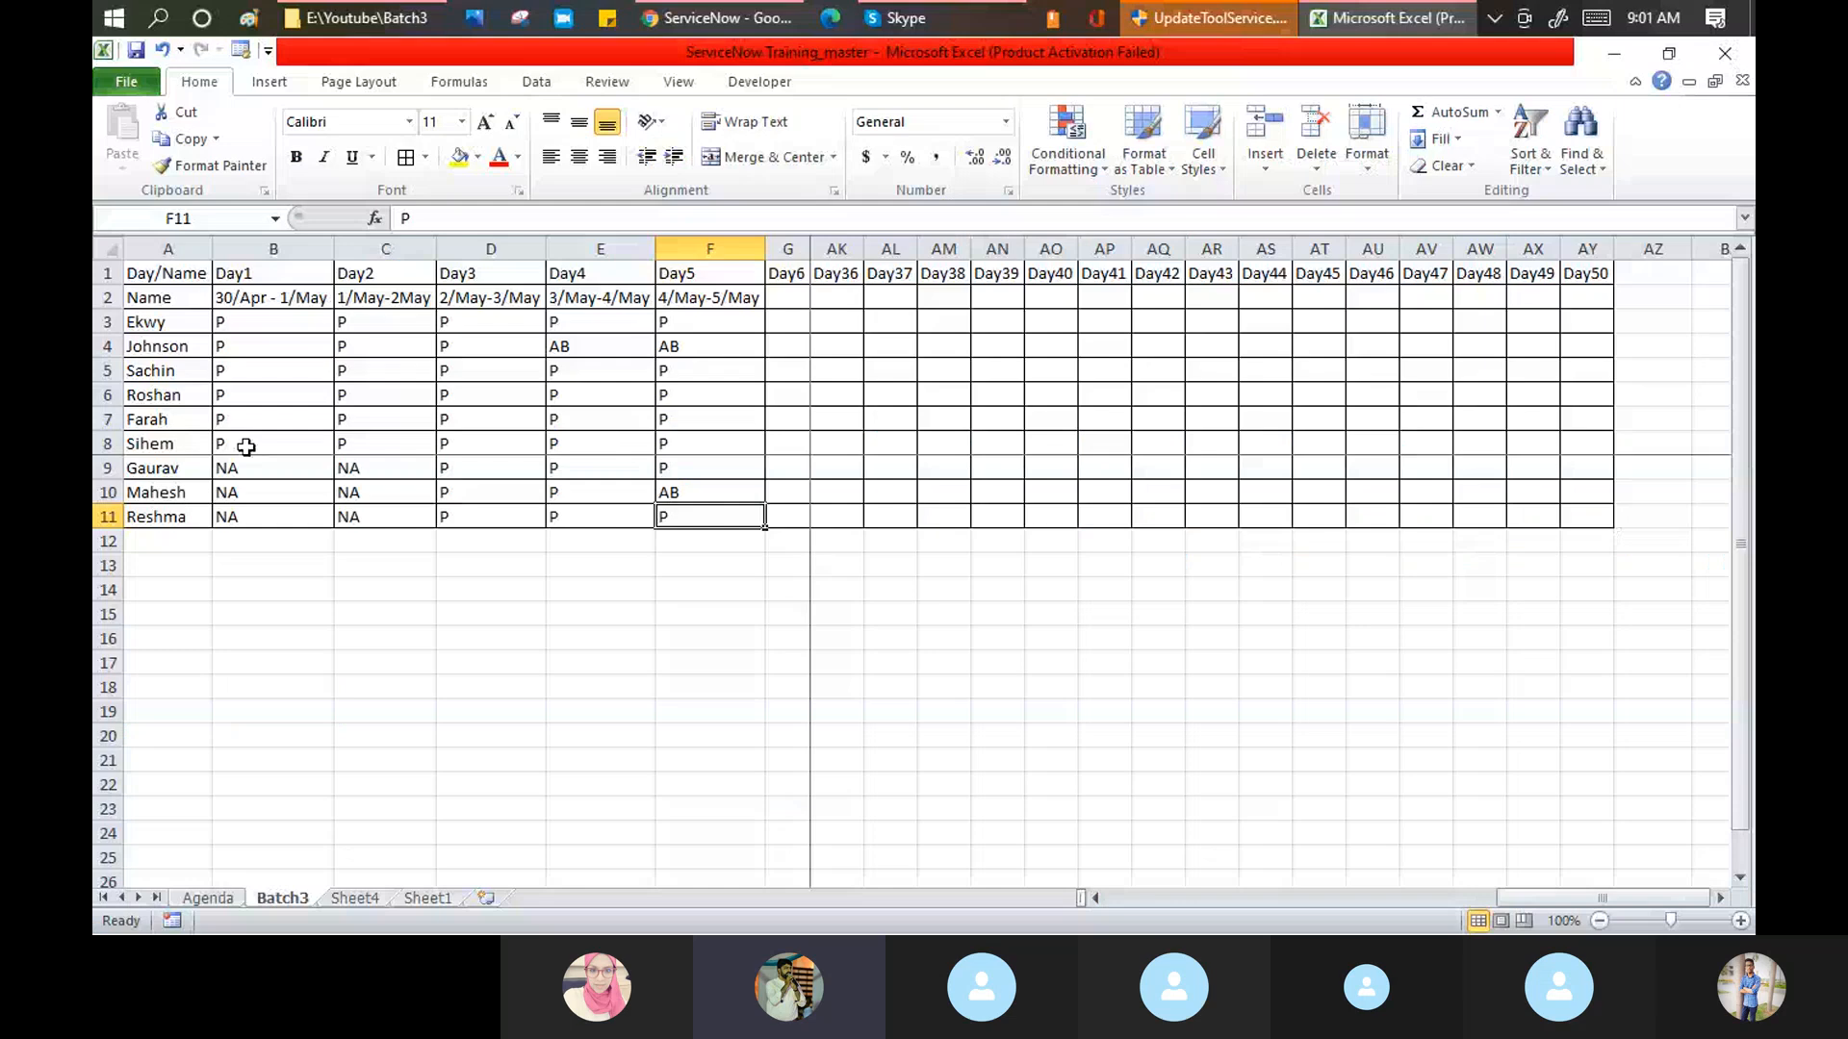
- Open the Agenda sheet and review the topics from System Properties through Role Assignment
left_click(211, 902)
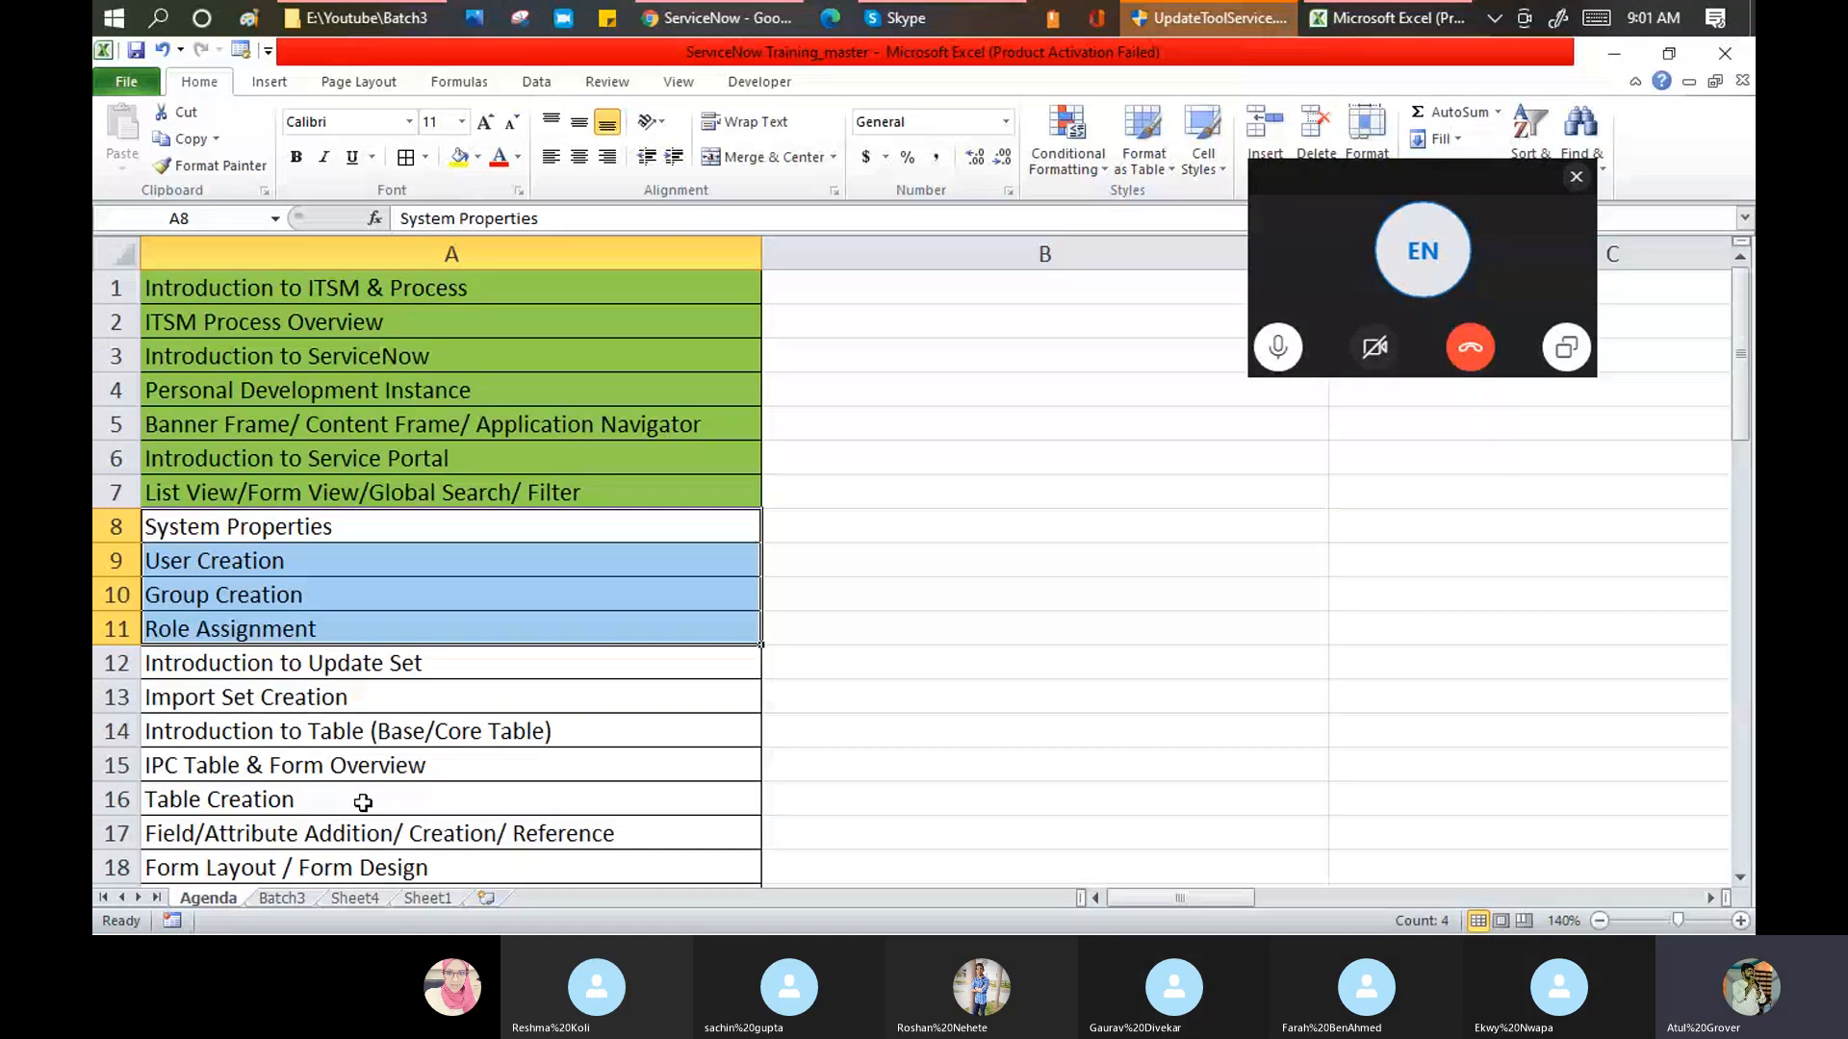
left_click(1576, 177)
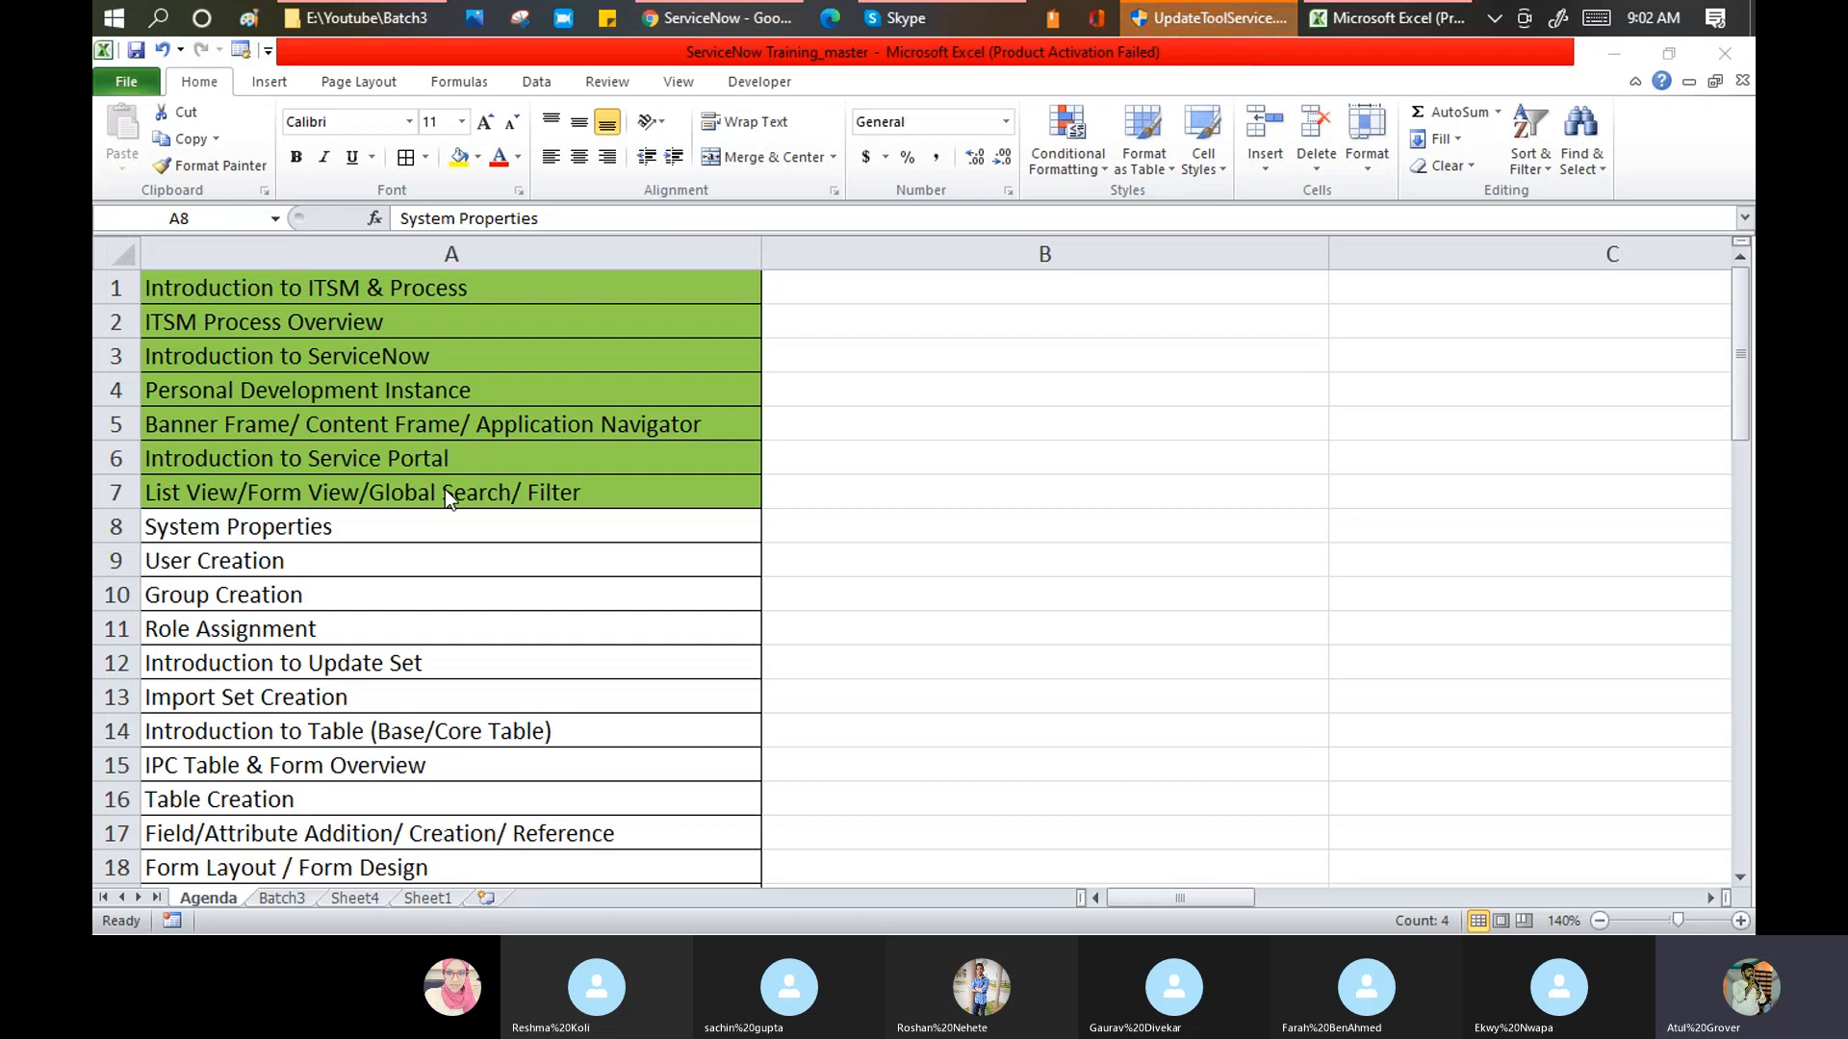
left_click(355, 524)
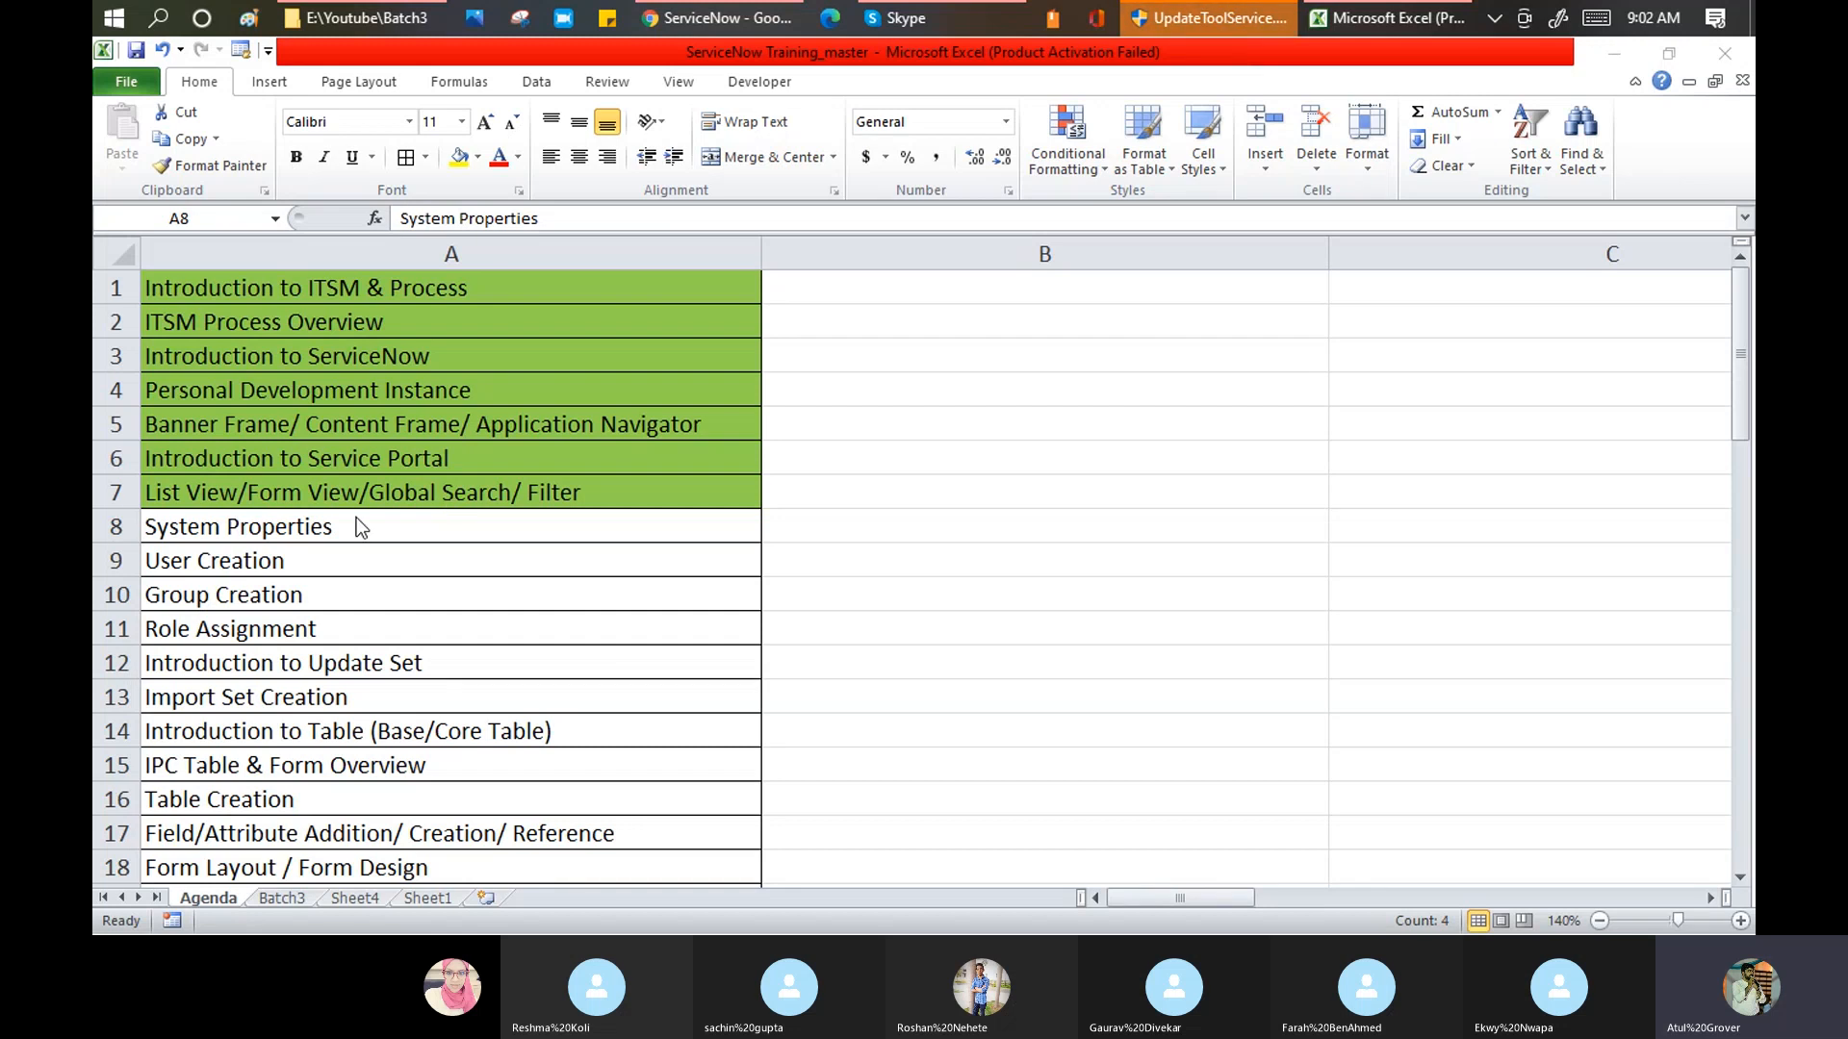
key("shift+Down")
key("shift+Down")
key("shift+Down")
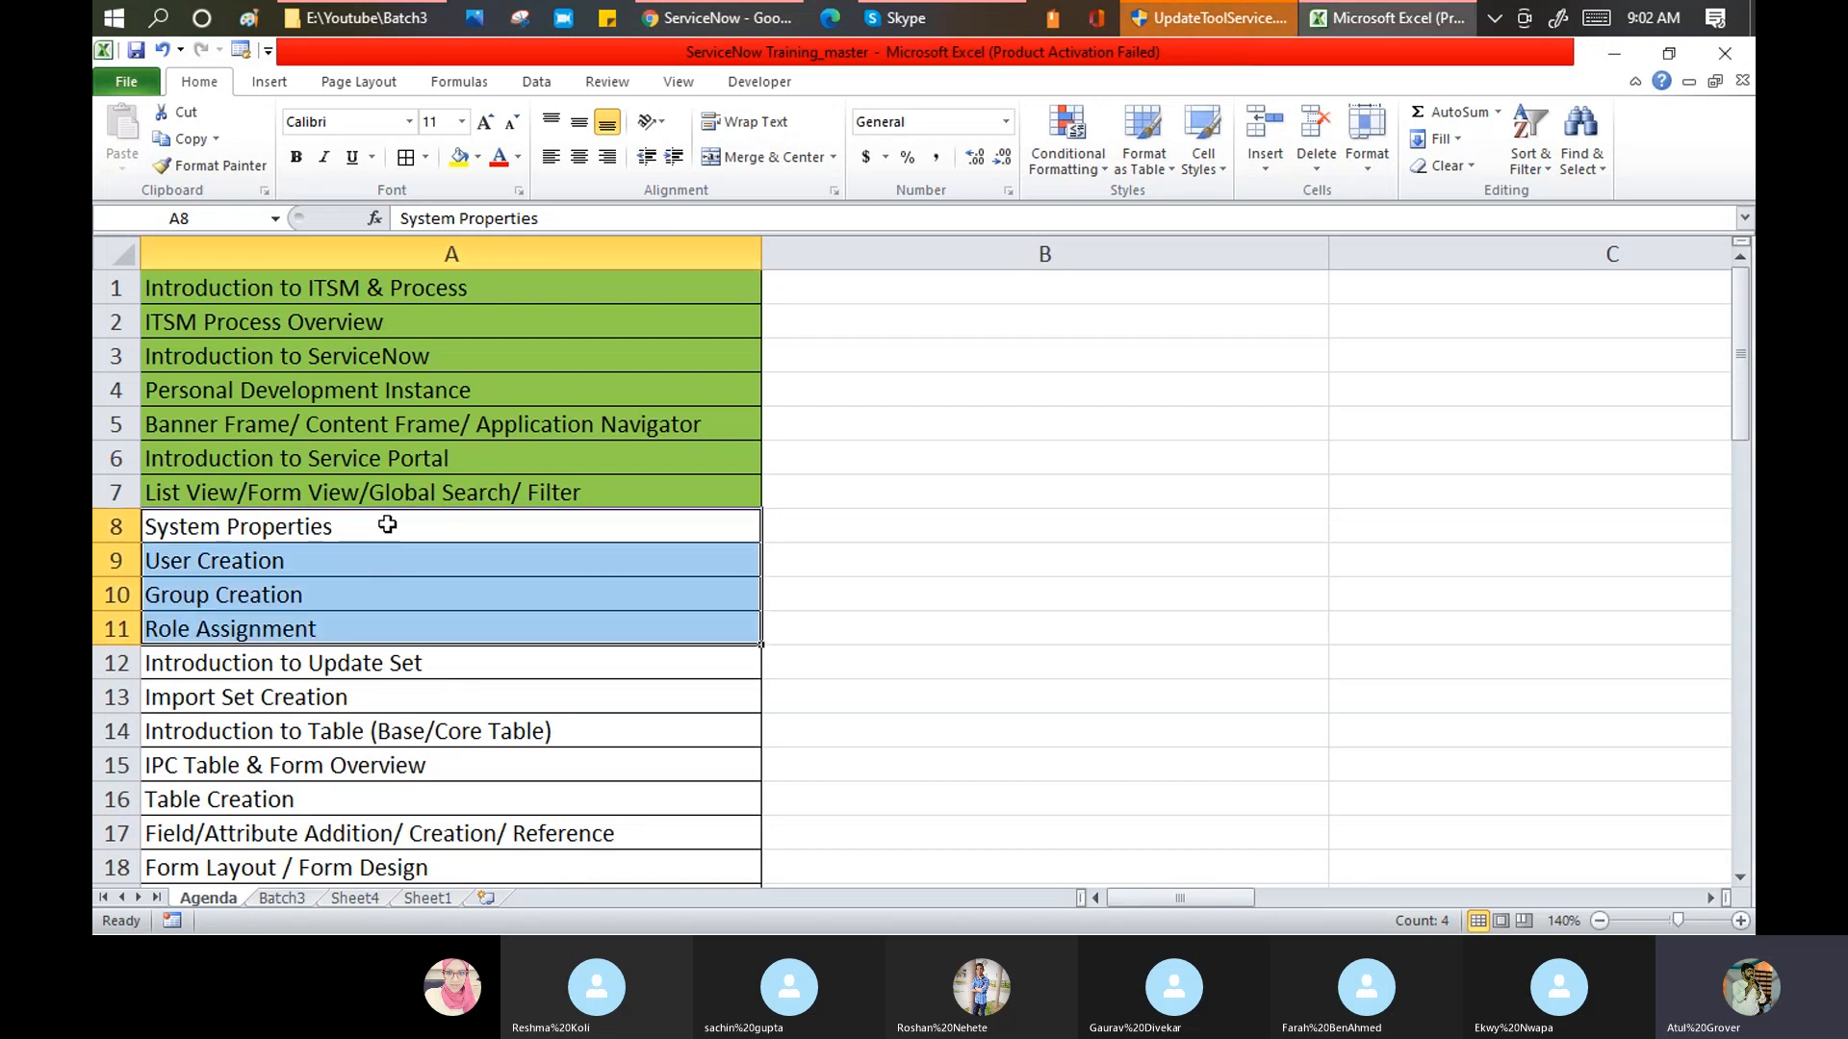
left_click_drag(364, 556, 362, 619)
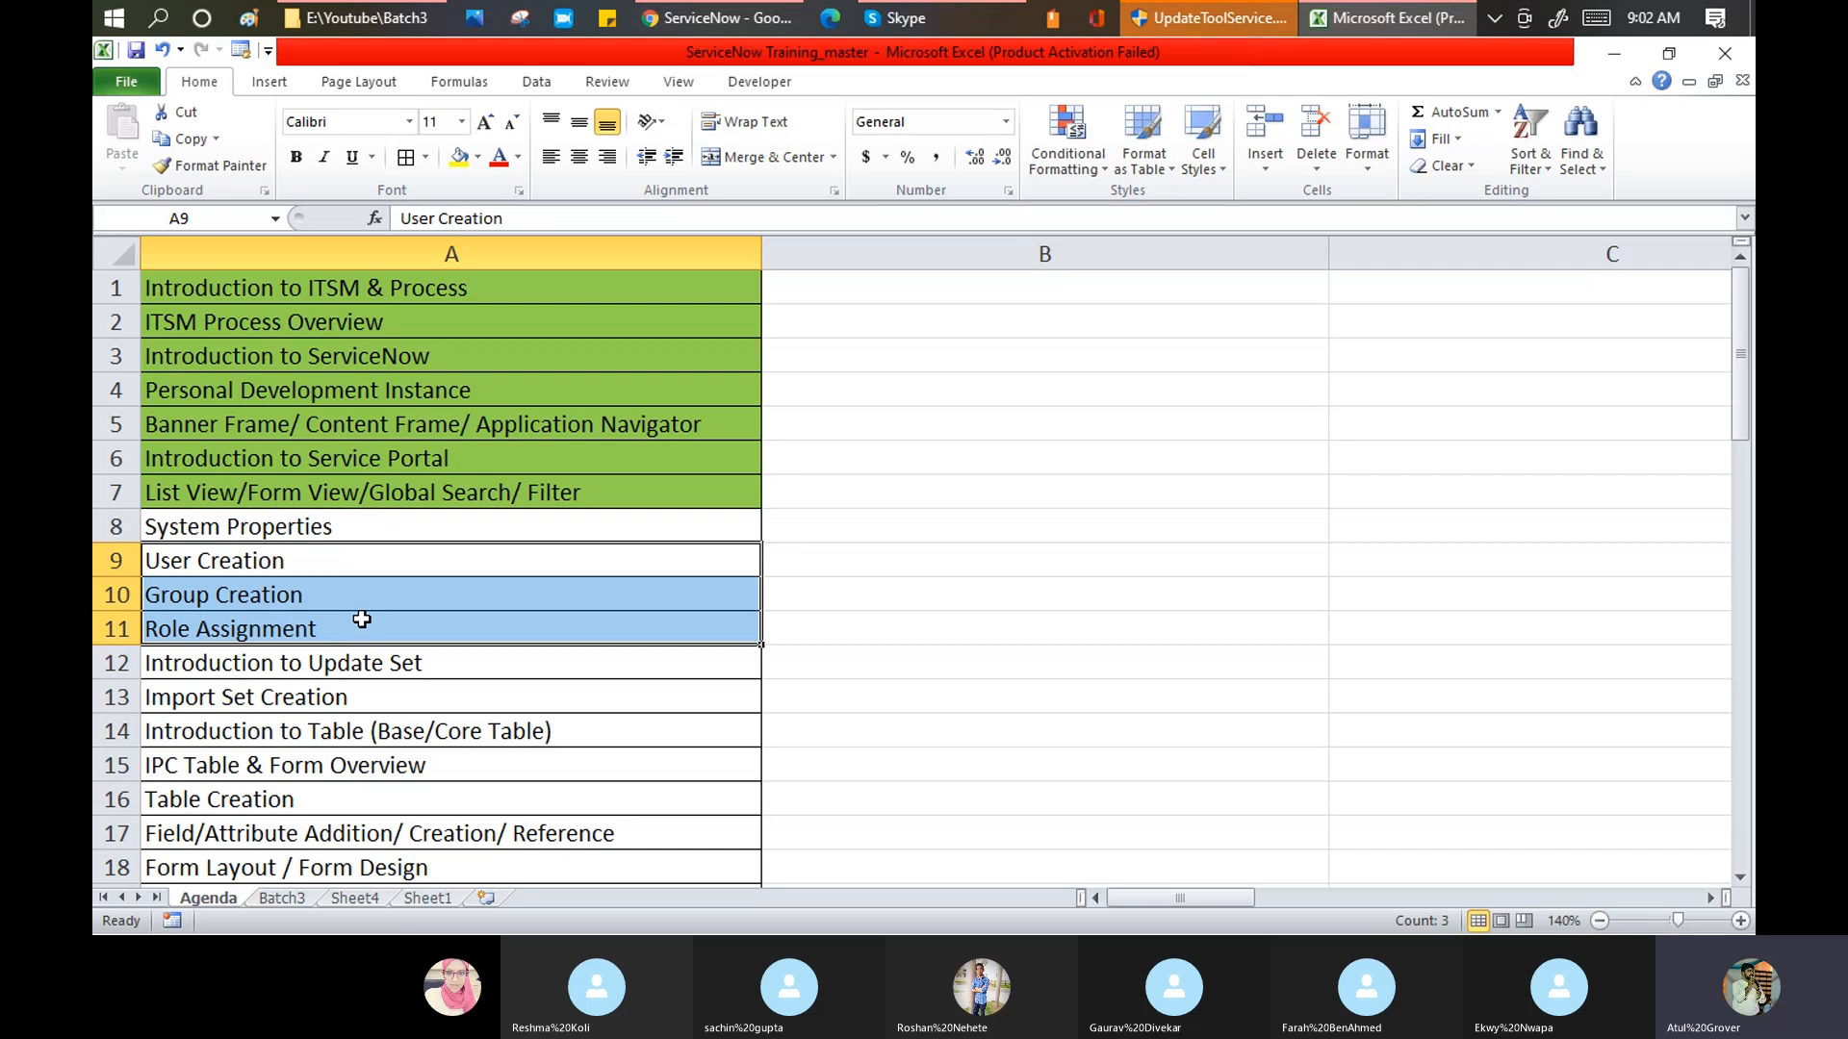
left_click(384, 524)
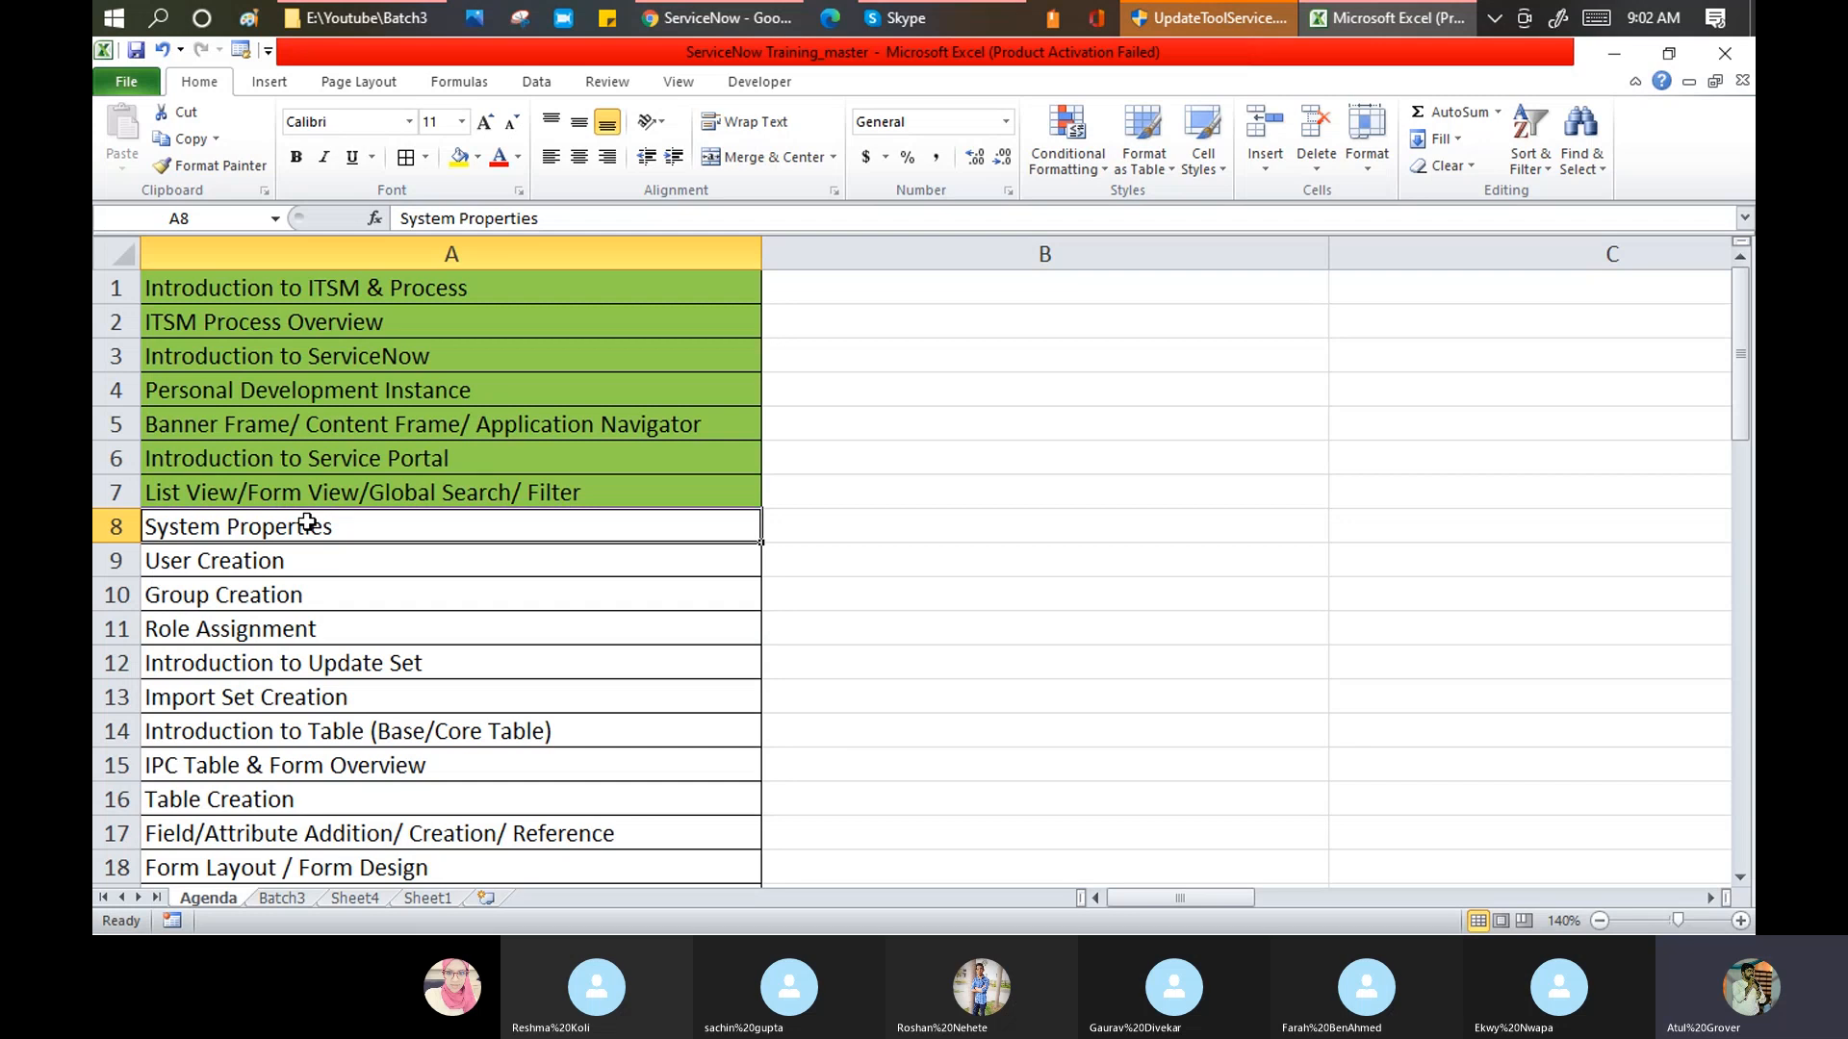
key("alt+Tab")
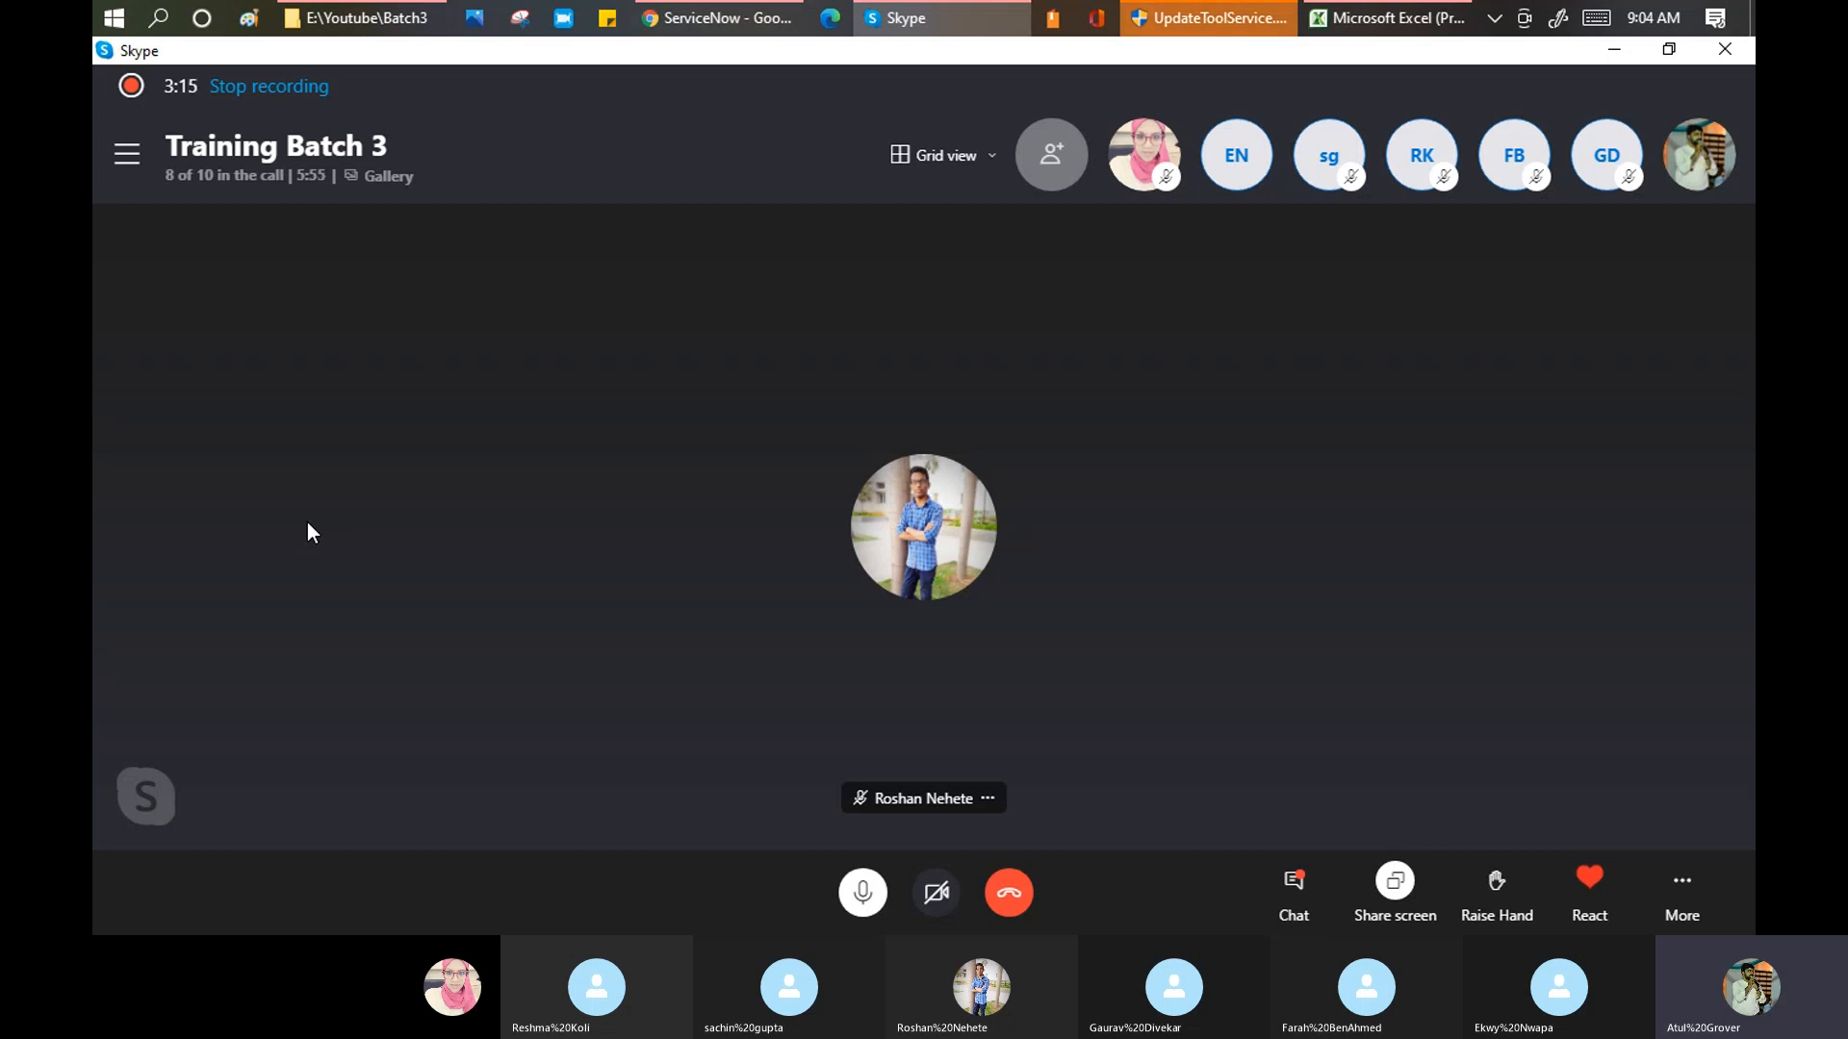
left_click(1365, 21)
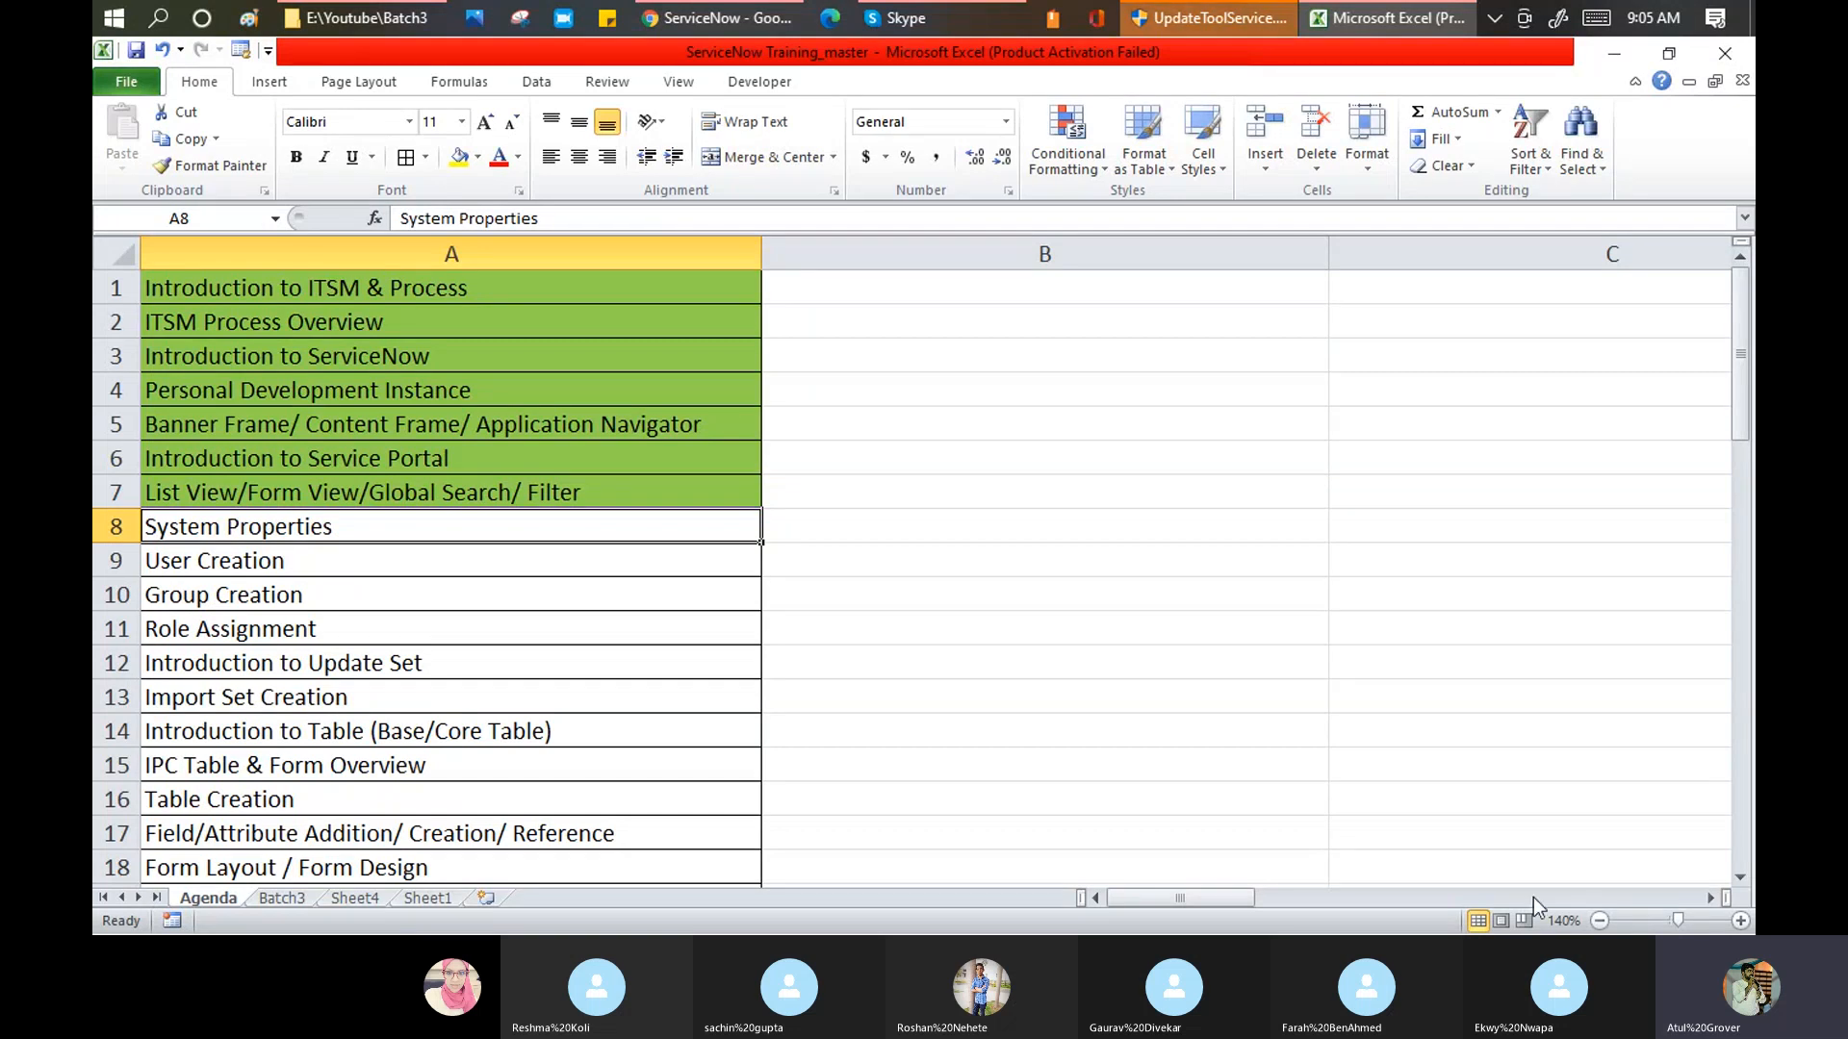
- Switch to the ServiceNow instance in Chrome and show all applications in the navigator
left_click(725, 2)
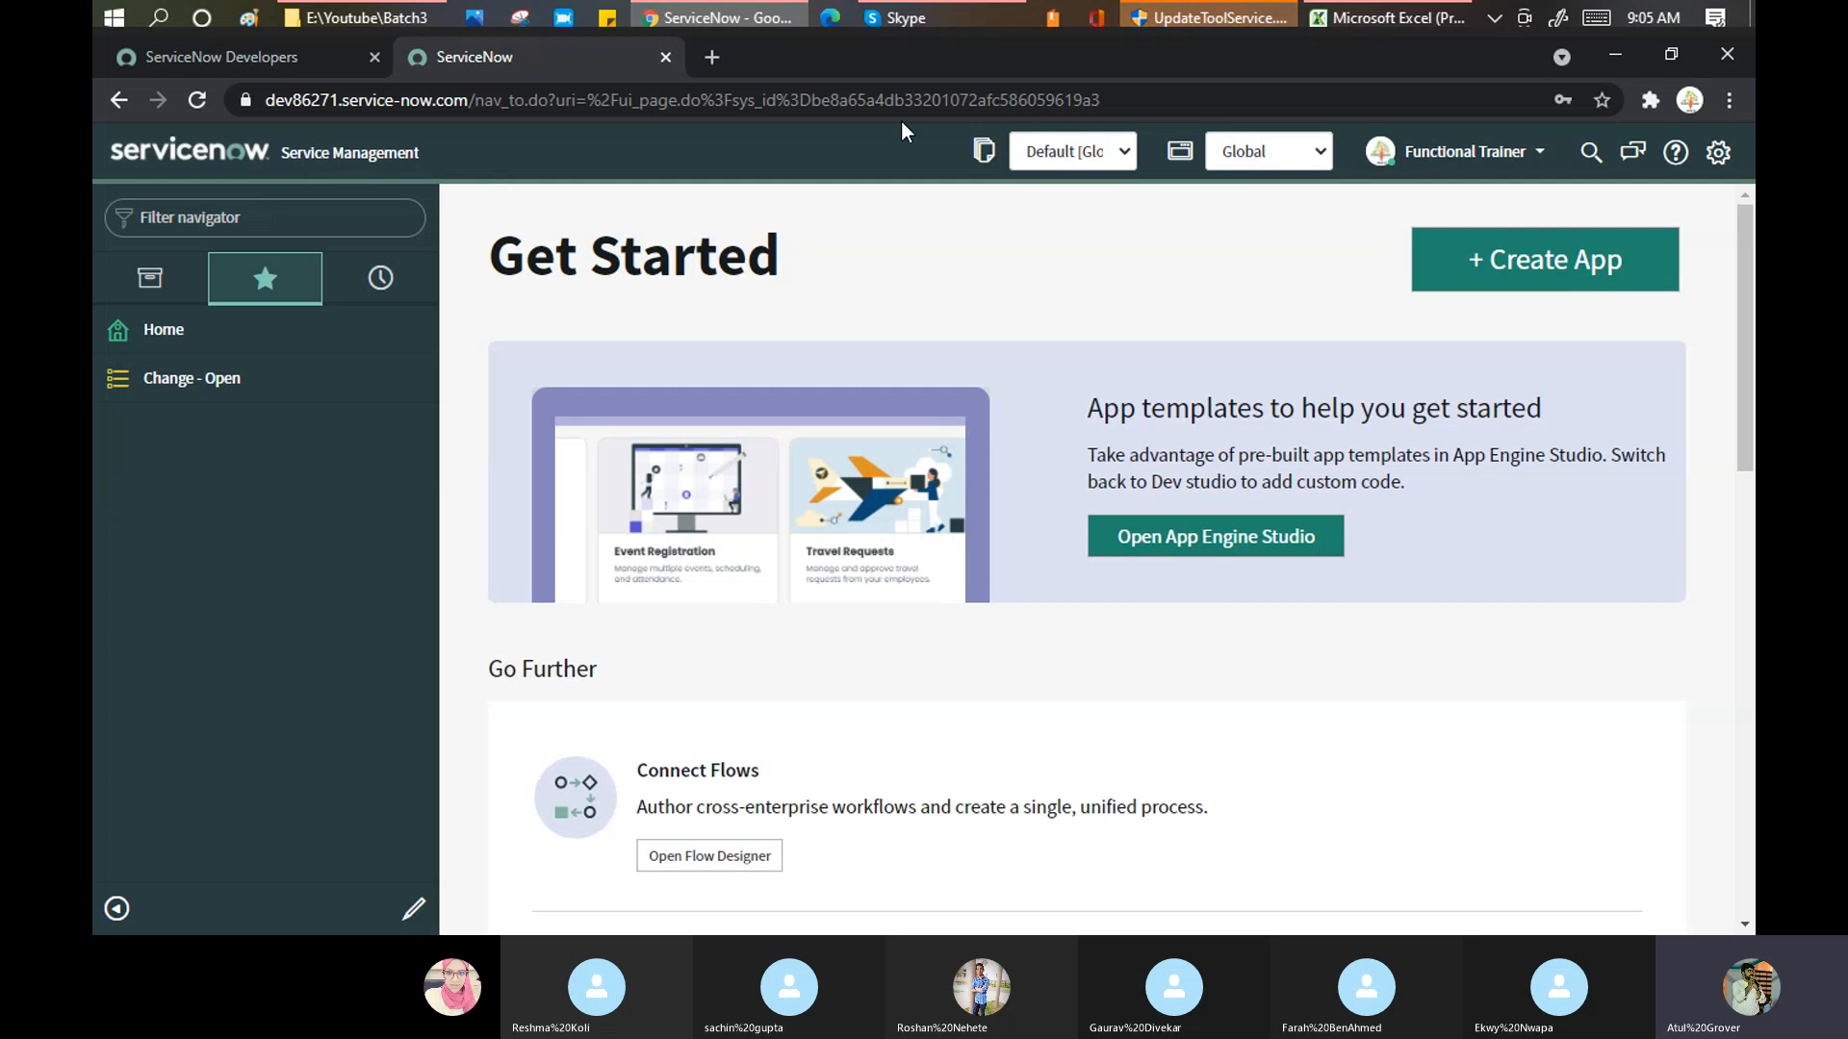
left_click_drag(309, 152, 437, 152)
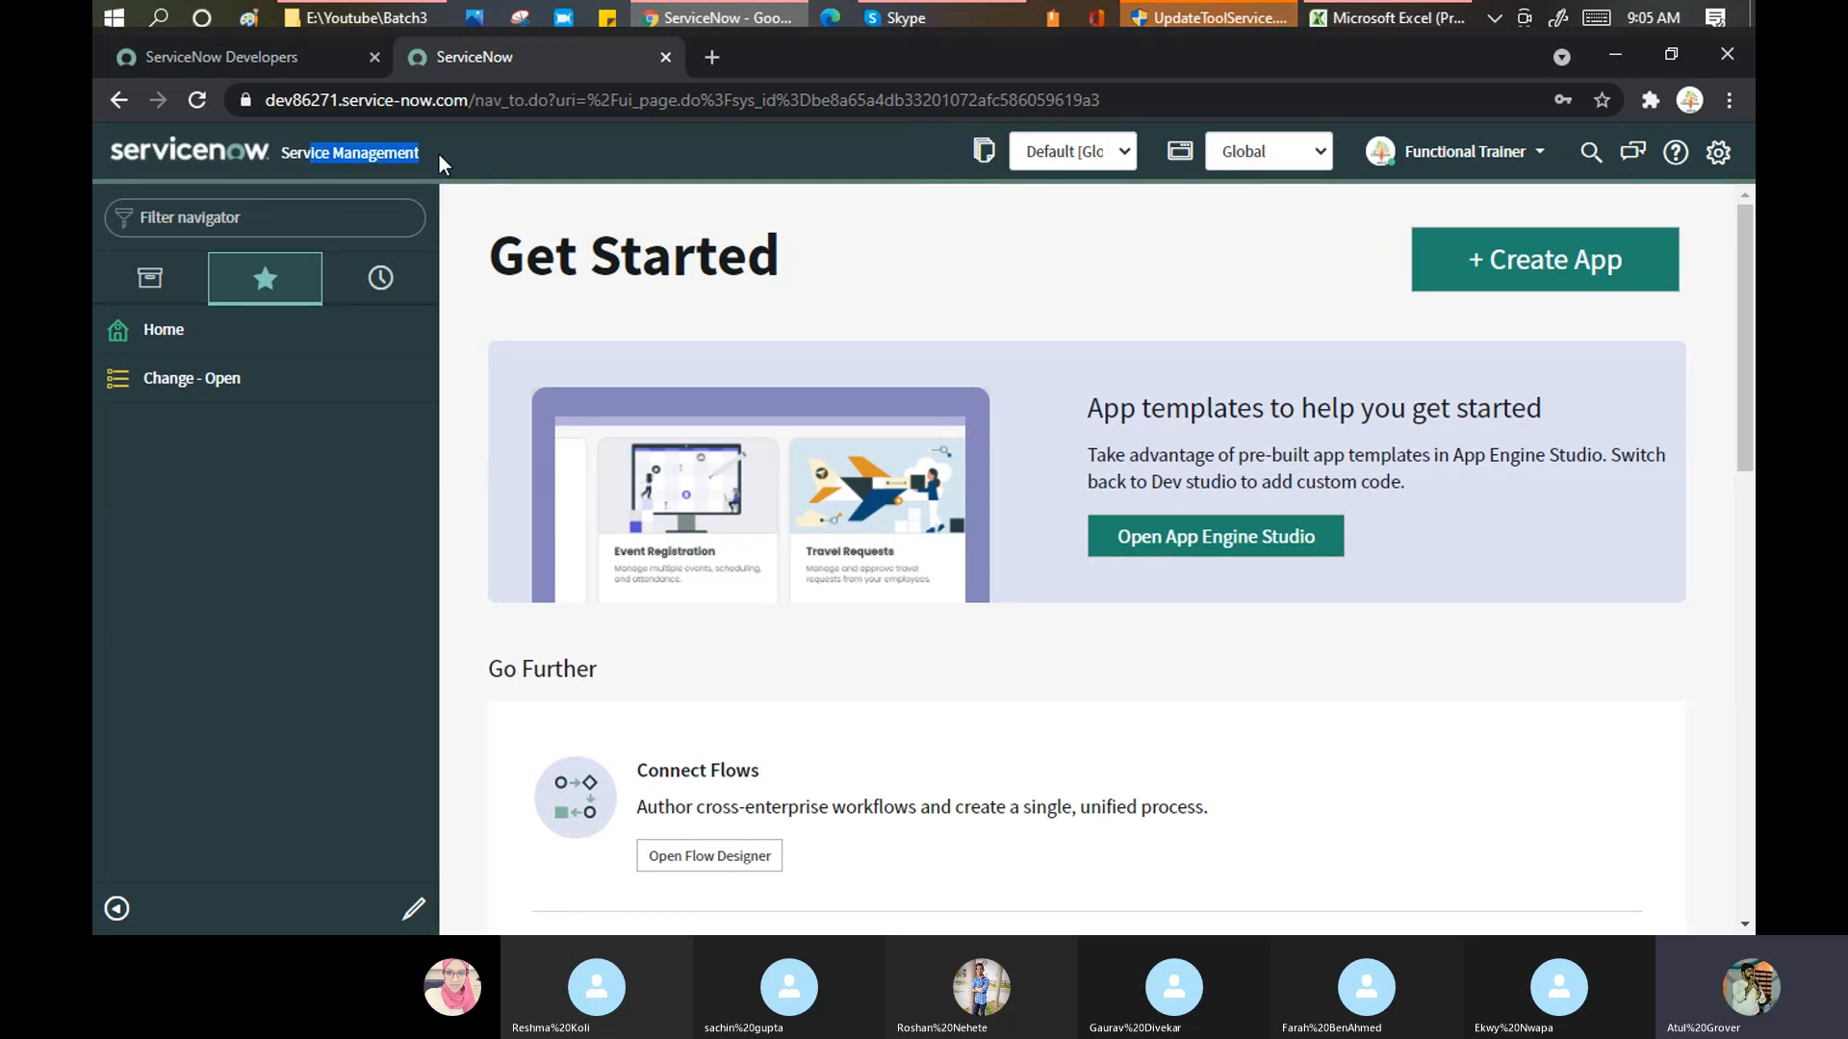
left_click(149, 281)
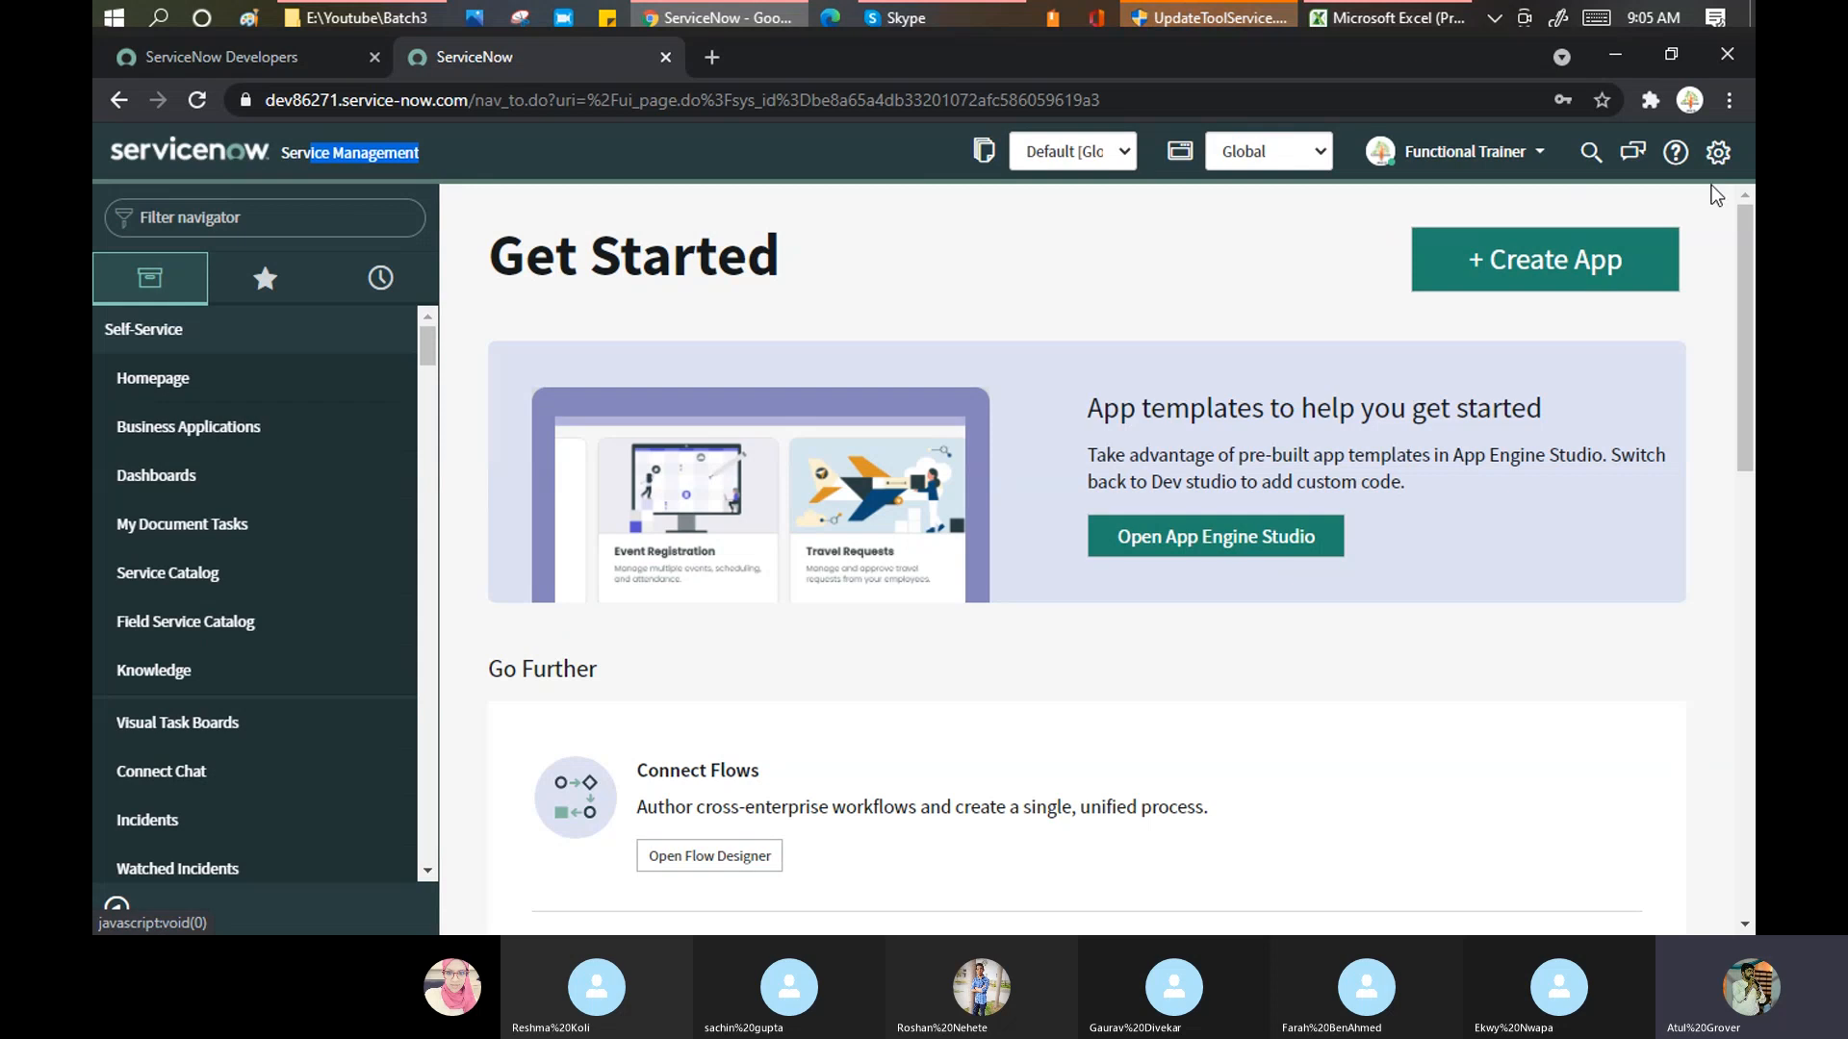
- Switch the interface to UI15 from the general system settings
left_click(1719, 152)
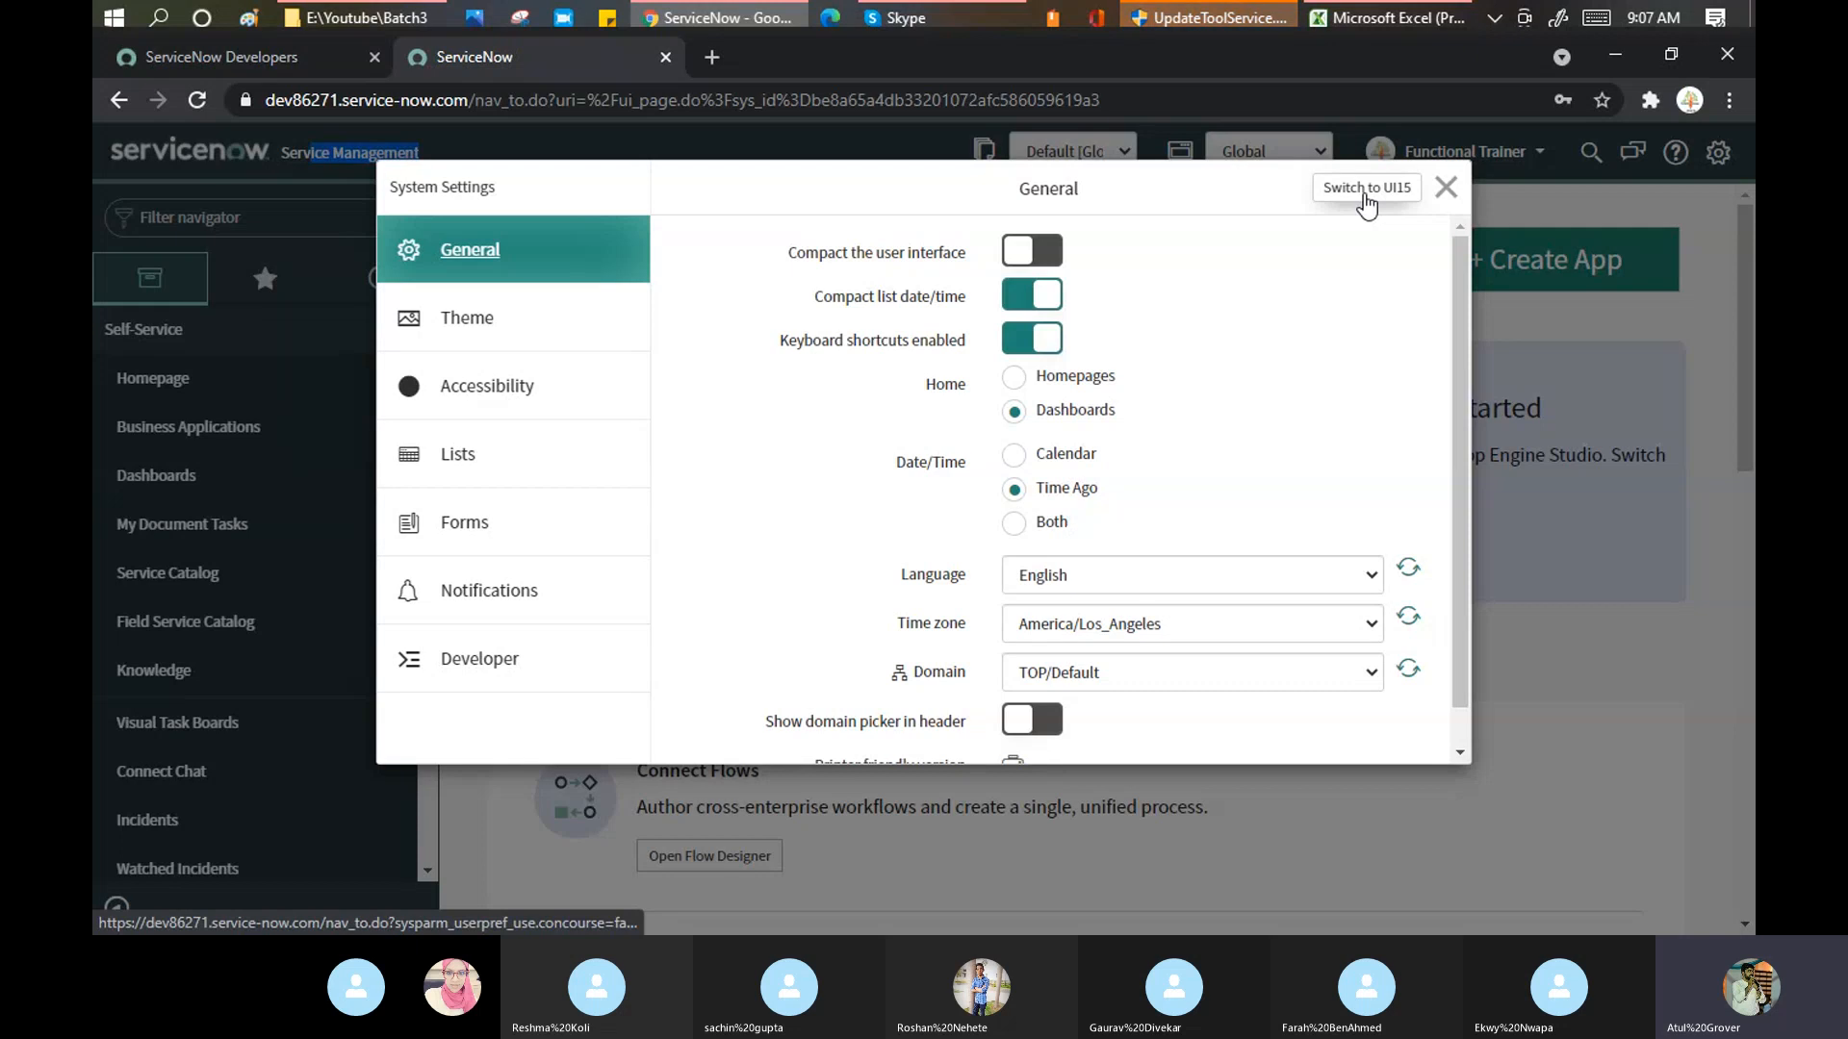
left_click(1449, 189)
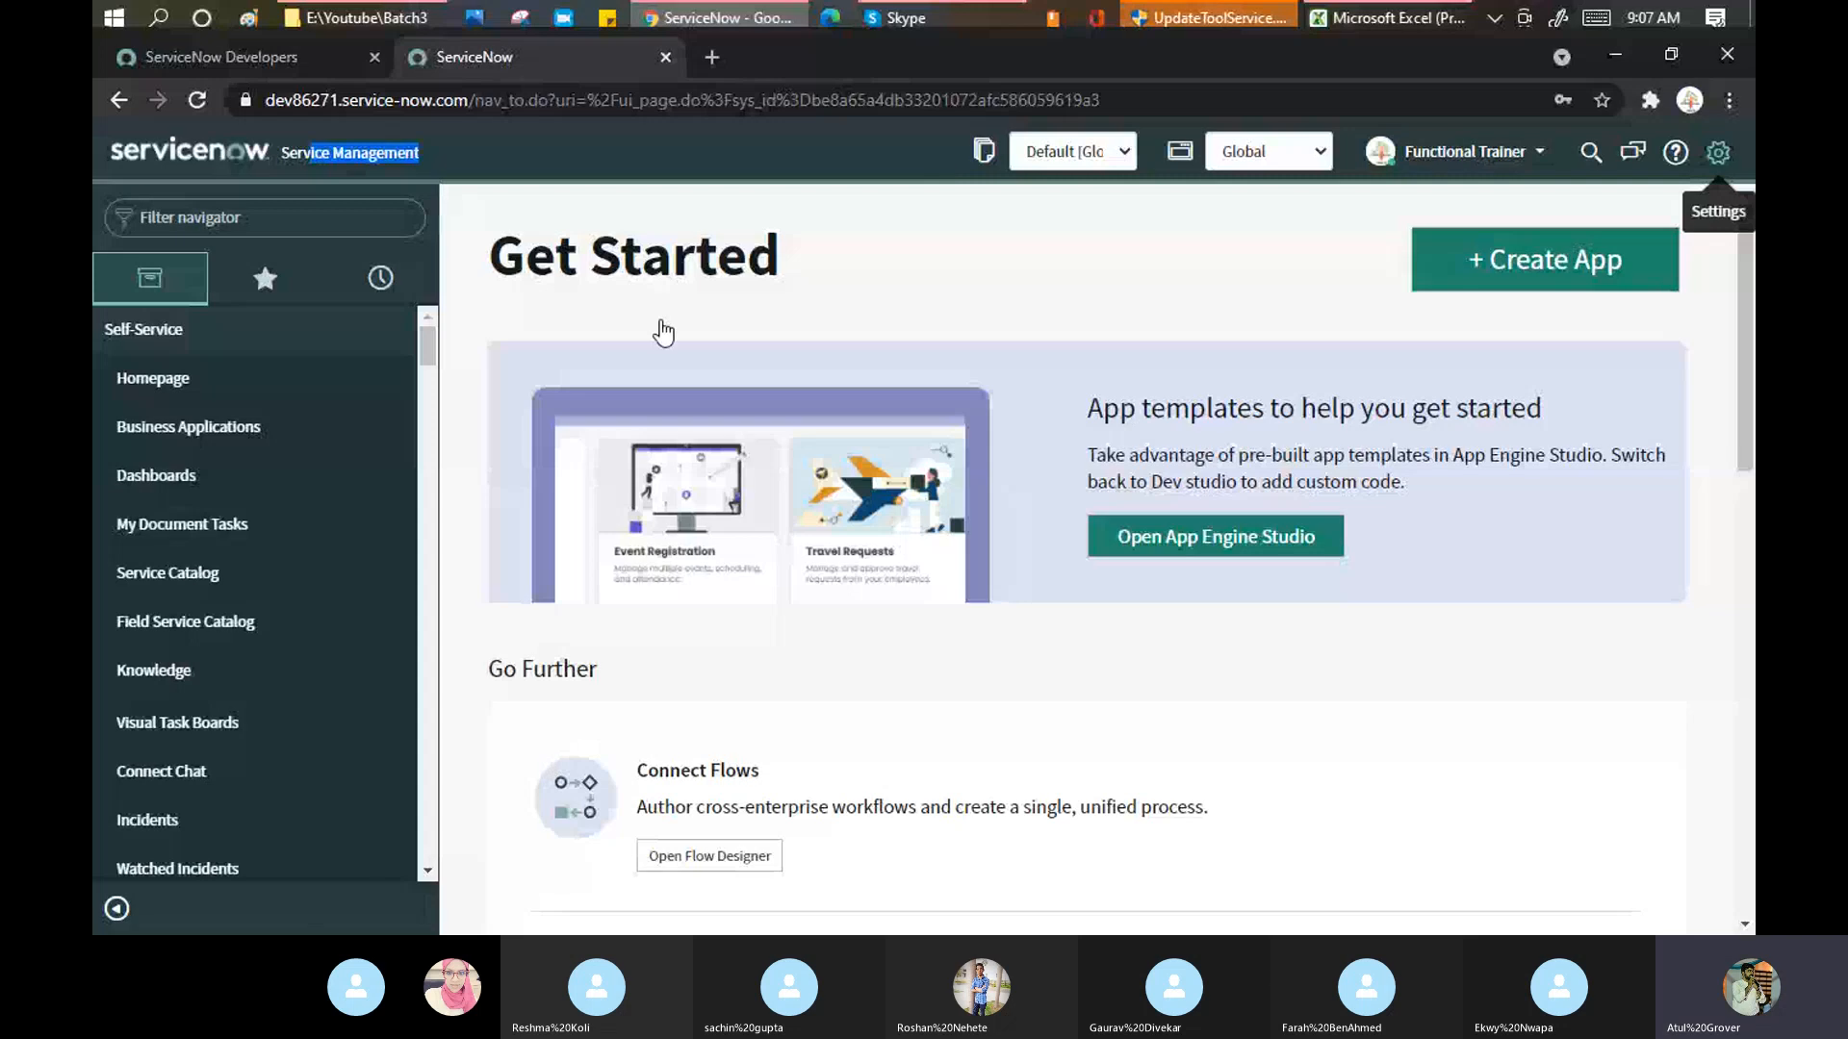
left_click(1719, 152)
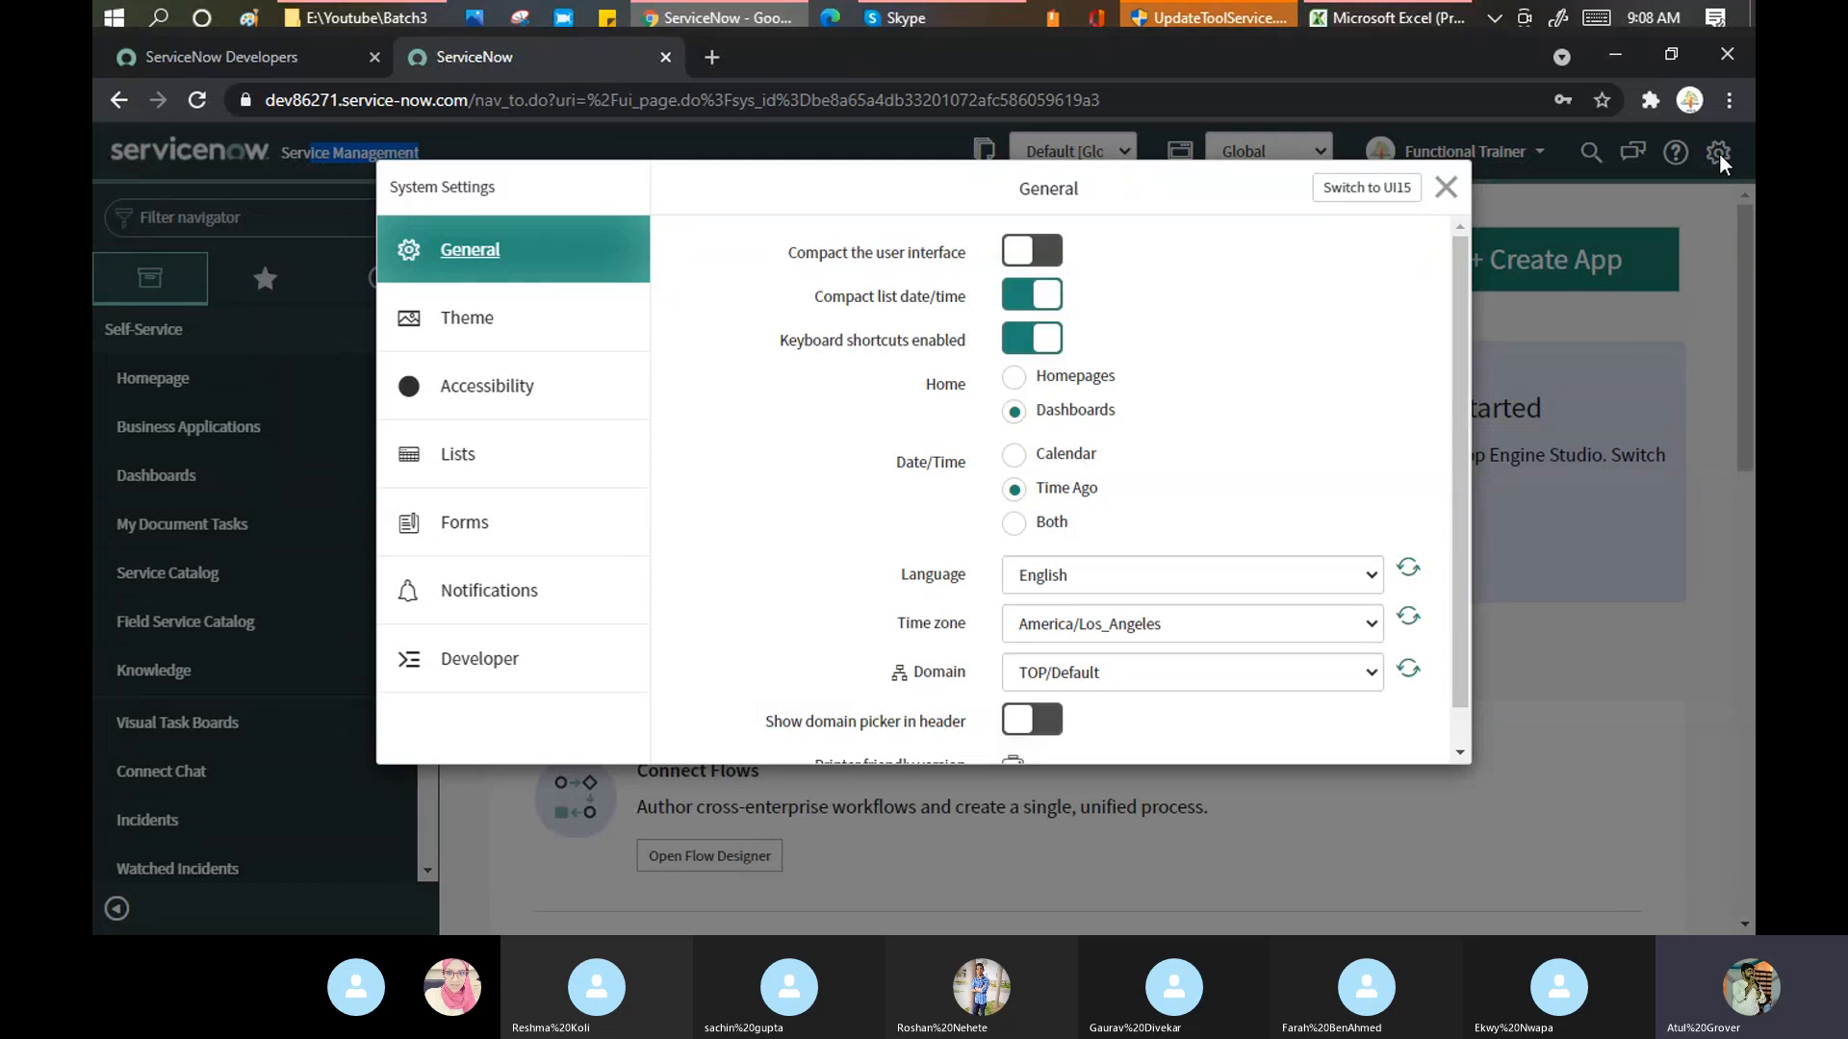
left_click(1352, 192)
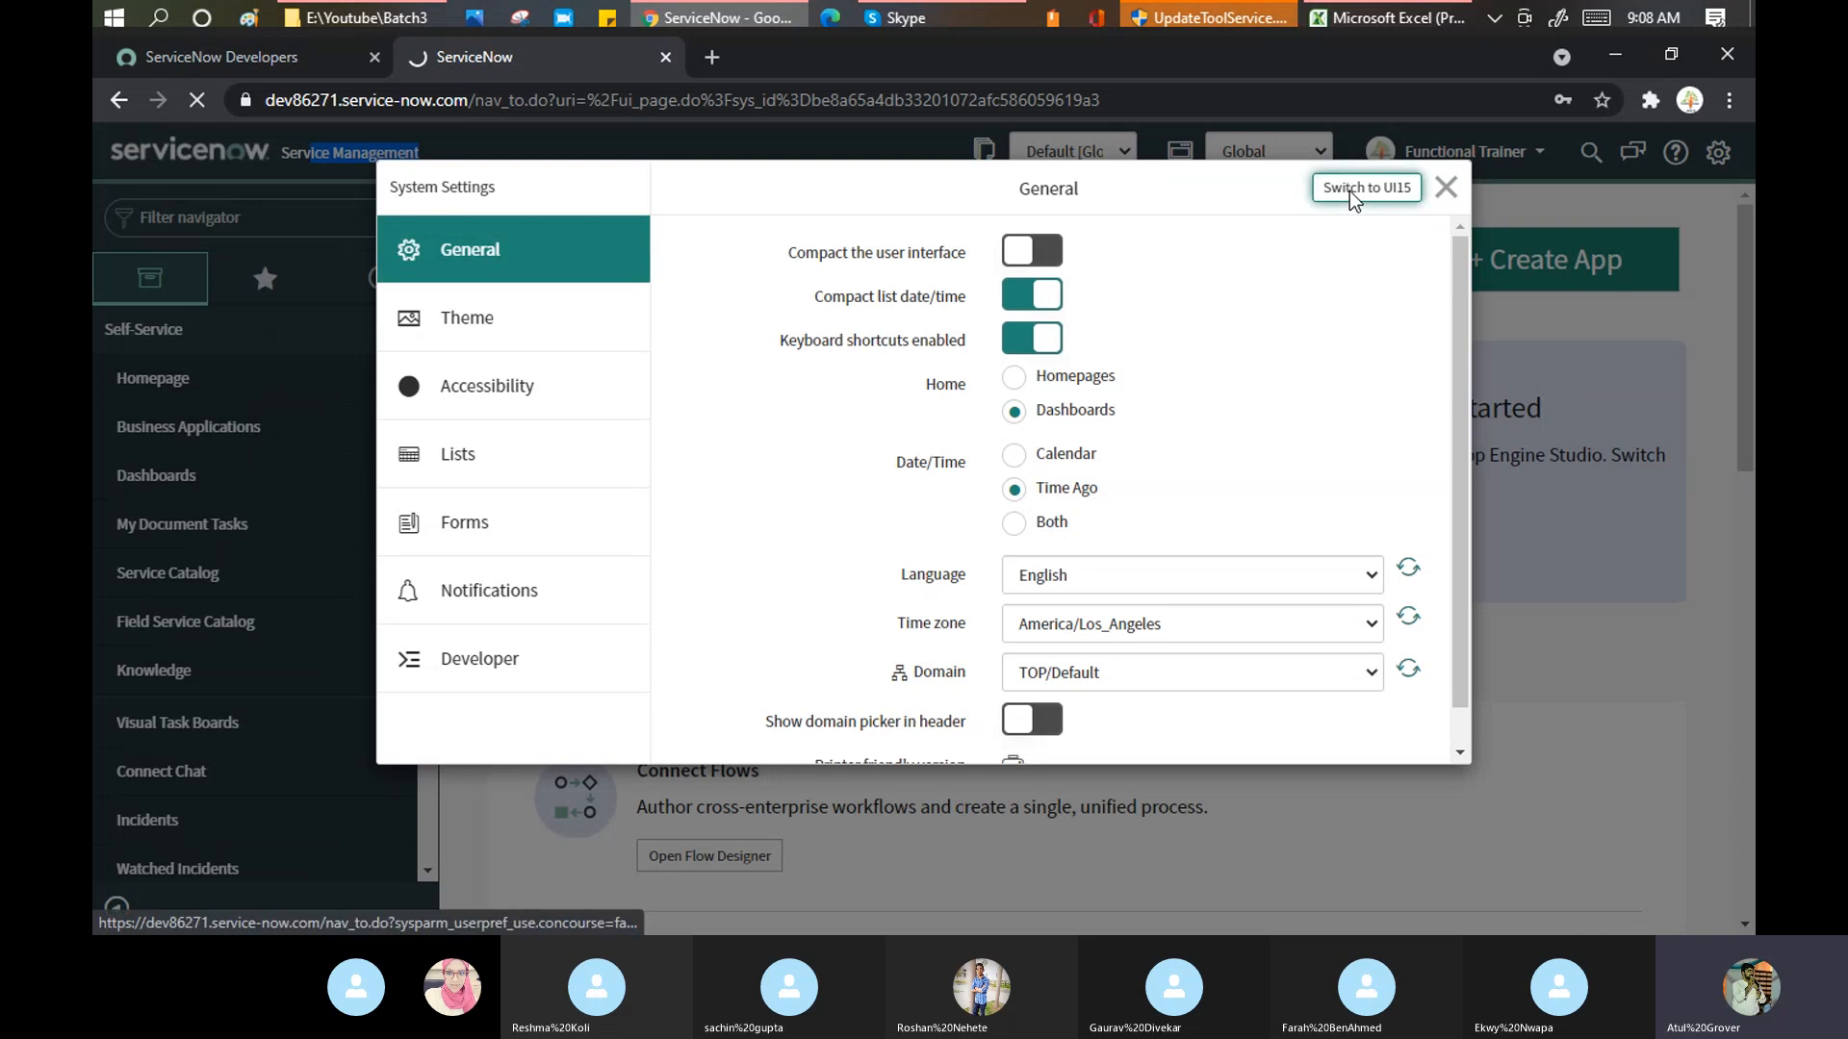
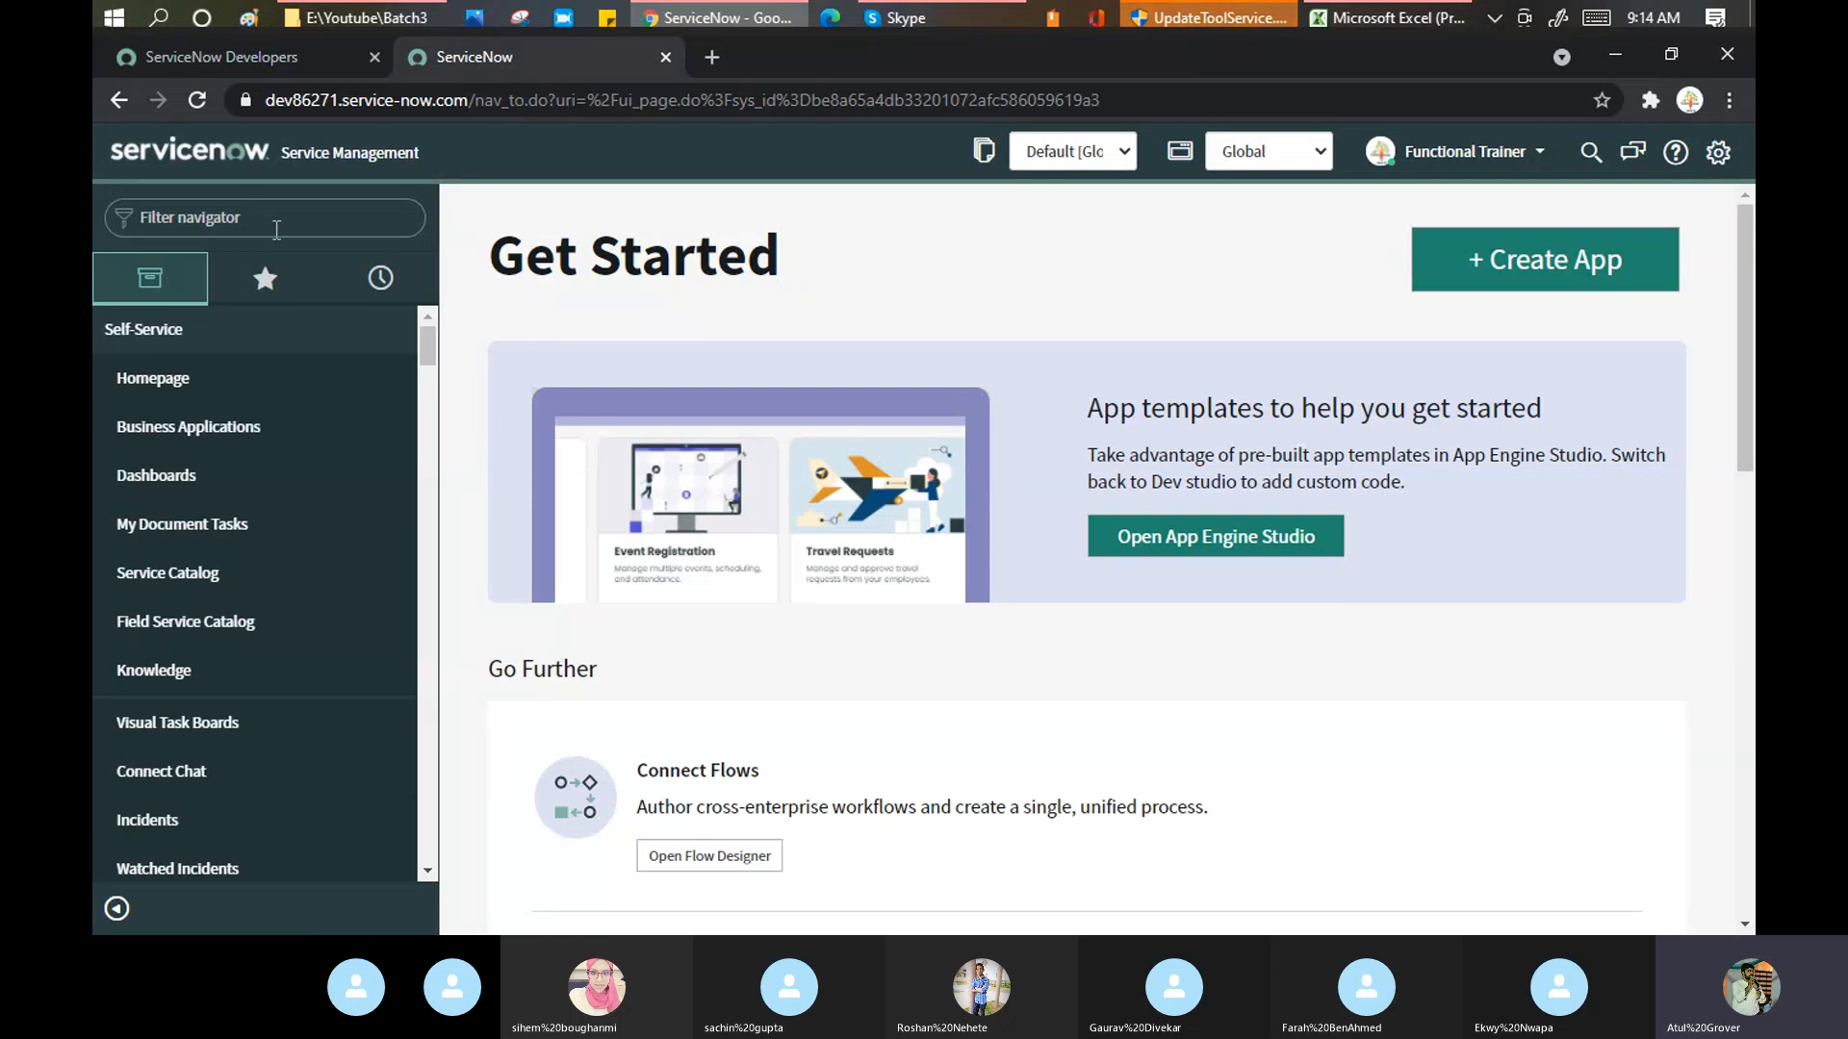
- Filter the navigator for "system pr" and open the Basic Configuration UI16 system properties
left_click(279, 224)
type("syst")
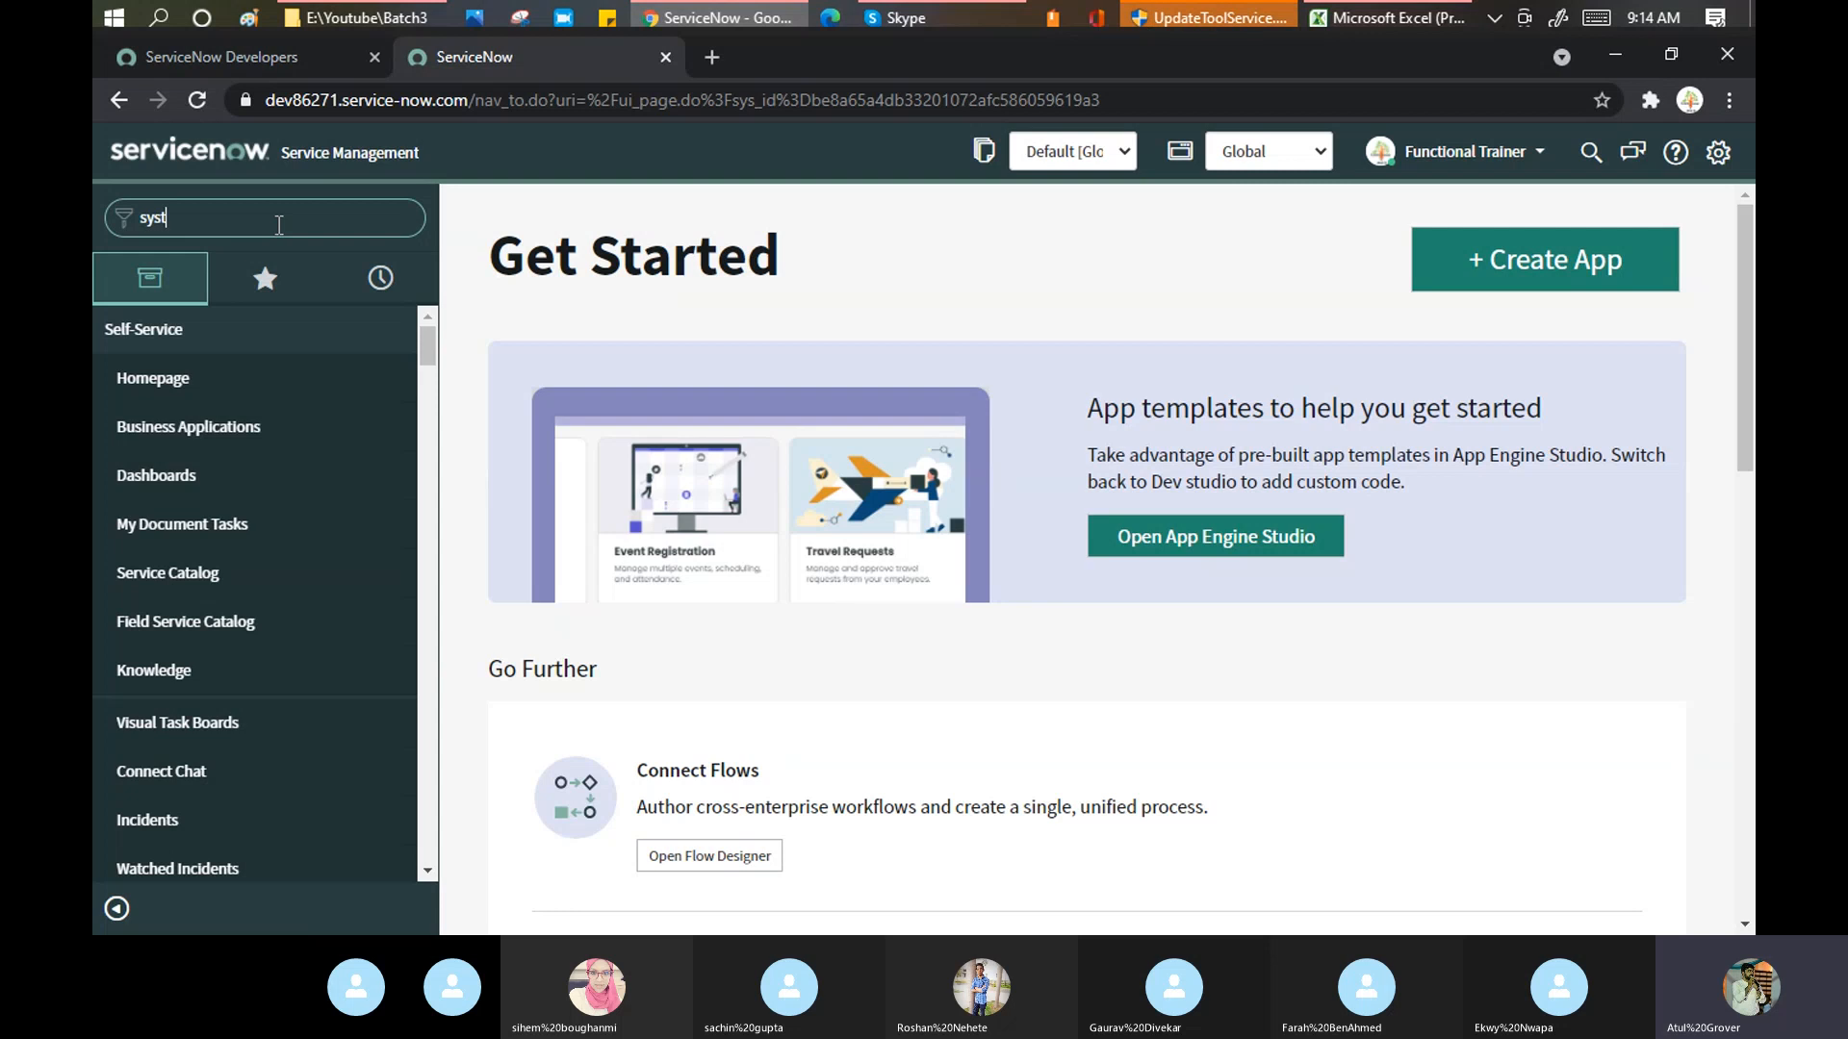
type("e")
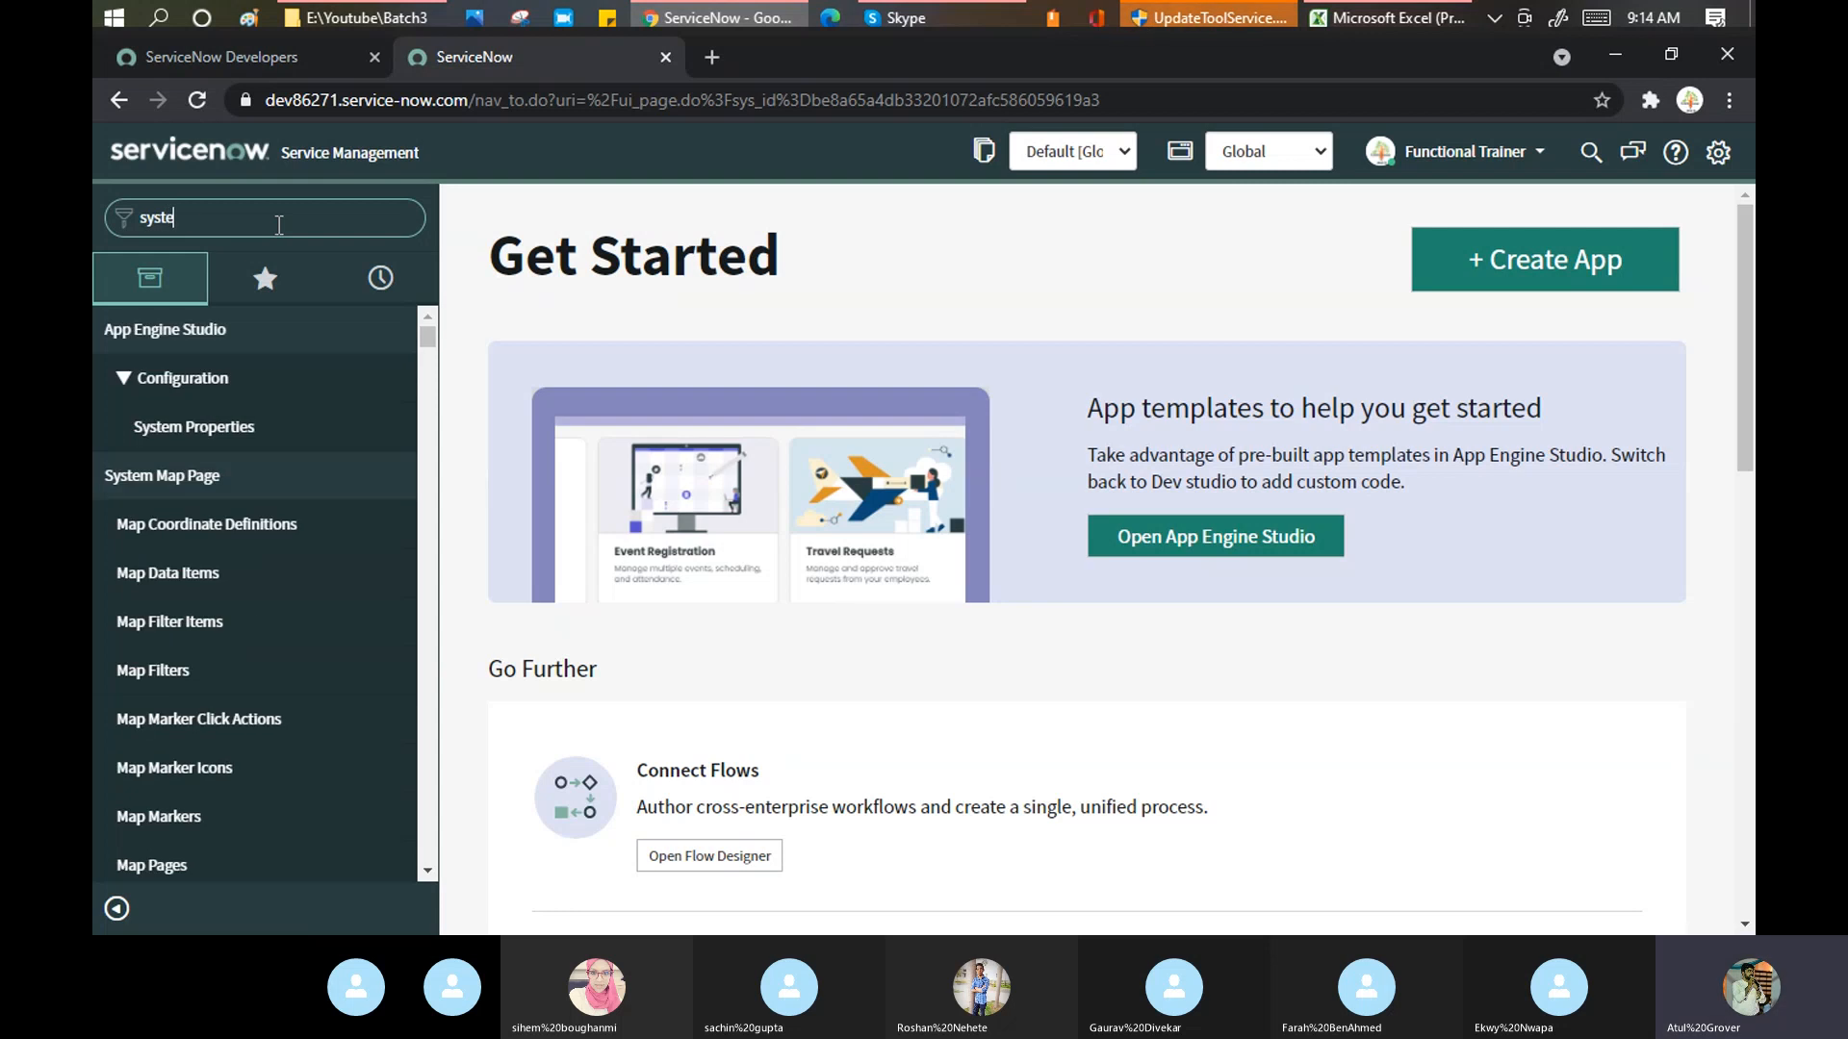
type("m pr")
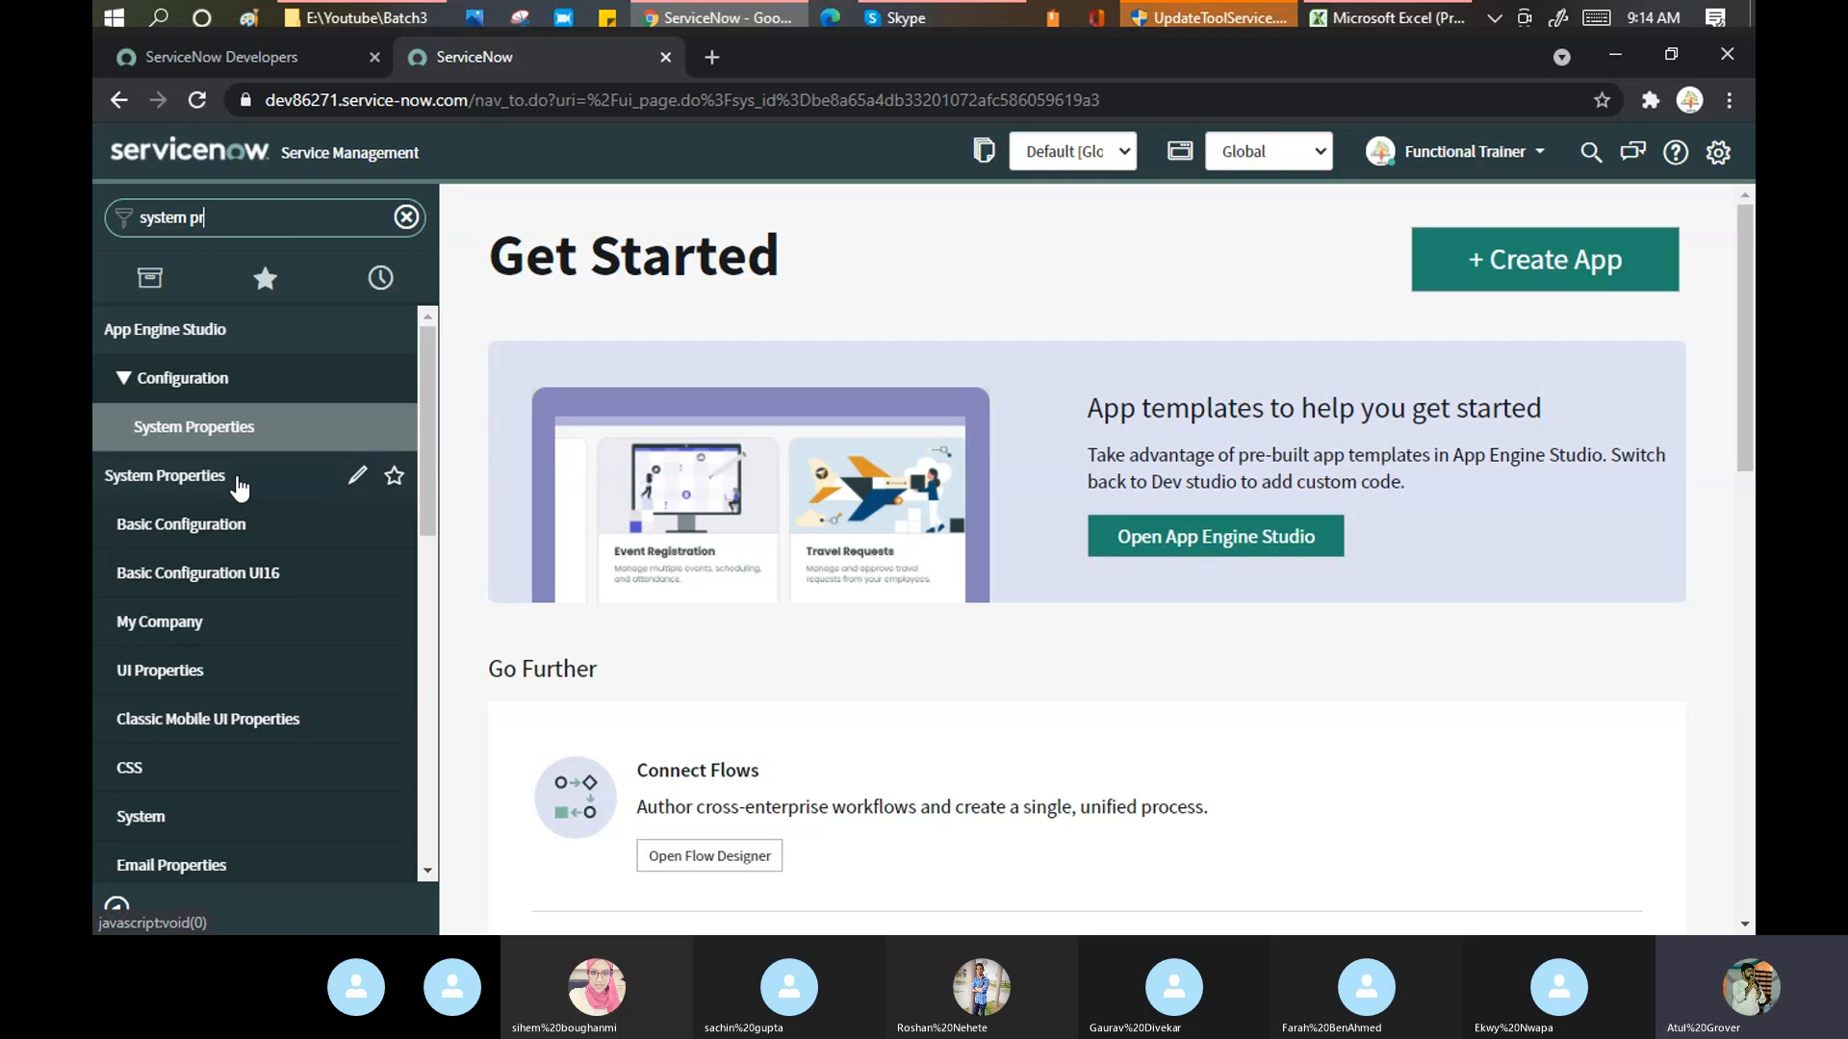
scroll(226, 452, "down", 1)
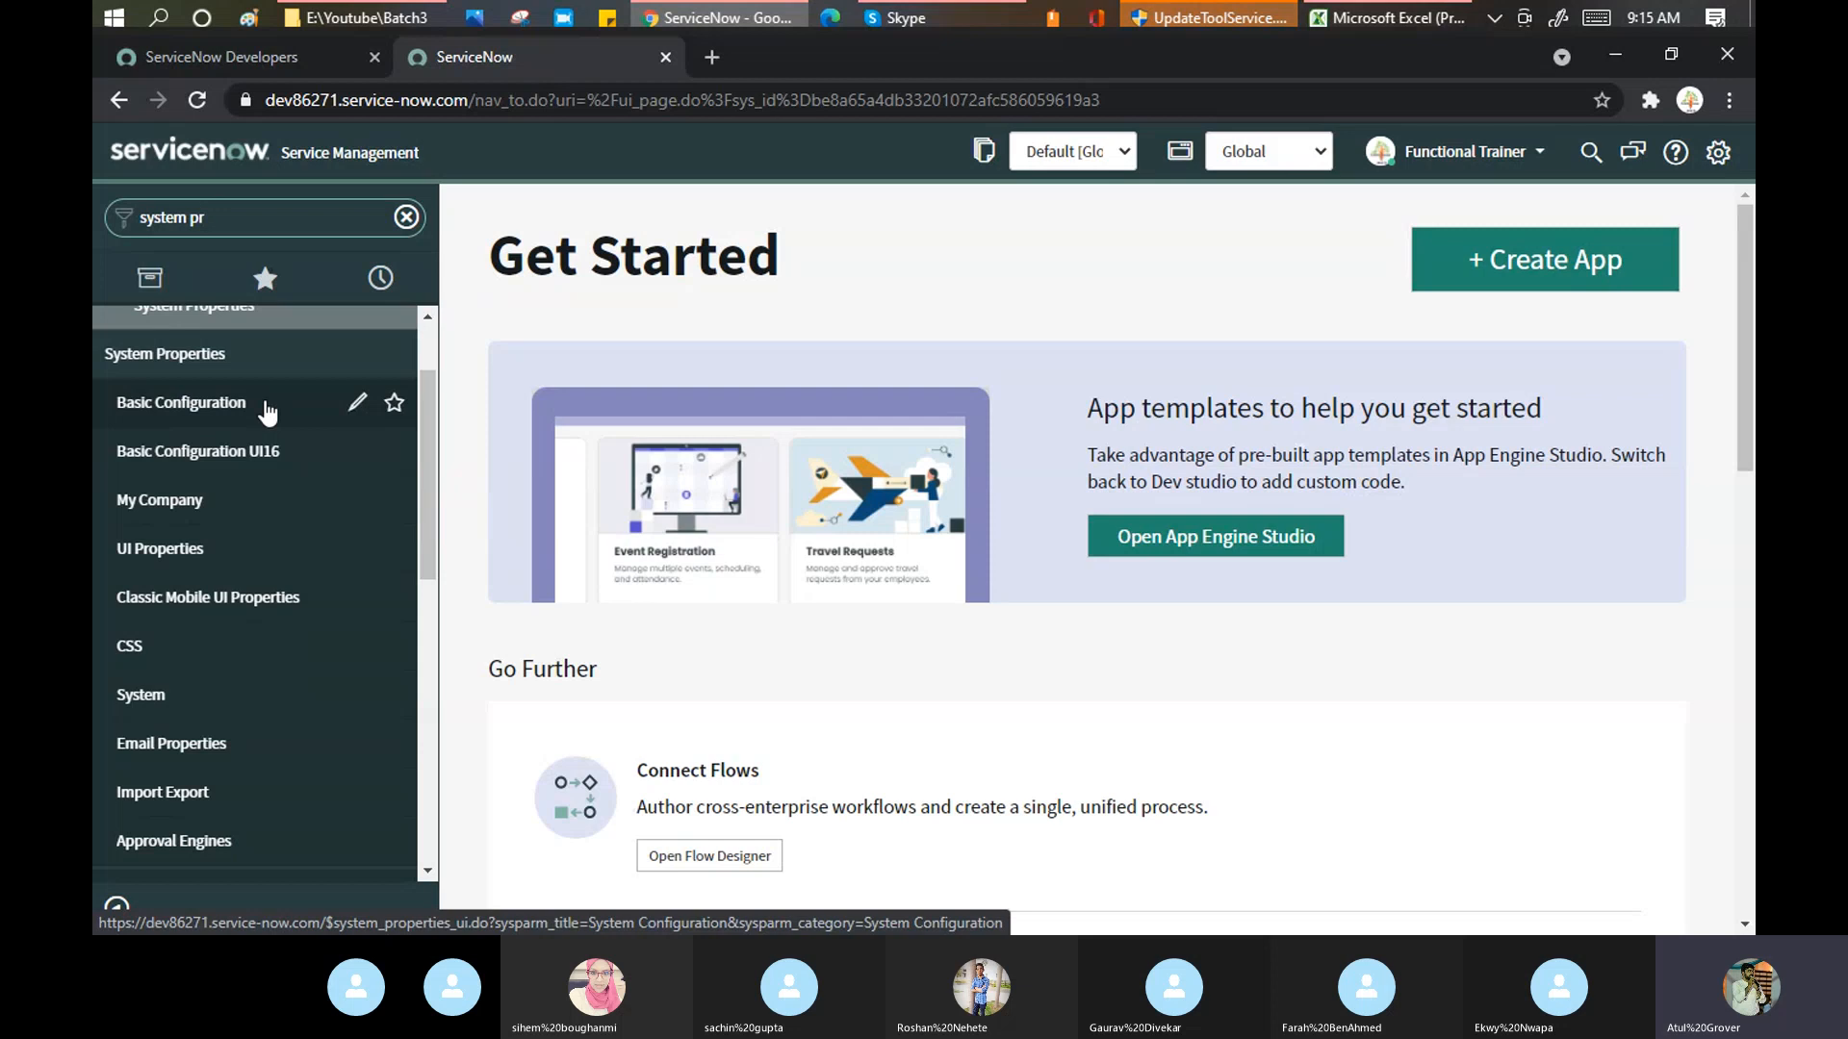
left_click(240, 458)
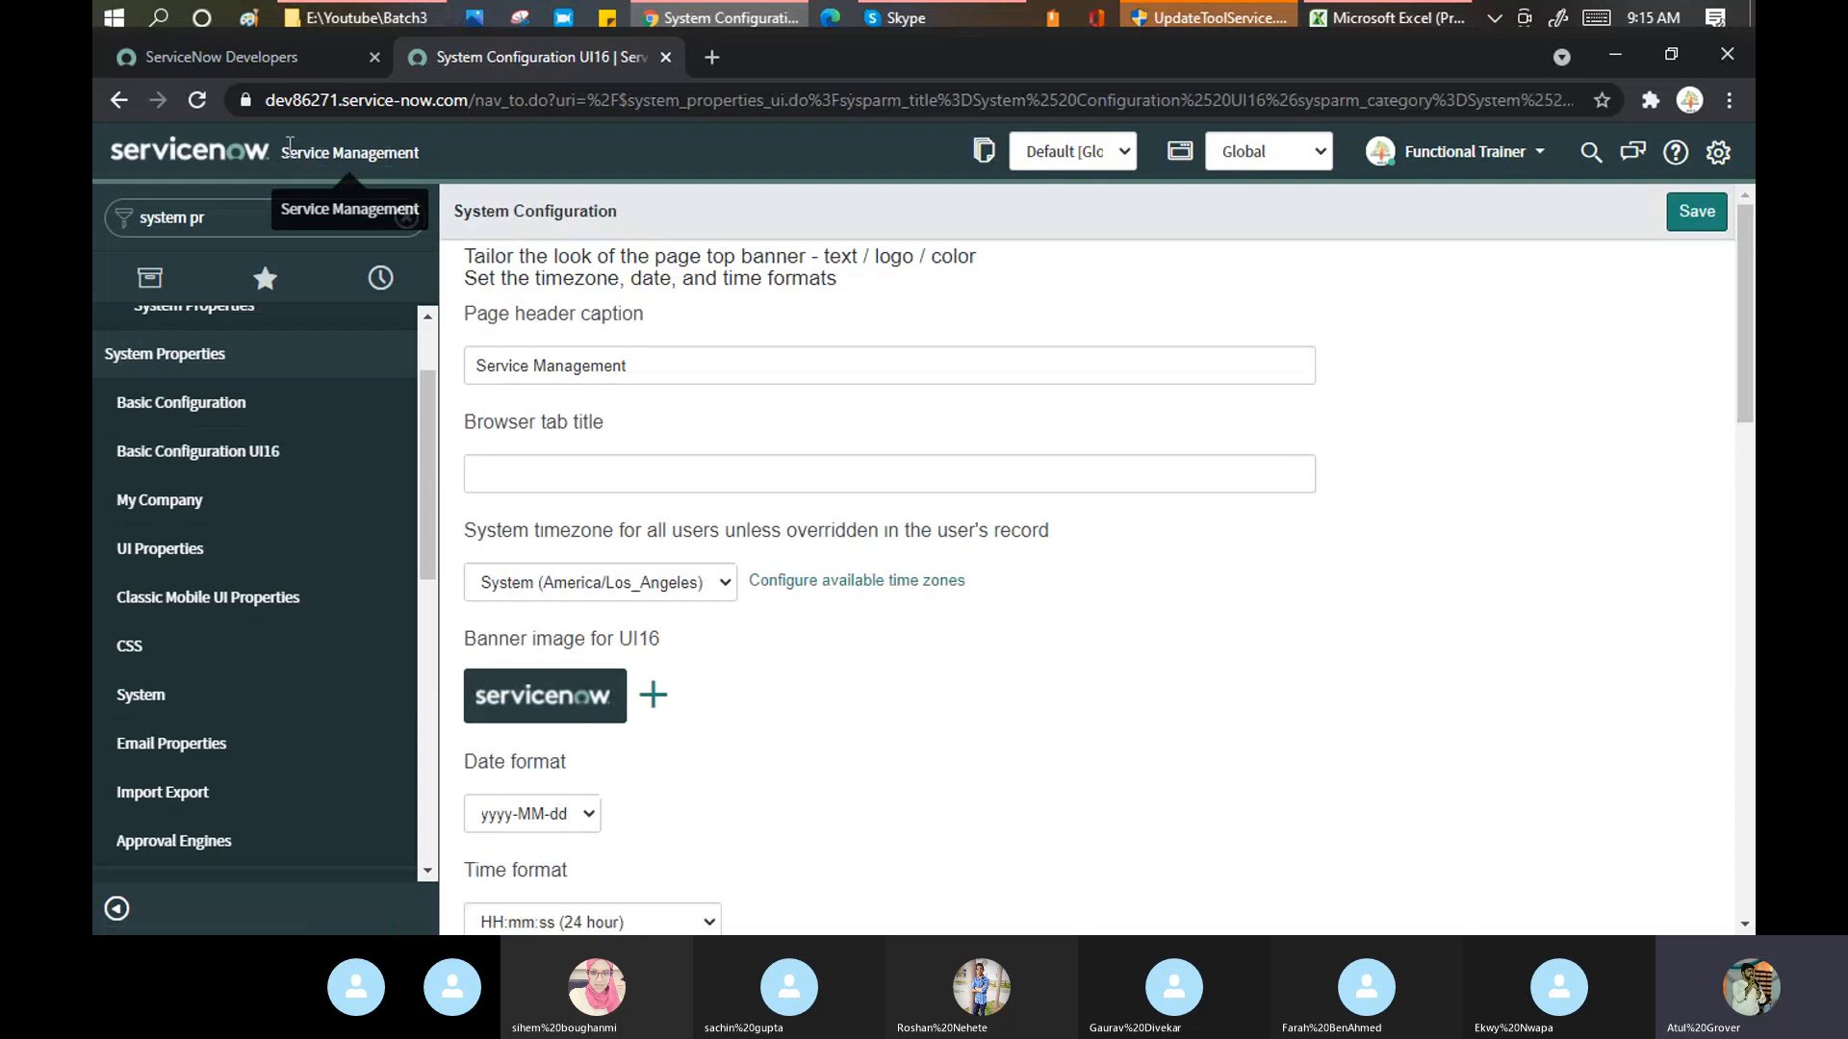
- Replace the page header caption with "Learn n Grow Together"
left_click_drag(282, 151, 423, 152)
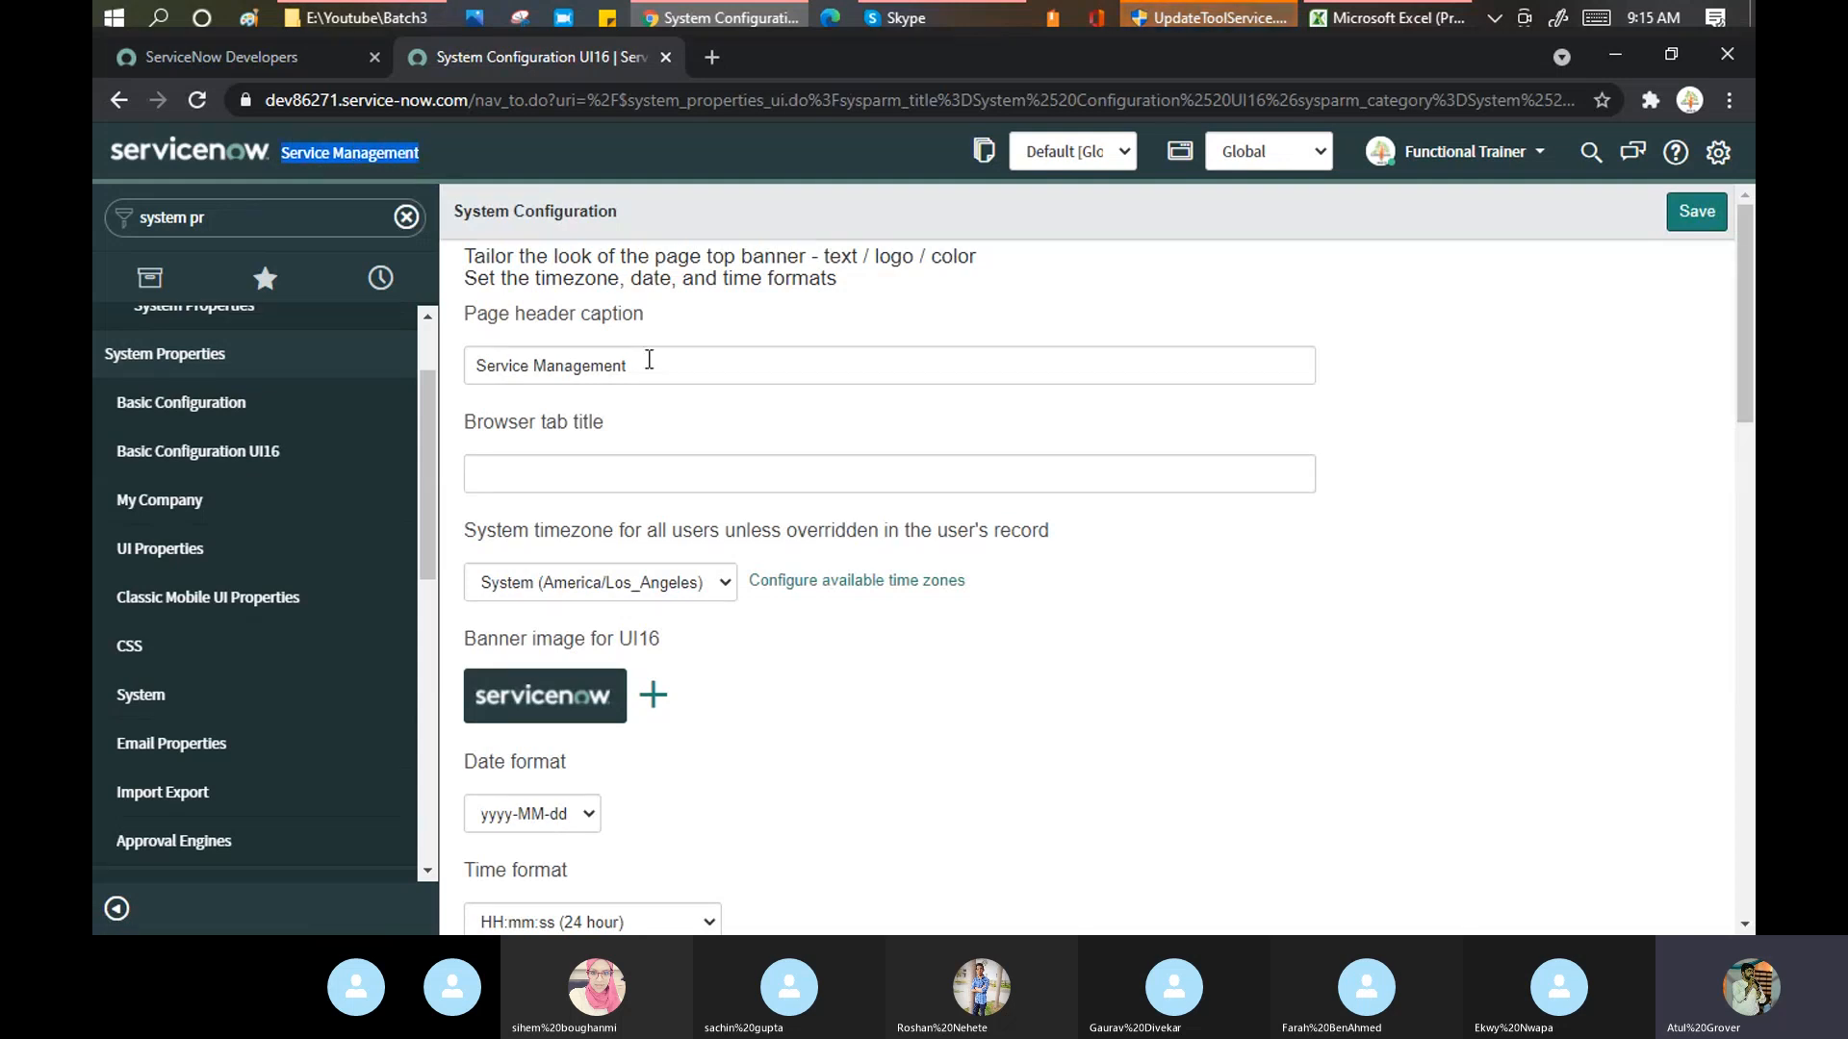
left_click_drag(635, 364, 222, 362)
type("learn")
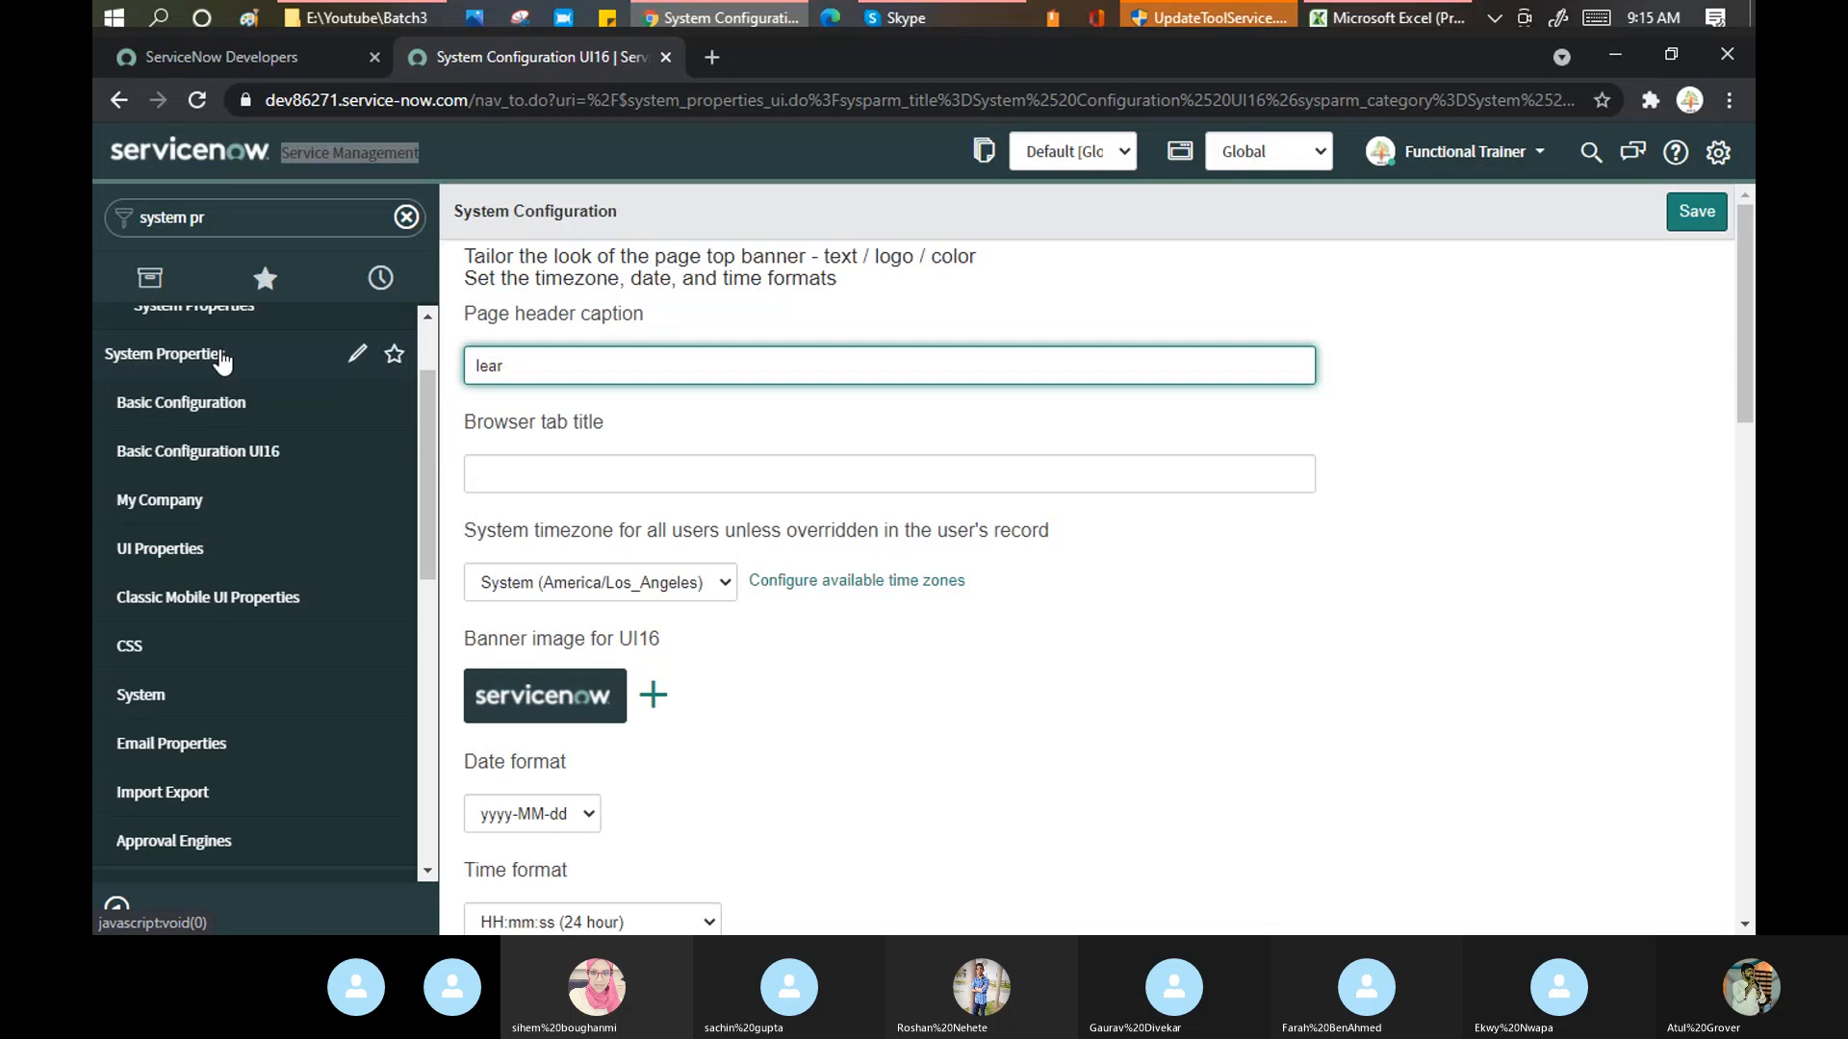
key("BackSpace")
key("BackSpace")
key("BackSpace")
key("BackSpace")
type("Learn")
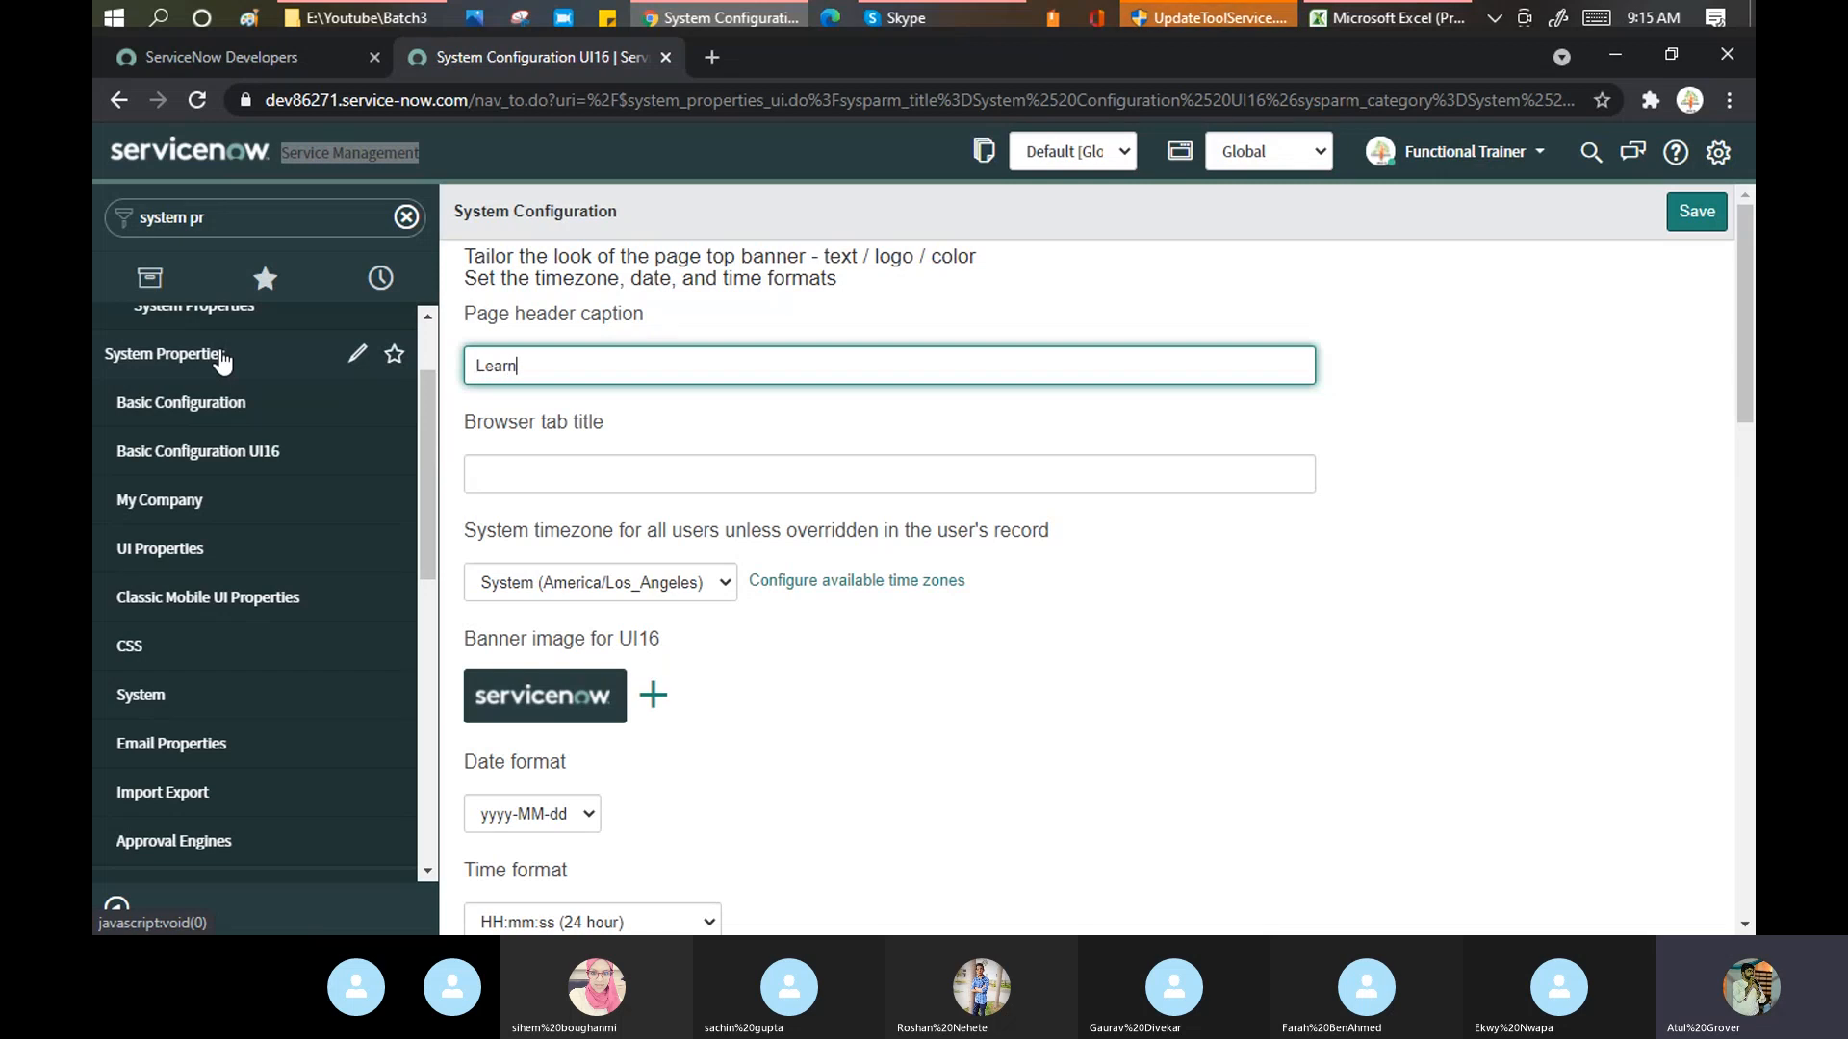
type(" n Grow Train")
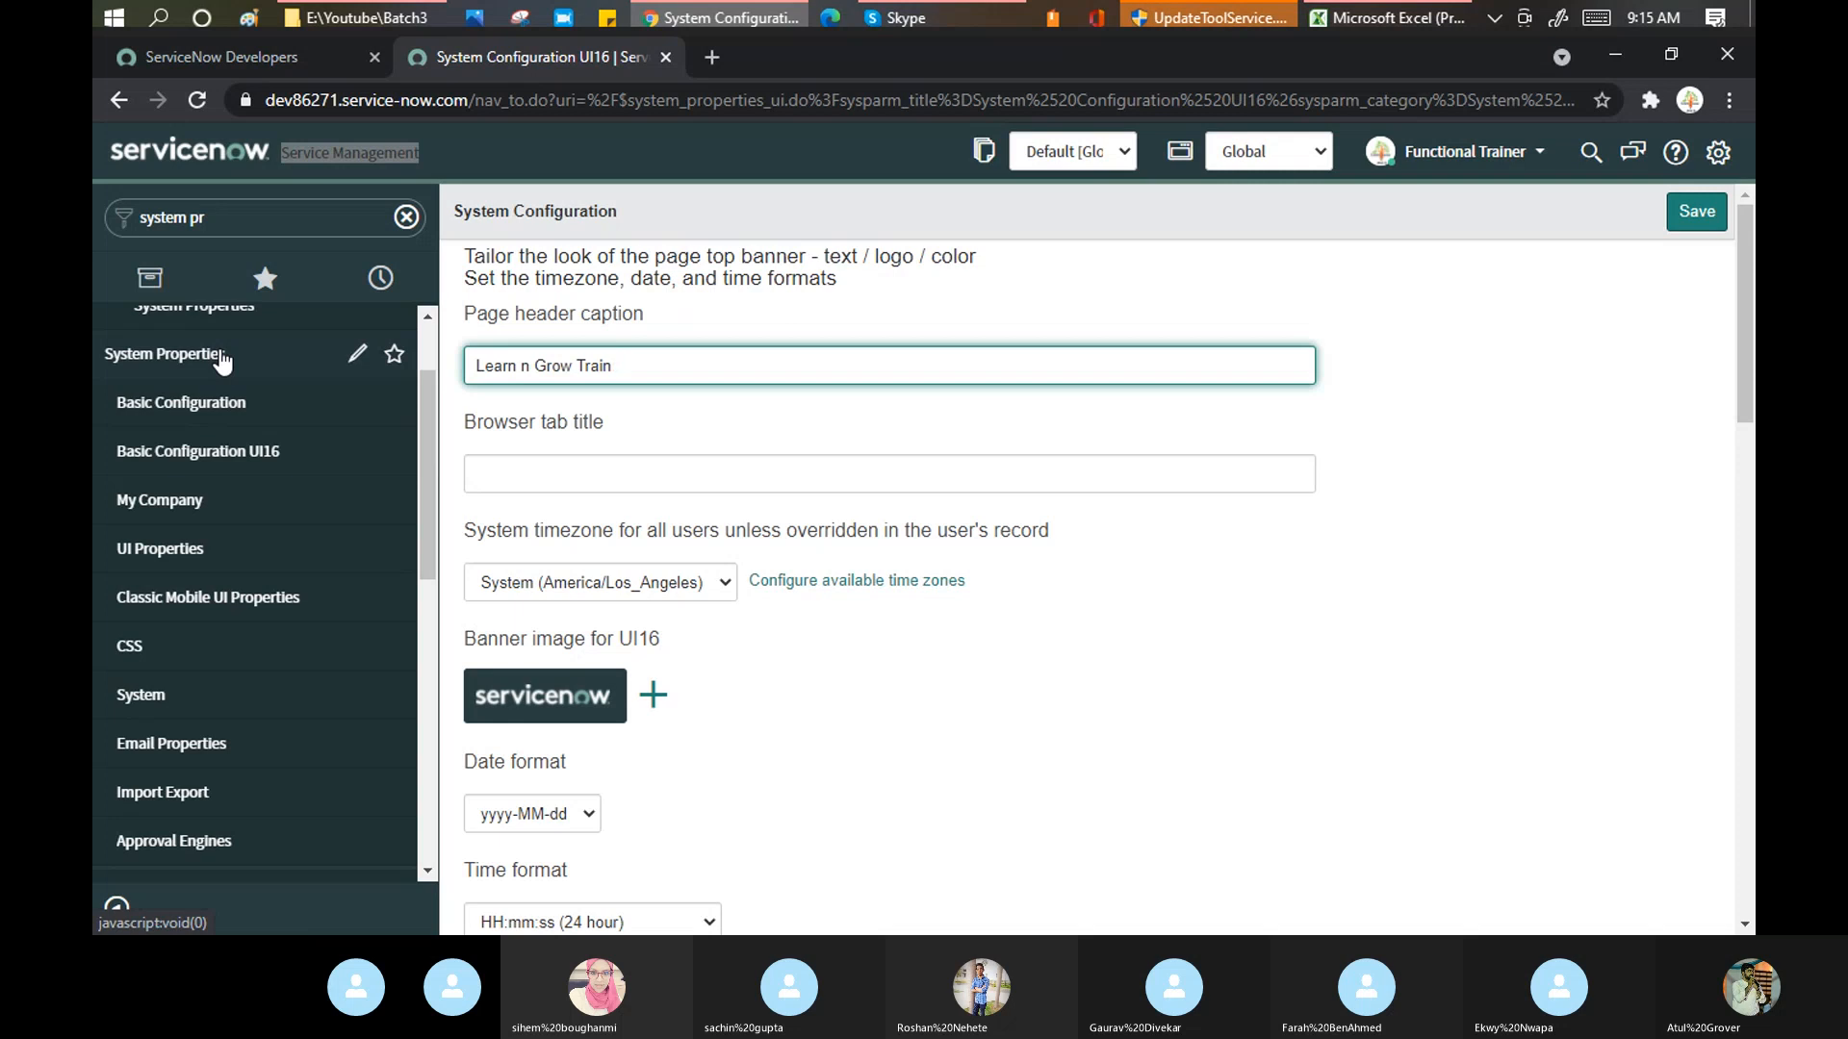
key("BackSpace")
key("BackSpace")
key("BackSpace")
key("BackSpace")
type("ogr=e")
key("BackSpace")
key("BackSpace")
key("BackSpace")
key("BackSpace")
type("gether")
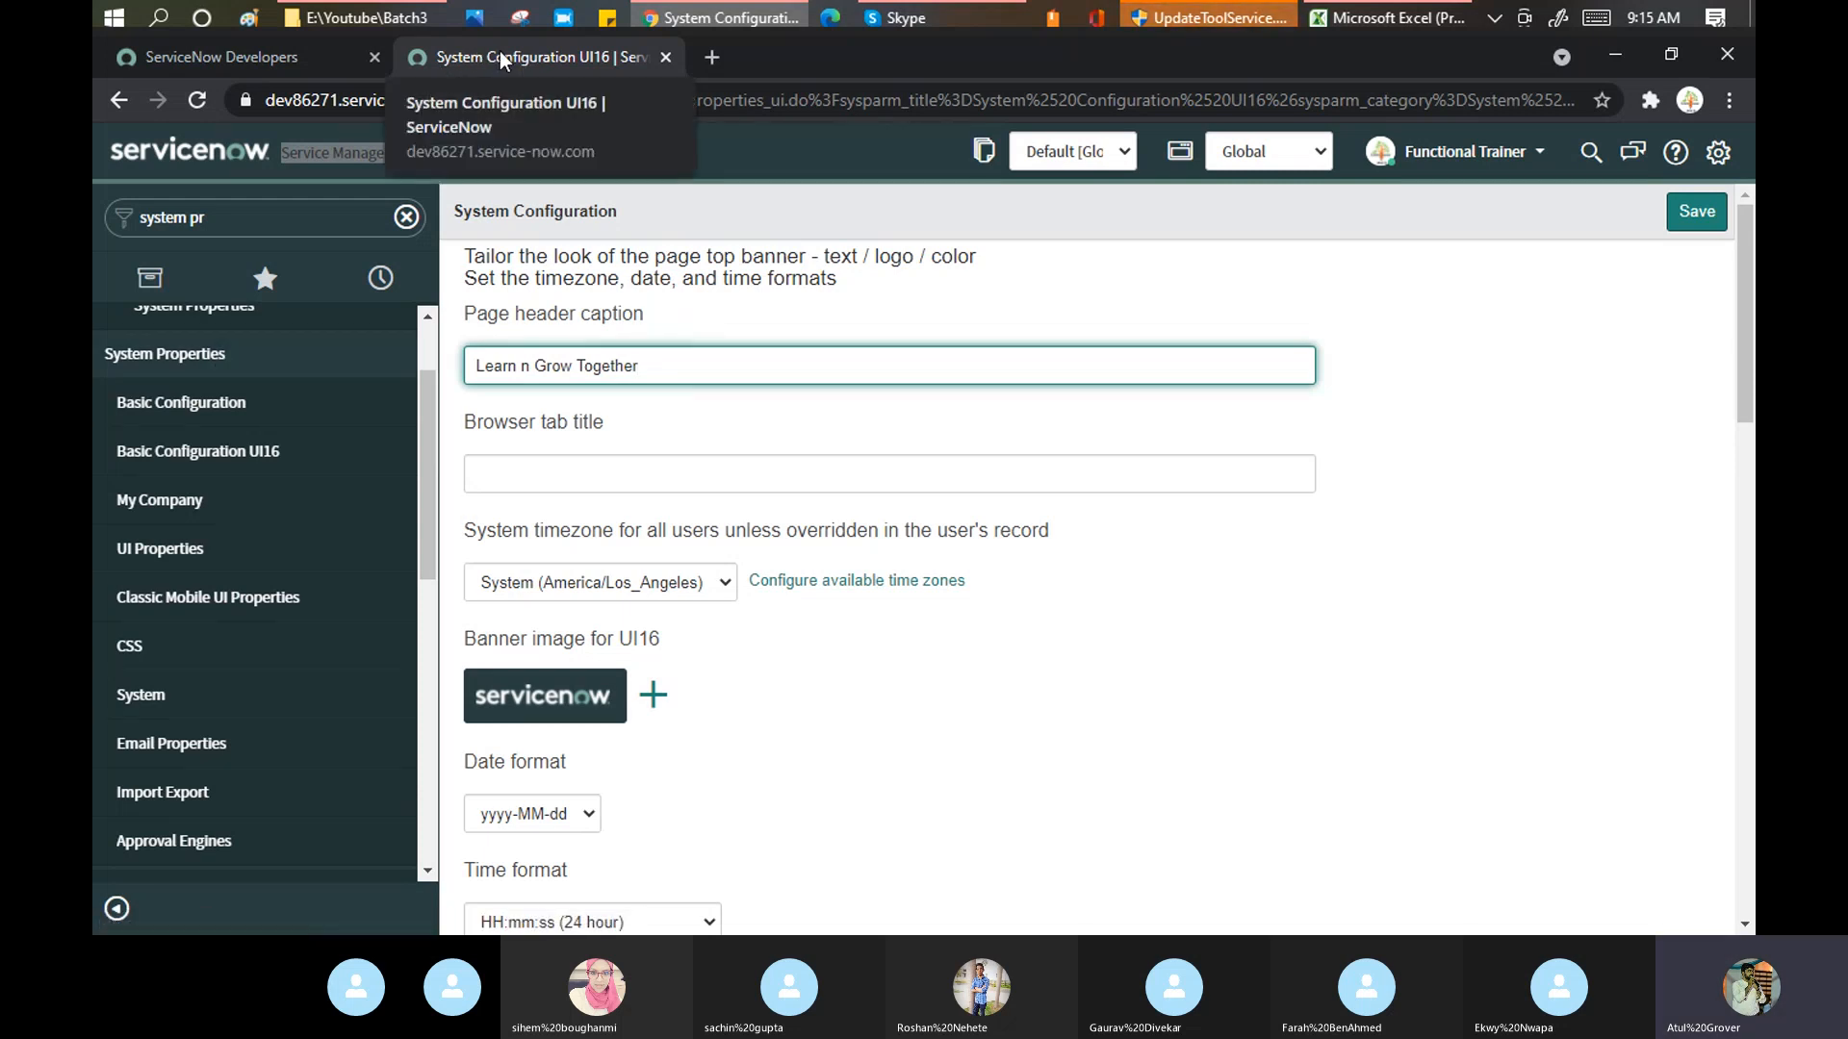
- Set the browser tab title to "LearnGrow" and check the new caption in the page banner
left_click(514, 479)
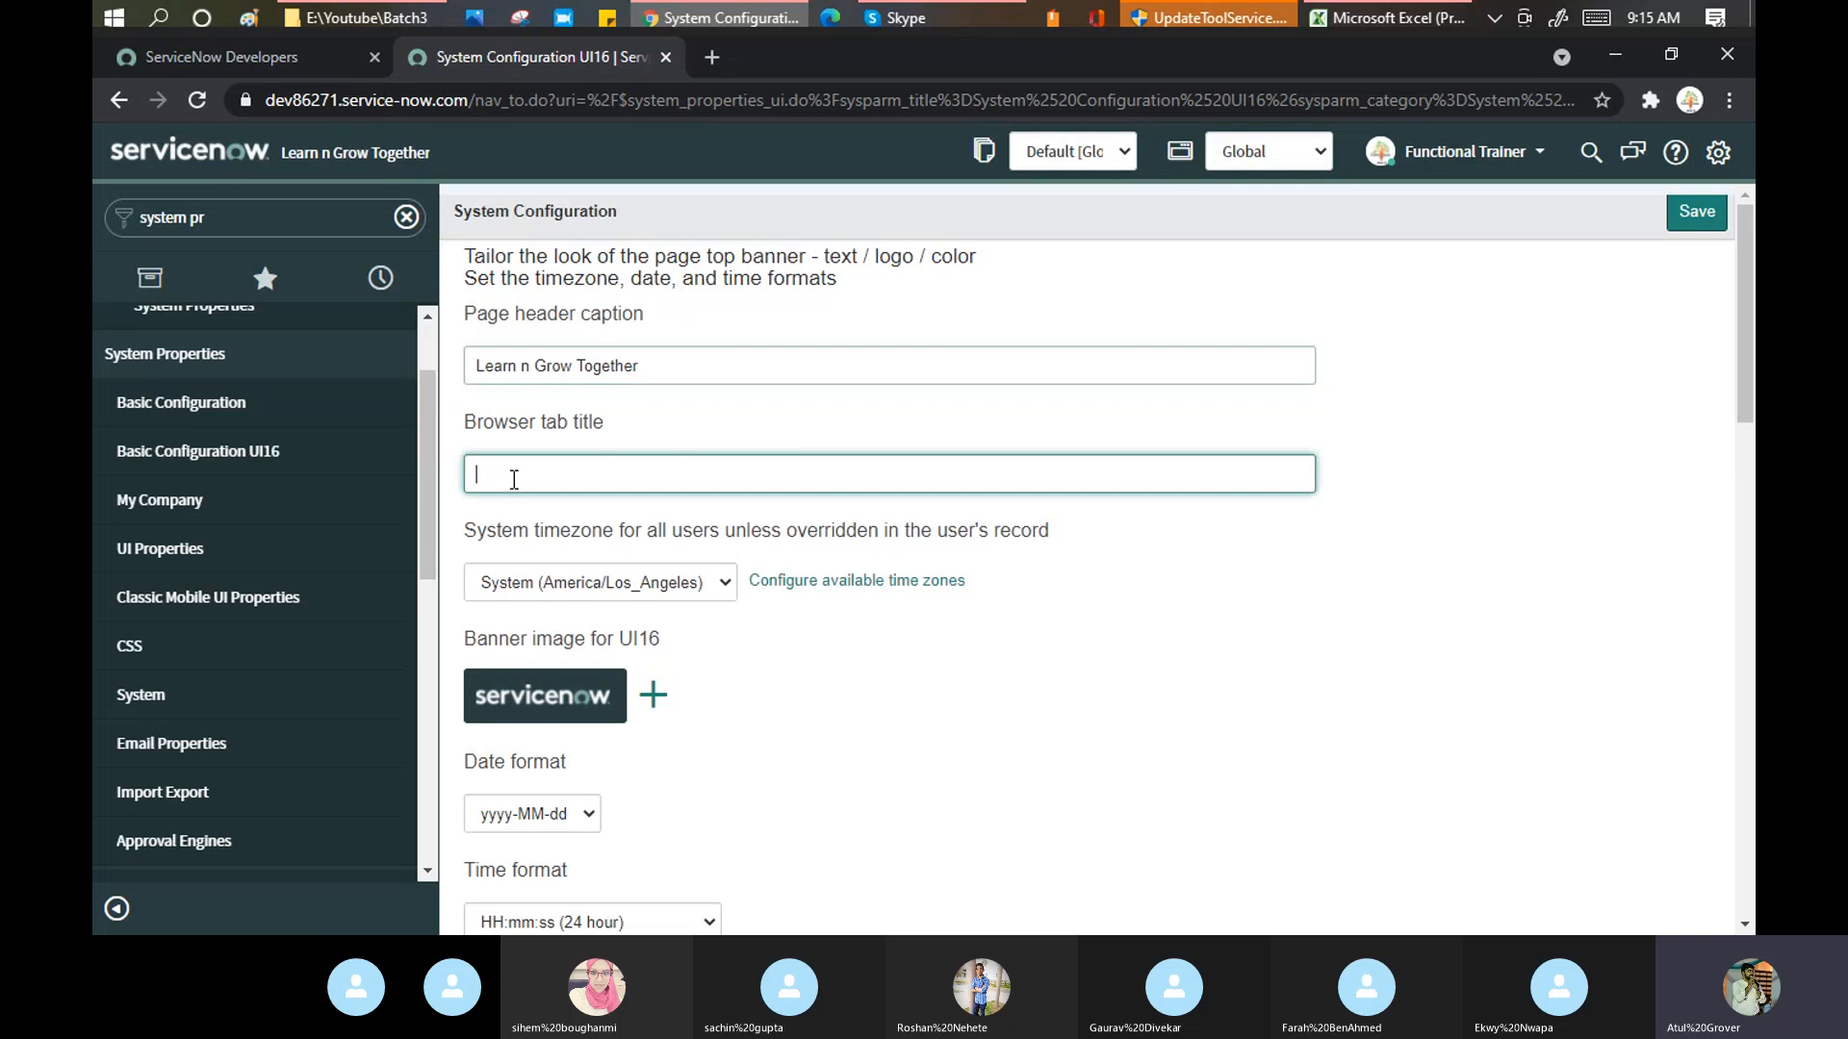
type("Learn")
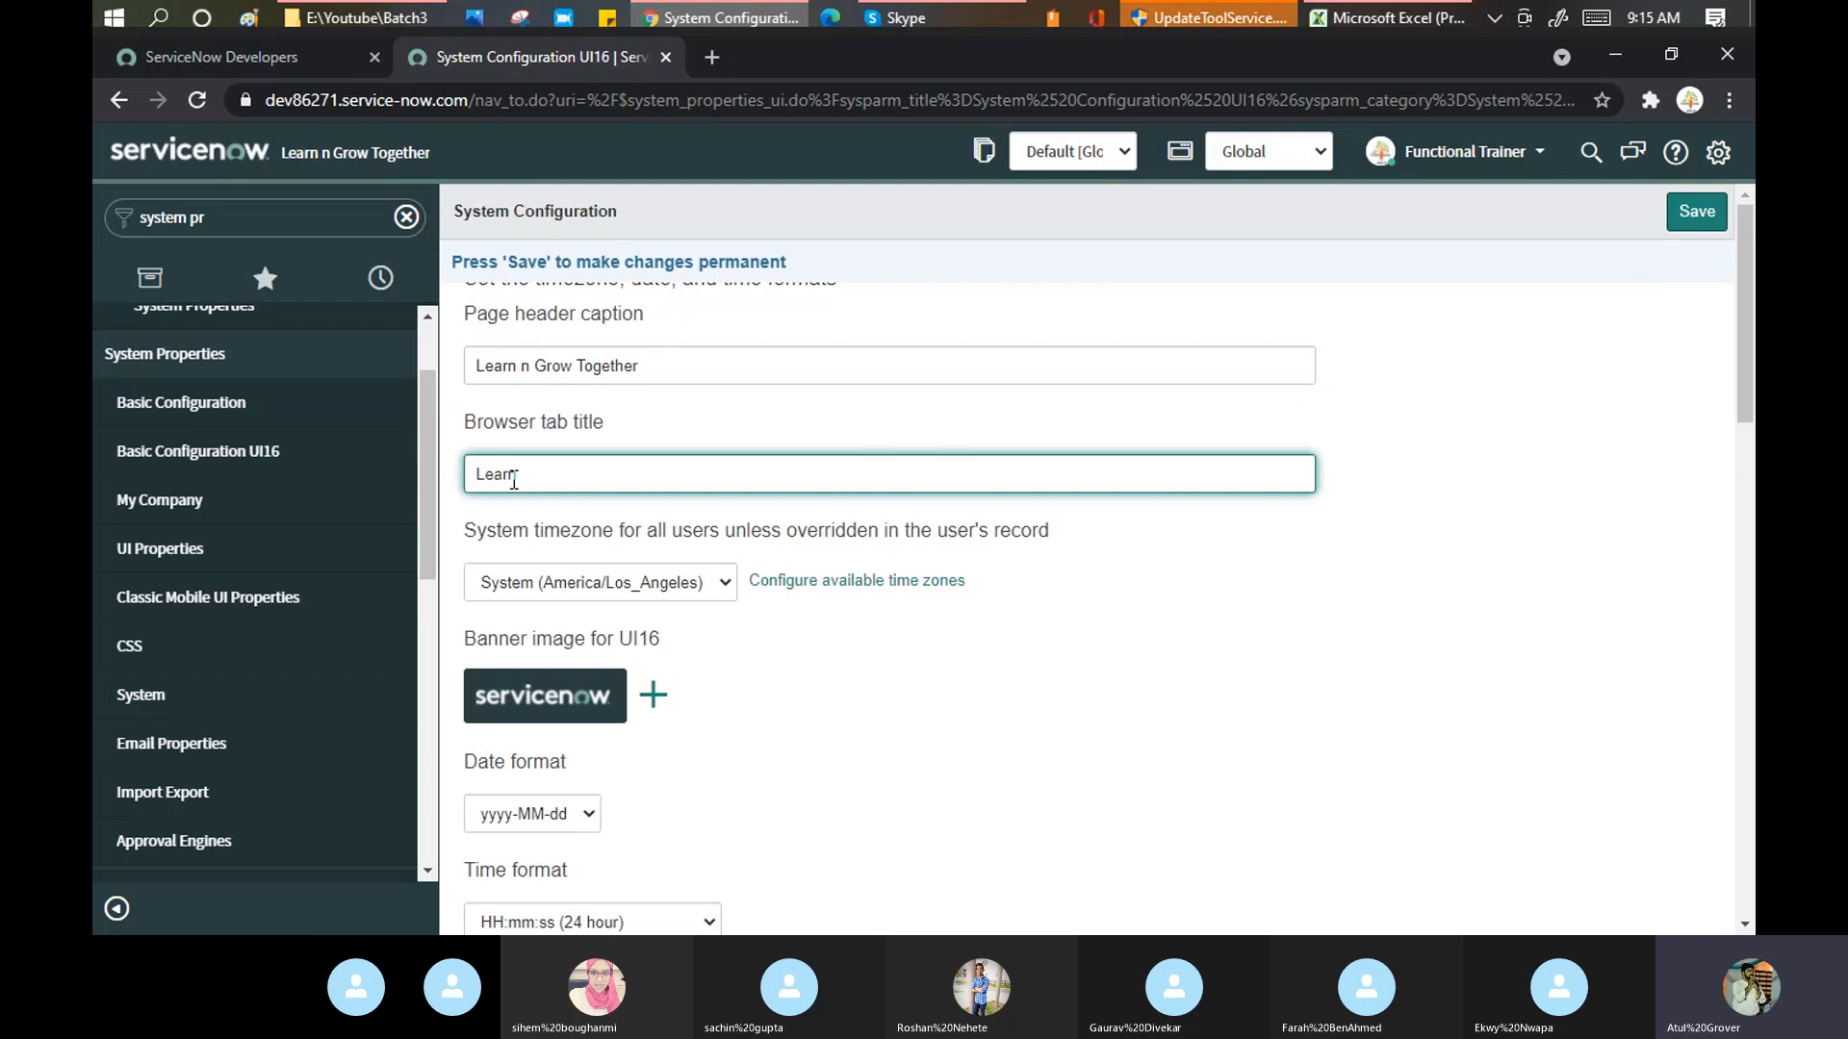
type("Grow")
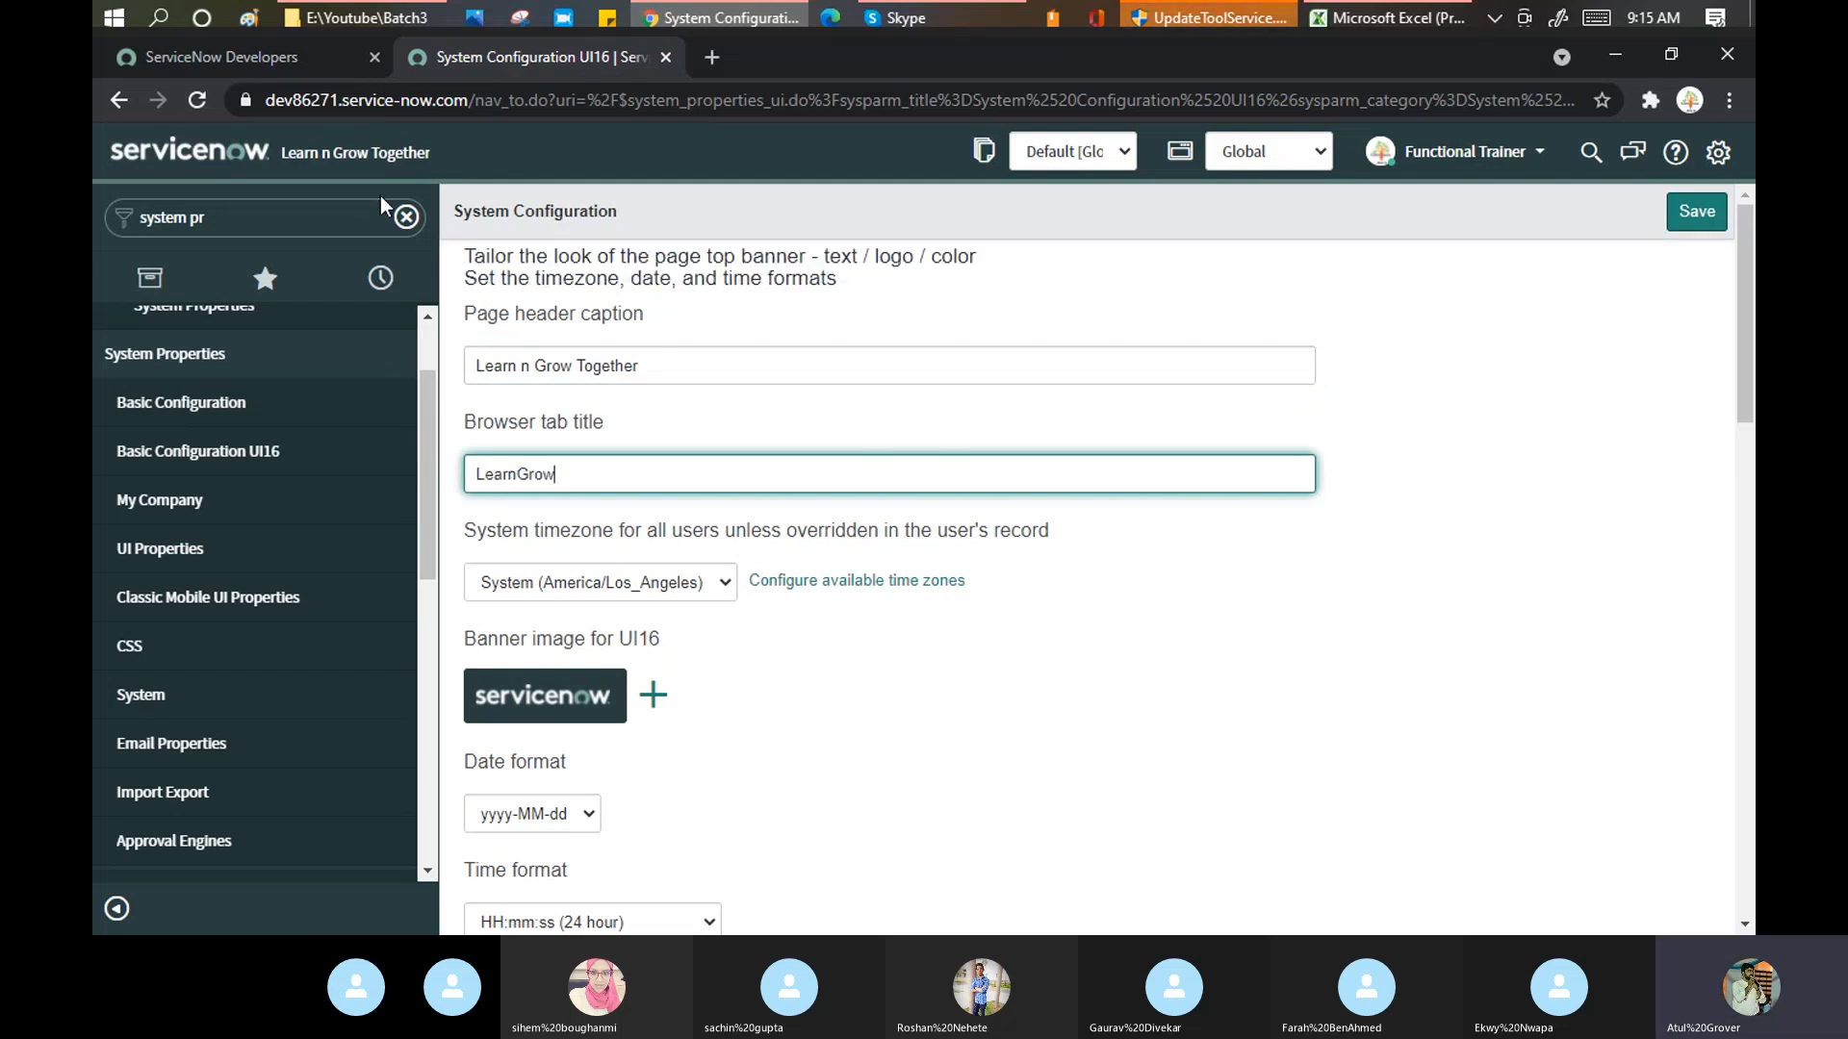
left_click_drag(295, 154, 471, 150)
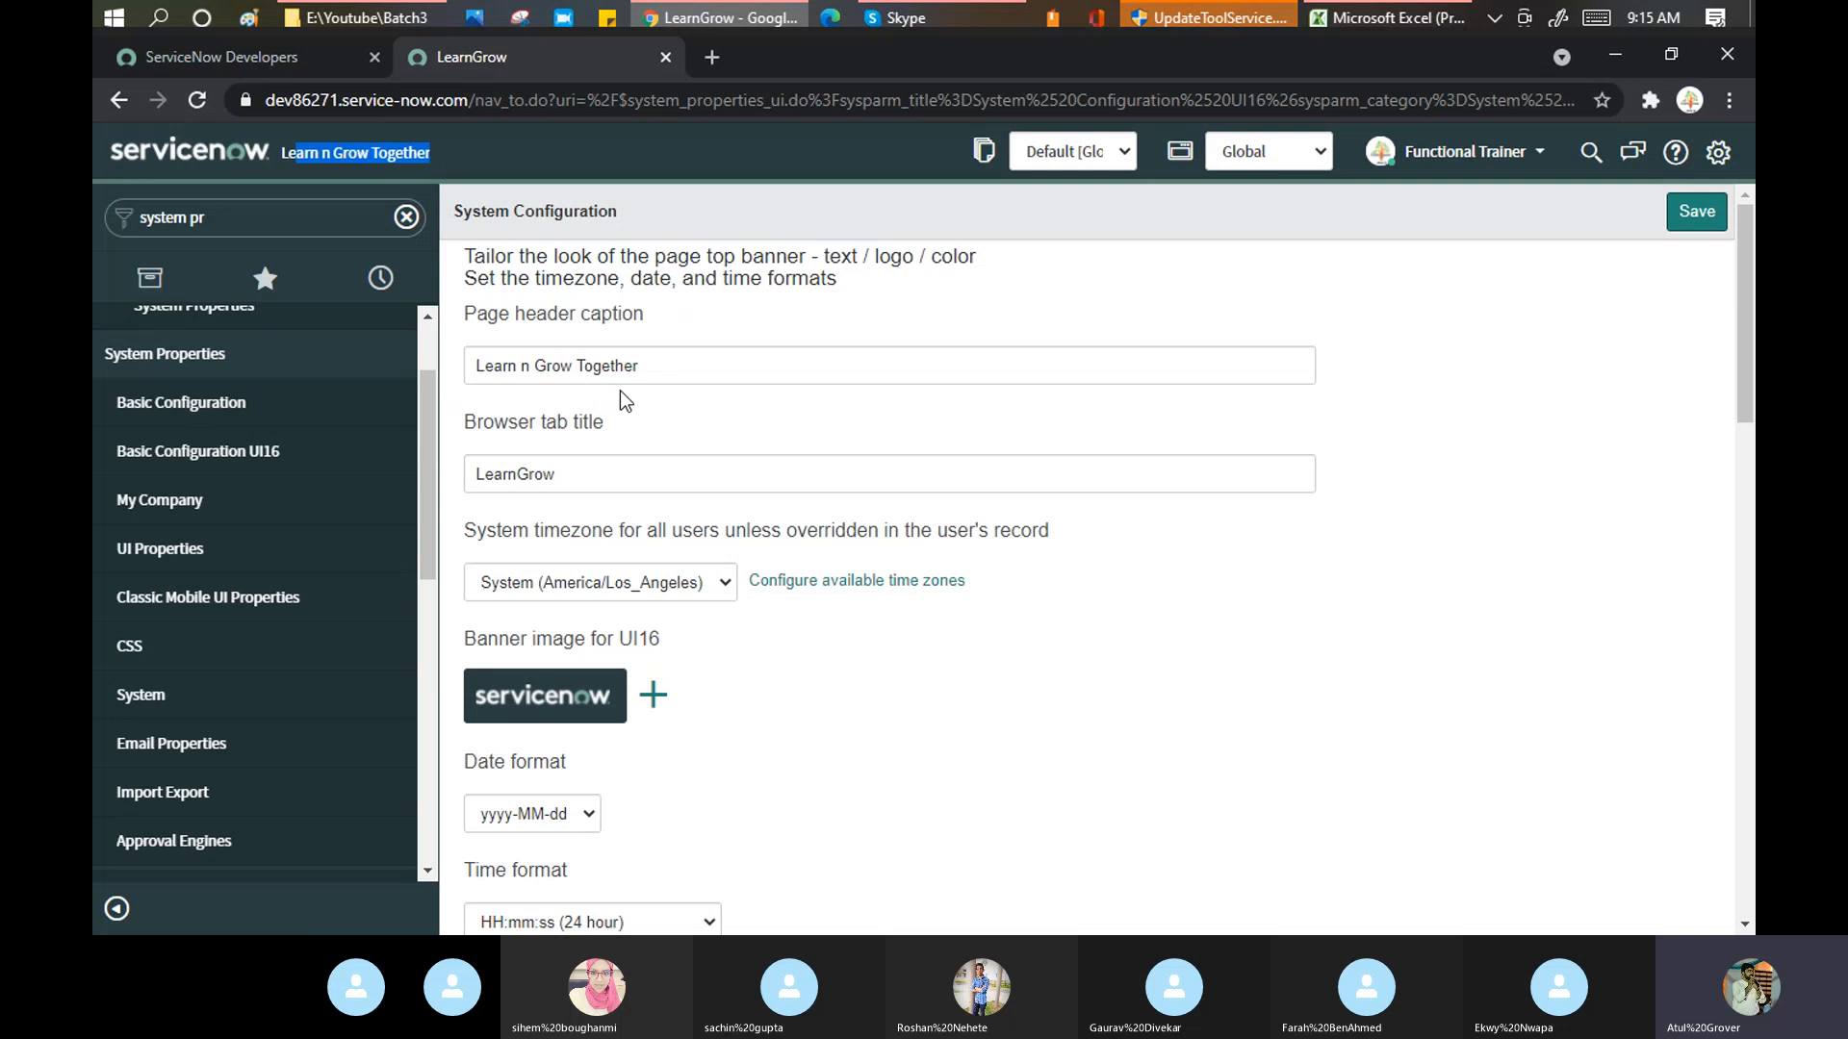
- Upload the For Print-Front image from the Batch3 folder as the banner image for UI16
scroll(621, 391, "down", 1)
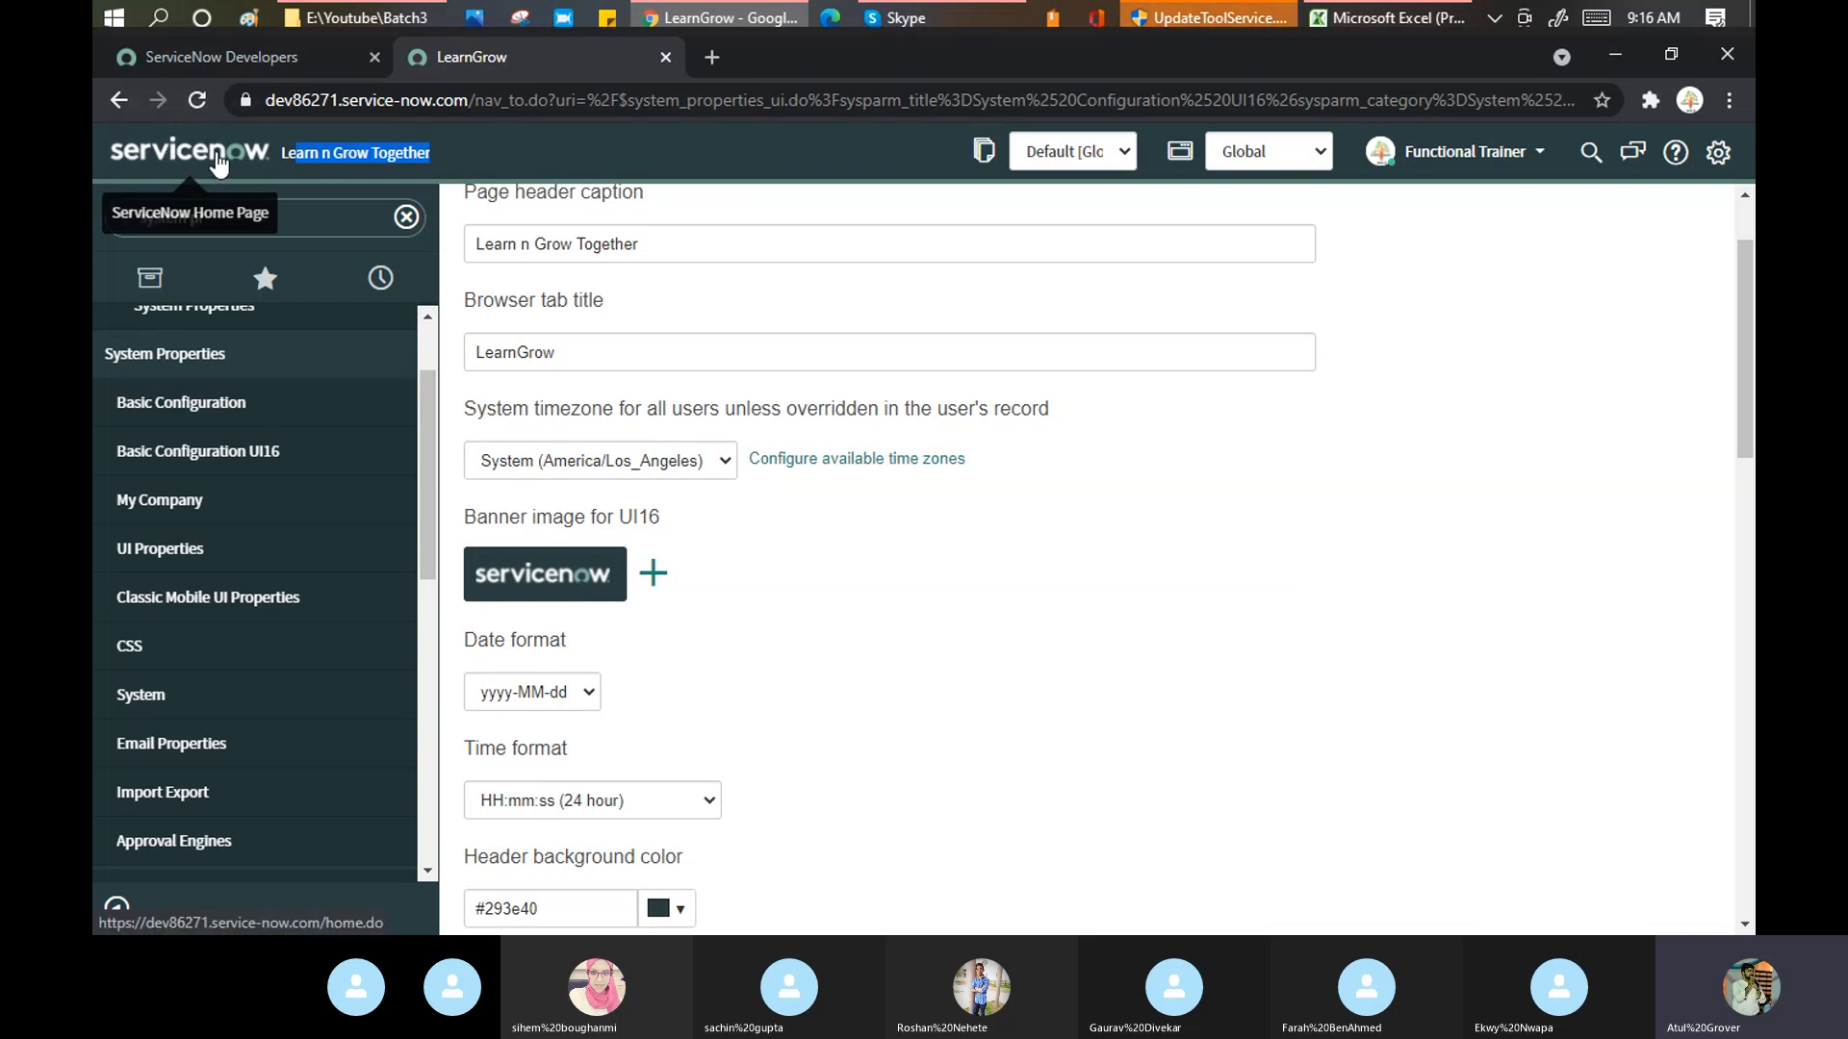
left_click(653, 573)
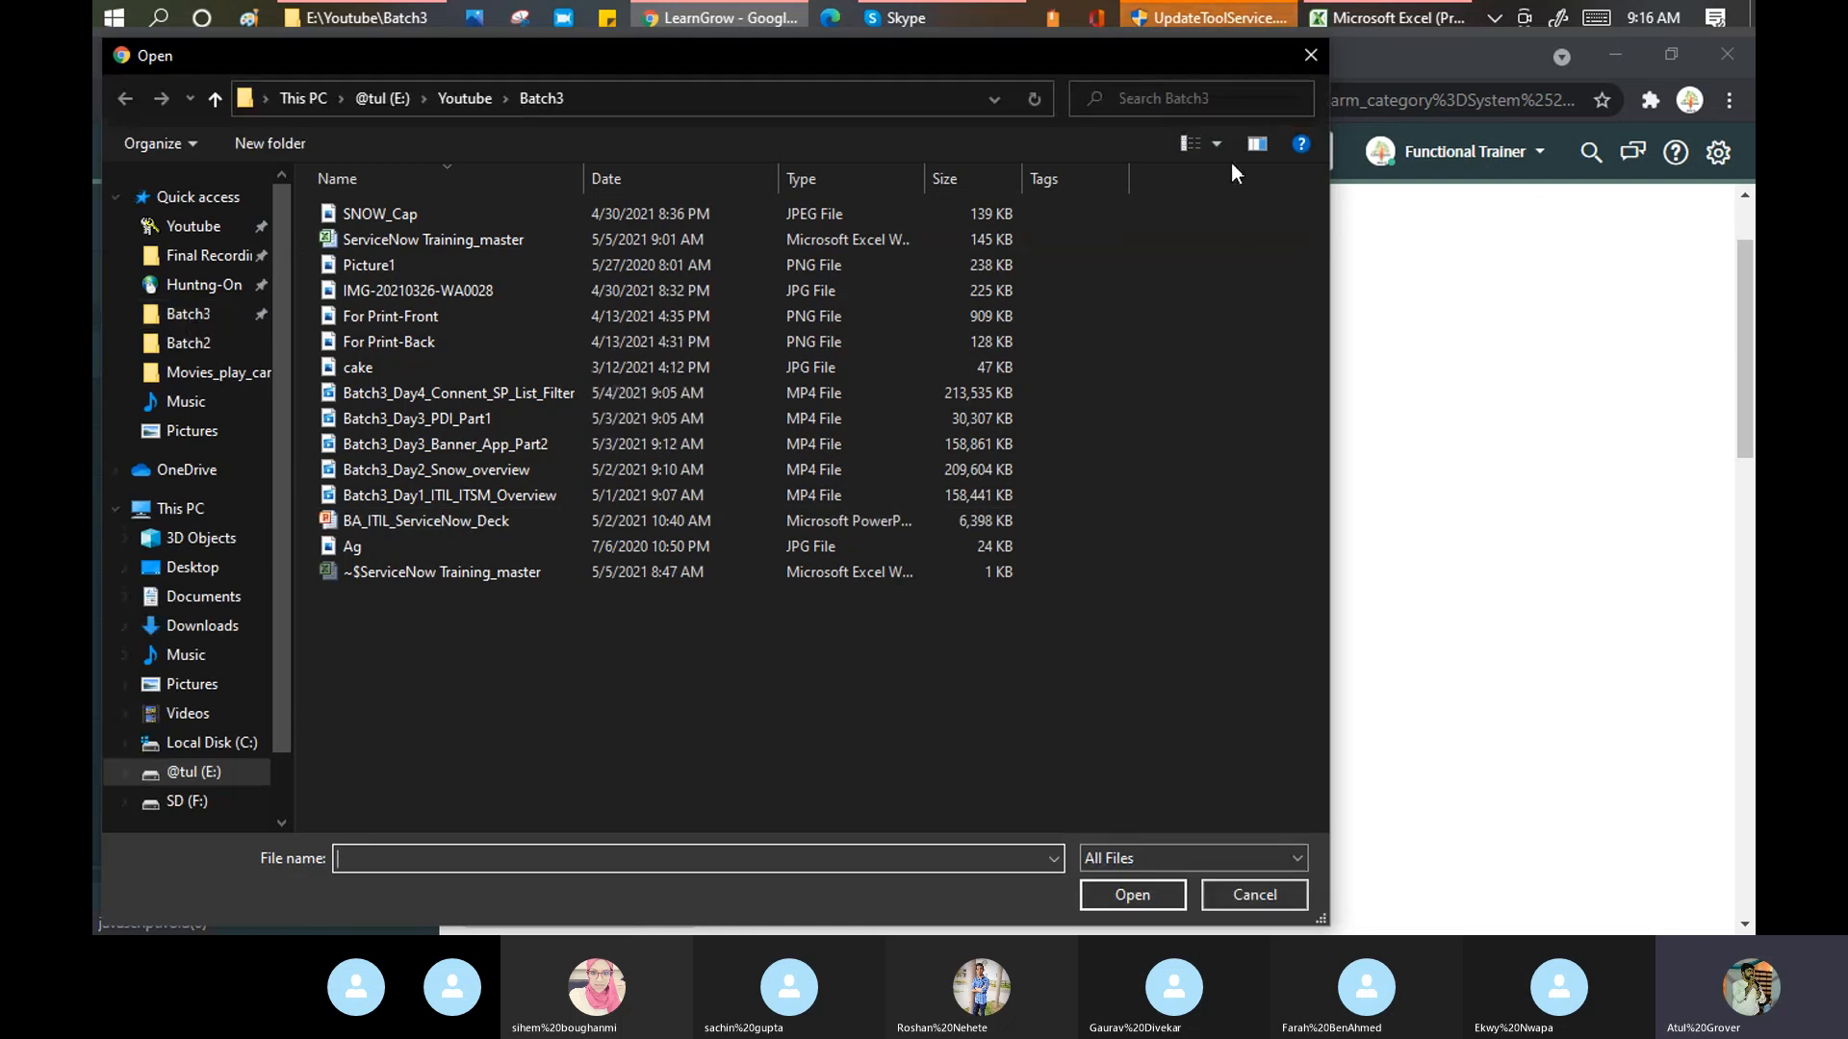
left_click(1216, 143)
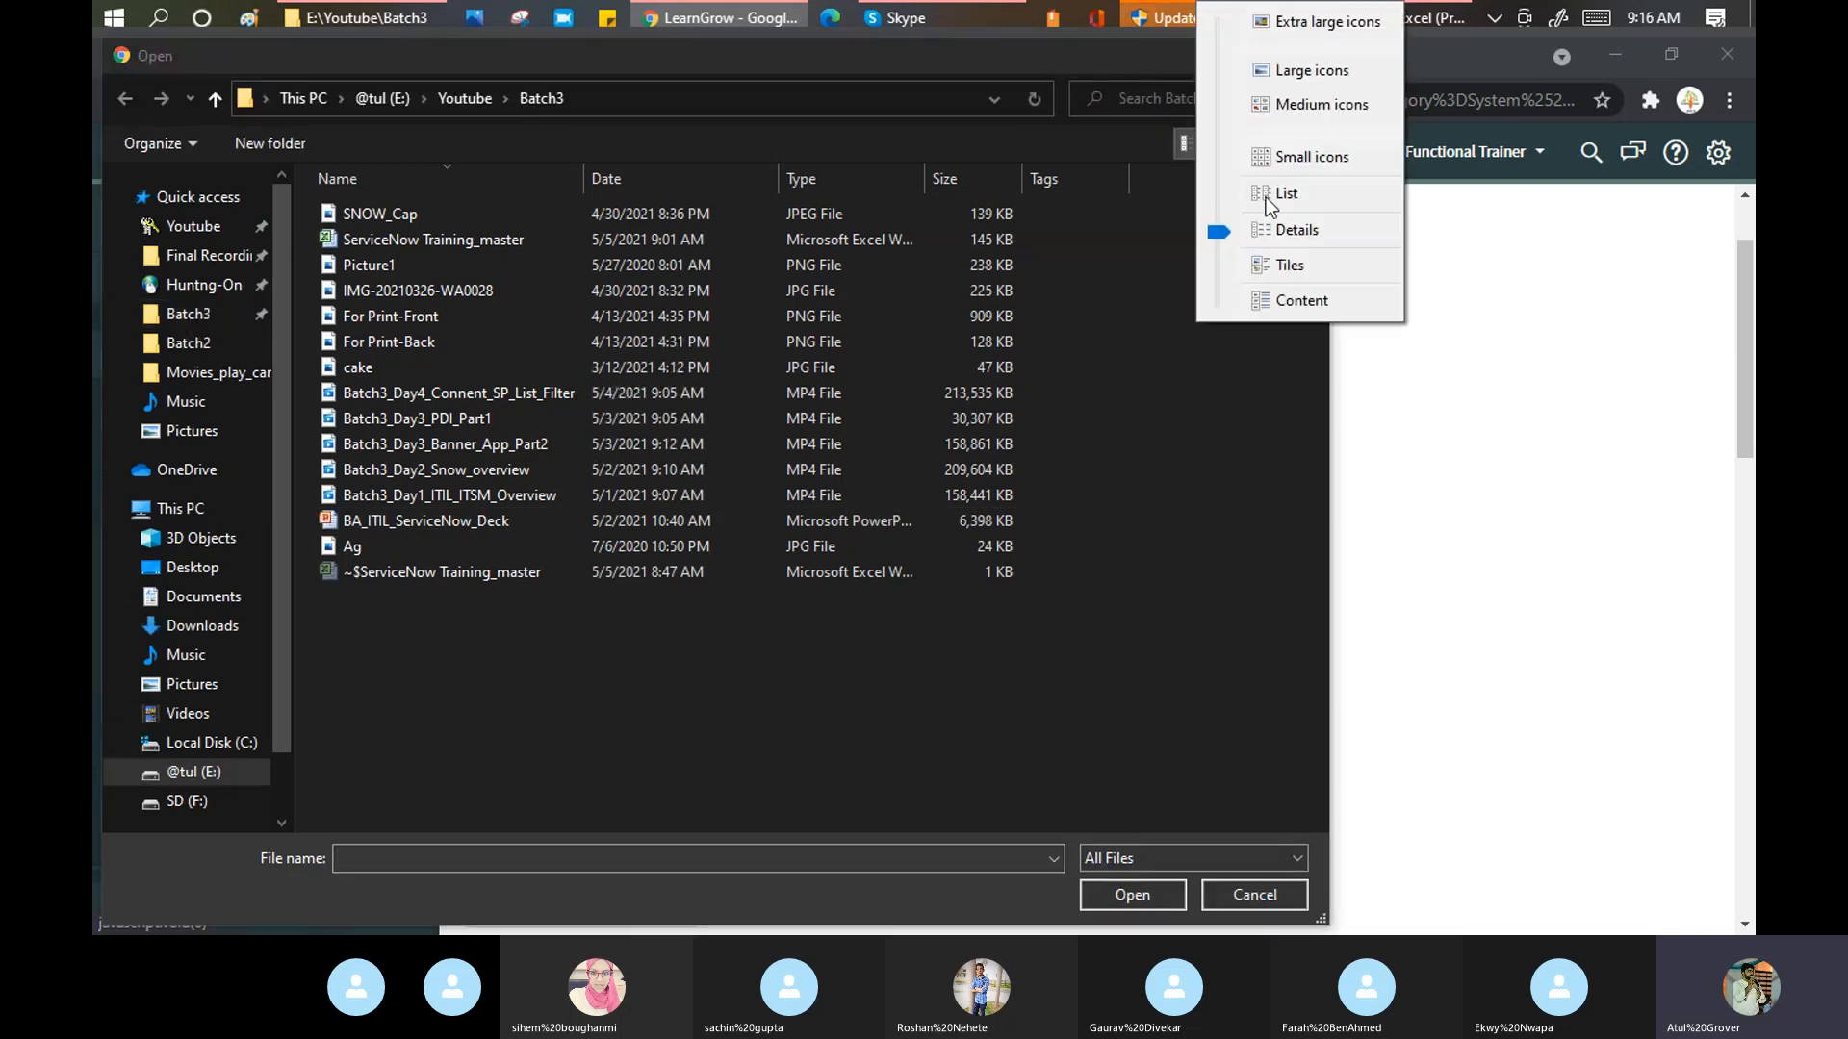
left_click(1288, 106)
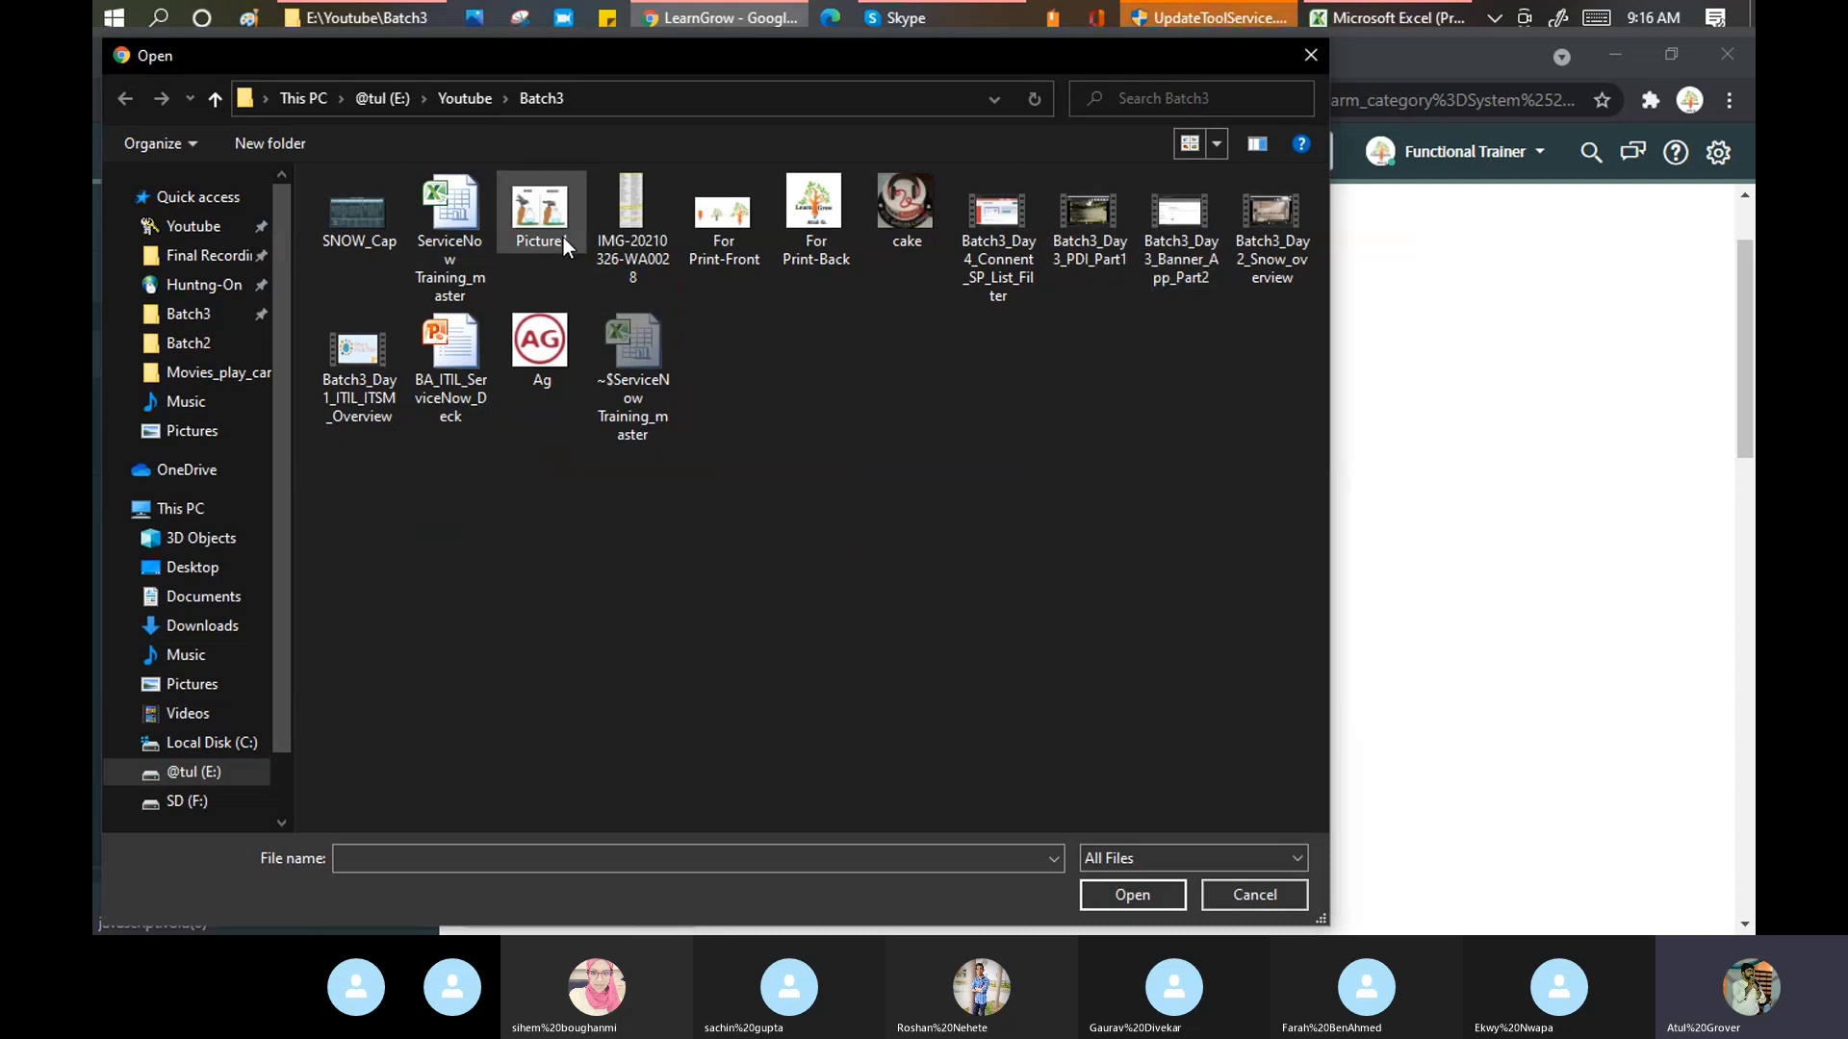
left_click(814, 216)
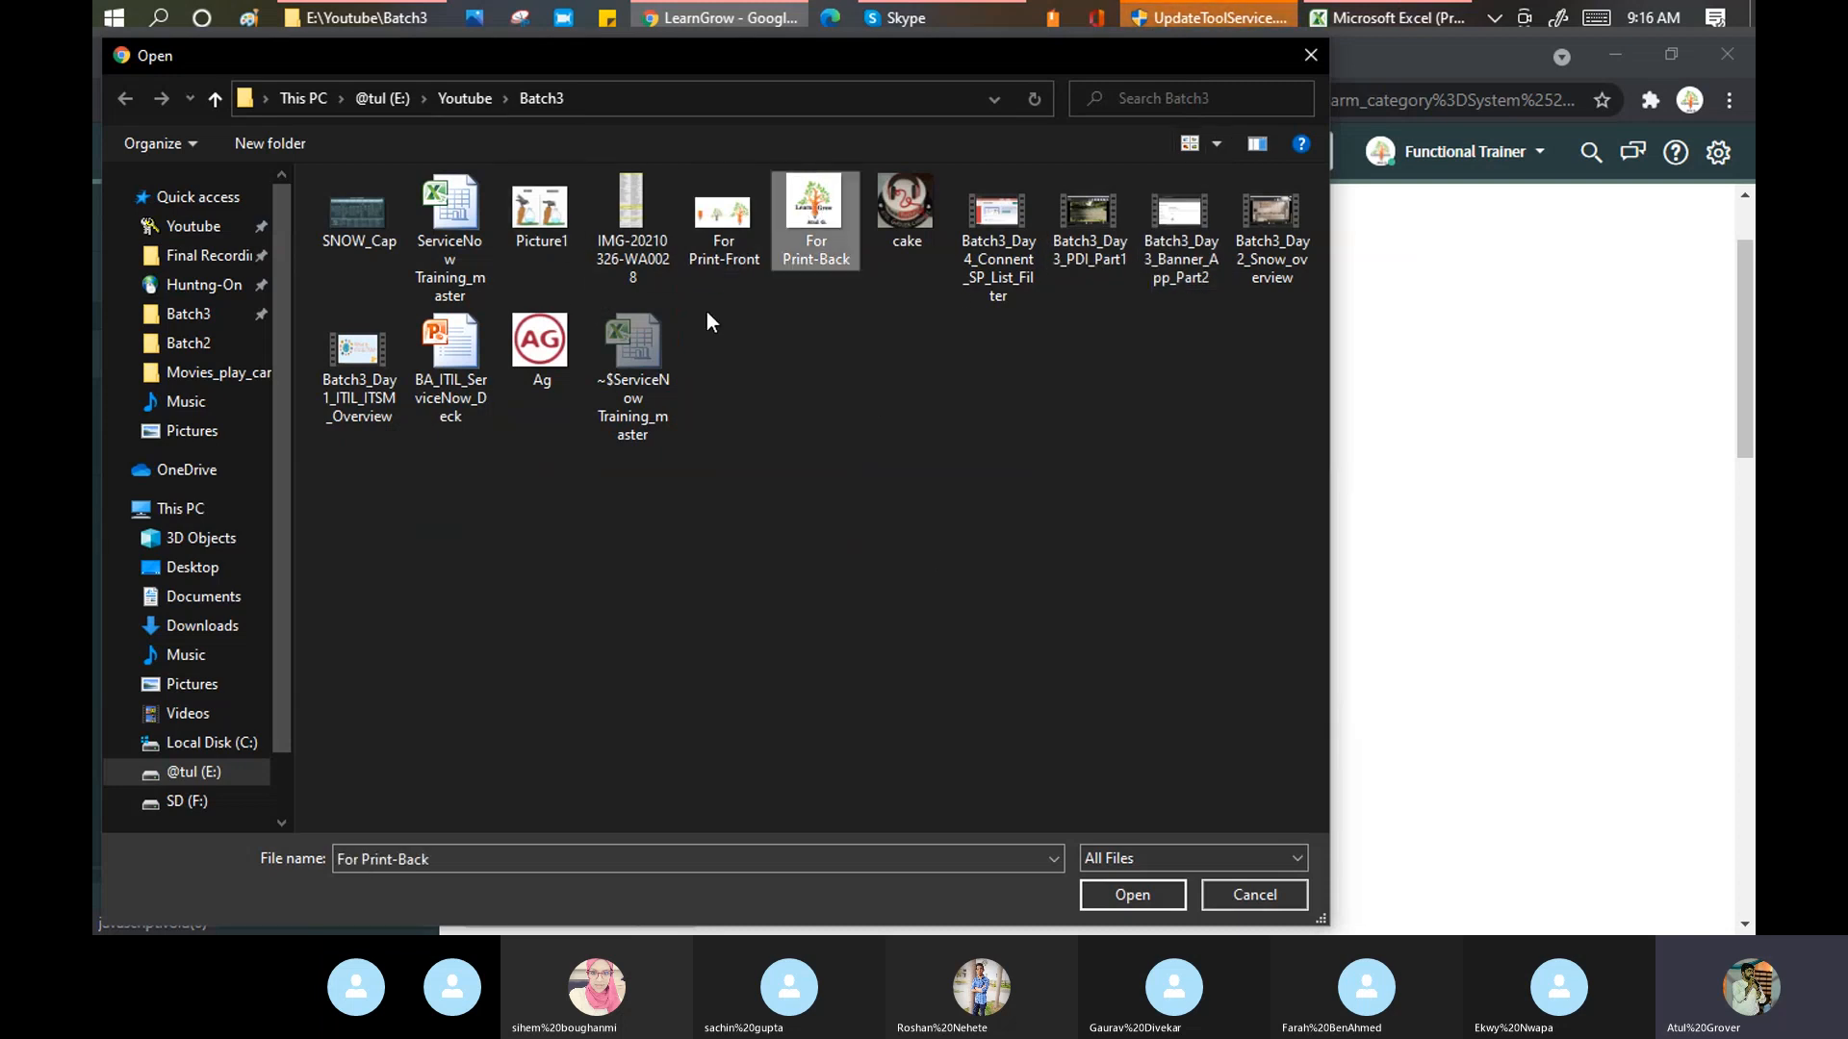
left_click(720, 223)
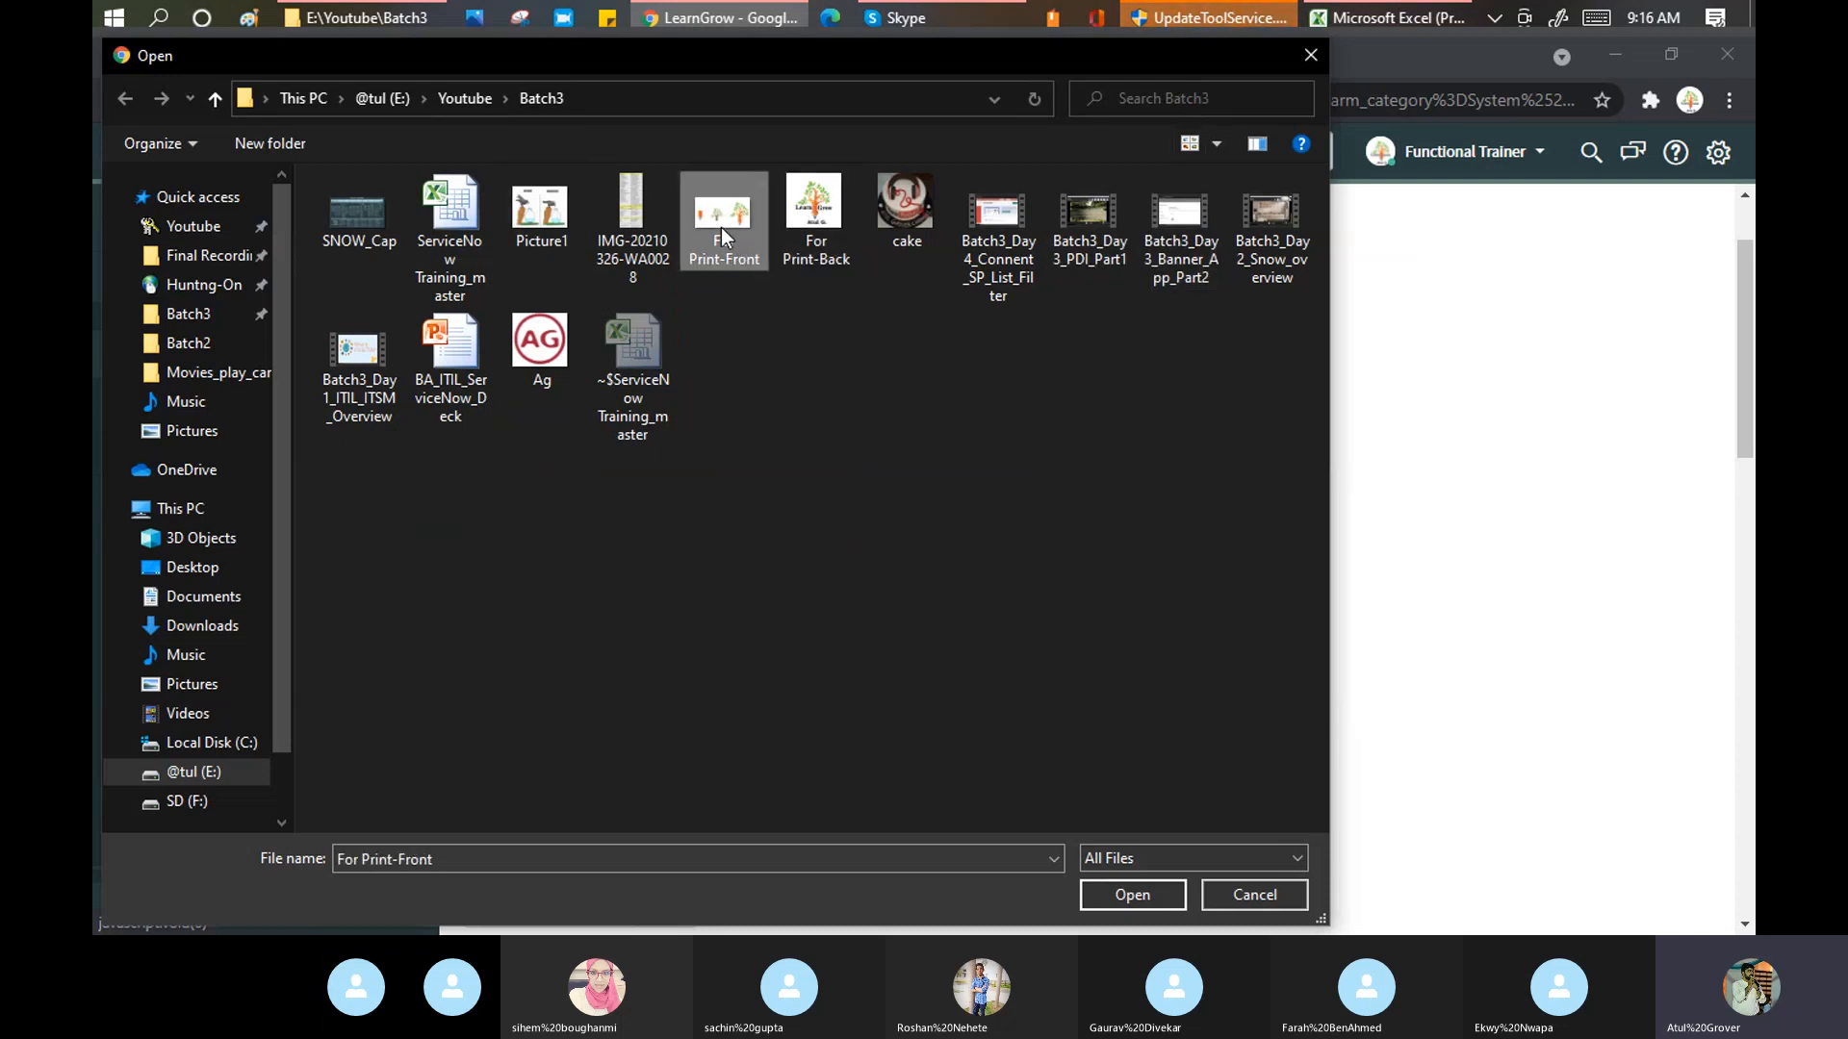
left_click(1117, 895)
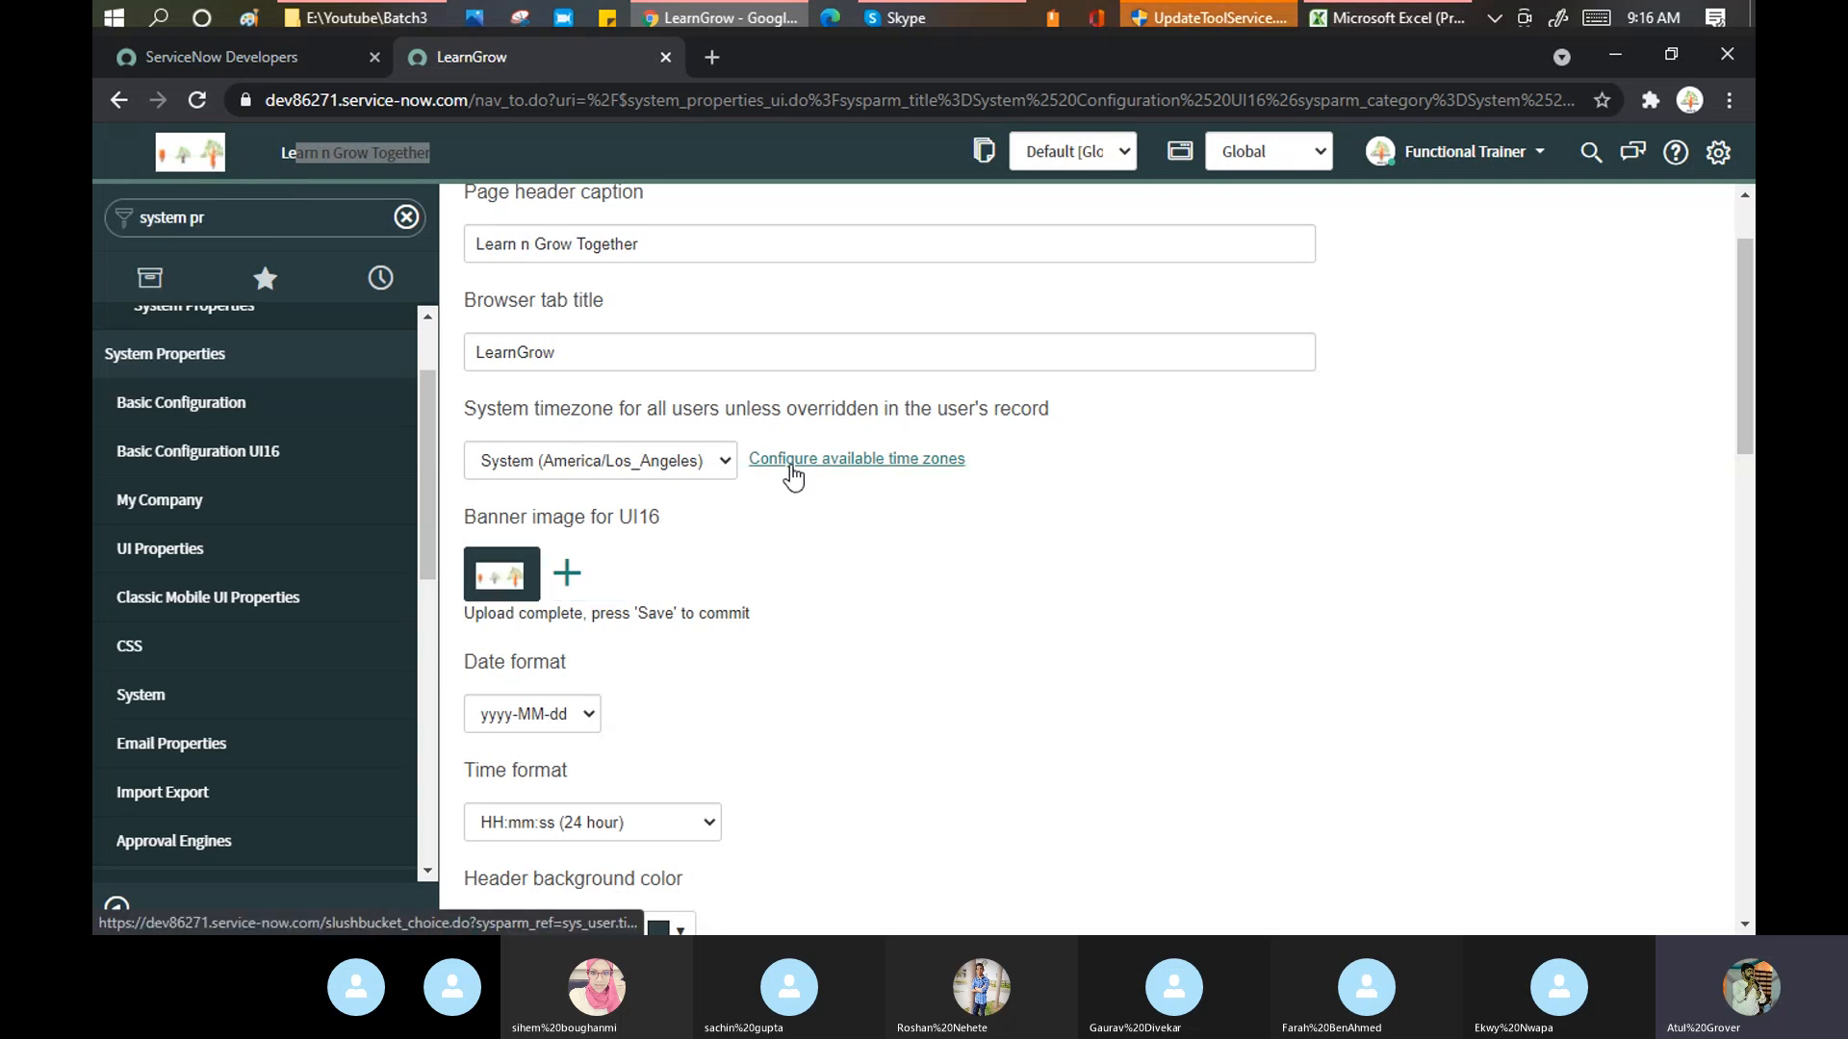
- Change the header background color to the dark purple #40293f
scroll(791, 477, "down", 3)
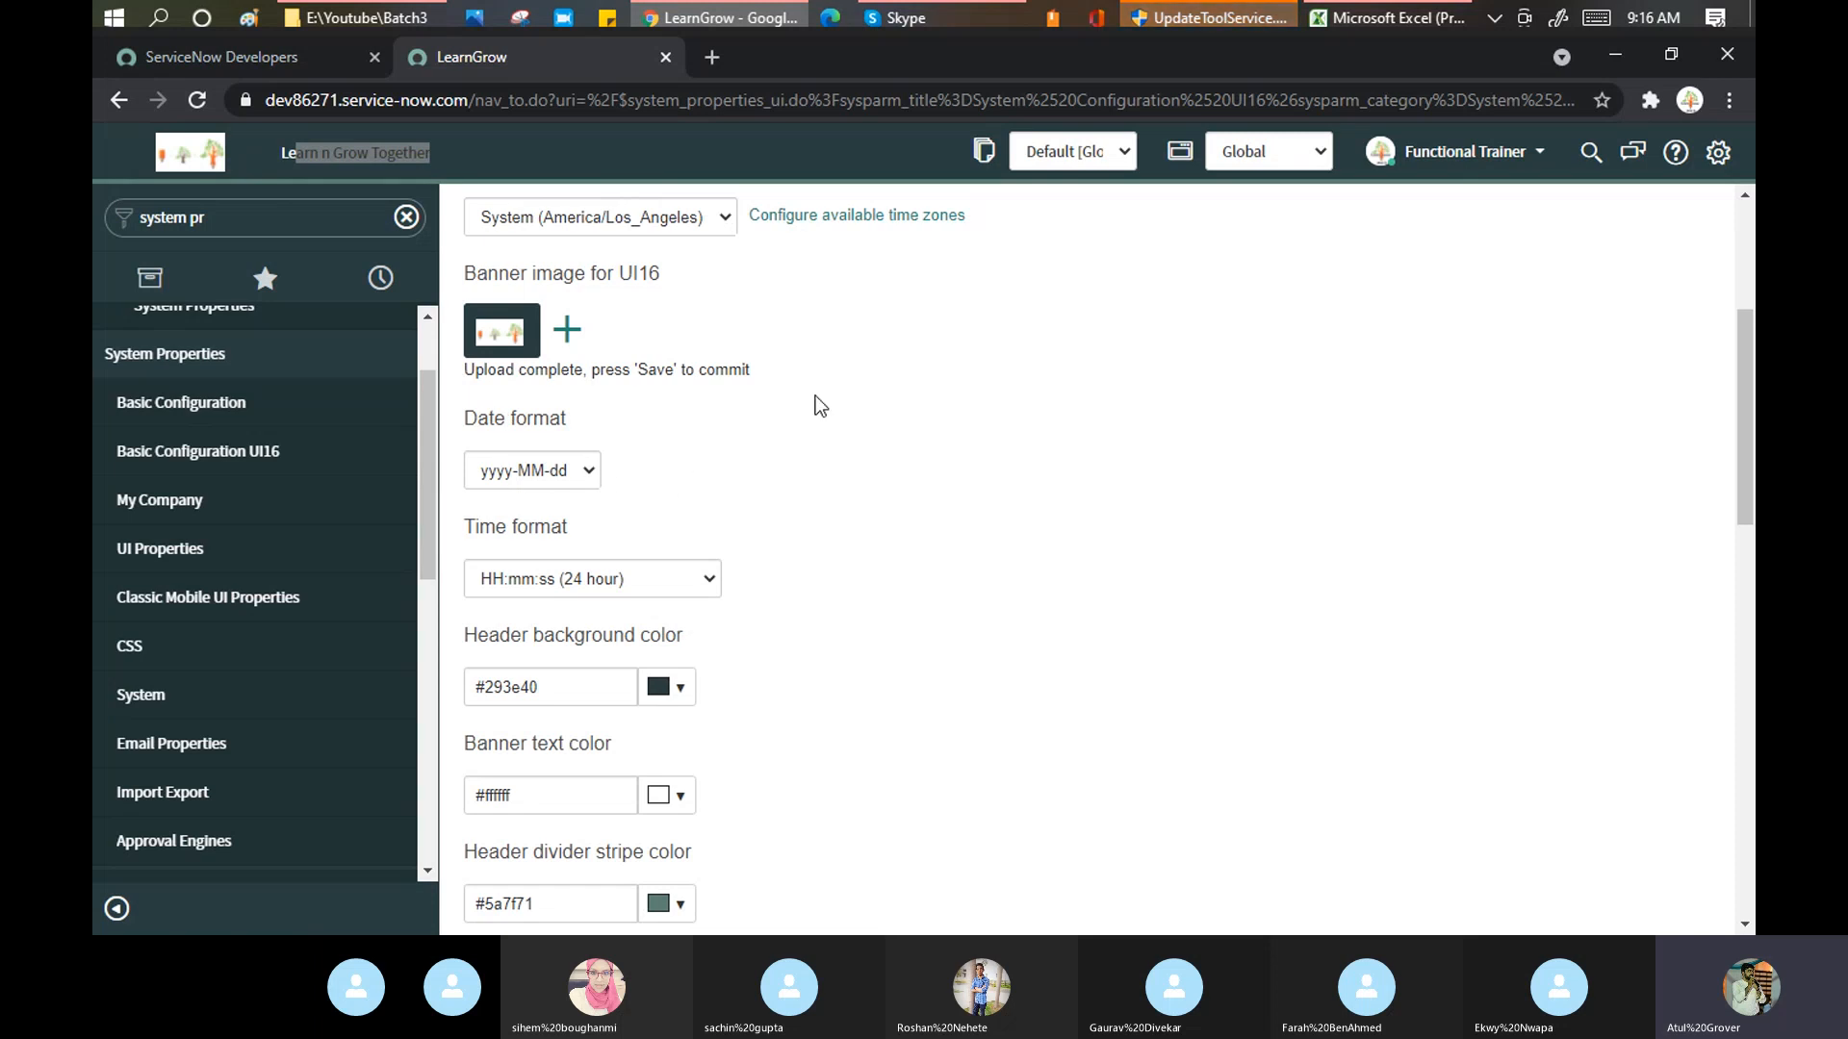
scroll(816, 396, "down", 3)
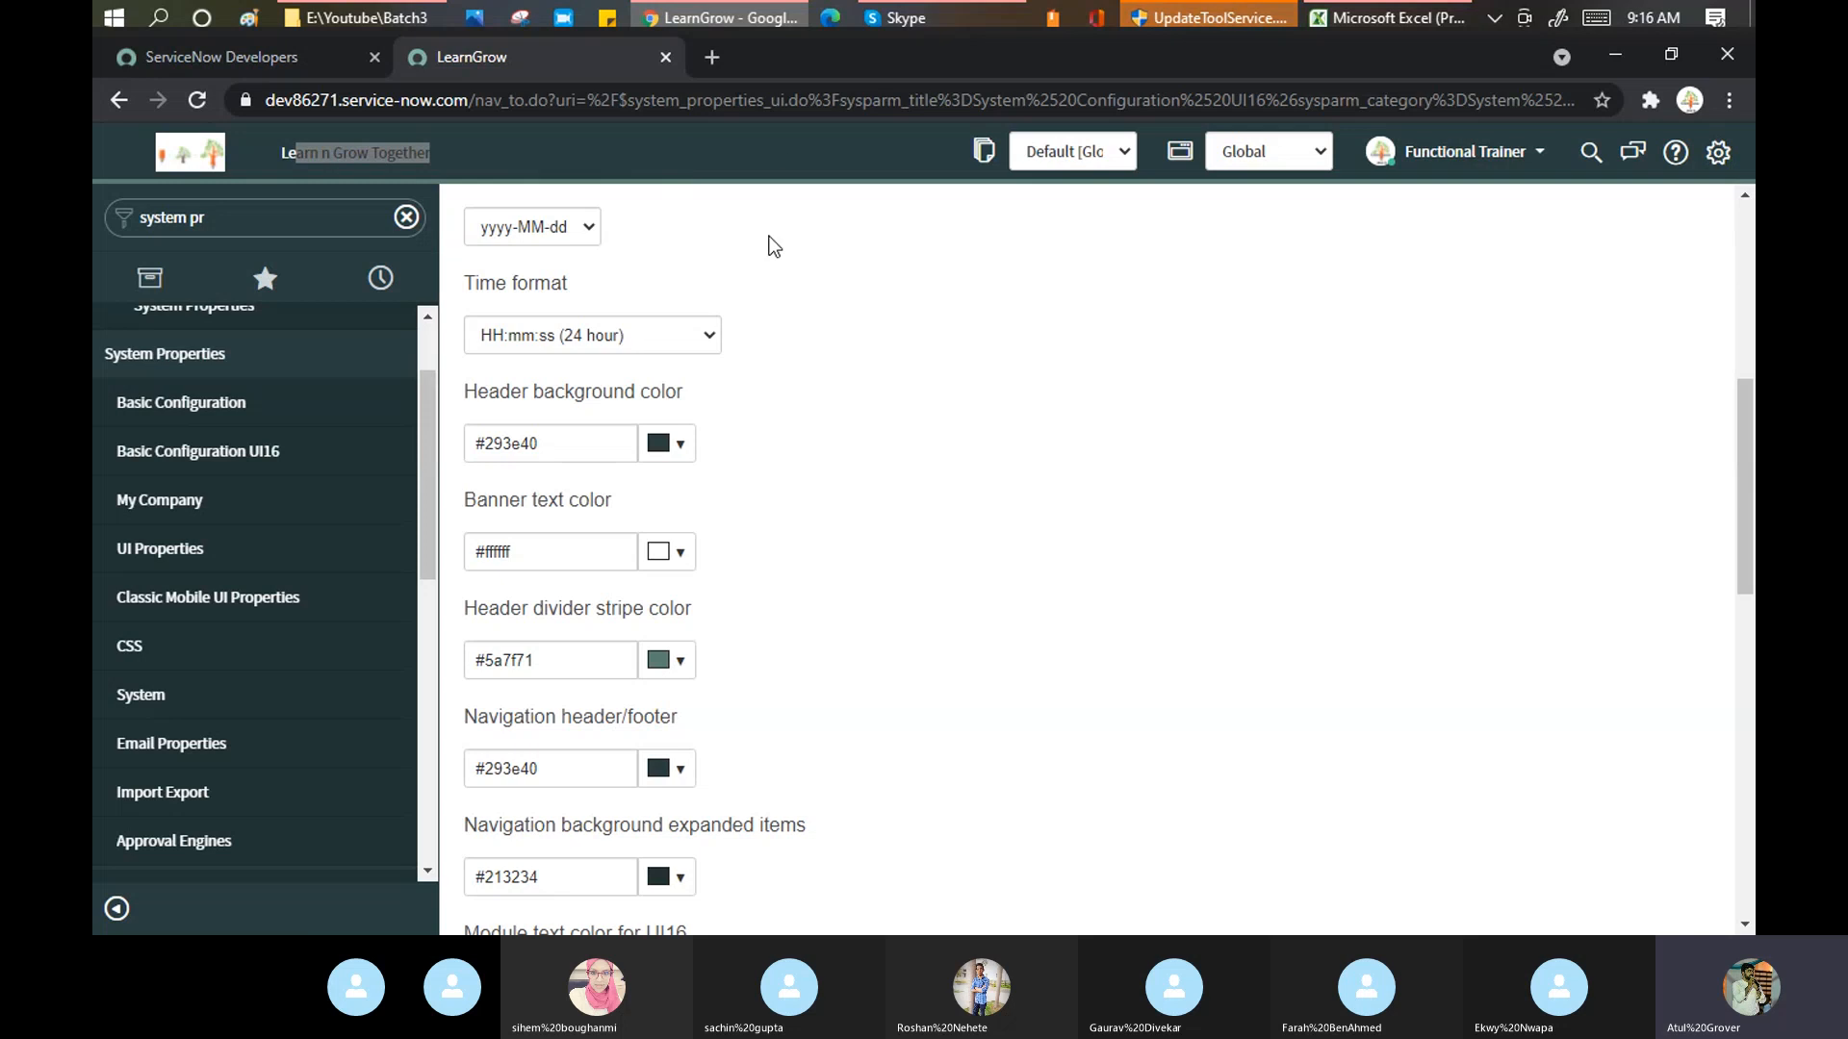
left_click(691, 444)
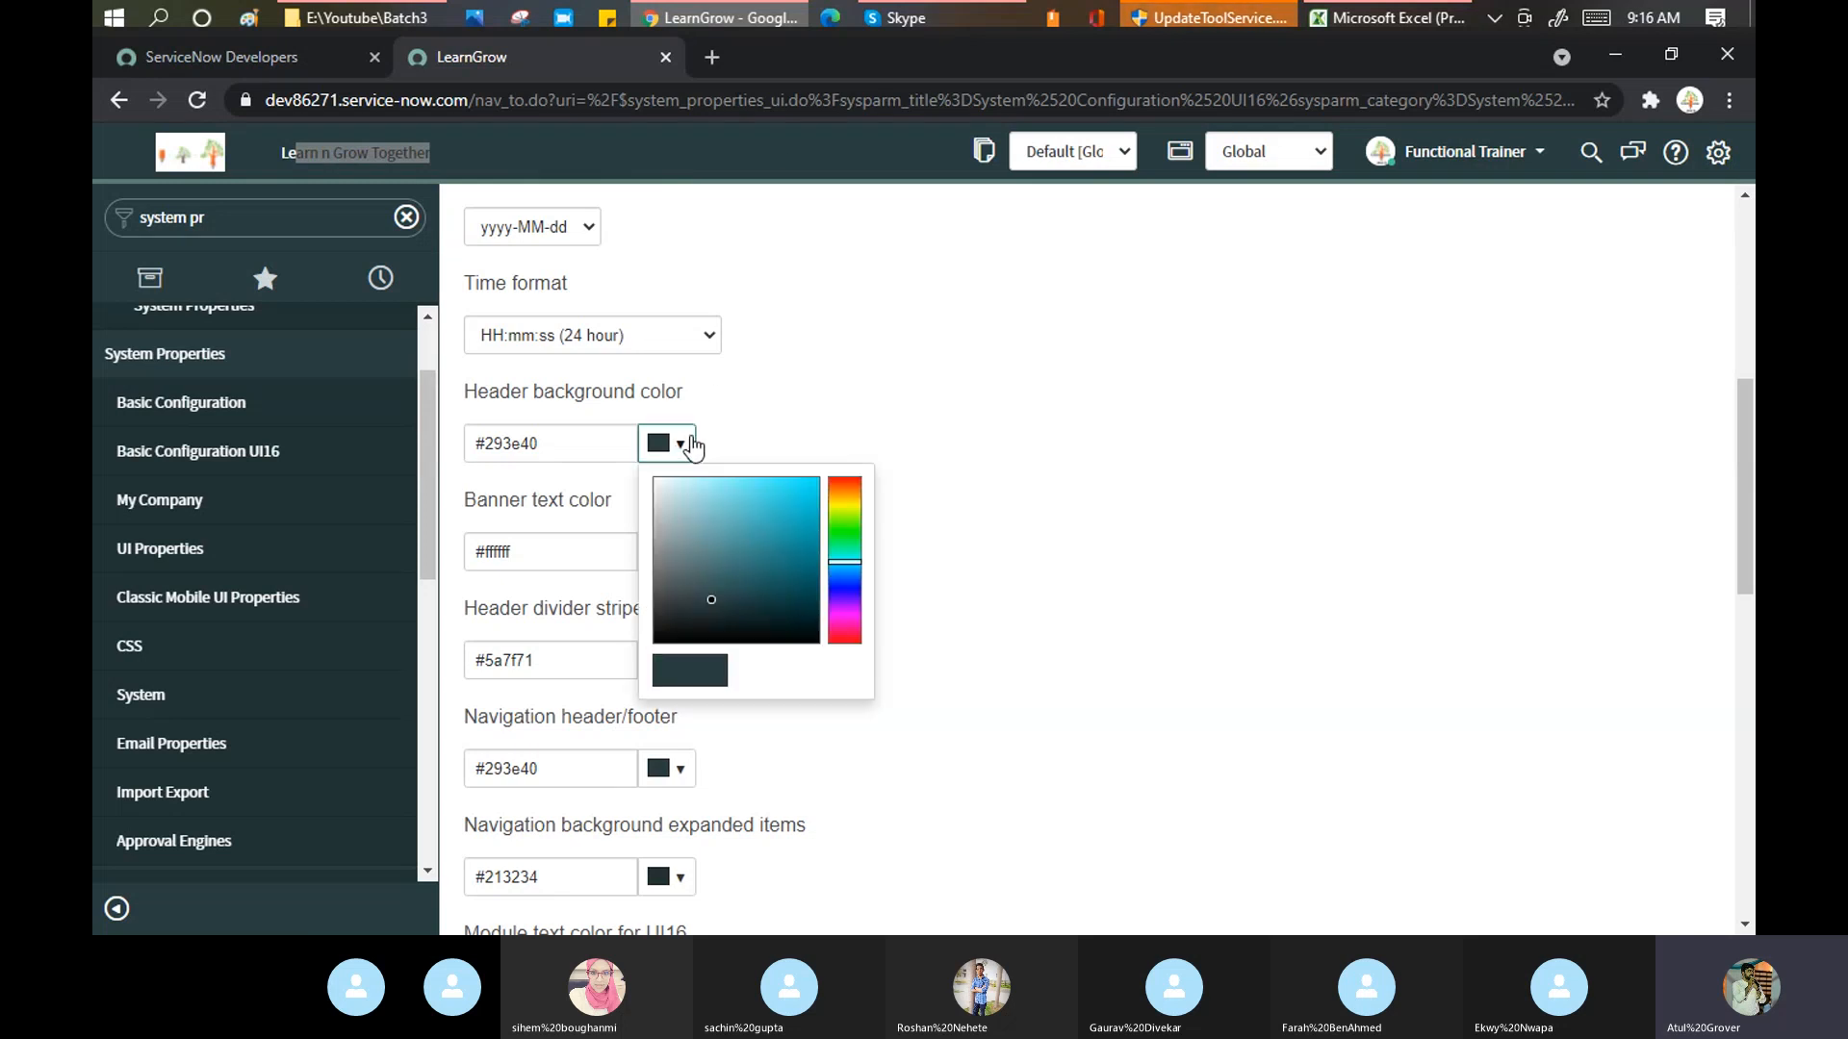
left_click(836, 616)
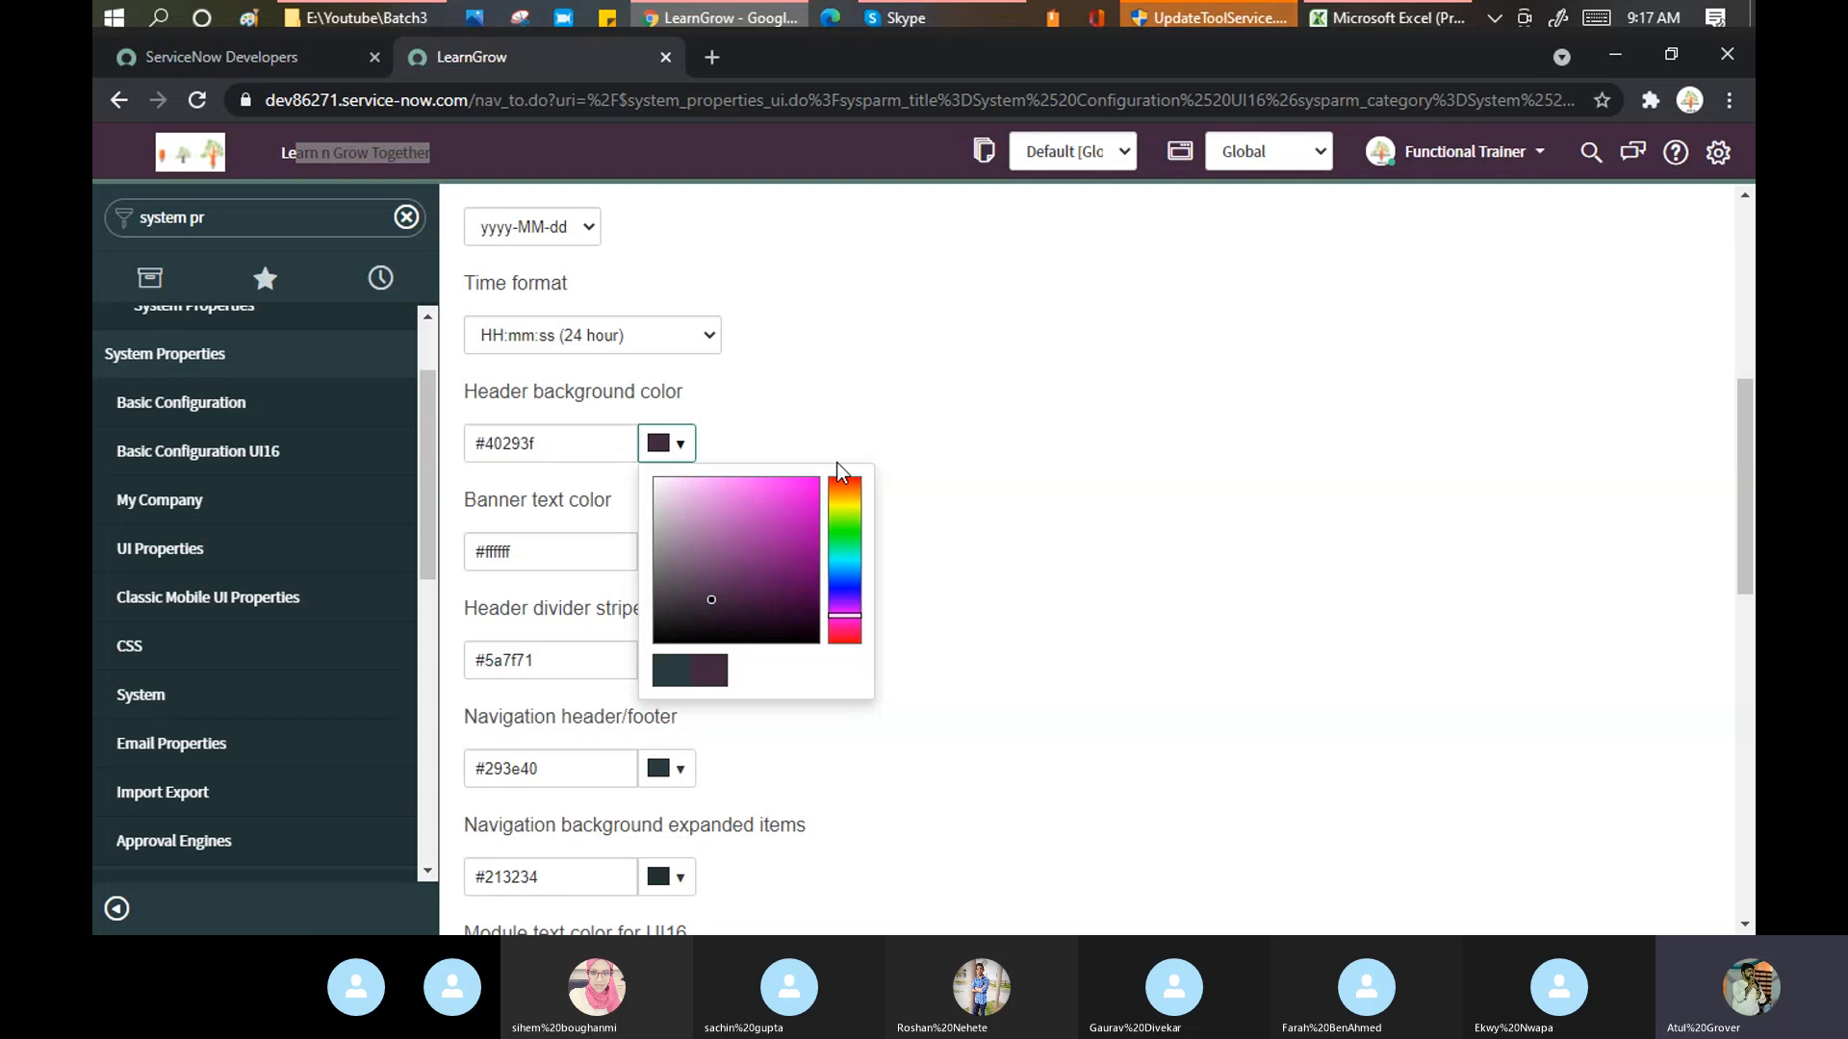
left_click(891, 395)
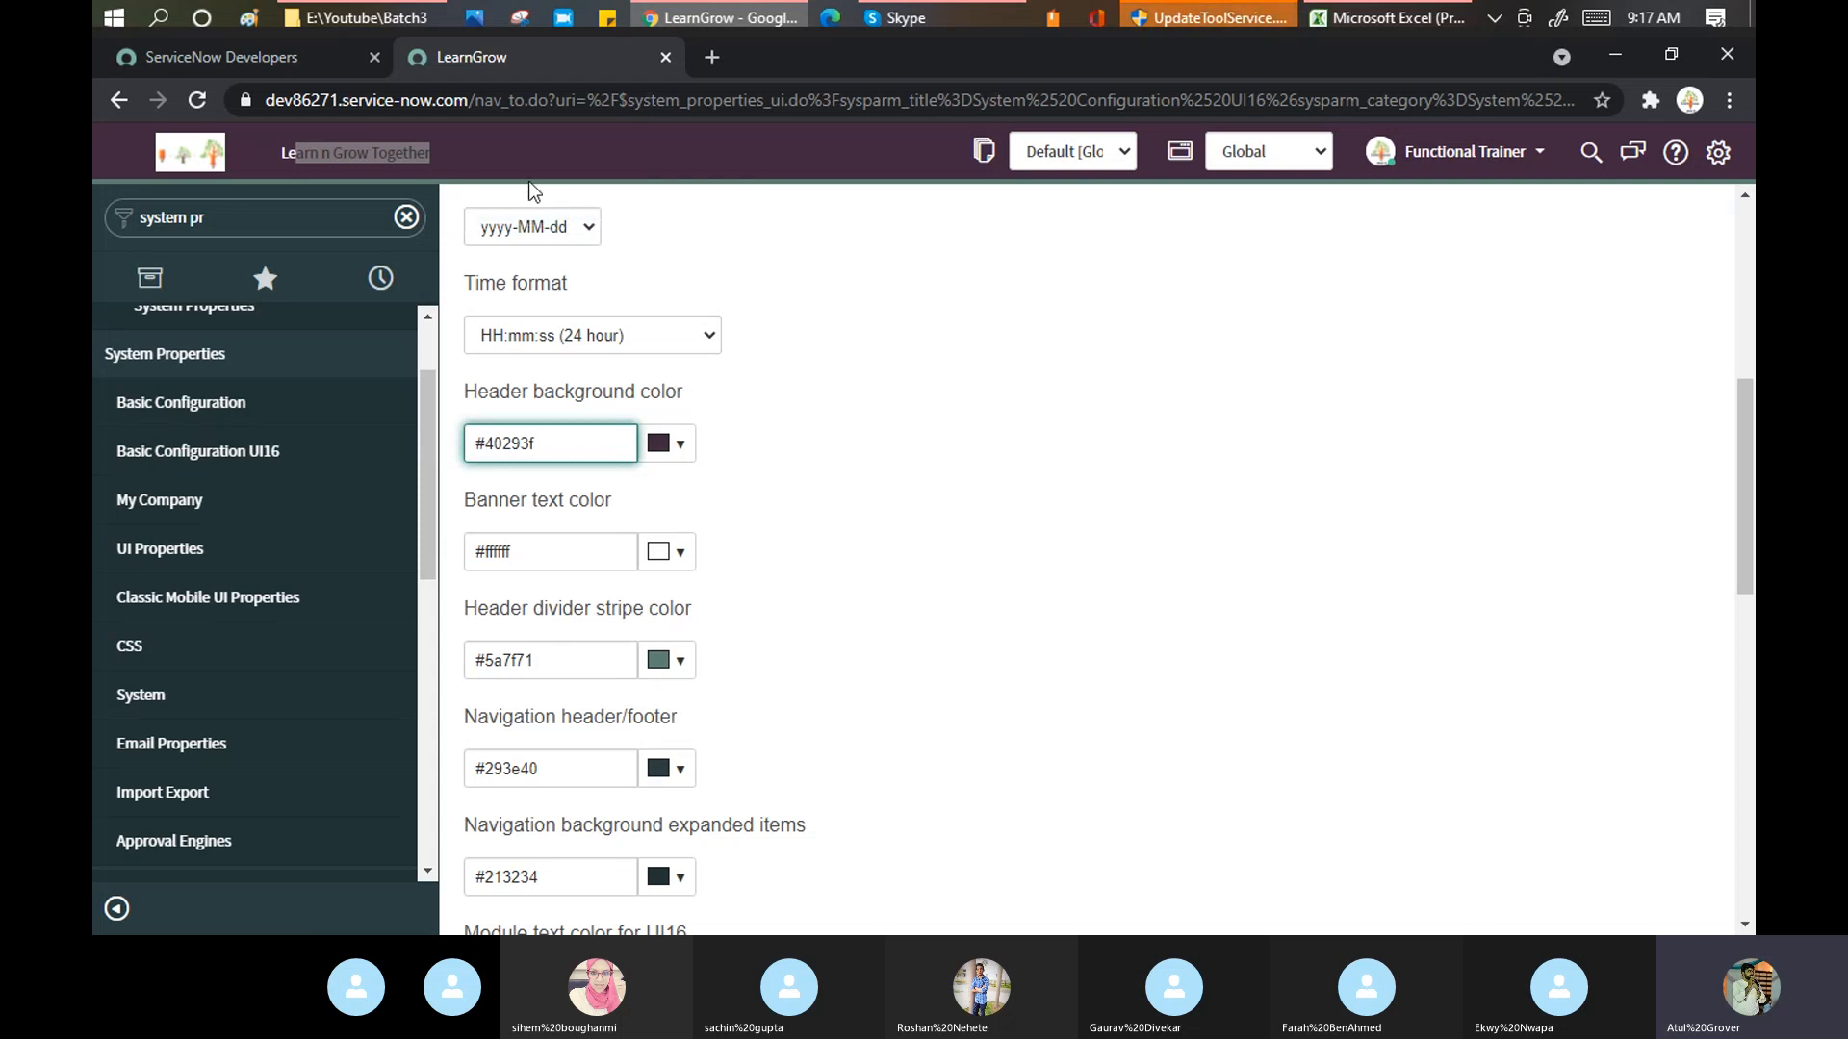
- Try to recolor the banner text by shifting only the hue of its color
left_click(682, 556)
left_click(847, 607)
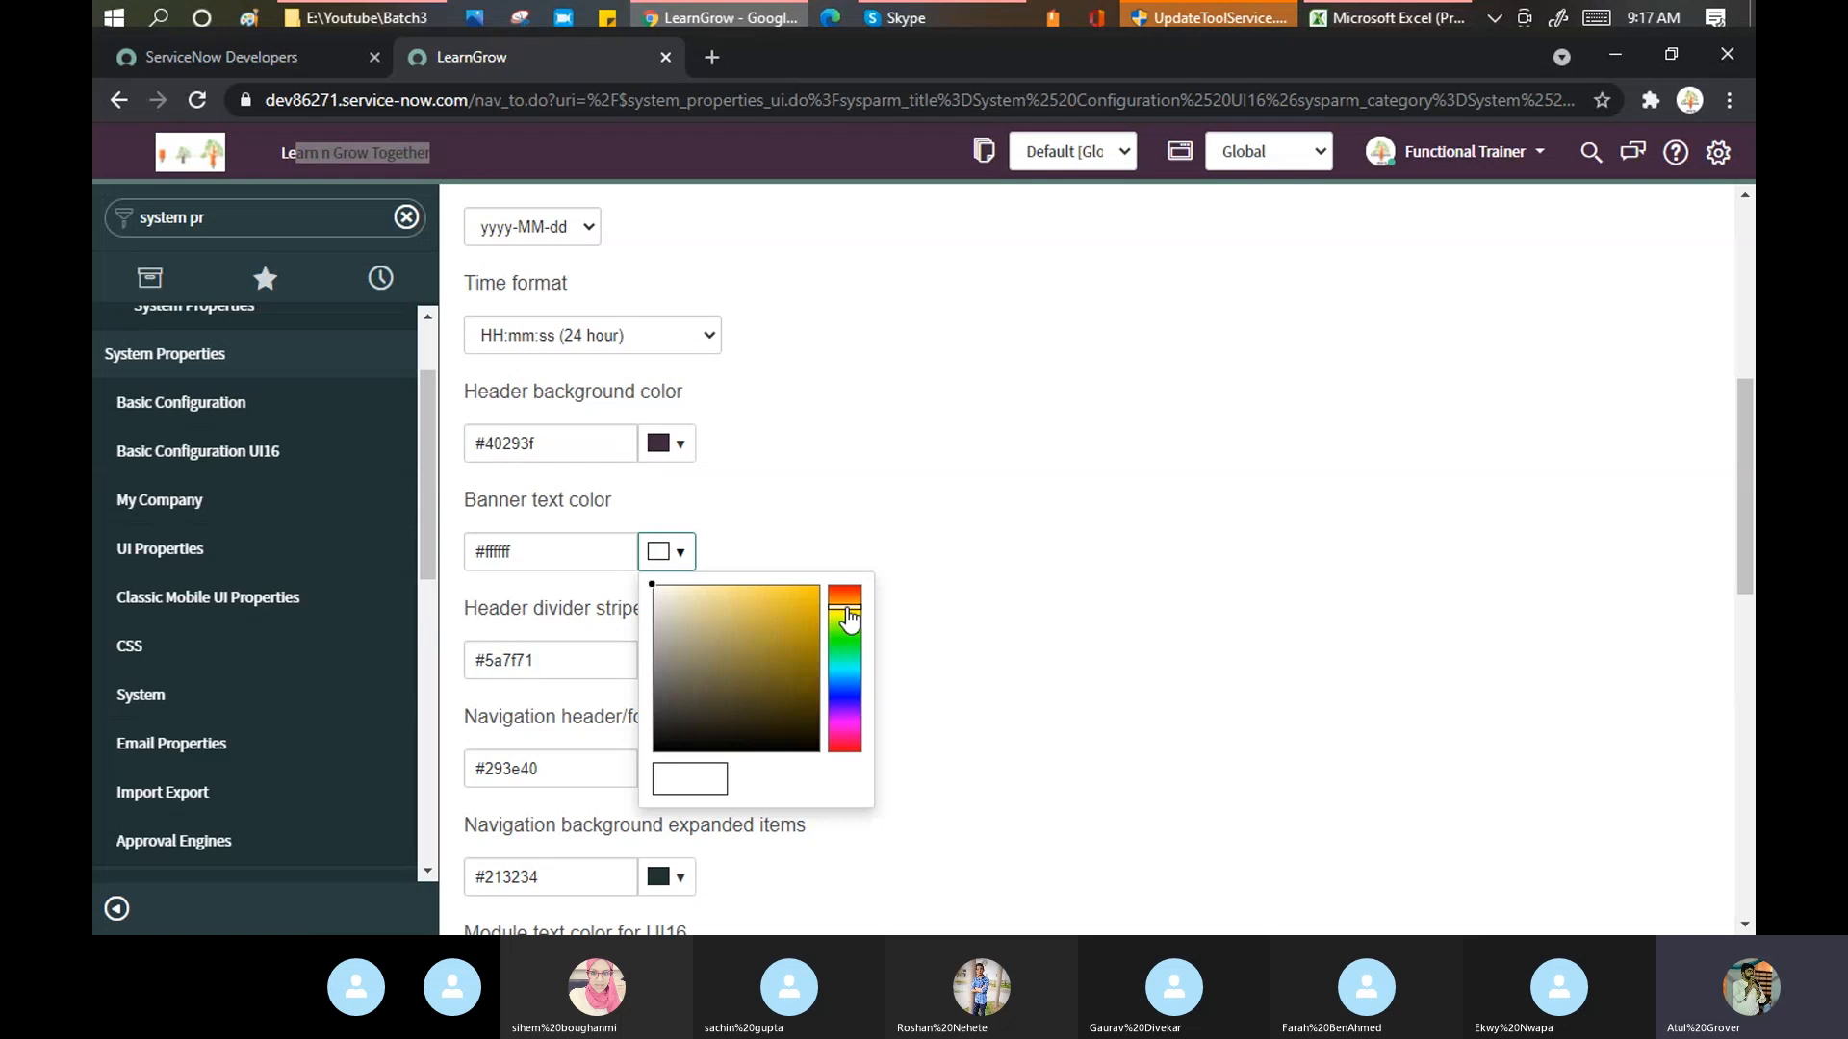
left_click(849, 637)
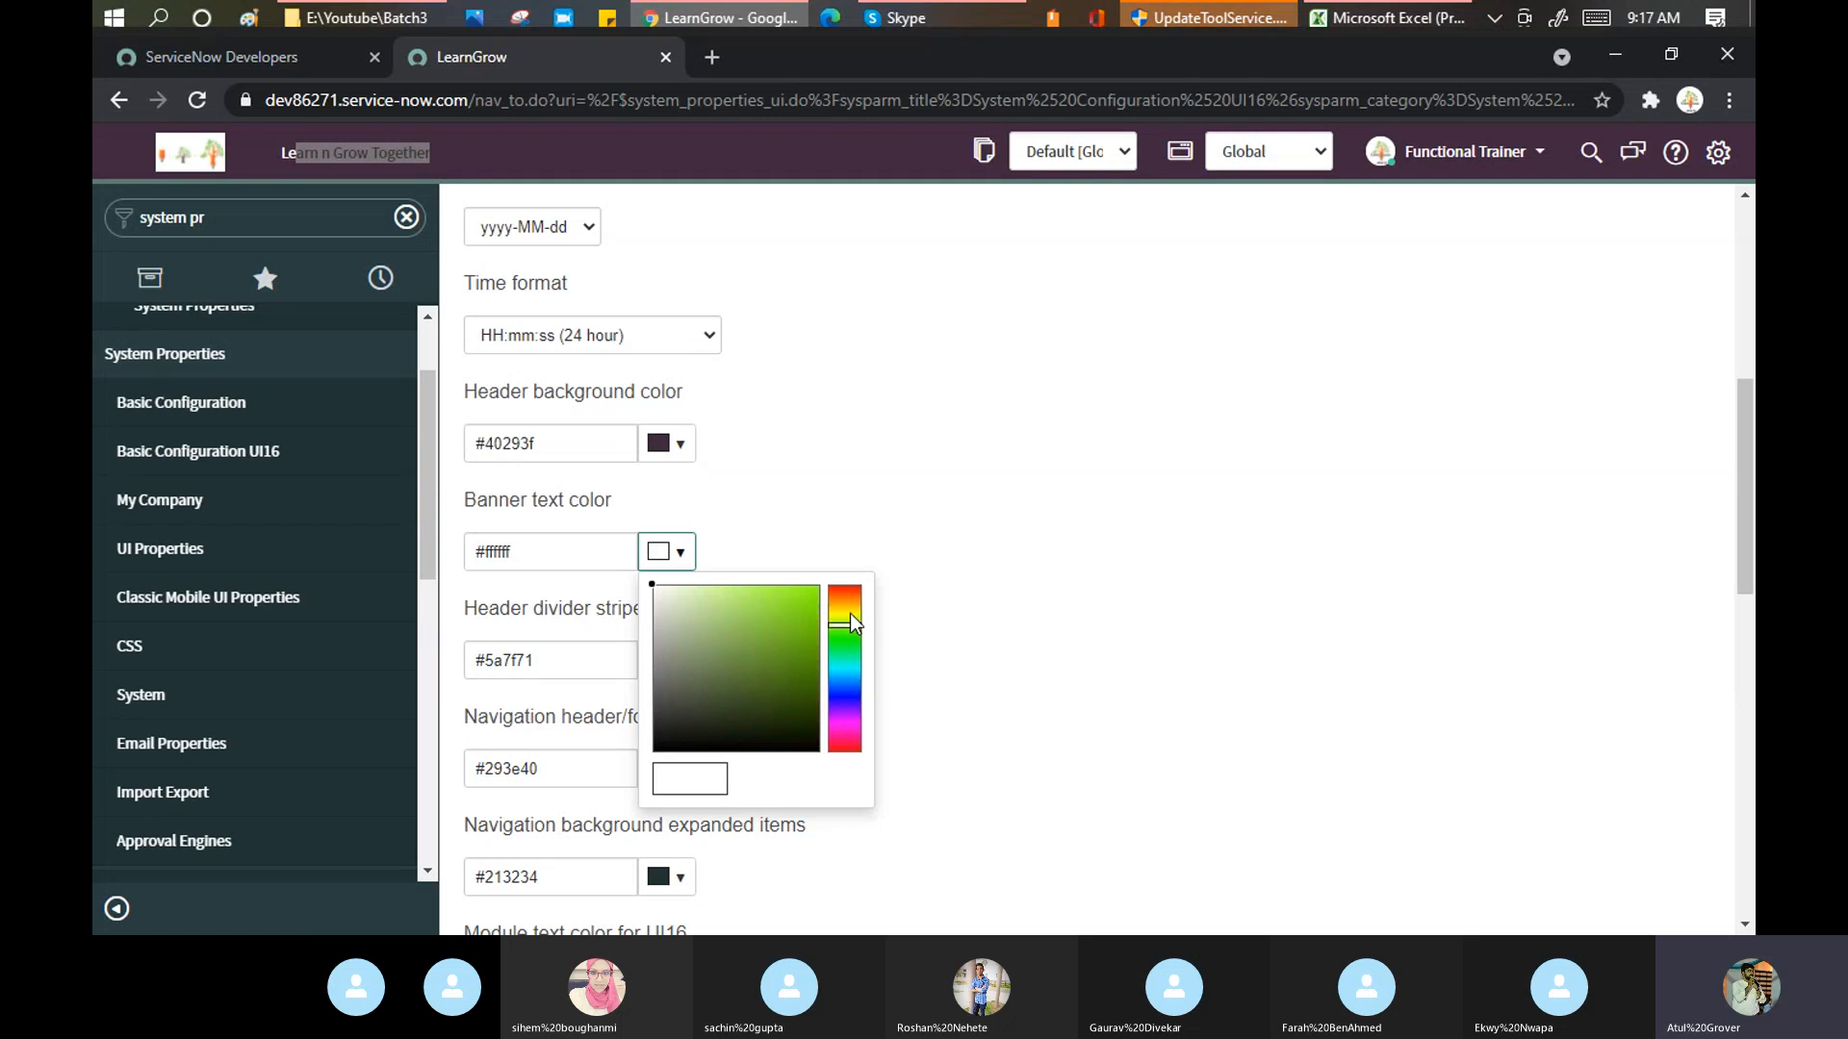
left_click(851, 614)
left_click(904, 376)
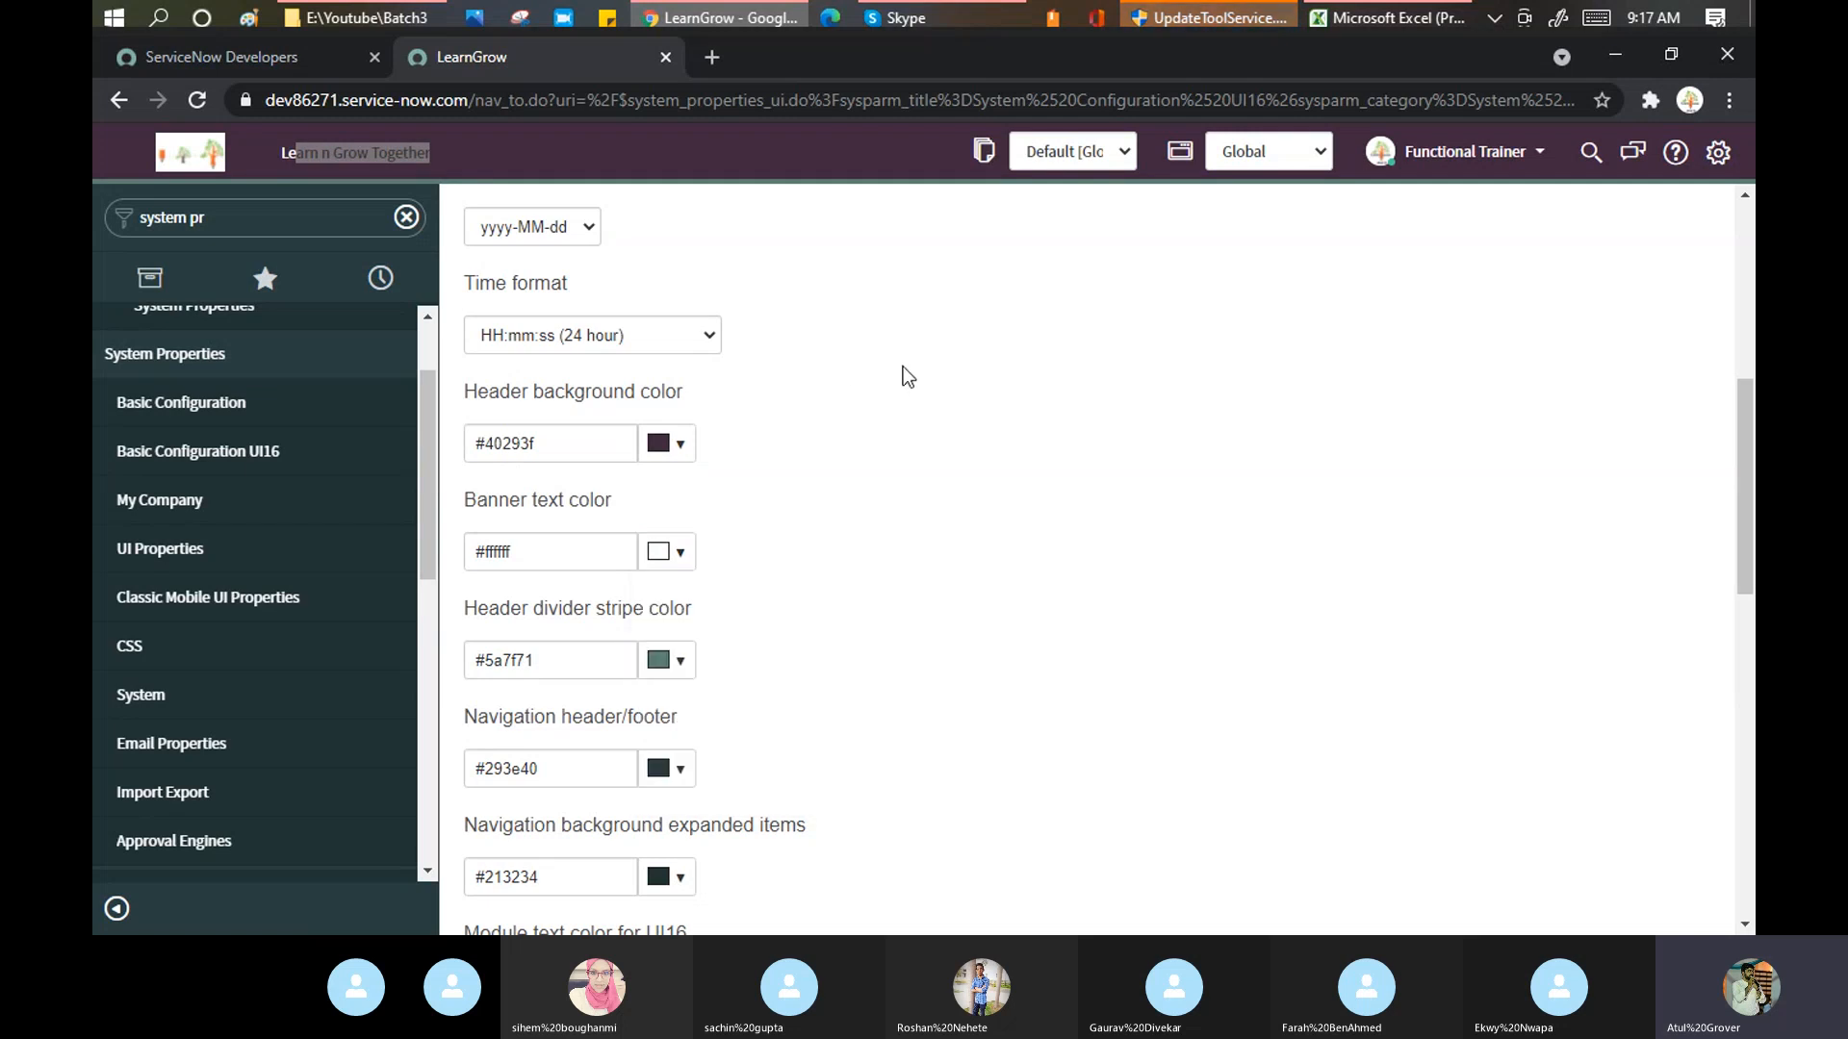
- Lighten the header divider stripe color to the pale grey-green #b4ccc3
scroll(891, 539, "down", 1)
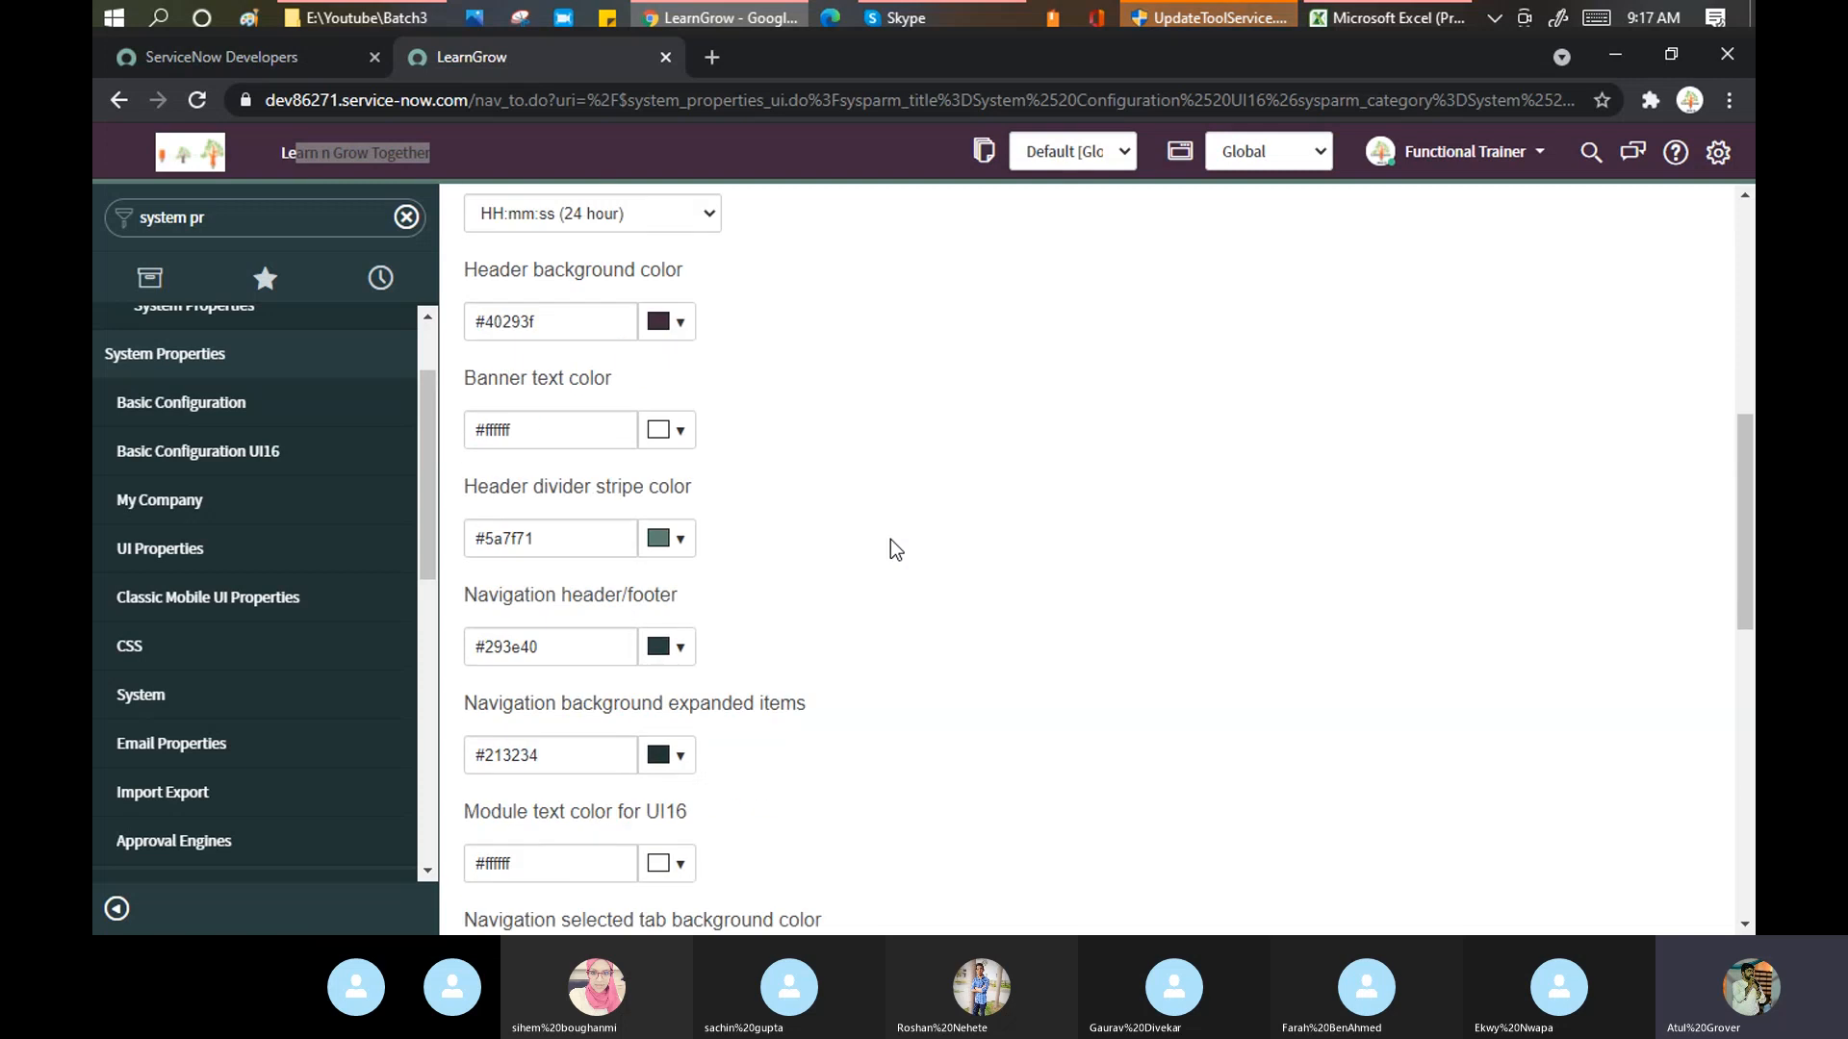
scroll(632, 595, "down", 3)
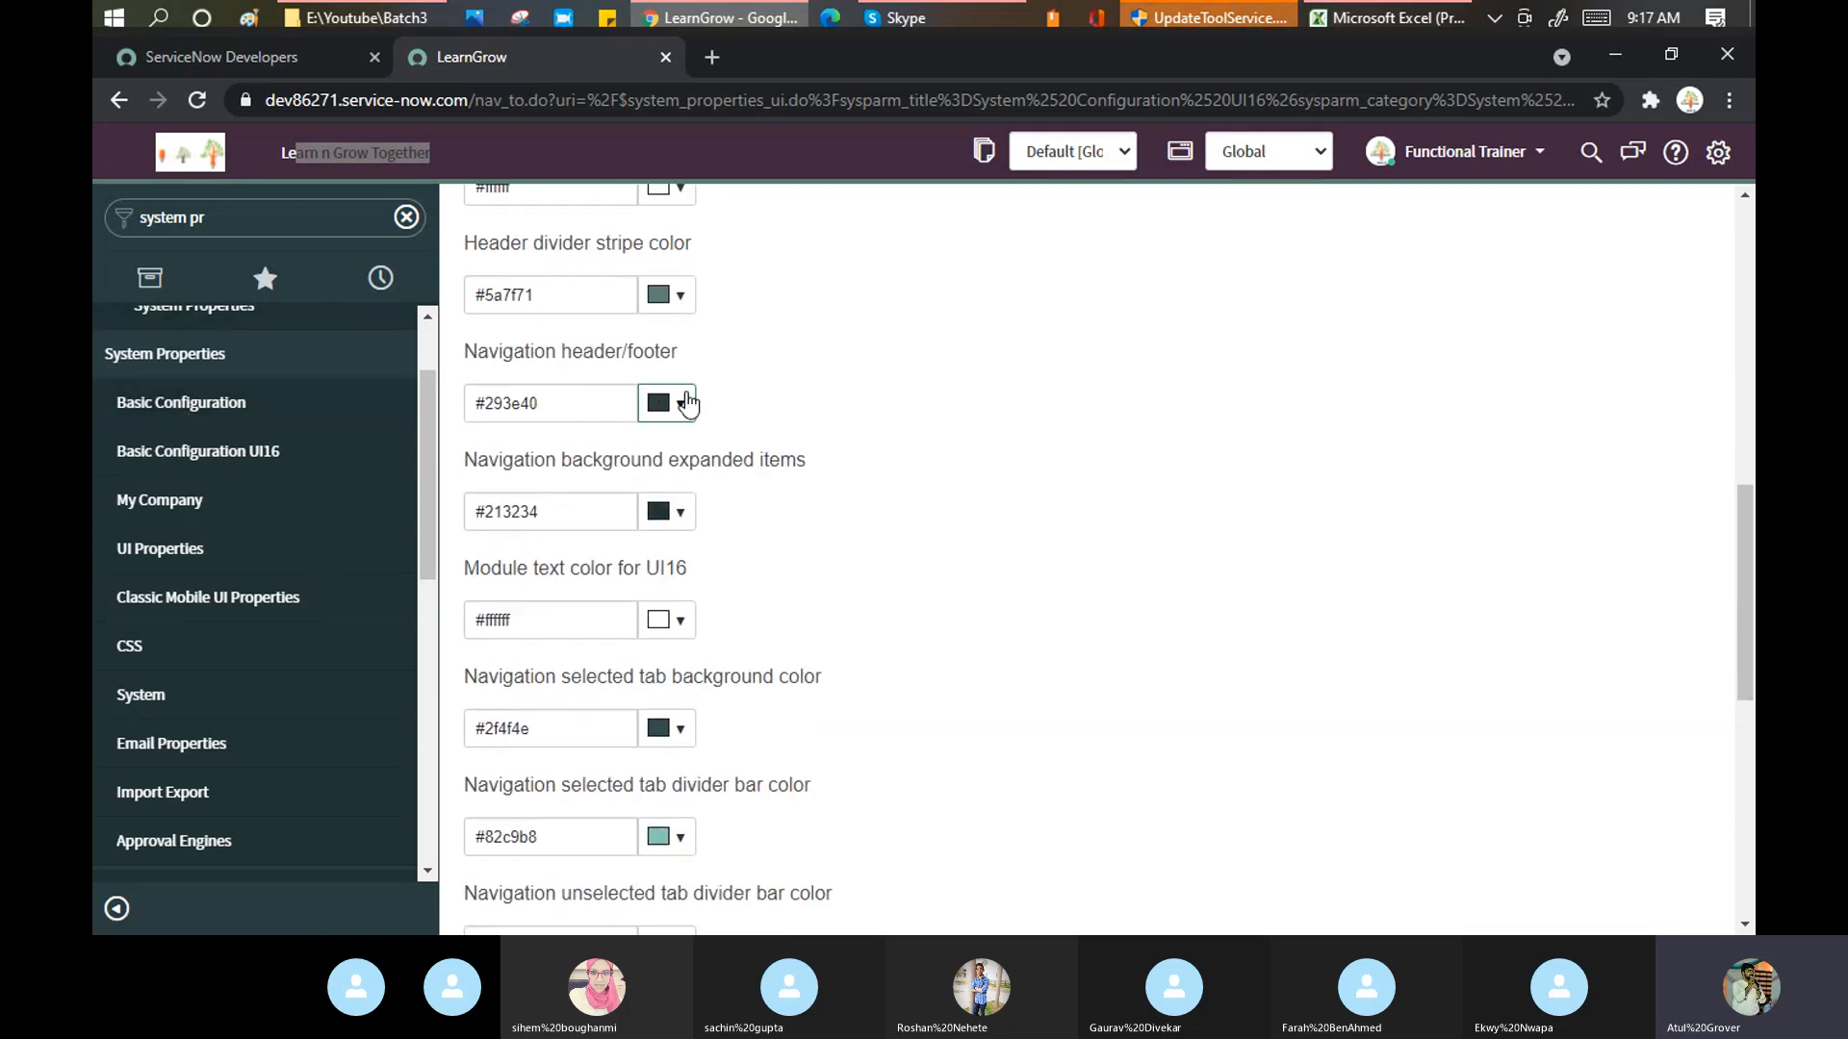
left_click(683, 295)
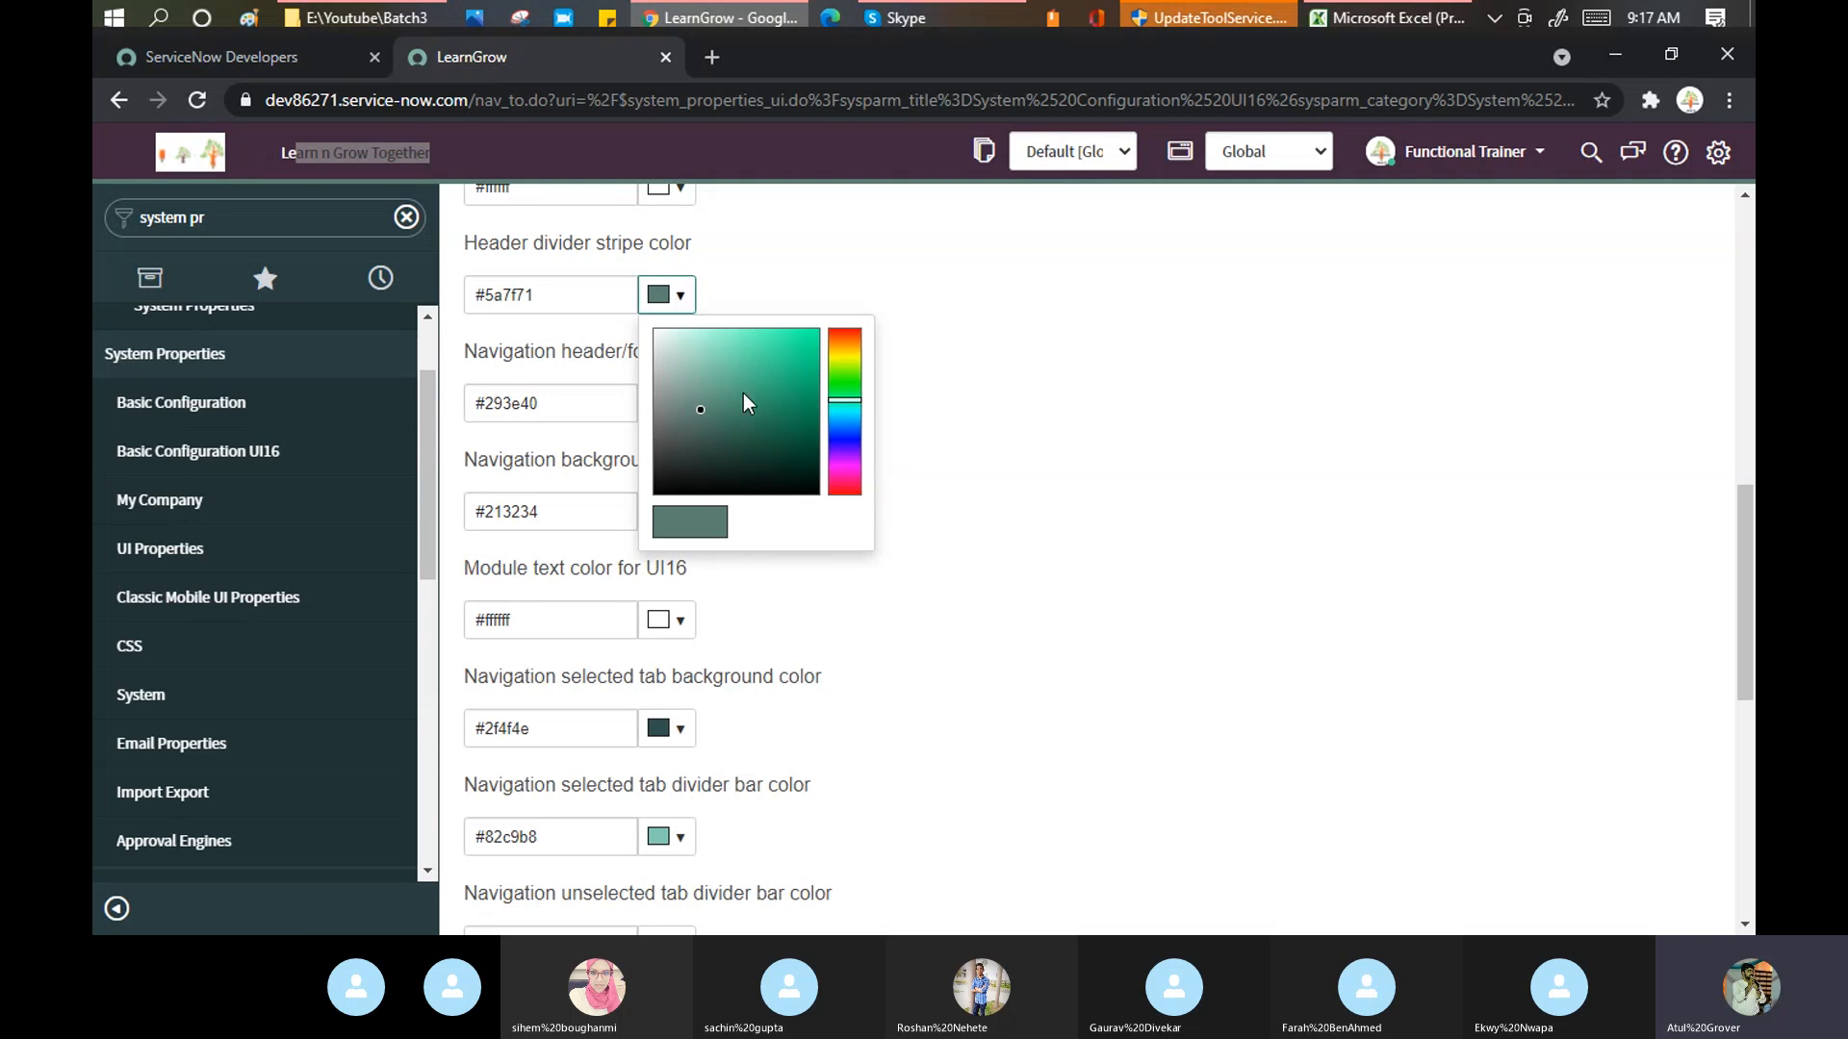
scroll(732, 404, "up", 3)
scroll(743, 453, "down", 3)
mouse_move(789, 366)
left_mouse_down()
mouse_move(784, 433)
mouse_move(781, 380)
mouse_move(709, 392)
mouse_move(672, 363)
left_mouse_up()
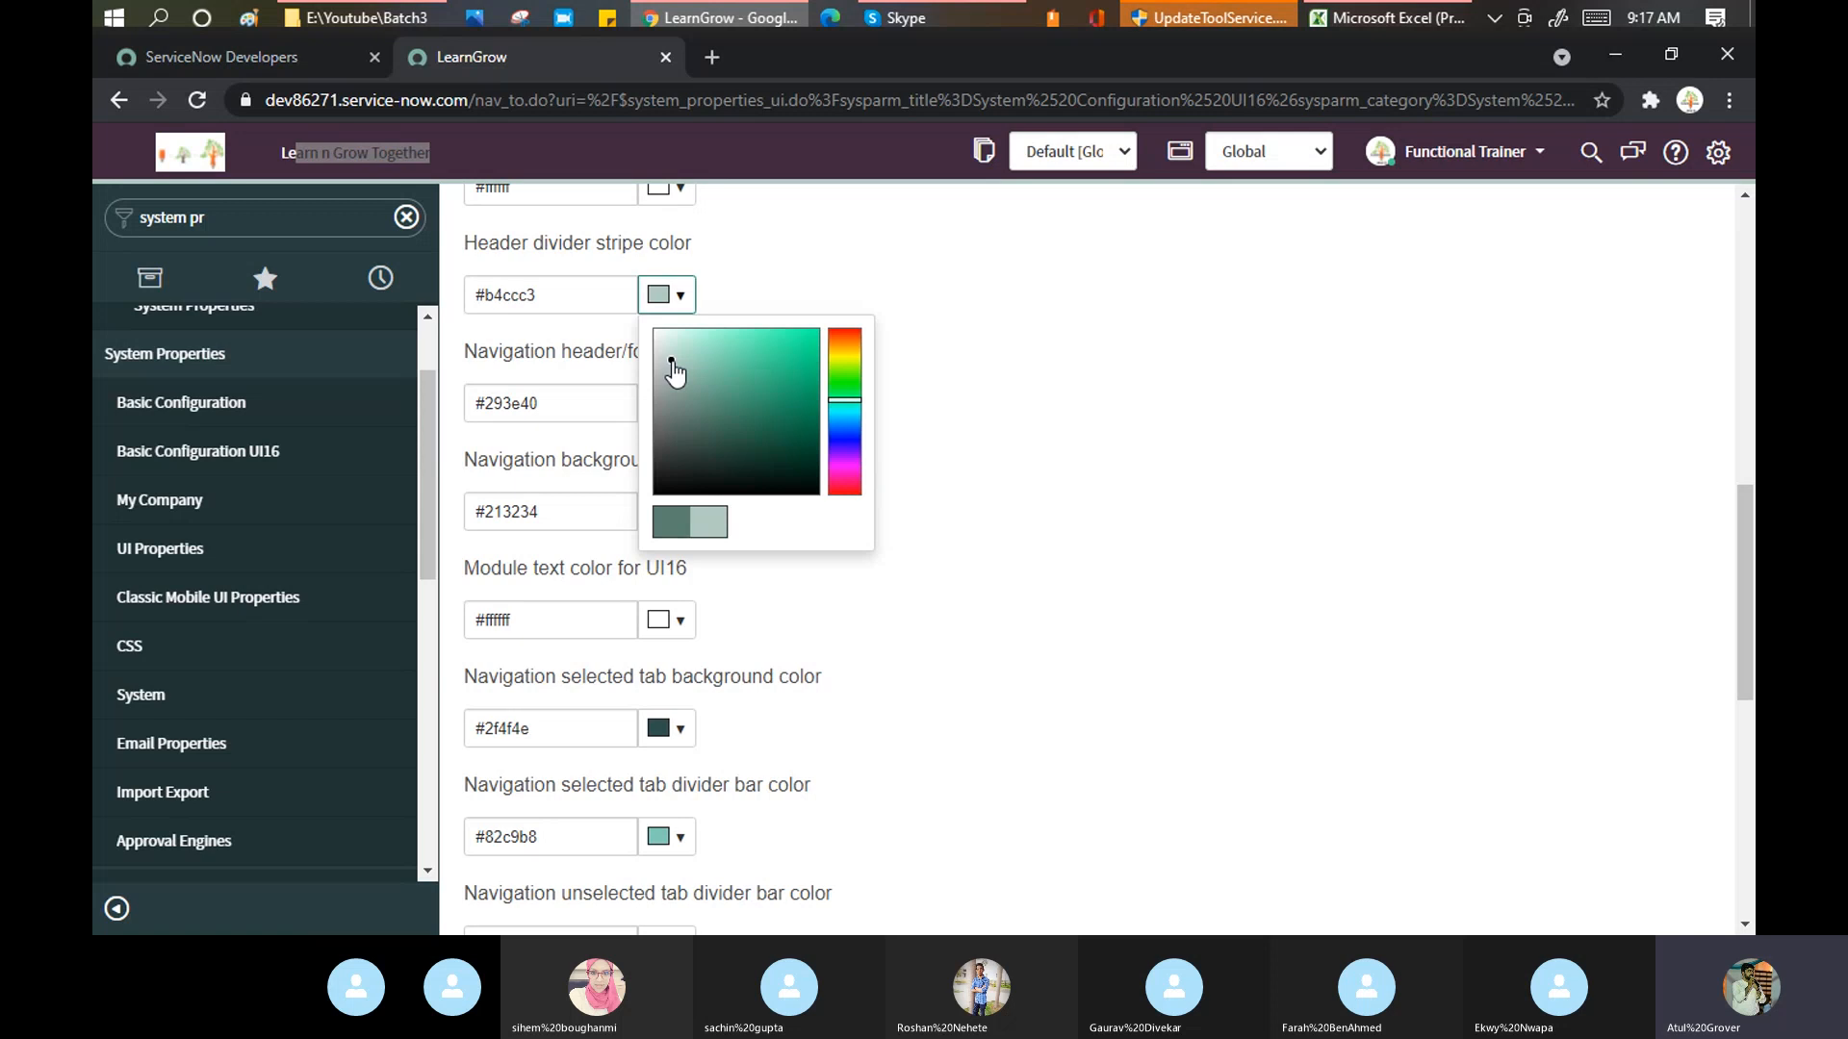
left_click(1147, 383)
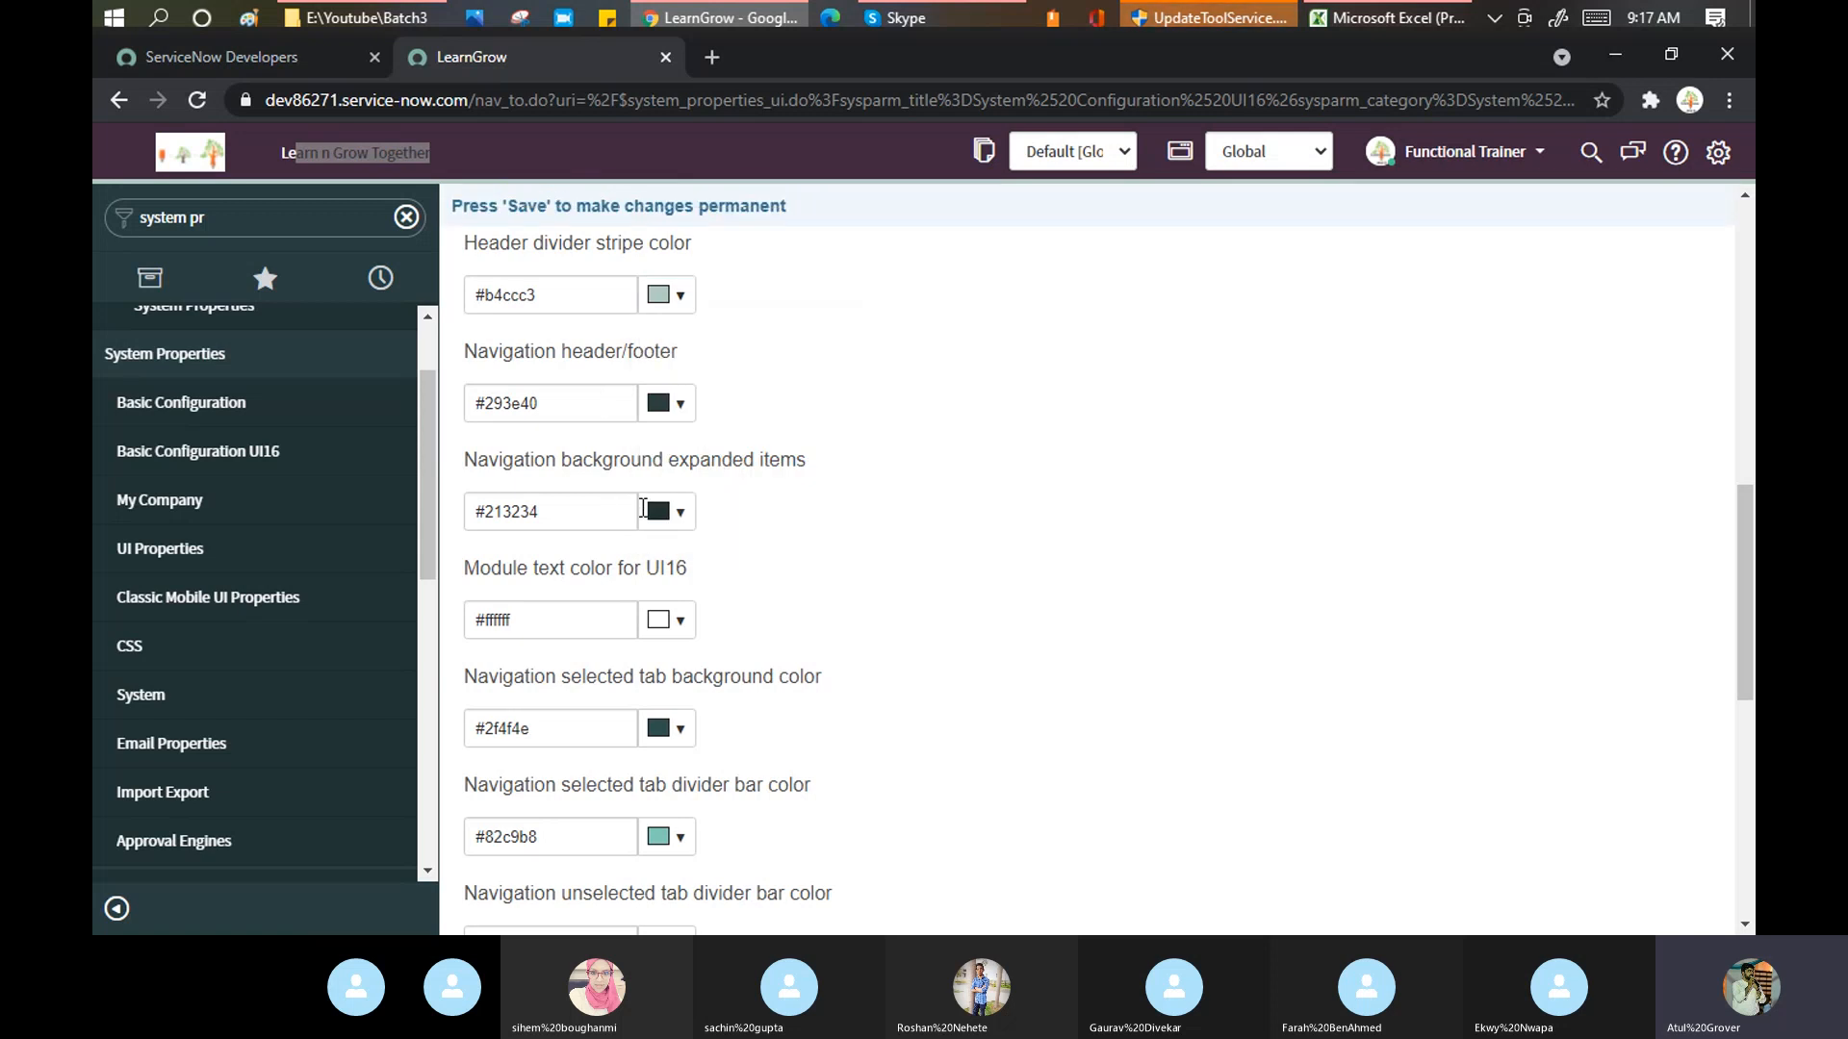
- Change the navigation unselected tab divider bar color to #34212d
scroll(799, 498, "down", 2)
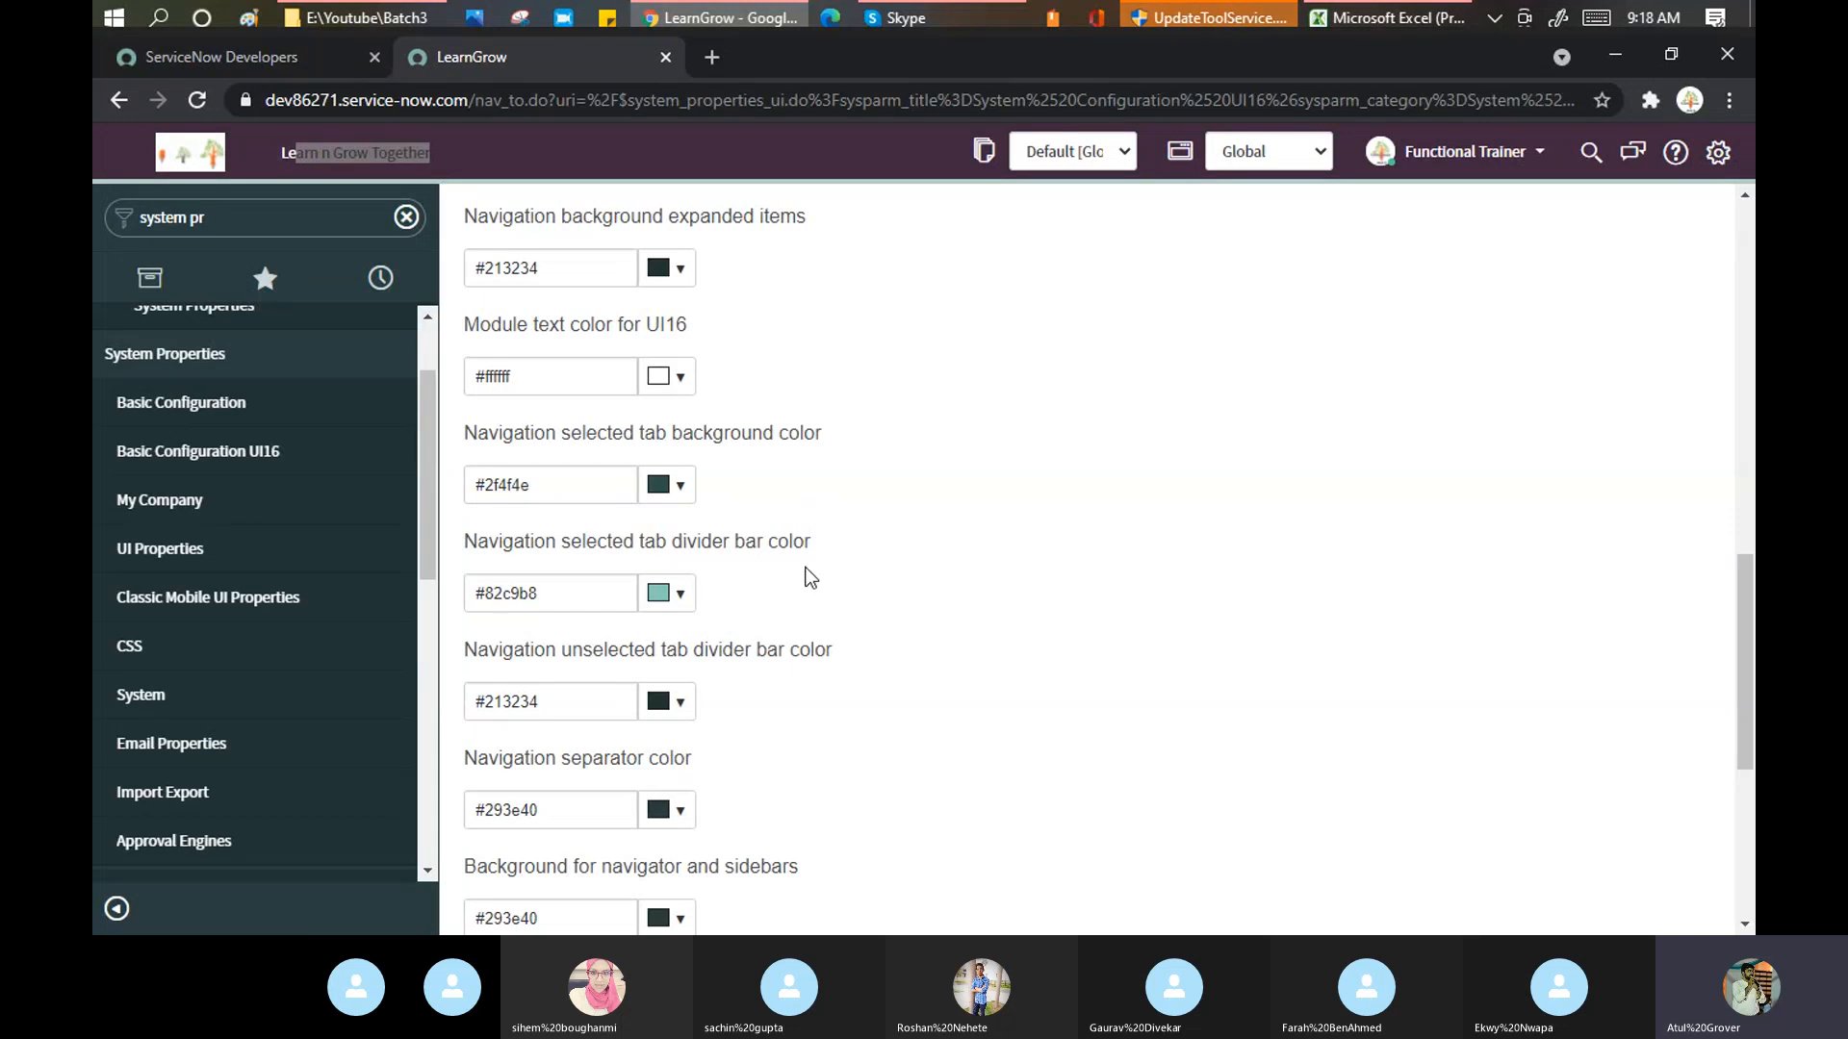
left_click(686, 705)
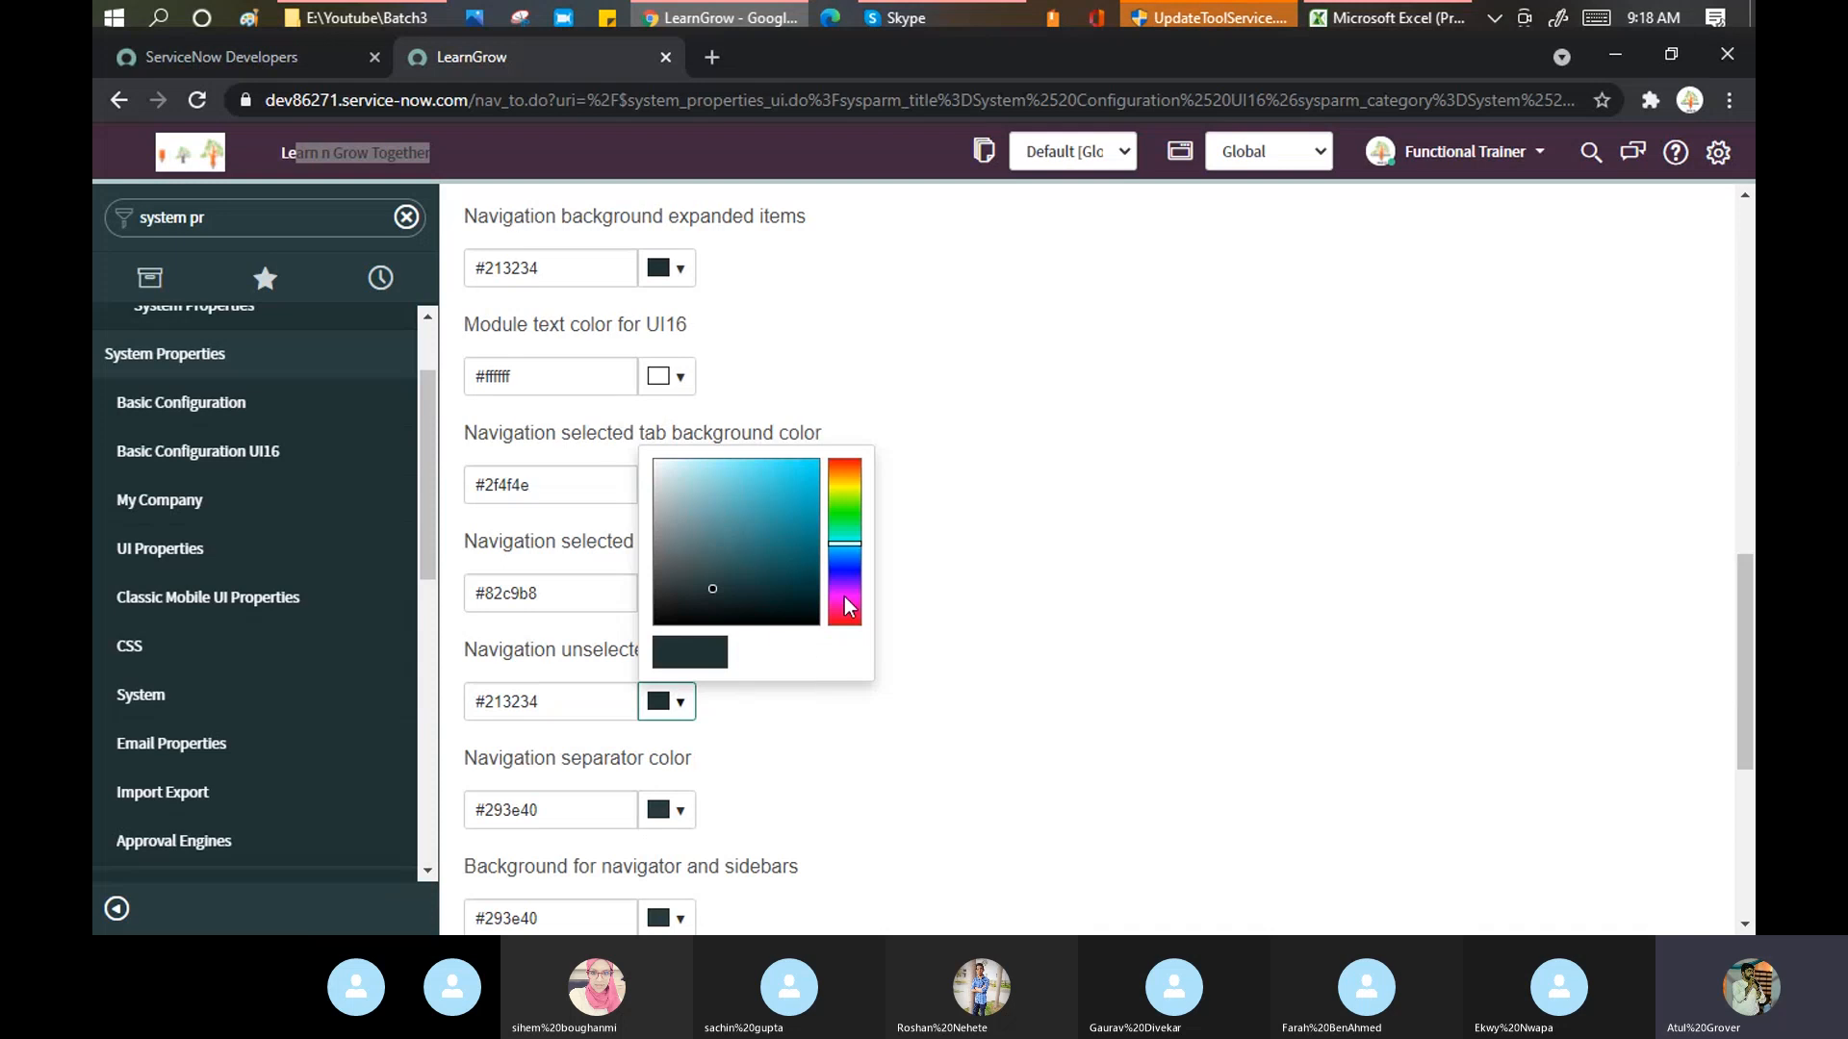
left_click_drag(849, 556, 848, 609)
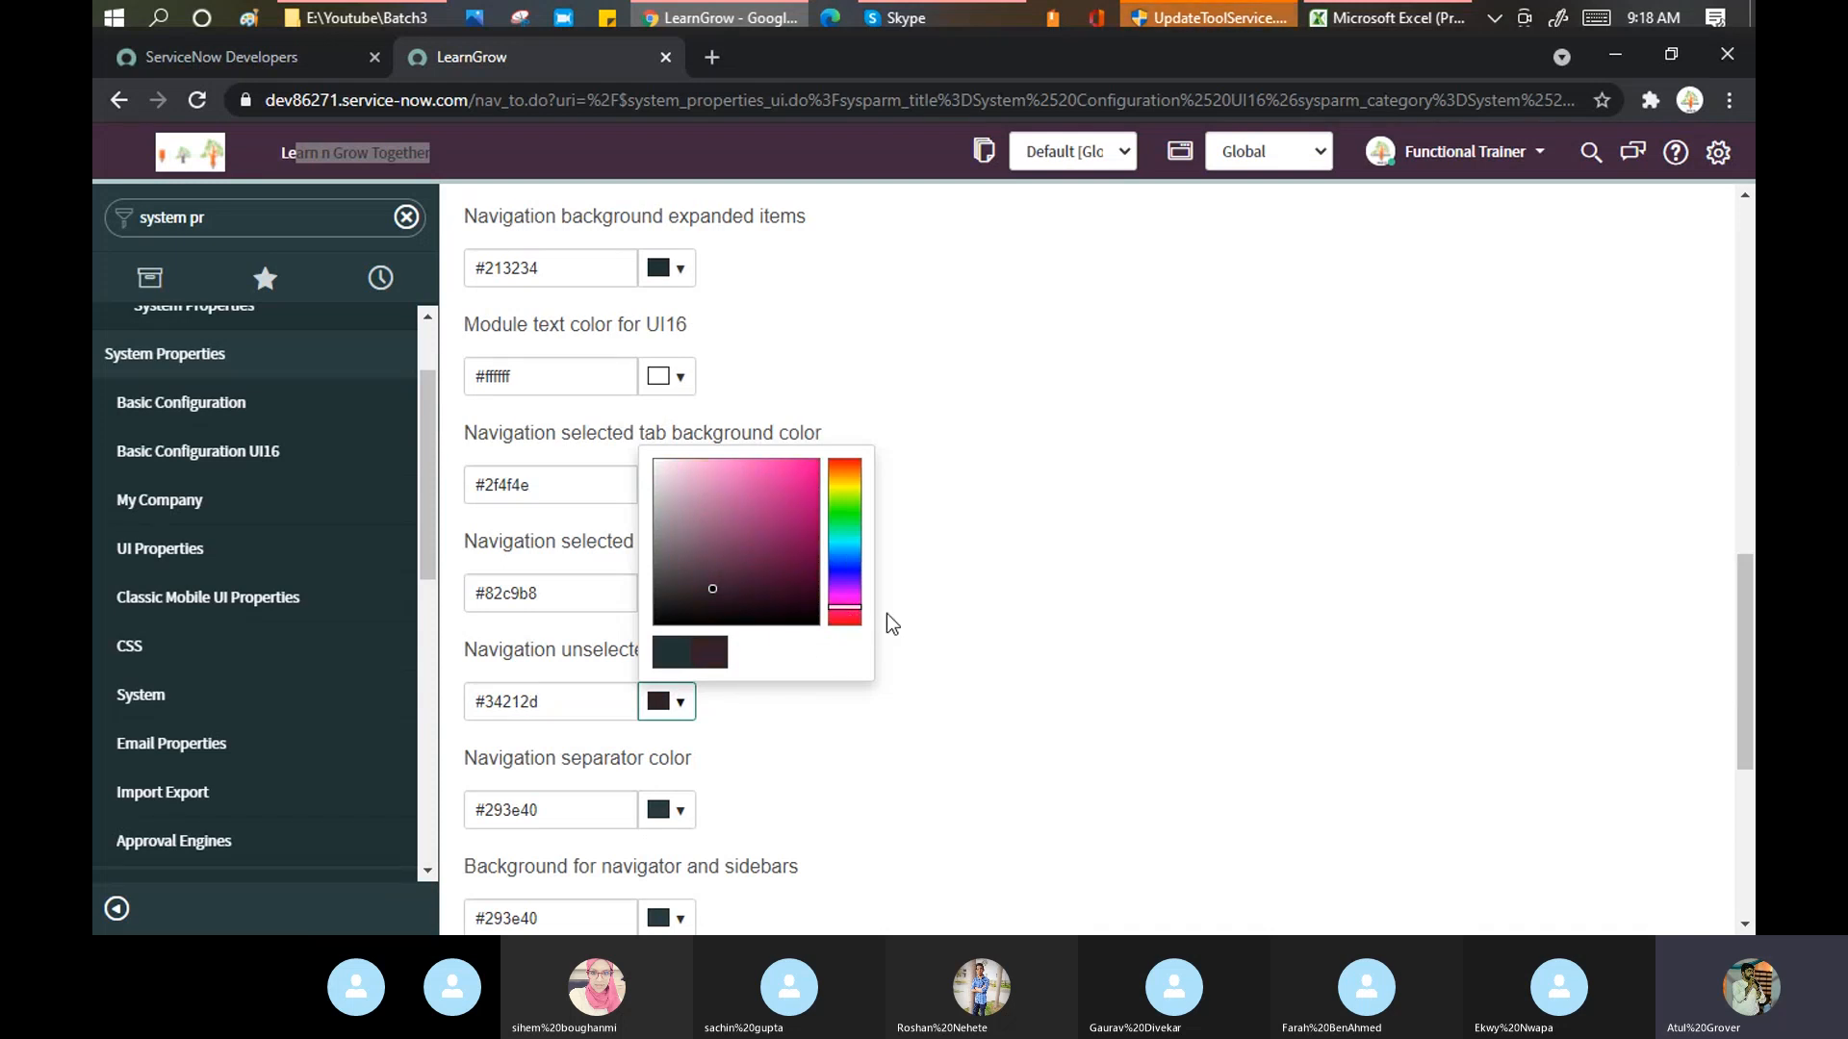
left_click(984, 572)
- Change the navigation separator color to the olive shade #3f4029
scroll(984, 572, "down", 3)
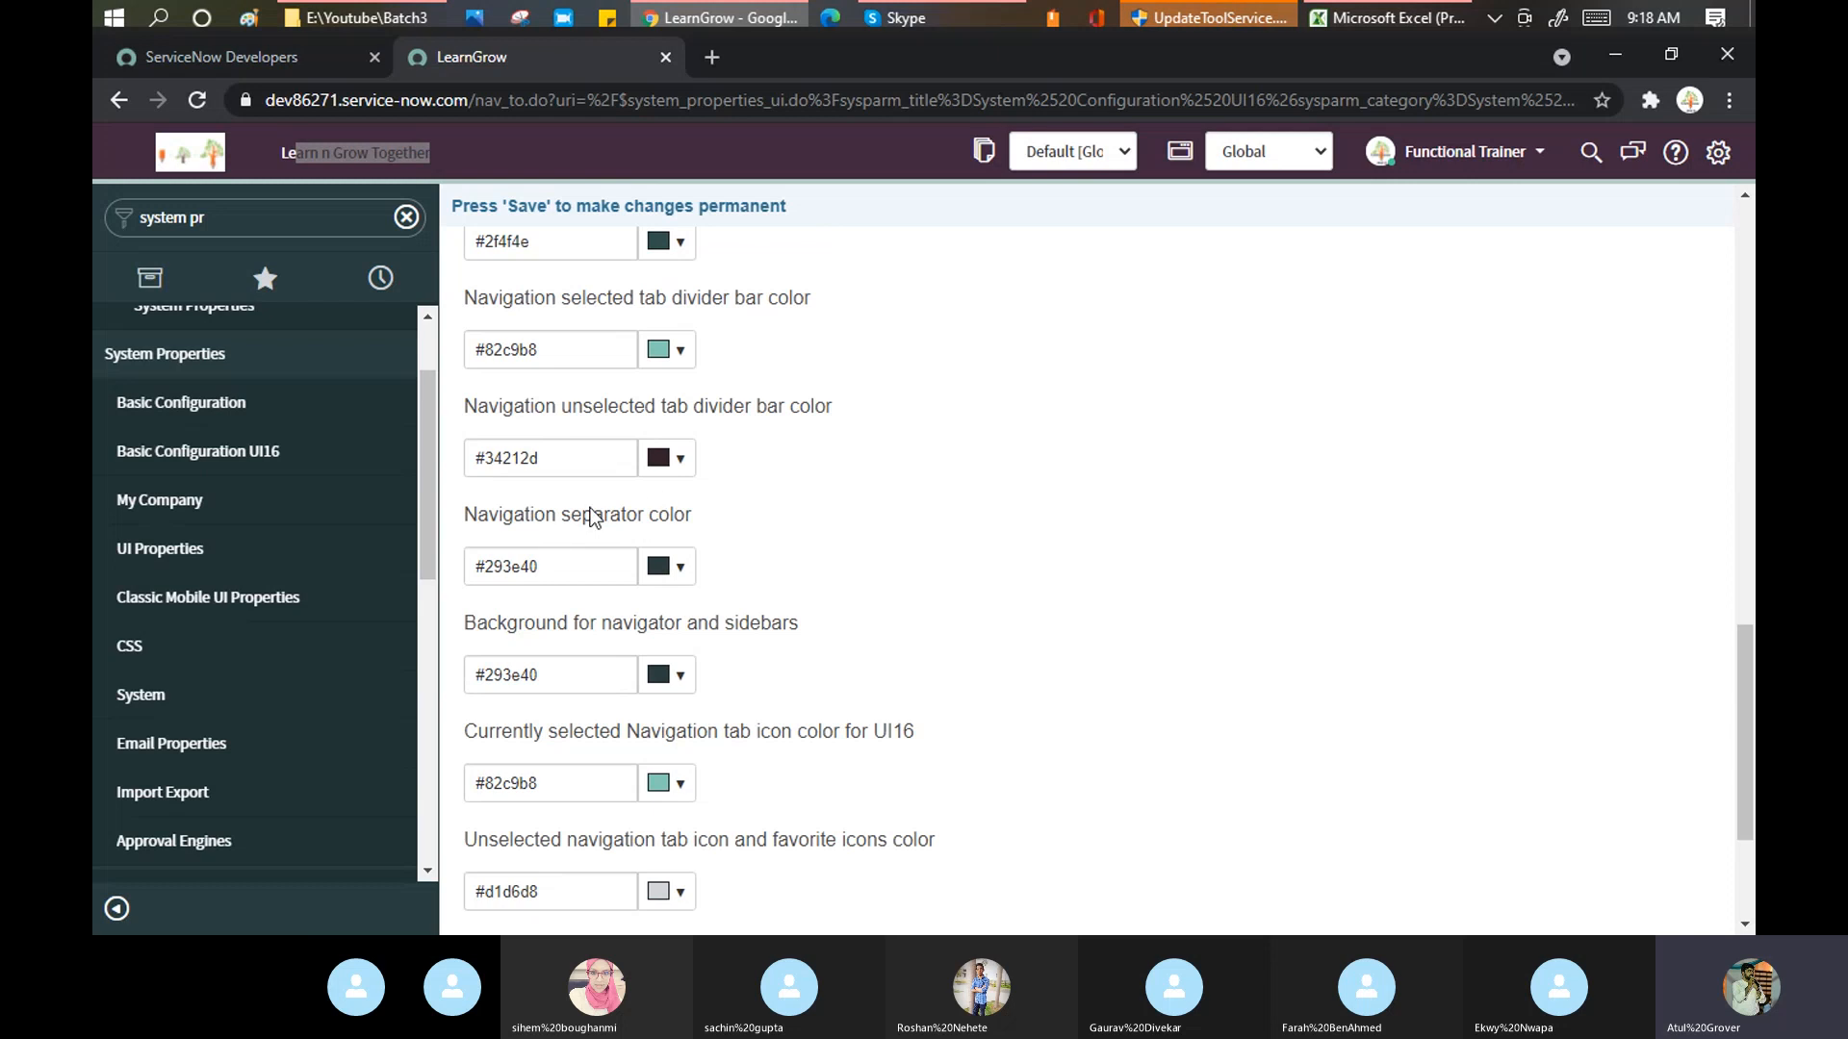
left_click(677, 568)
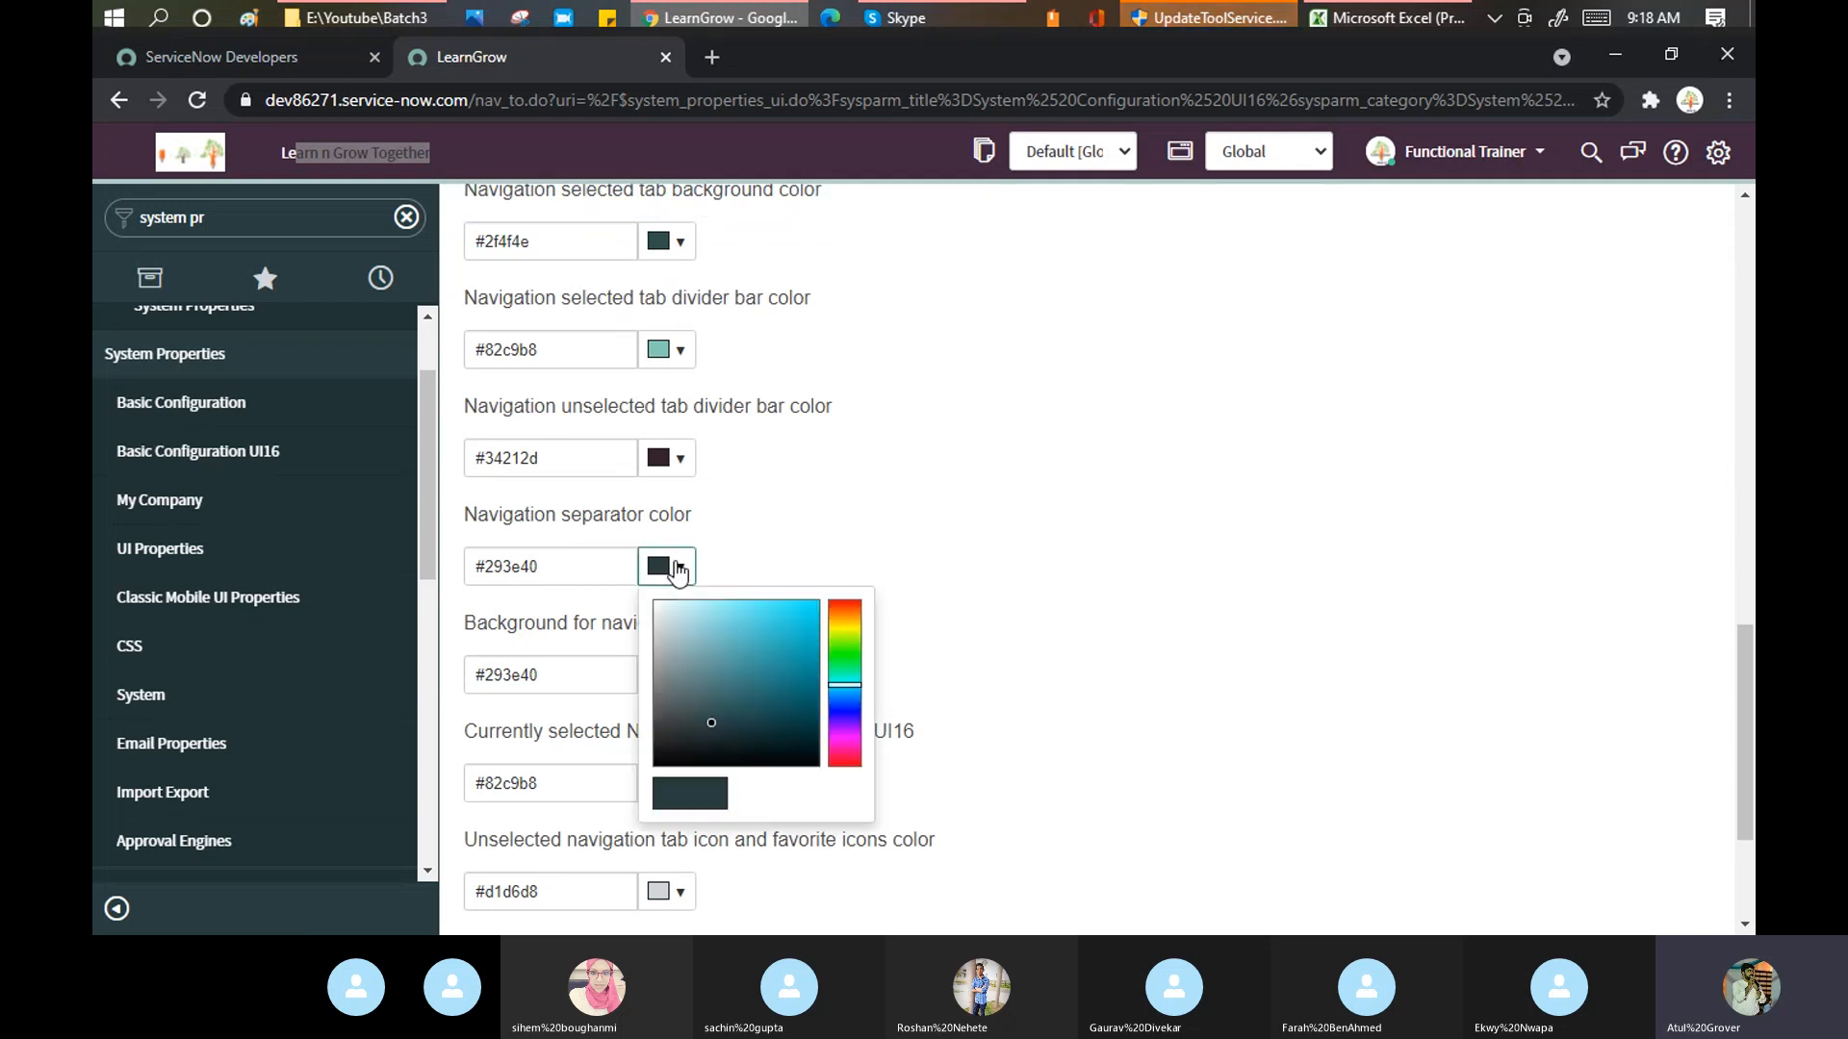
left_click(845, 628)
left_click(1024, 530)
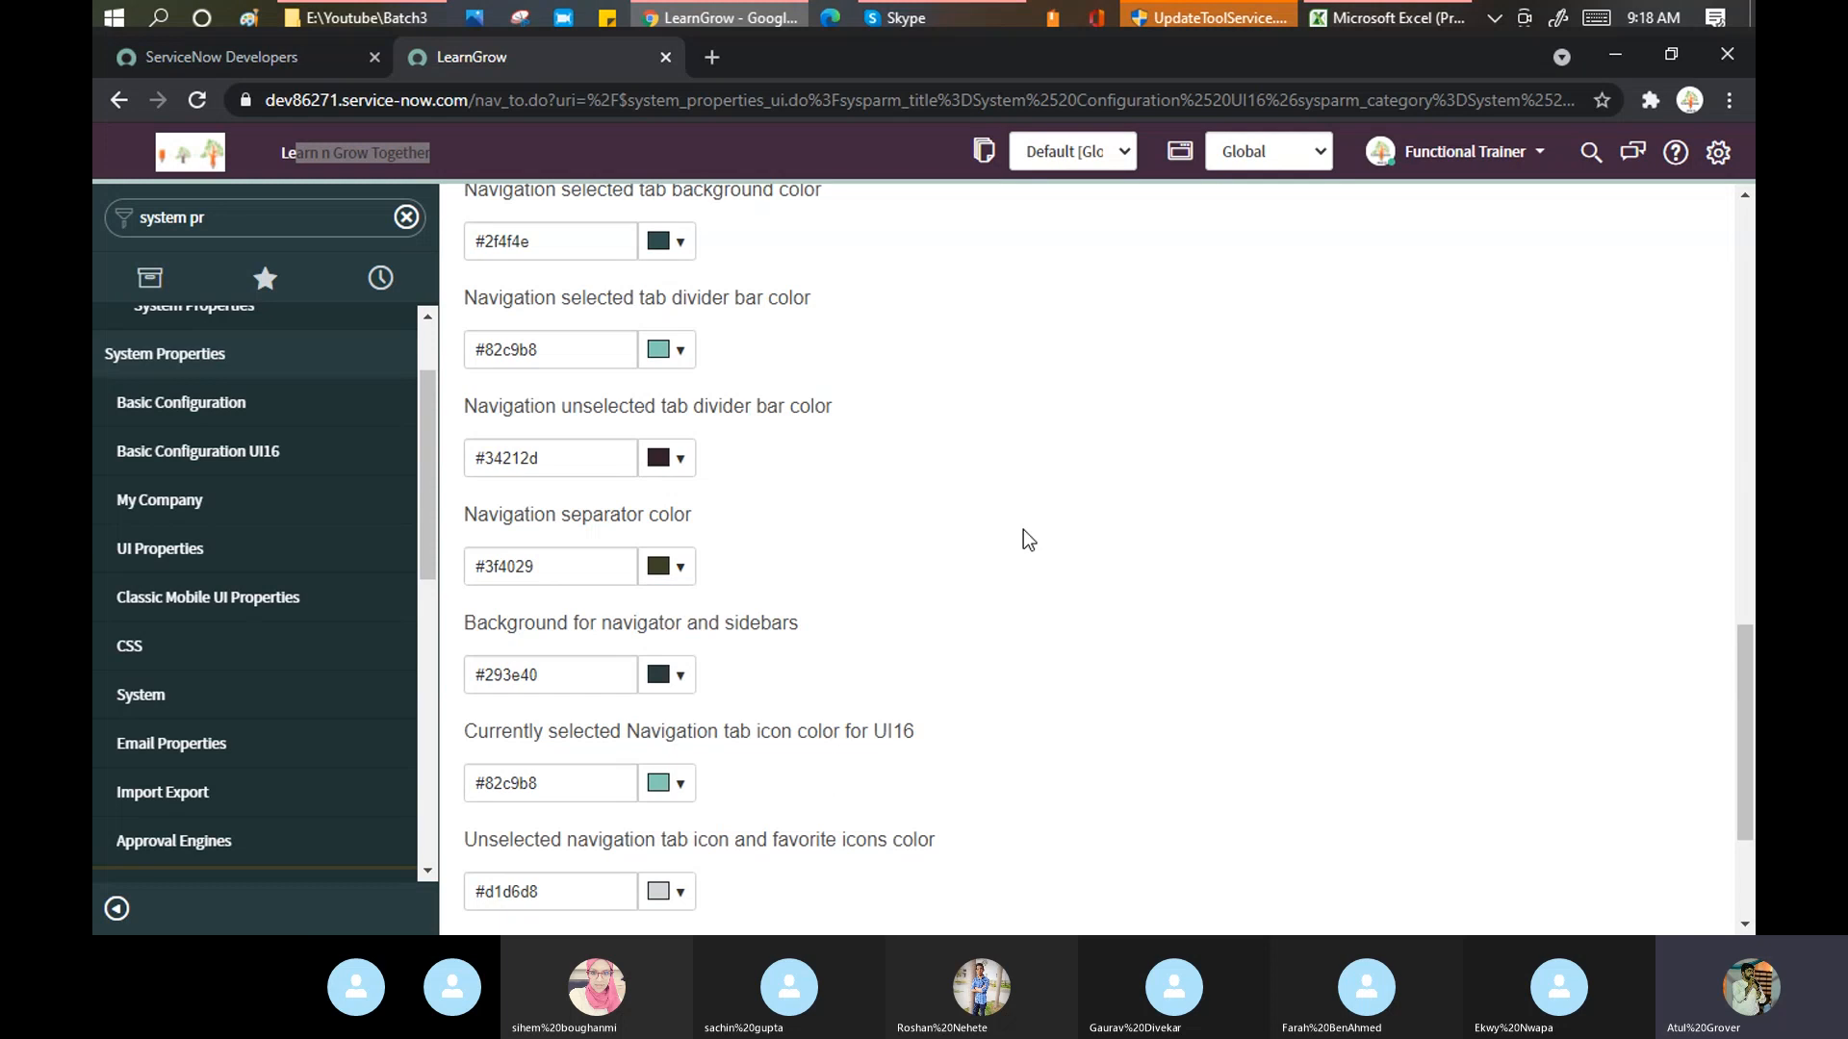
- Review the remaining color properties and the selected base theme, and save the system configuration
scroll(1024, 531, "down", 3)
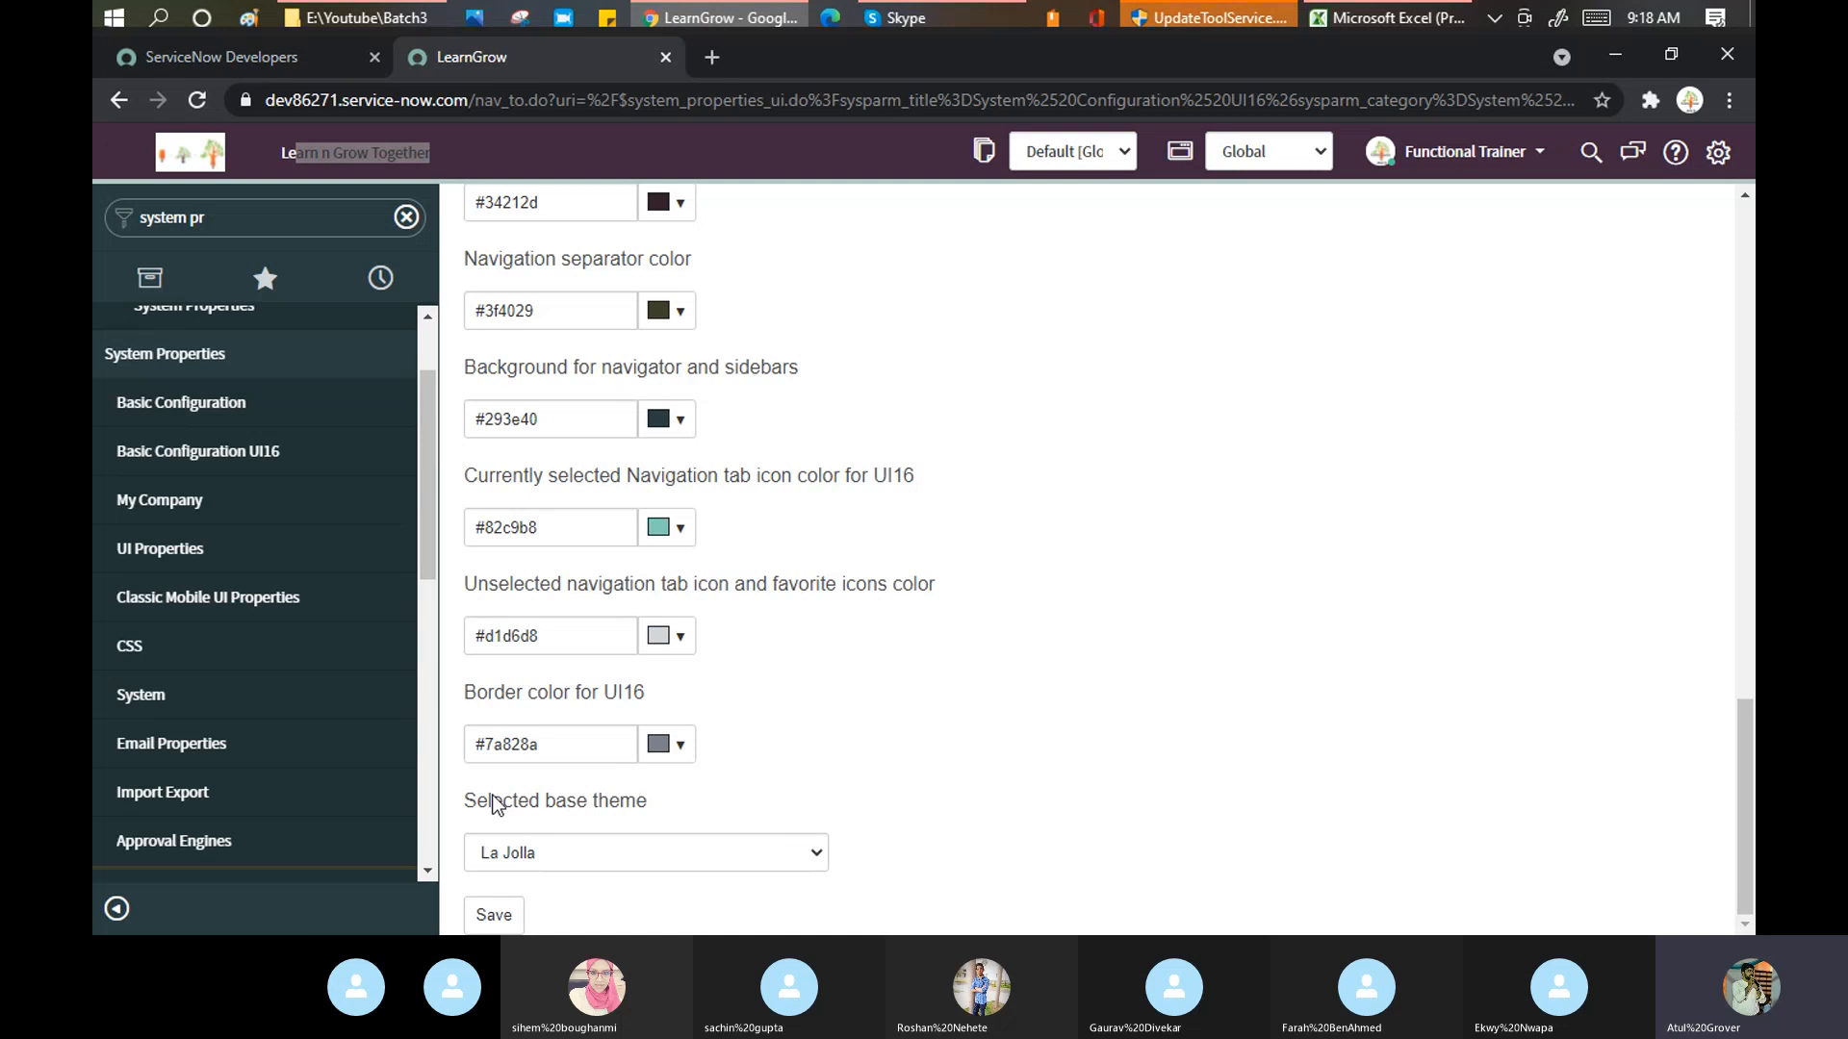
left_click_drag(492, 802, 655, 799)
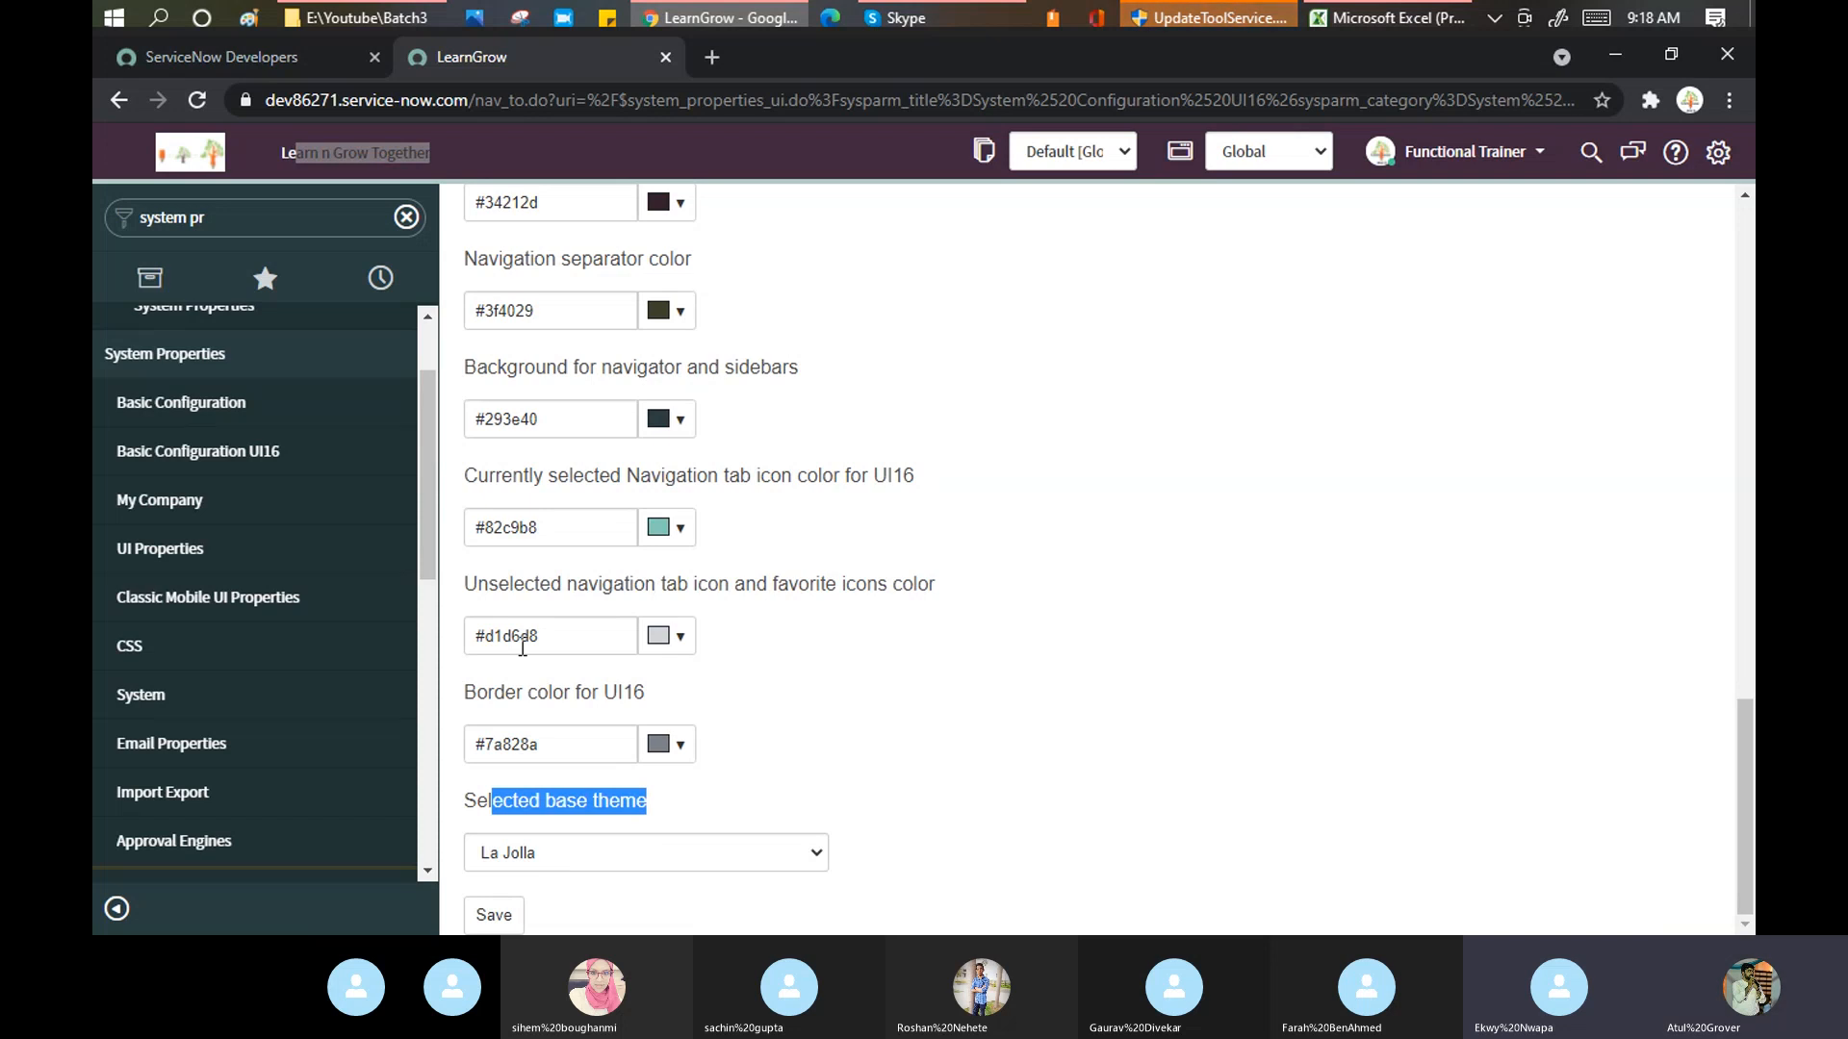
left_click(423, 339)
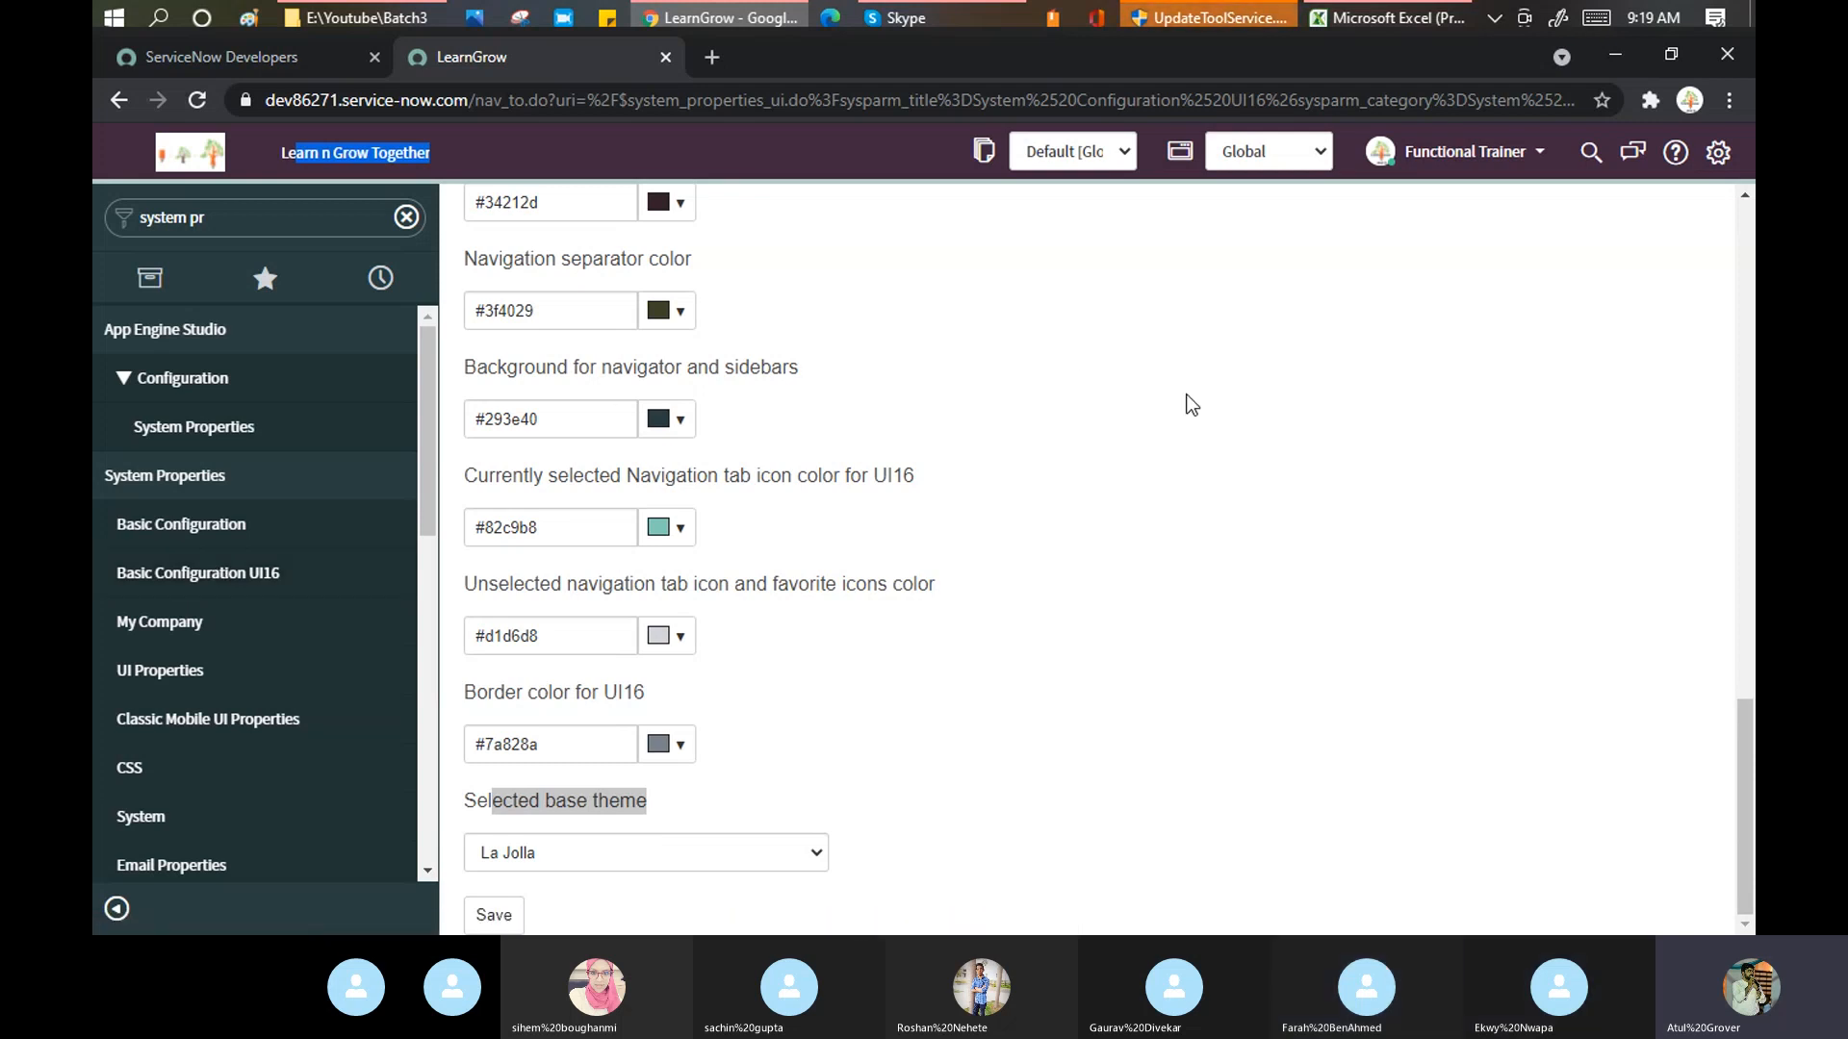
scroll(1190, 404, "up", 15)
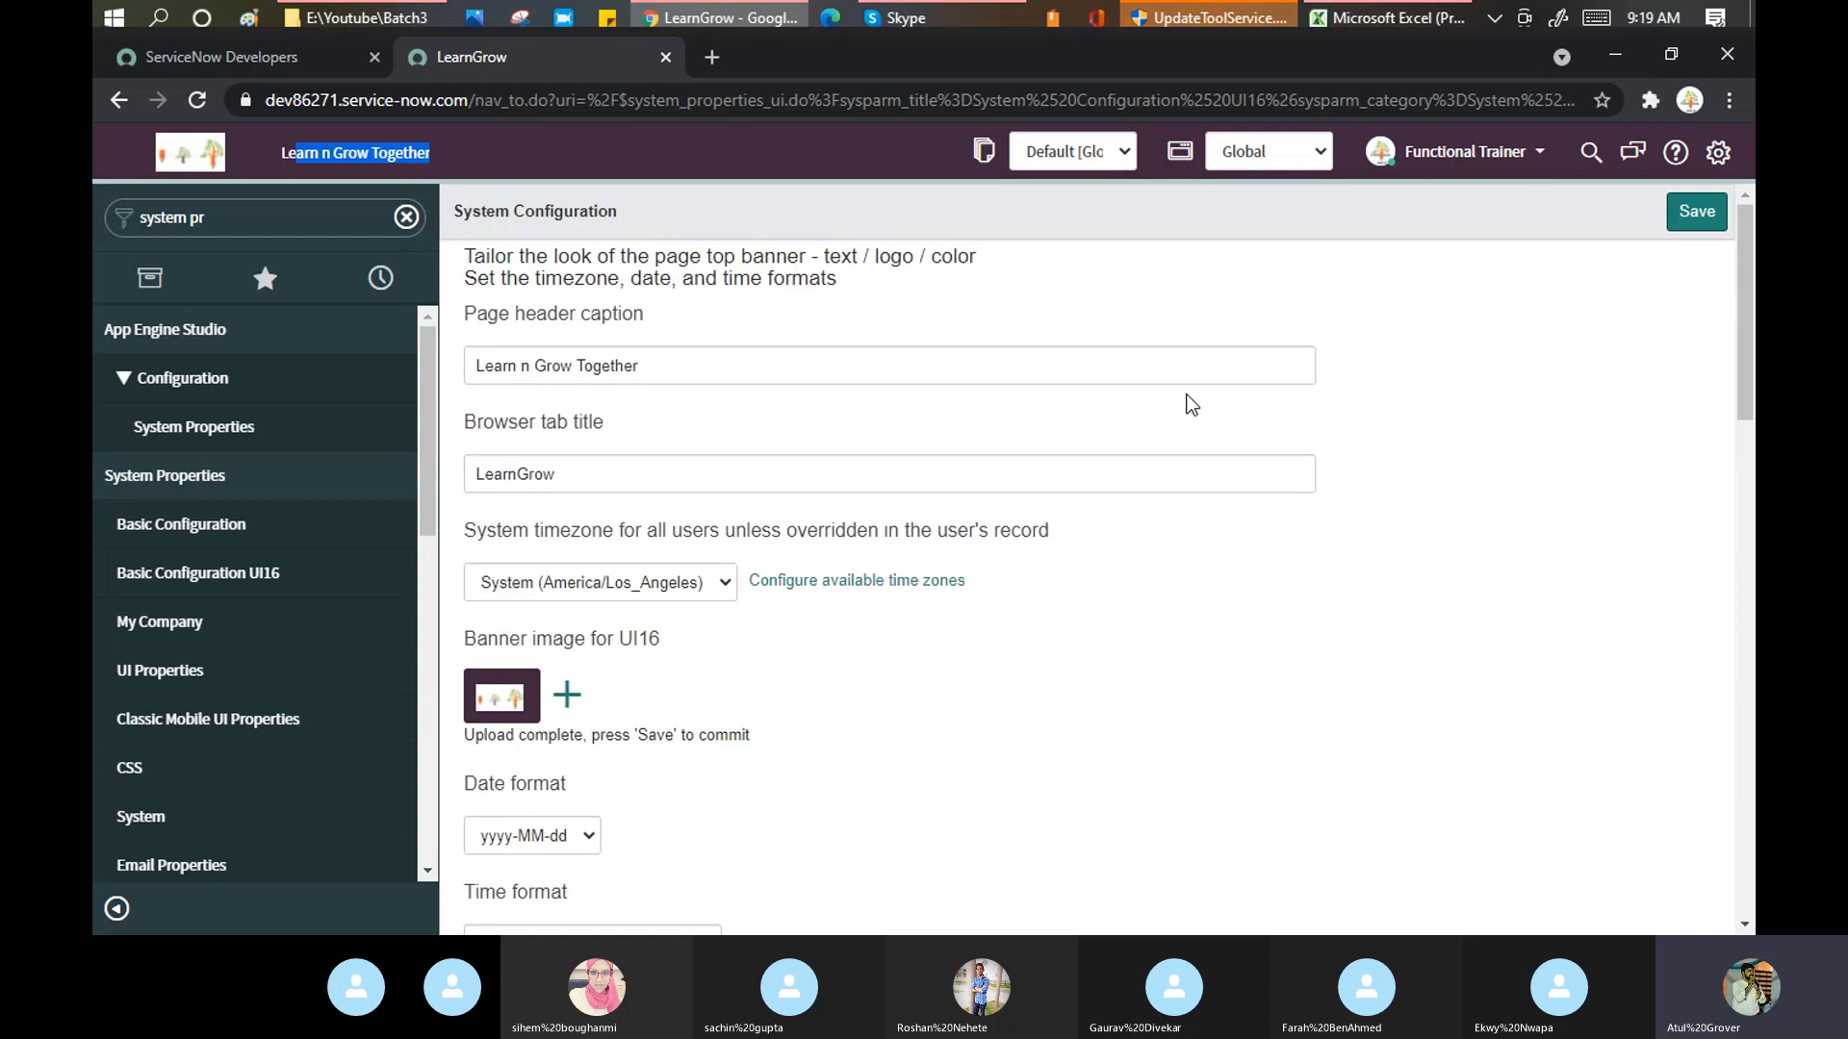
left_click(1706, 217)
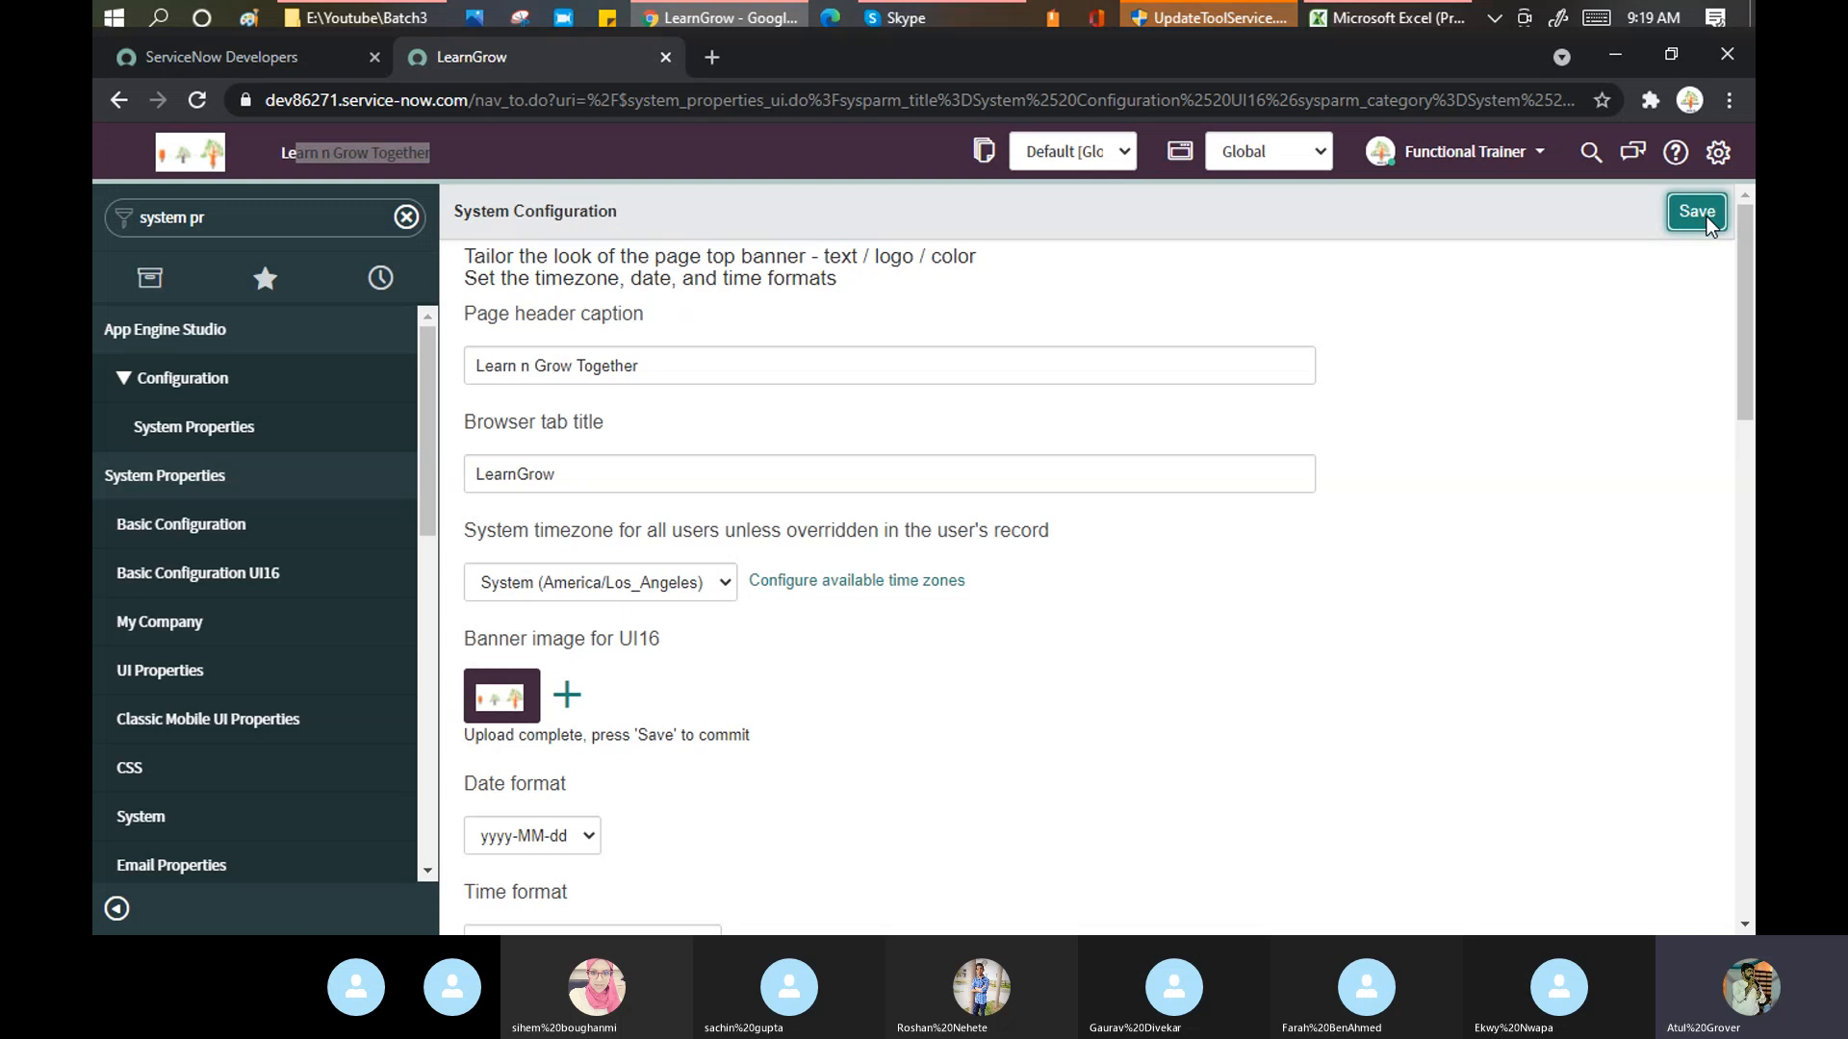
left_click(1708, 223)
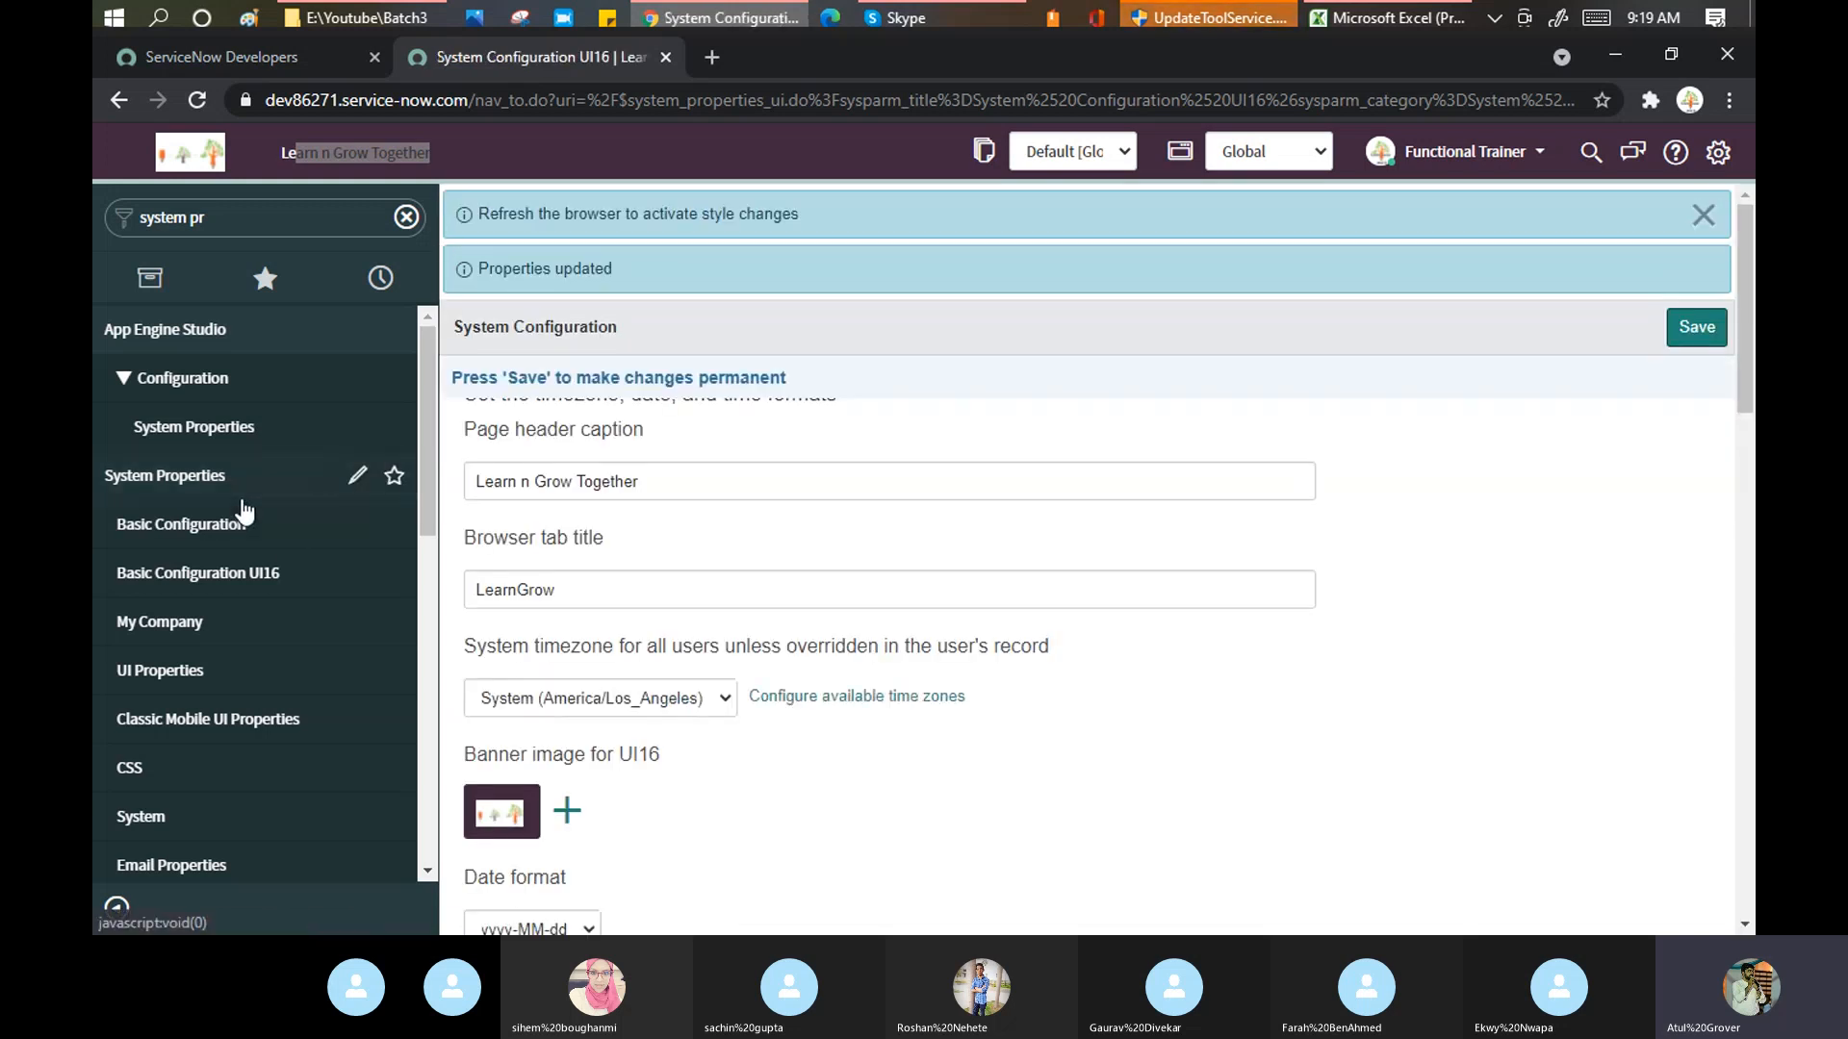
- Impersonate another user, searching by first name, to check the new branding from that account
left_click(1542, 159)
left_click(1468, 231)
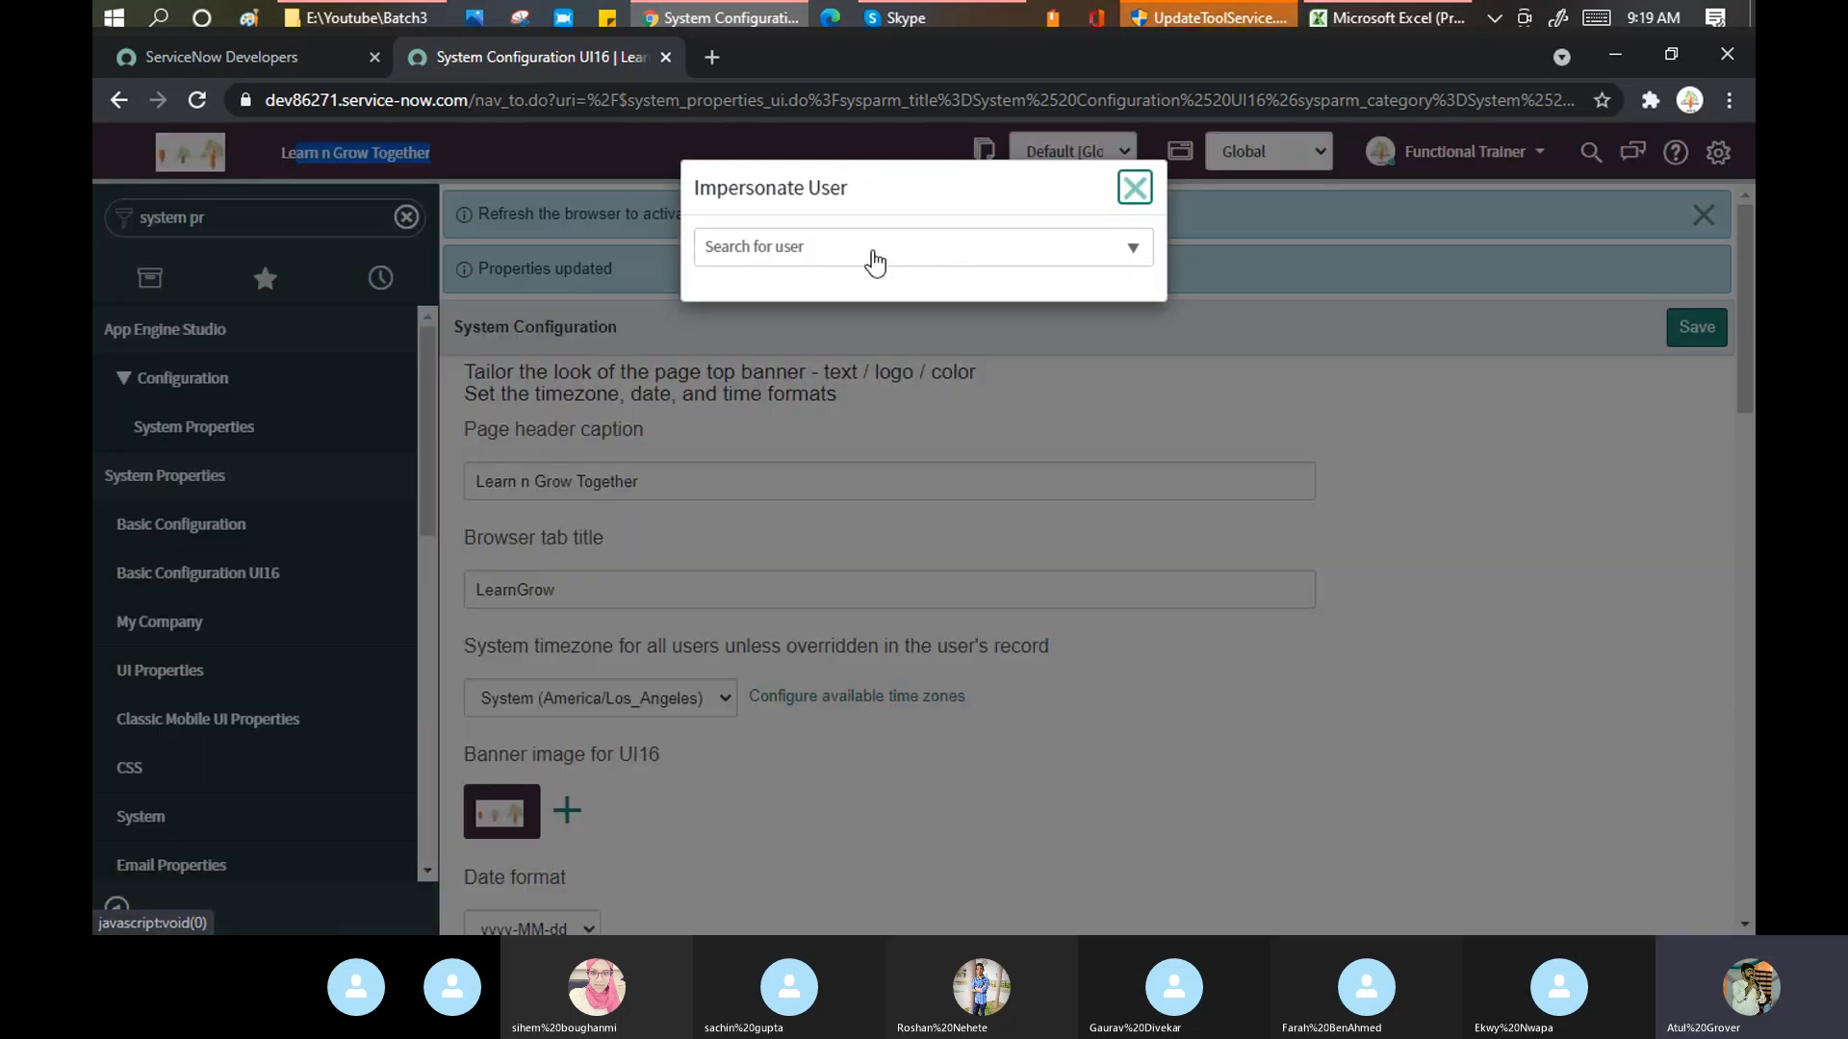
left_click(872, 252)
type("fara")
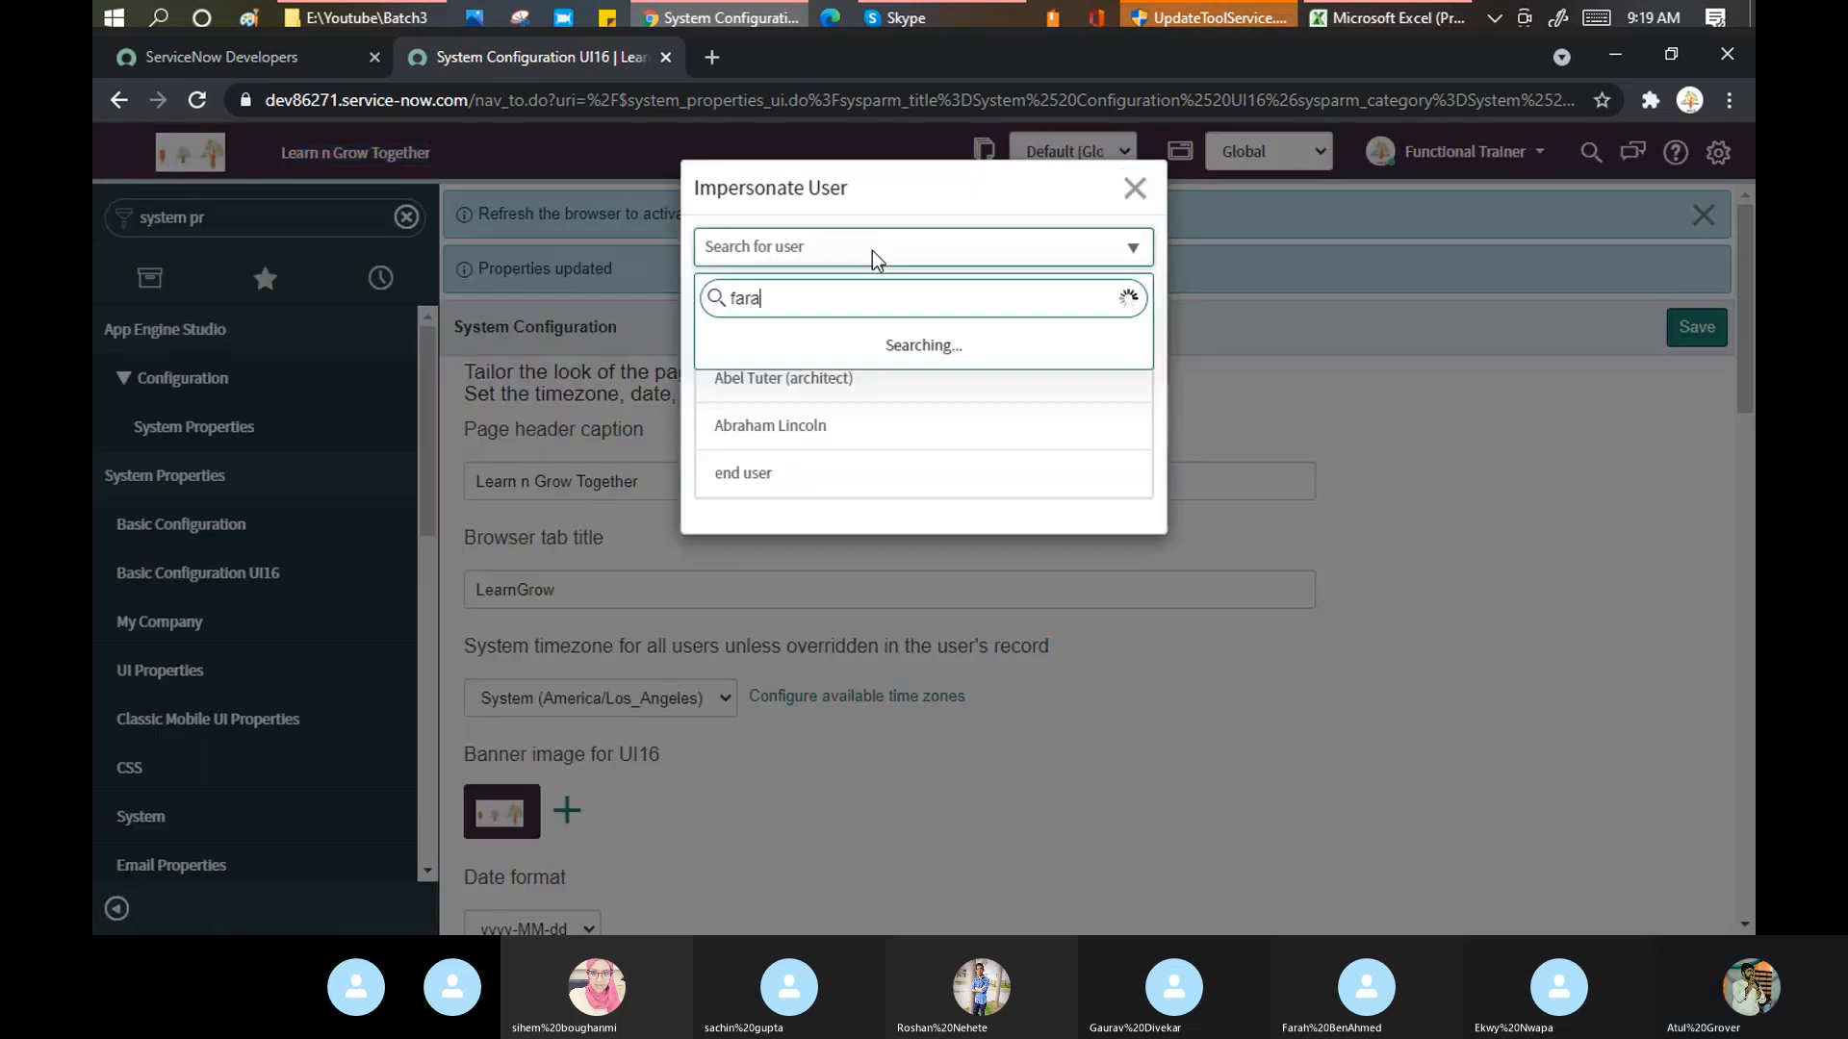
left_click(802, 347)
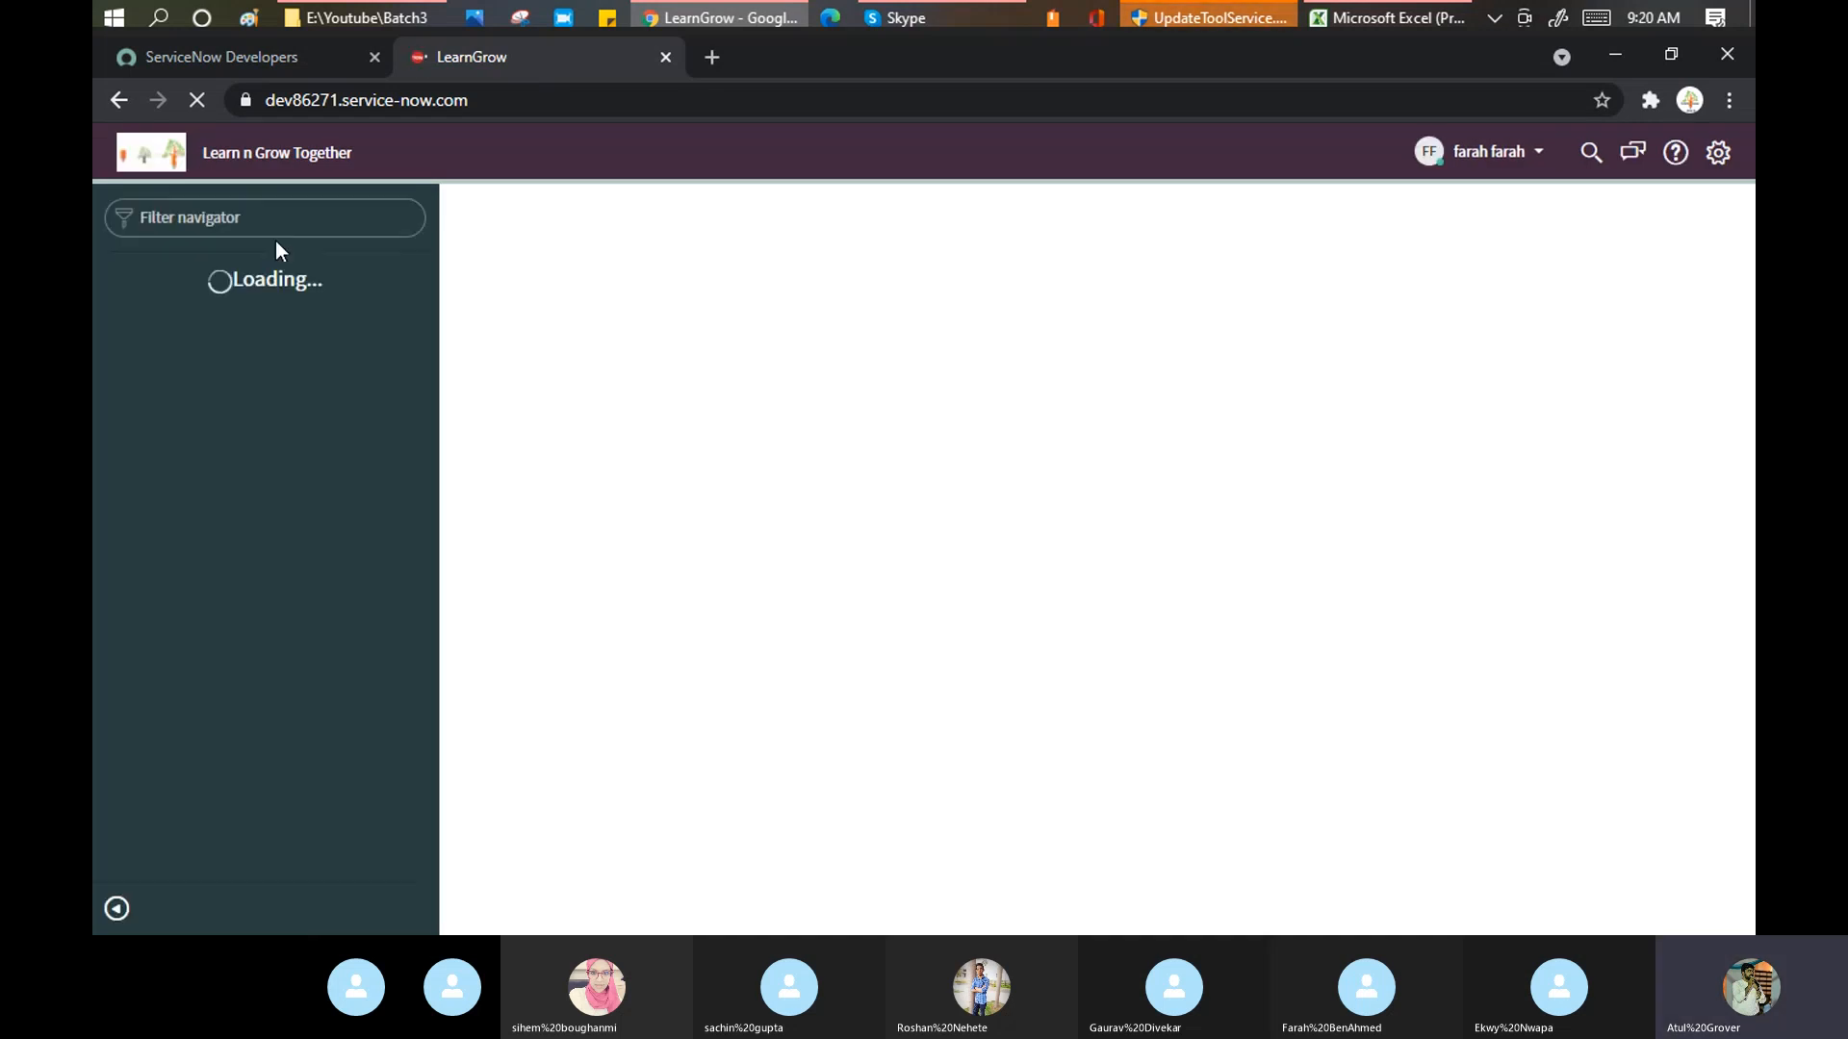
- Review the Basic Configuration UI16 properties from the impersonated account, and end the impersonation
left_click(298, 219)
type("Basic")
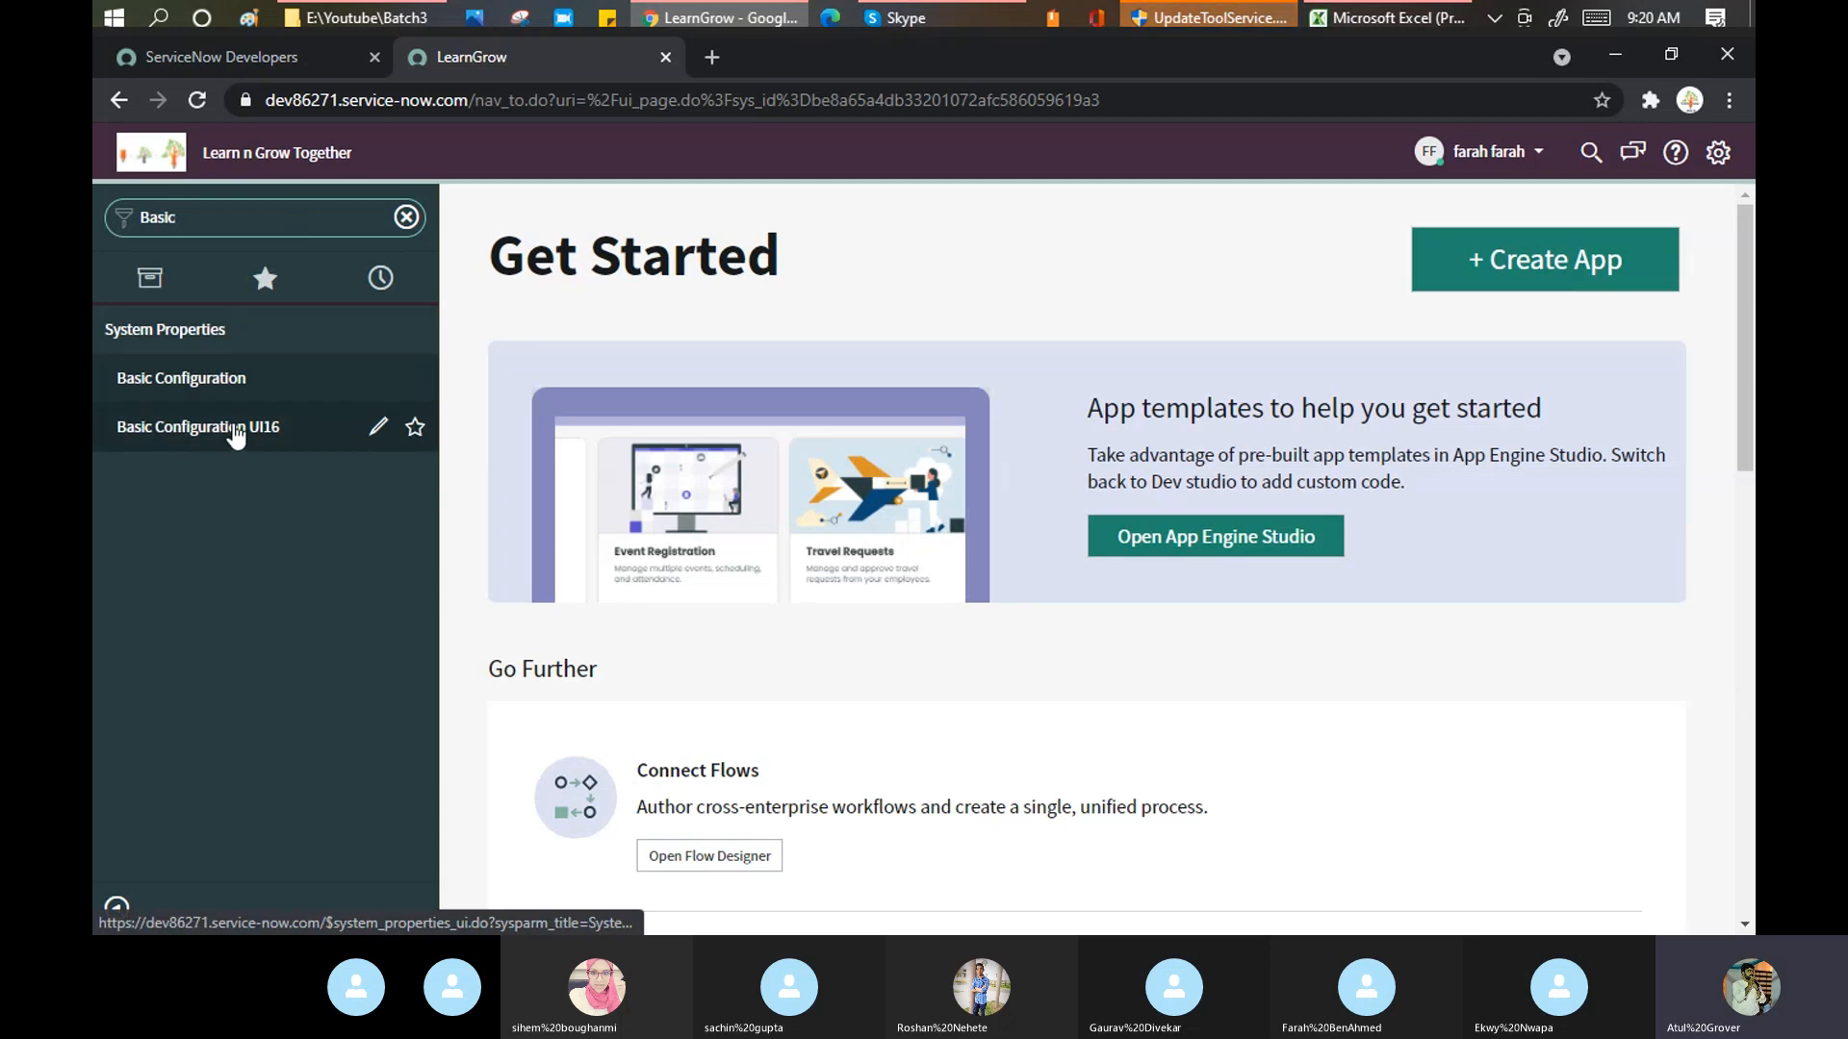
left_click(174, 428)
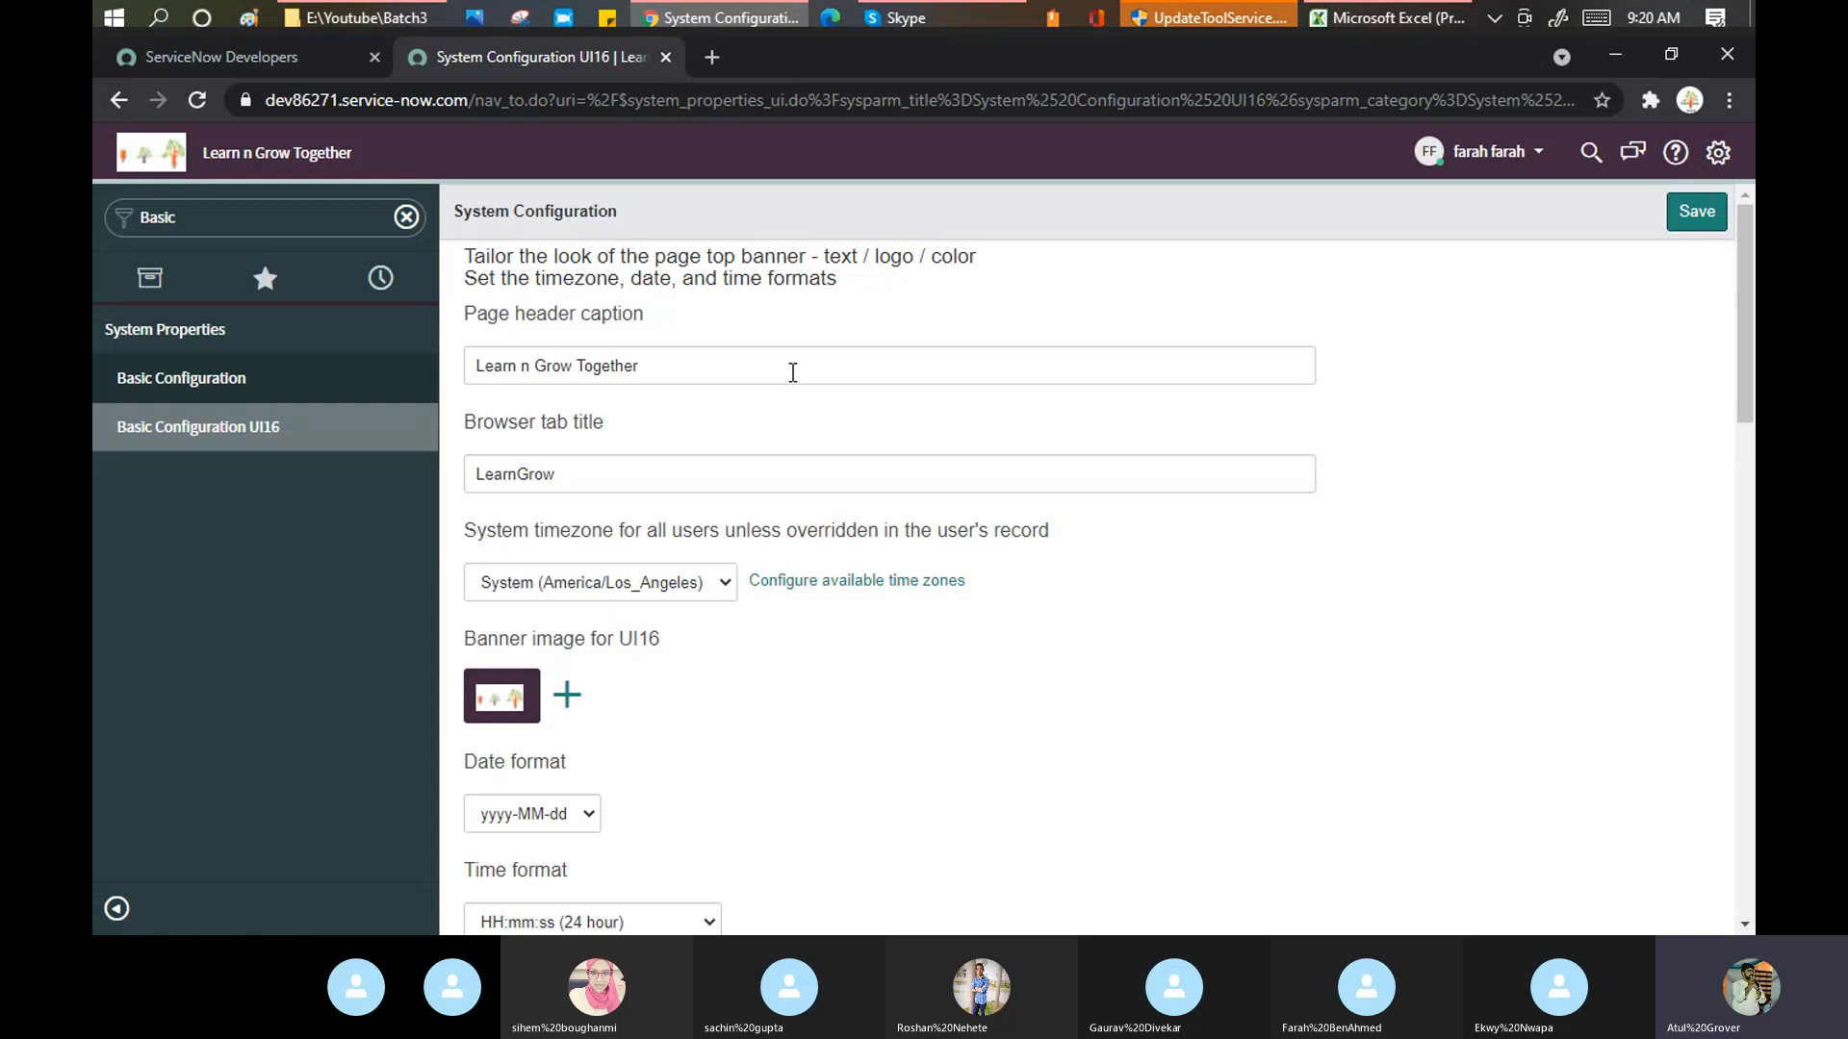
scroll(792, 373, "down", 8)
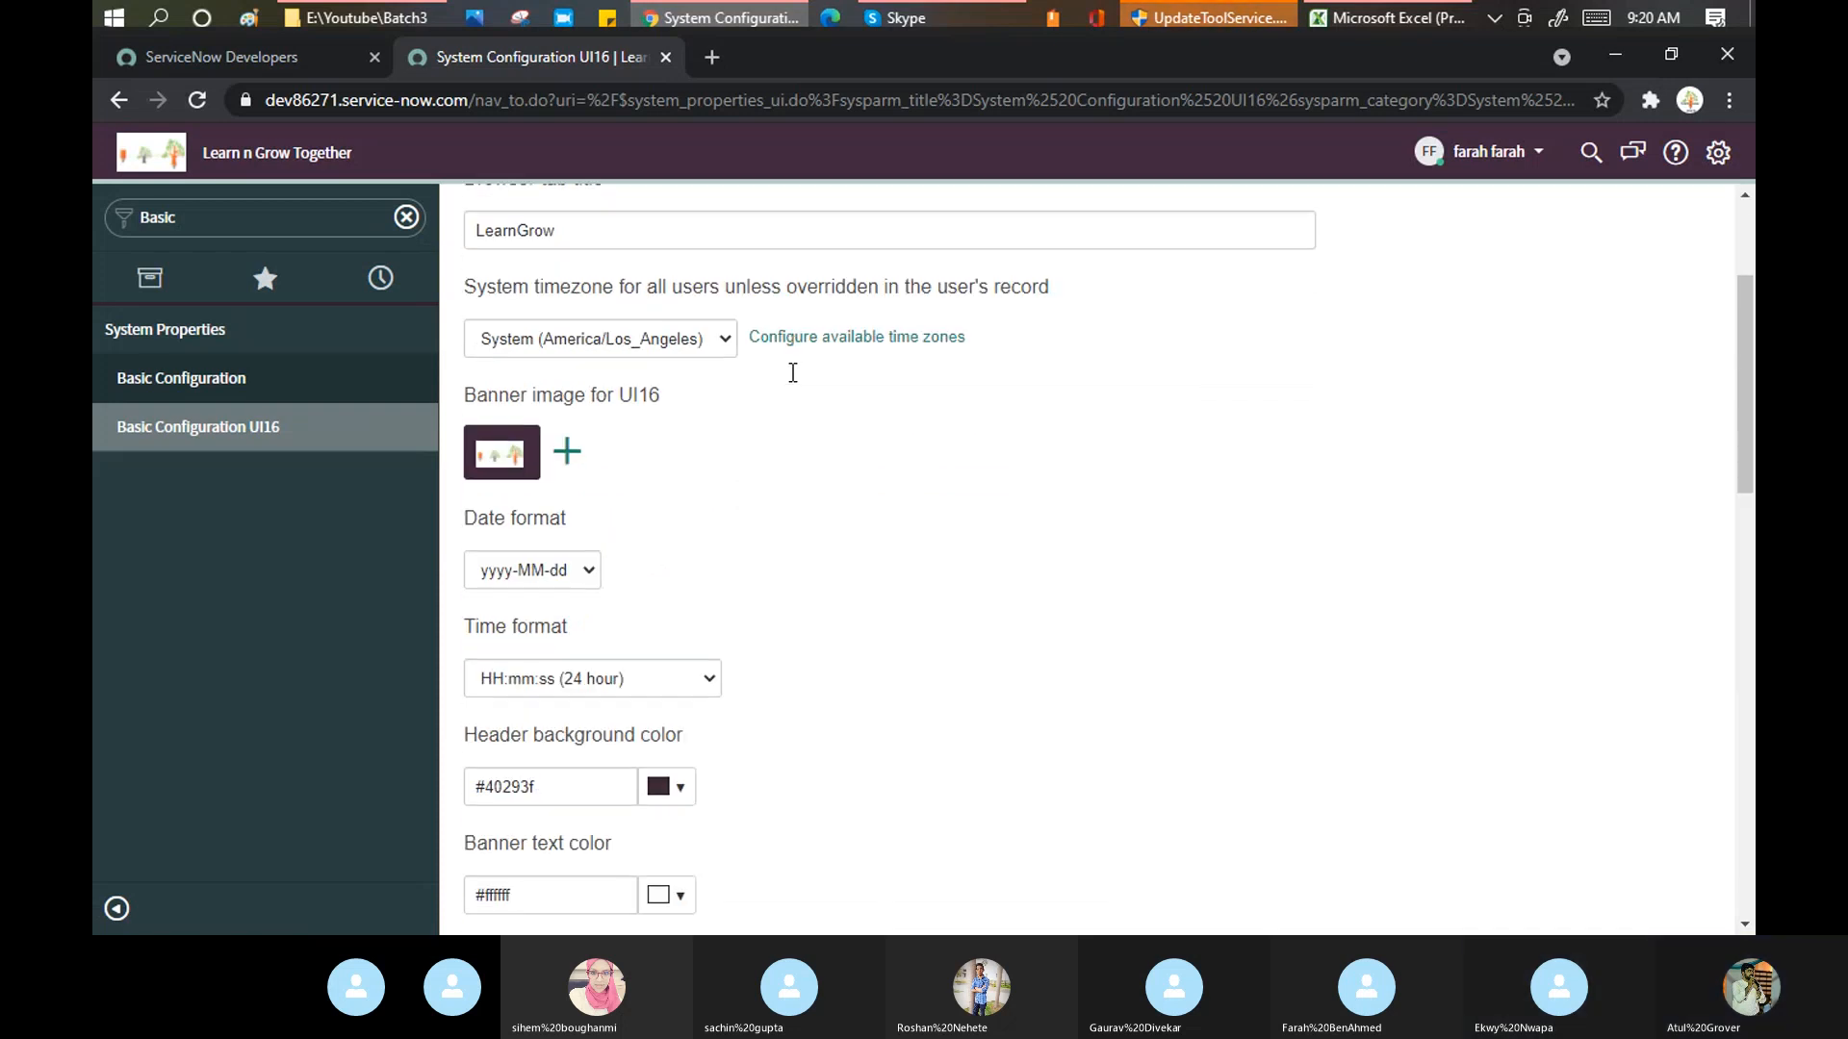
scroll(790, 374, "up", 10)
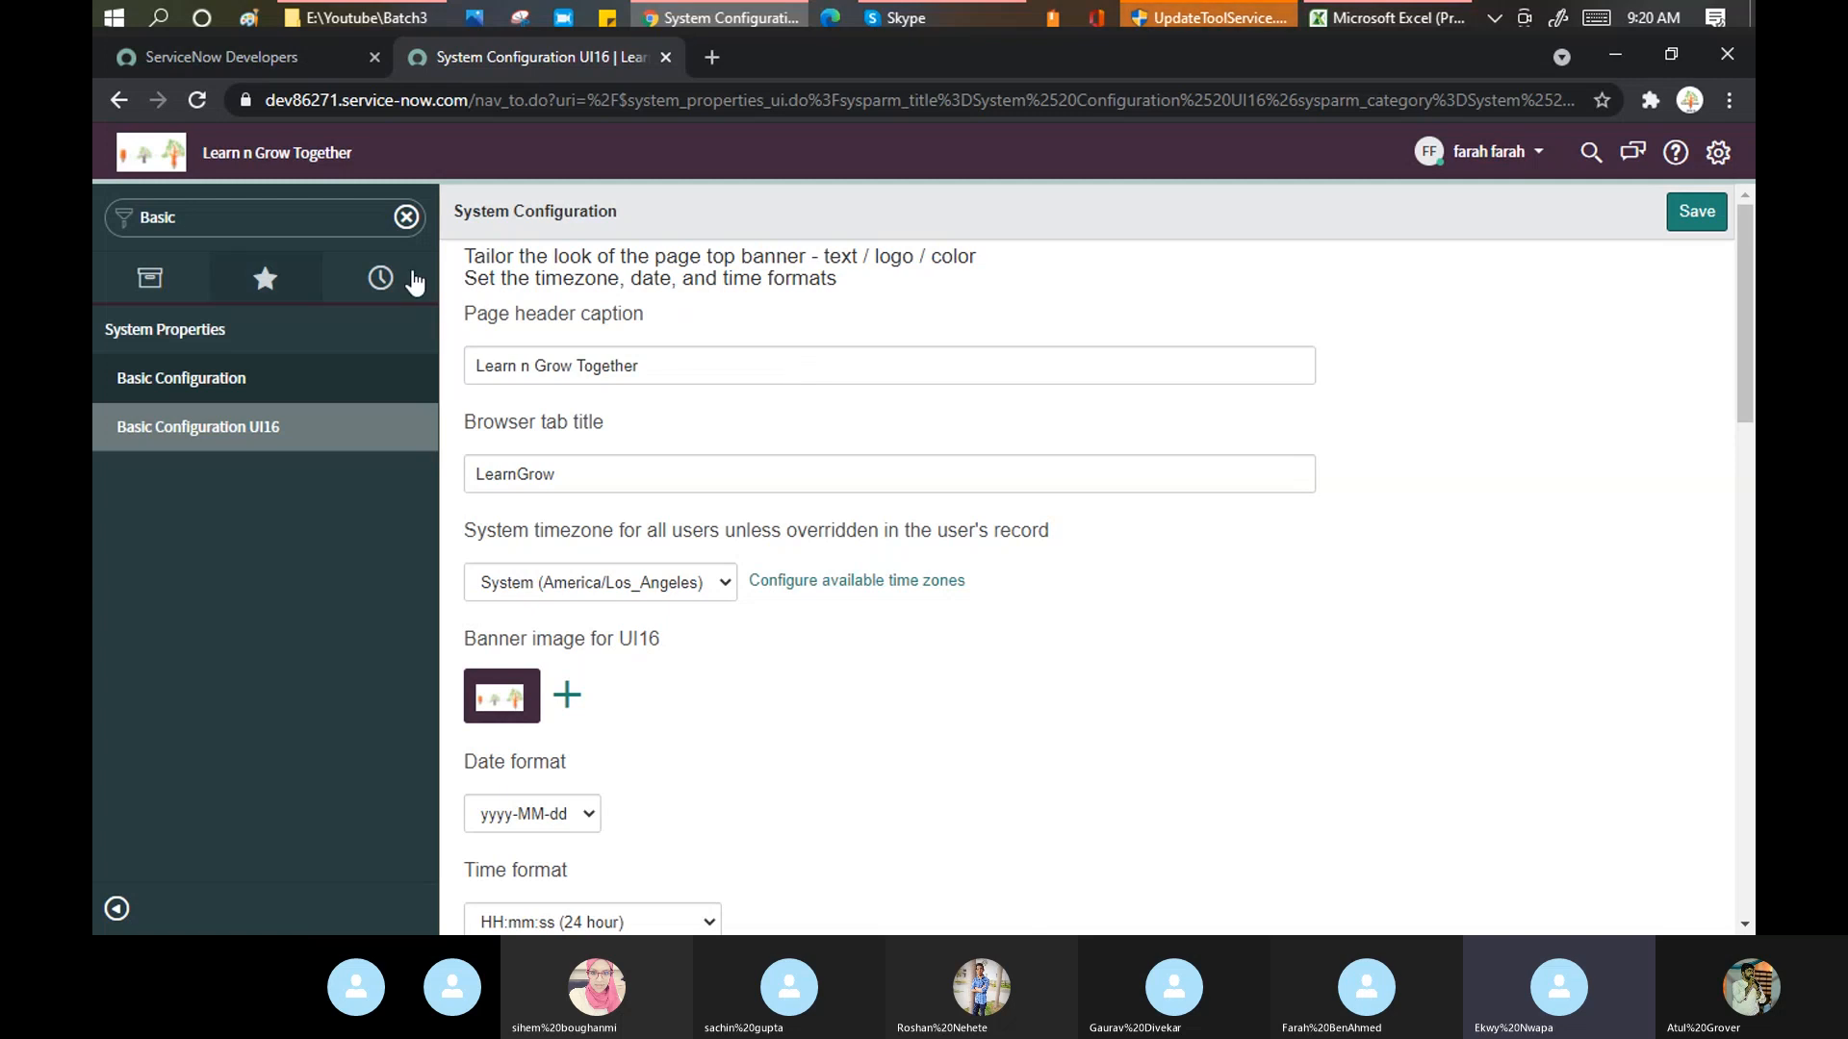
left_click(1542, 159)
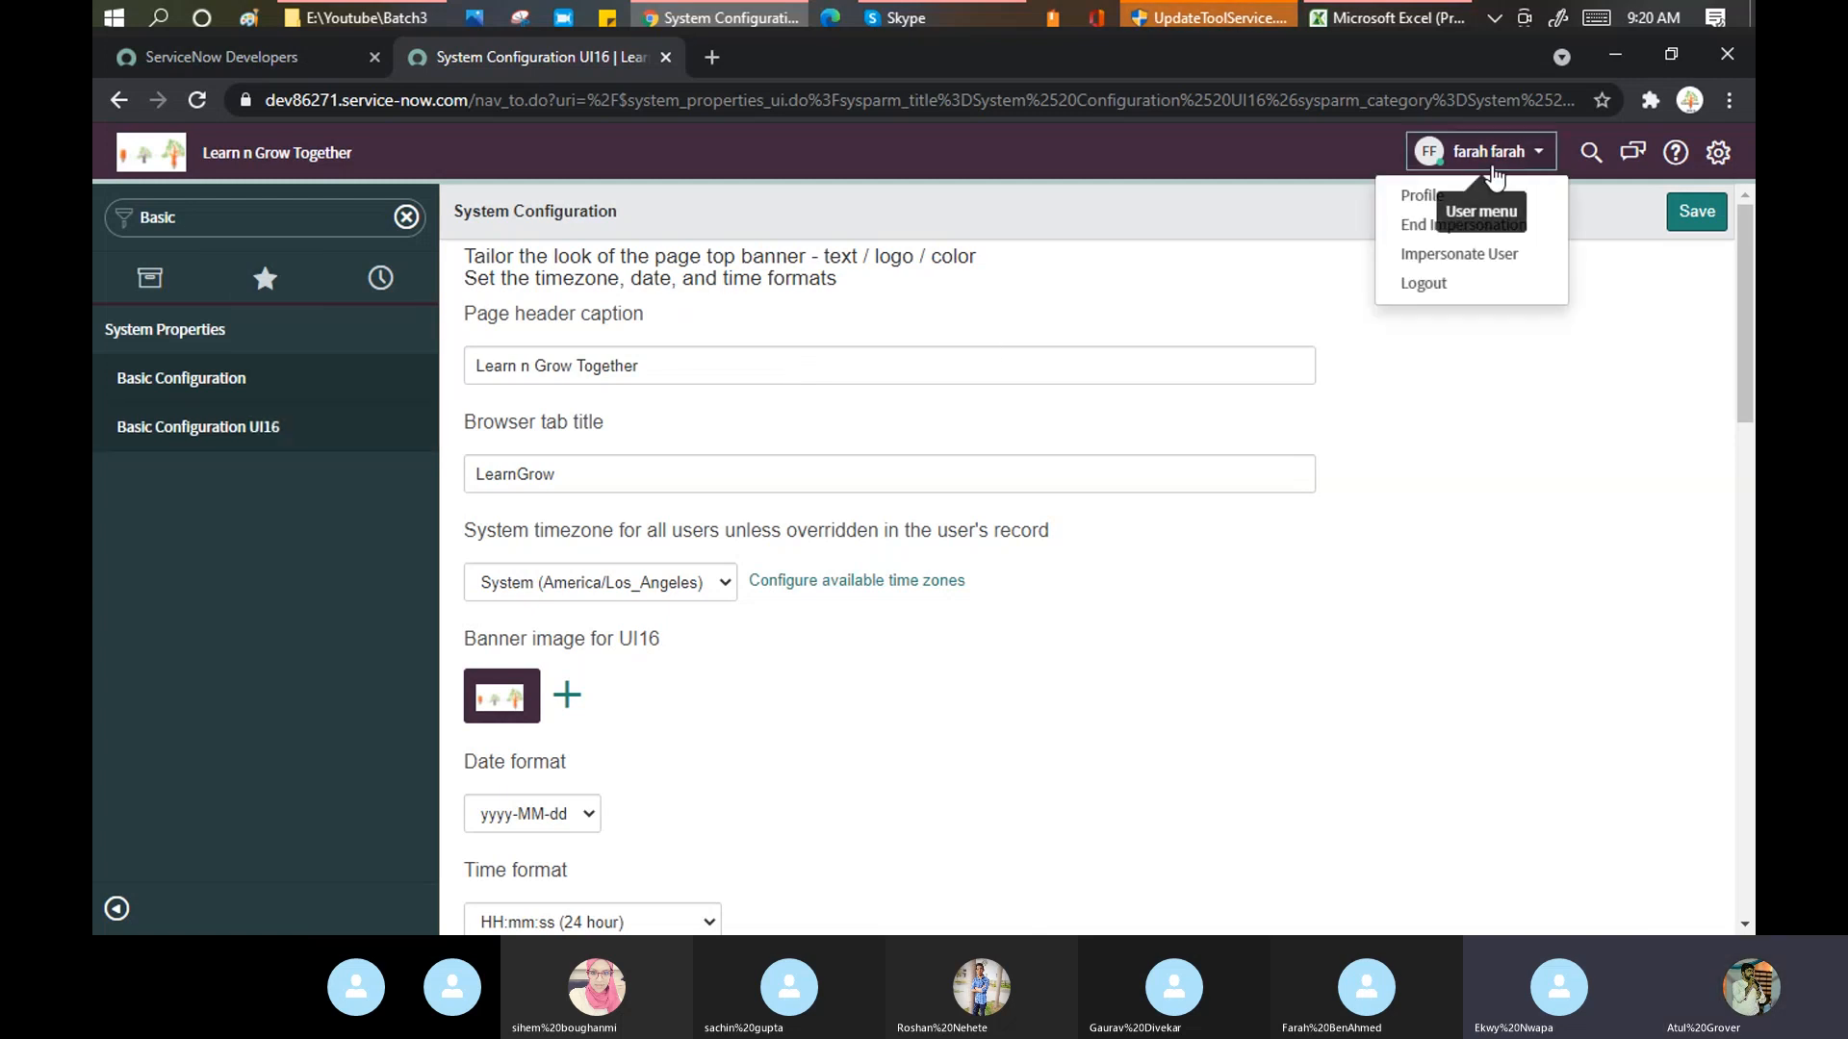
left_click(1452, 227)
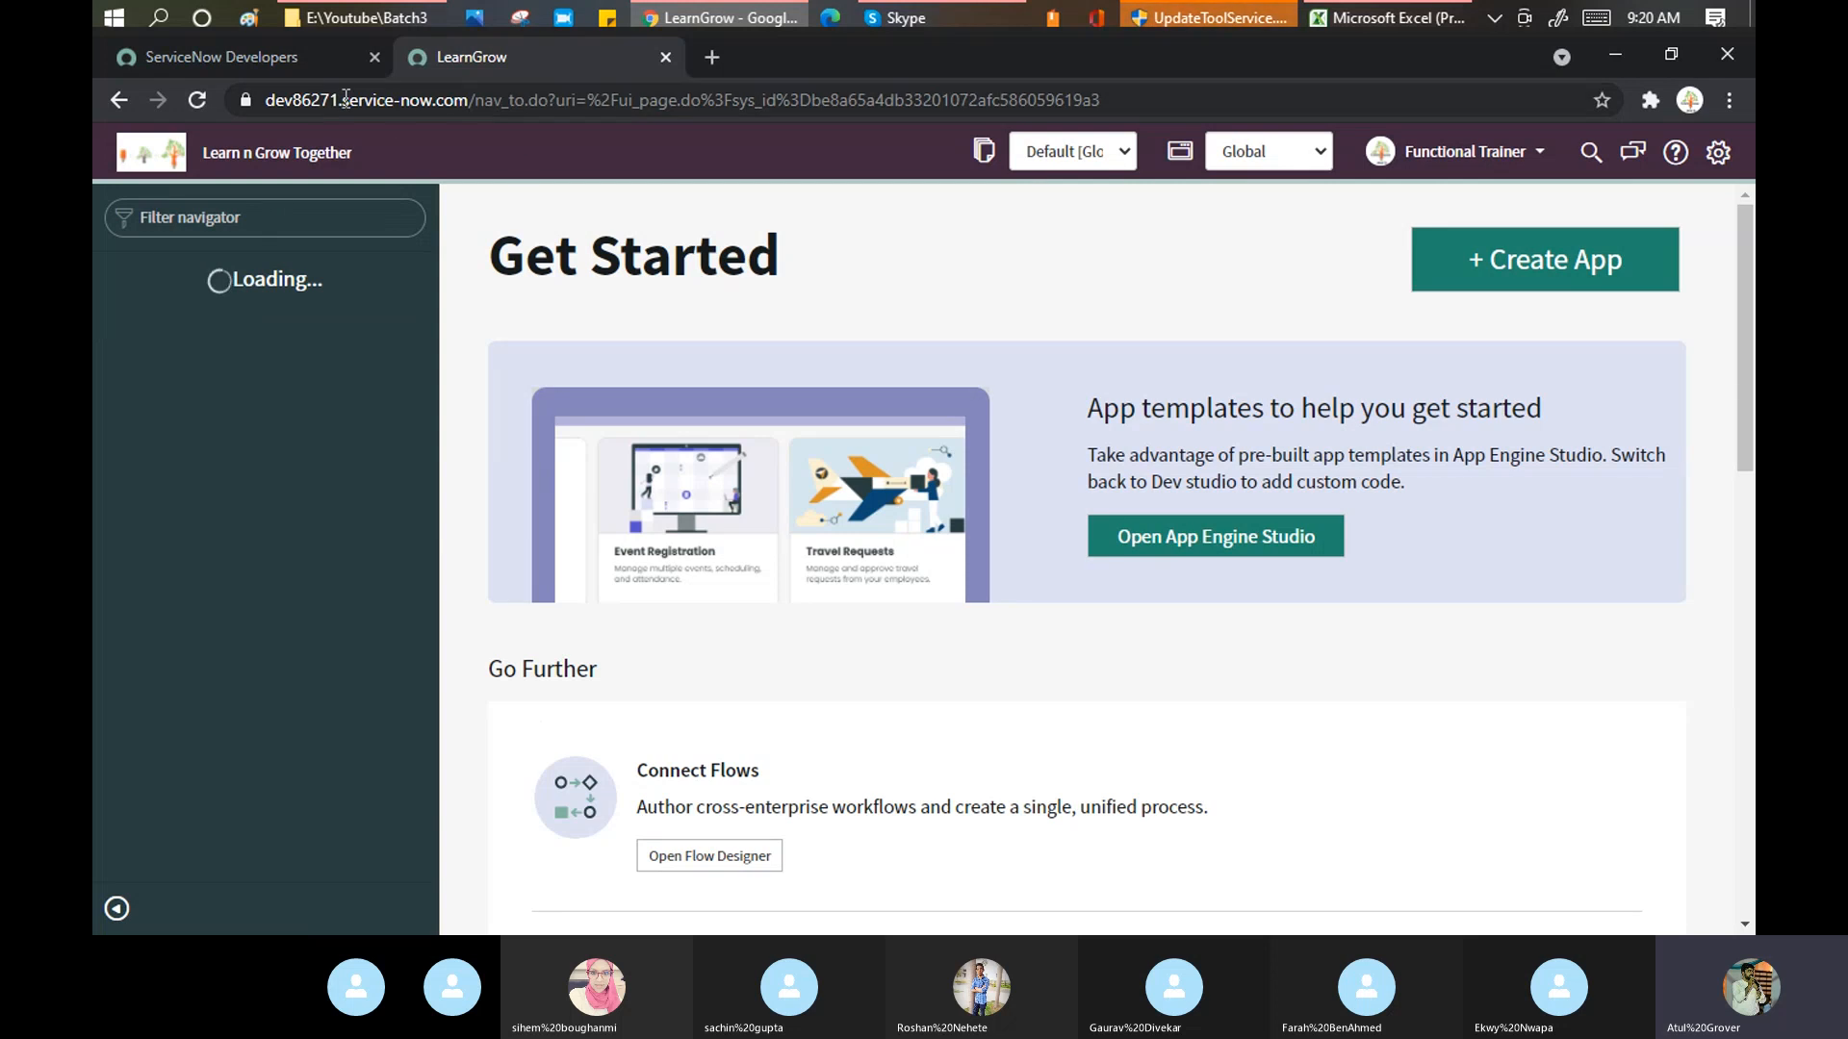
- Find the System Properties modules in the navigator and review the Basic Configuration page down to the banner text color
left_click(339, 229)
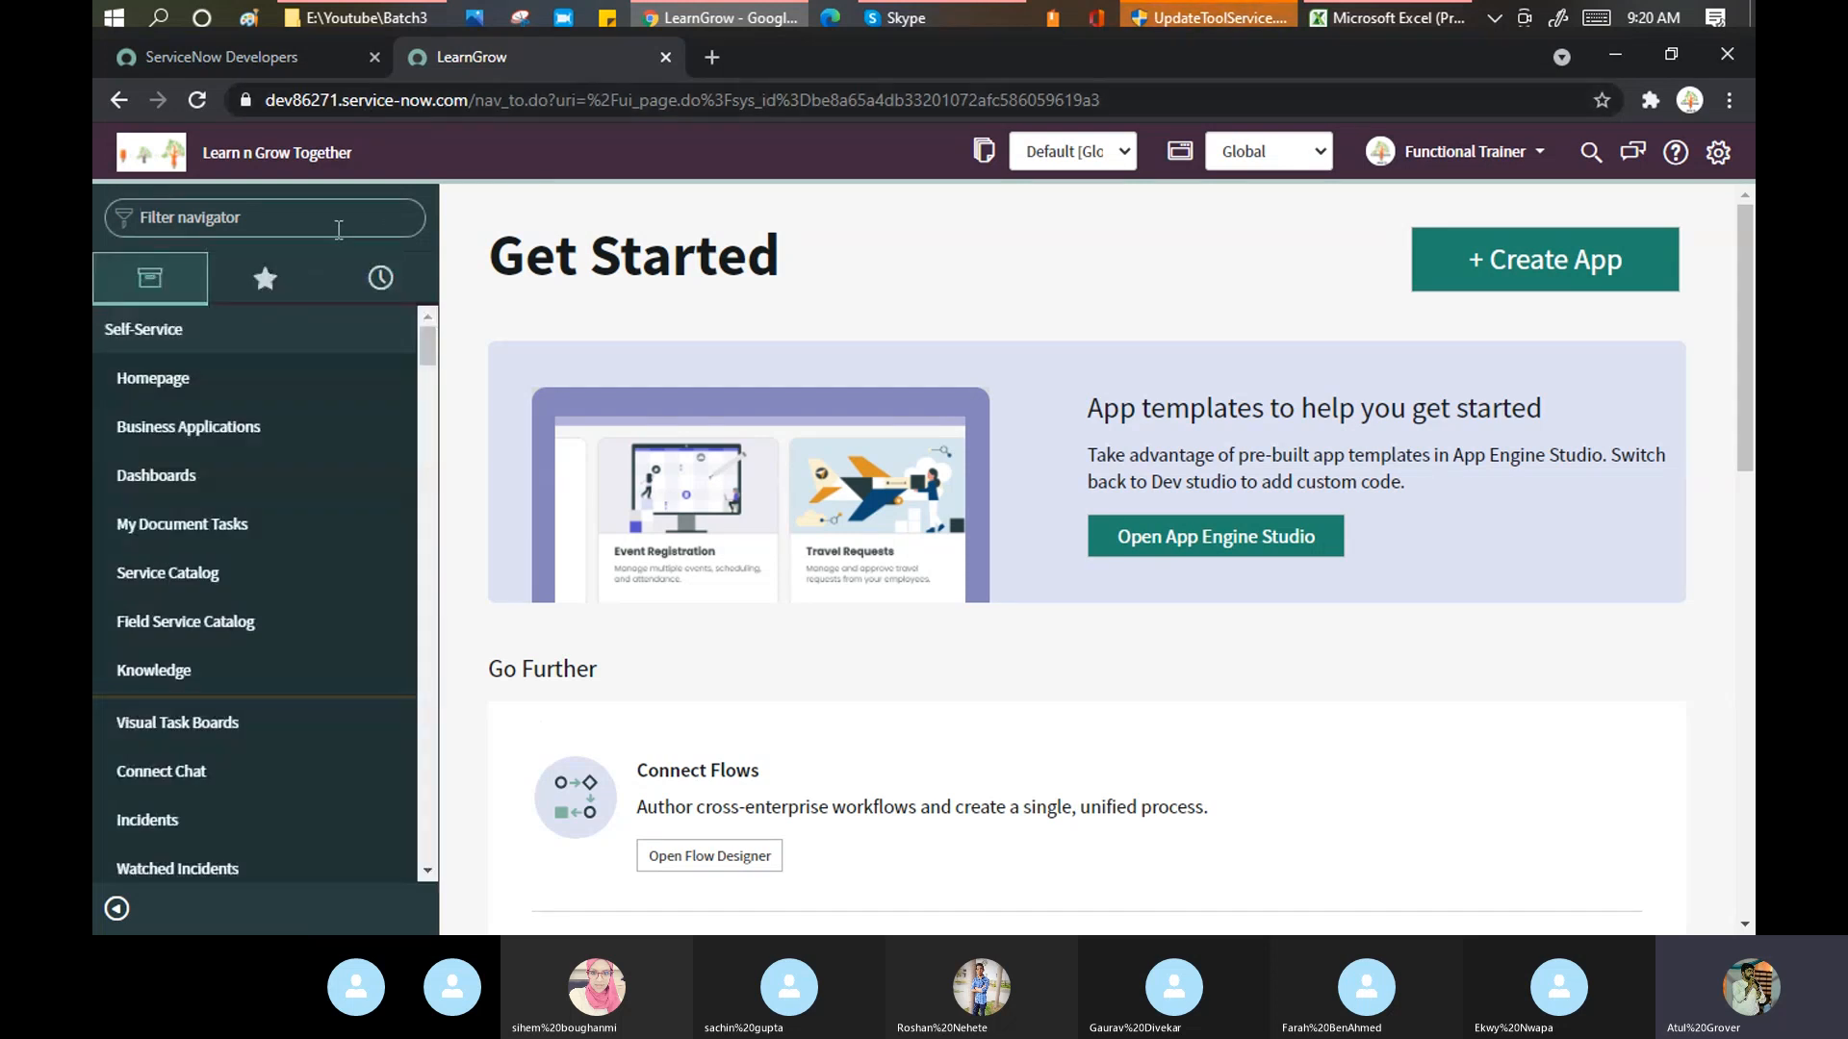
type("system p")
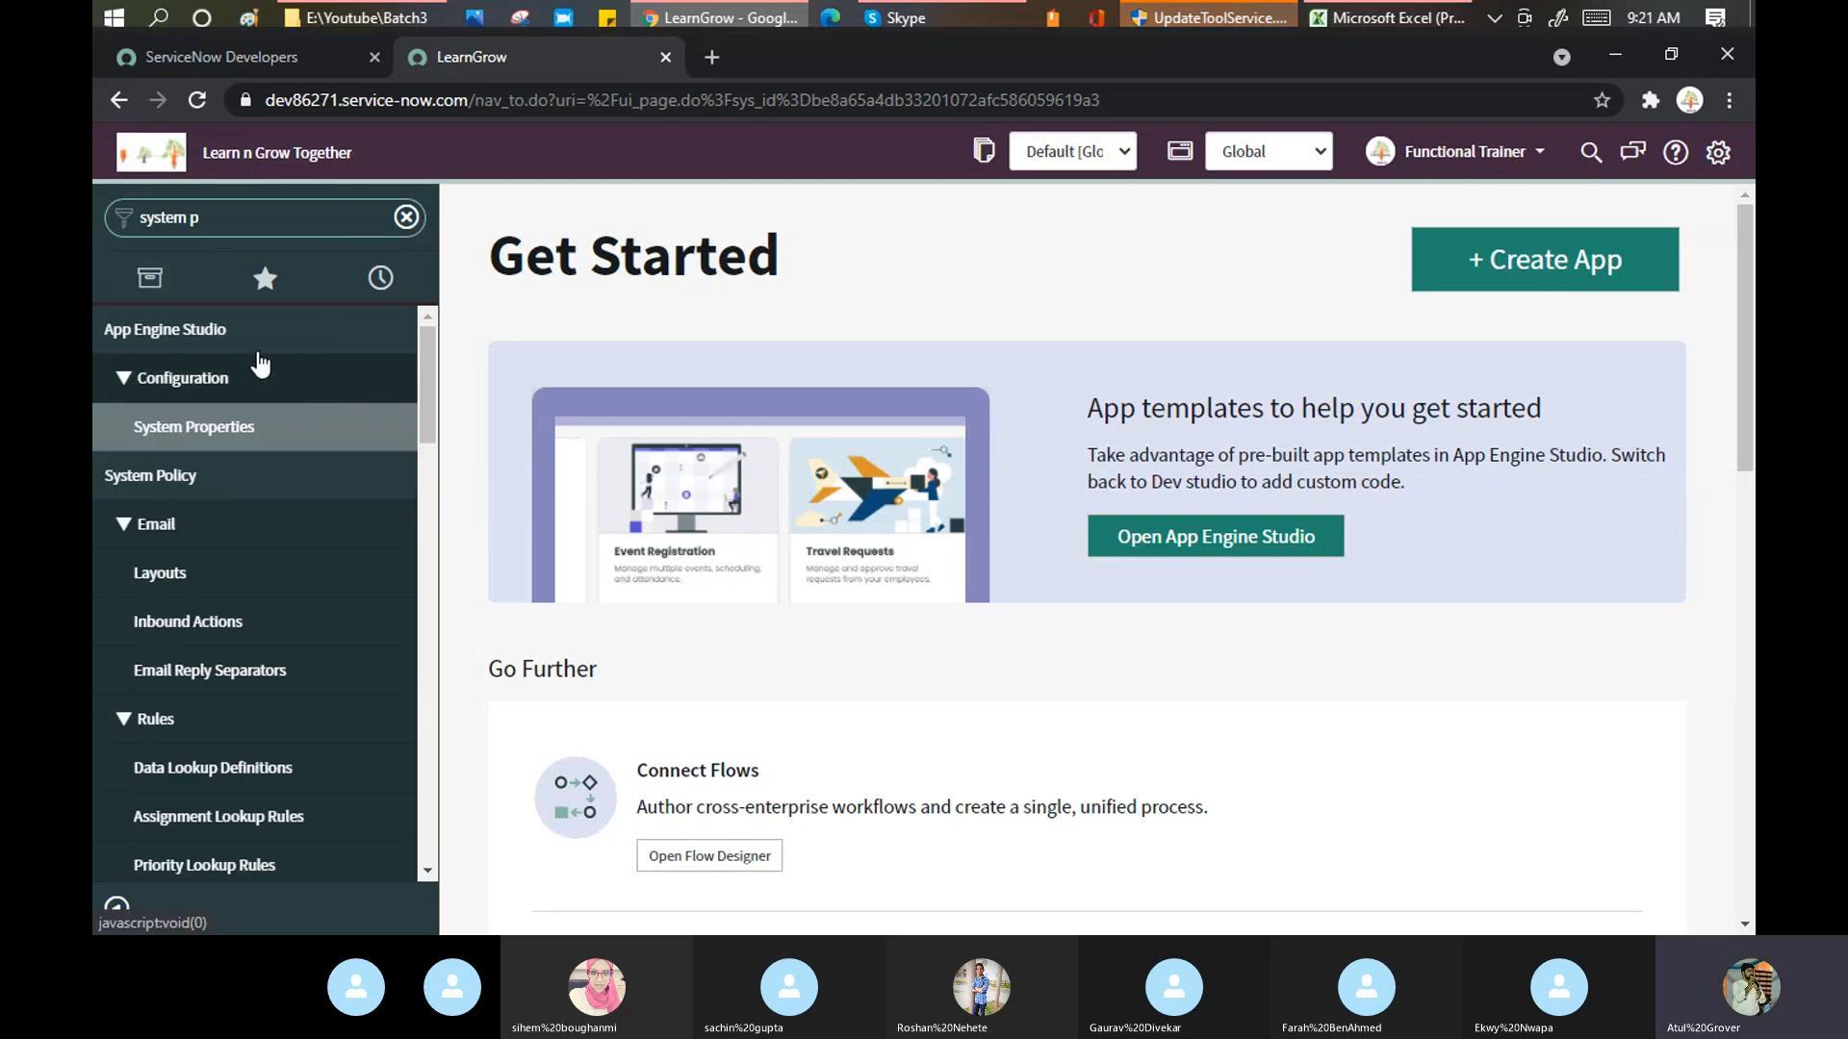
type("ro")
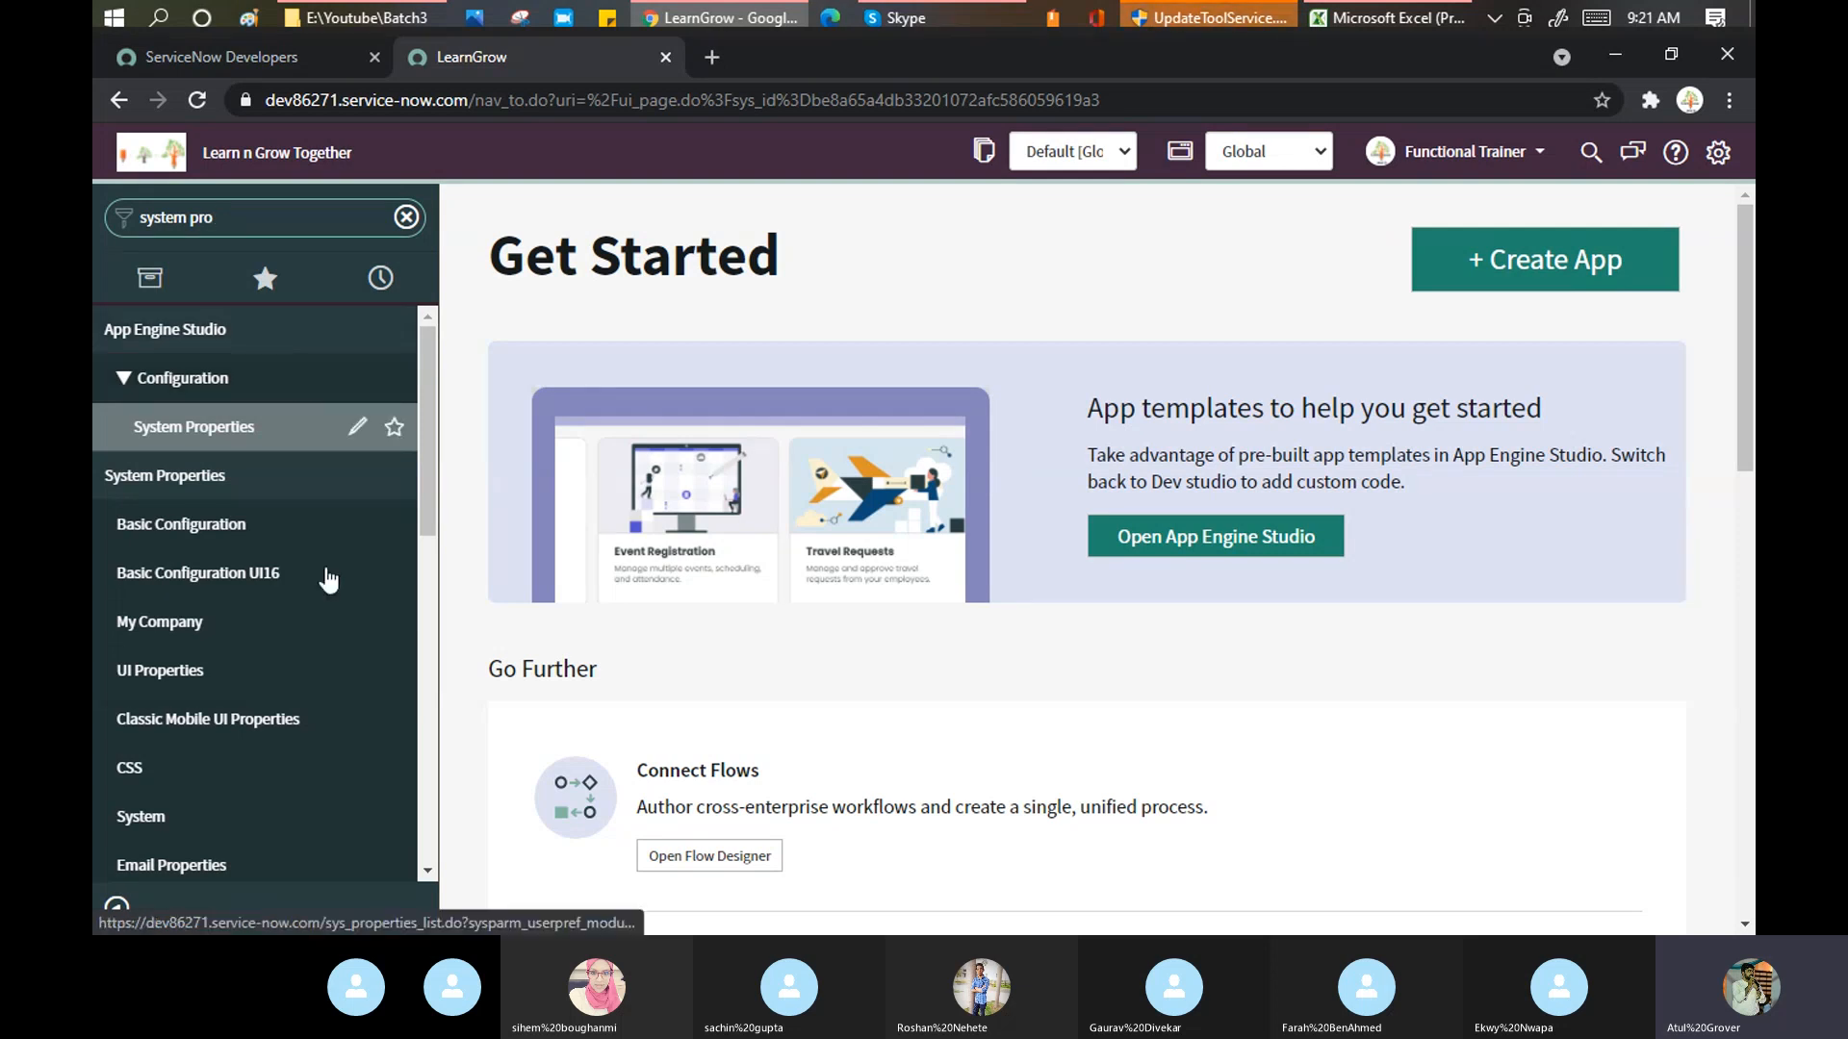
left_click(174, 532)
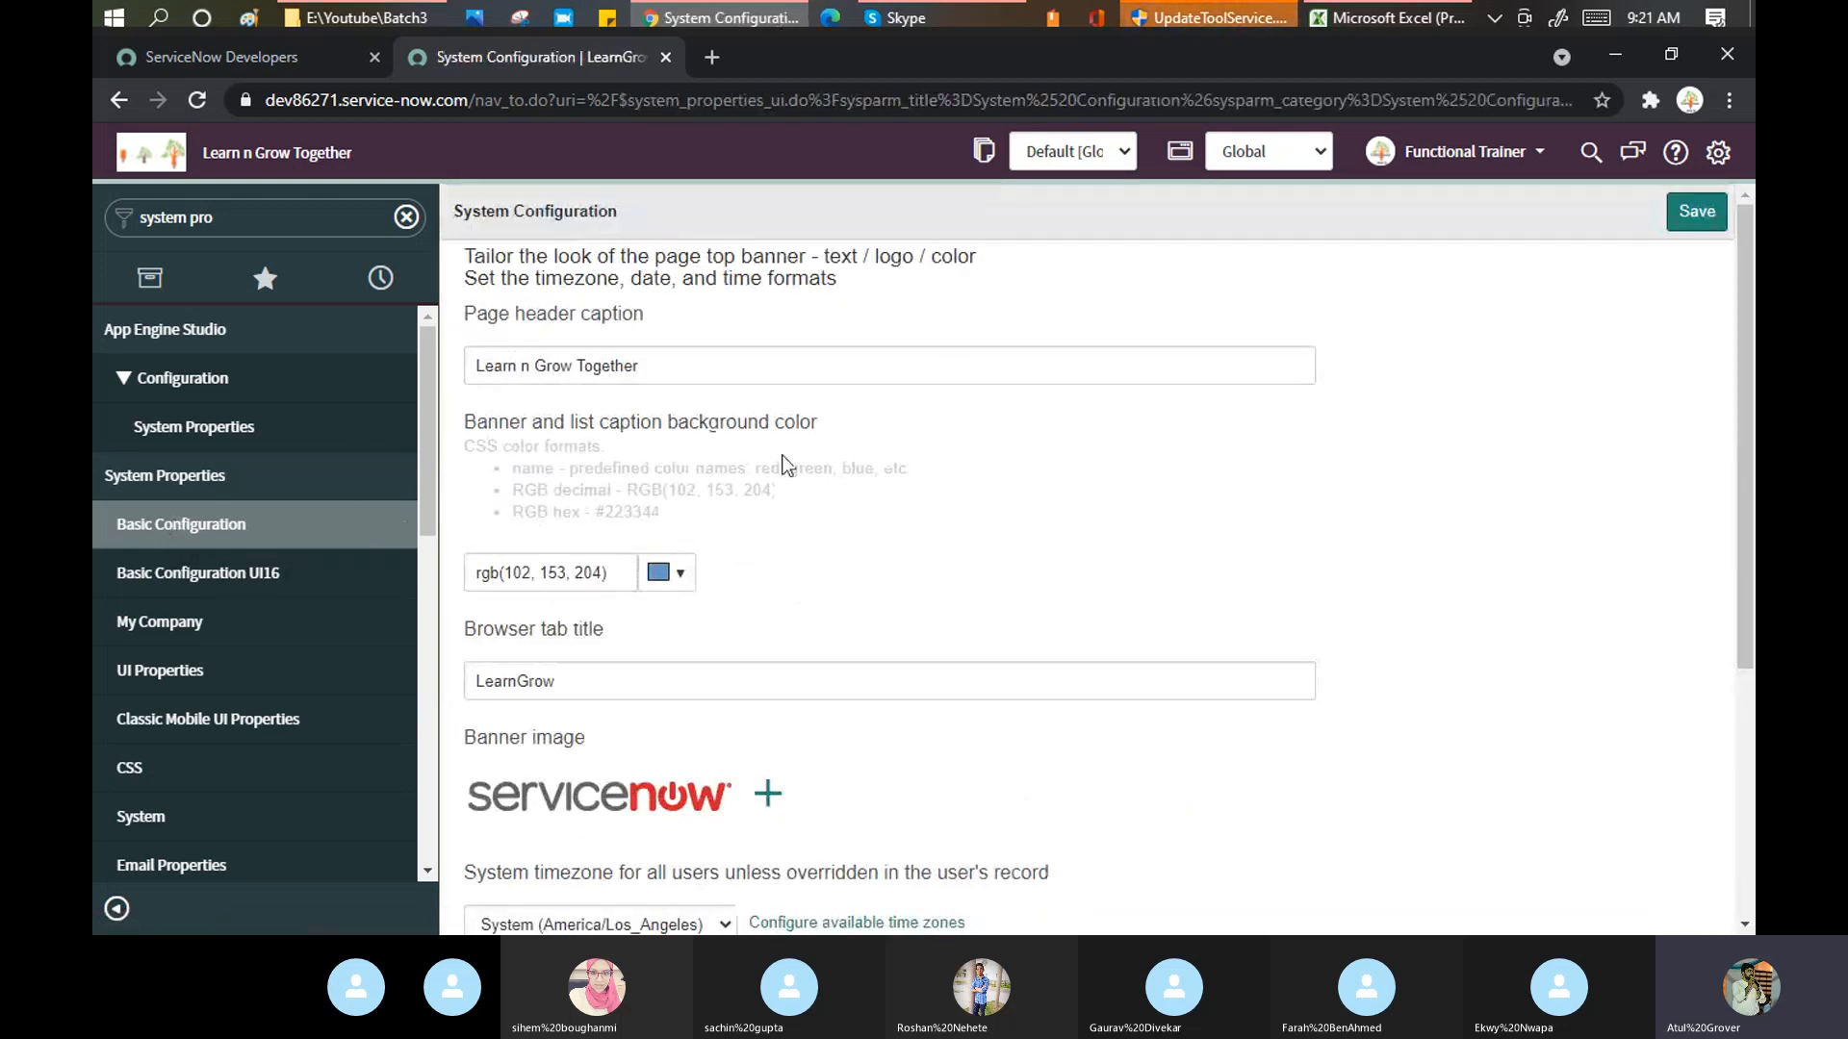
scroll(664, 376, "down", 4)
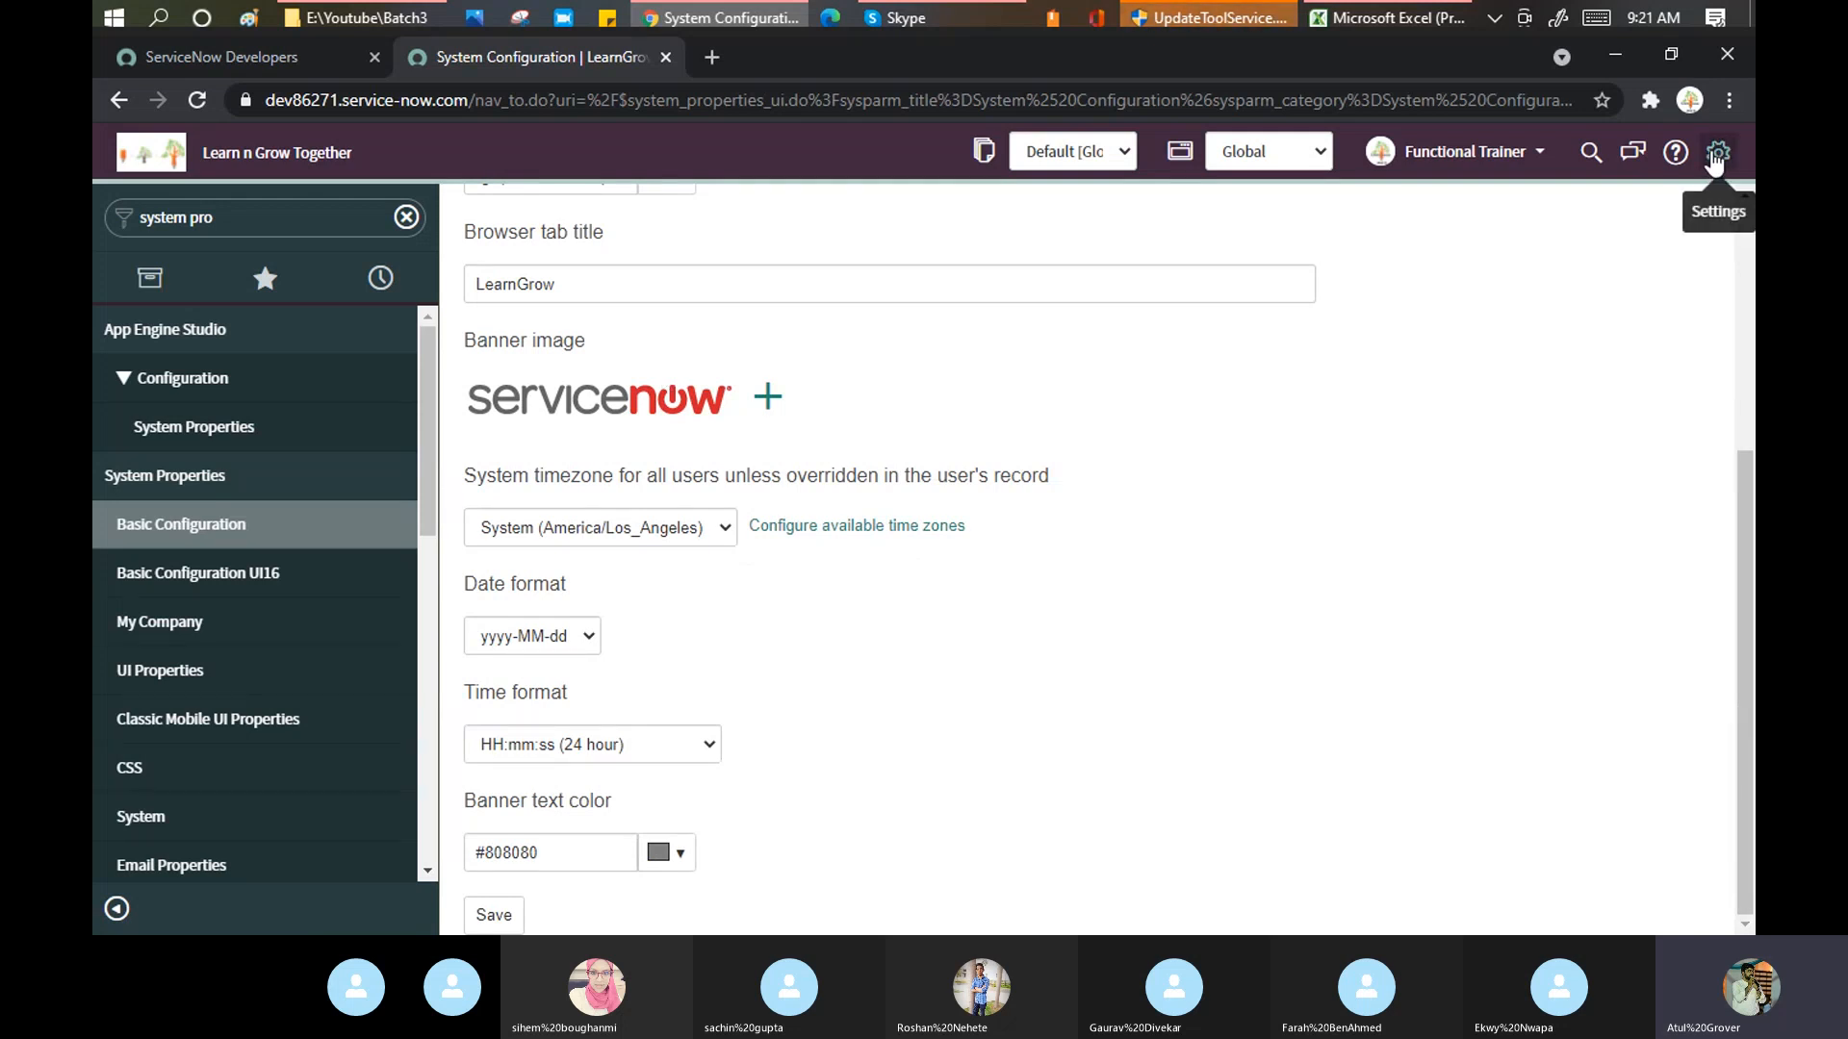
- Open the My Company record and compare its banner text with the caption in the page header
scroll(240, 452, "down", 1)
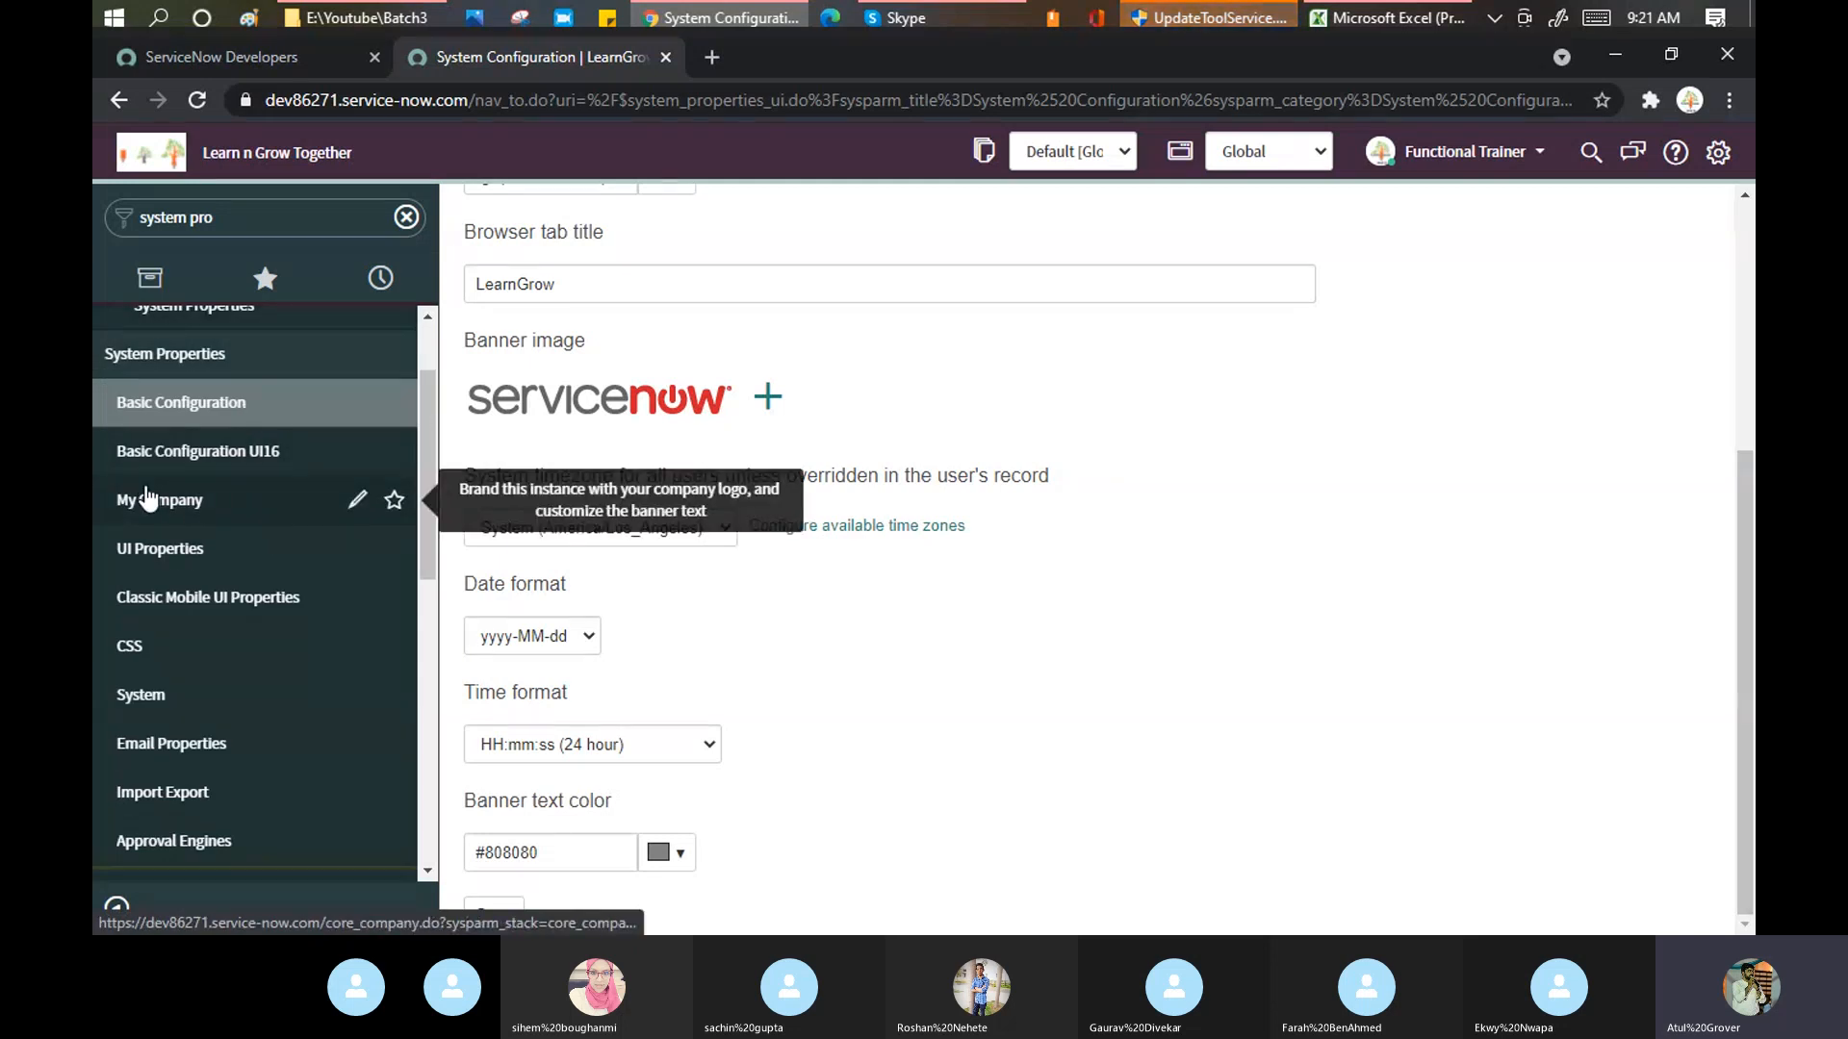
left_click(147, 496)
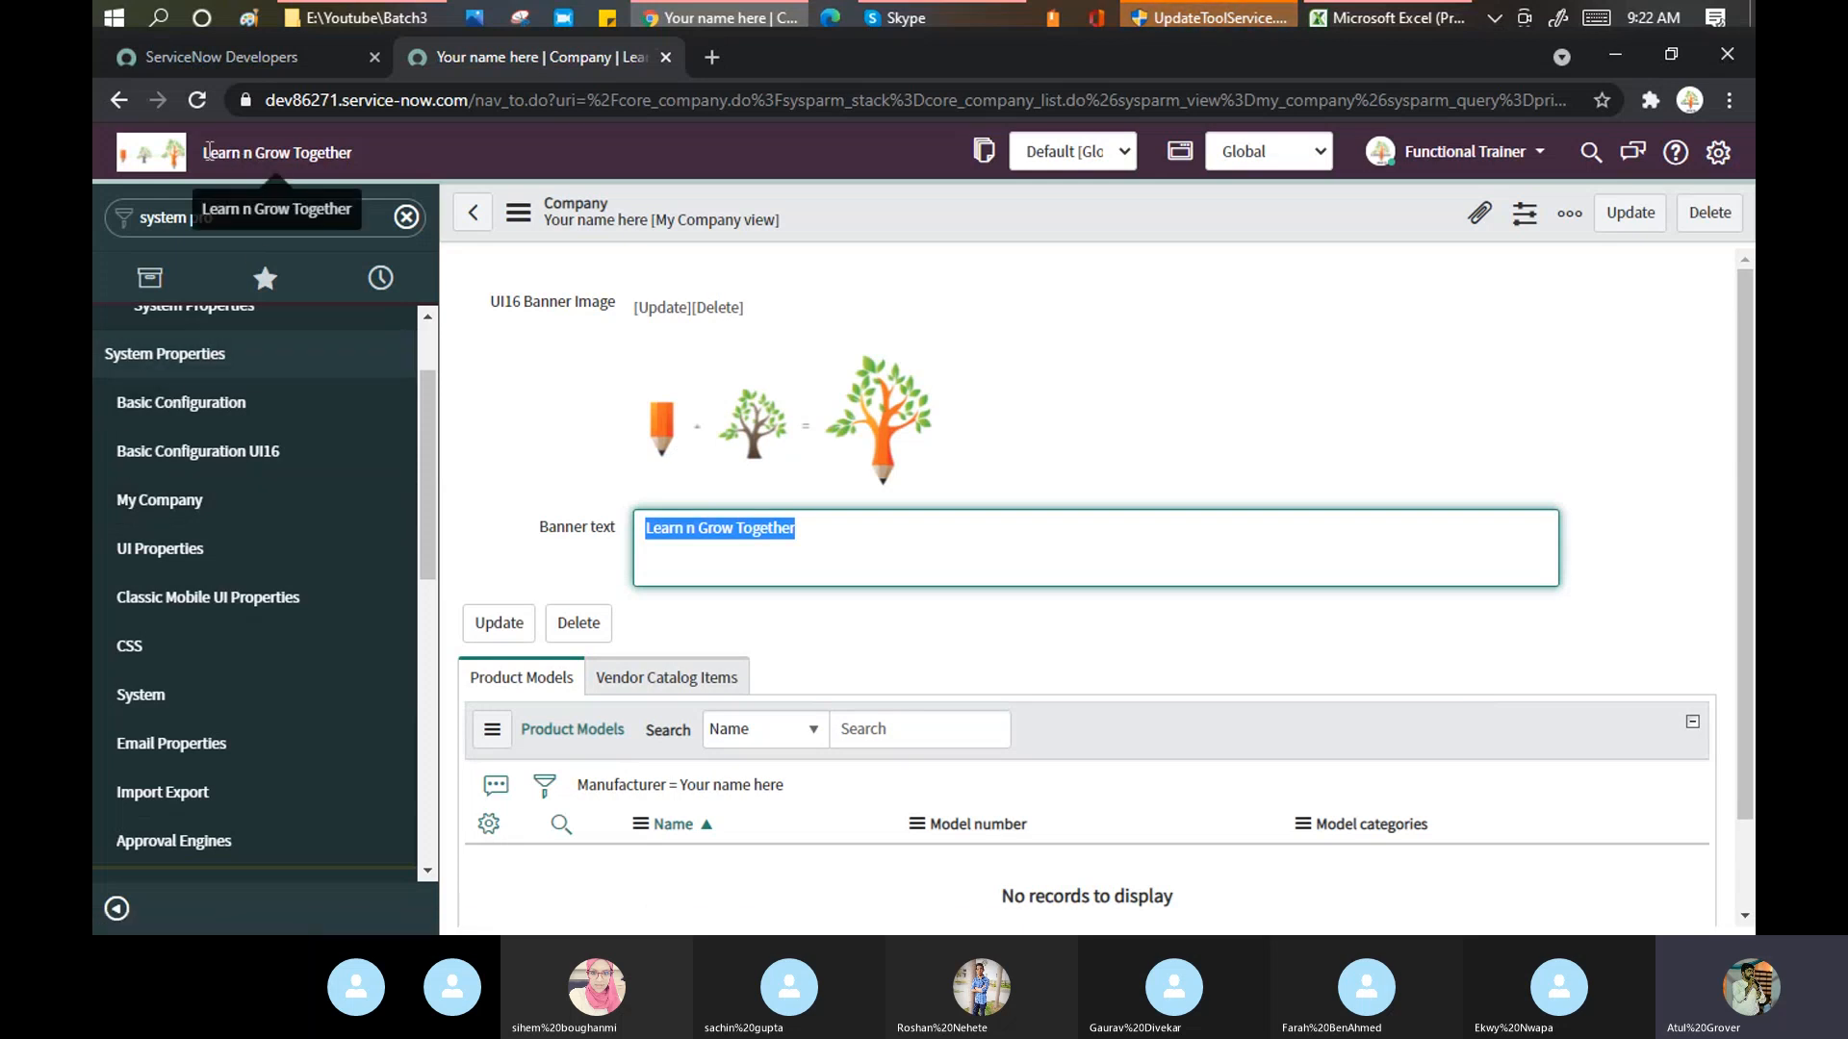
left_click_drag(204, 154, 356, 154)
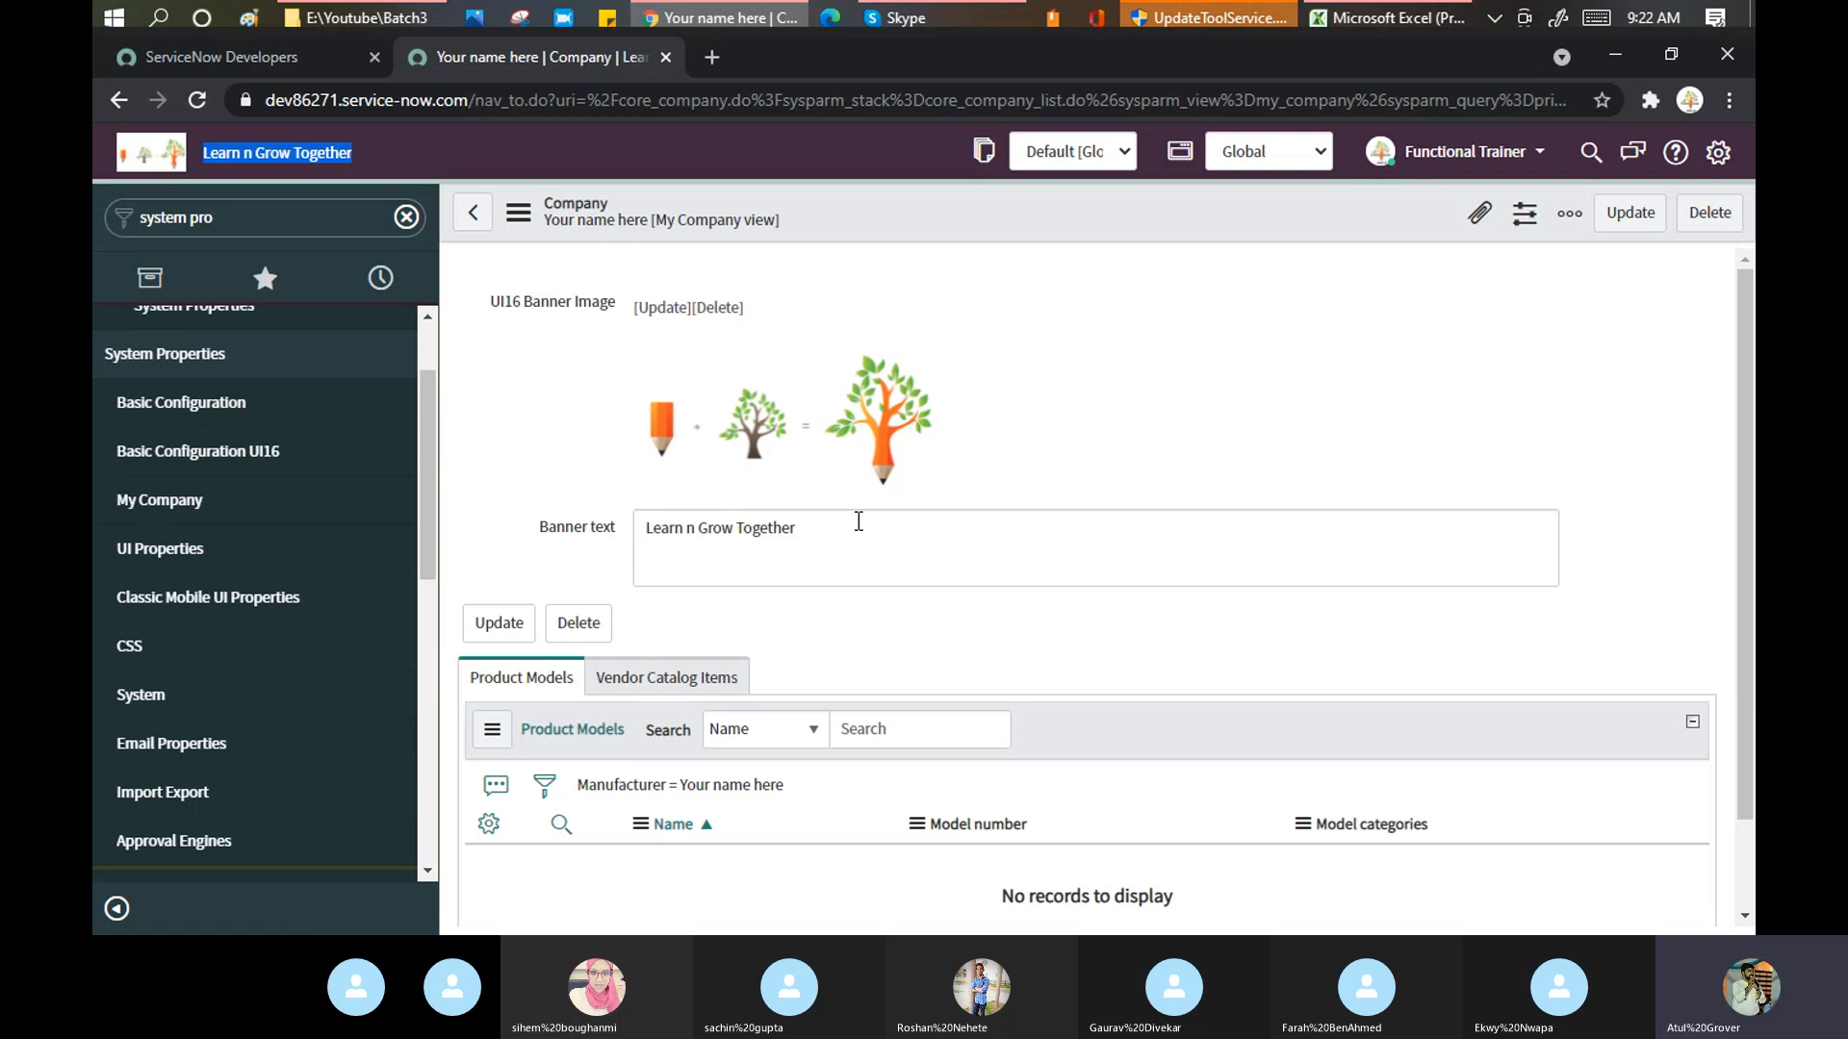
triple_click(664, 535)
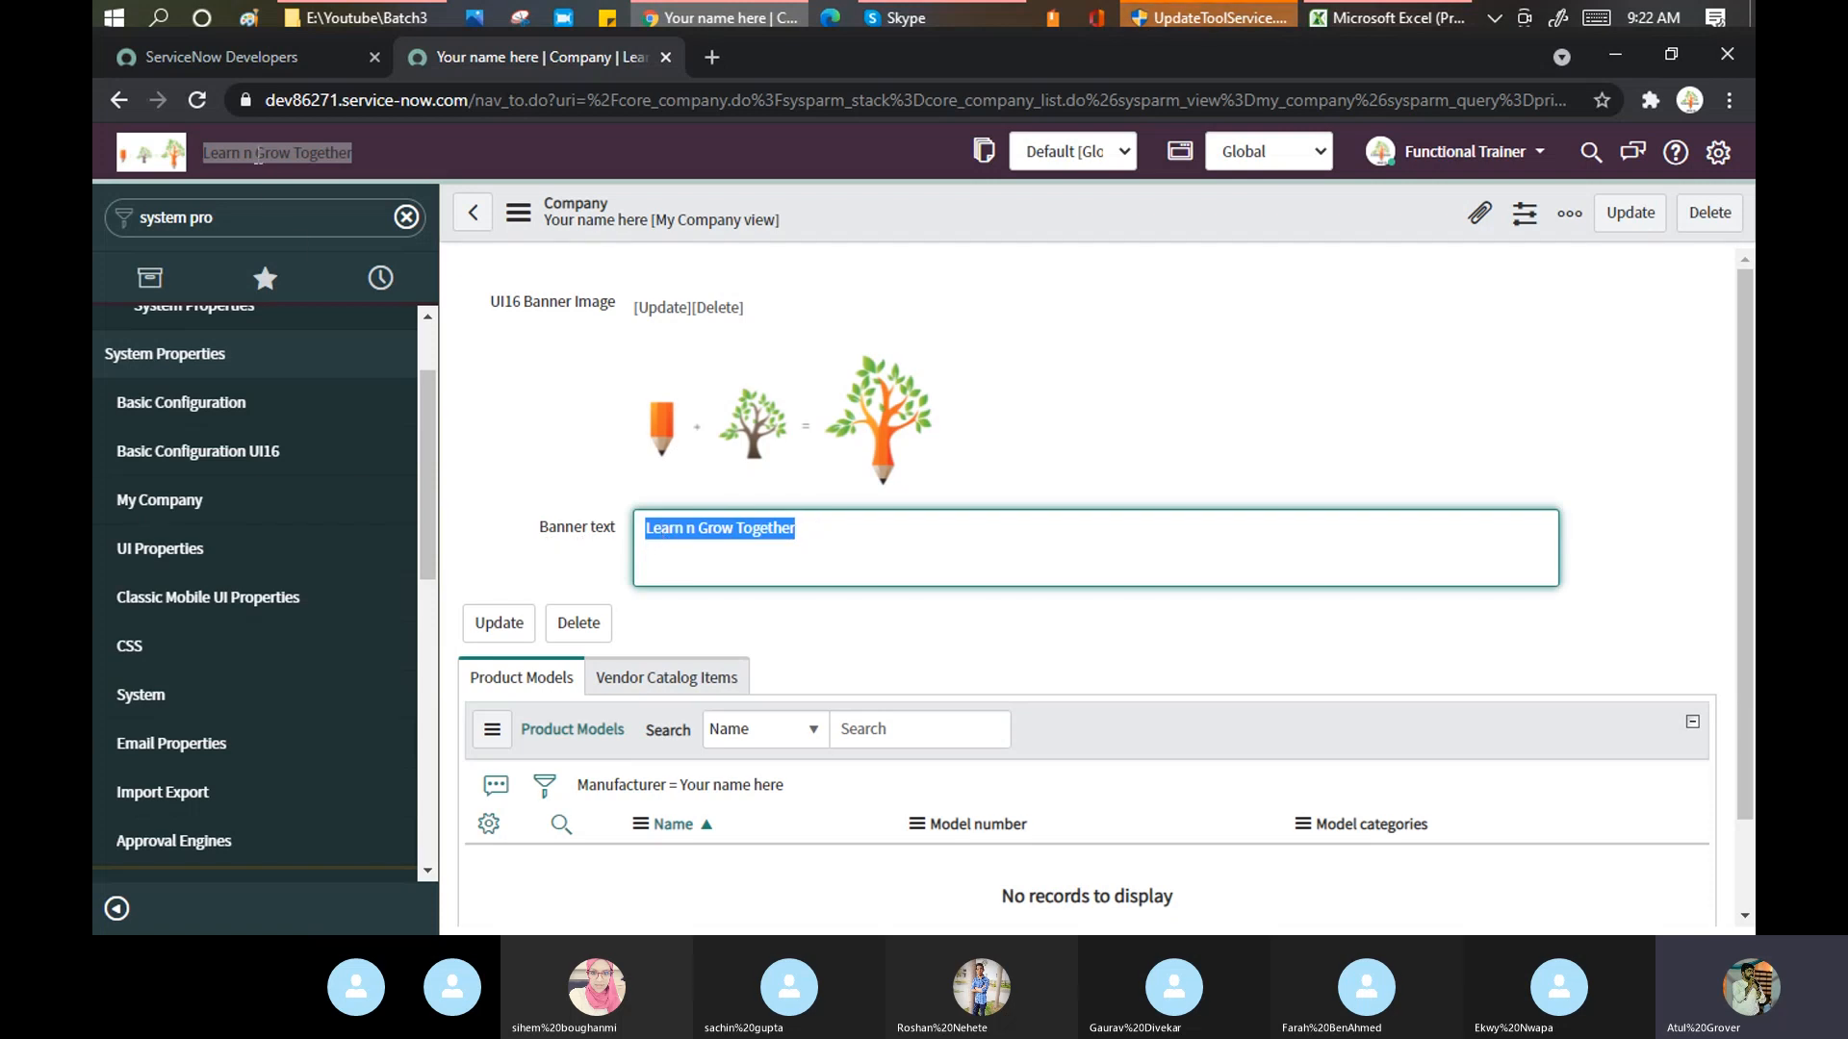
left_click(870, 550)
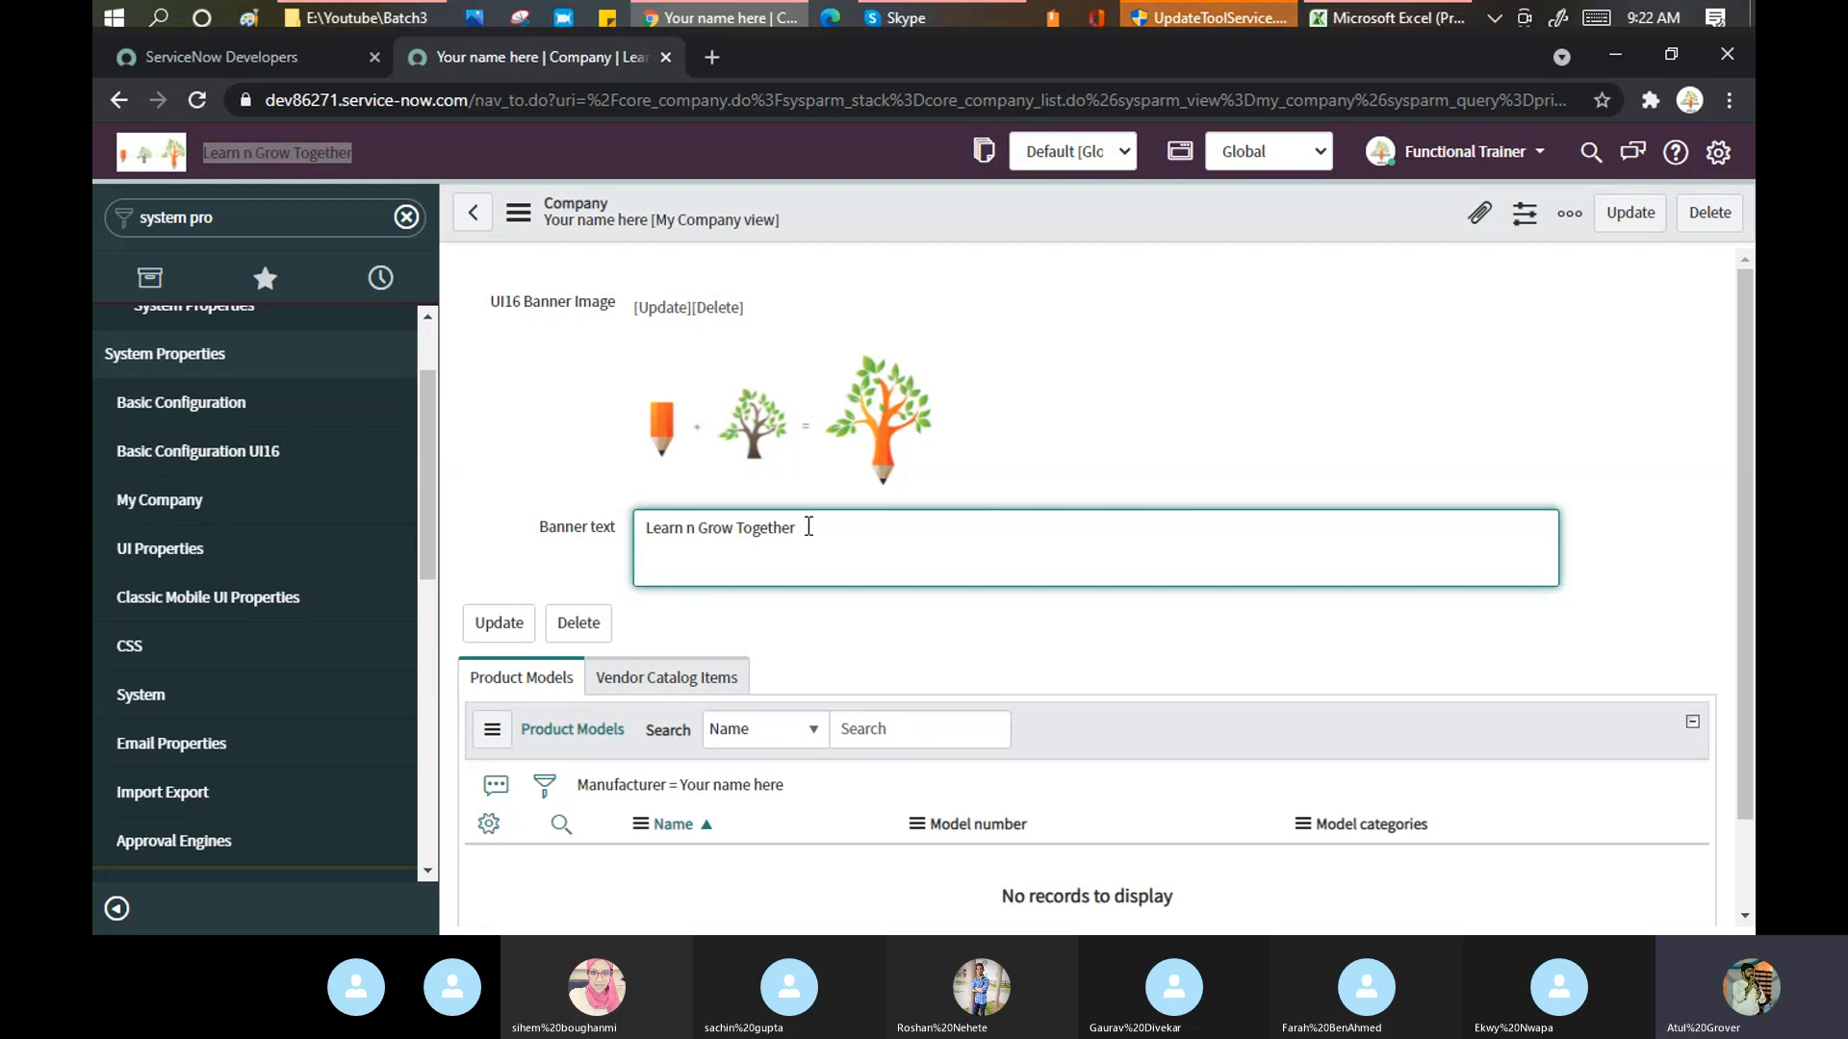
- Change the company's banner text to LearnGrow, save the record, and reload the page to check the header
left_click_drag(806, 527, 517, 503)
type("learn")
key("BackSpace")
key("BackSpace")
key("BackSpace")
key("BackSpace")
key("BackSpace")
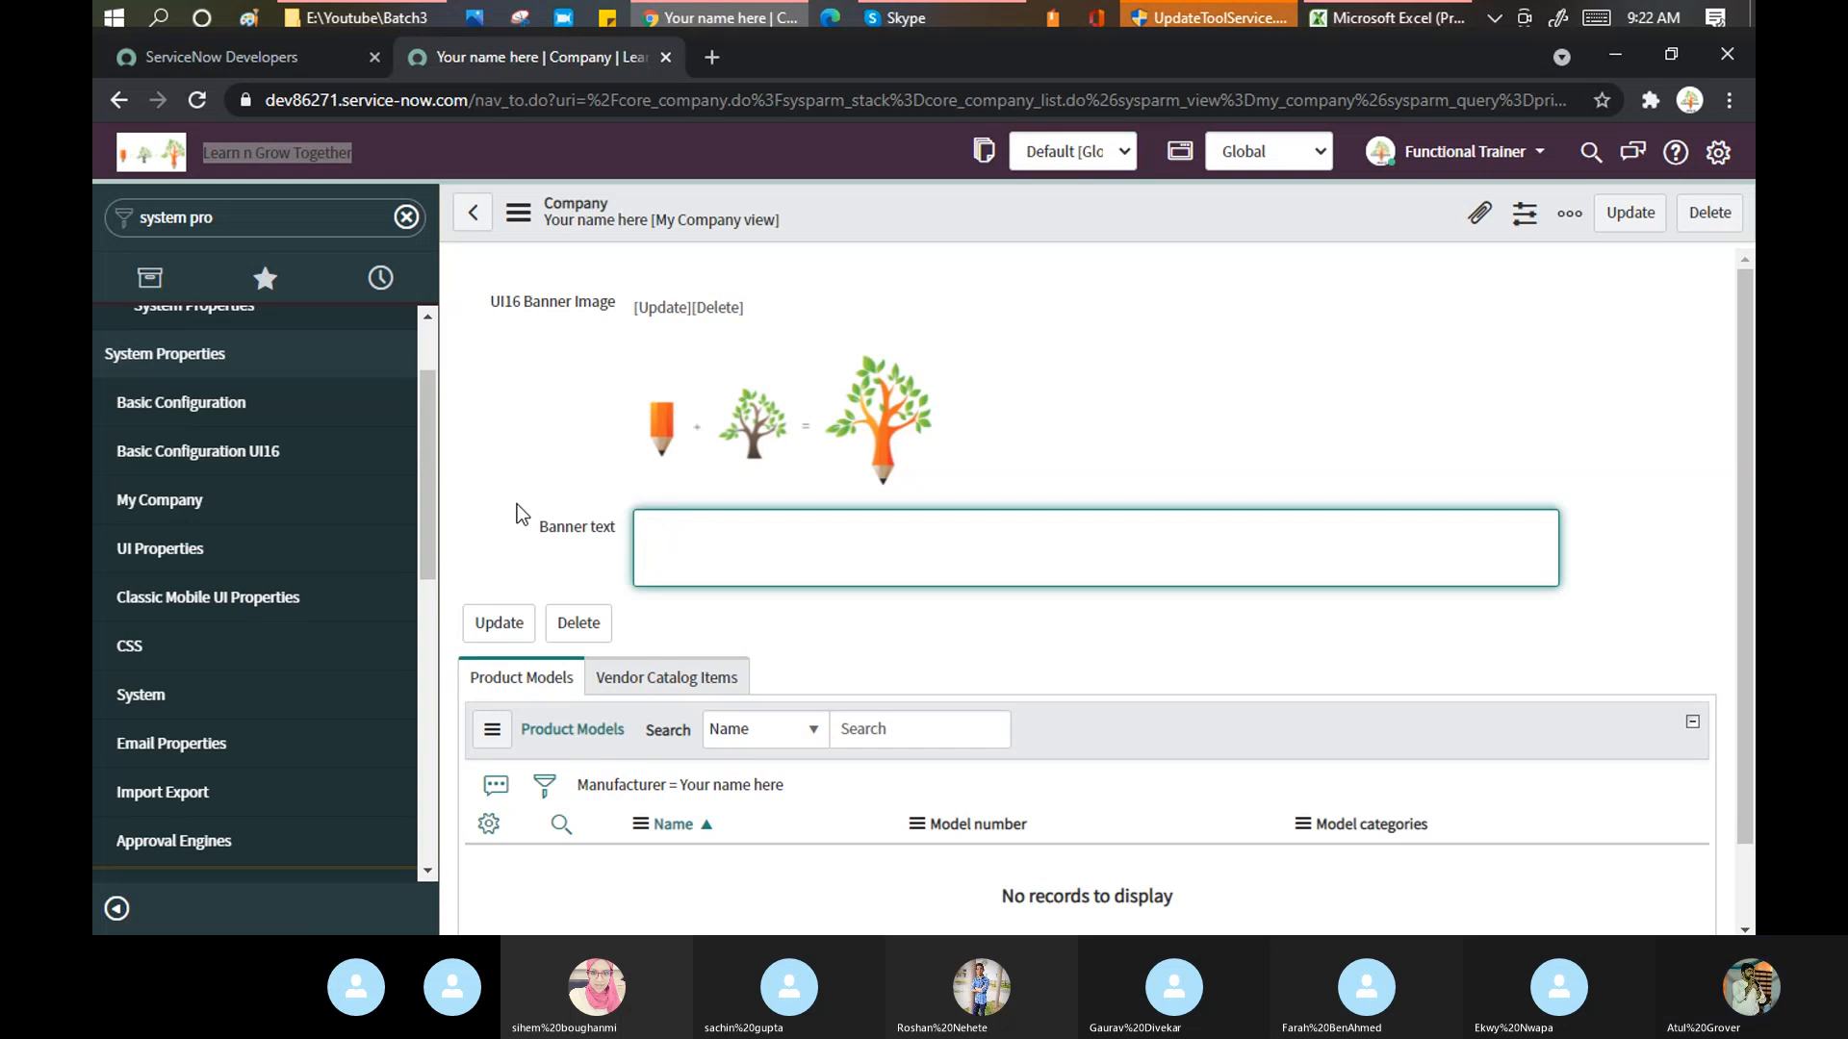
type("LearnGrow")
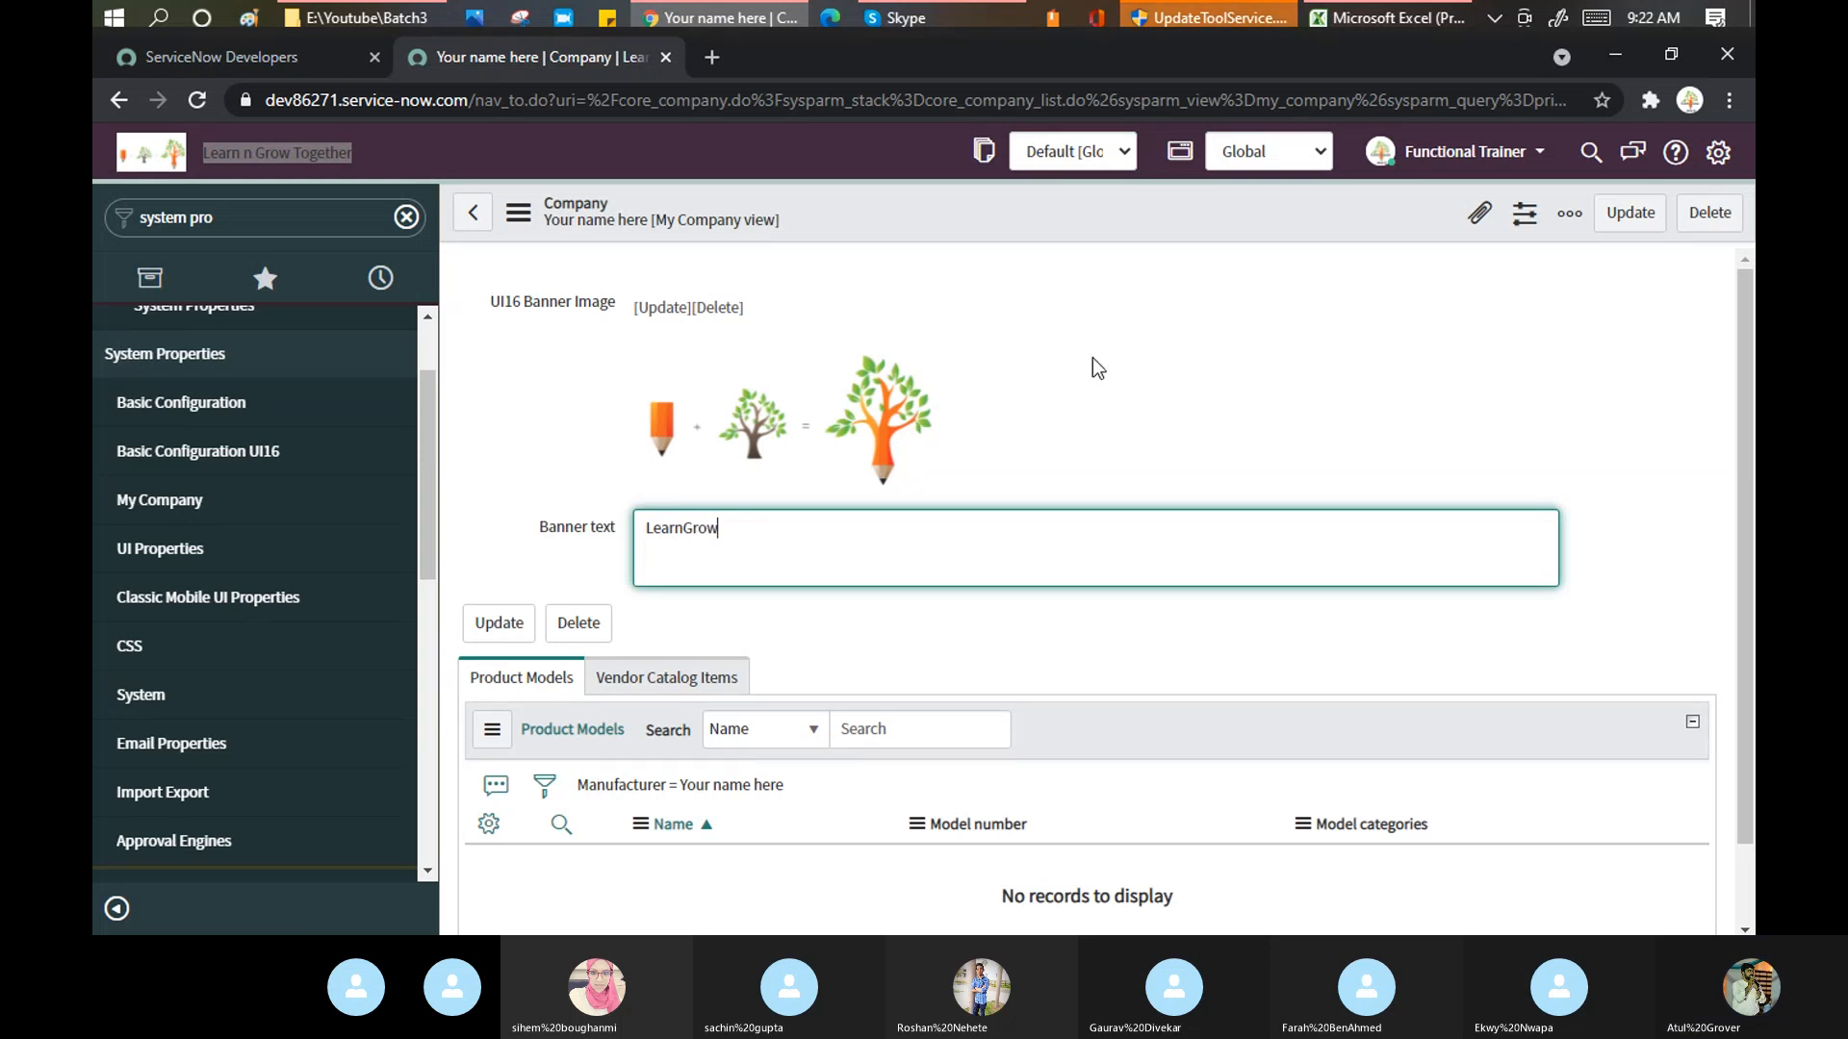
left_click(1158, 306)
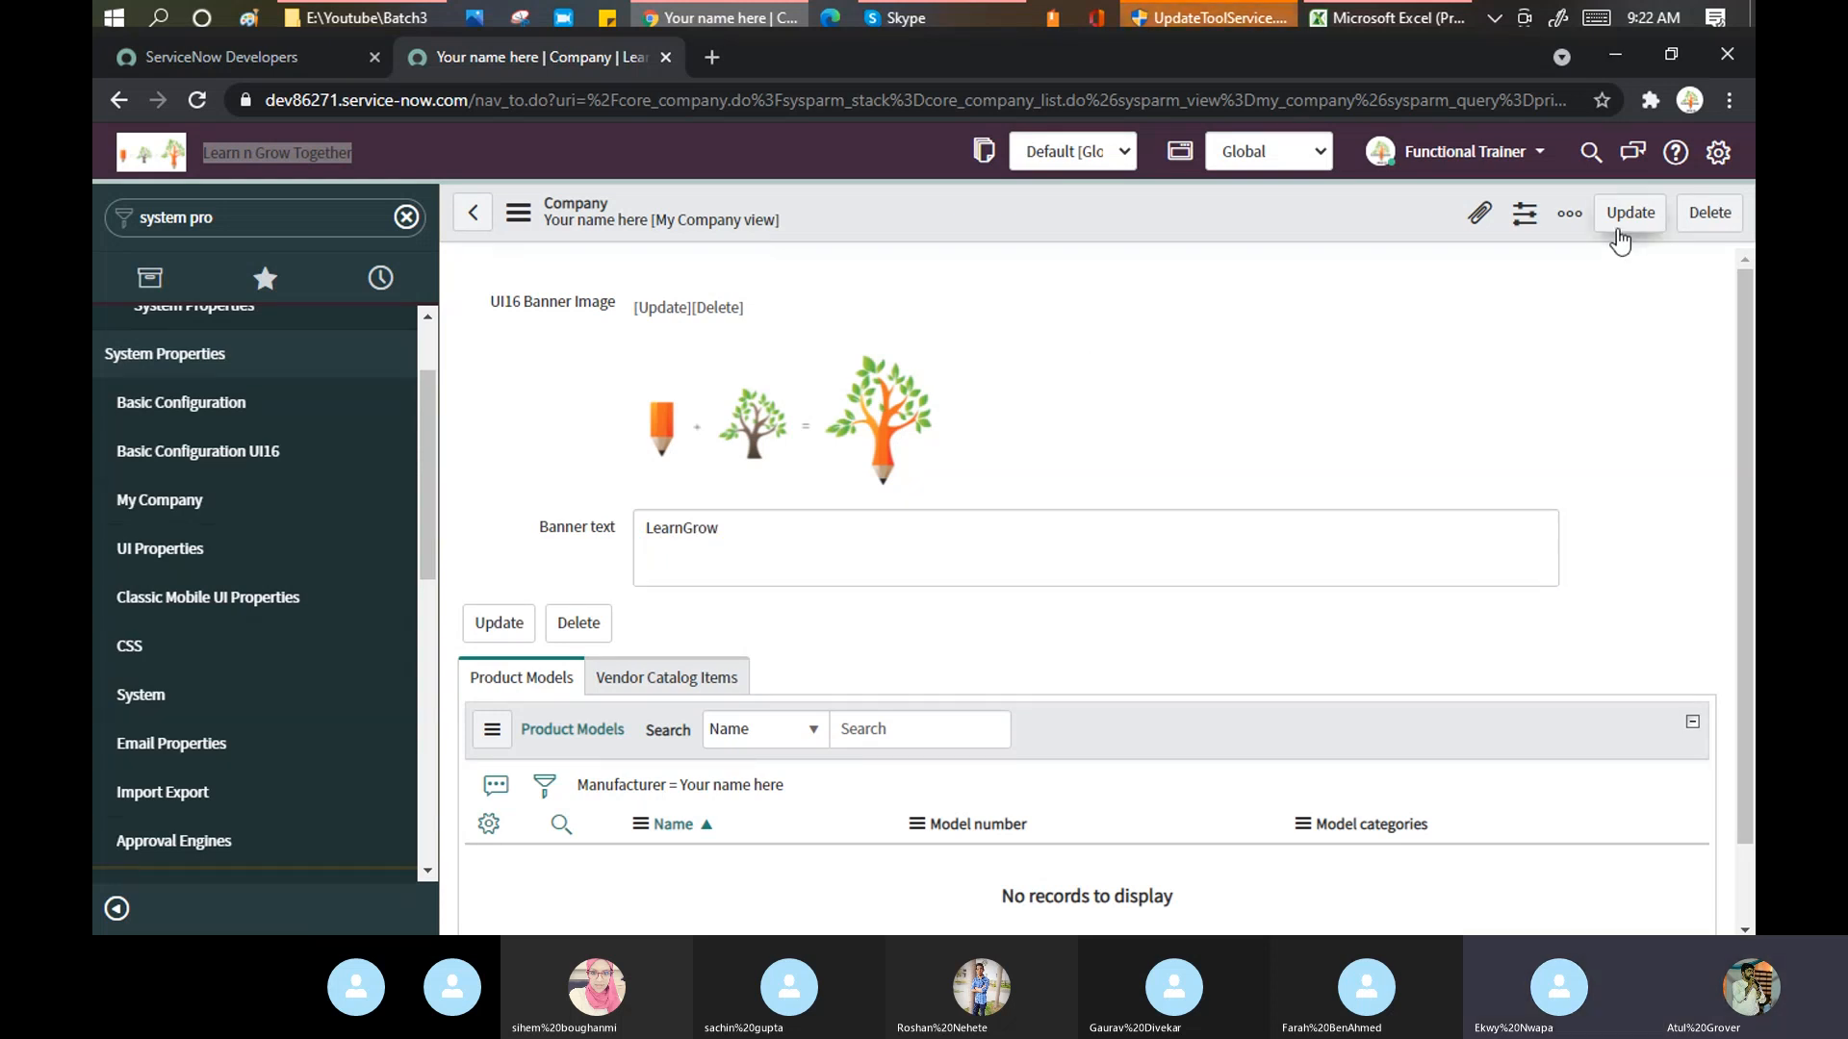
right_click(1235, 199)
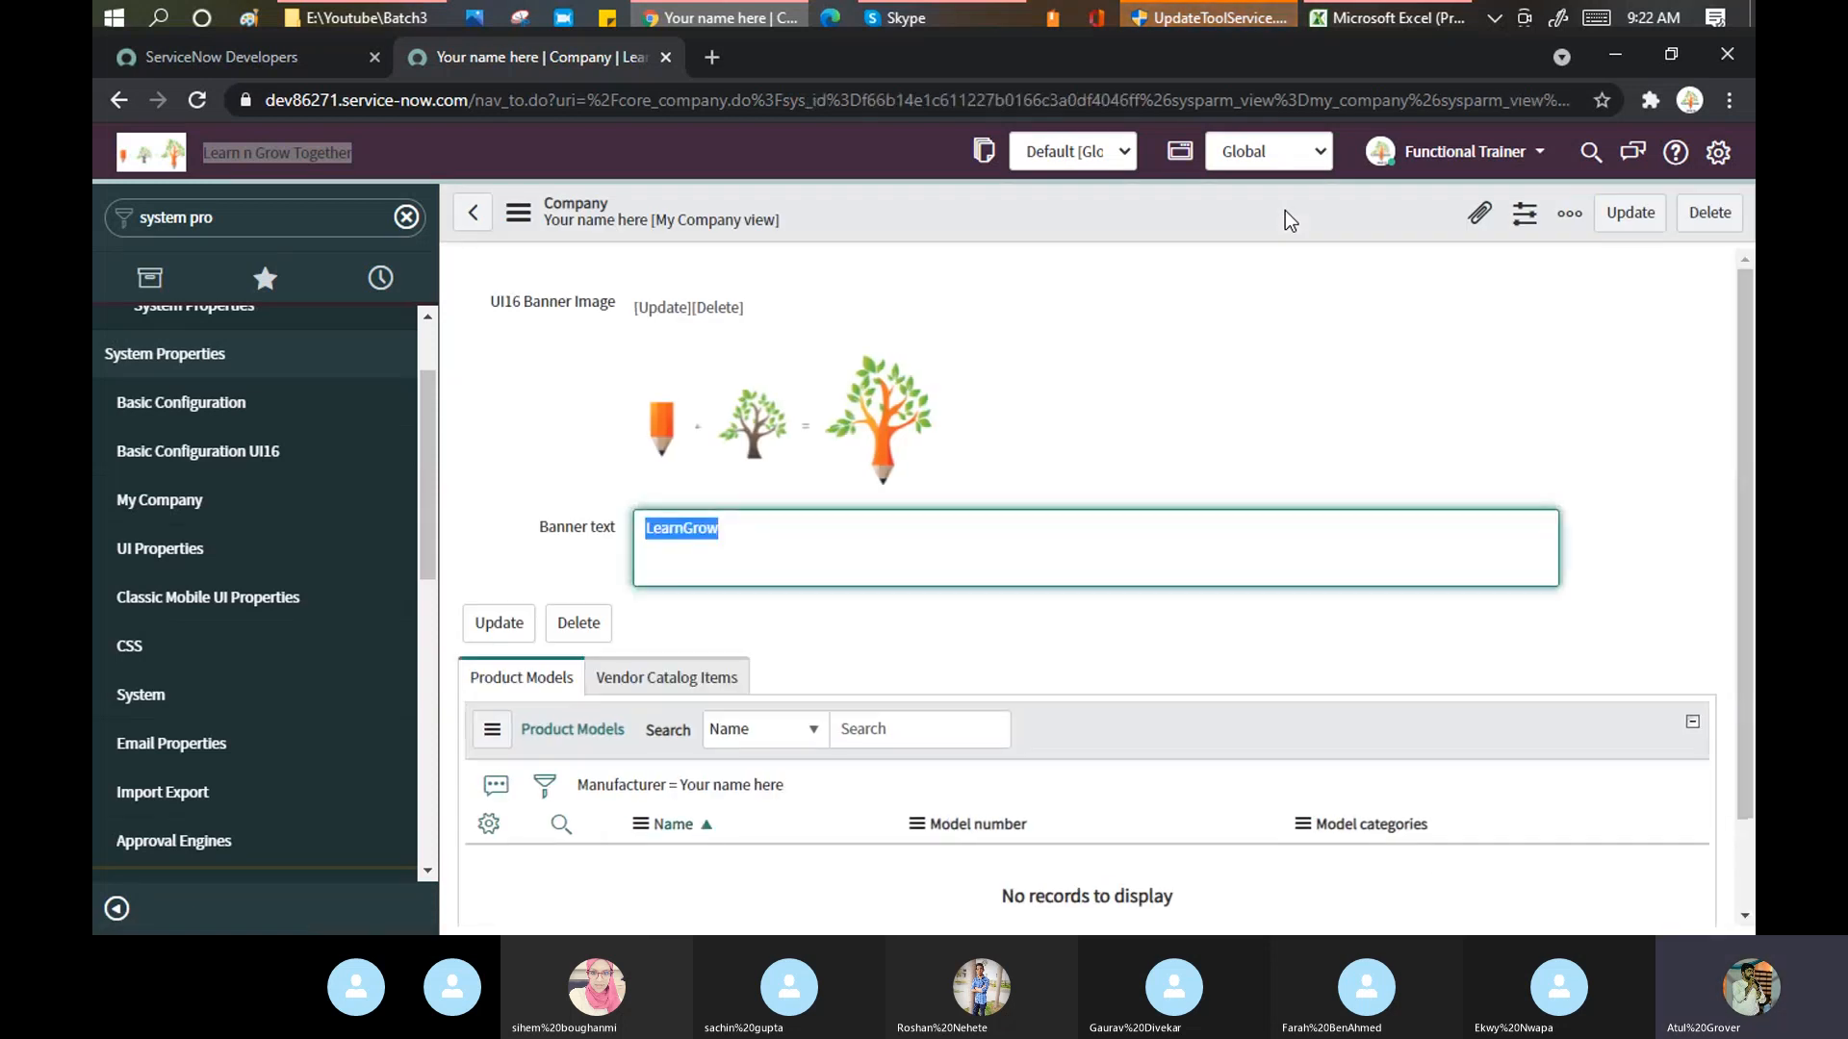
left_click(195, 97)
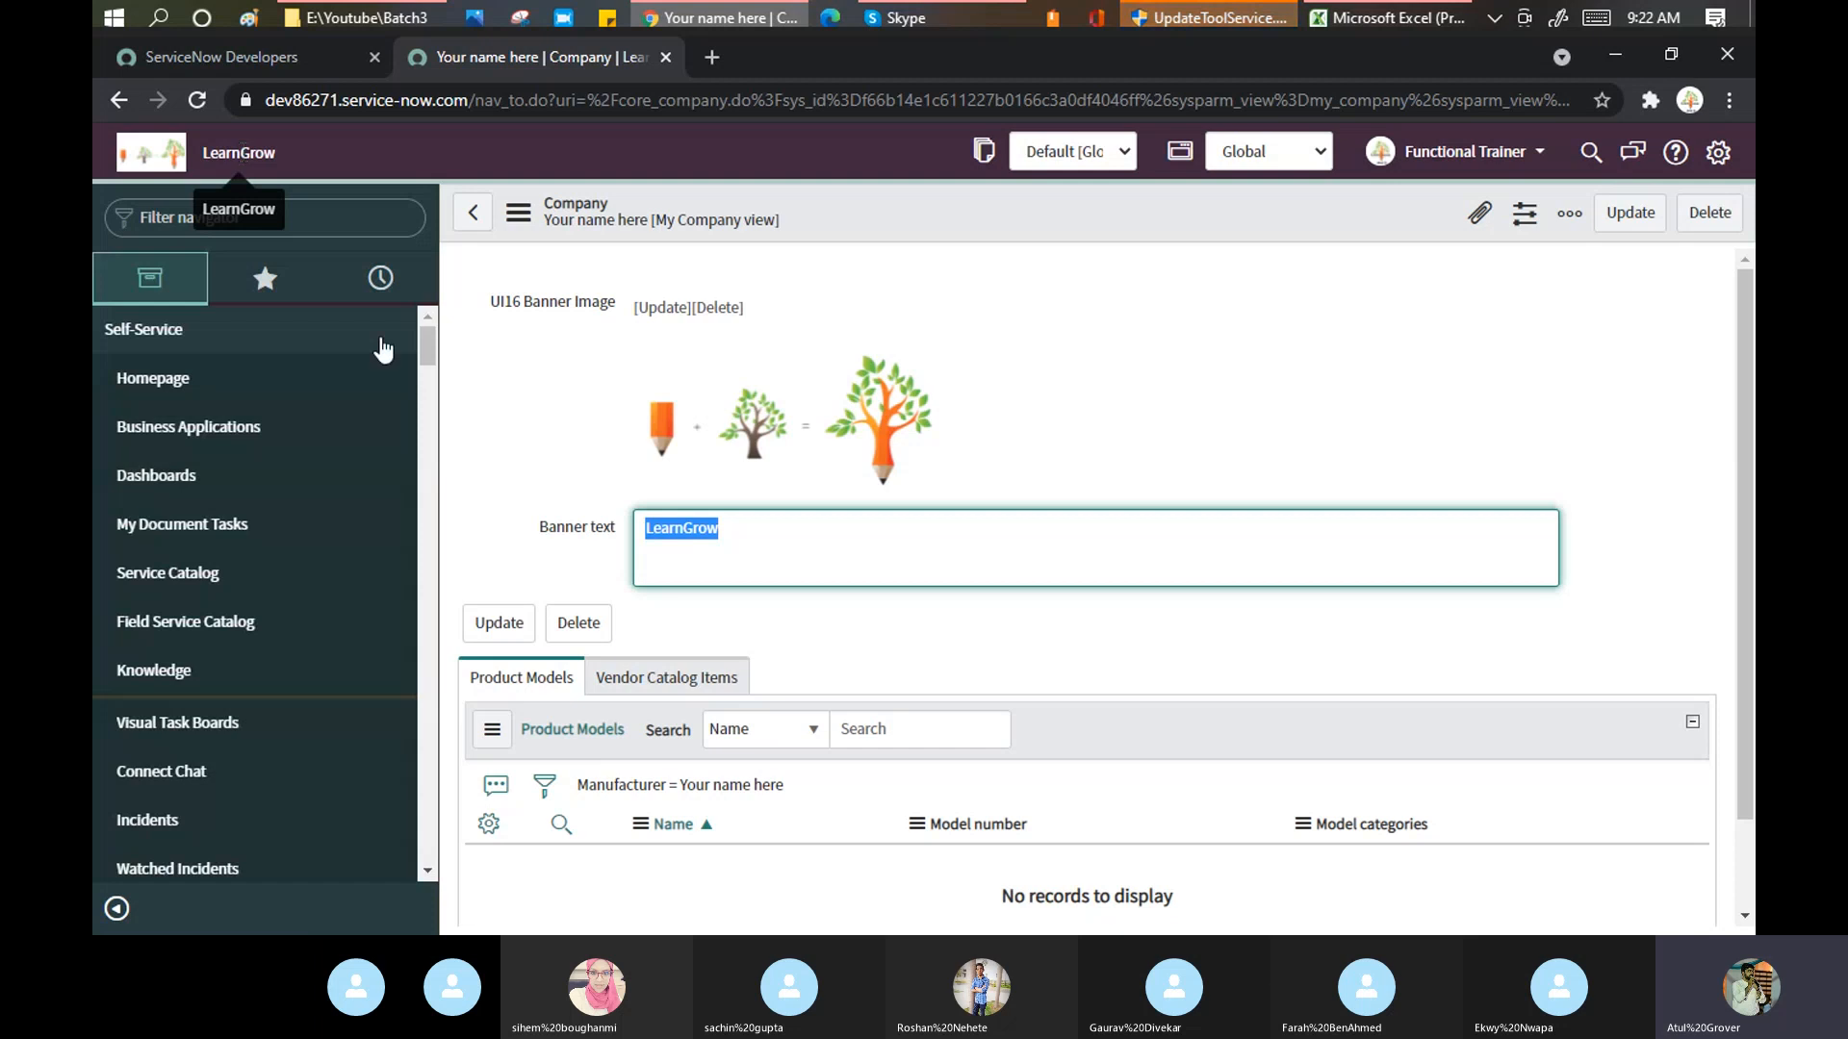
- Set the company's banner text back to "Learn n Grow Together" and save the record
type("Learn")
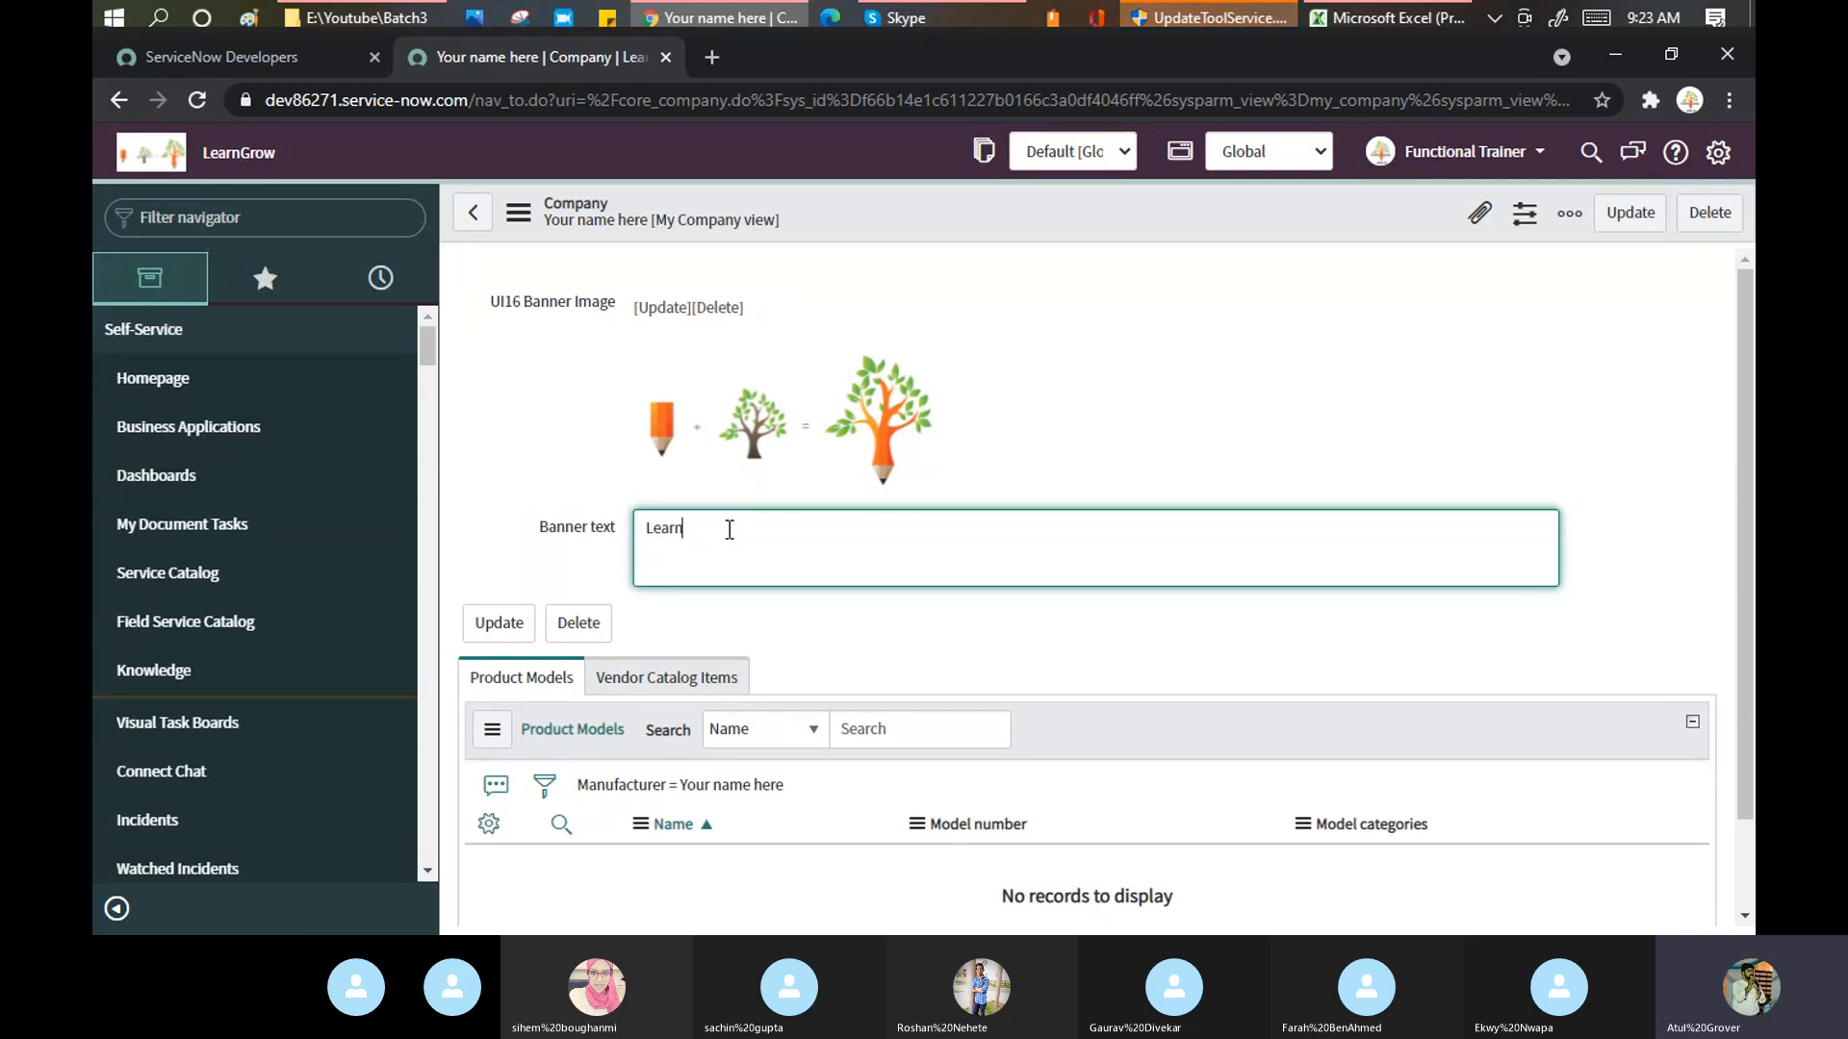
type(" n Grw")
key("BackSpace")
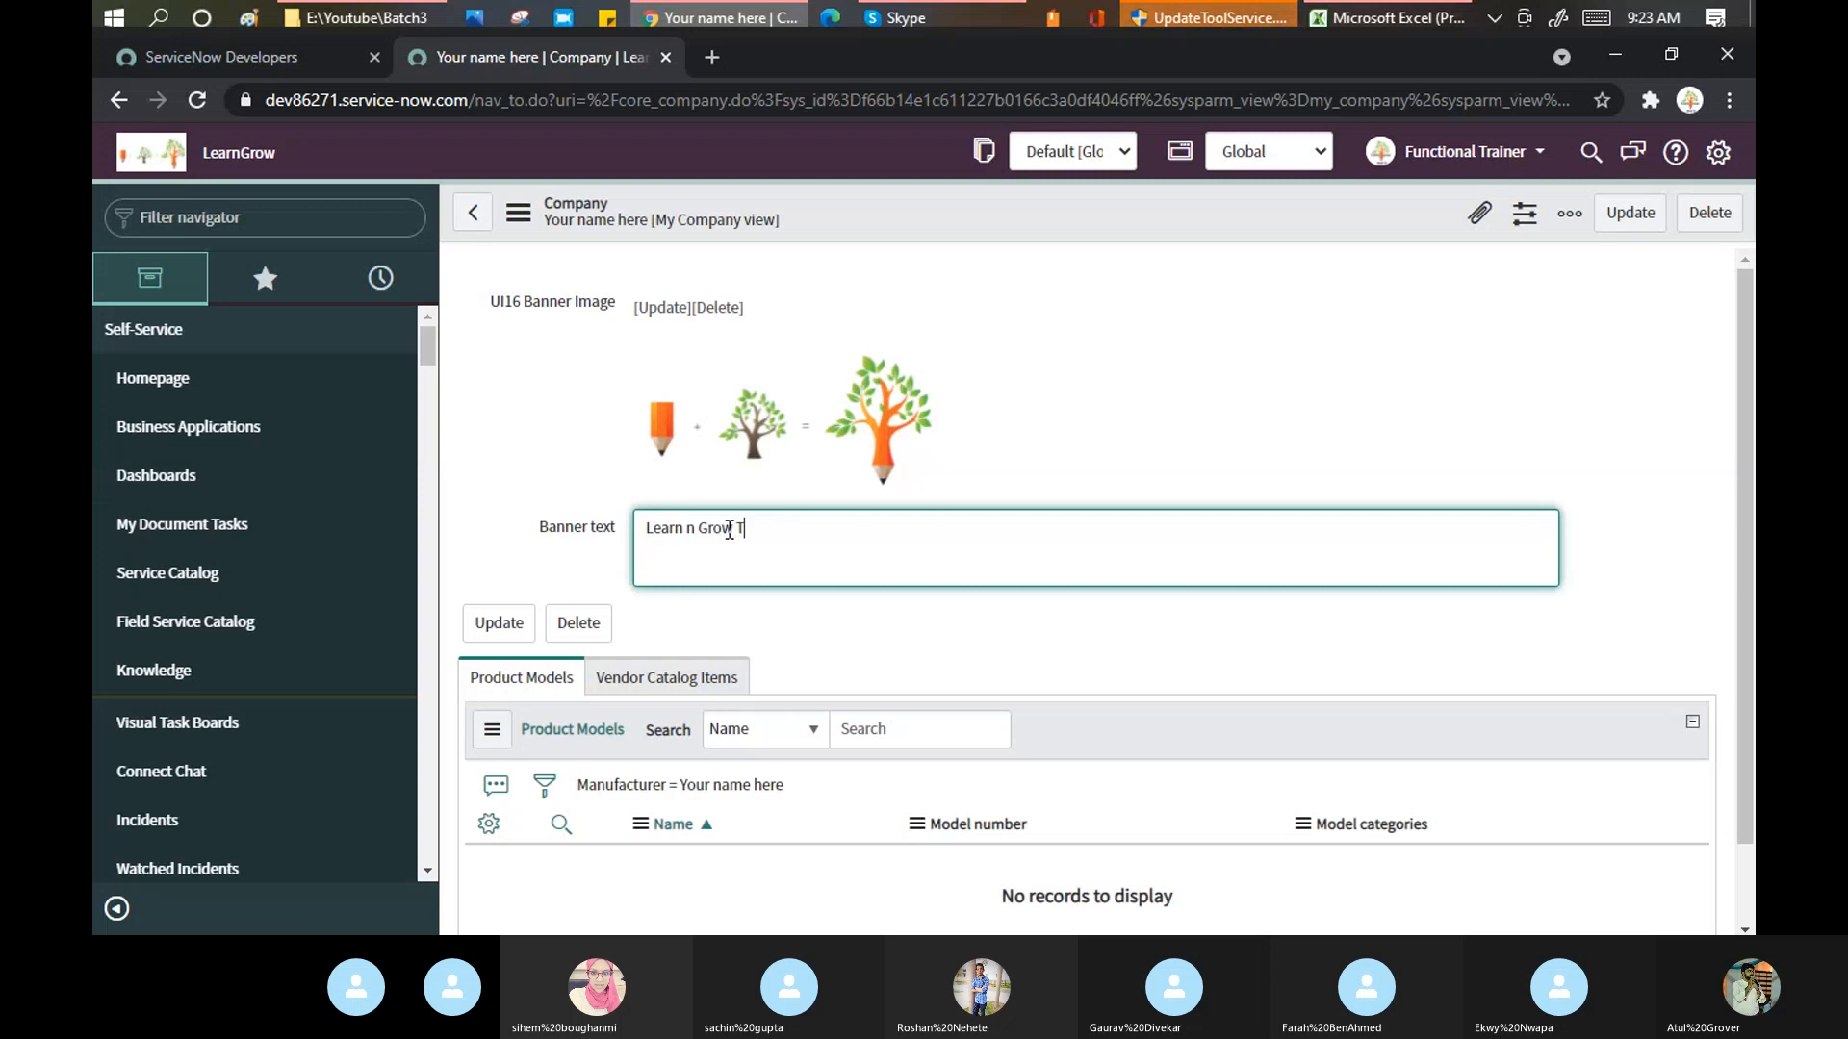
type("ow Together")
right_click(1252, 220)
left_click(1269, 227)
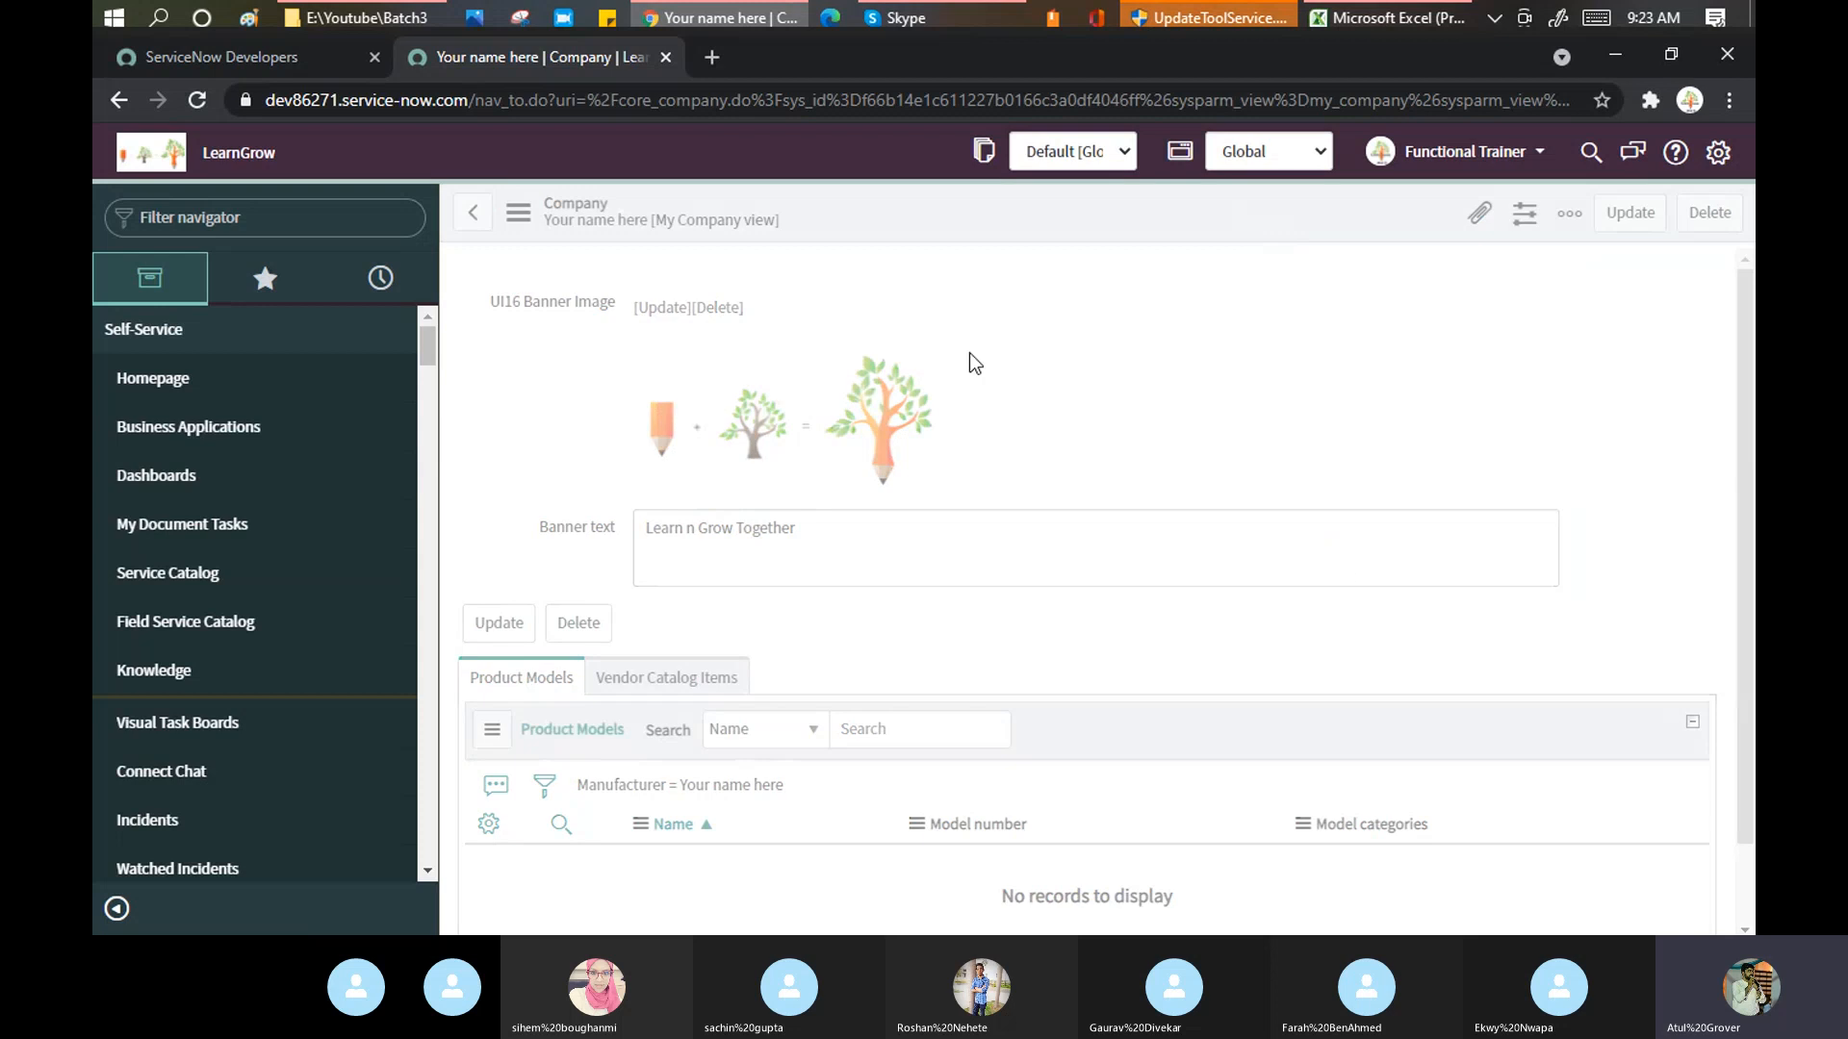
- Filter the navigator for "system pr" and open UI Properties, discarding the stray unsaved banner text
left_click(227, 213)
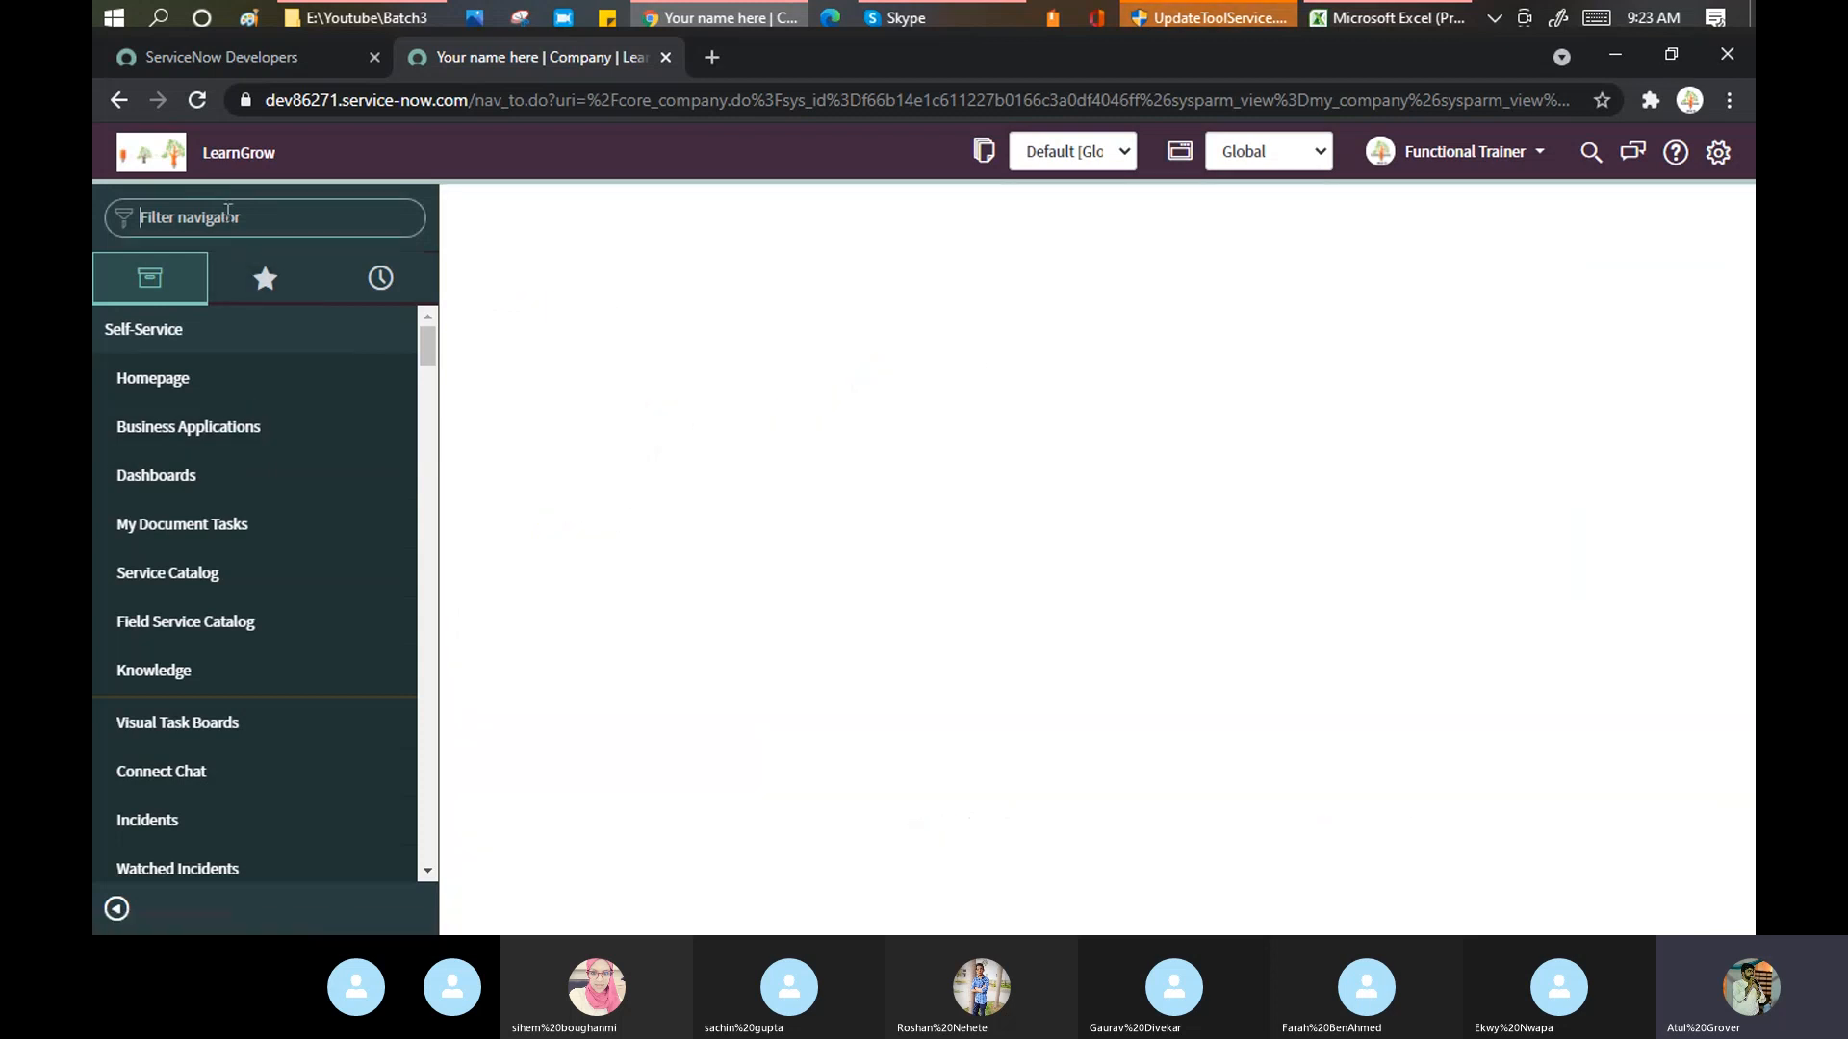
type("sye")
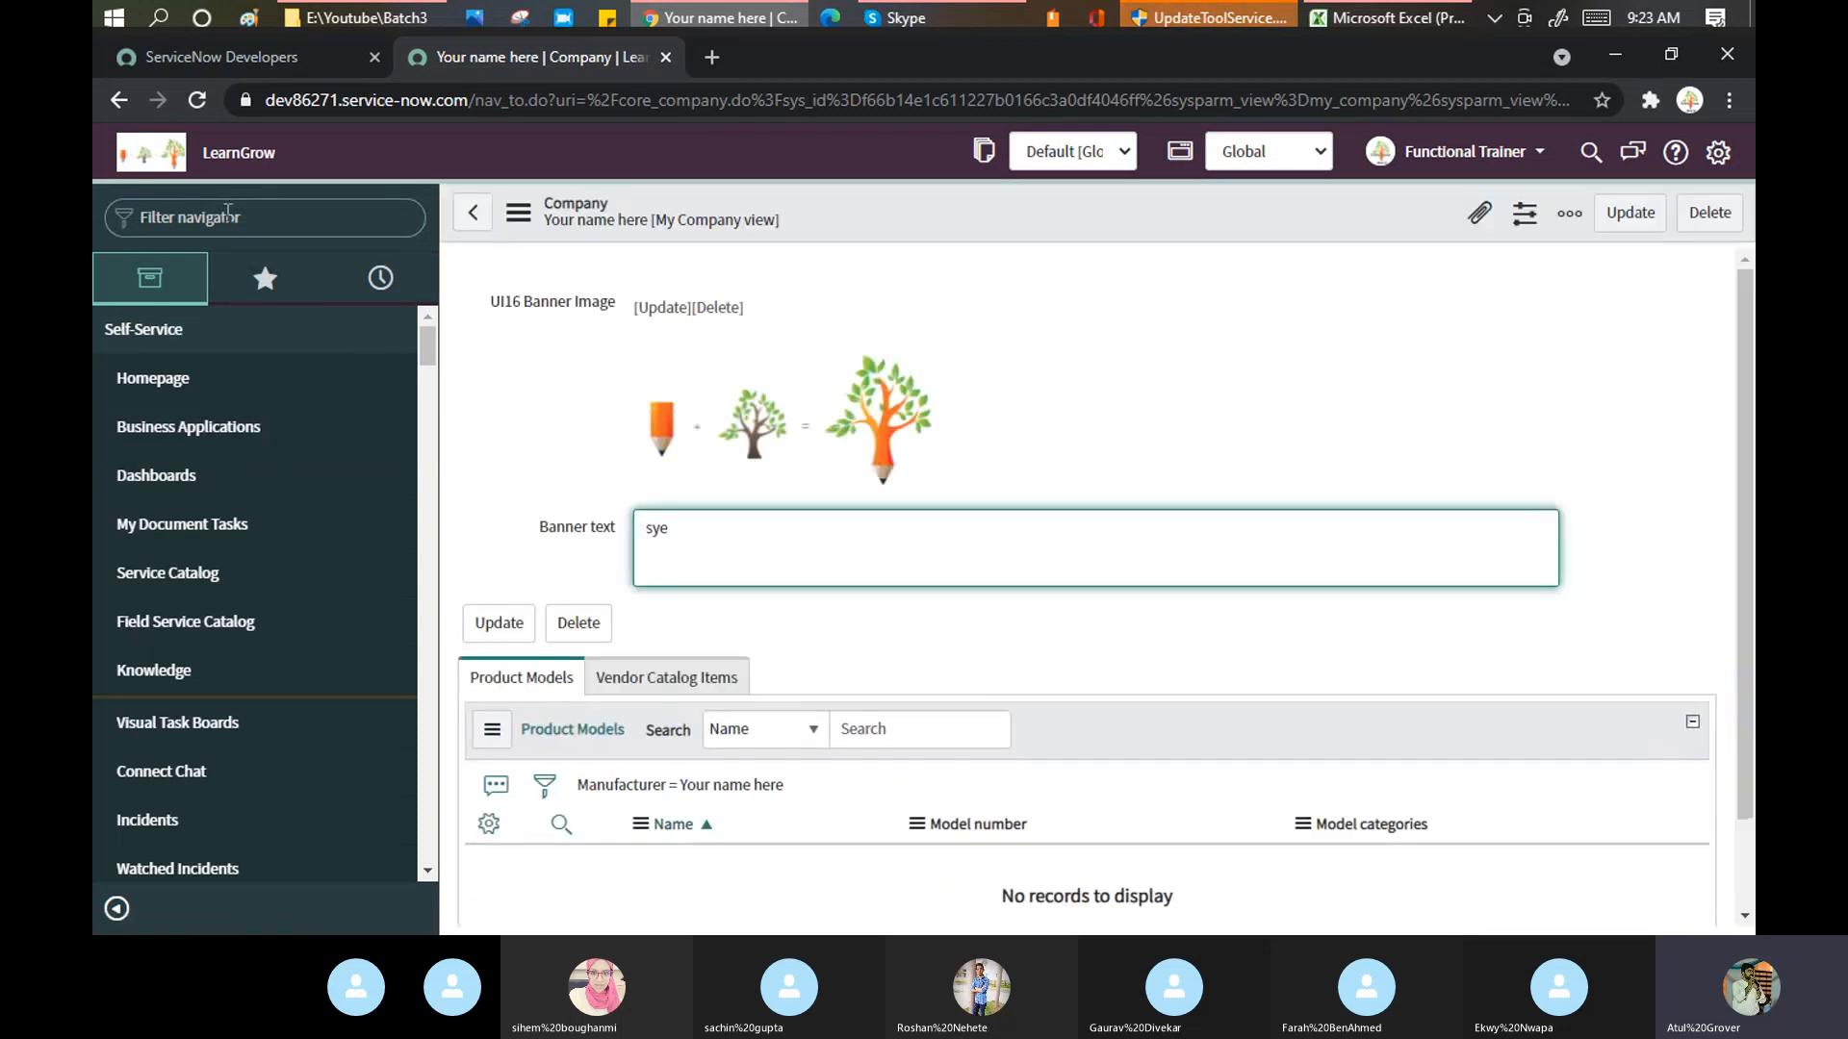
left_click(227, 214)
type("sy")
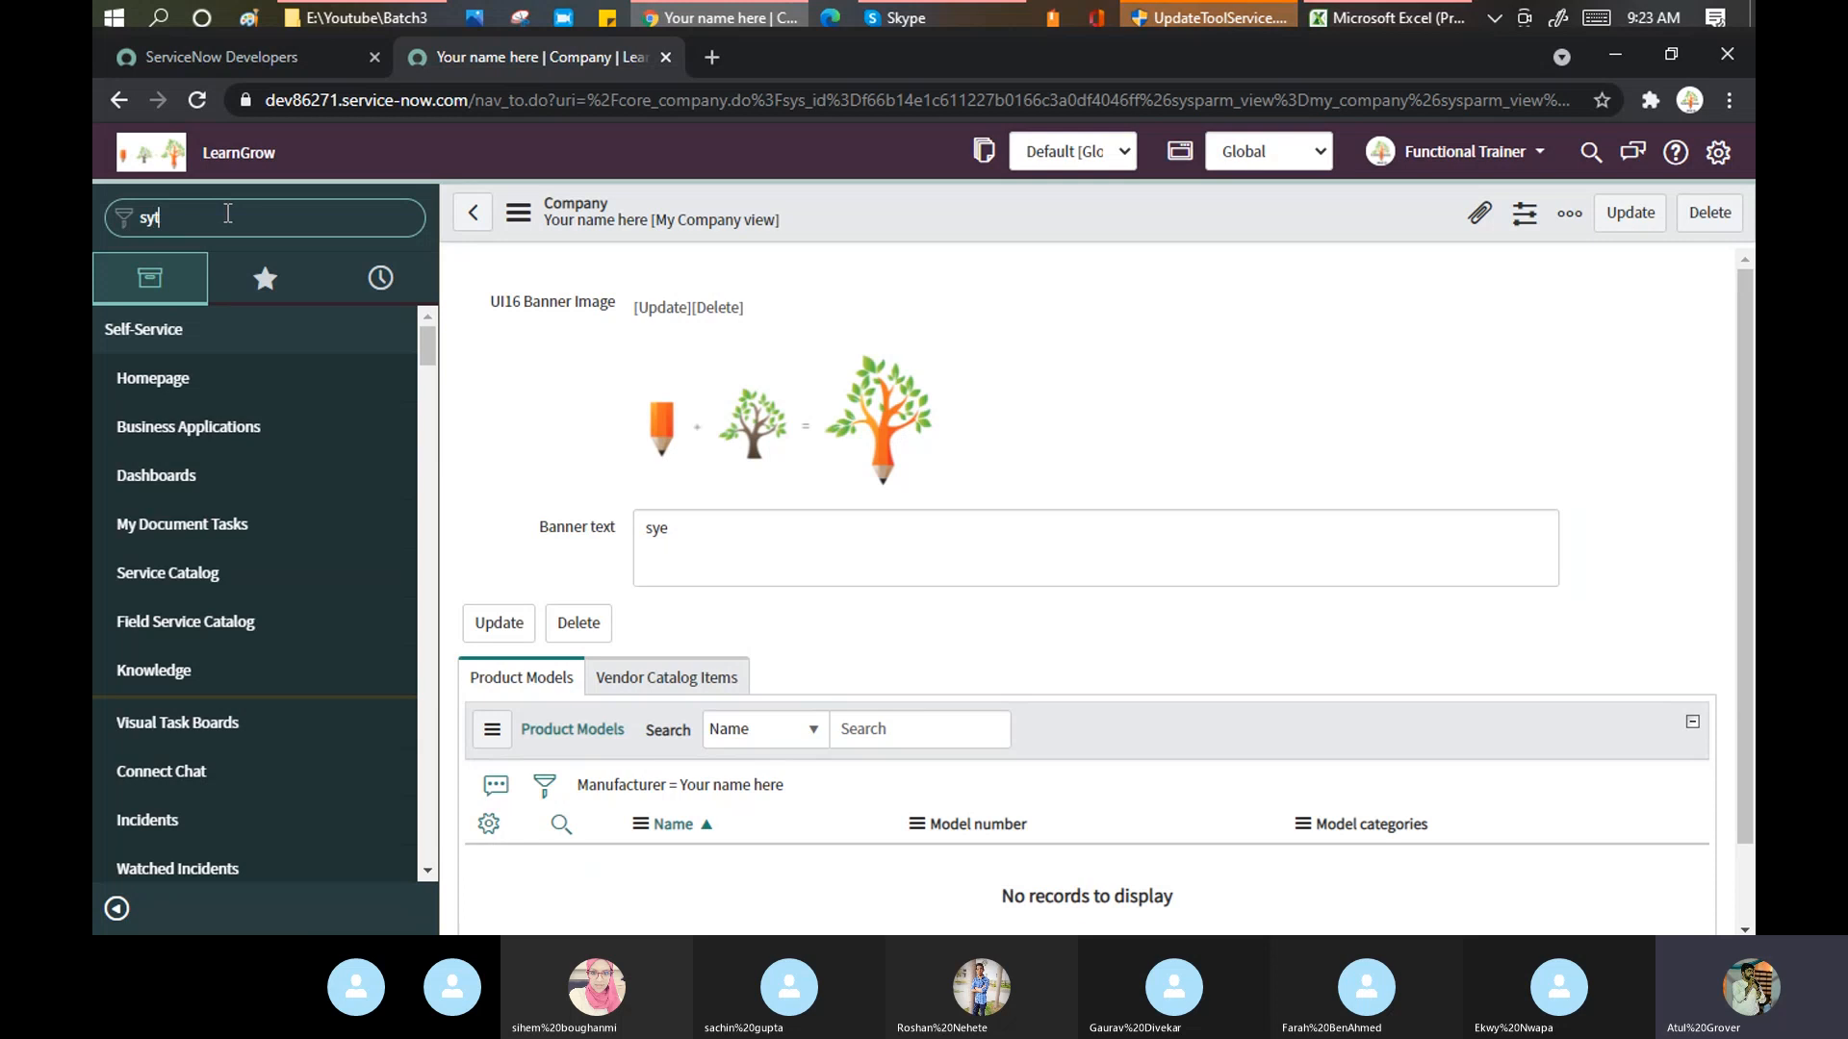
type("t")
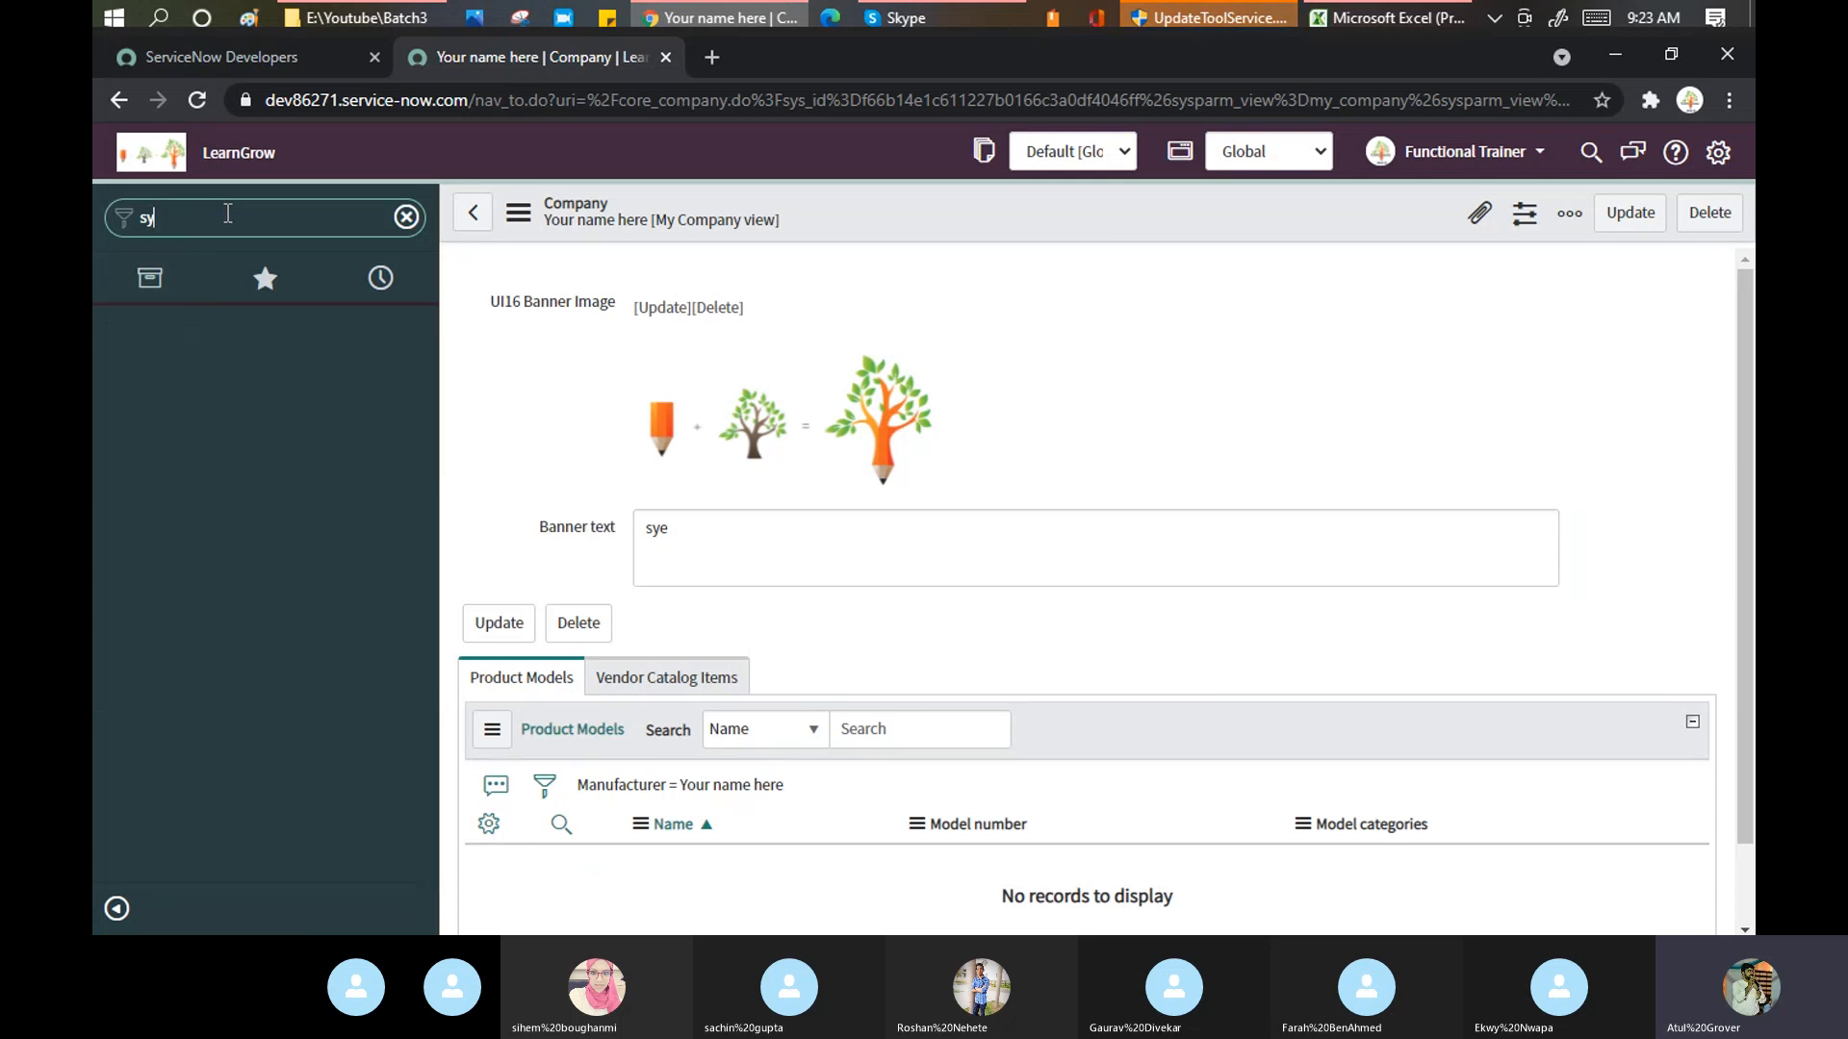
type("stem pr")
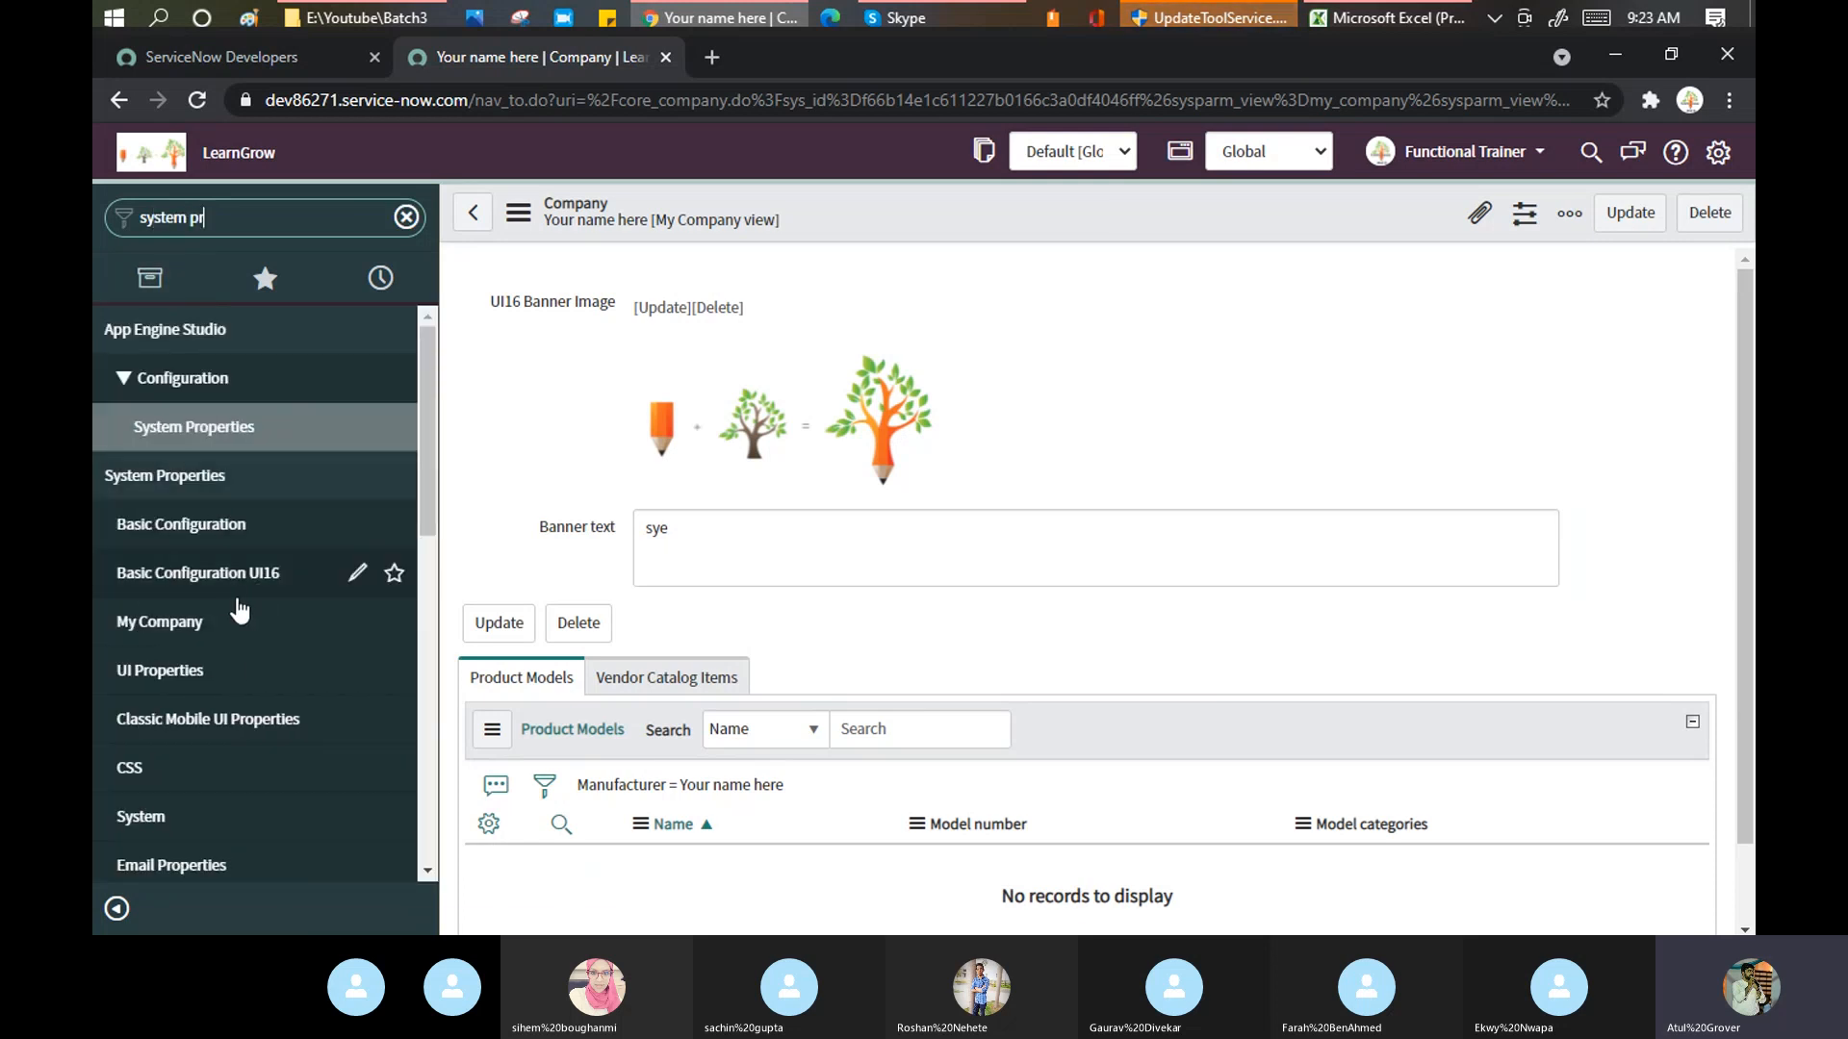
scroll(236, 601, "down", 1)
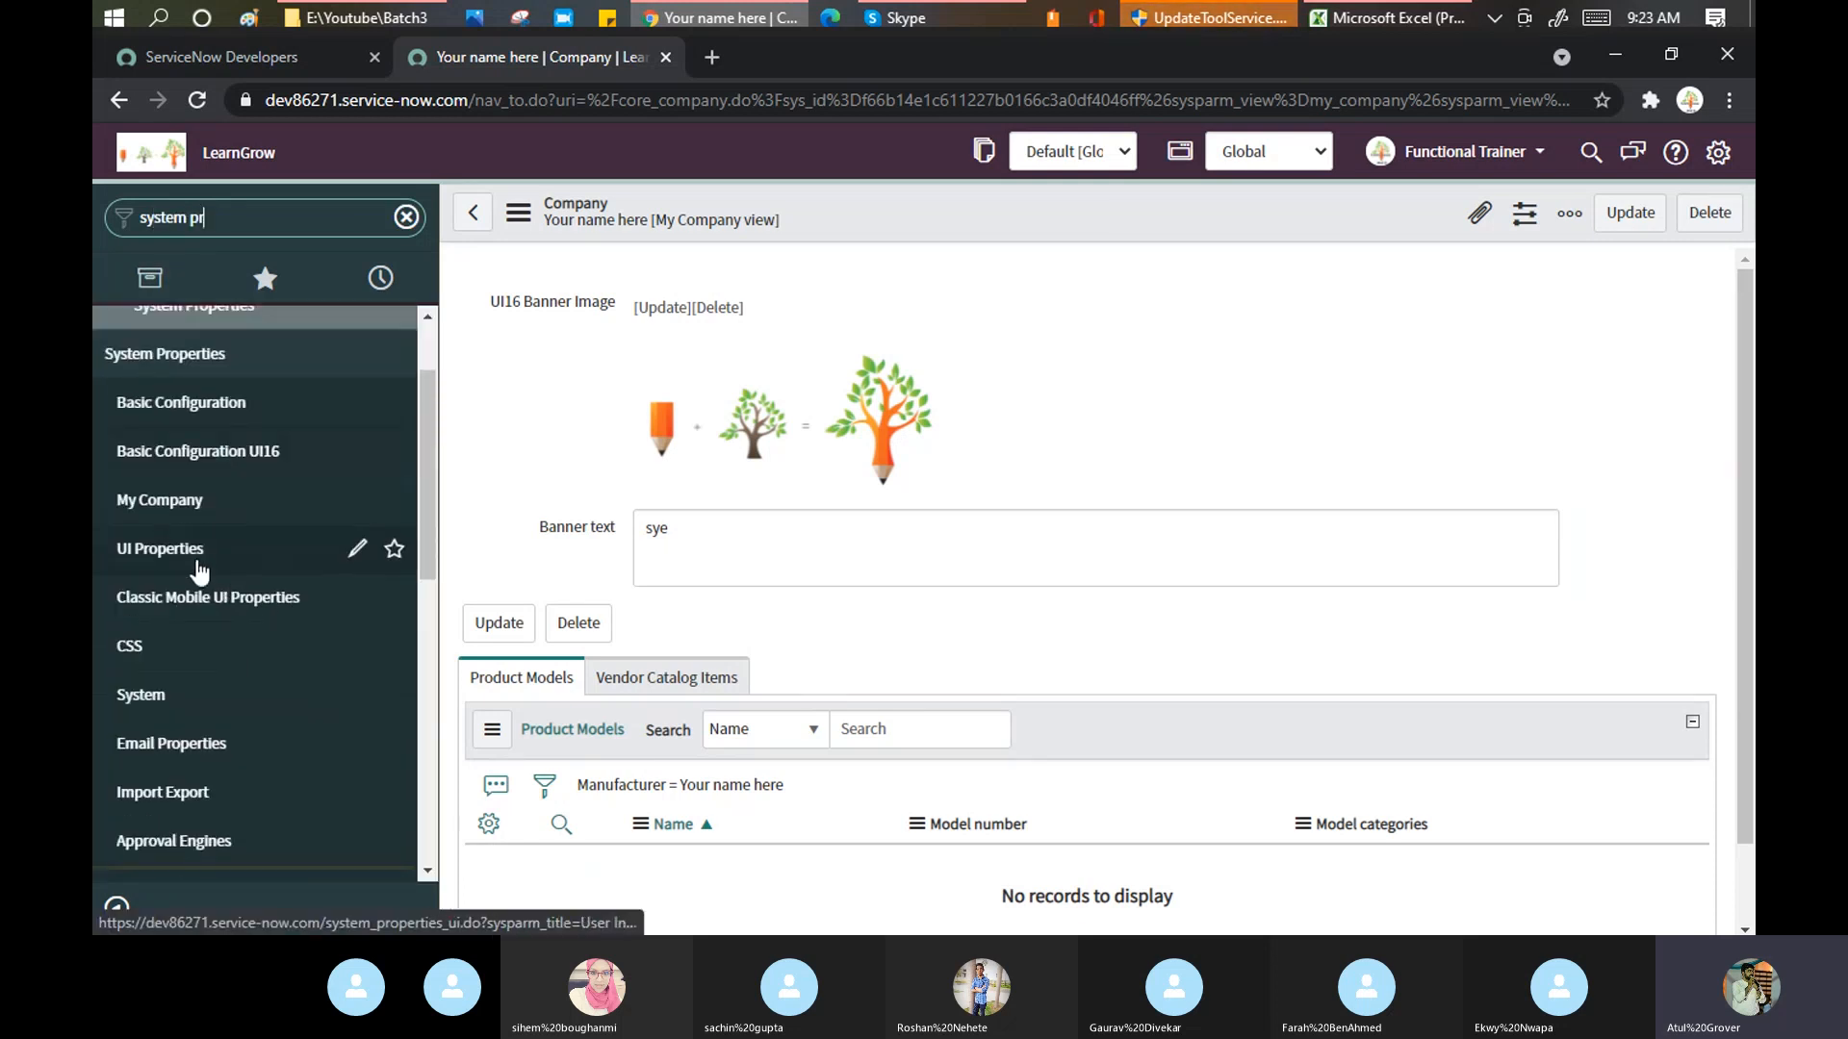
left_click(140, 550)
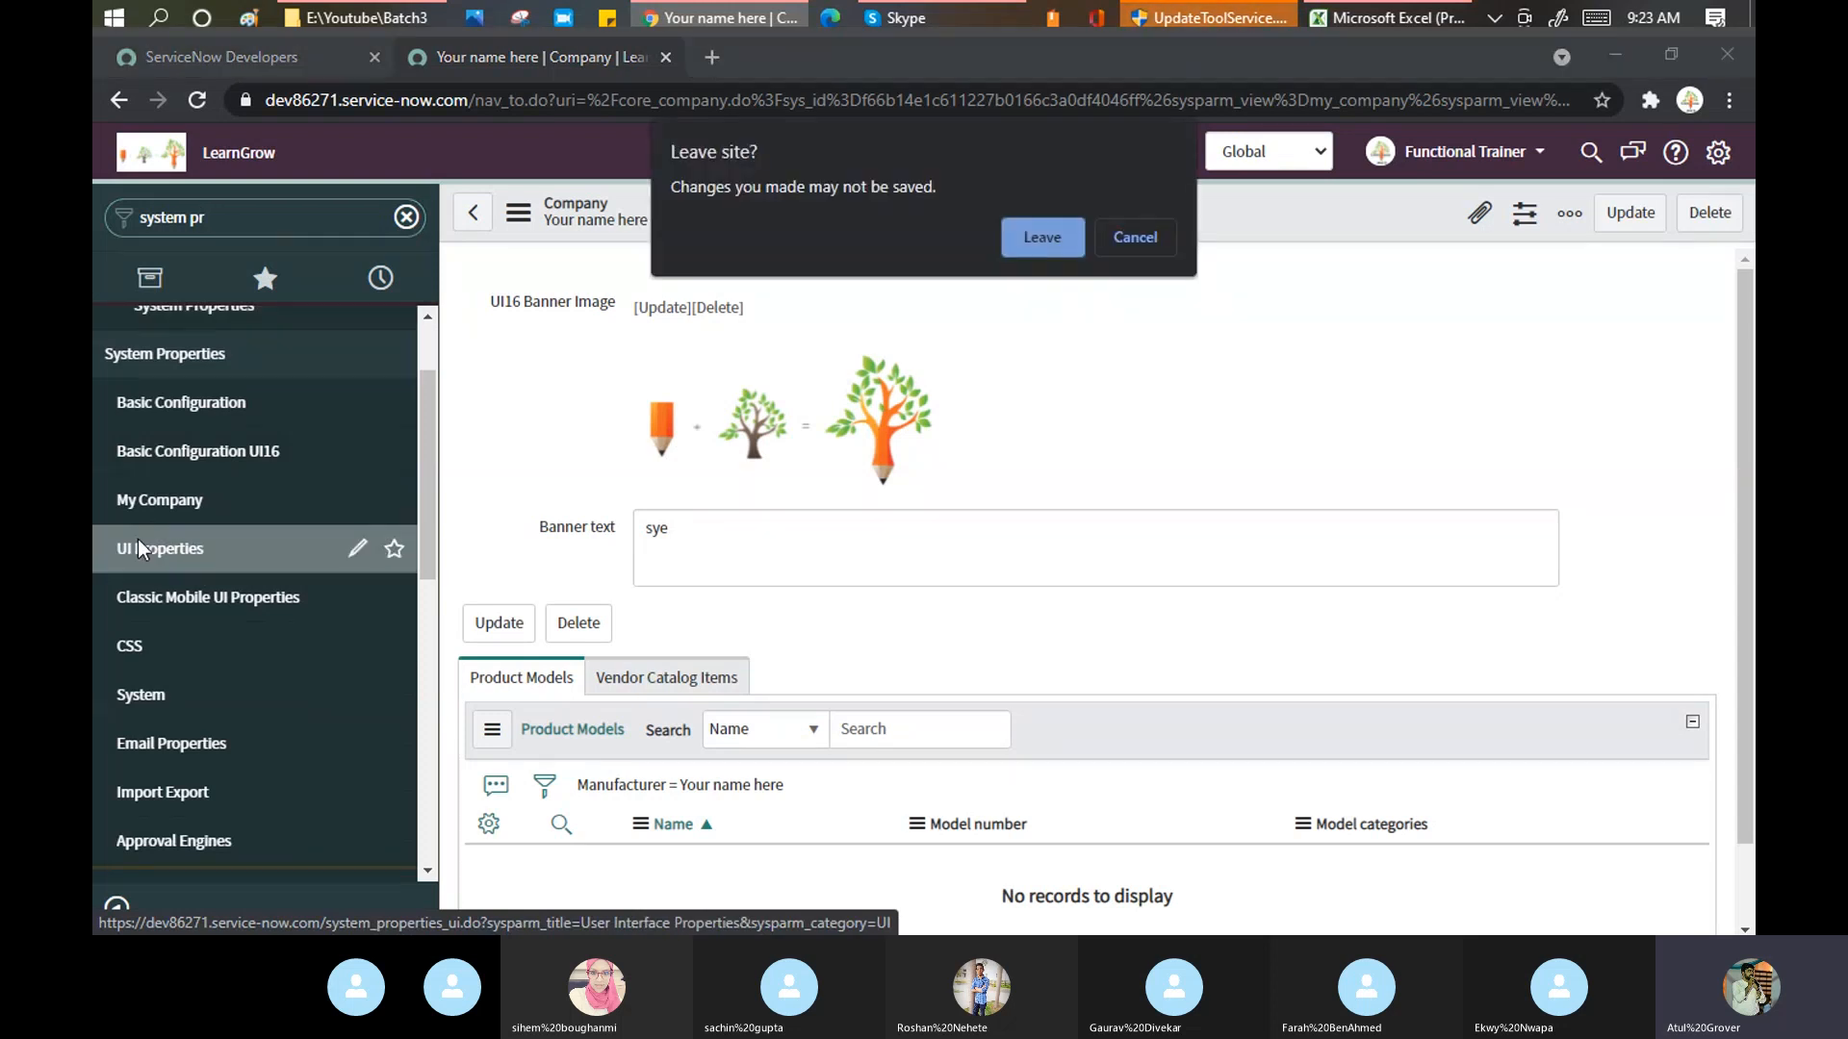
key("Return")
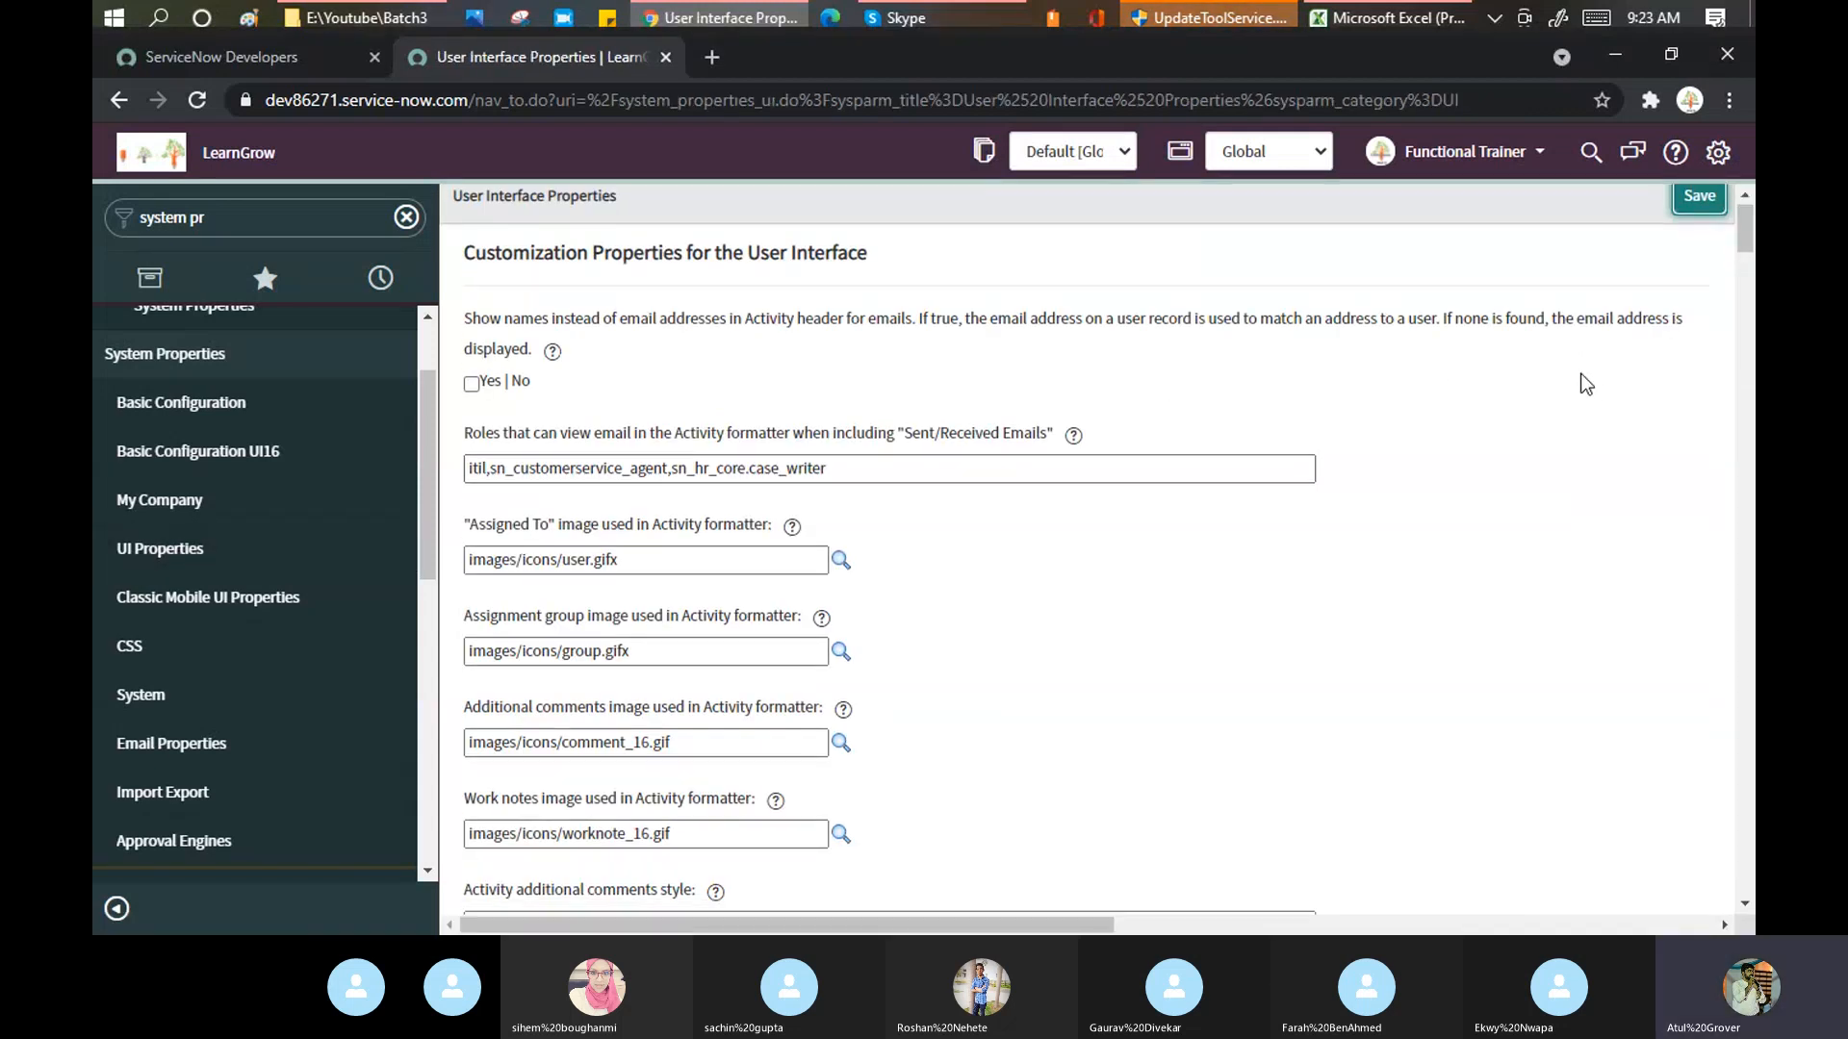
- Browse through the user interface customization properties and return to the first one
scroll(1580, 375, "down", 20)
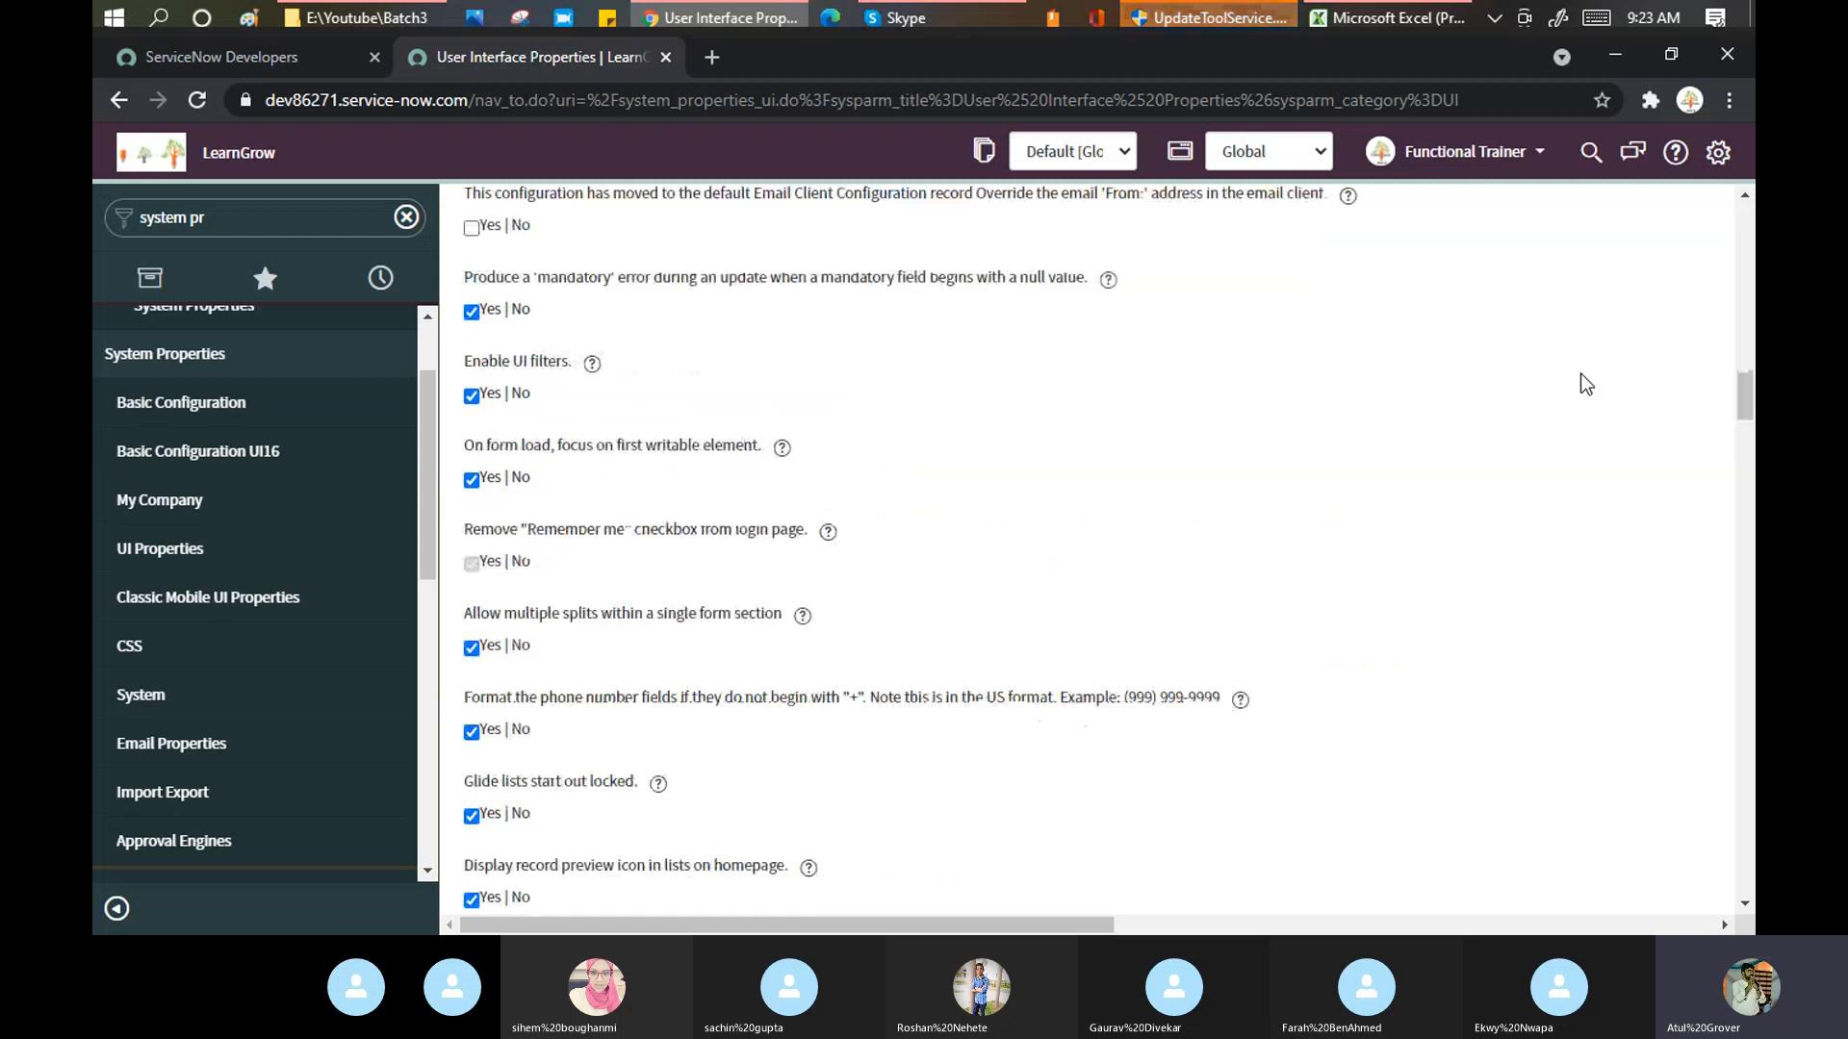
scroll(1580, 383, "down", 20)
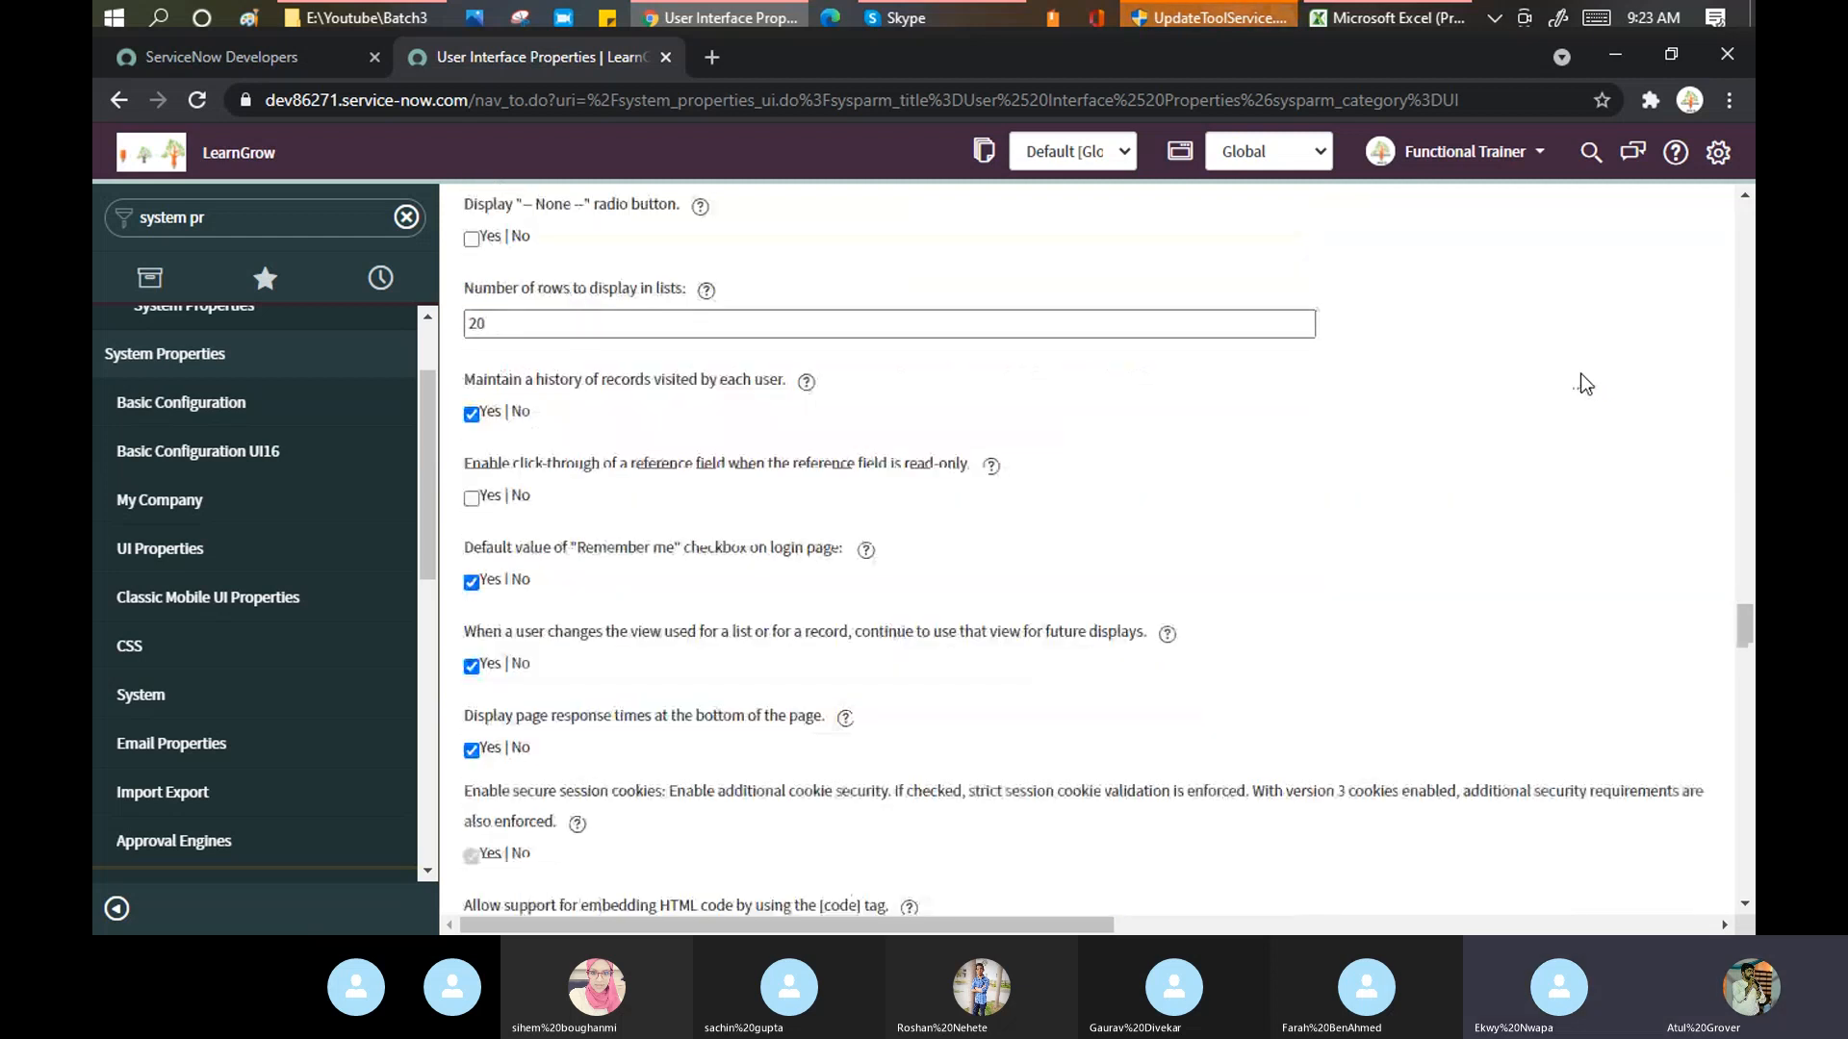
scroll(1580, 383, "down", 1)
left_click_drag(1746, 631, 1749, 216)
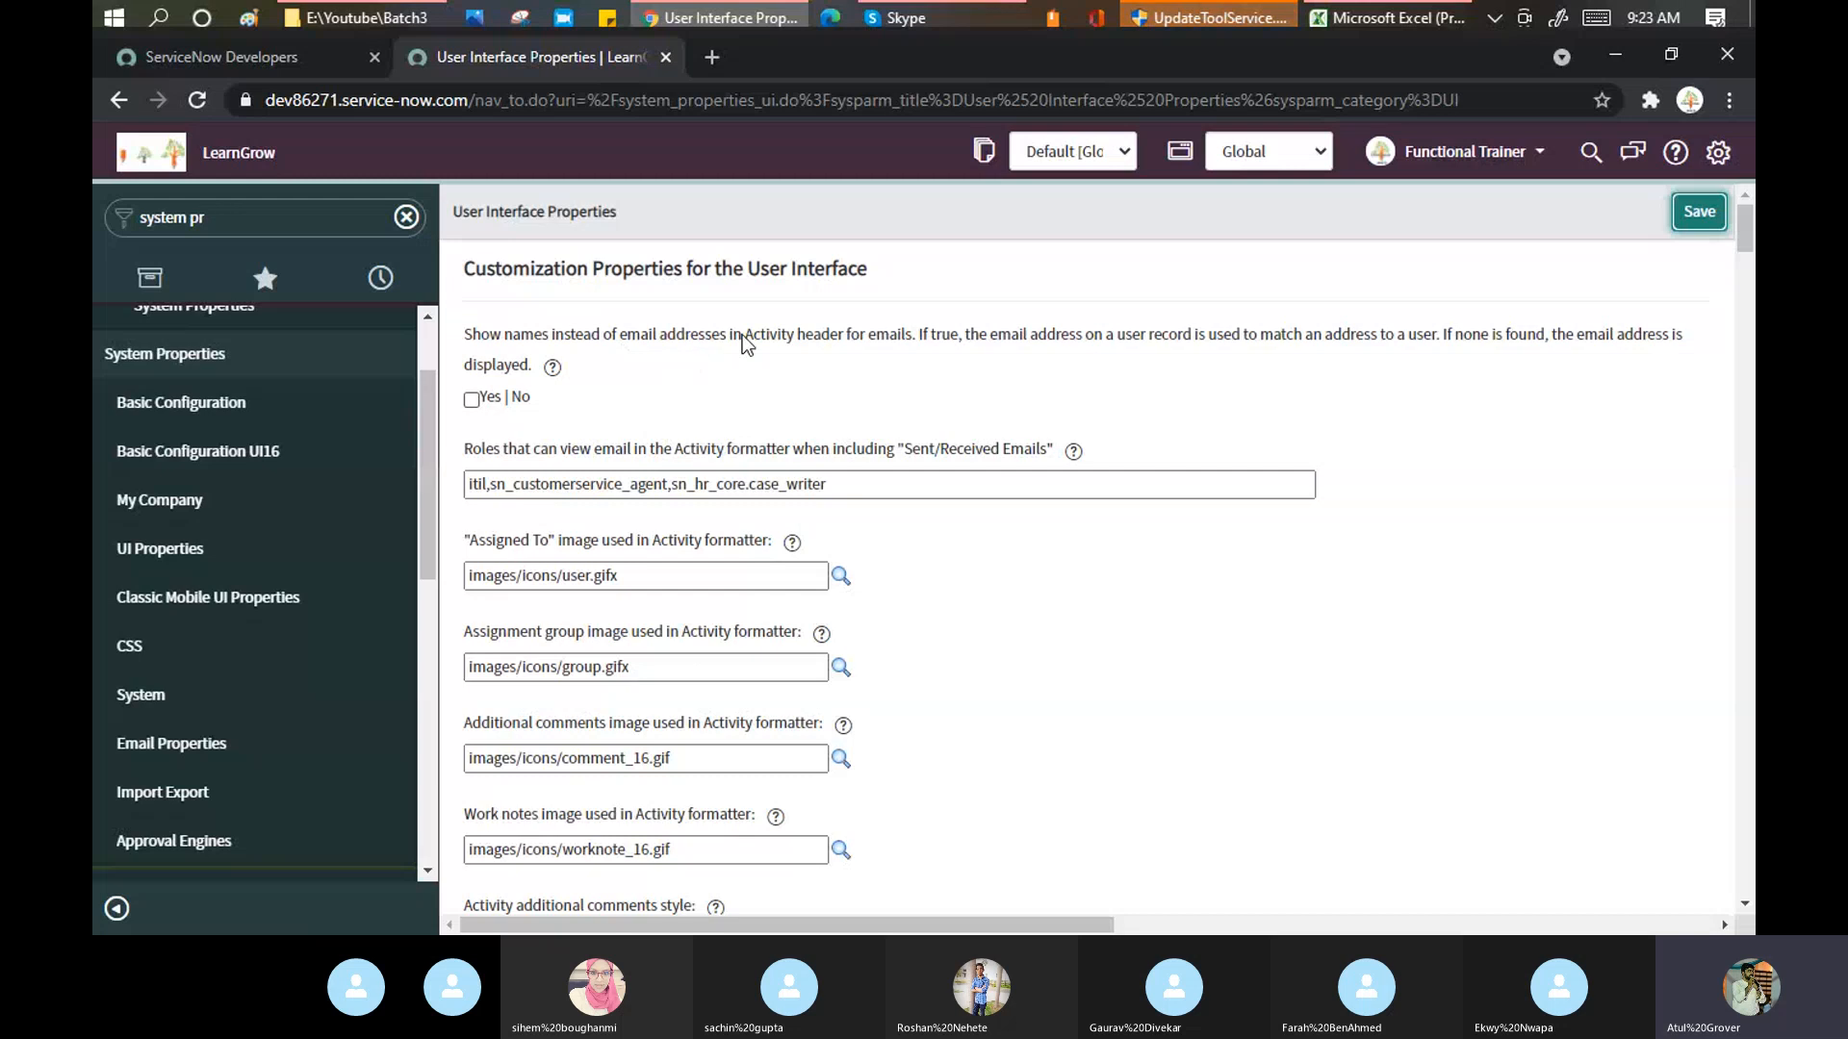
- Filter the navigator for "incident", open the Open incidents list in a new browser tab, and open incident INC0010112
left_click_drag(812, 338, 922, 364)
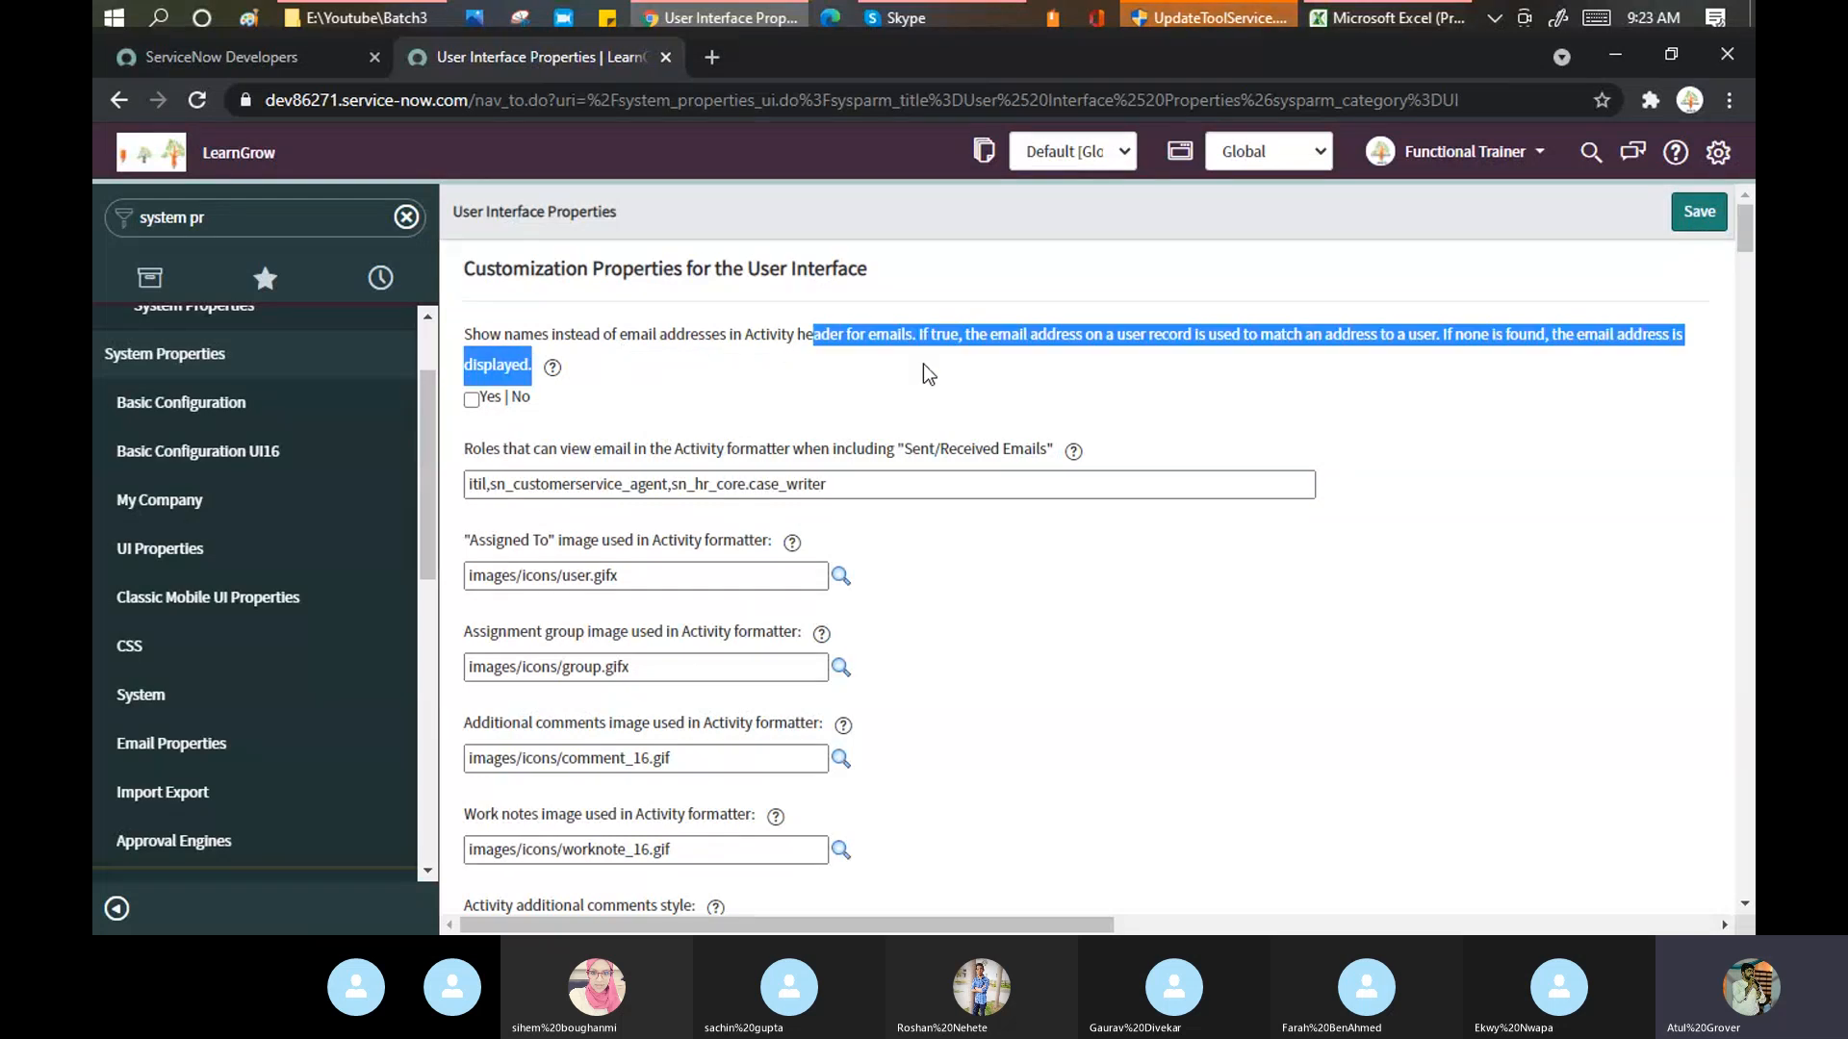
triple_click(301, 220)
key("BackSpace")
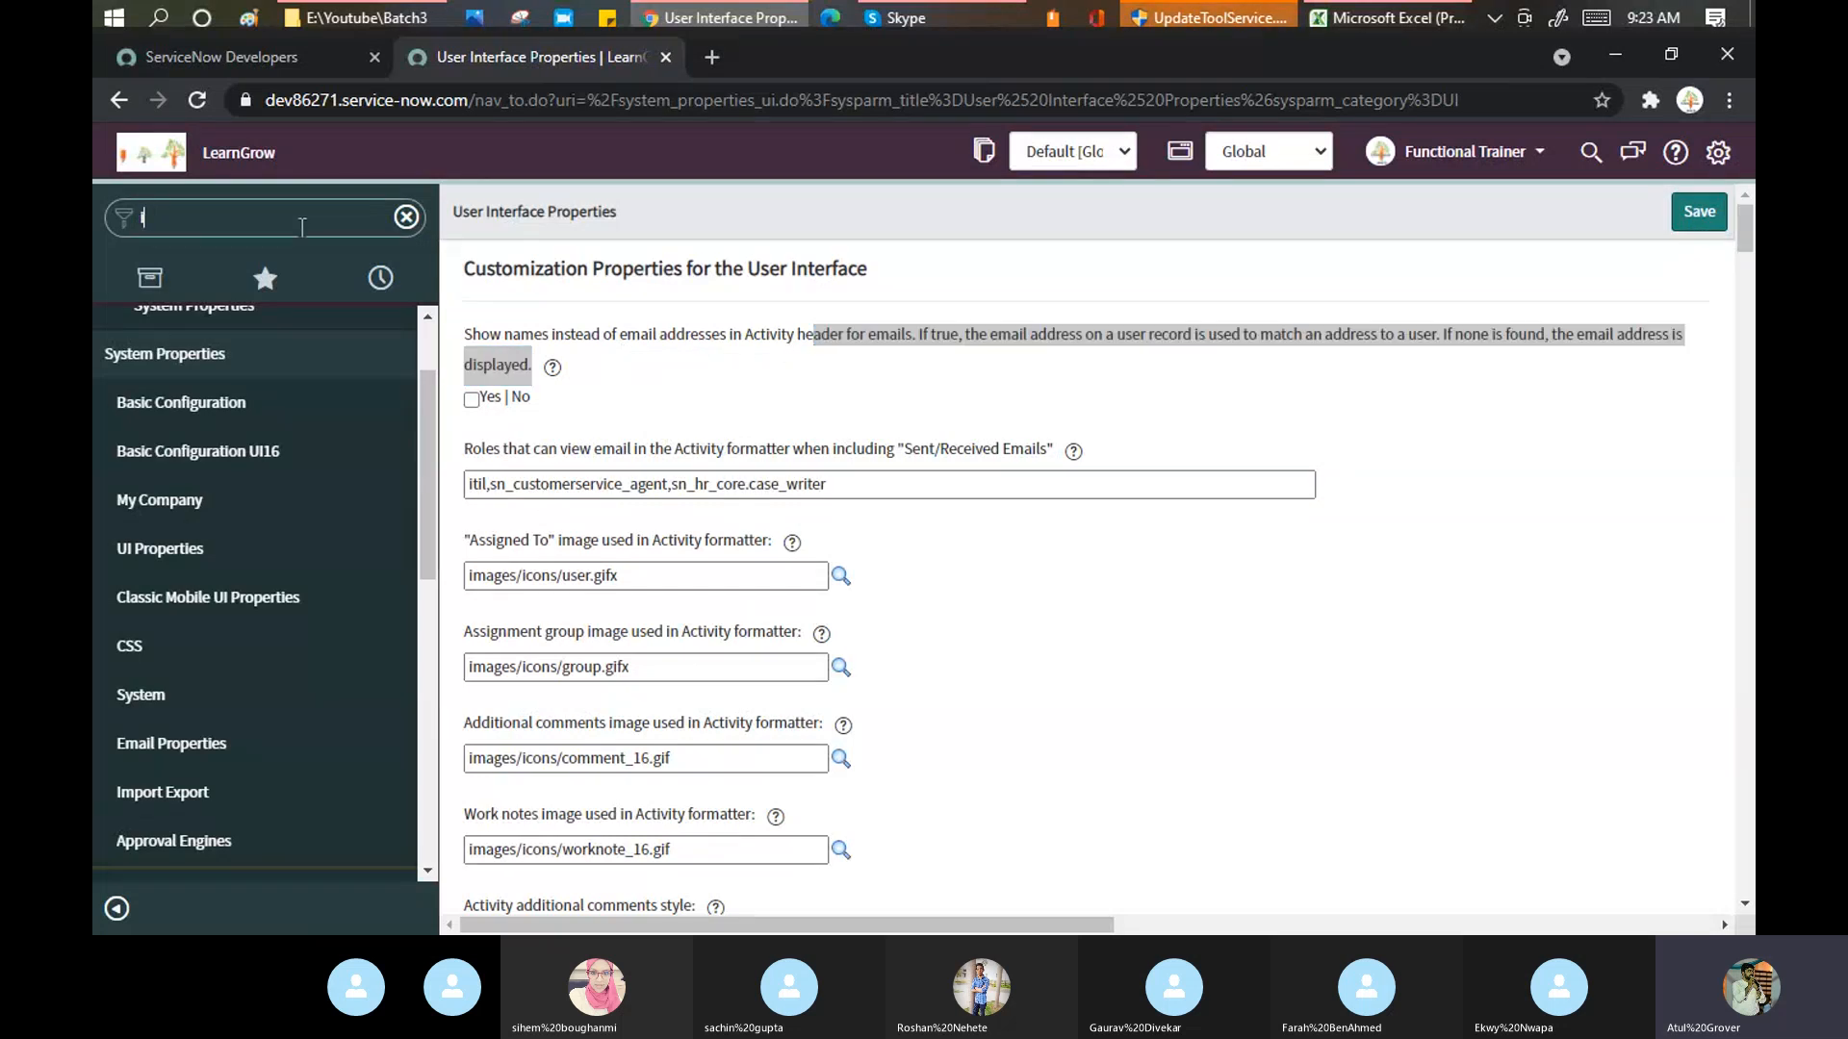
type("incidne")
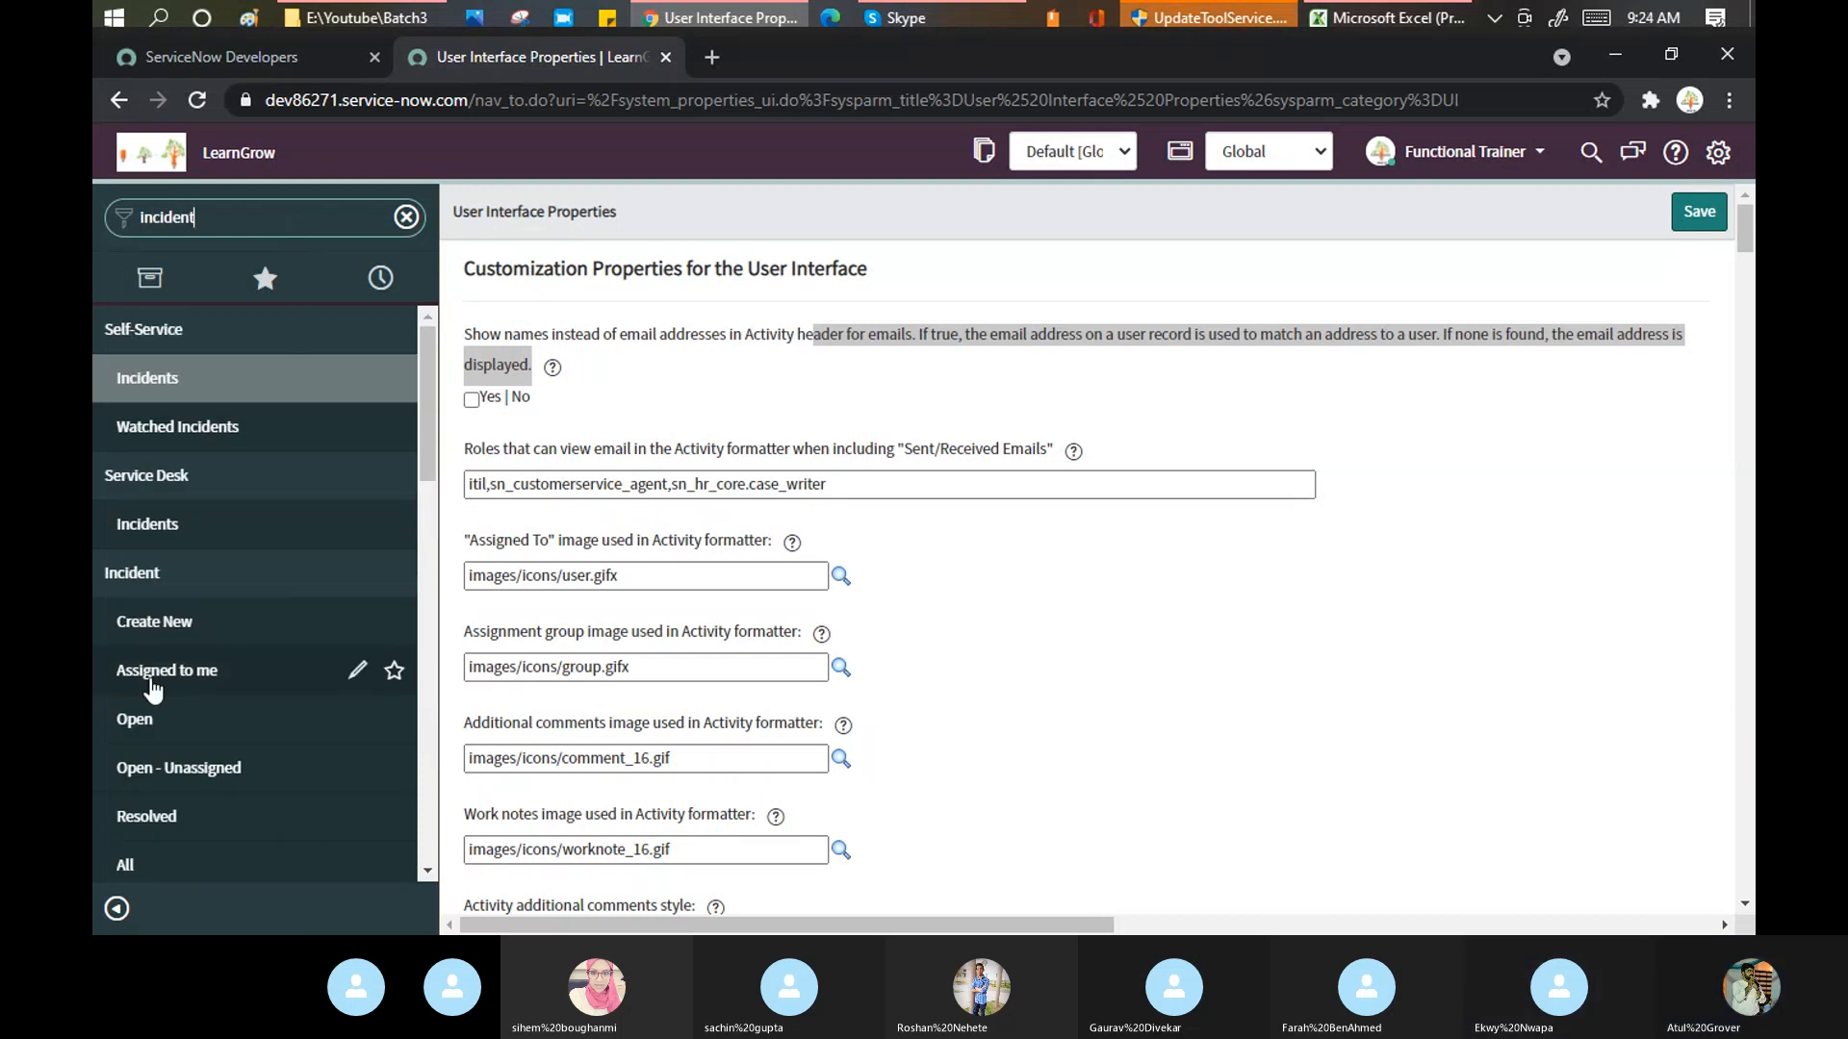
left_click(147, 738, "ctrl")
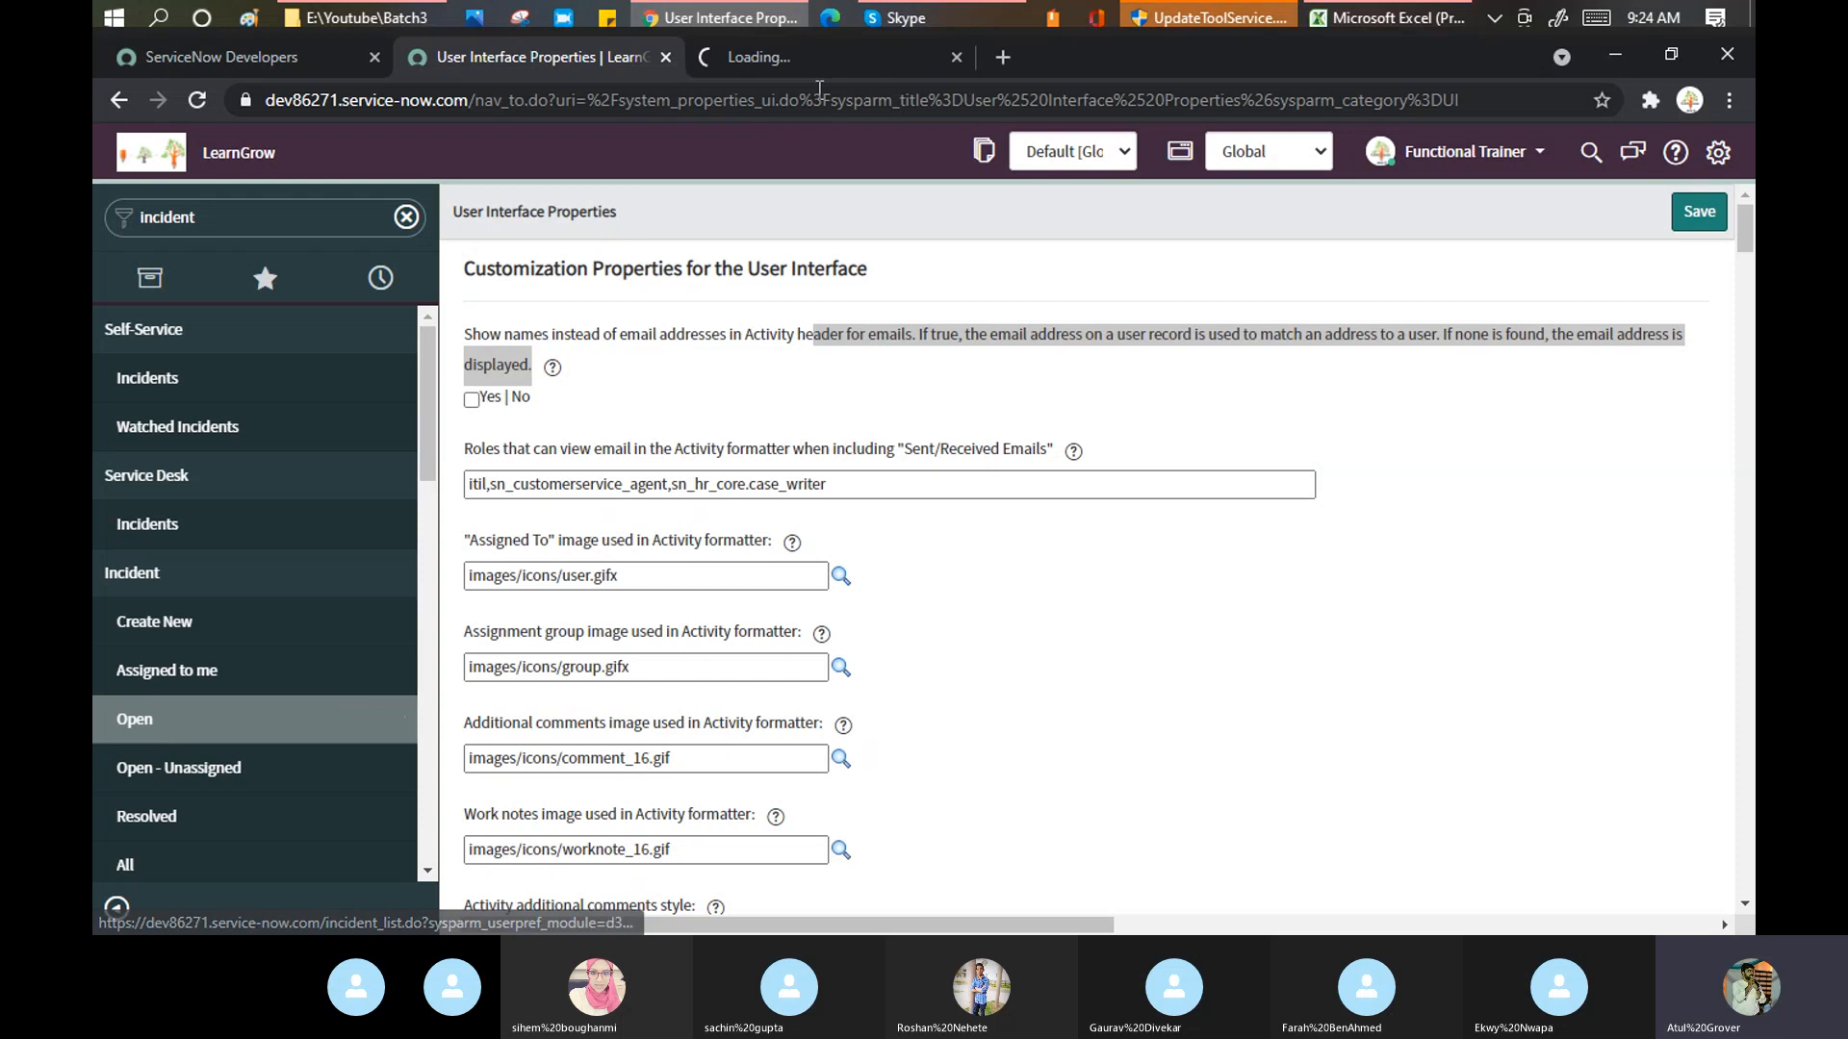
left_click(822, 59)
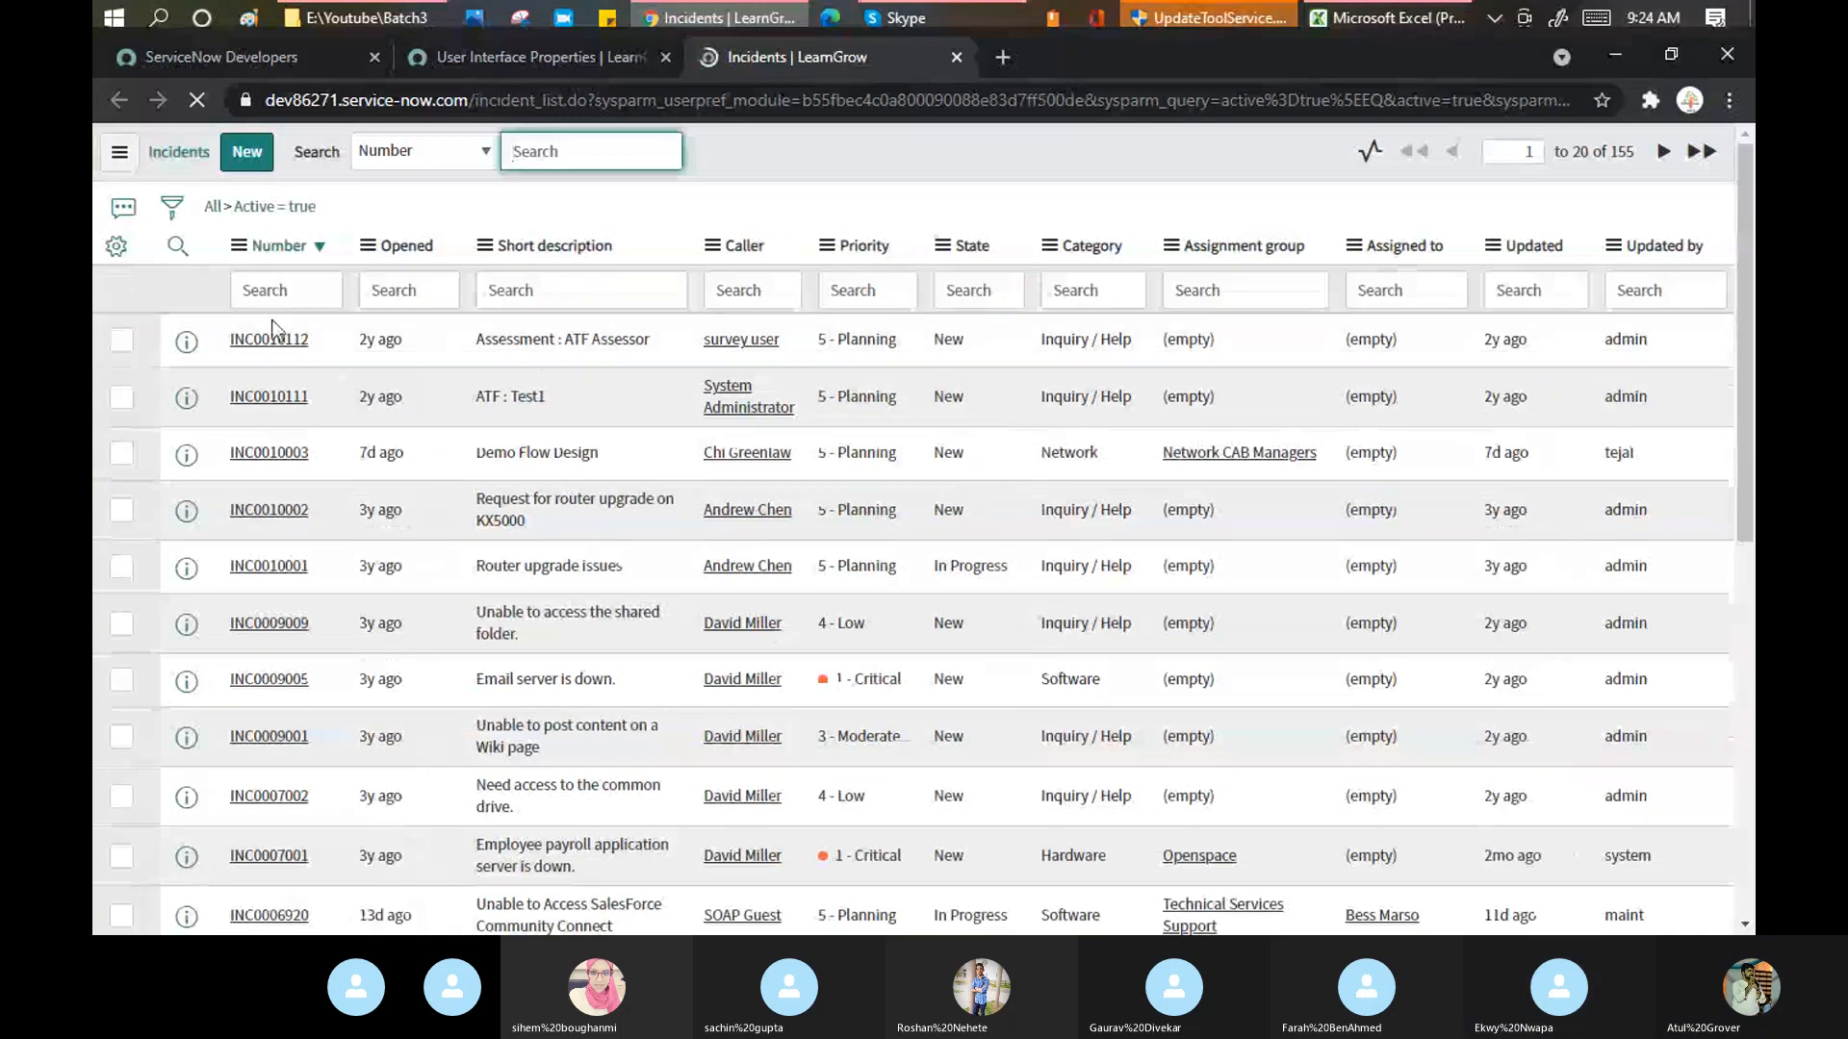
left_click(276, 339)
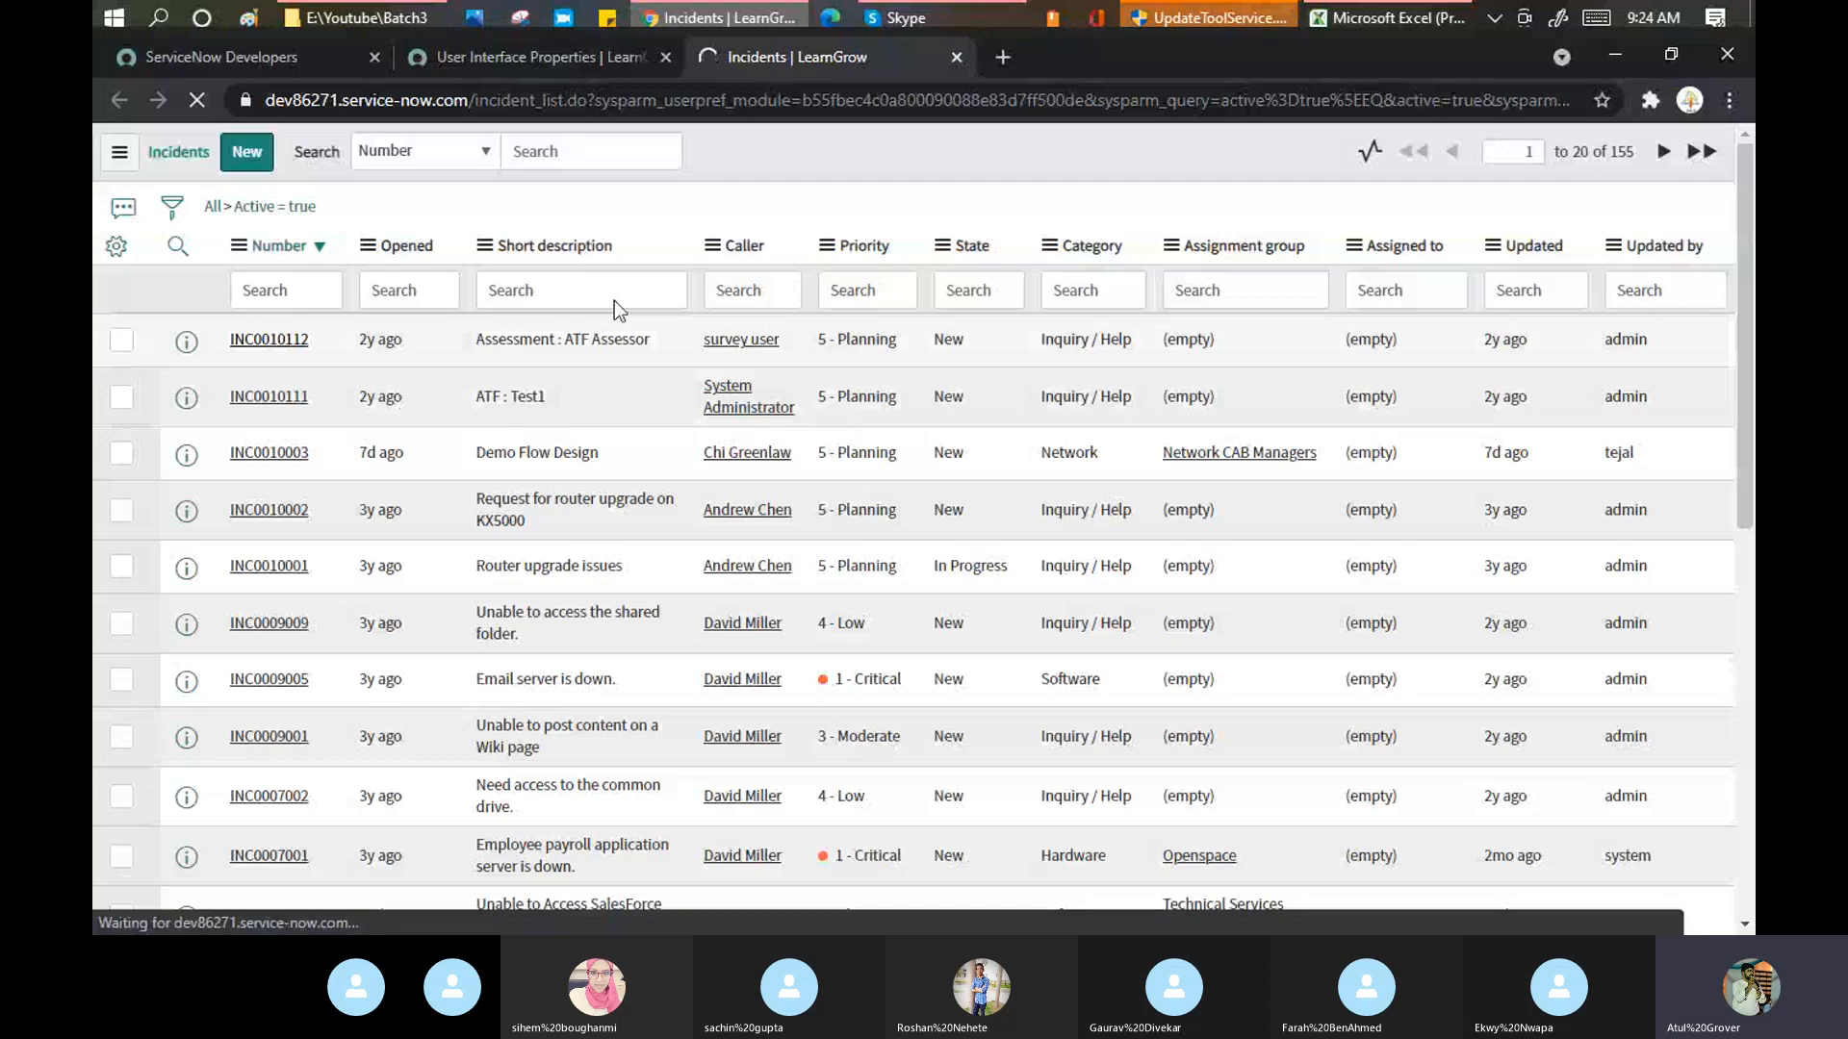
- Examine the incident's Notes and Activities section against the property for showing names instead of email addresses
scroll(886, 387, "down", 10)
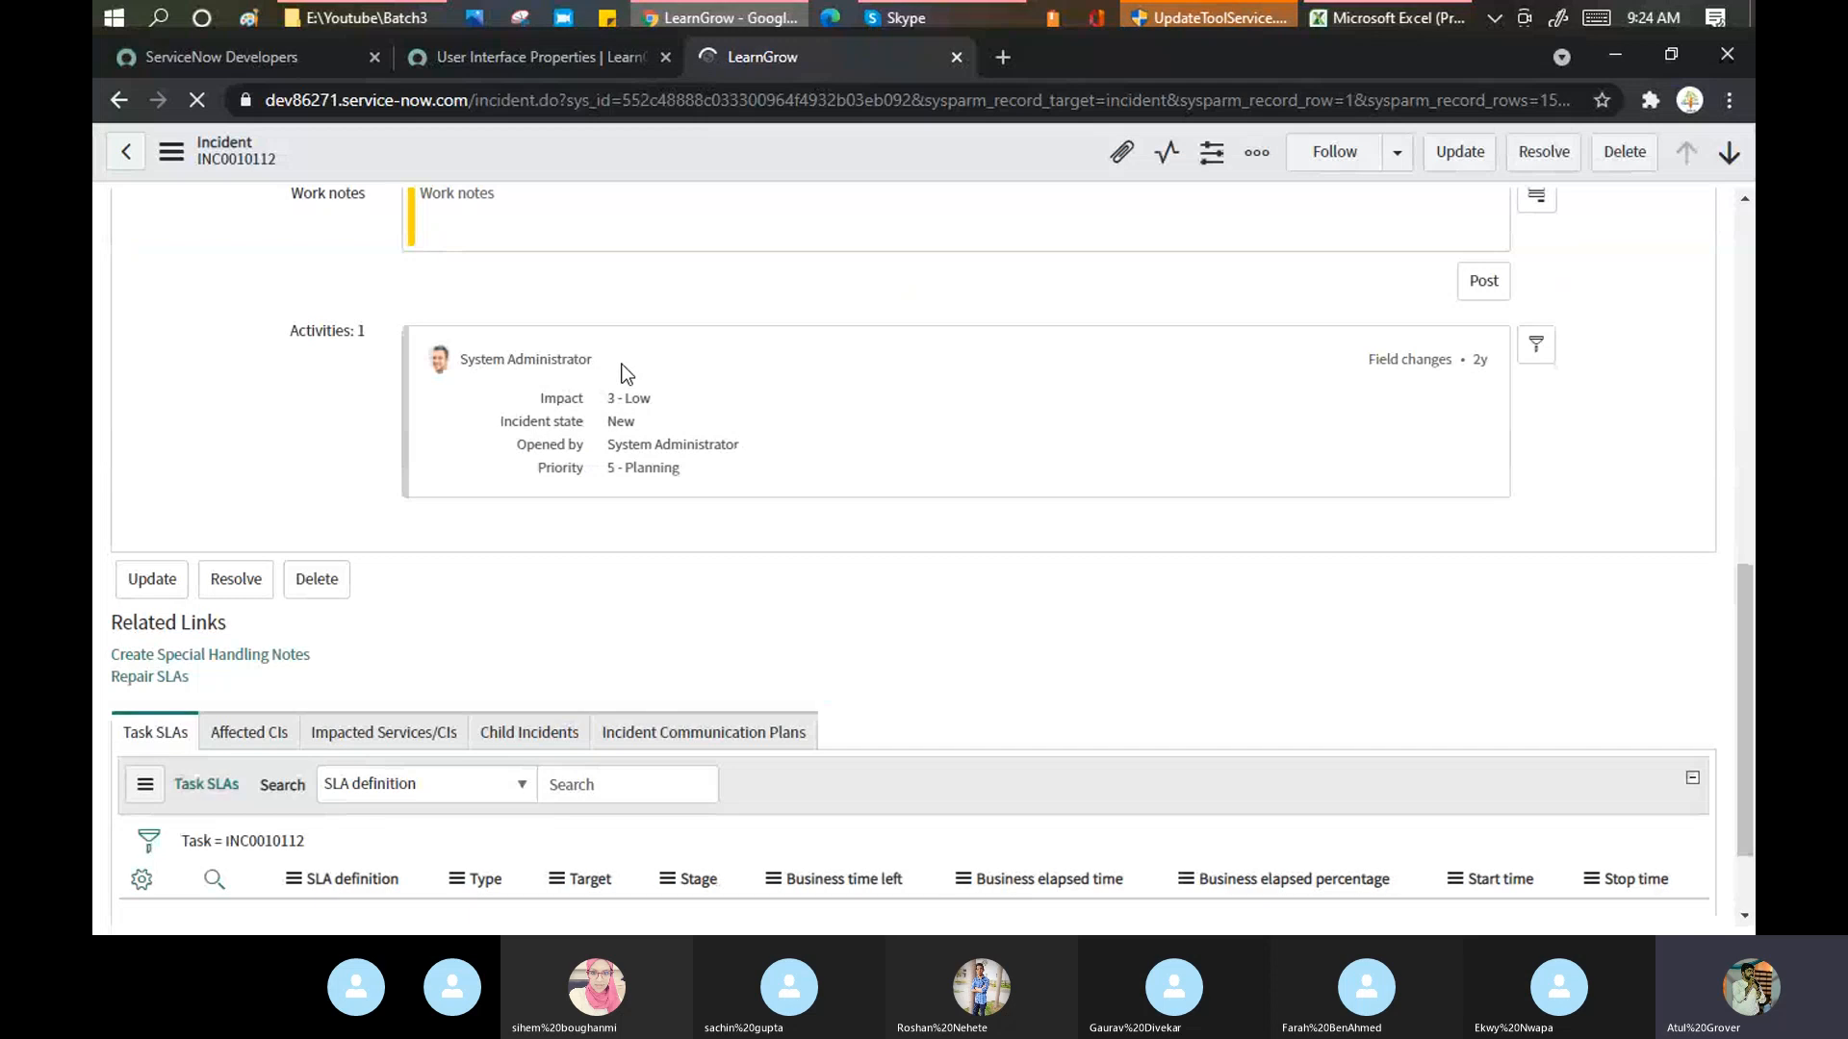
scroll(816, 418, "down", 4)
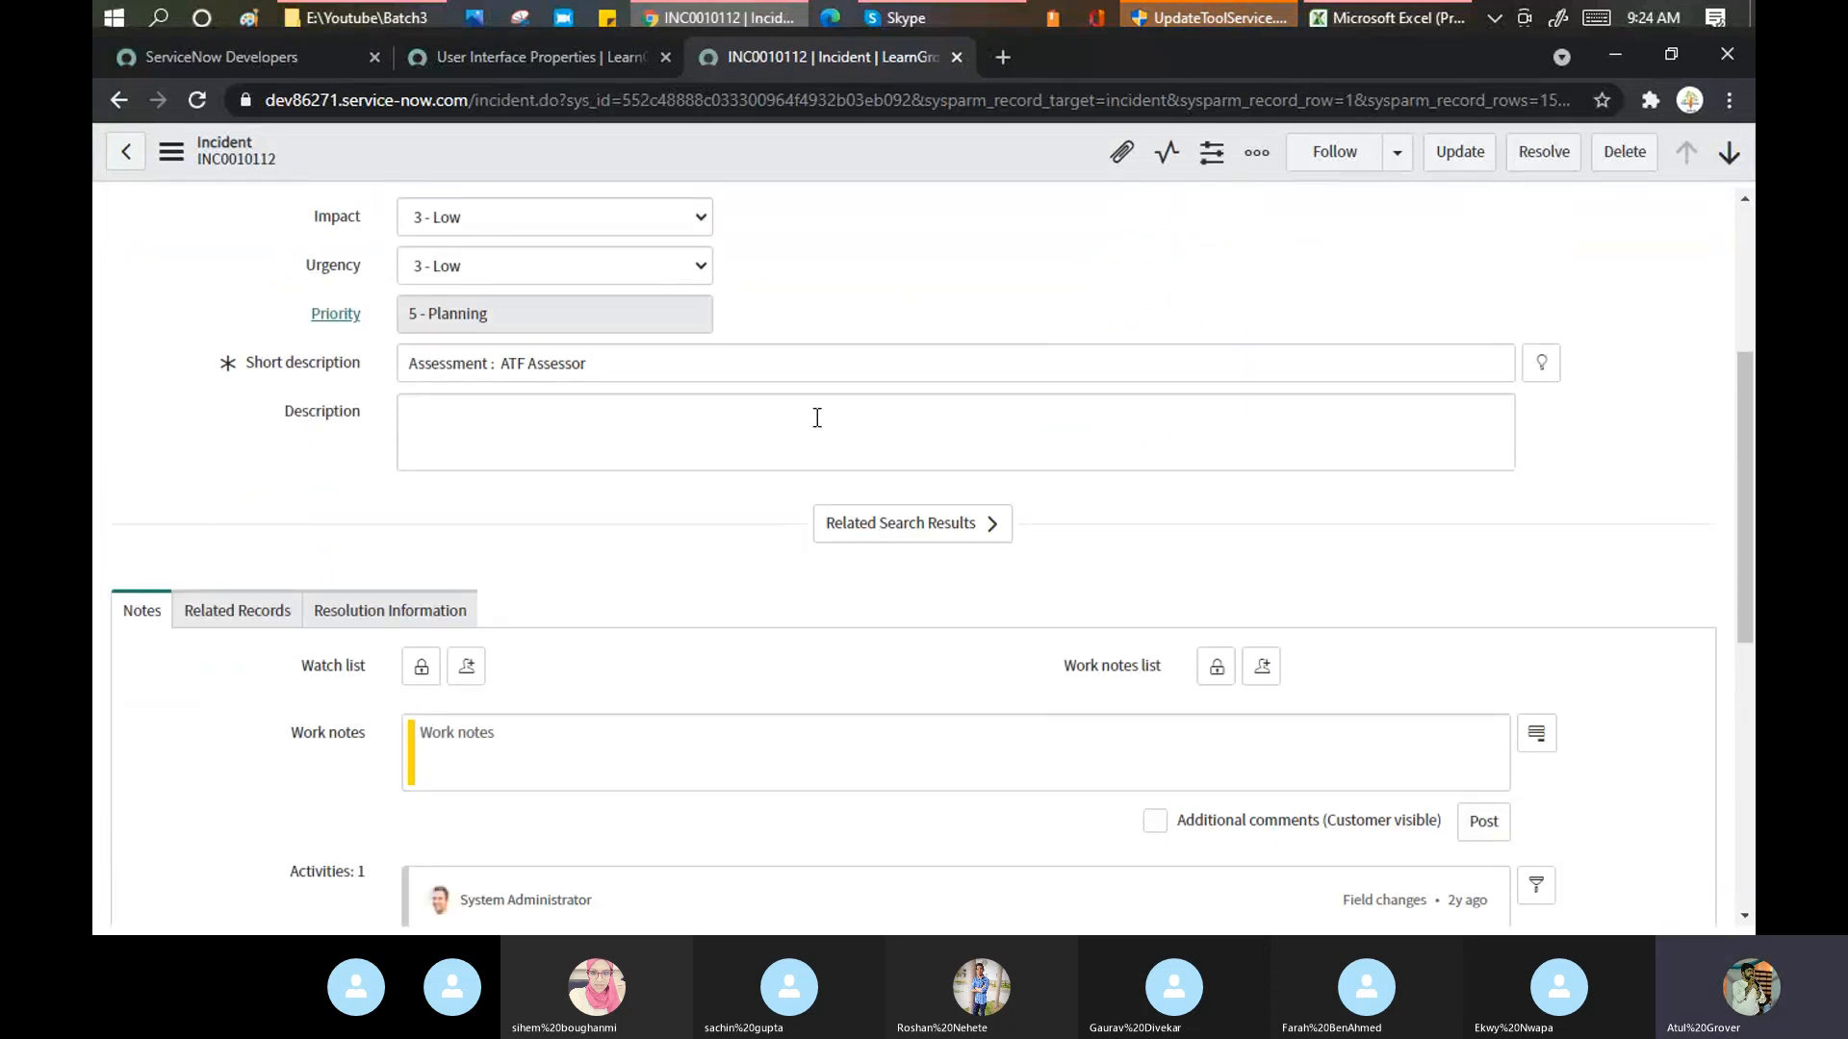
left_click(481, 53)
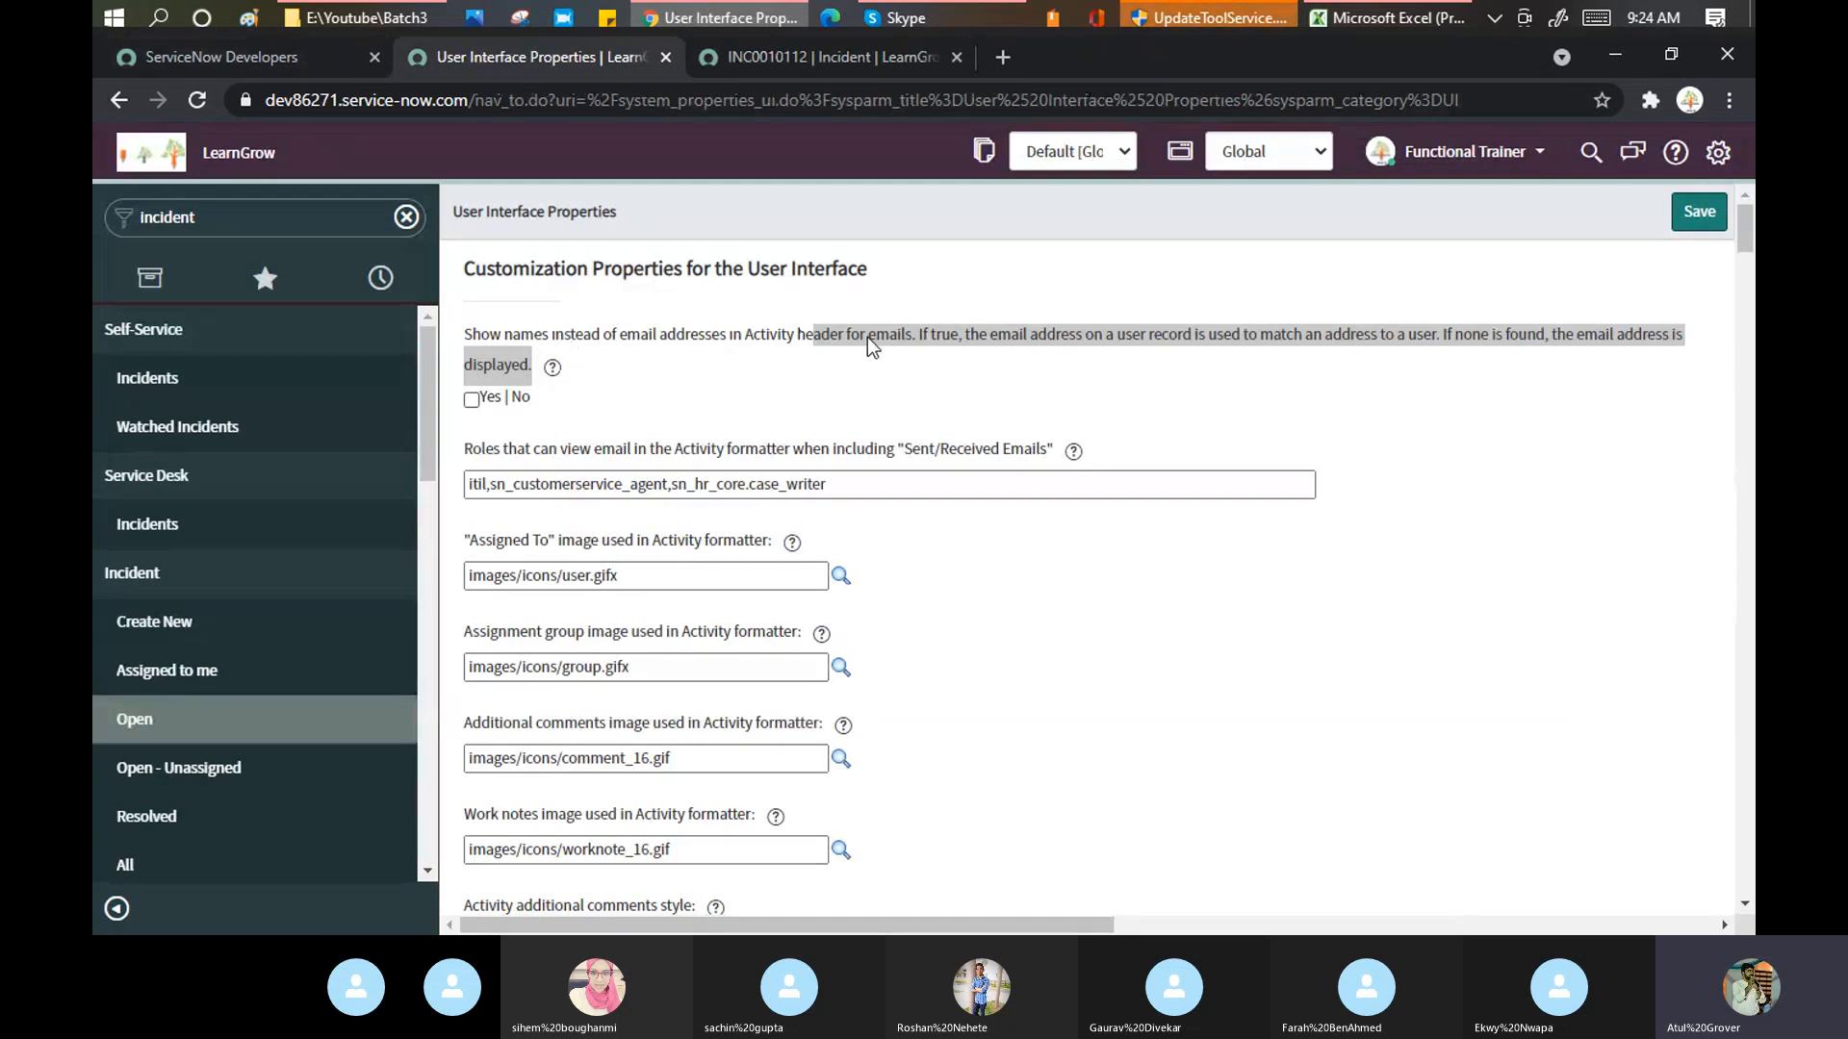
left_click(805, 58)
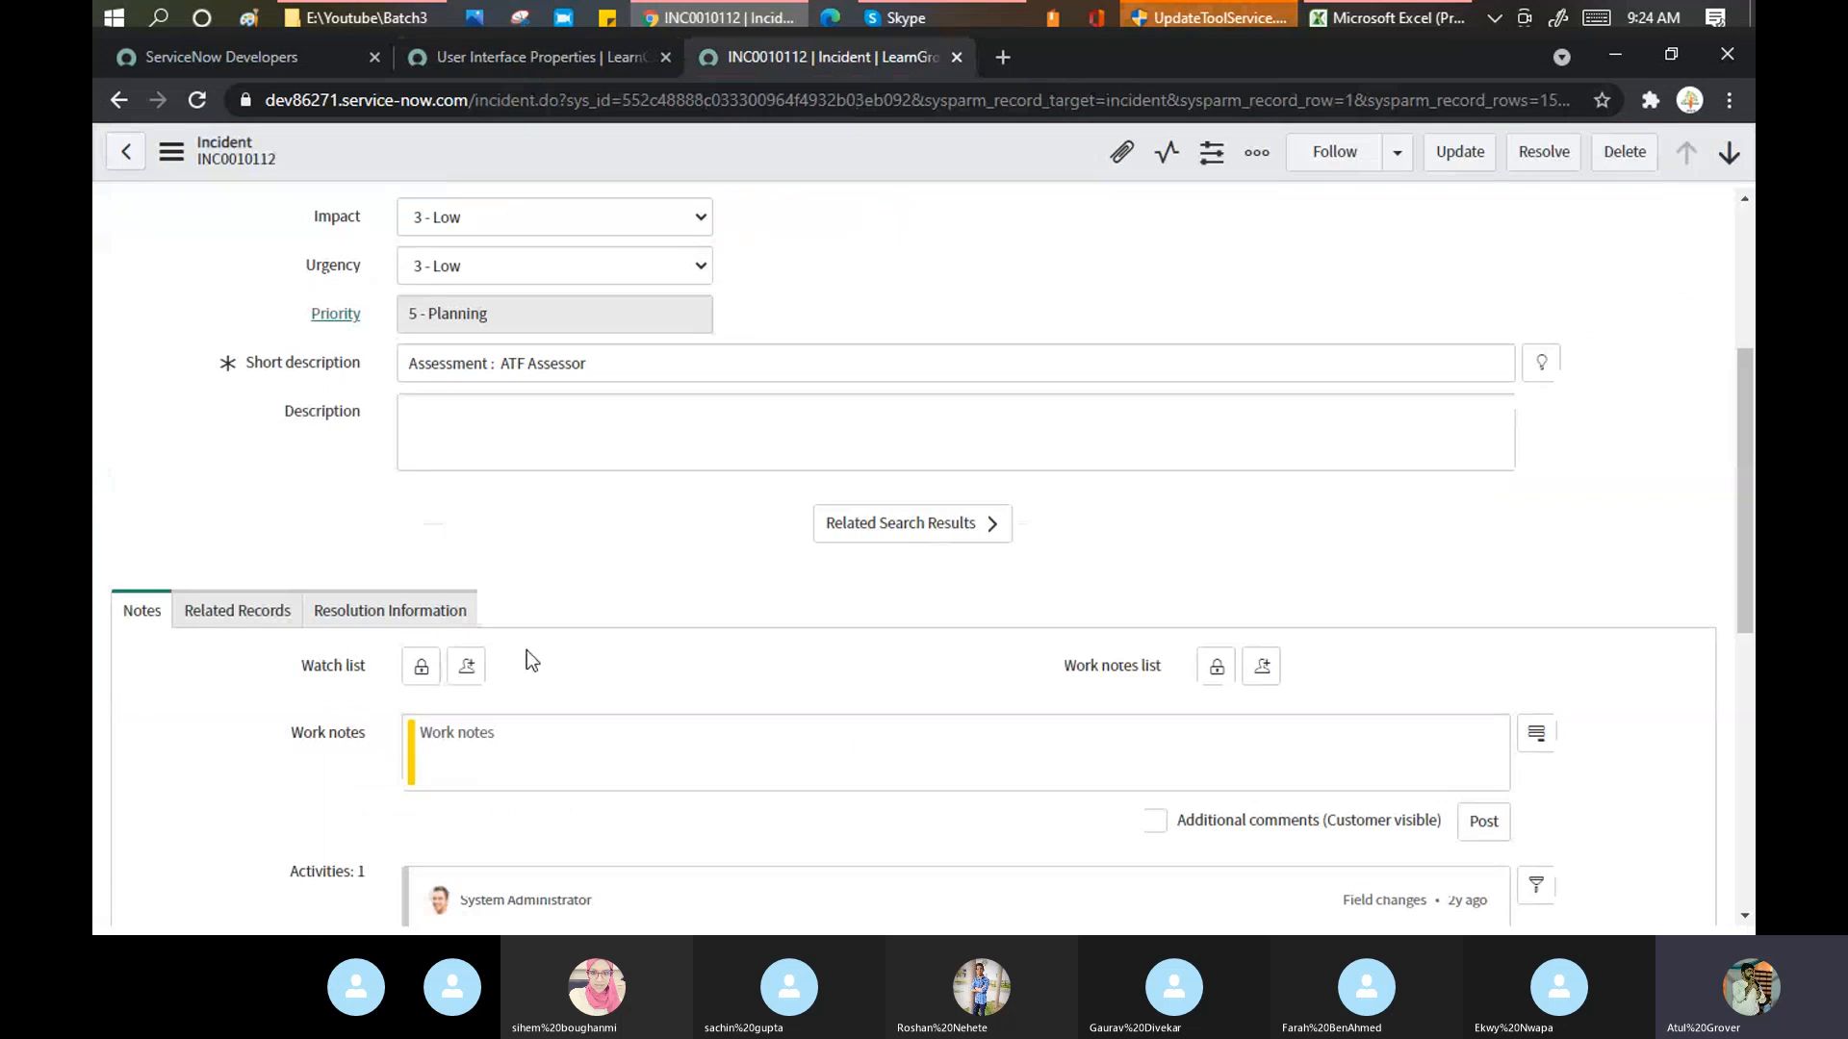
scroll(528, 650, "down", 3)
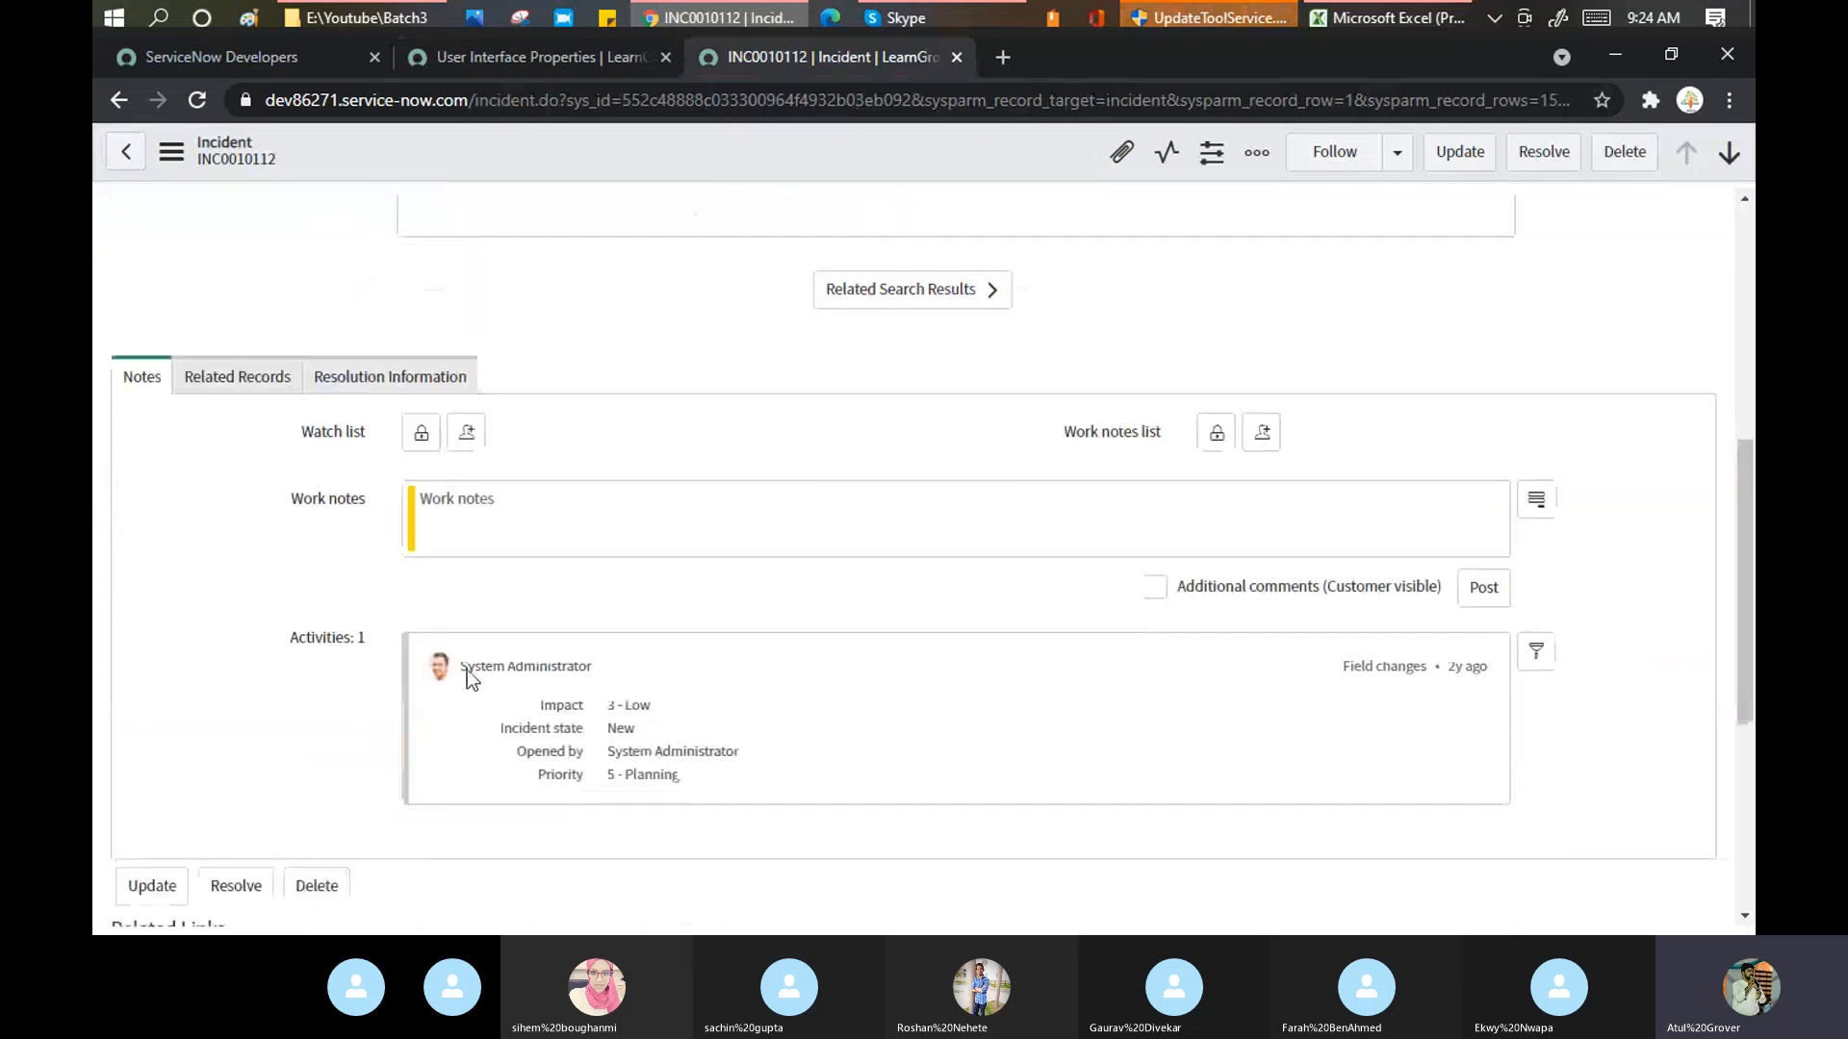
- Open the incident's email composer to view its address fields, close it unsent, and return to the UI properties
left_click(1258, 154)
left_click(1161, 207)
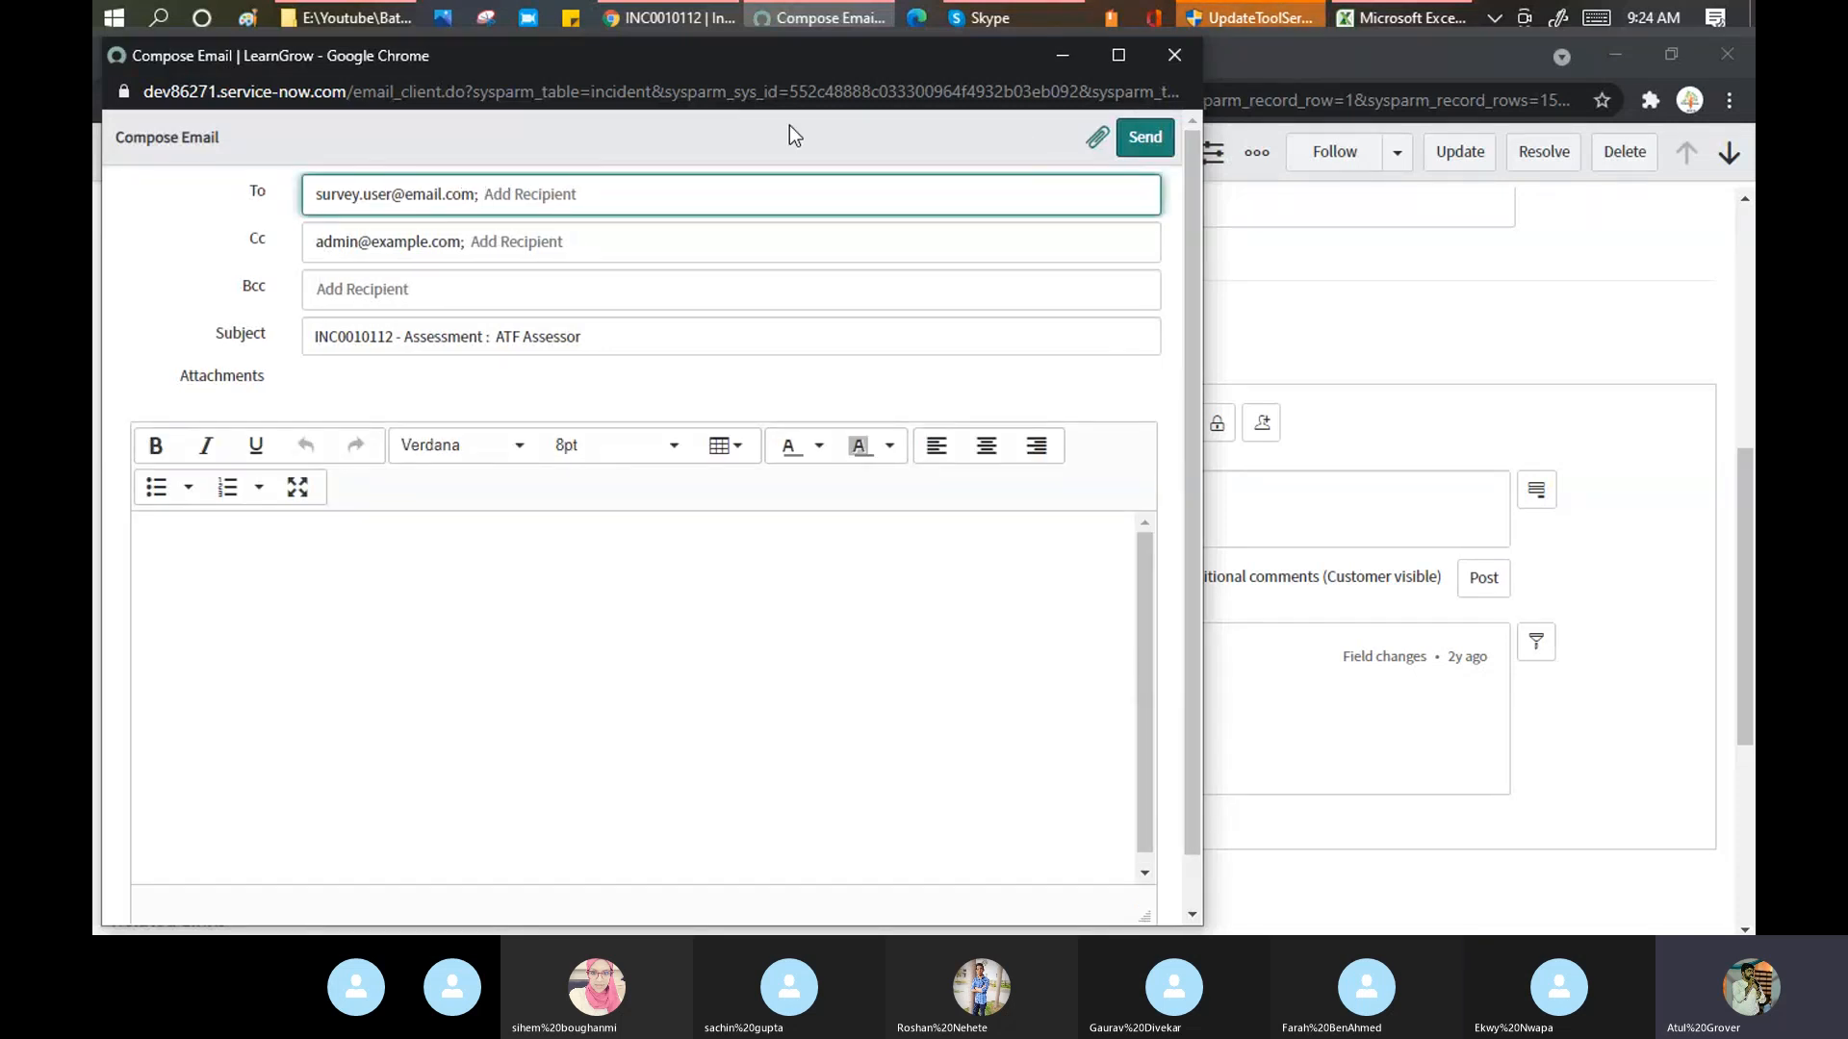
key("ctrl+w")
left_click(522, 60)
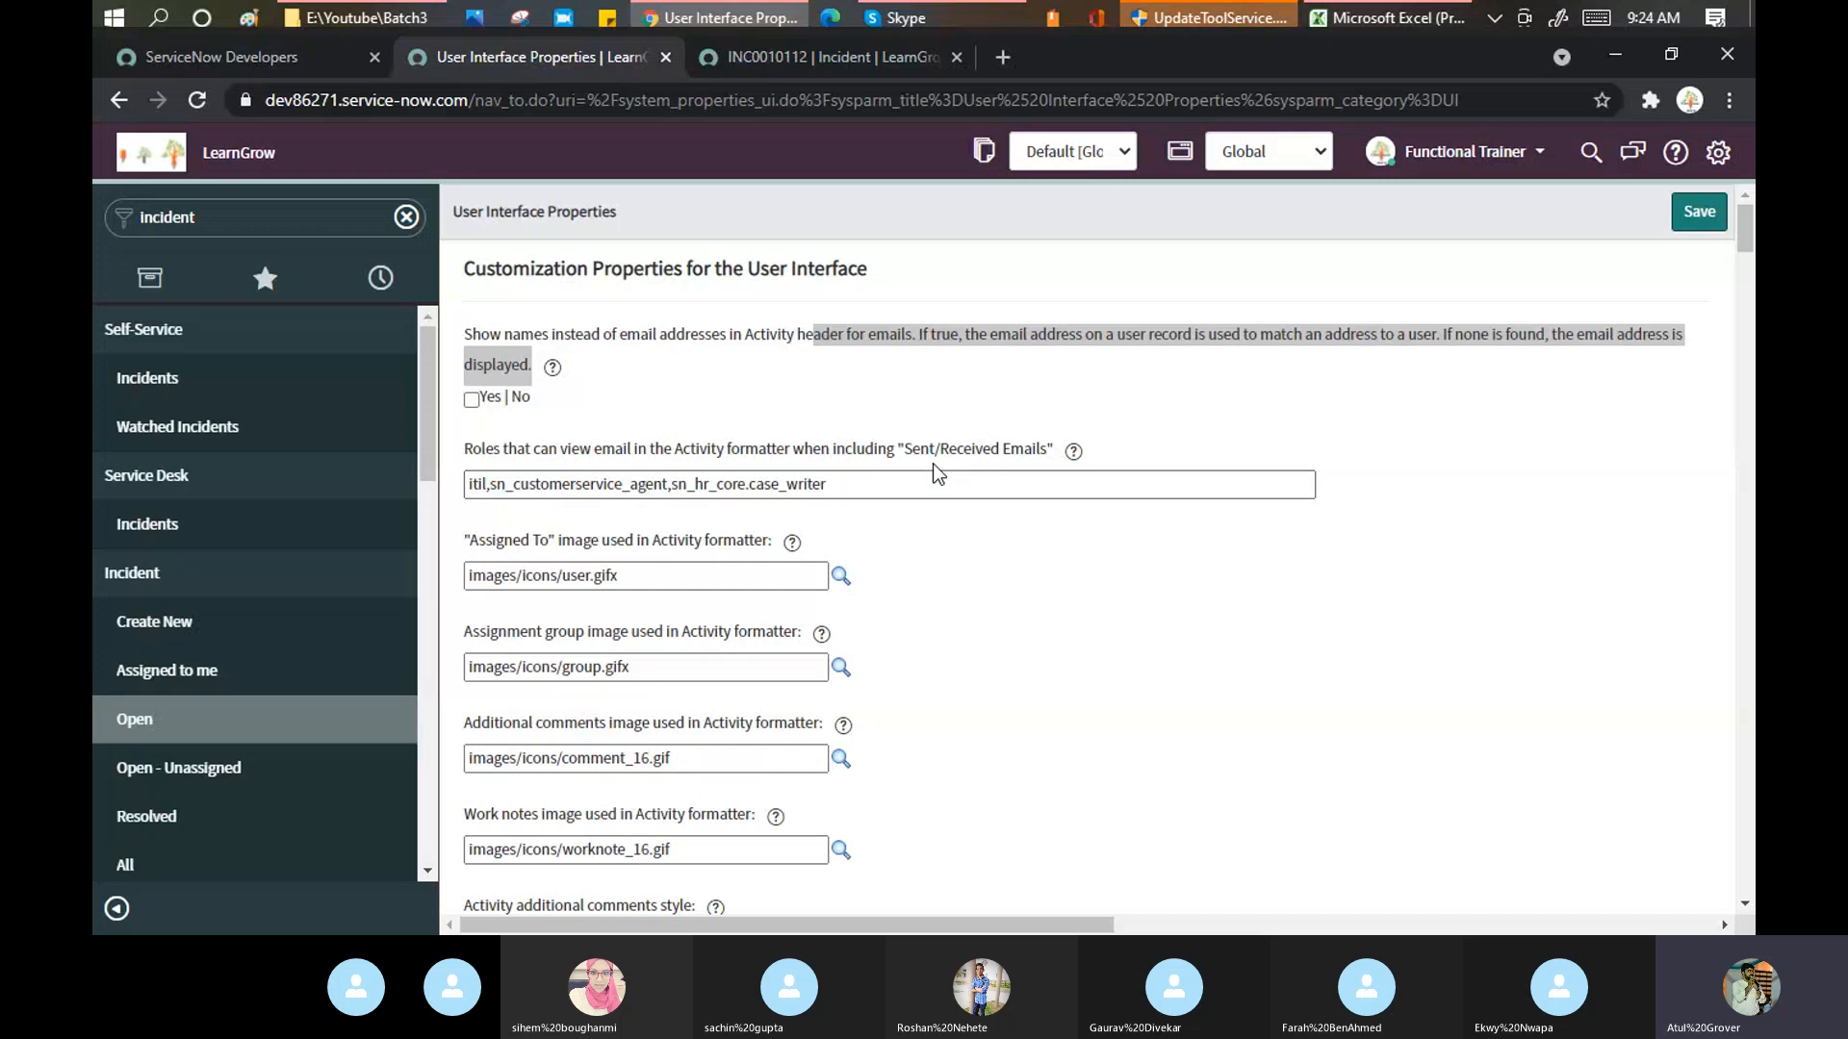
- Compare the Sent/Received Emails roles and "Assigned To" image properties with the incident's activity section and form header
left_click(799, 57)
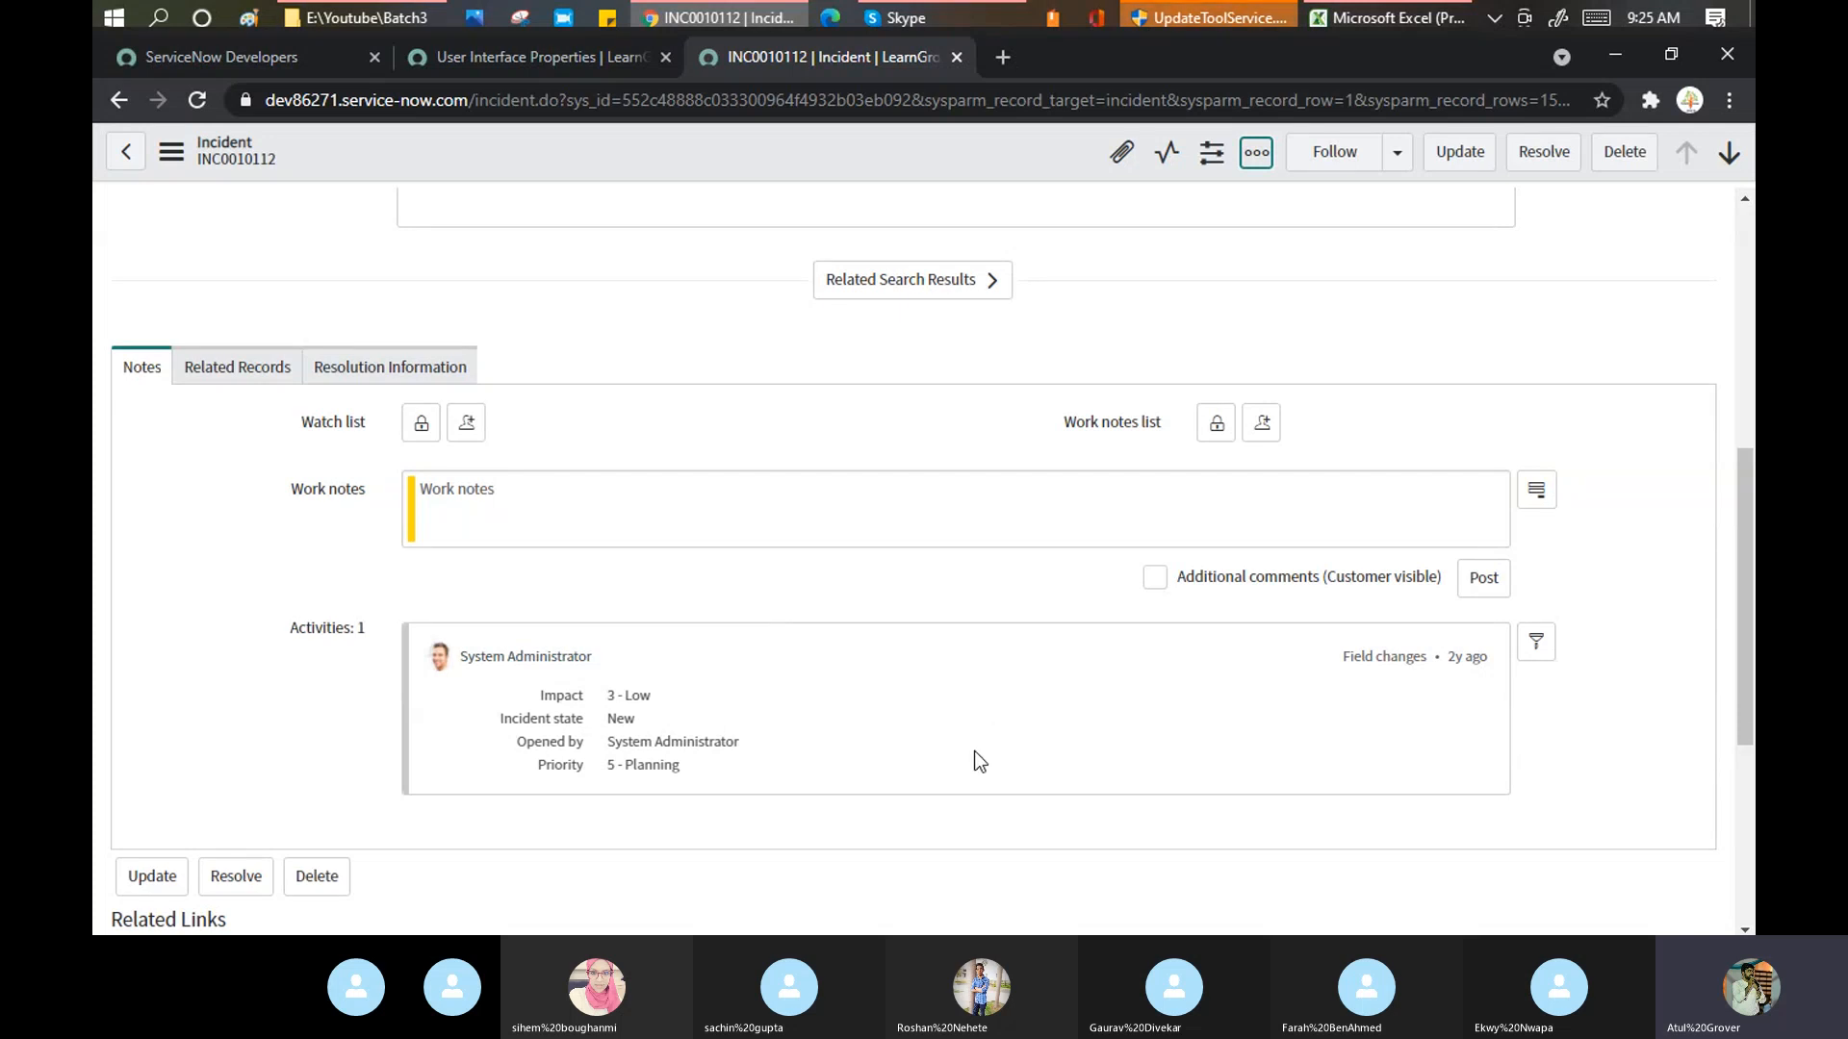
left_click(575, 54)
scroll(839, 464, "down", 2)
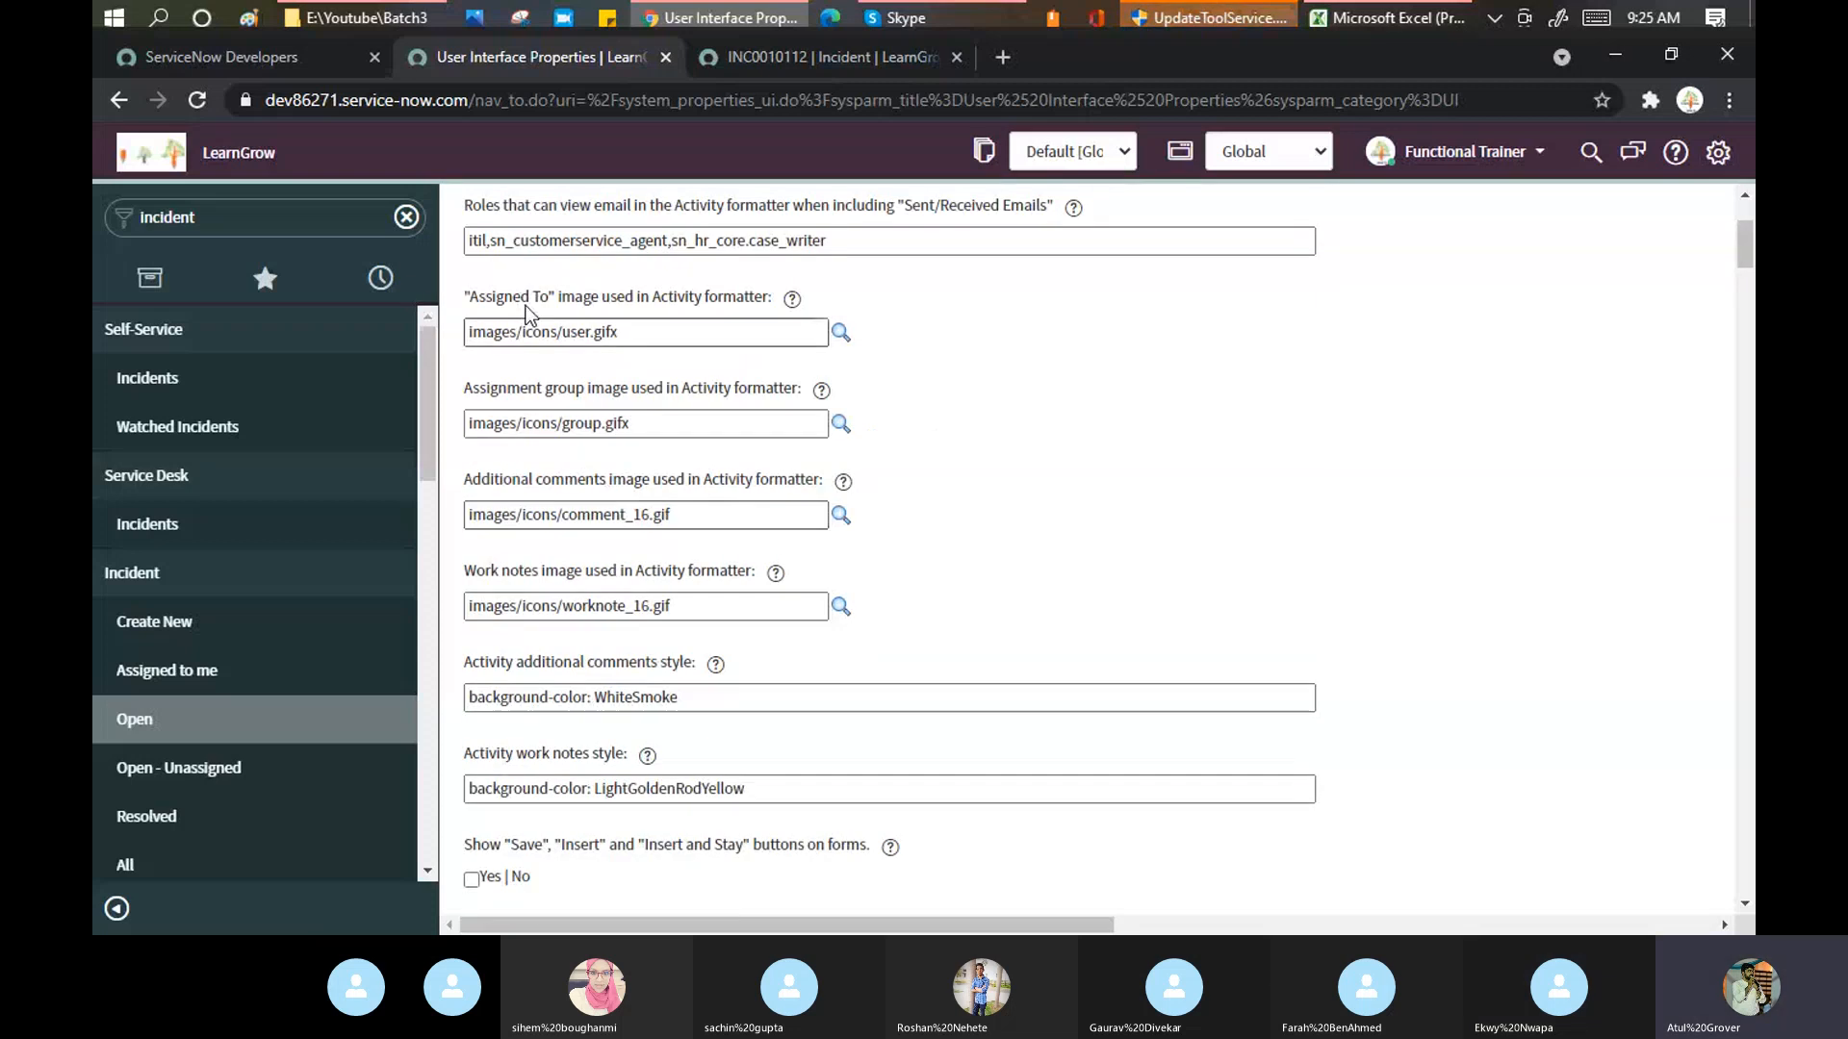
left_click(788, 58)
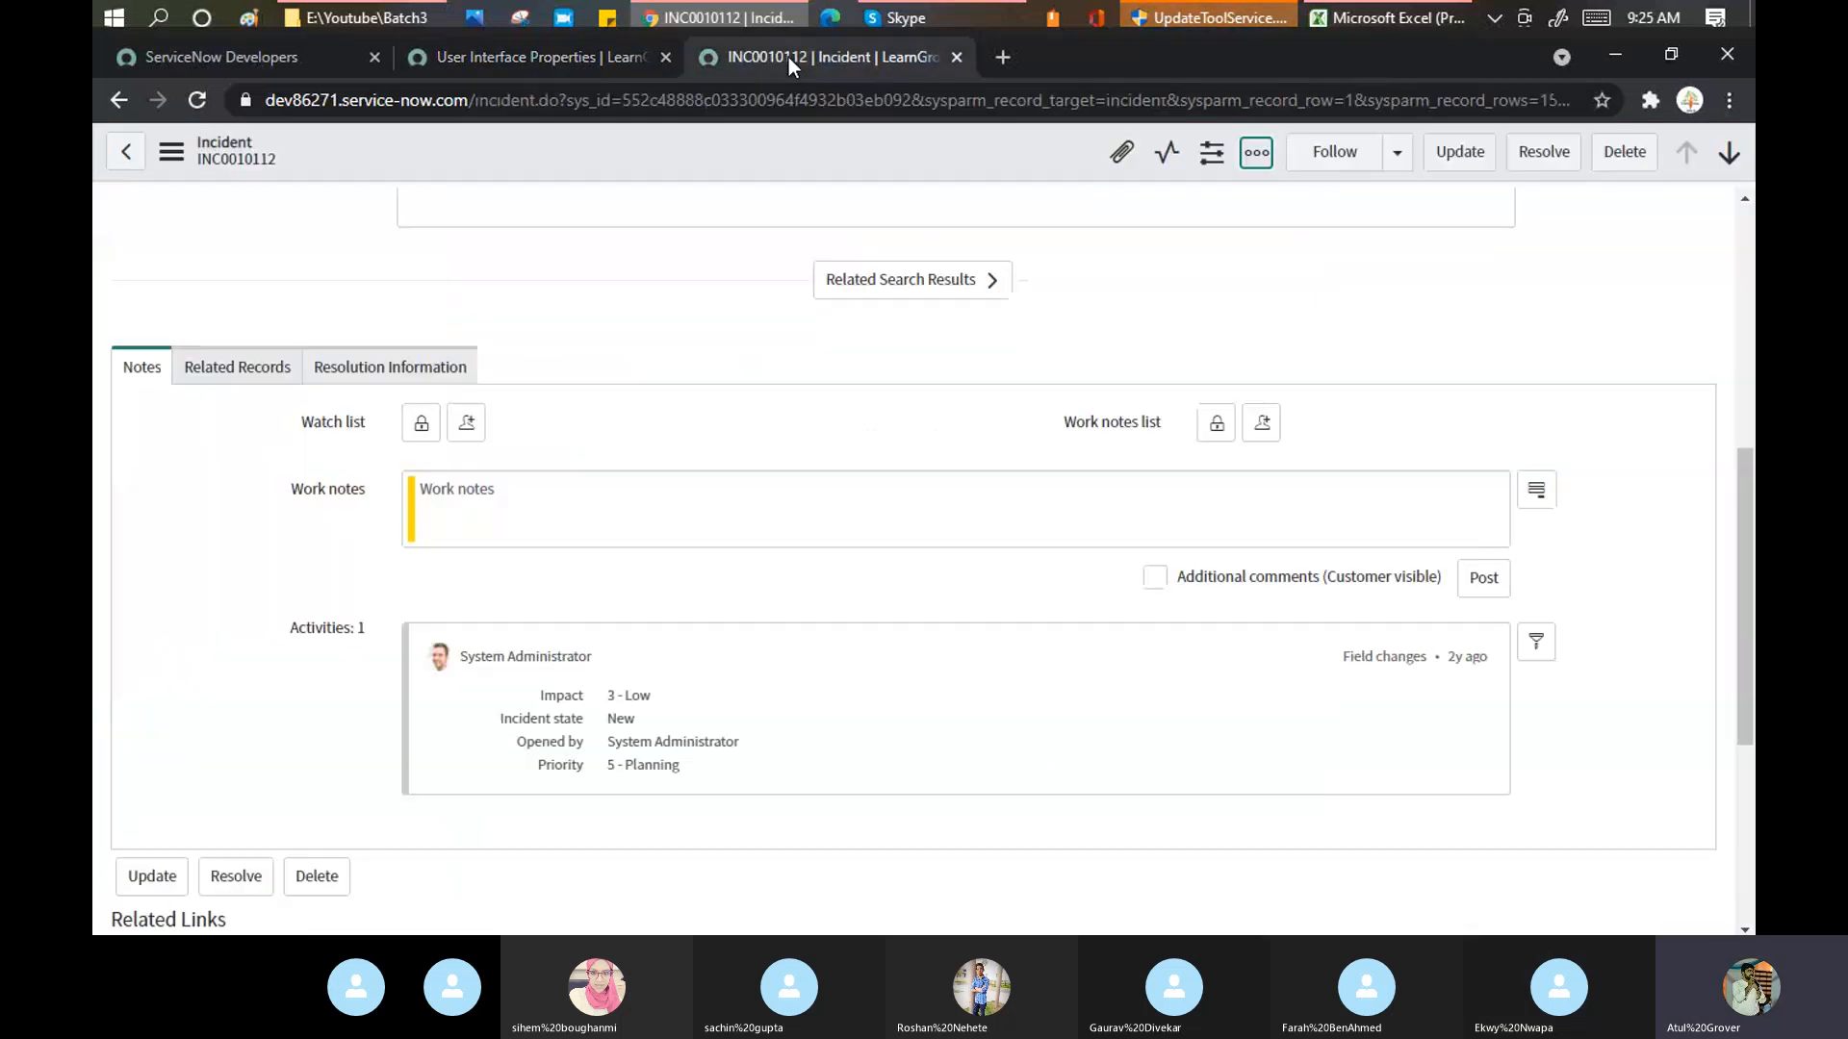
scroll(950, 457, "up", 5)
scroll(954, 469, "up", 2)
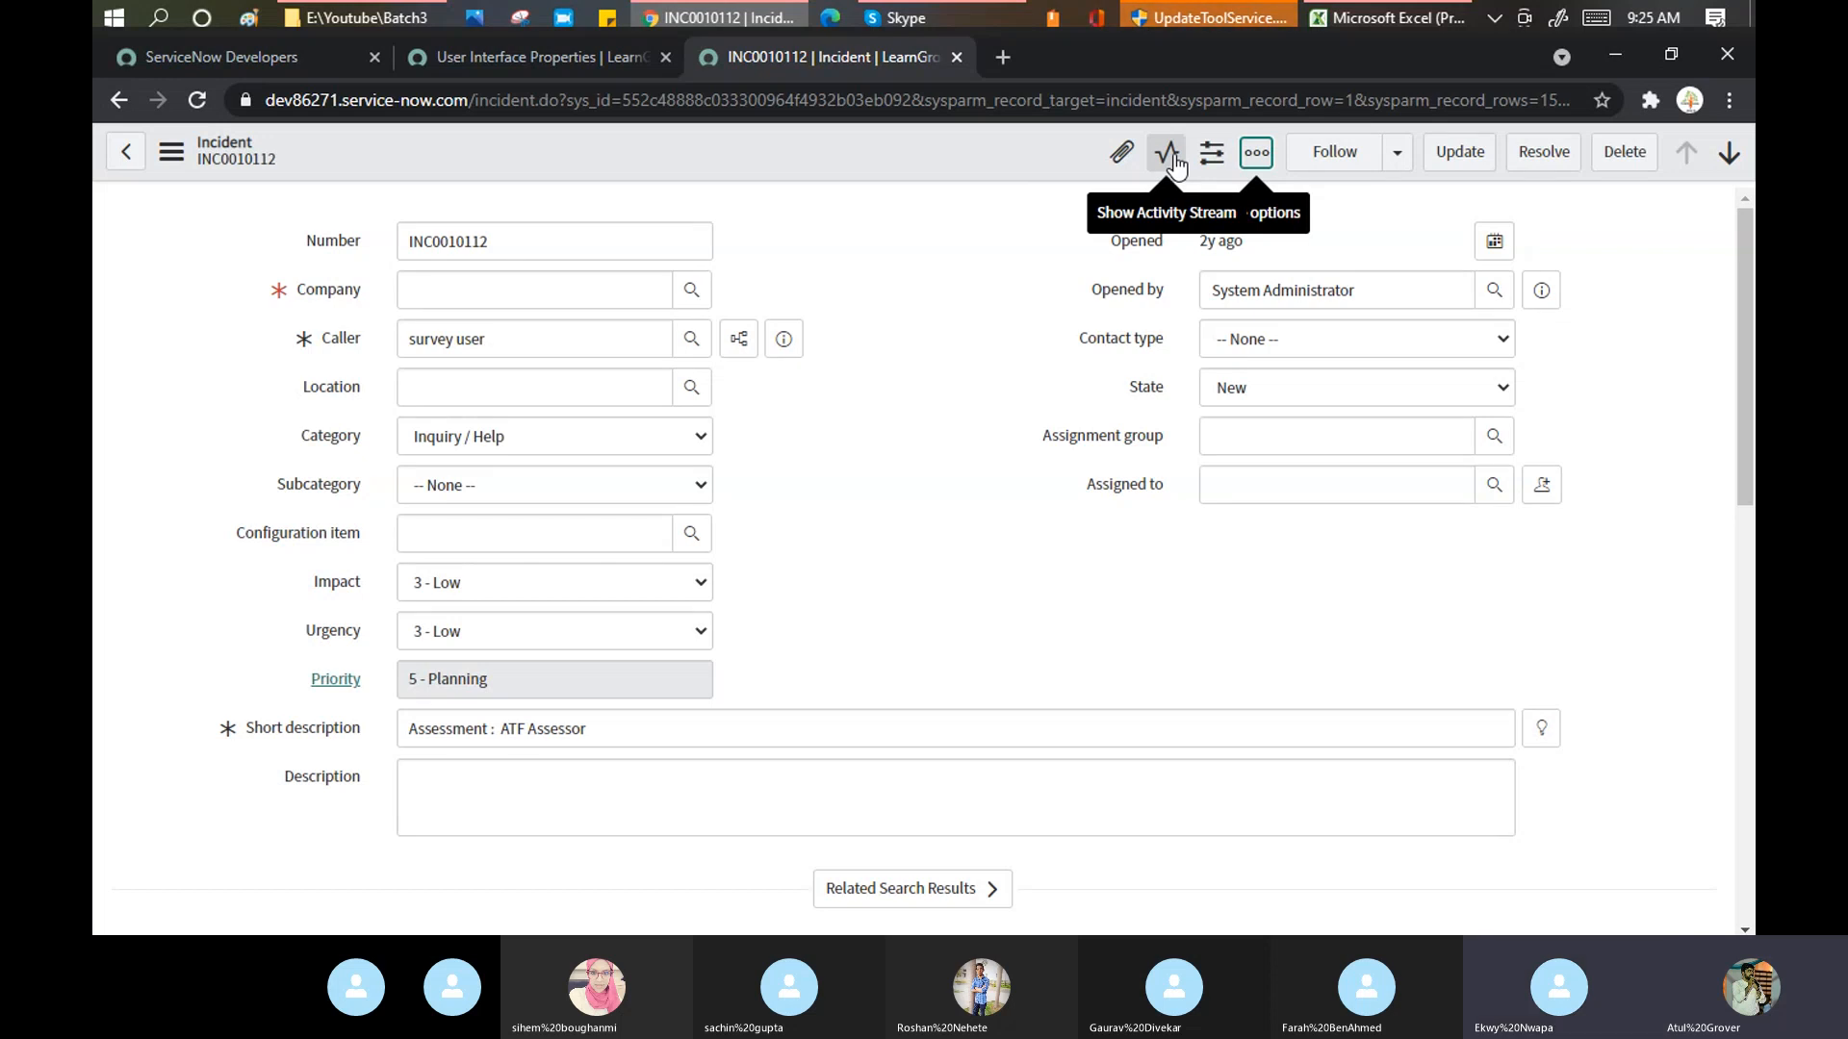
left_click(544, 56)
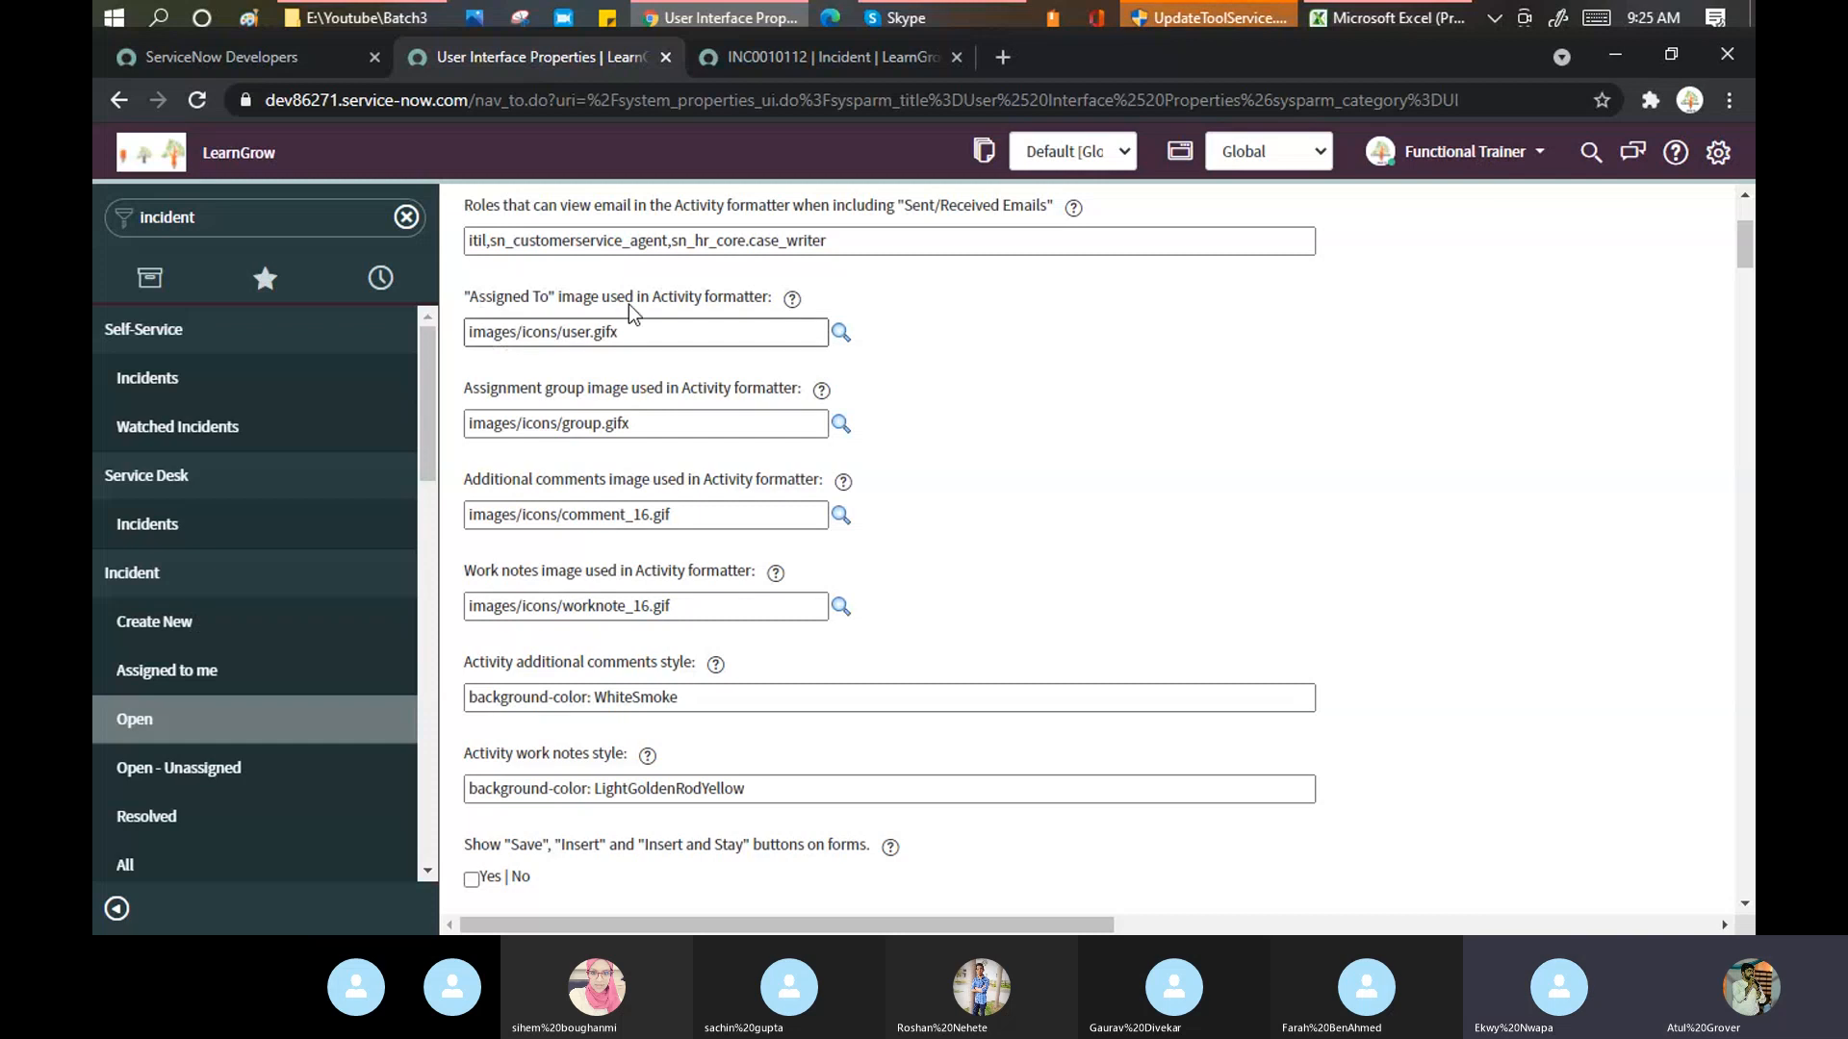
- View the image choices for the "Assigned To" activity property without picking one, and check the incident form again
left_click(841, 332)
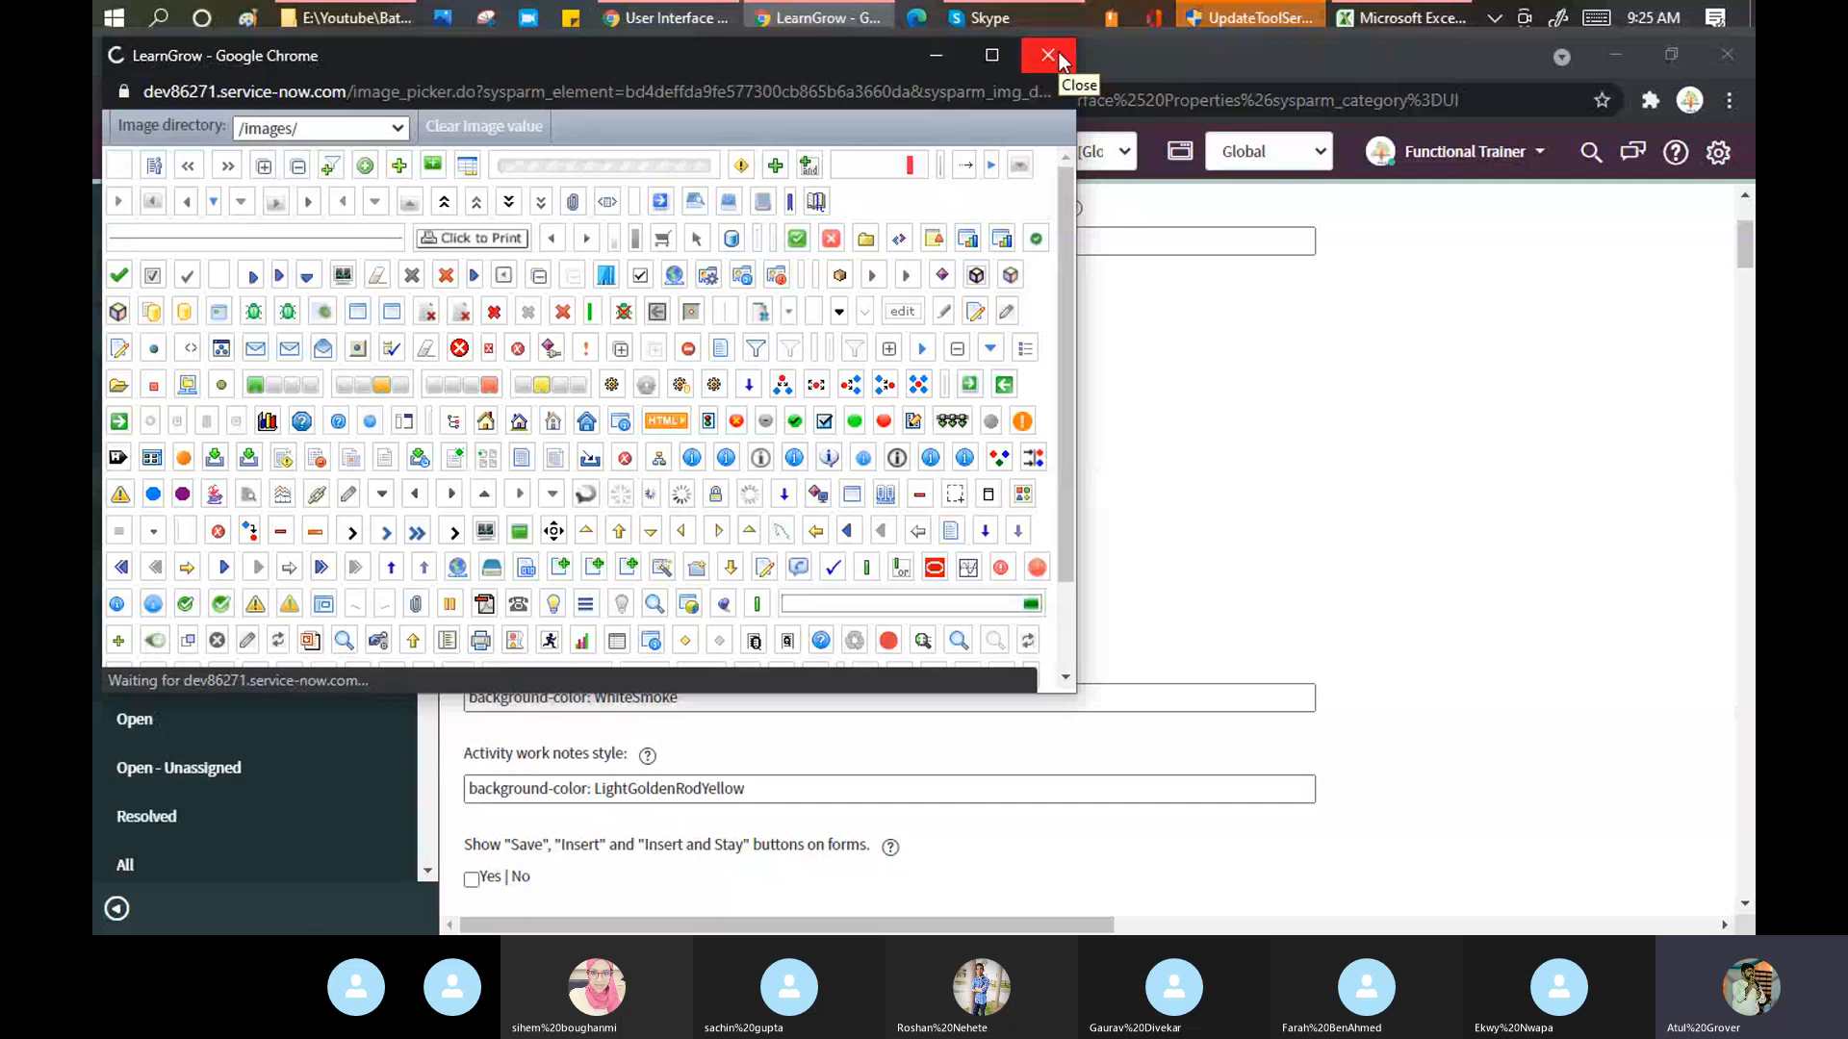
left_click(1059, 57)
left_click(772, 54)
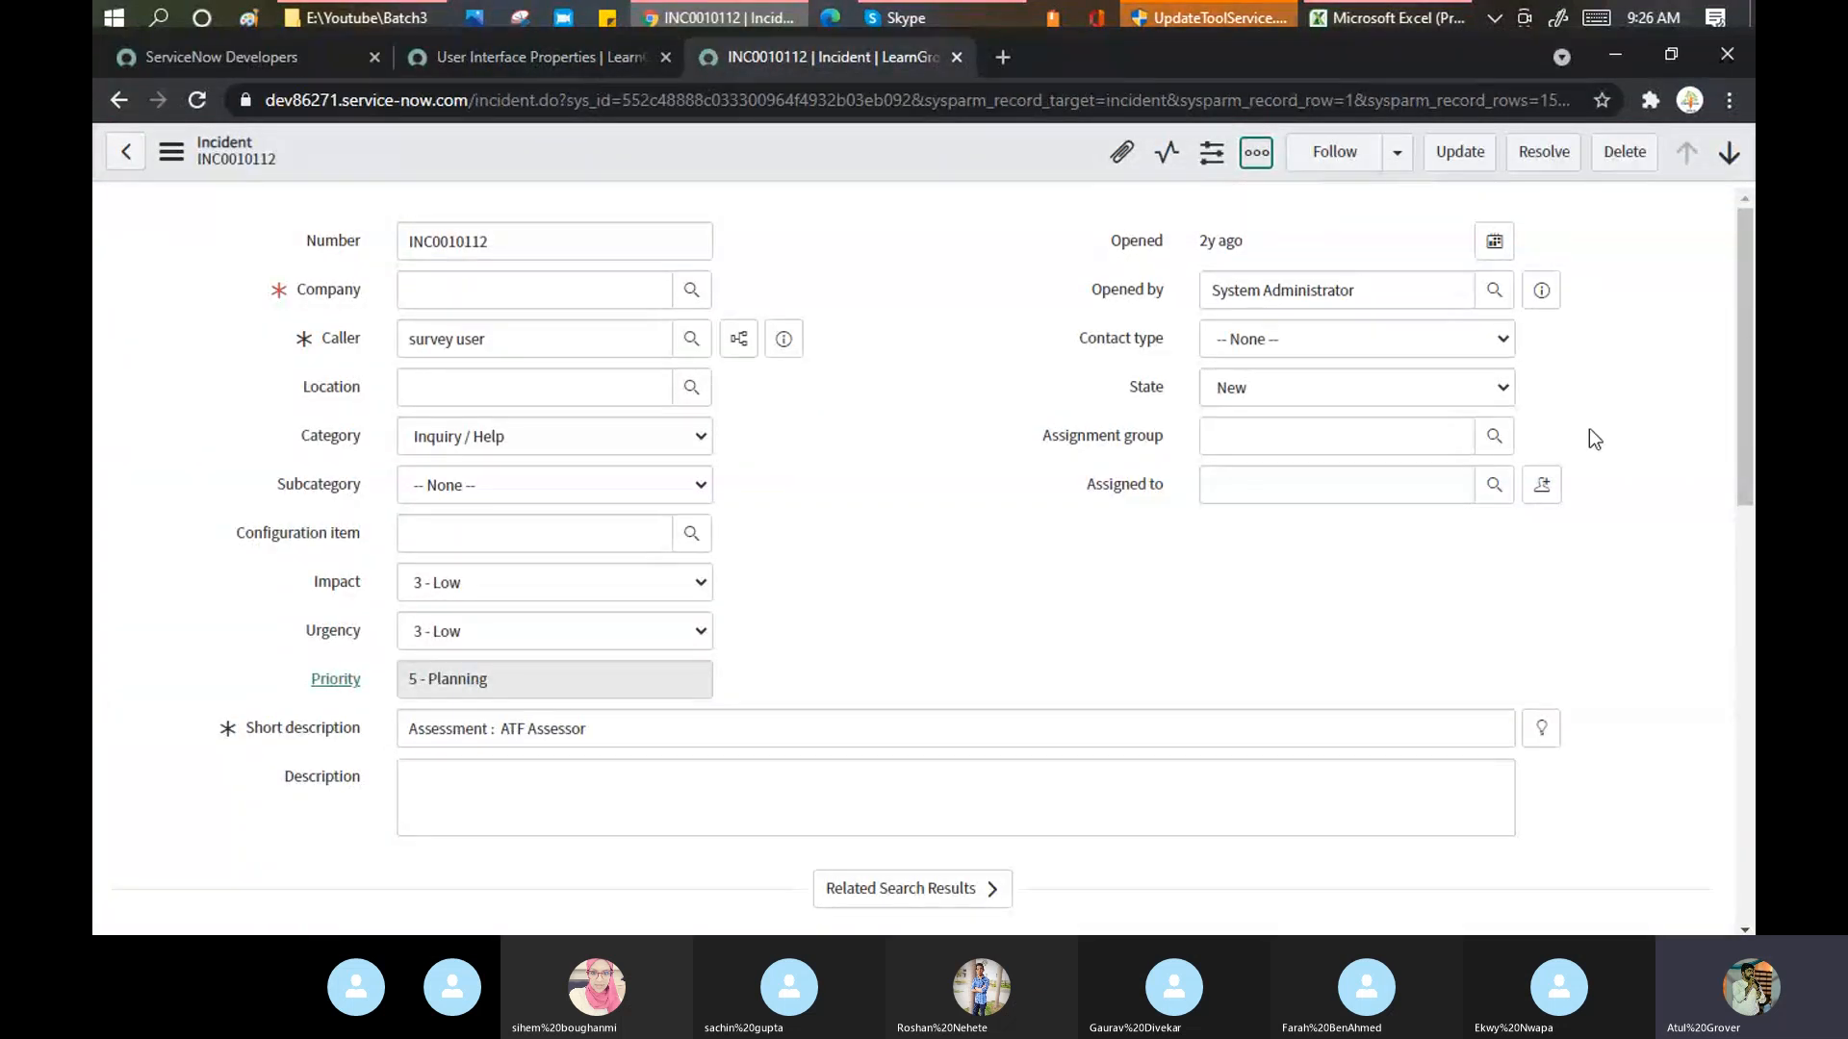
left_click(508, 56)
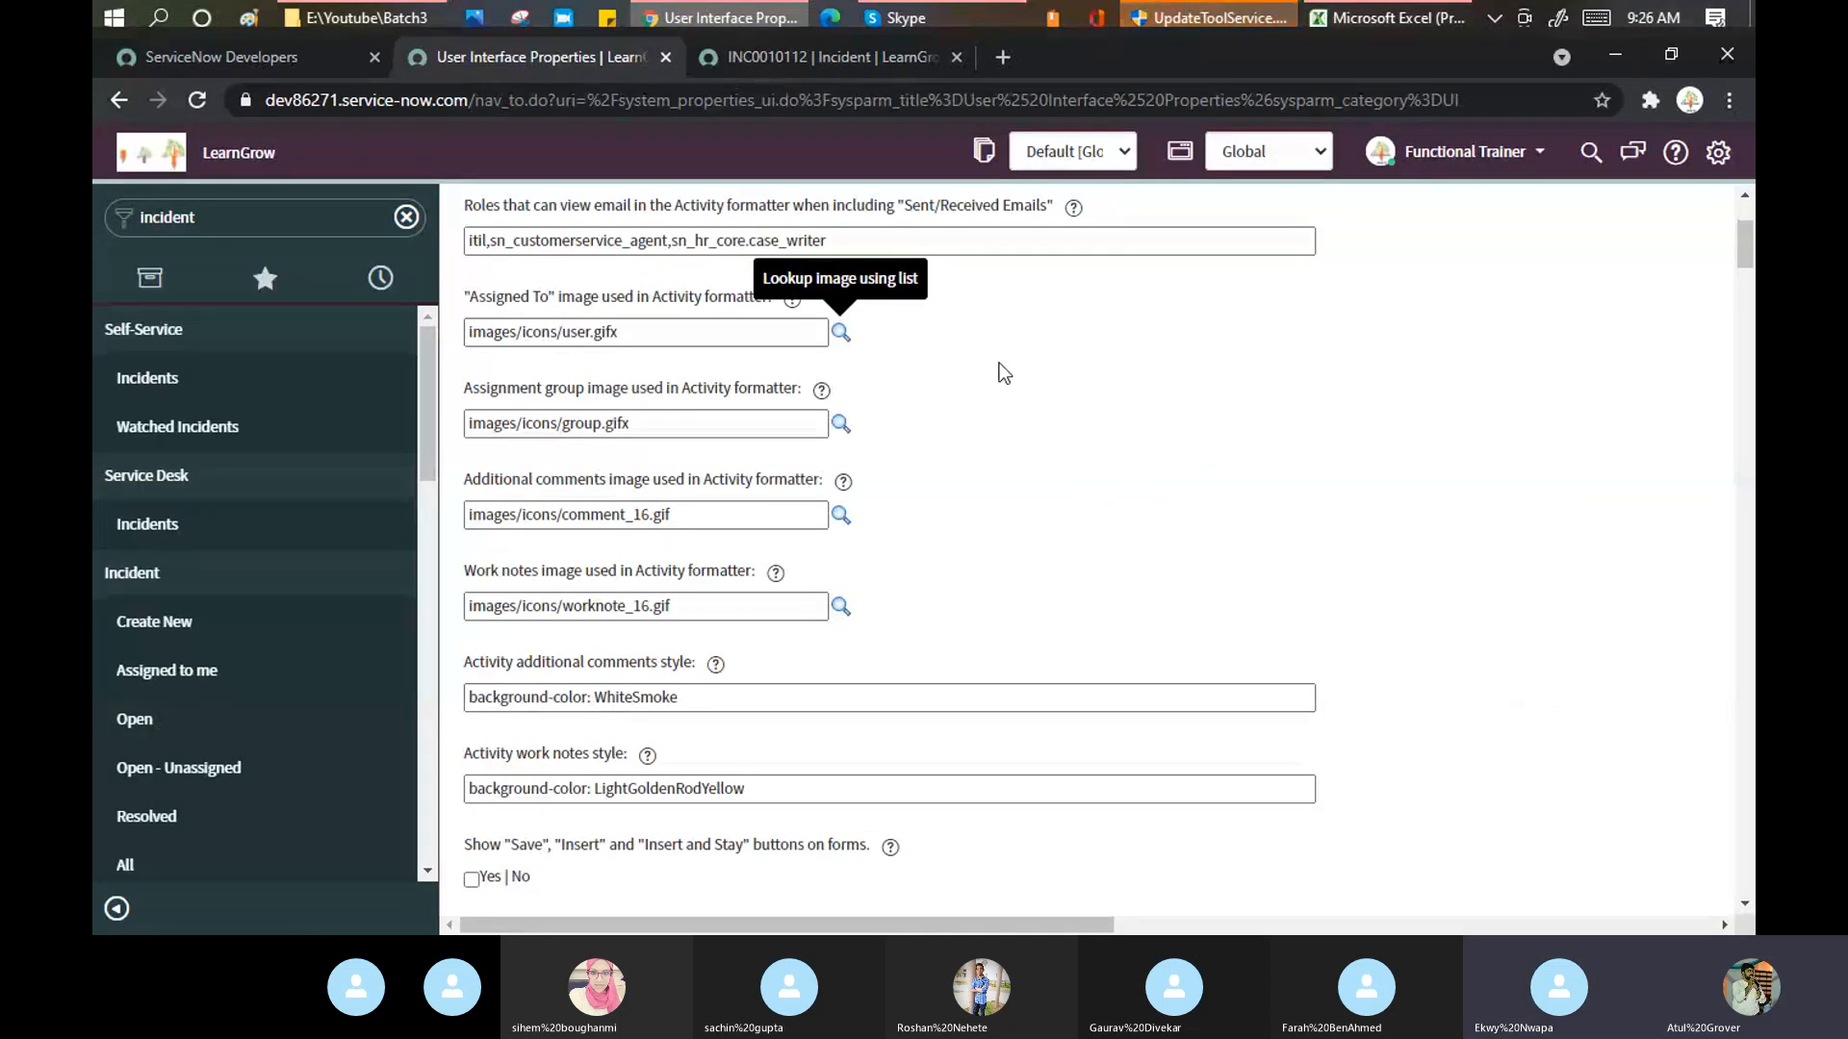
- Review the activity style and form button properties, and check the incident form's context menu for Save and Insert options
scroll(999, 365, "down", 2)
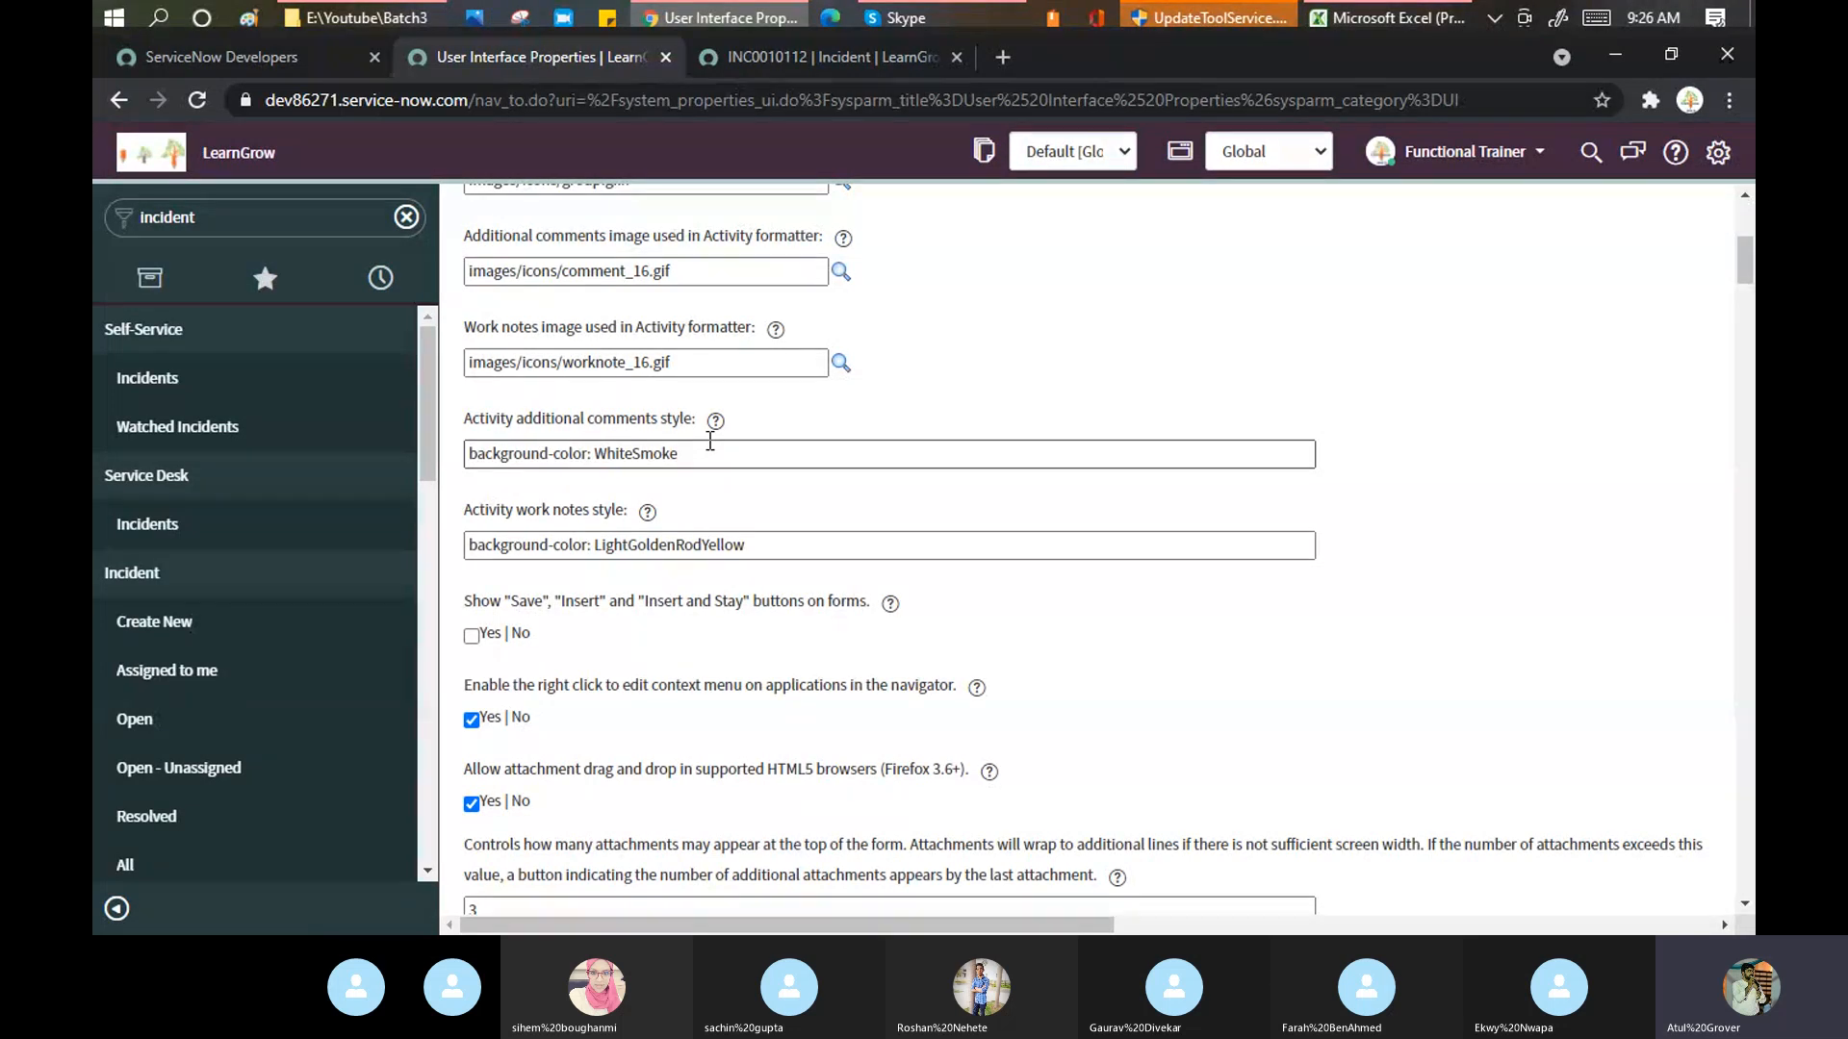
scroll(710, 441, "up", 5)
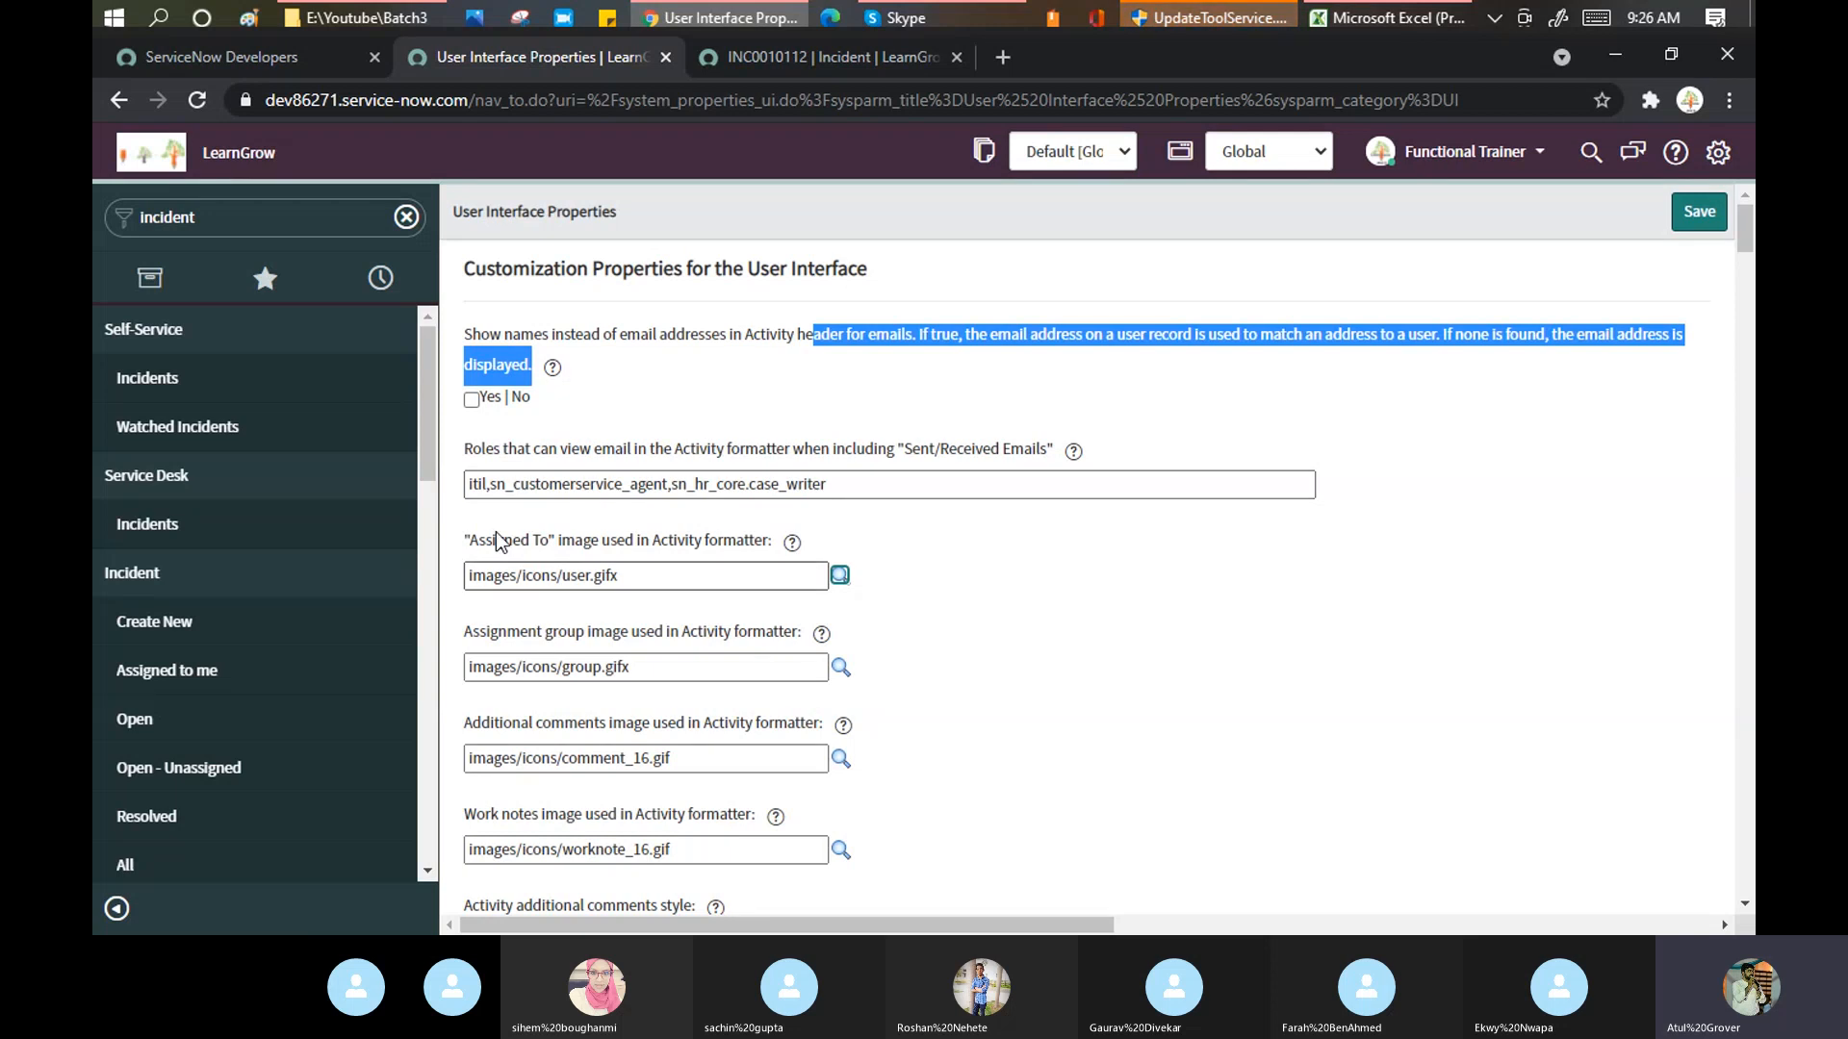
scroll(696, 518, "down", 1)
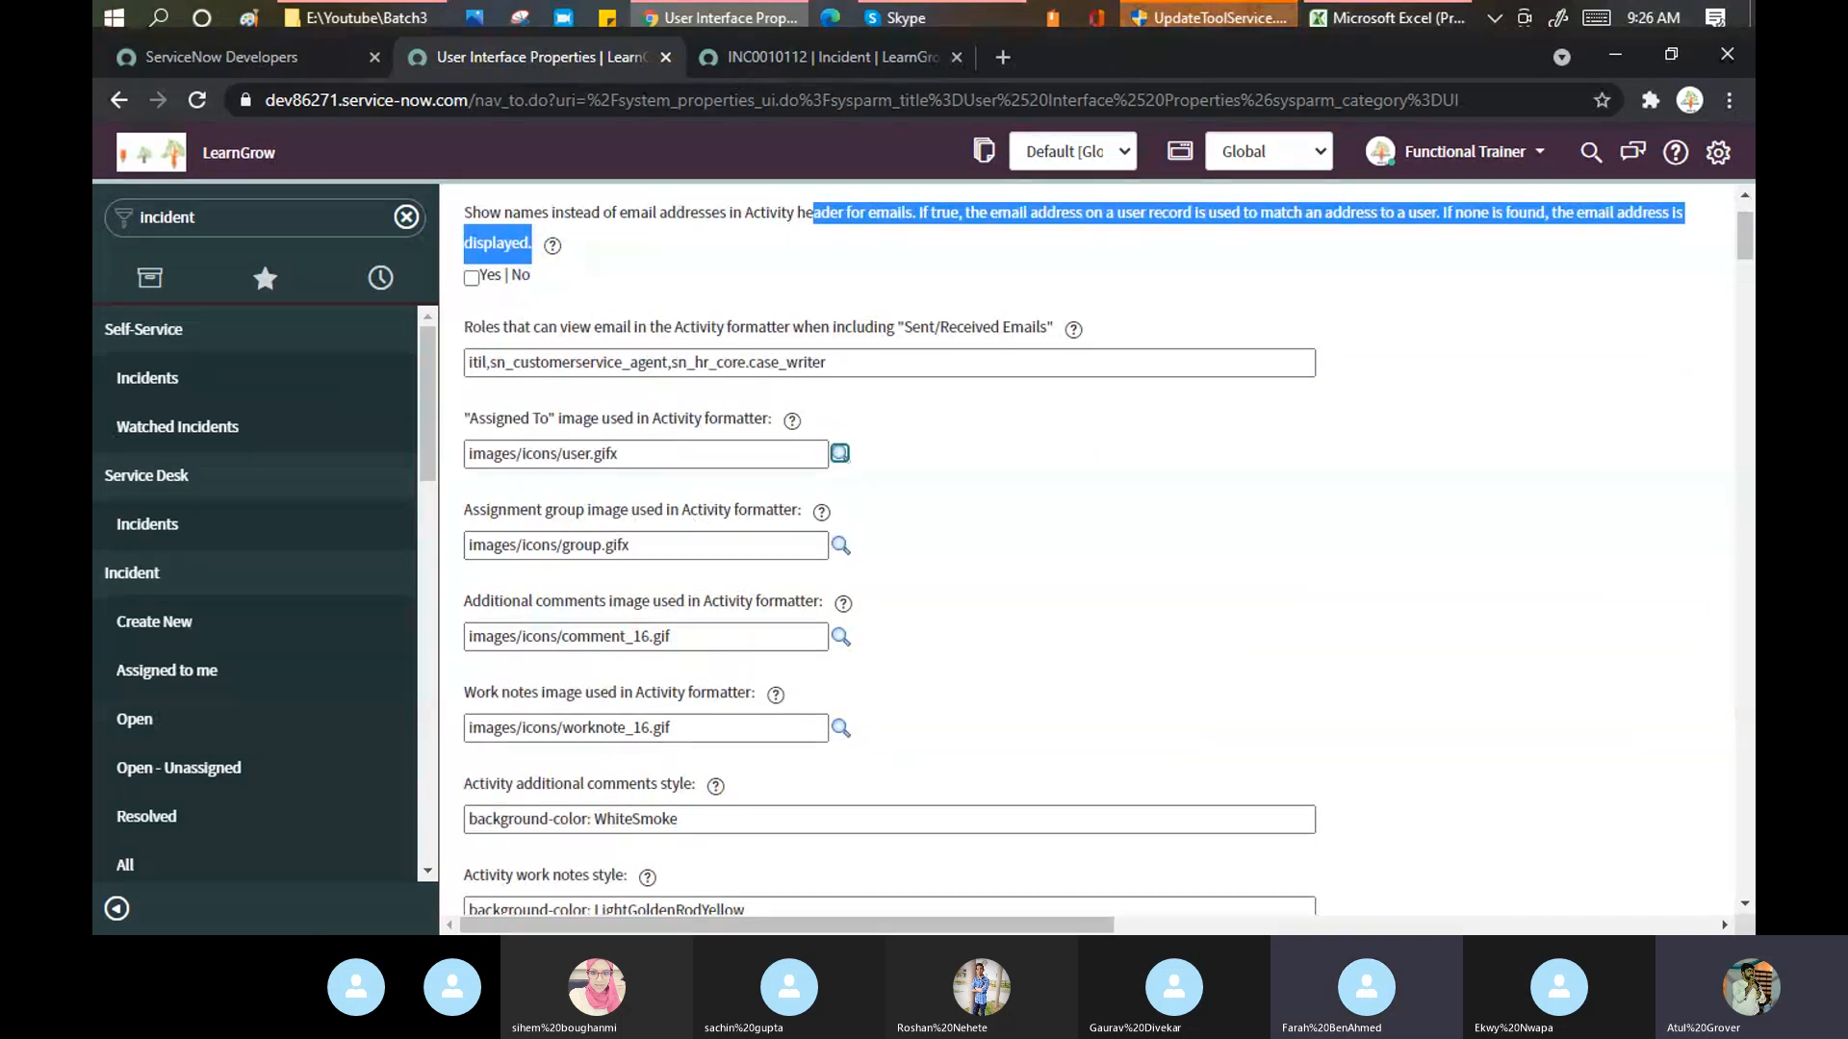
scroll(1001, 460, "down", 4)
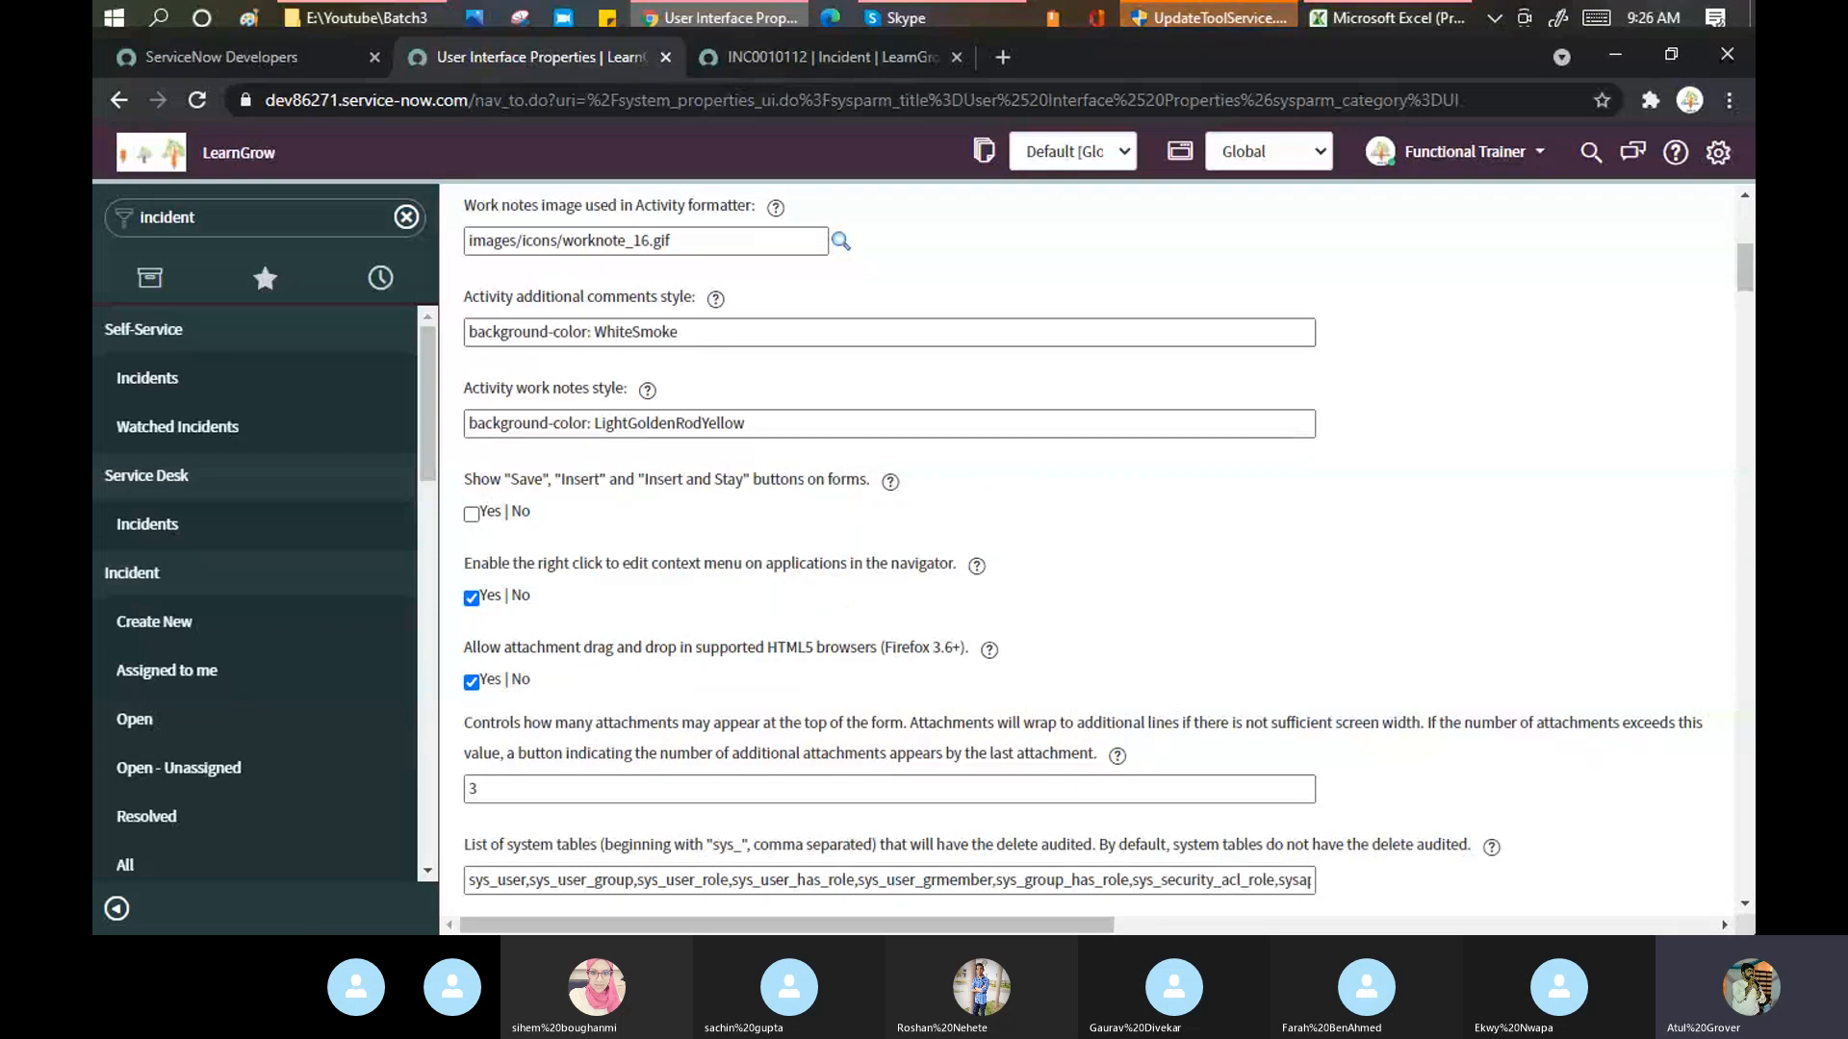
left_click(845, 60)
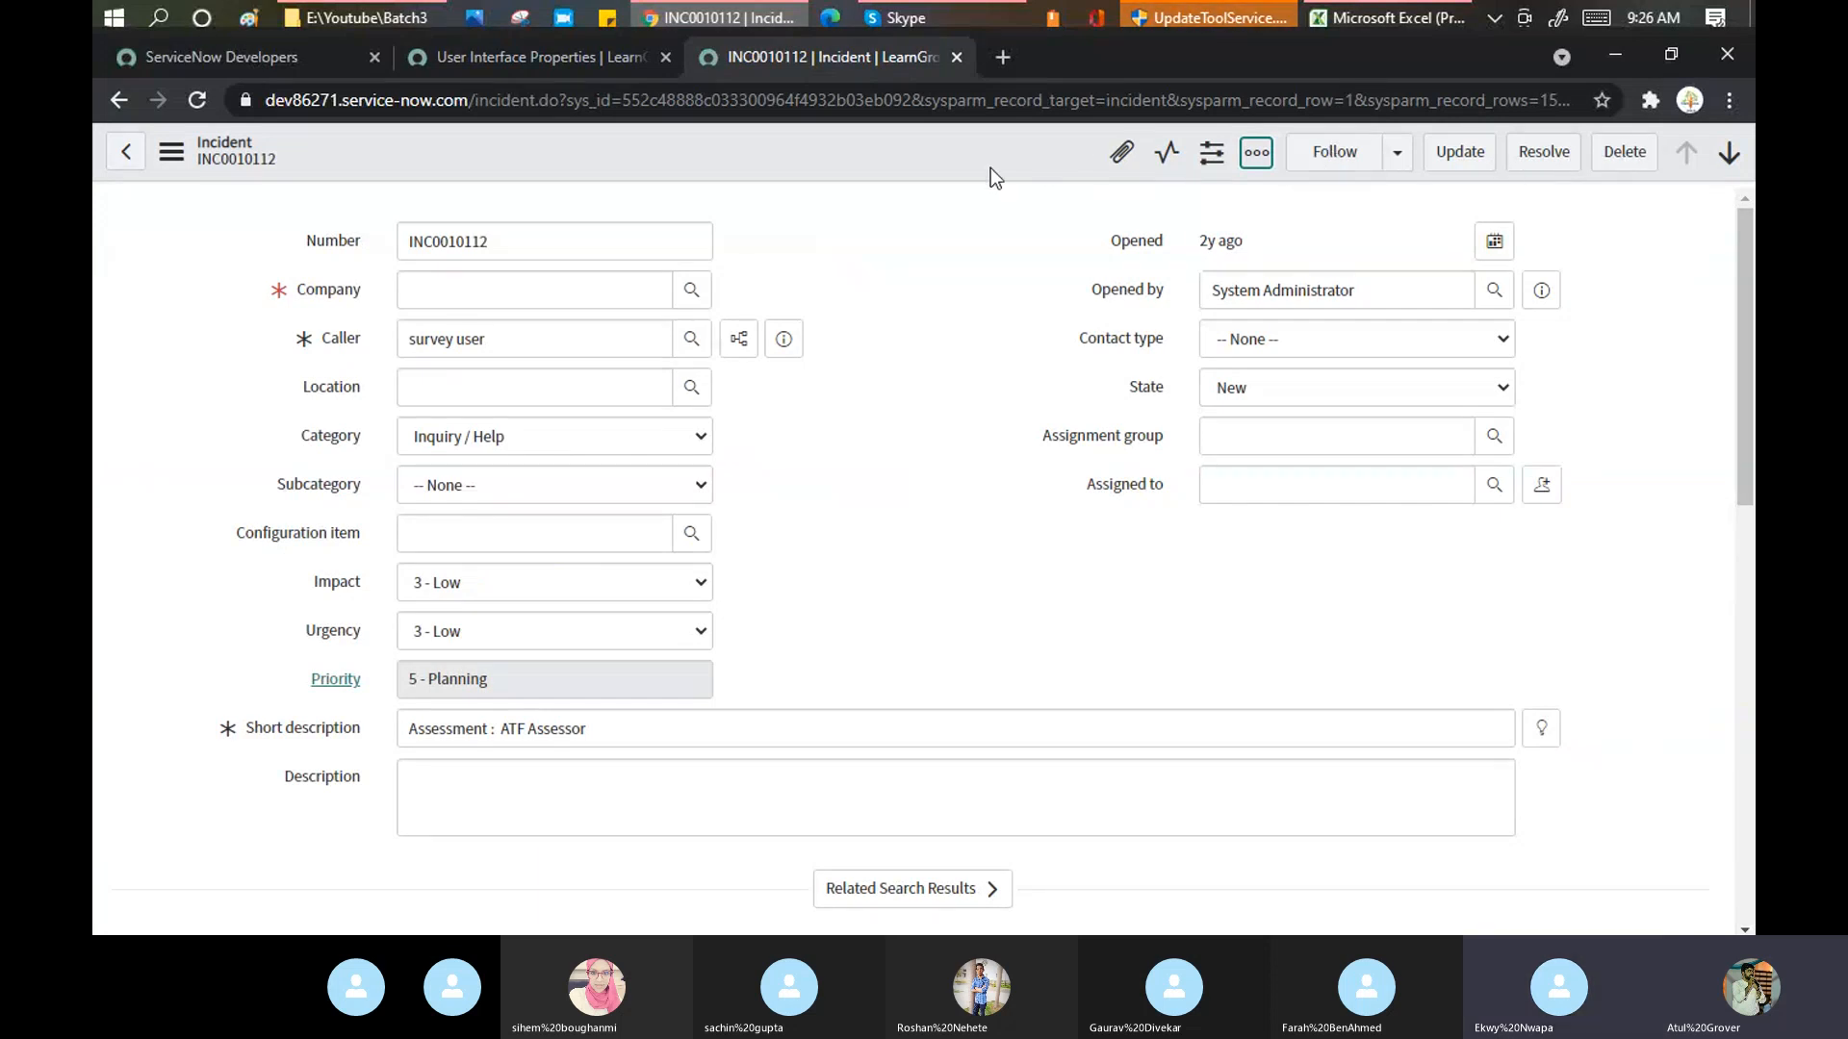
right_click(949, 141)
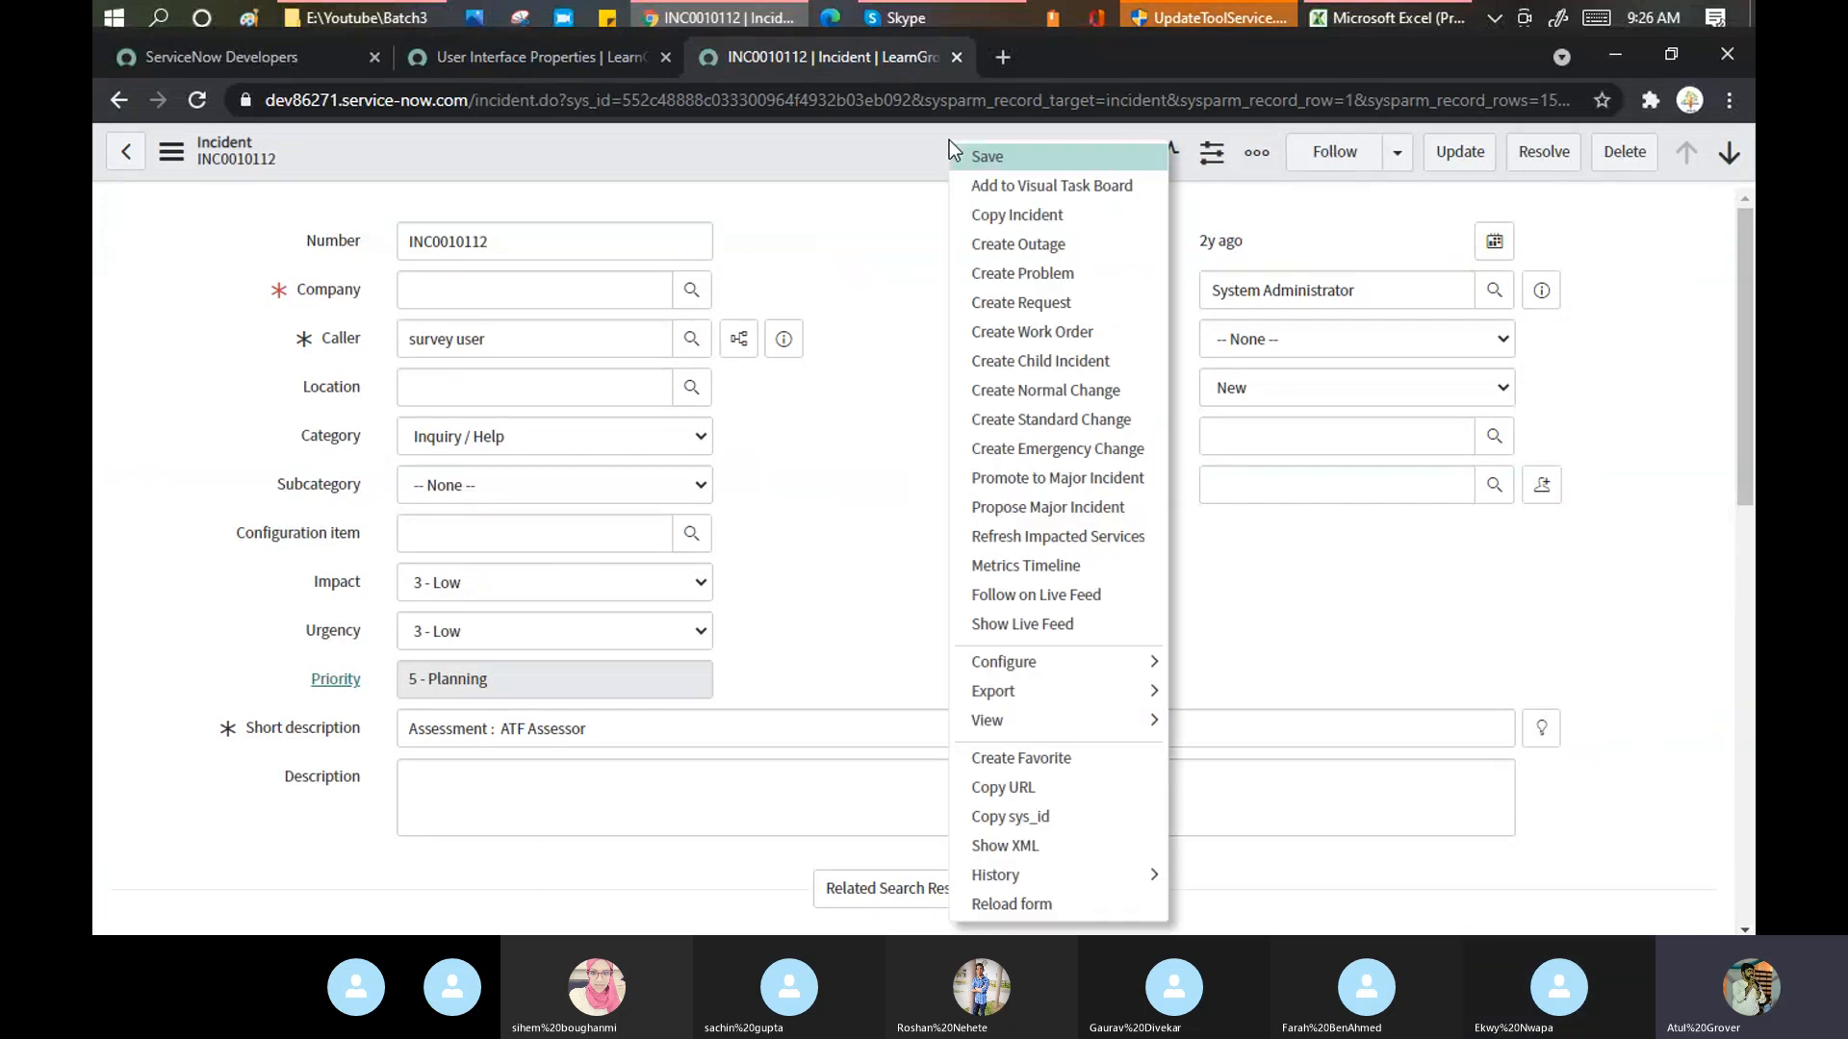
left_click(509, 56)
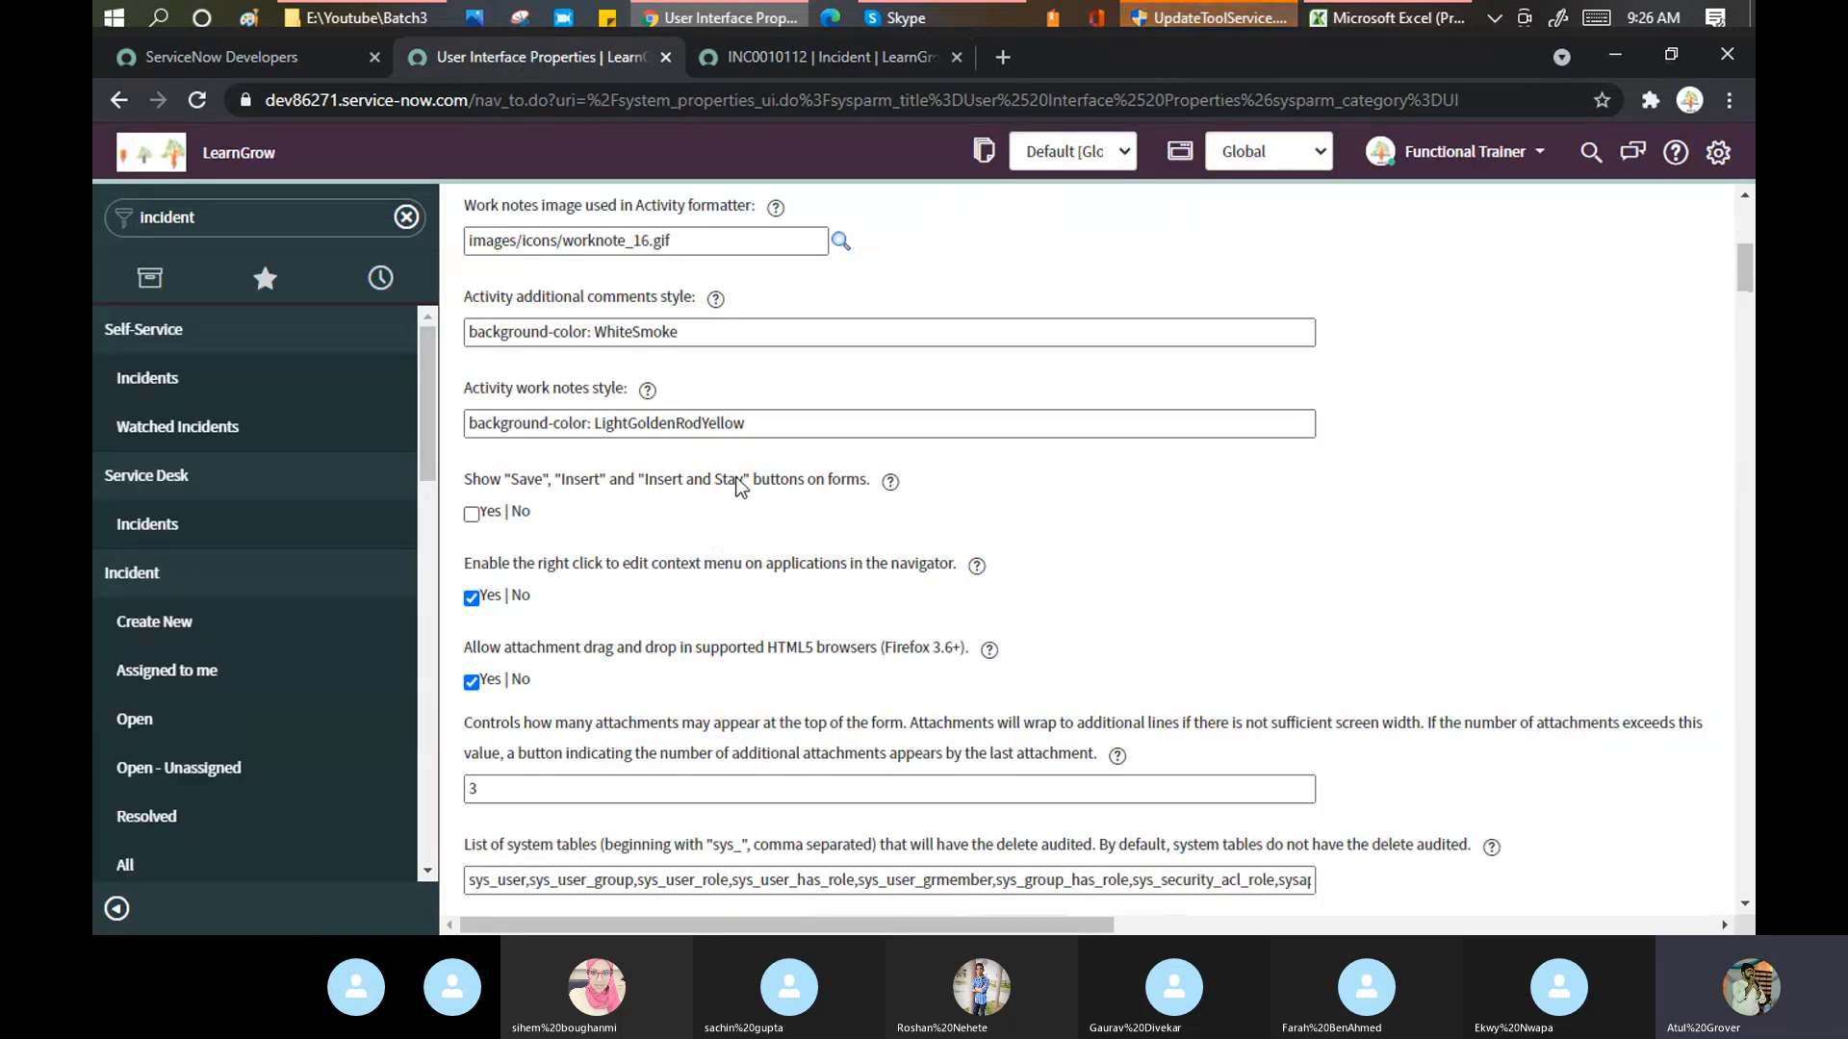
- Enable the property that shows "Save", "Insert" and "Insert and Stay" buttons on forms, and save the UI properties
left_click(471, 515)
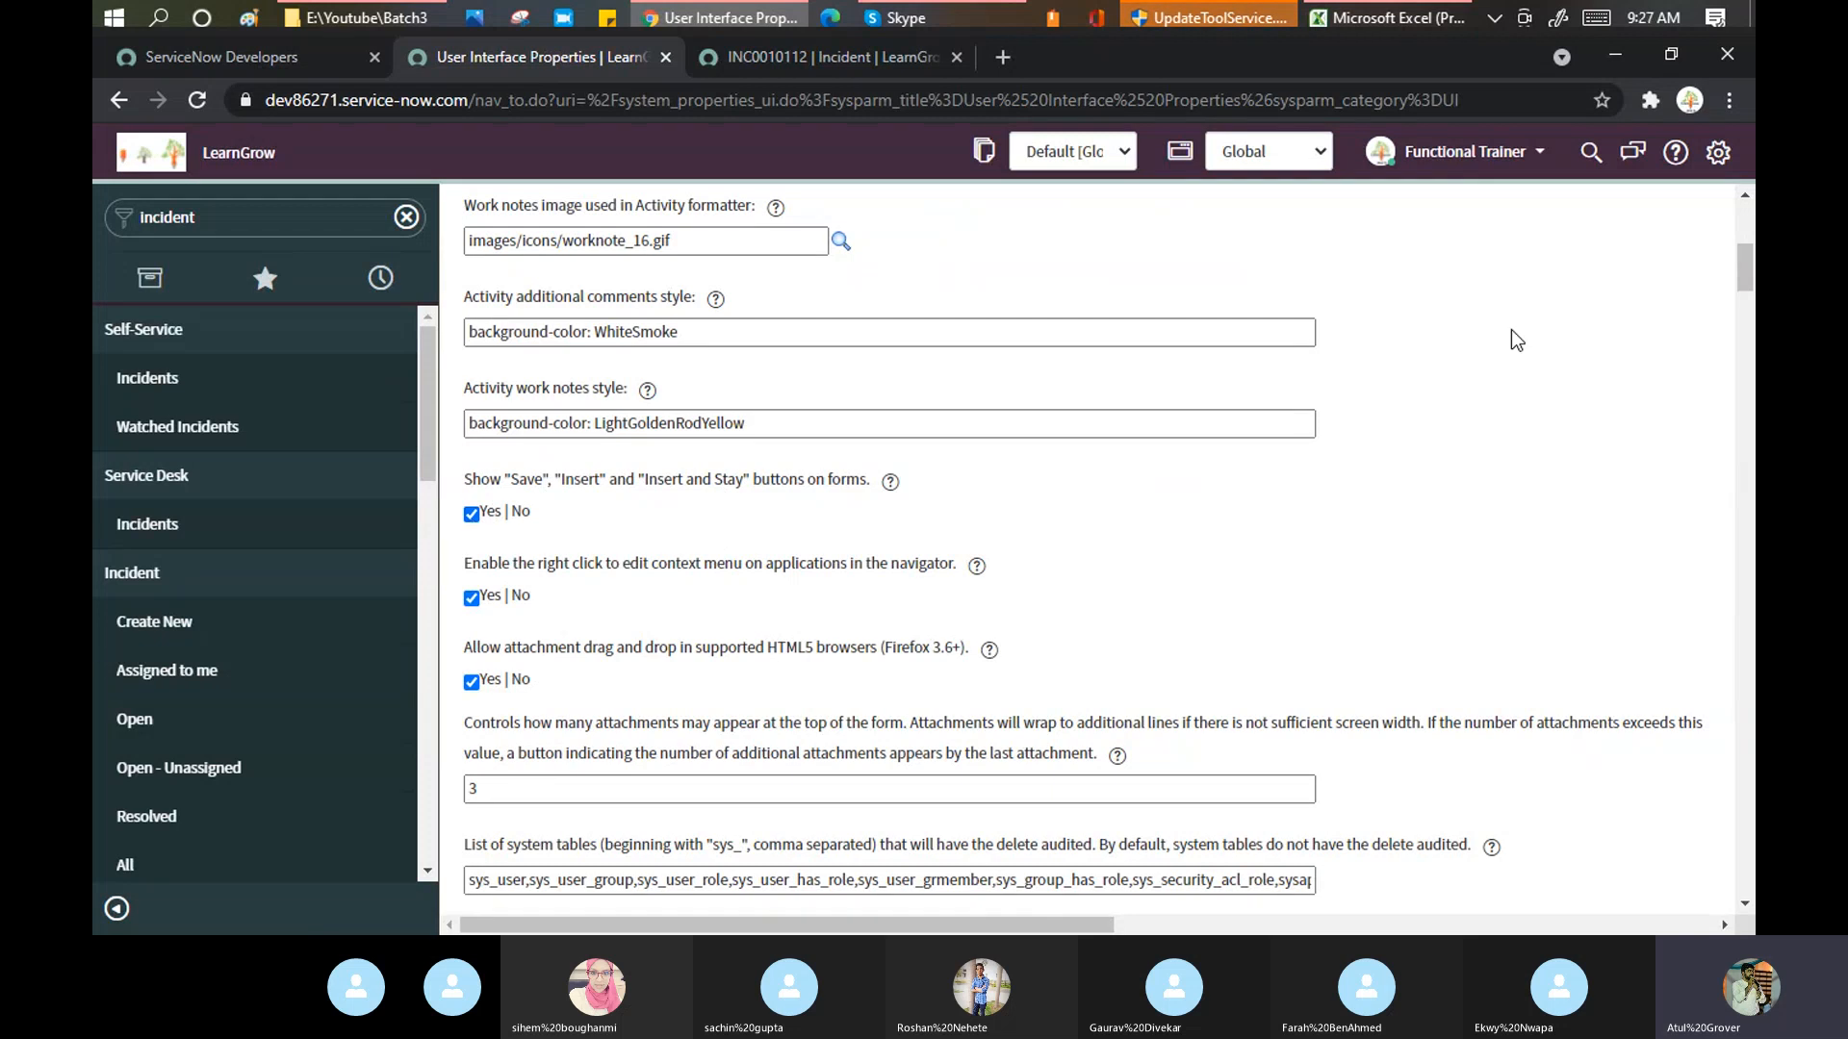
left_click_drag(1744, 268, 1744, 210)
left_click(1684, 221)
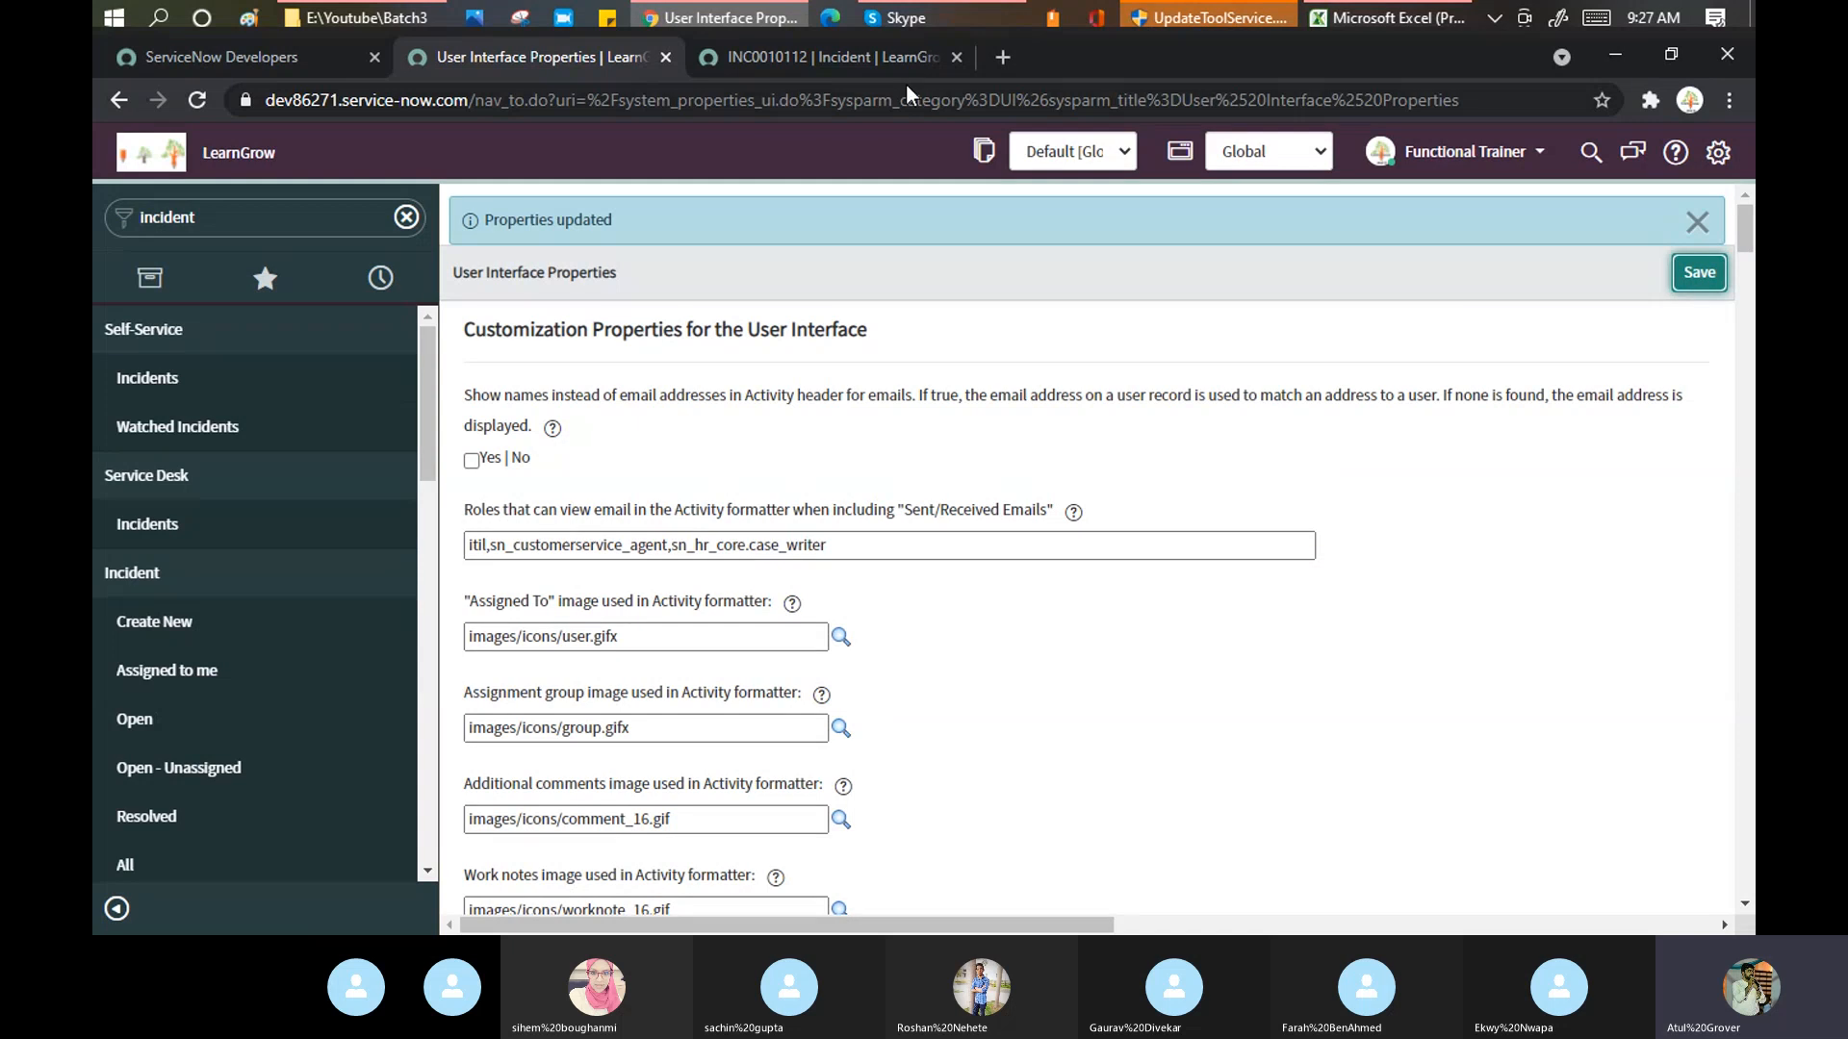
- Reload incident INC0010112 and check its form header, context menu and lower action buttons for the Save option
left_click(887, 56)
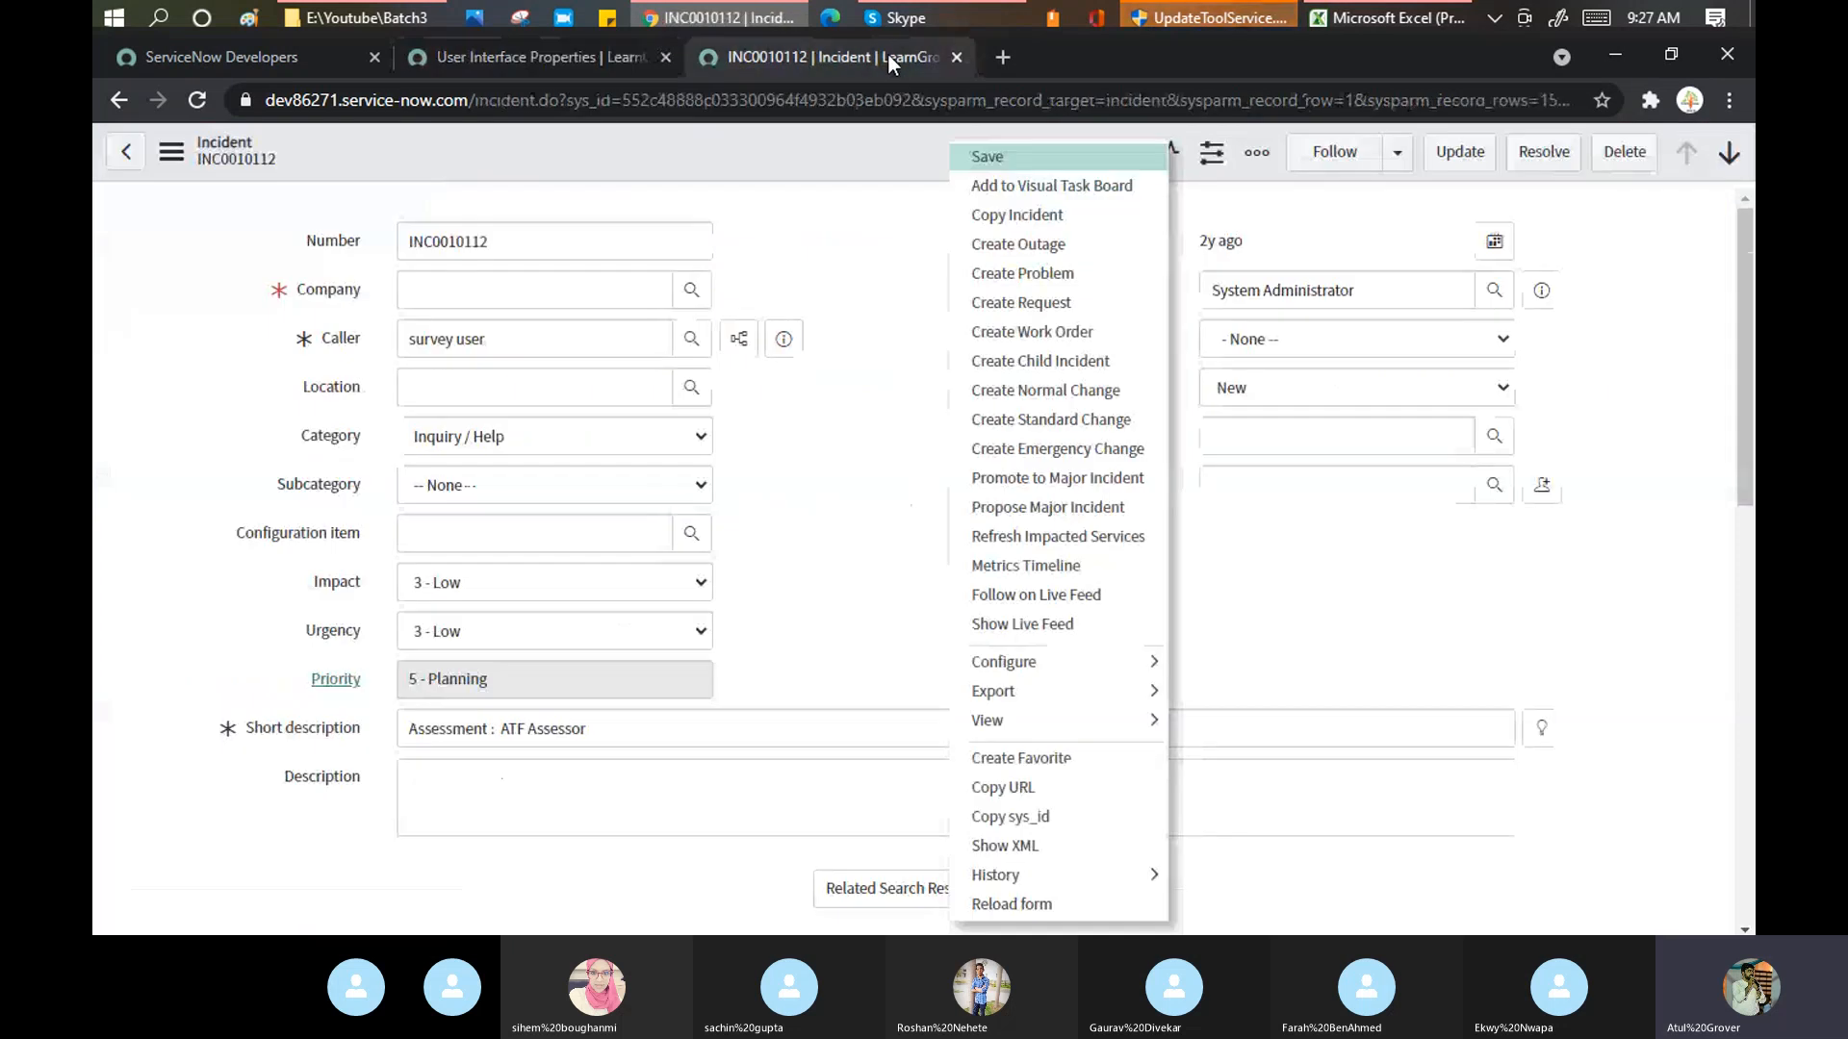
left_click(200, 97)
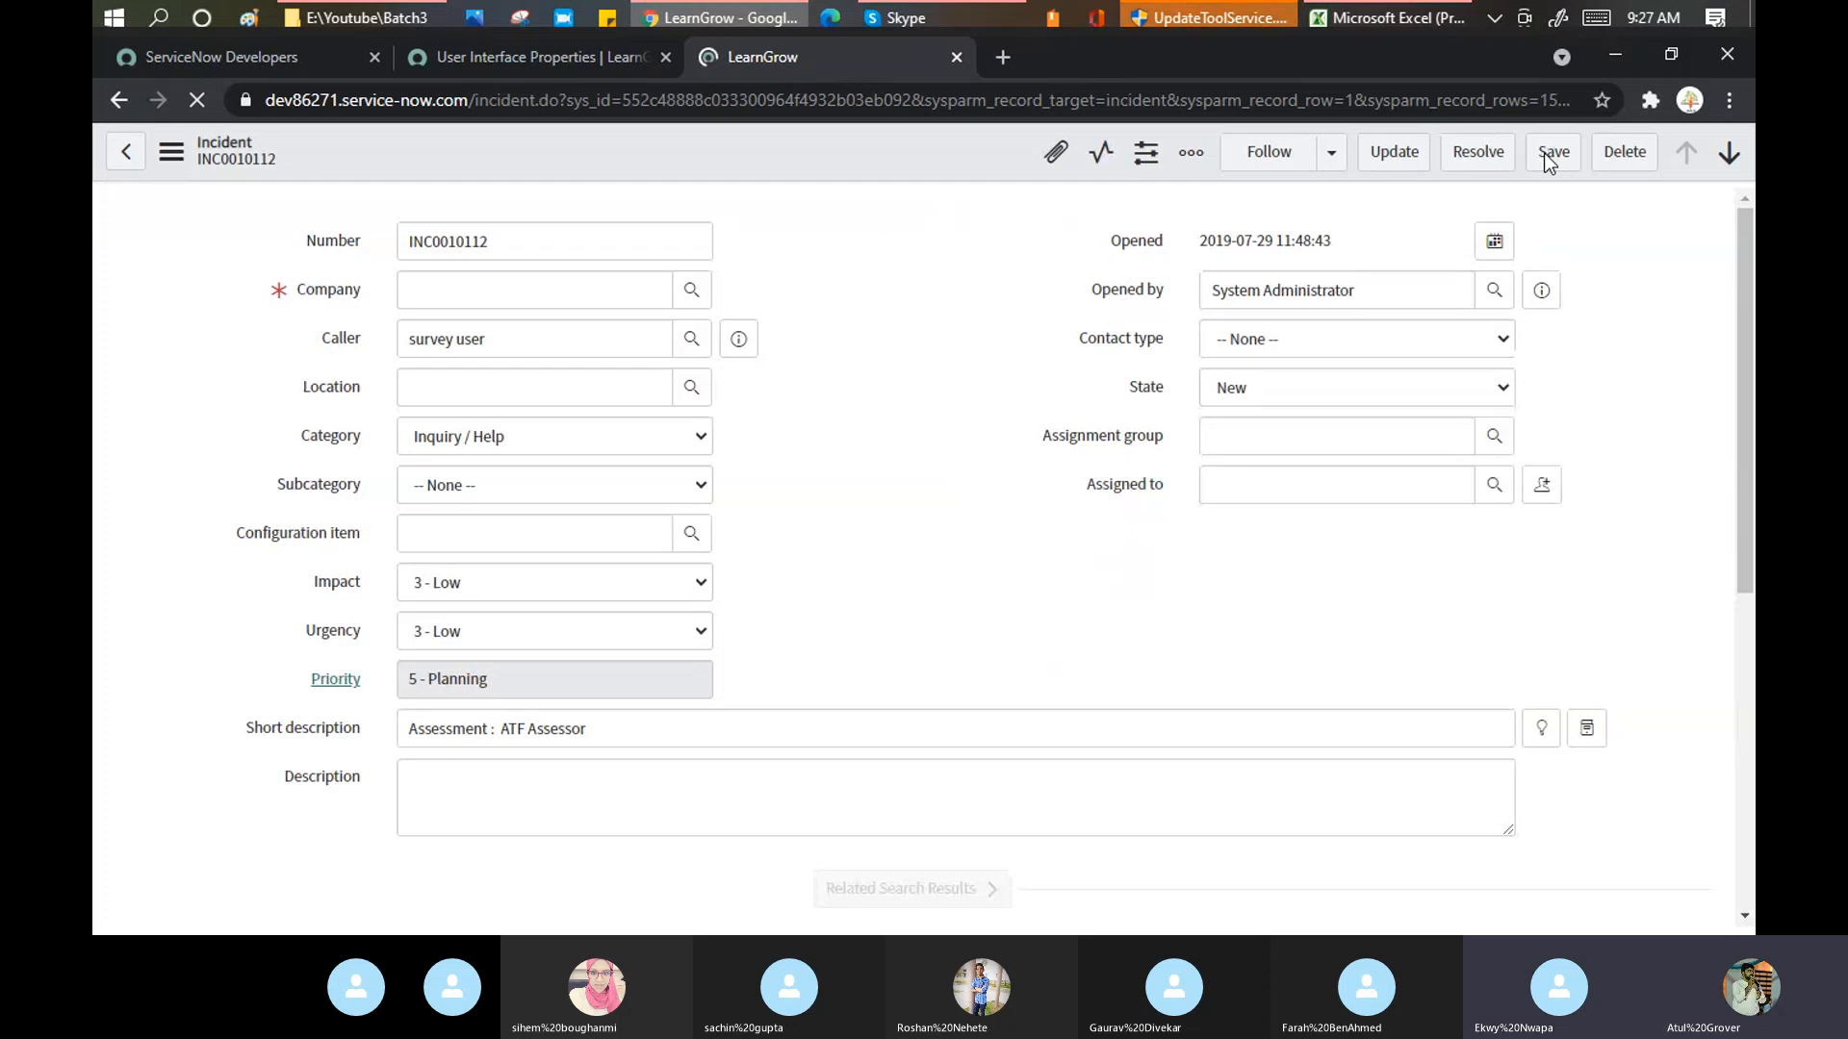
left_click(1551, 154)
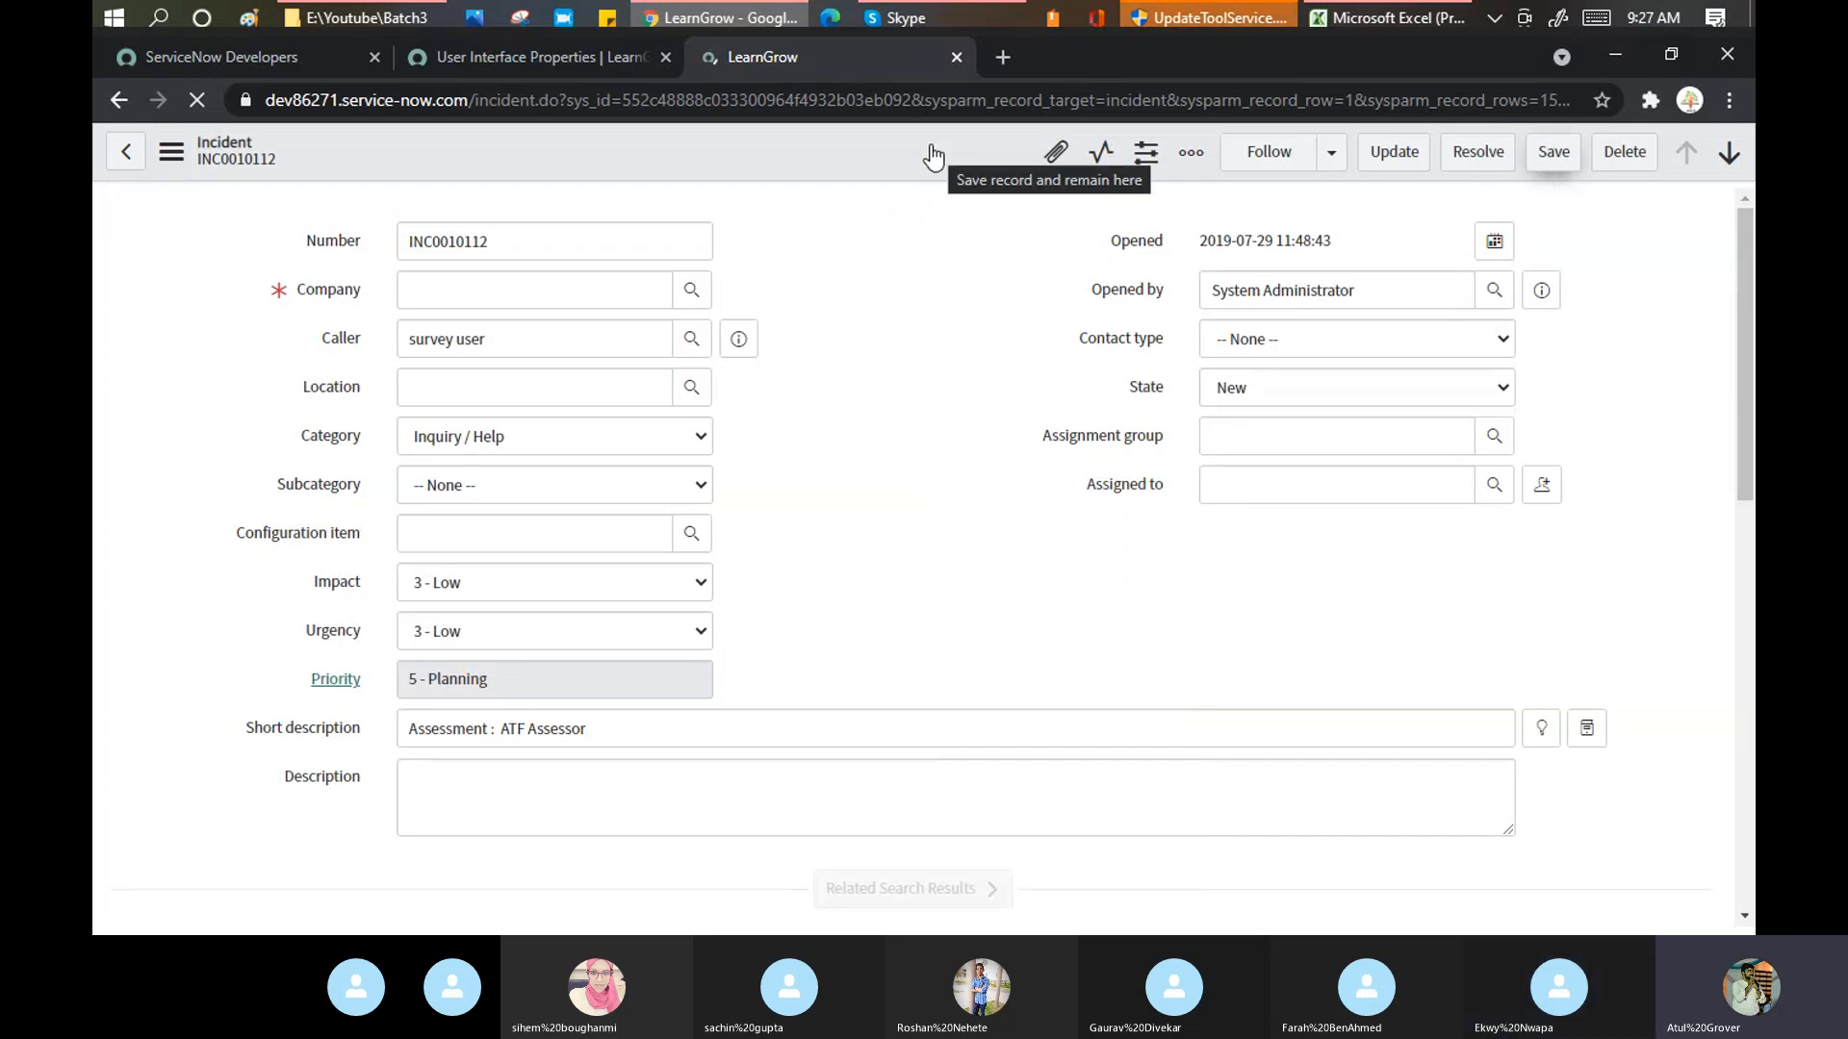
right_click(932, 154)
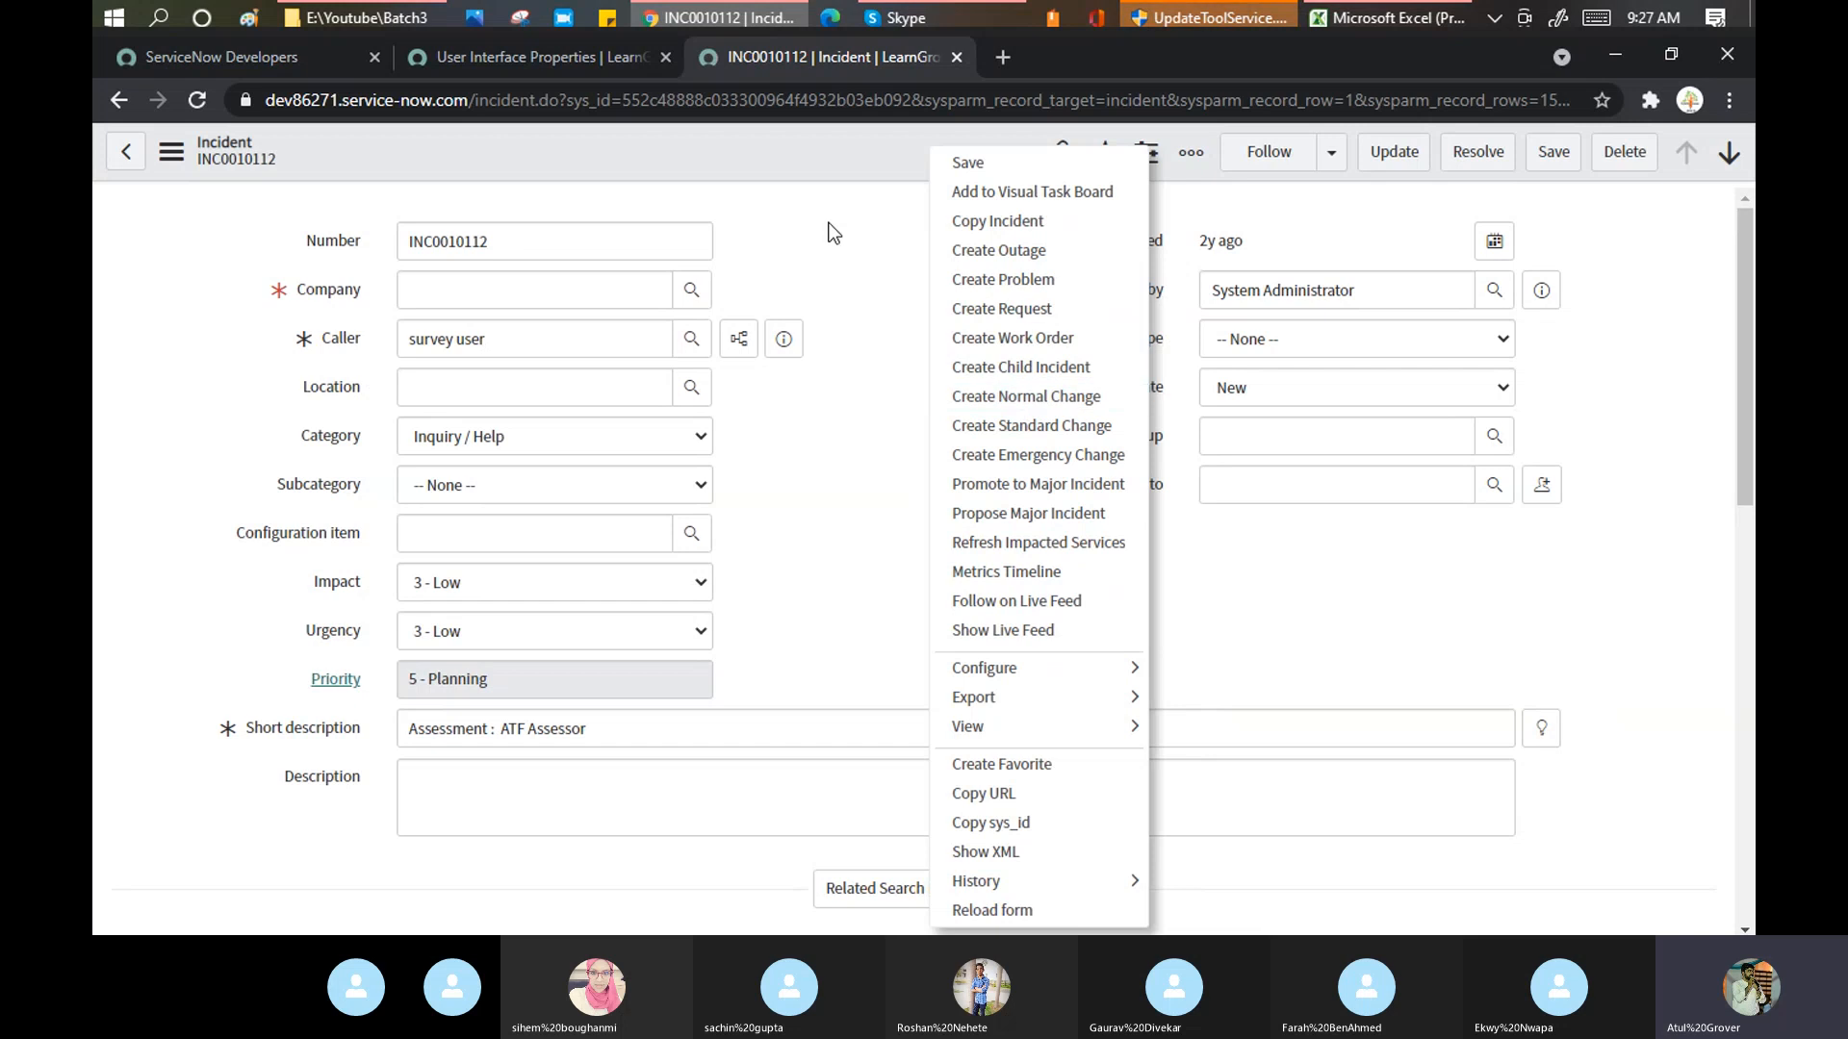
left_click(875, 304)
scroll(876, 305, "down", 10)
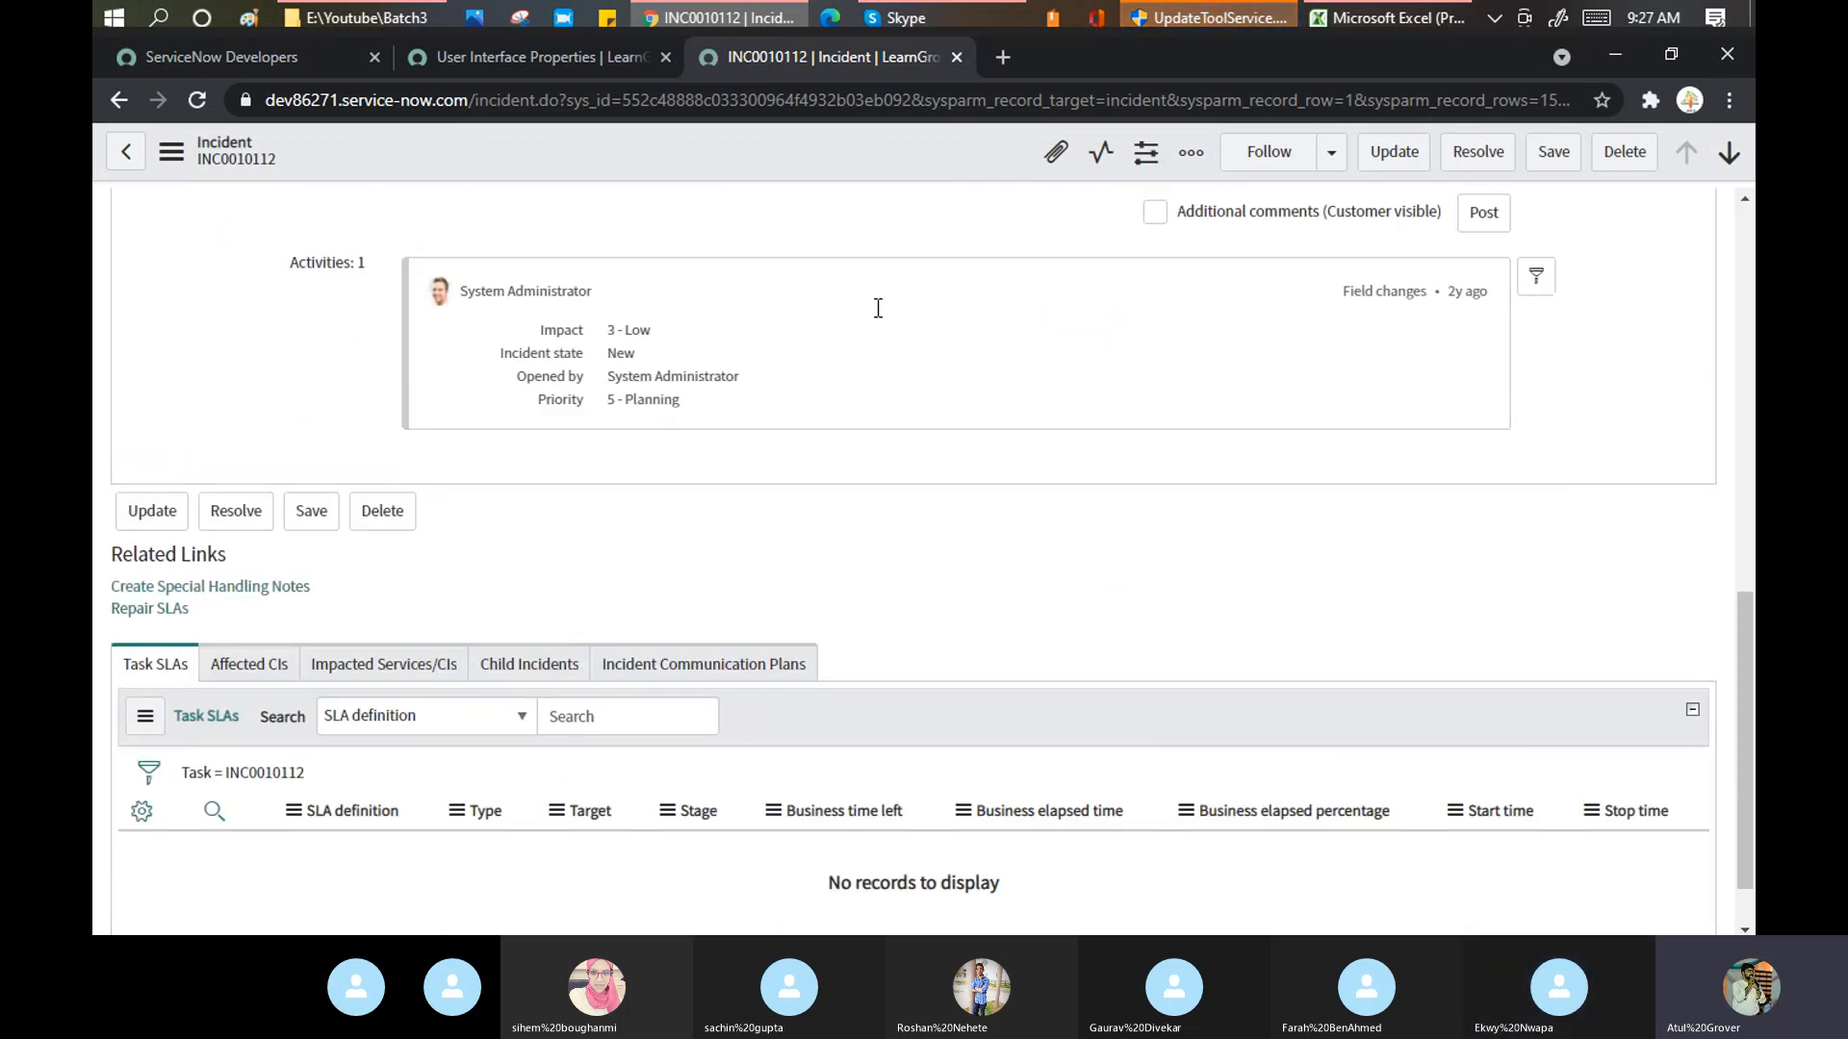
- Review the UI property that enables the right-click edit context menu on applications in the navigator
scroll(876, 308, "up", 10)
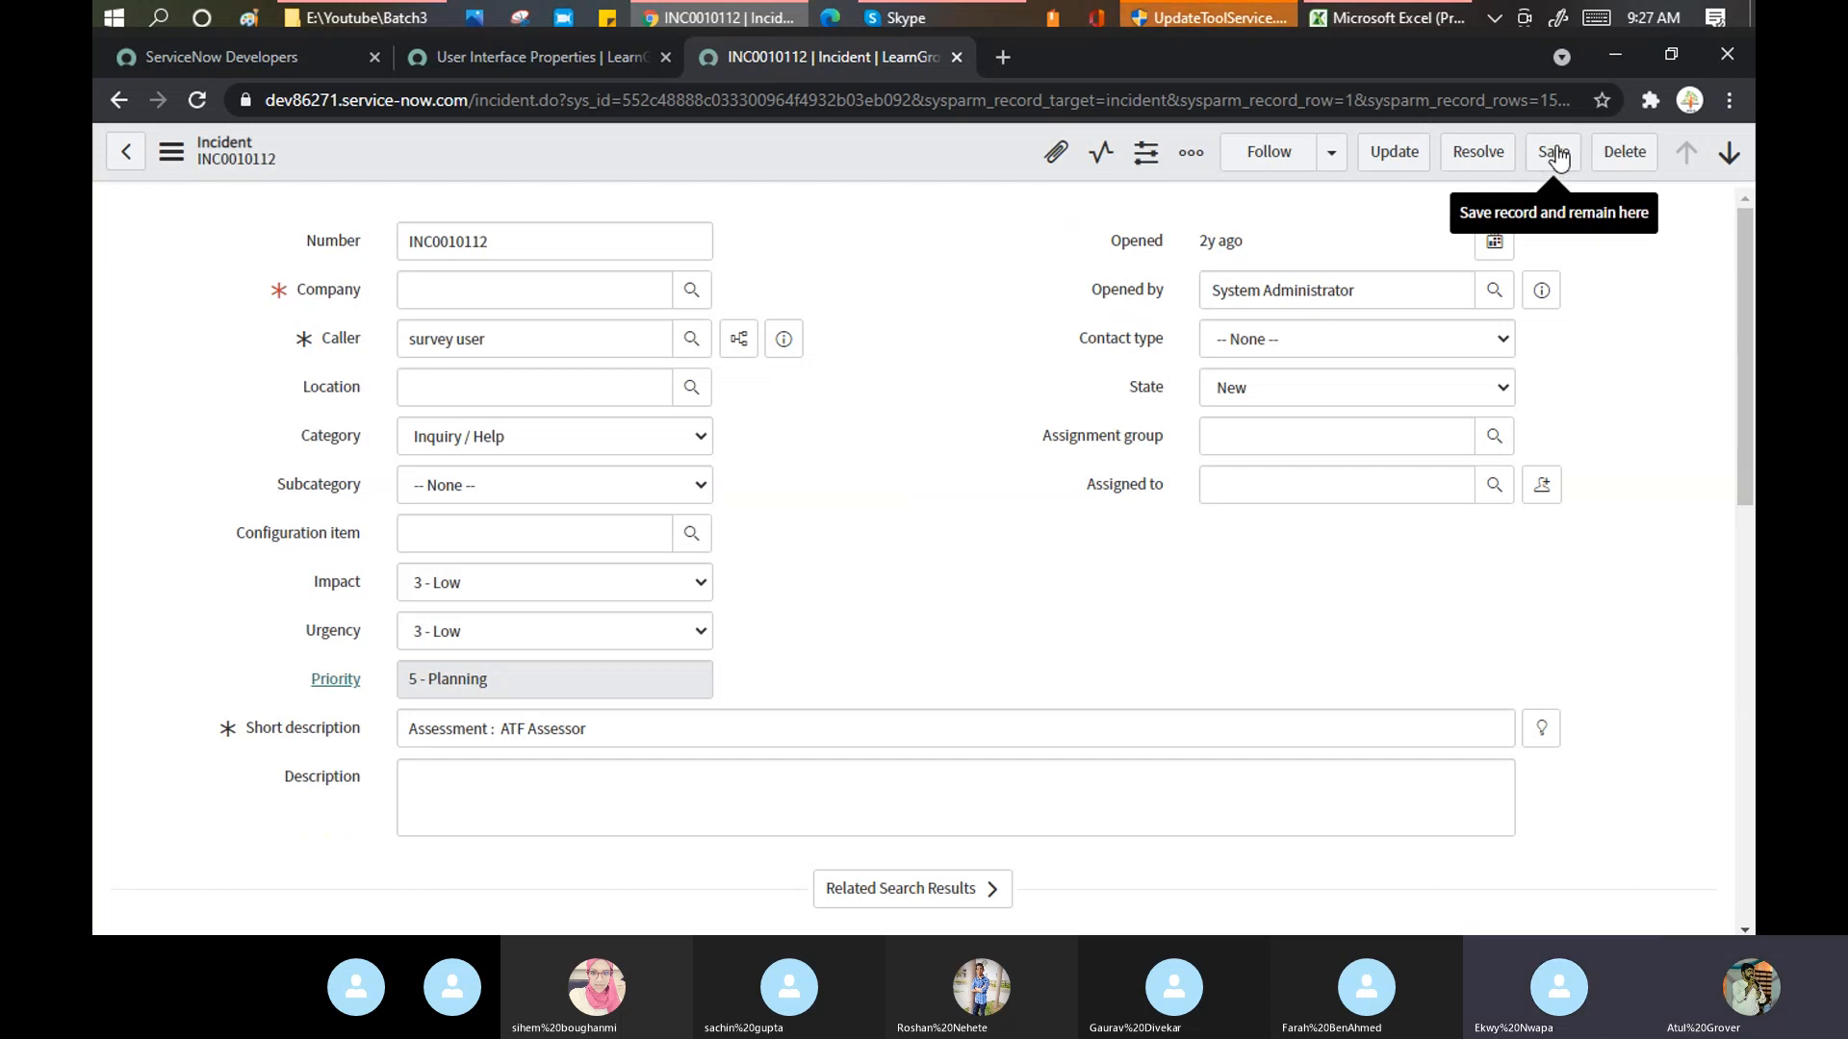
left_click(500, 64)
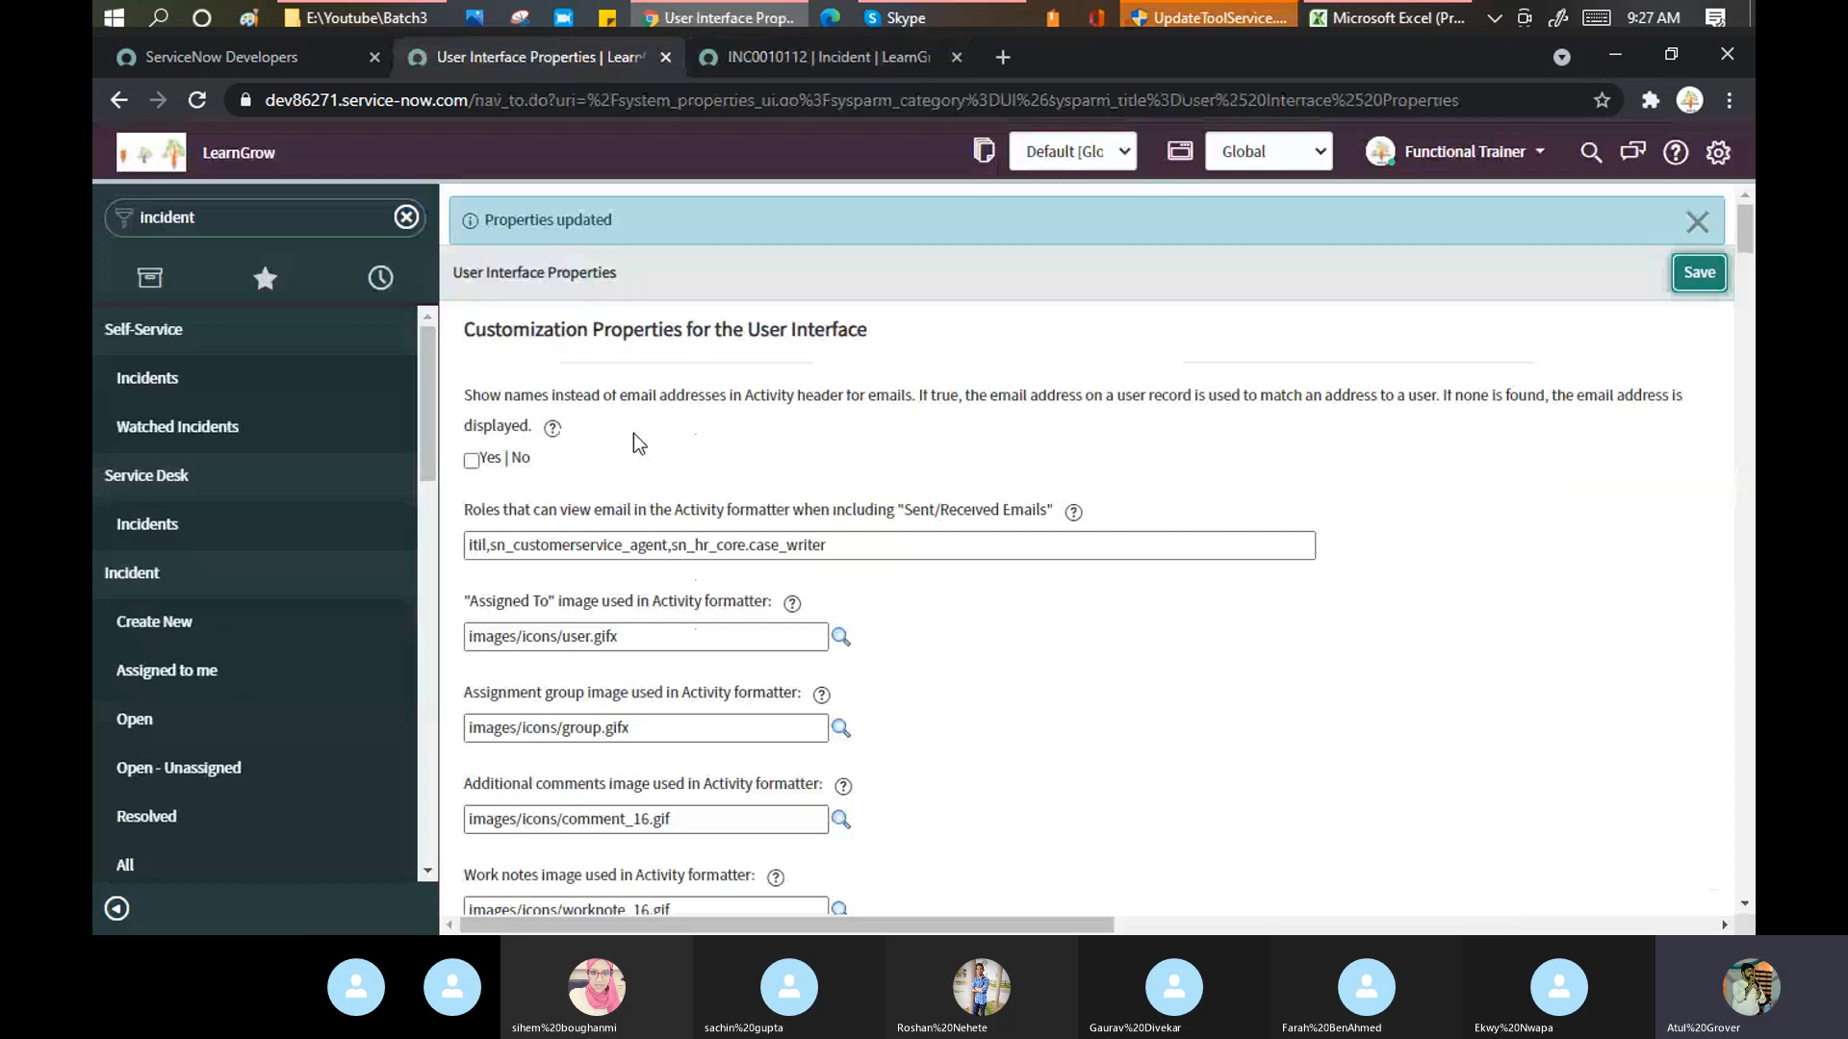
scroll(1044, 499, "down", 10)
scroll(633, 396, "up", 3)
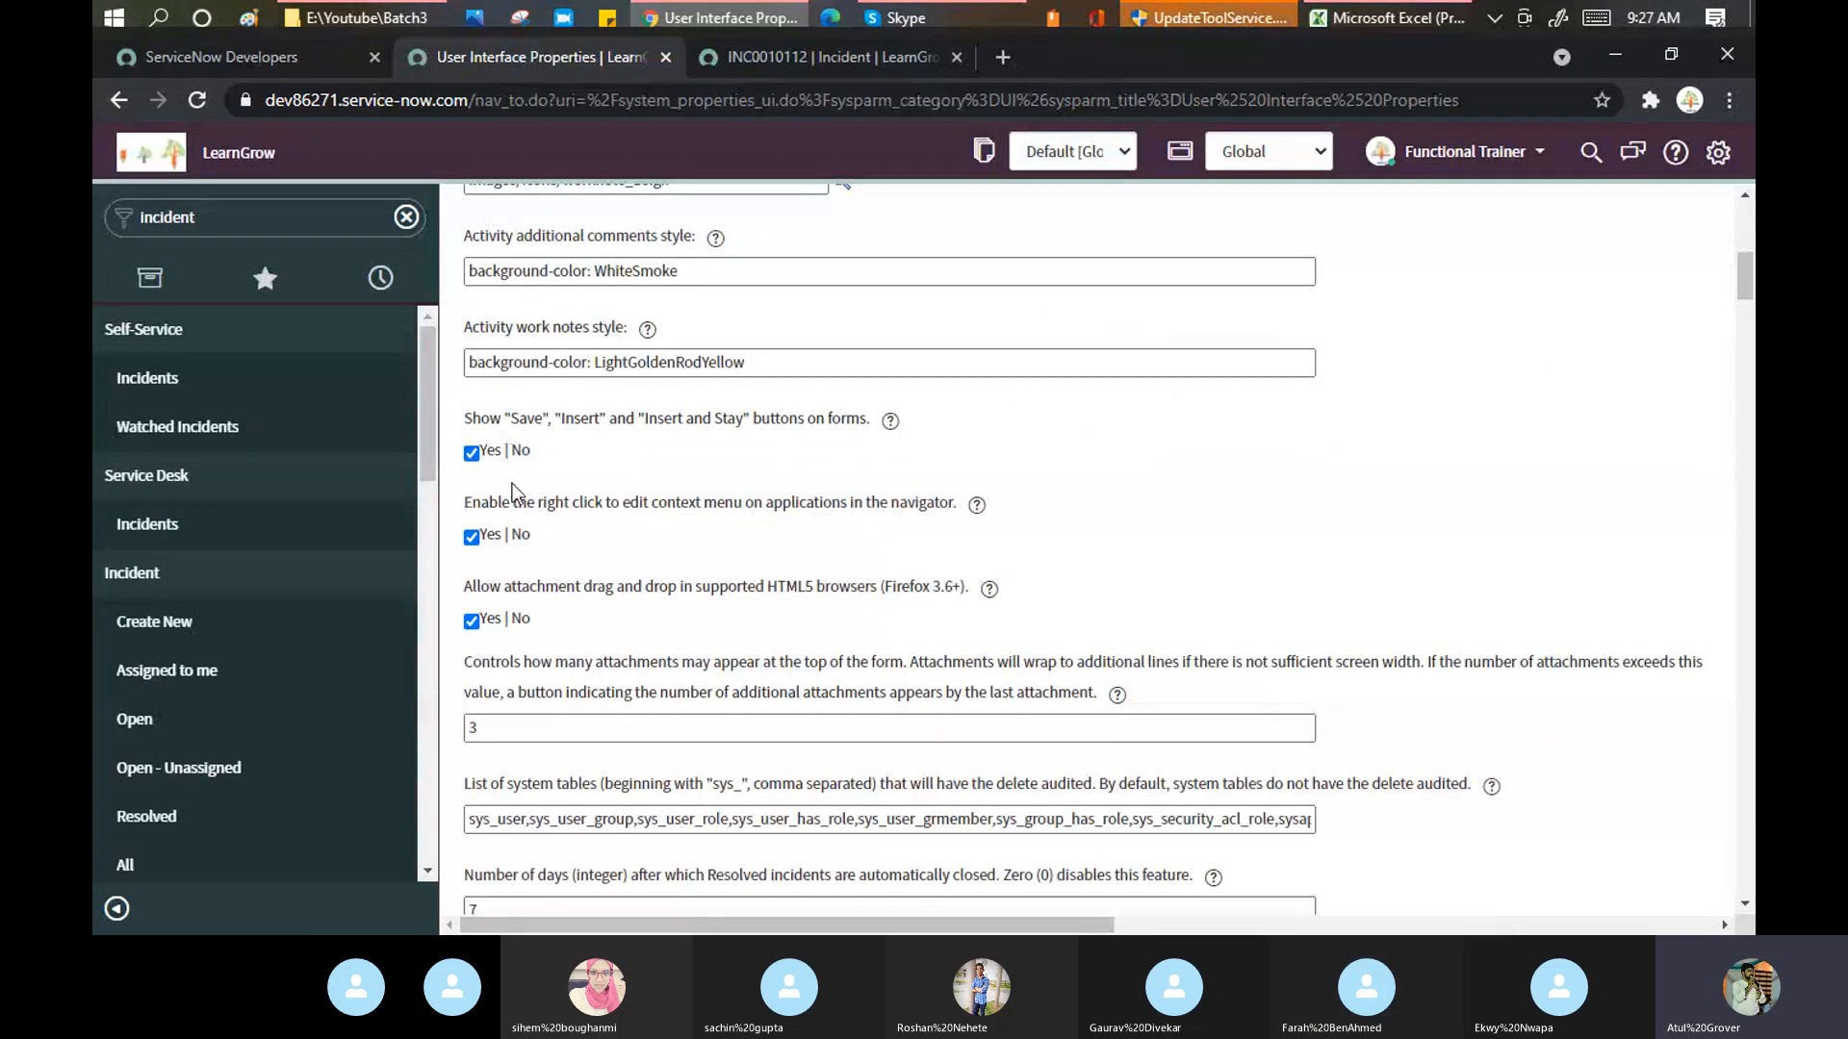
left_click_drag(569, 505, 697, 523)
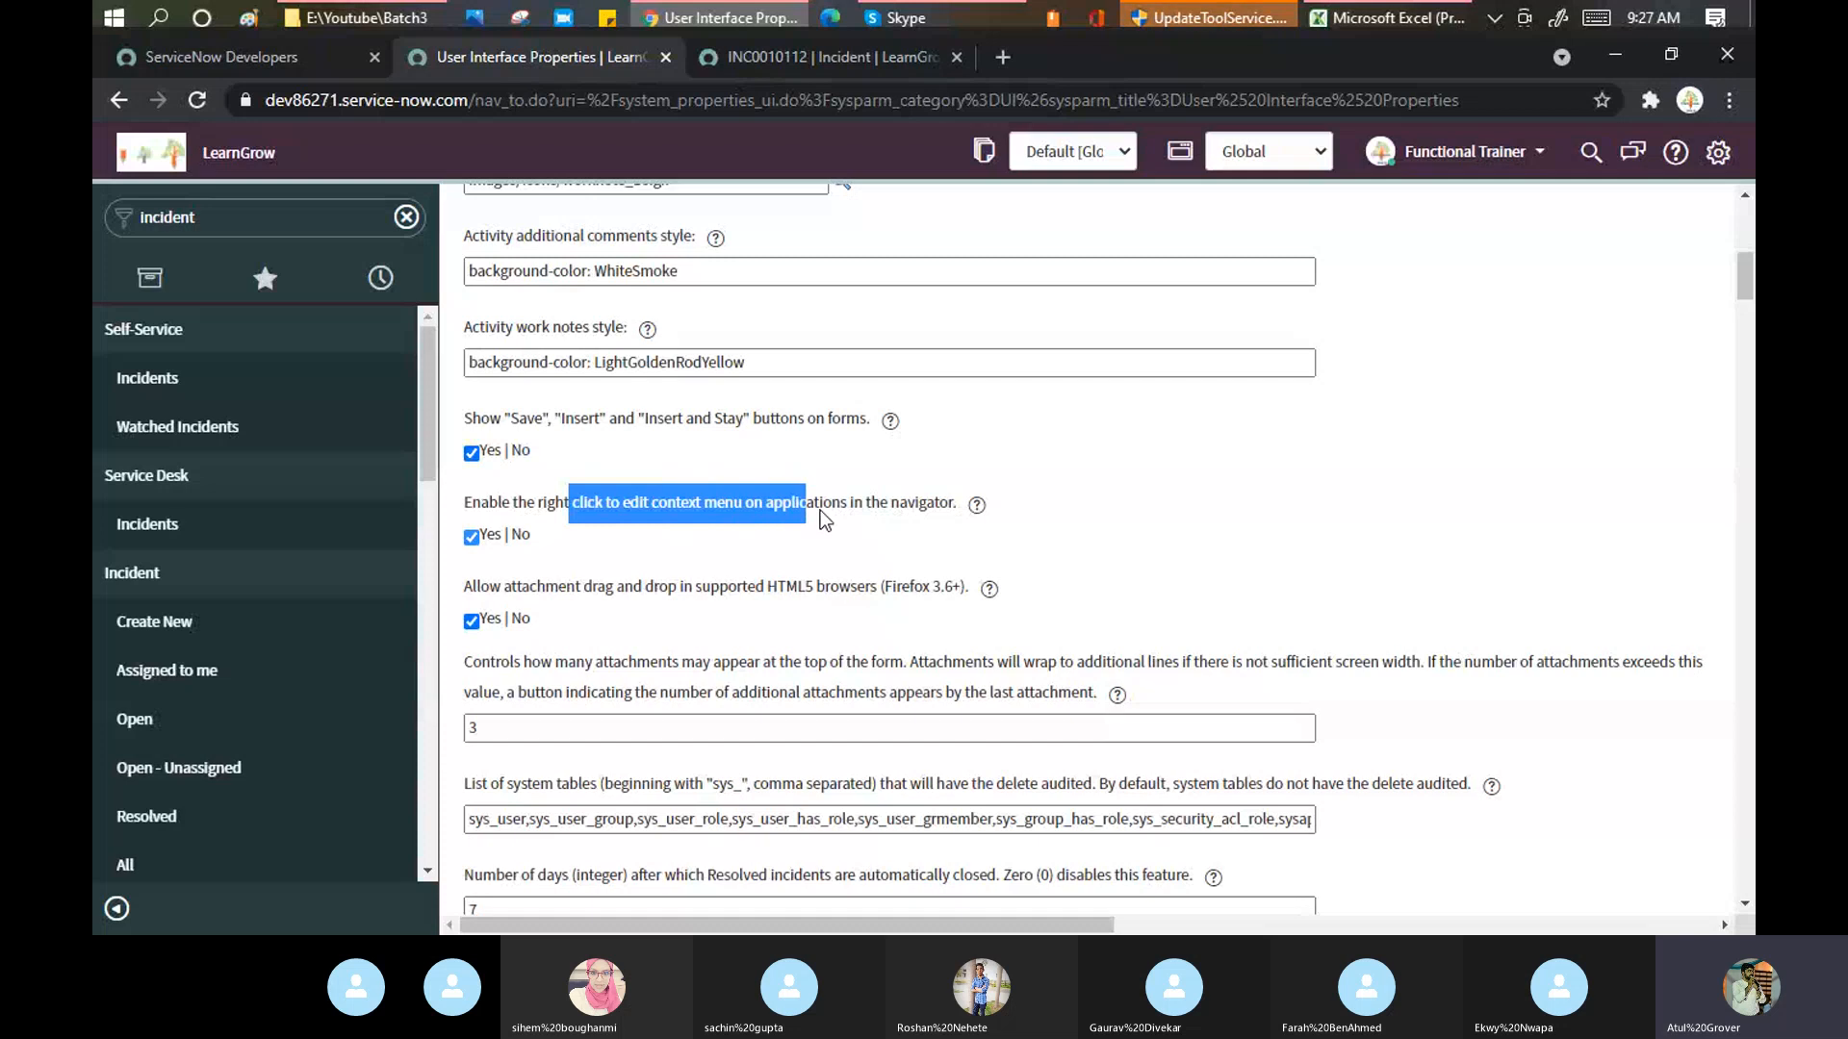
left_click_drag(820, 517, 952, 521)
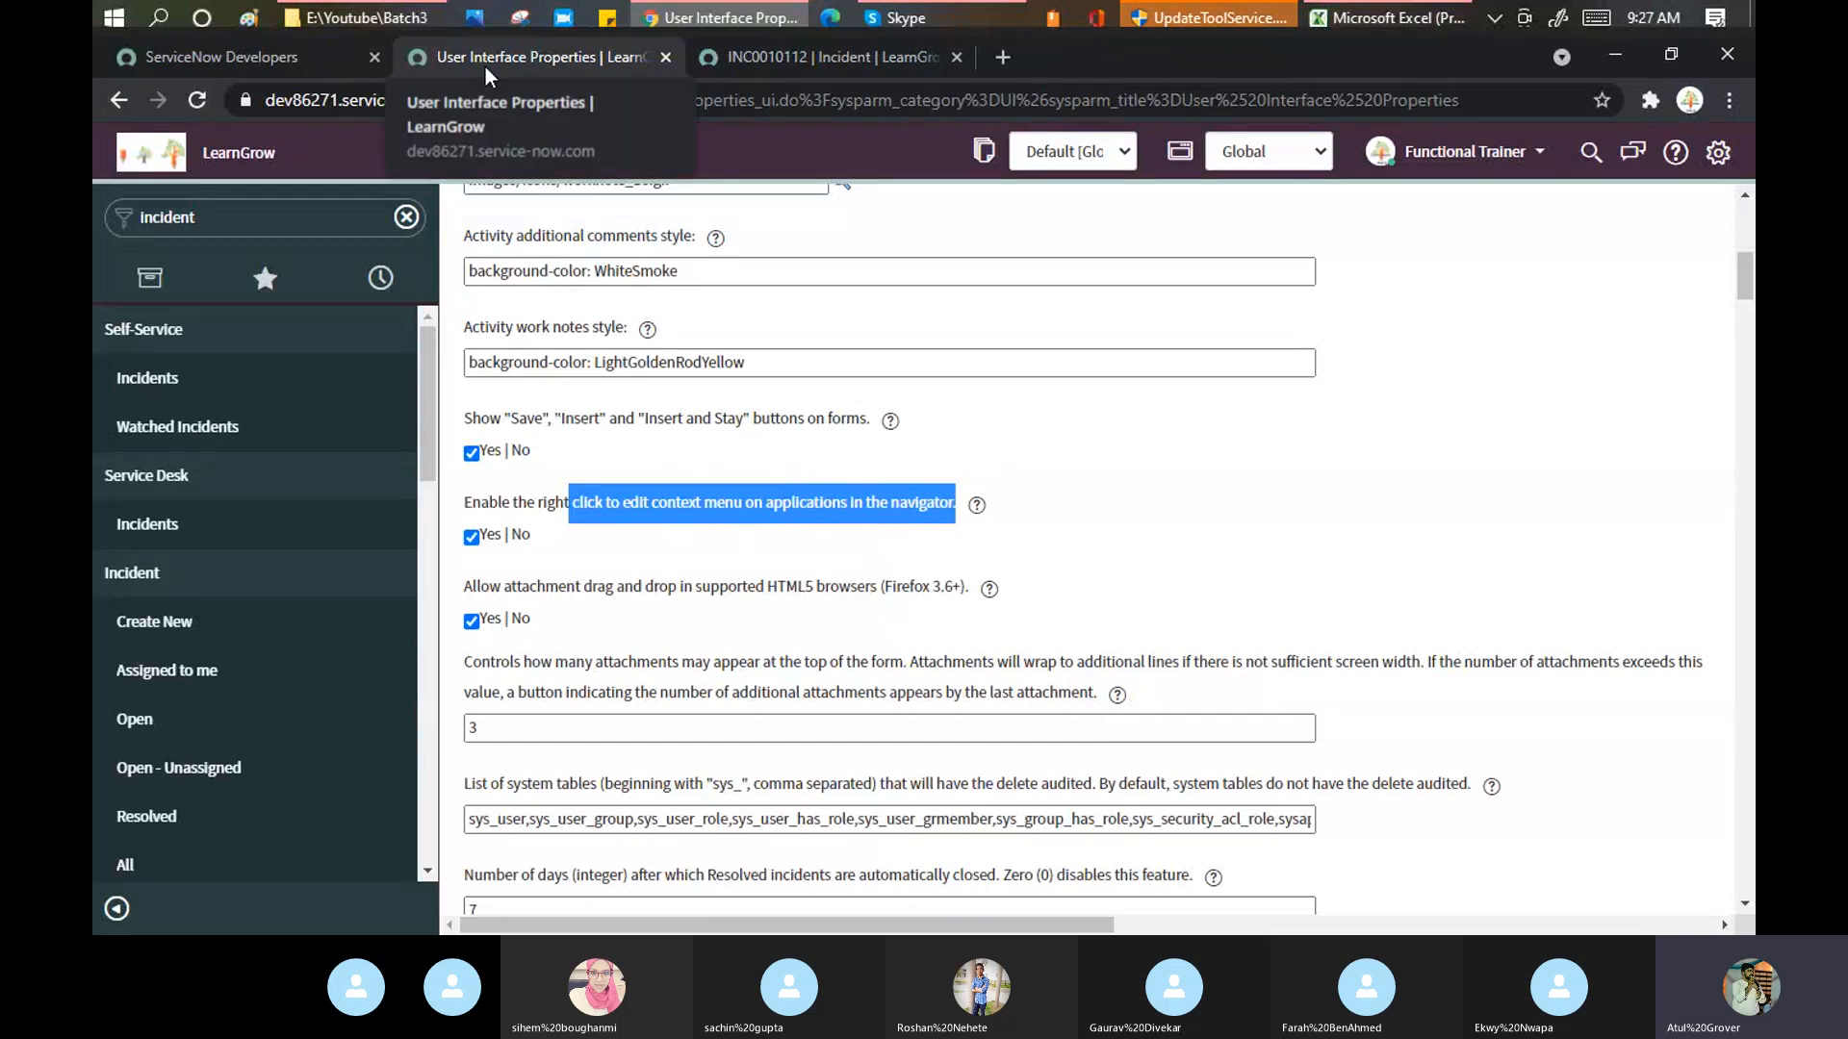
- Check the incident page, and view the context menu of the Self-Service Incidents module in the navigator
left_click(782, 56)
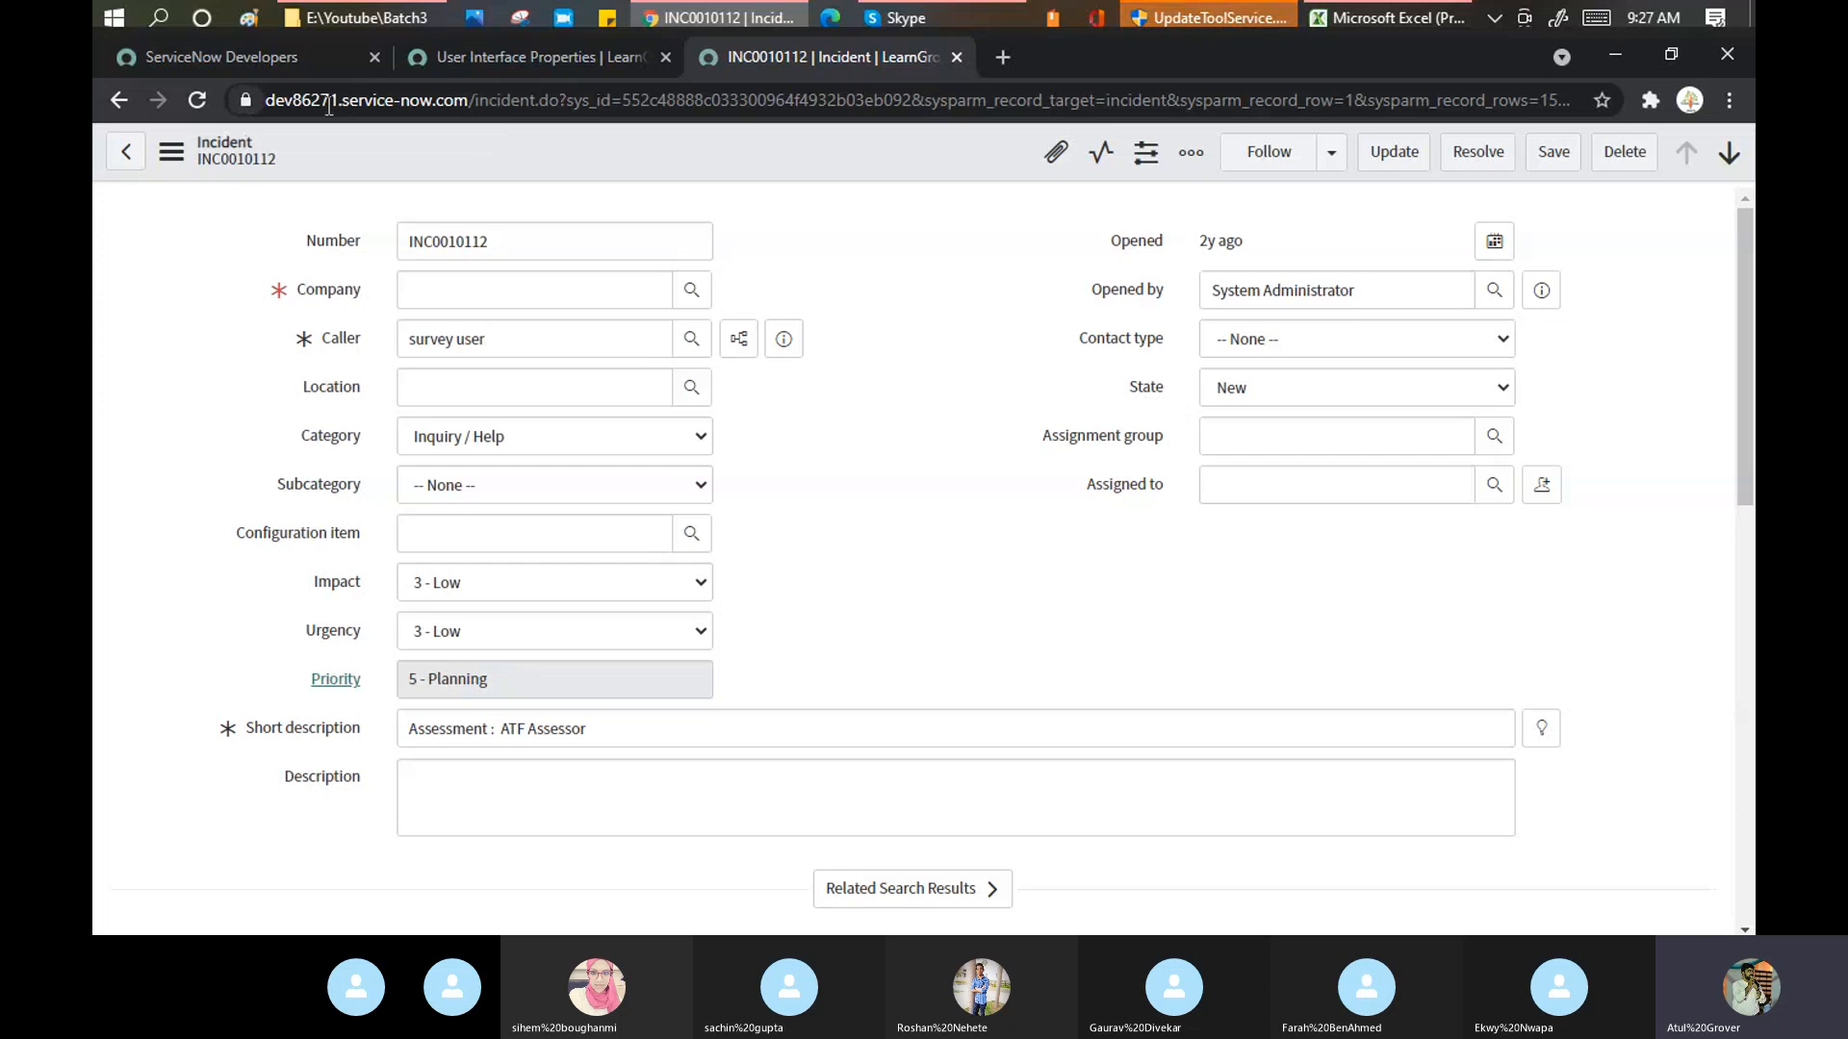
left_click(486, 96)
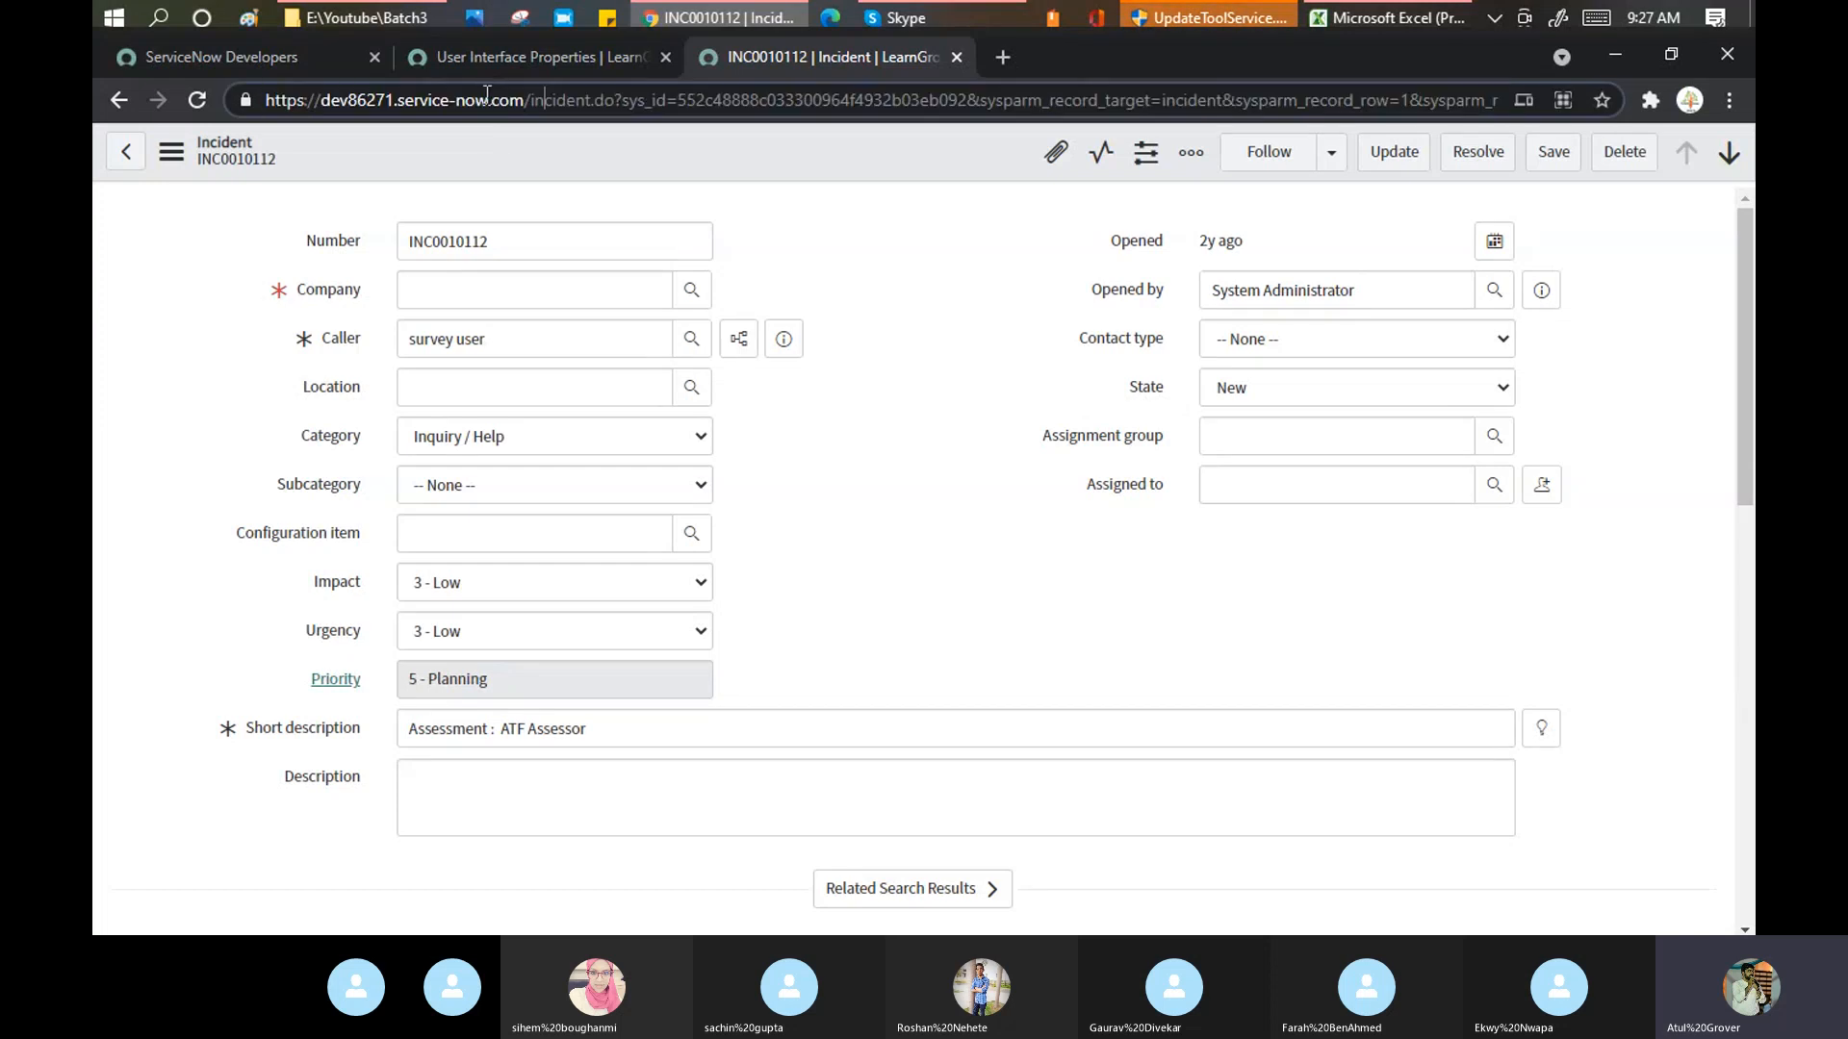
left_click(494, 56)
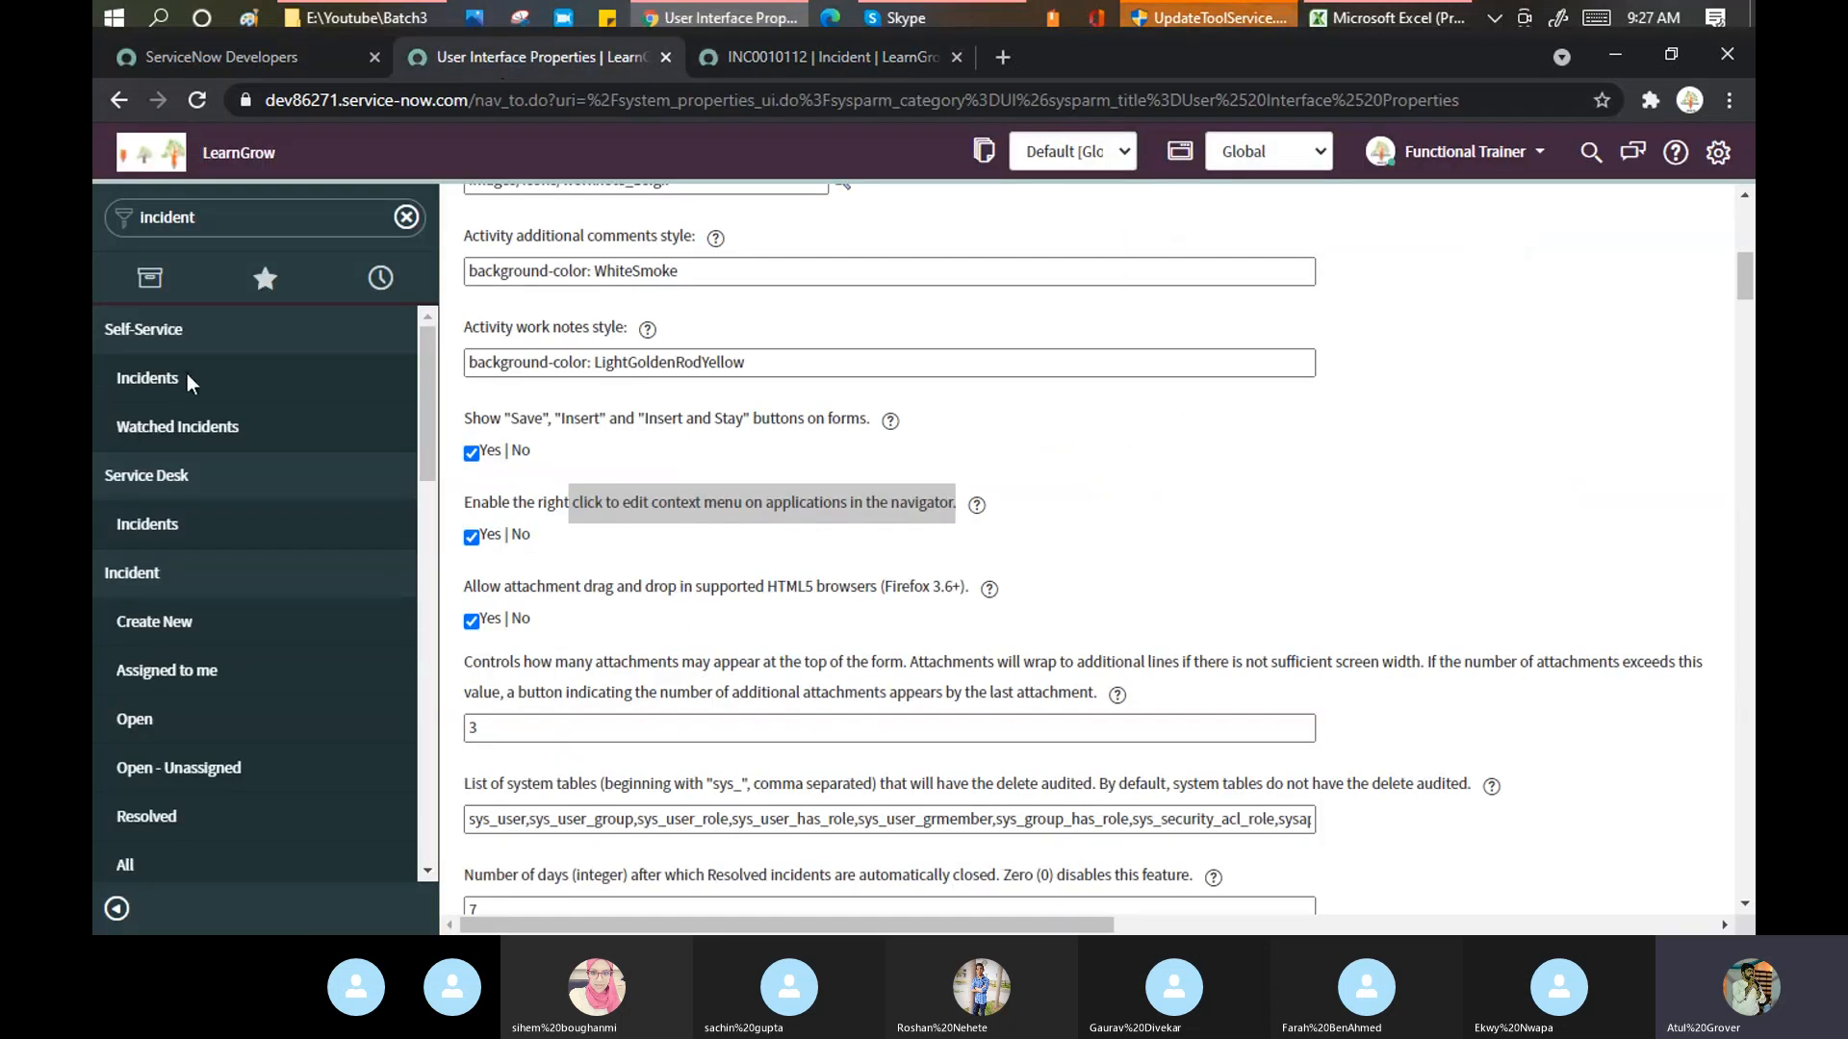
right_click(182, 375)
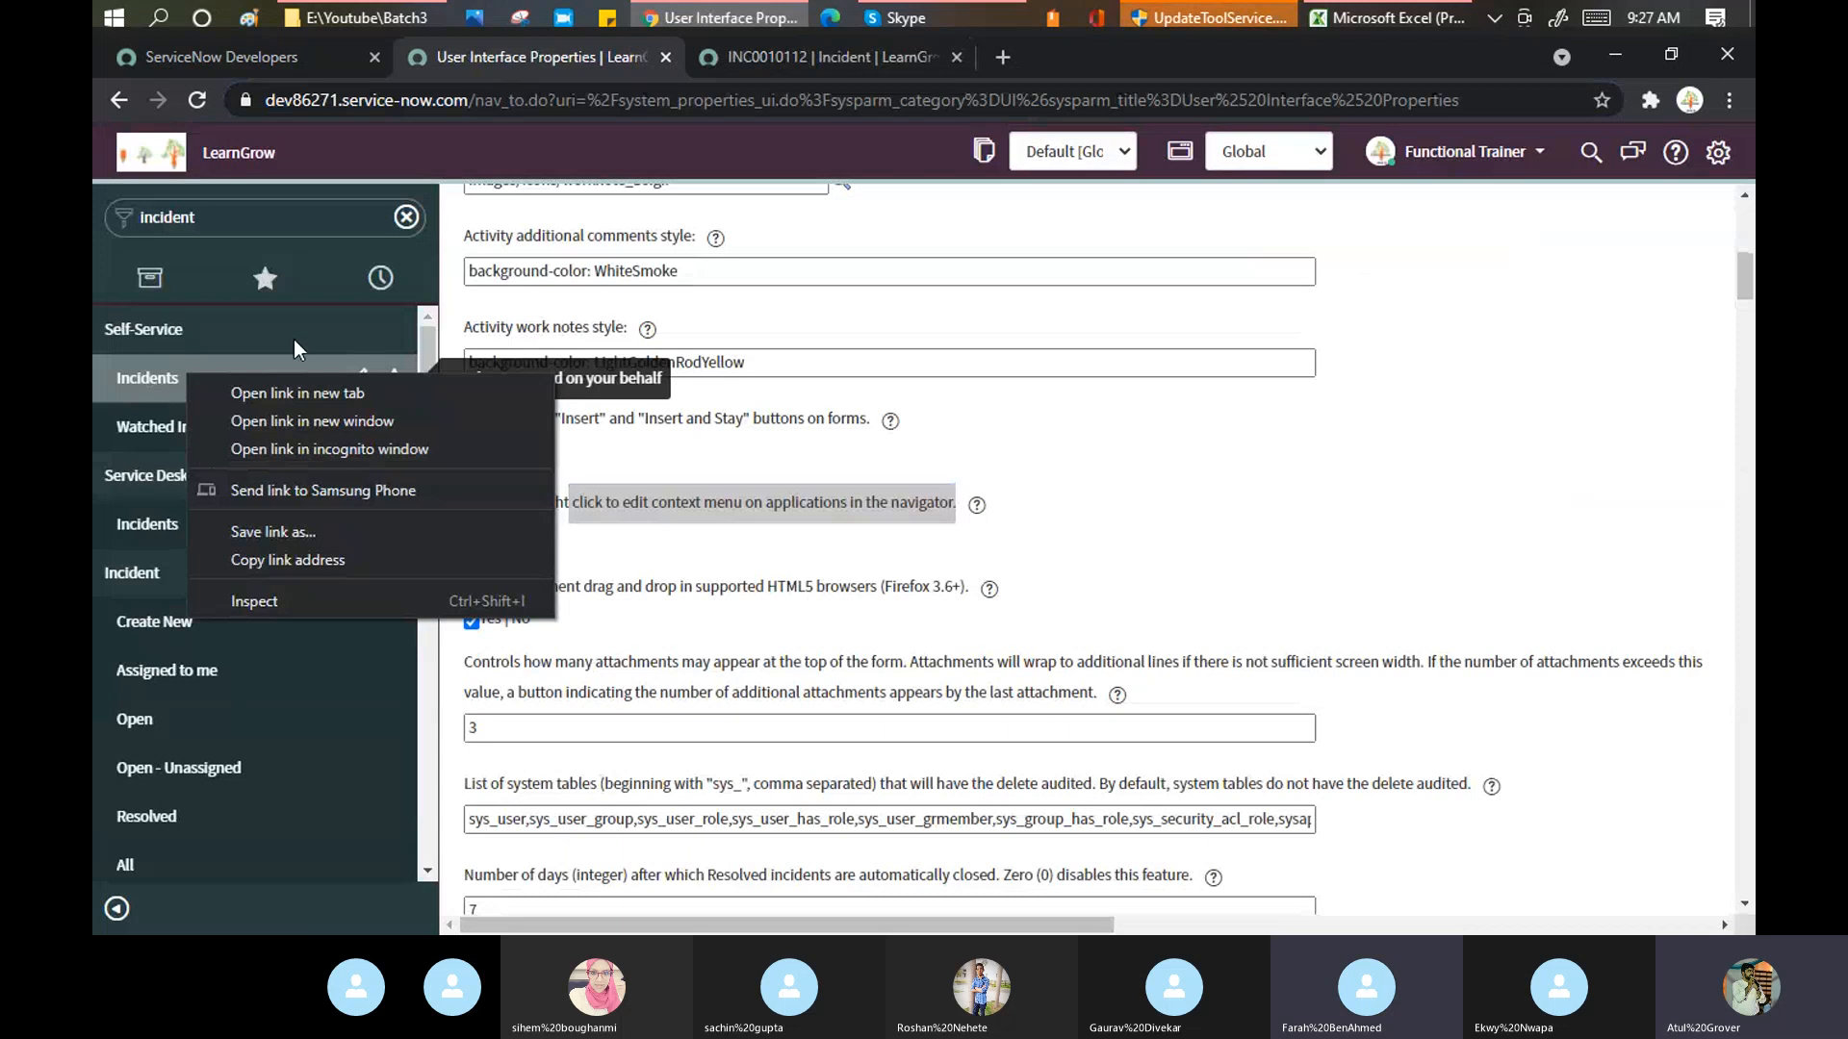
- Disable the right-click edit context menu on applications in the navigator, and save the UI properties
left_click(1237, 474)
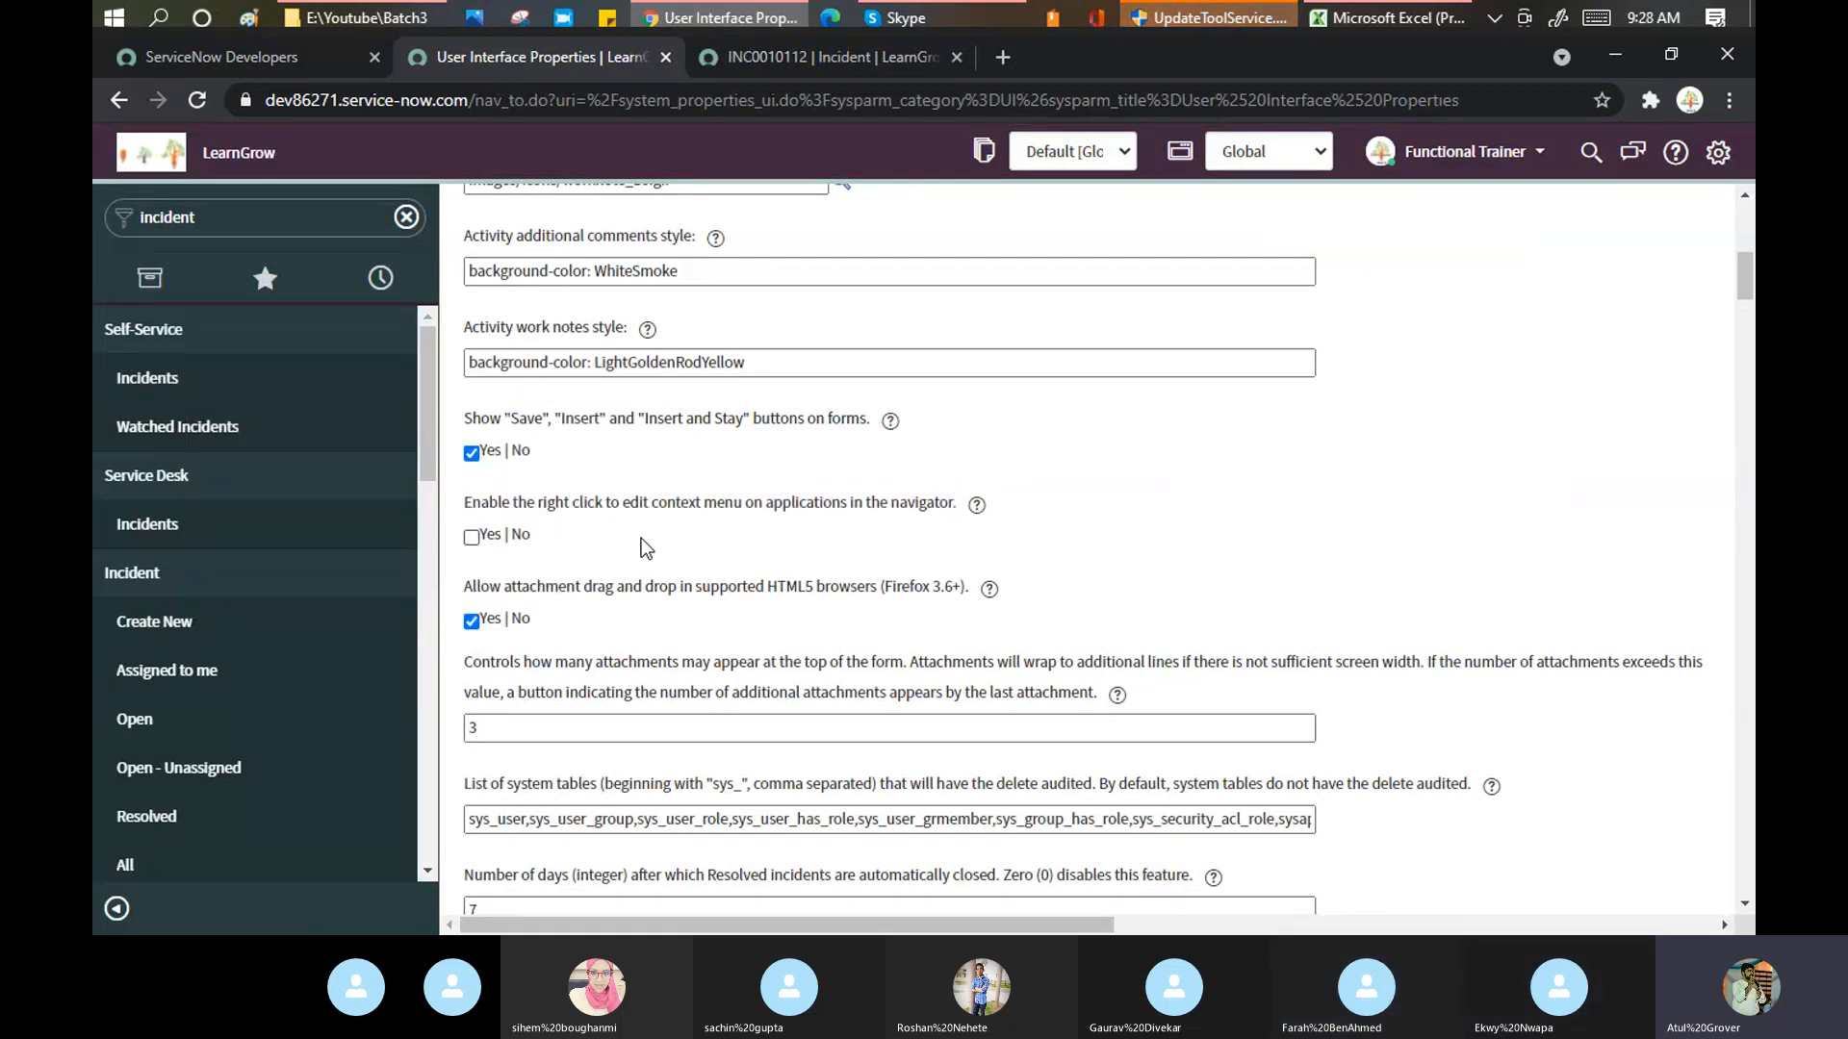
left_click_drag(1743, 275, 1735, 227)
left_click(1696, 189)
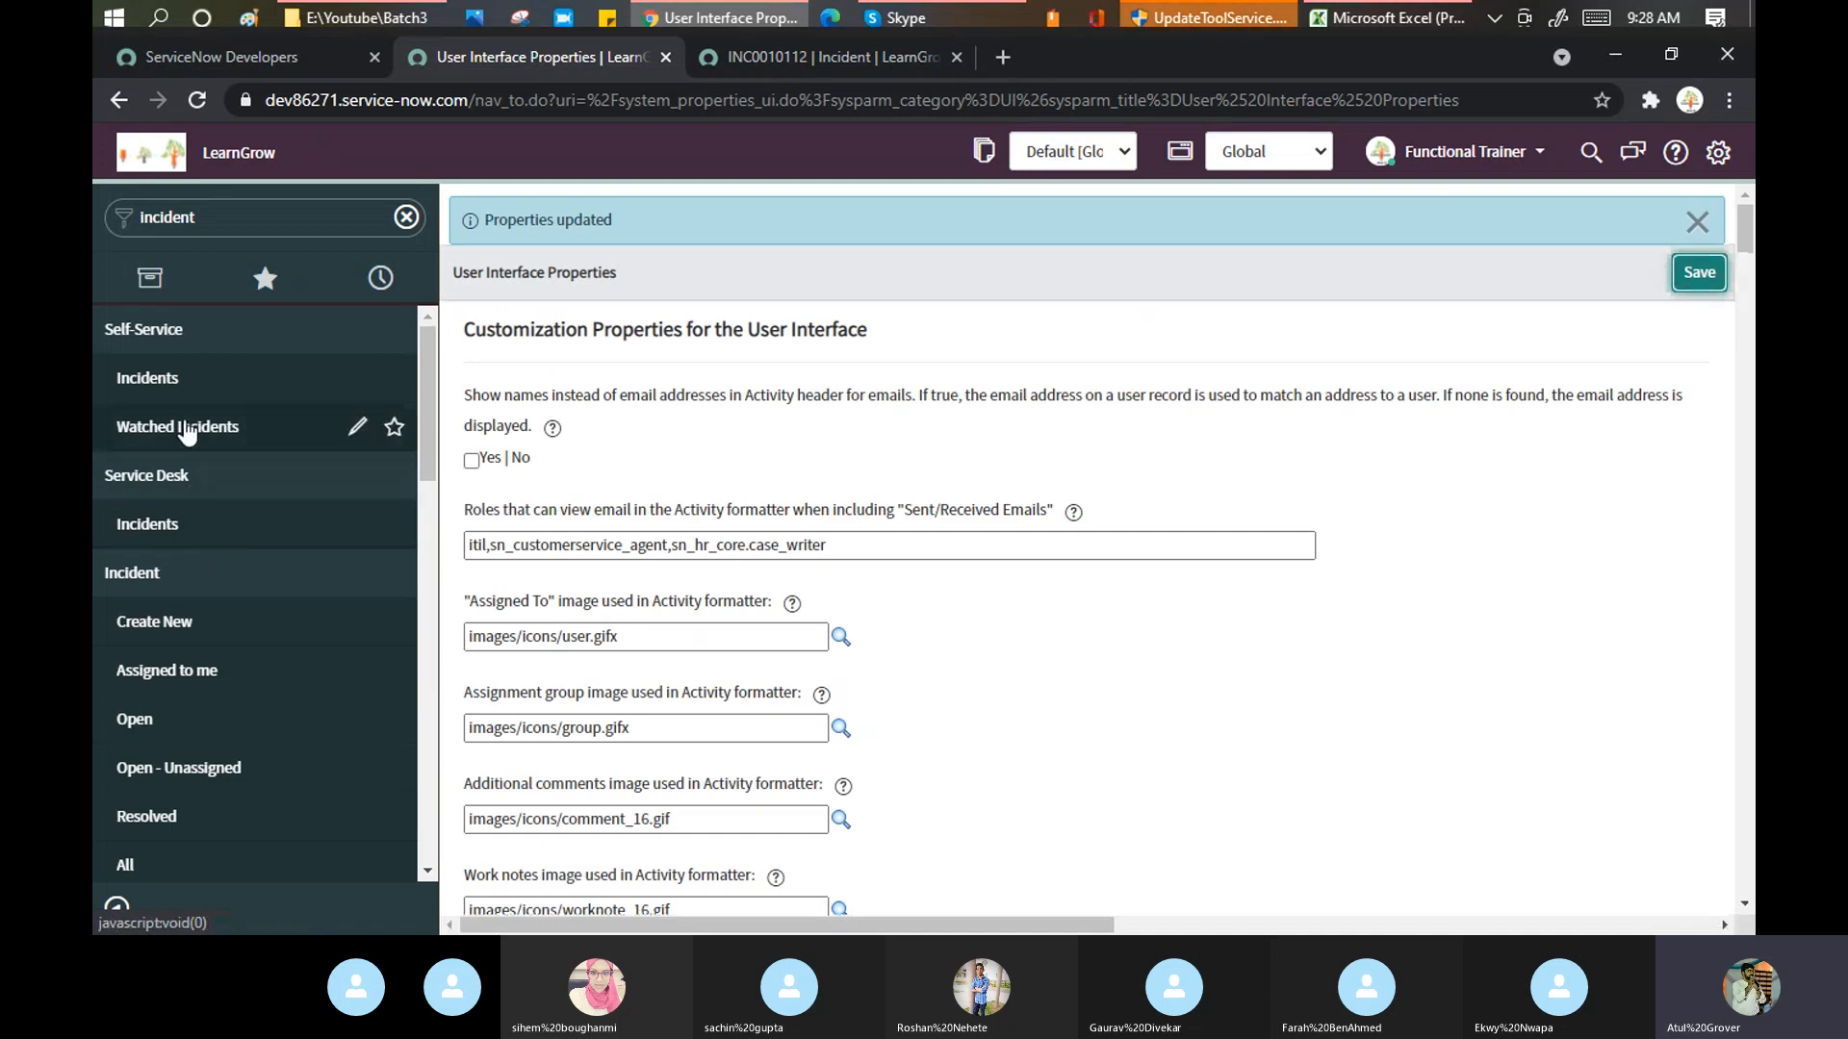
- Check the context menus of Watched Incidents and the upper navigator area for edit options
right_click(185, 426)
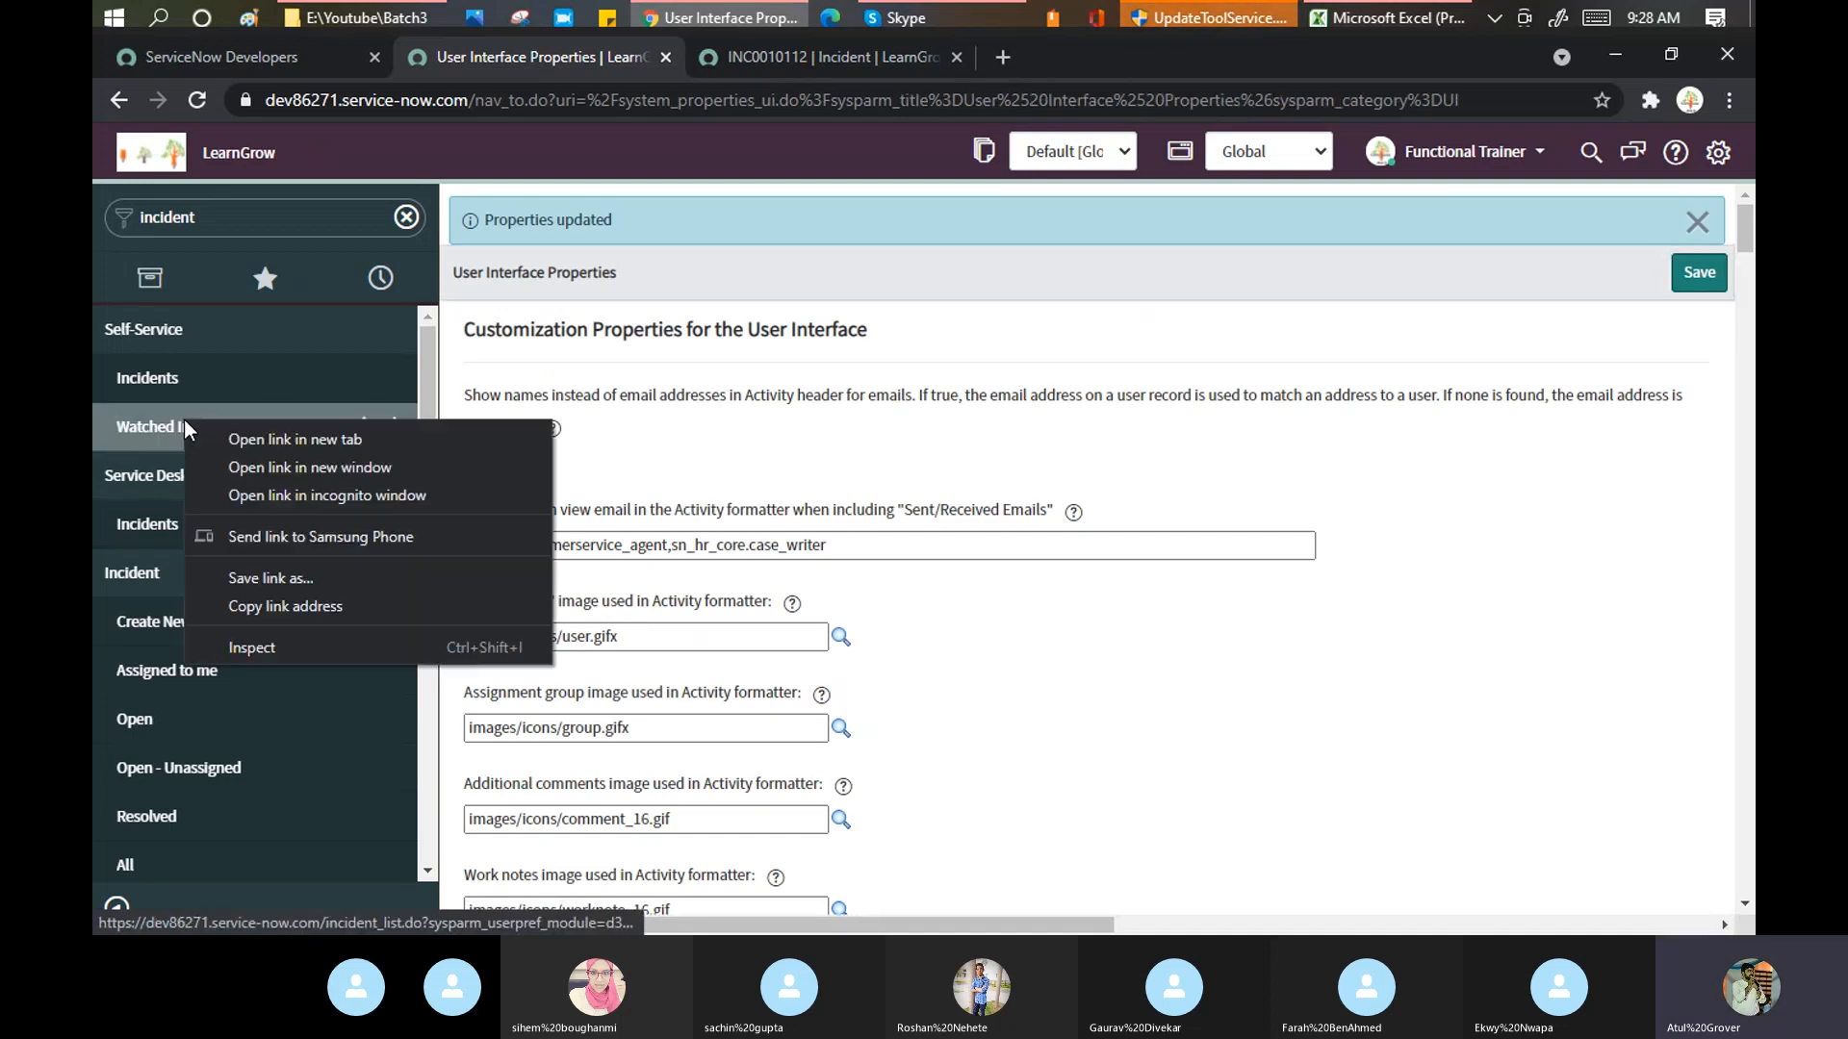
left_click(574, 151)
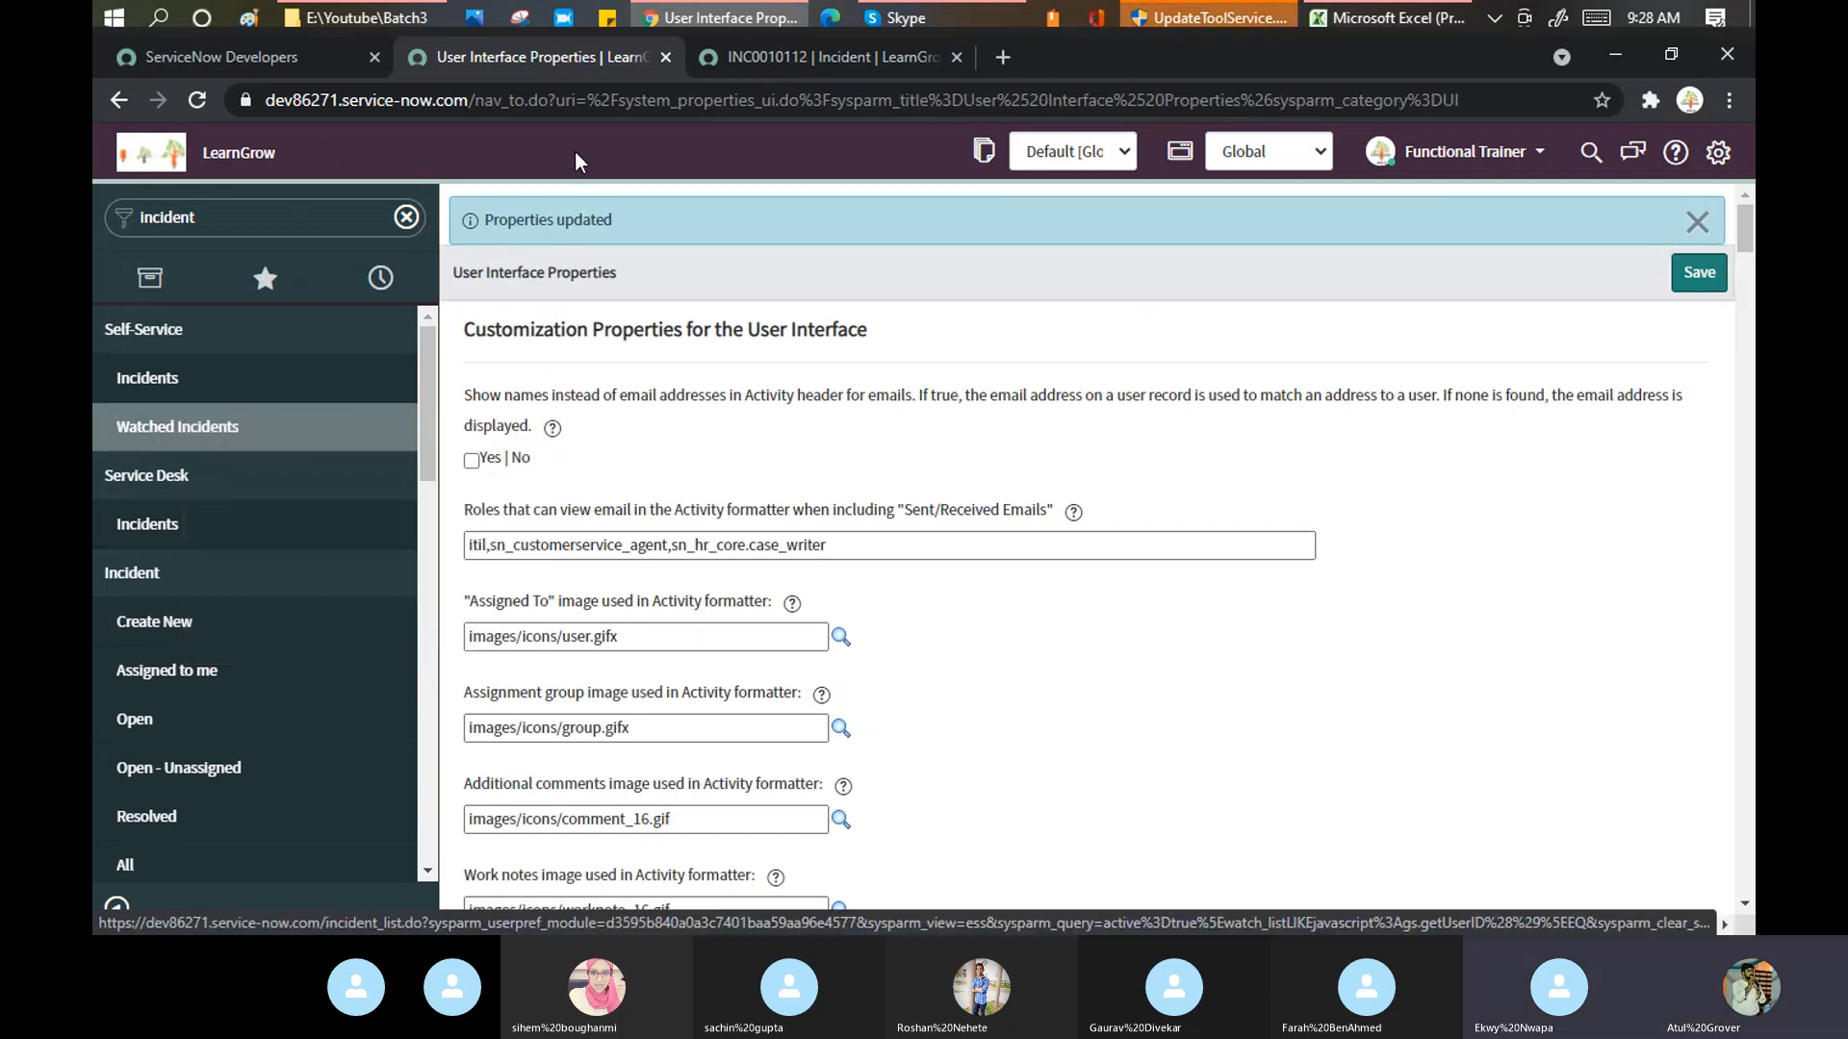
right_click(235, 277)
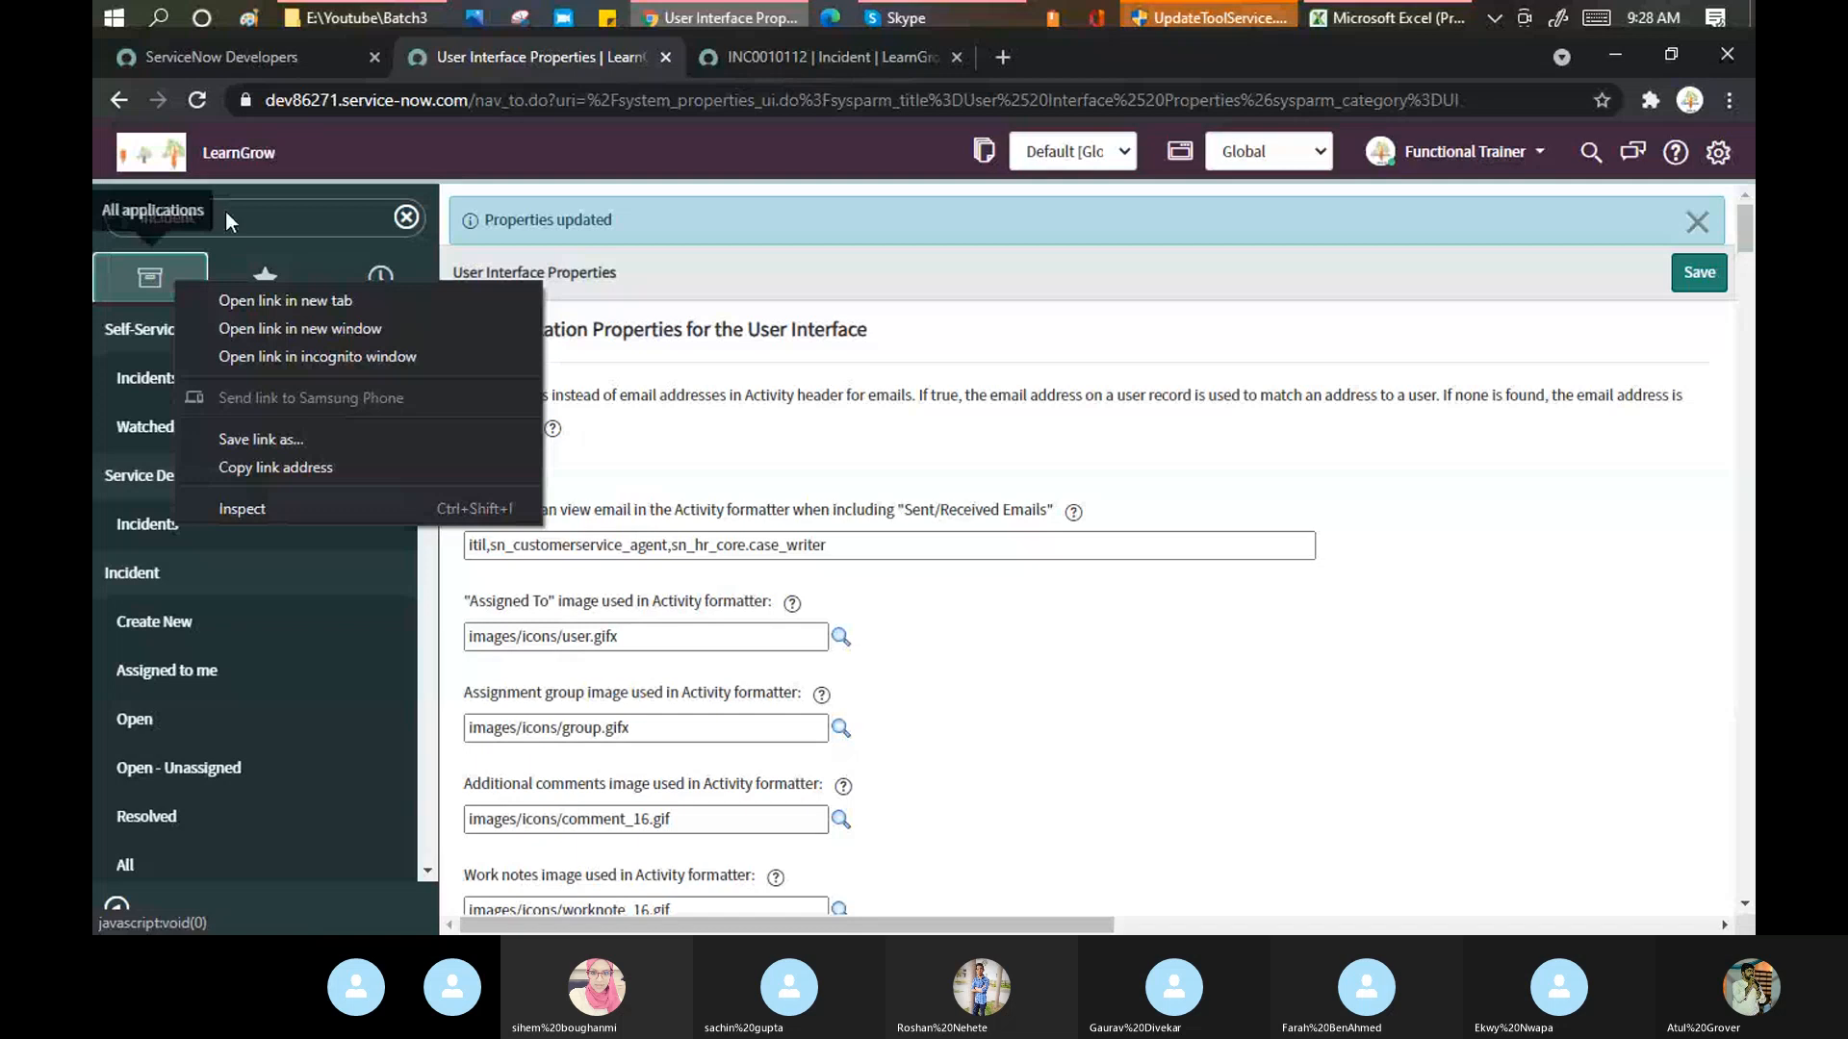
right_click(258, 210)
right_click(252, 180)
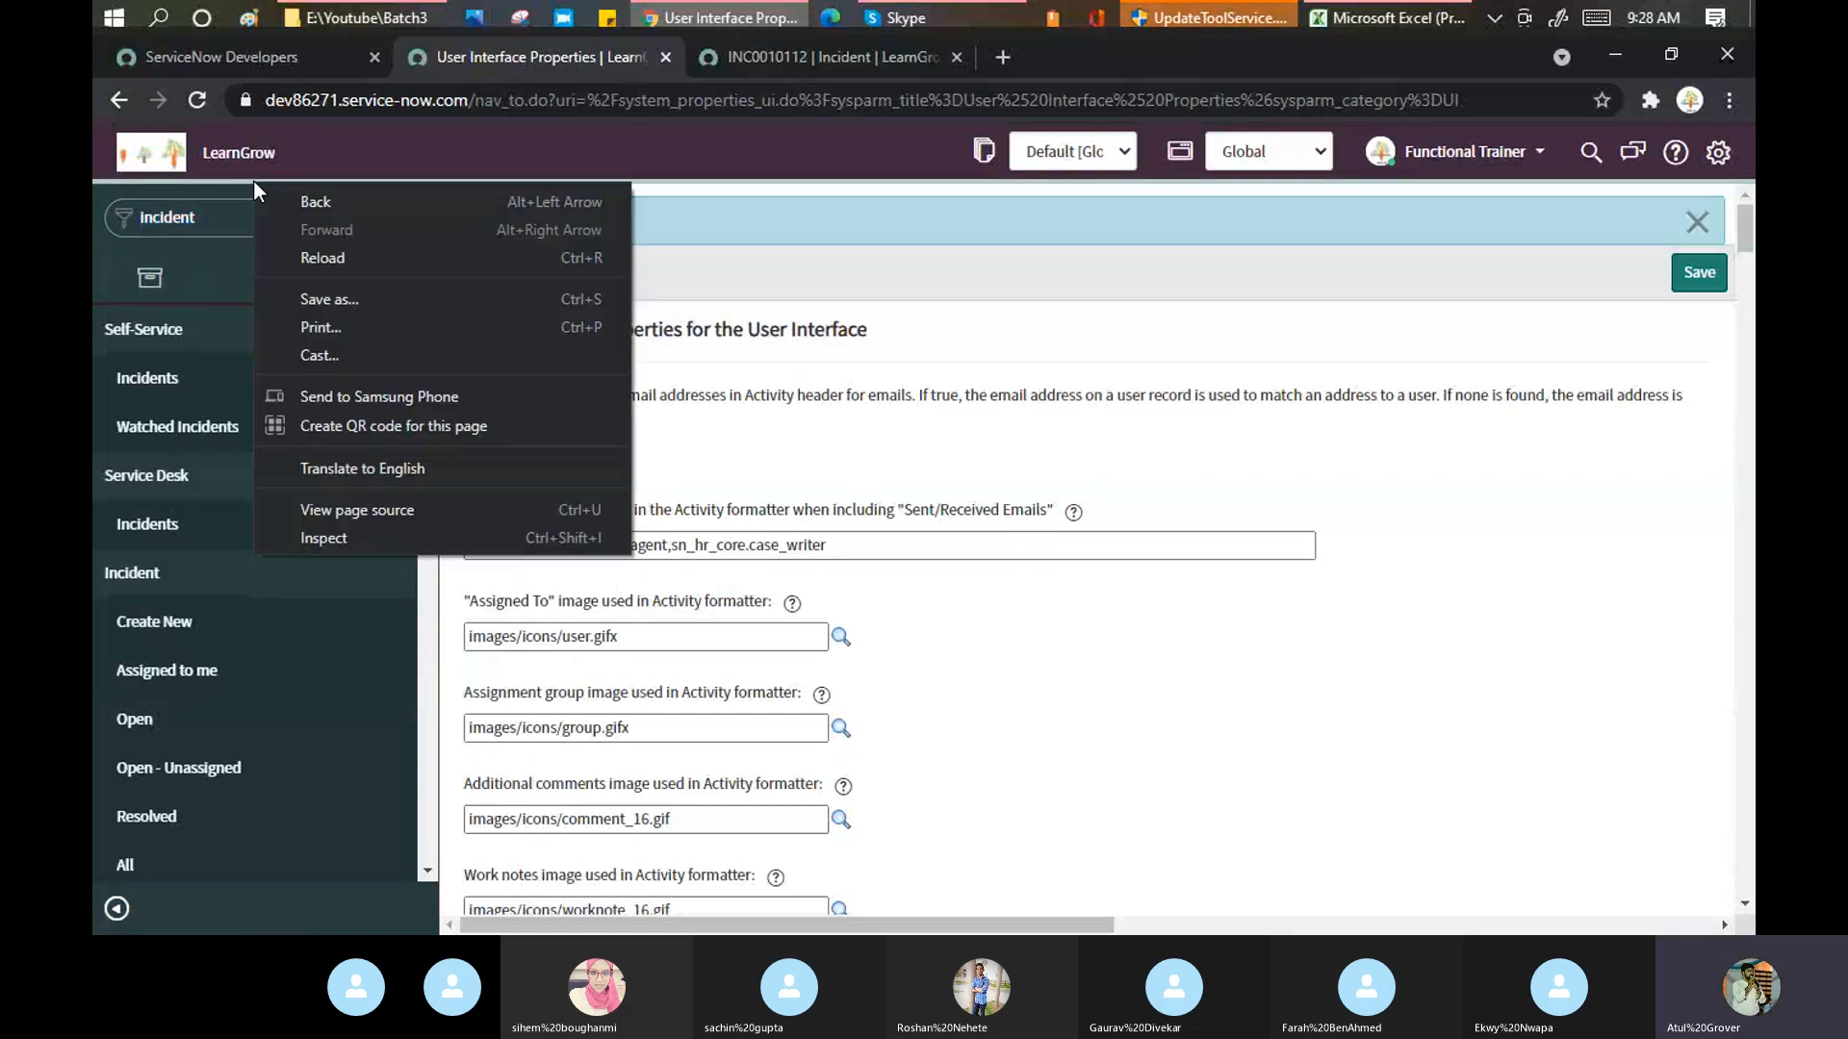
left_click(1047, 684)
- Re-enable the property for the right-click edit context menu on applications in the navigator
scroll(1047, 685, "down", 6)
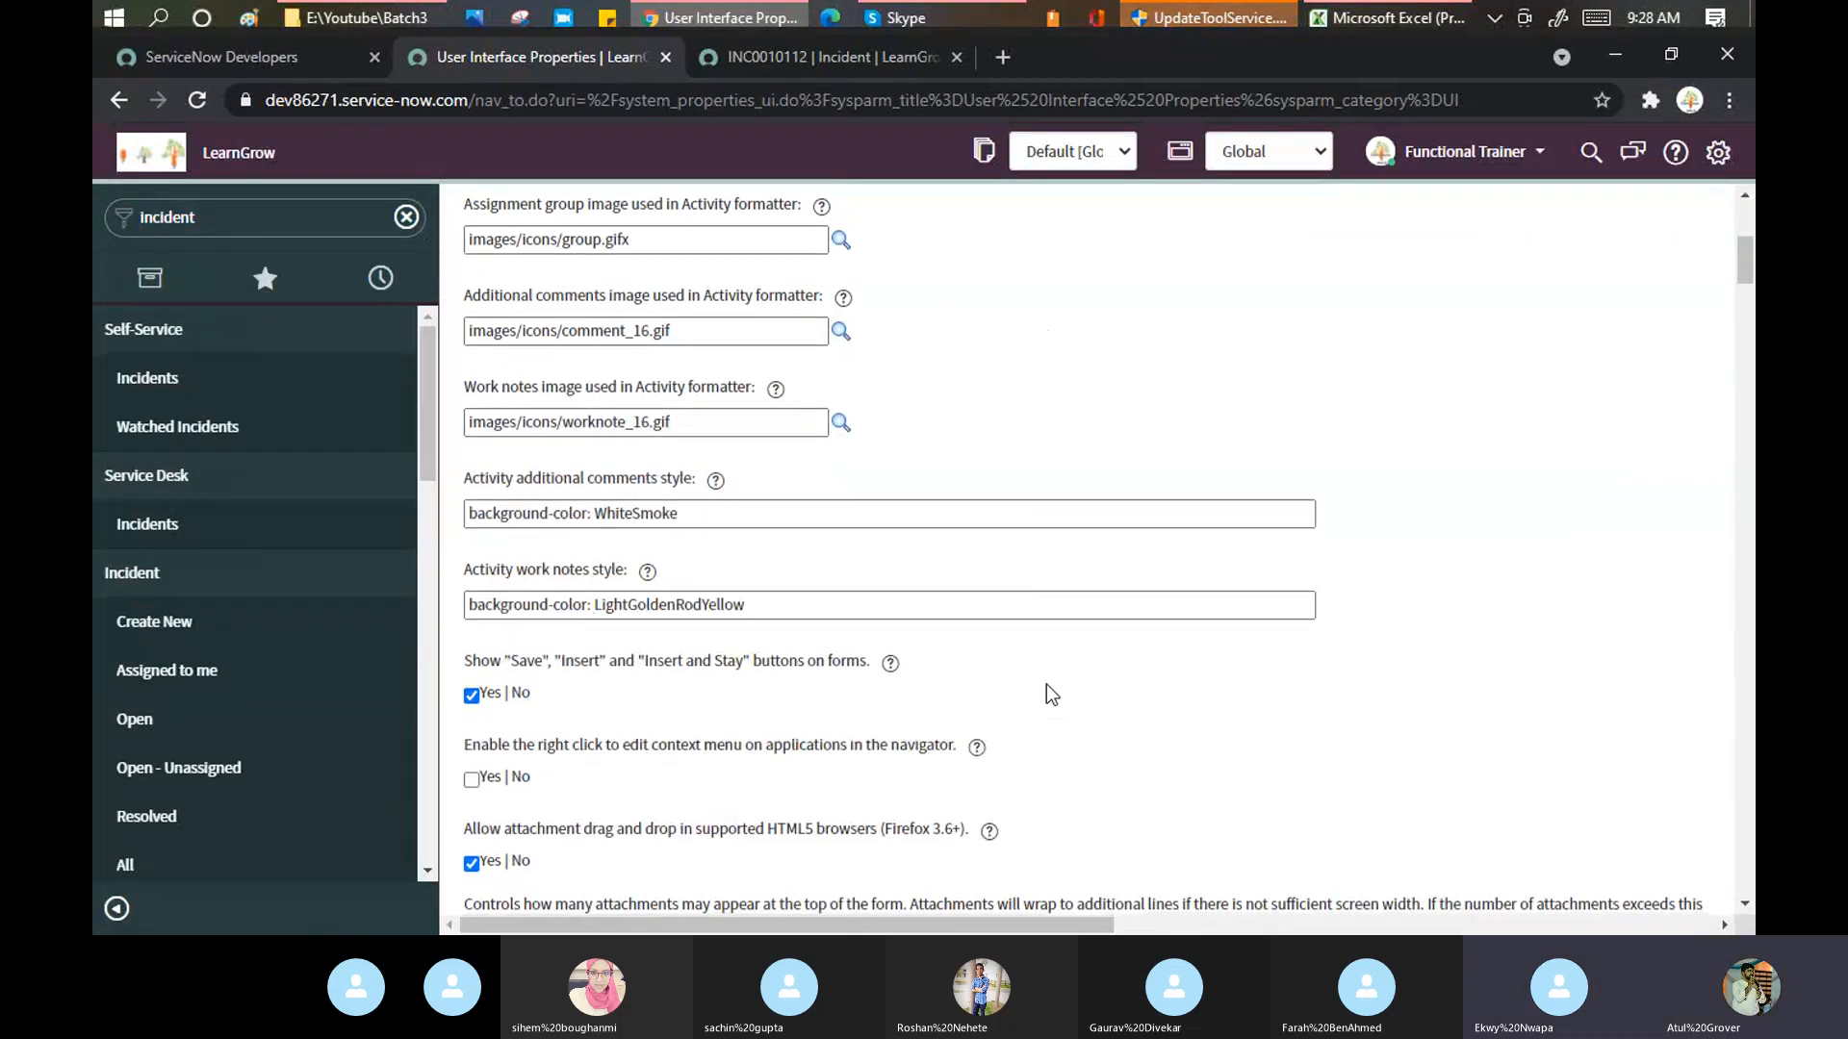
scroll(481, 635, "down", 3)
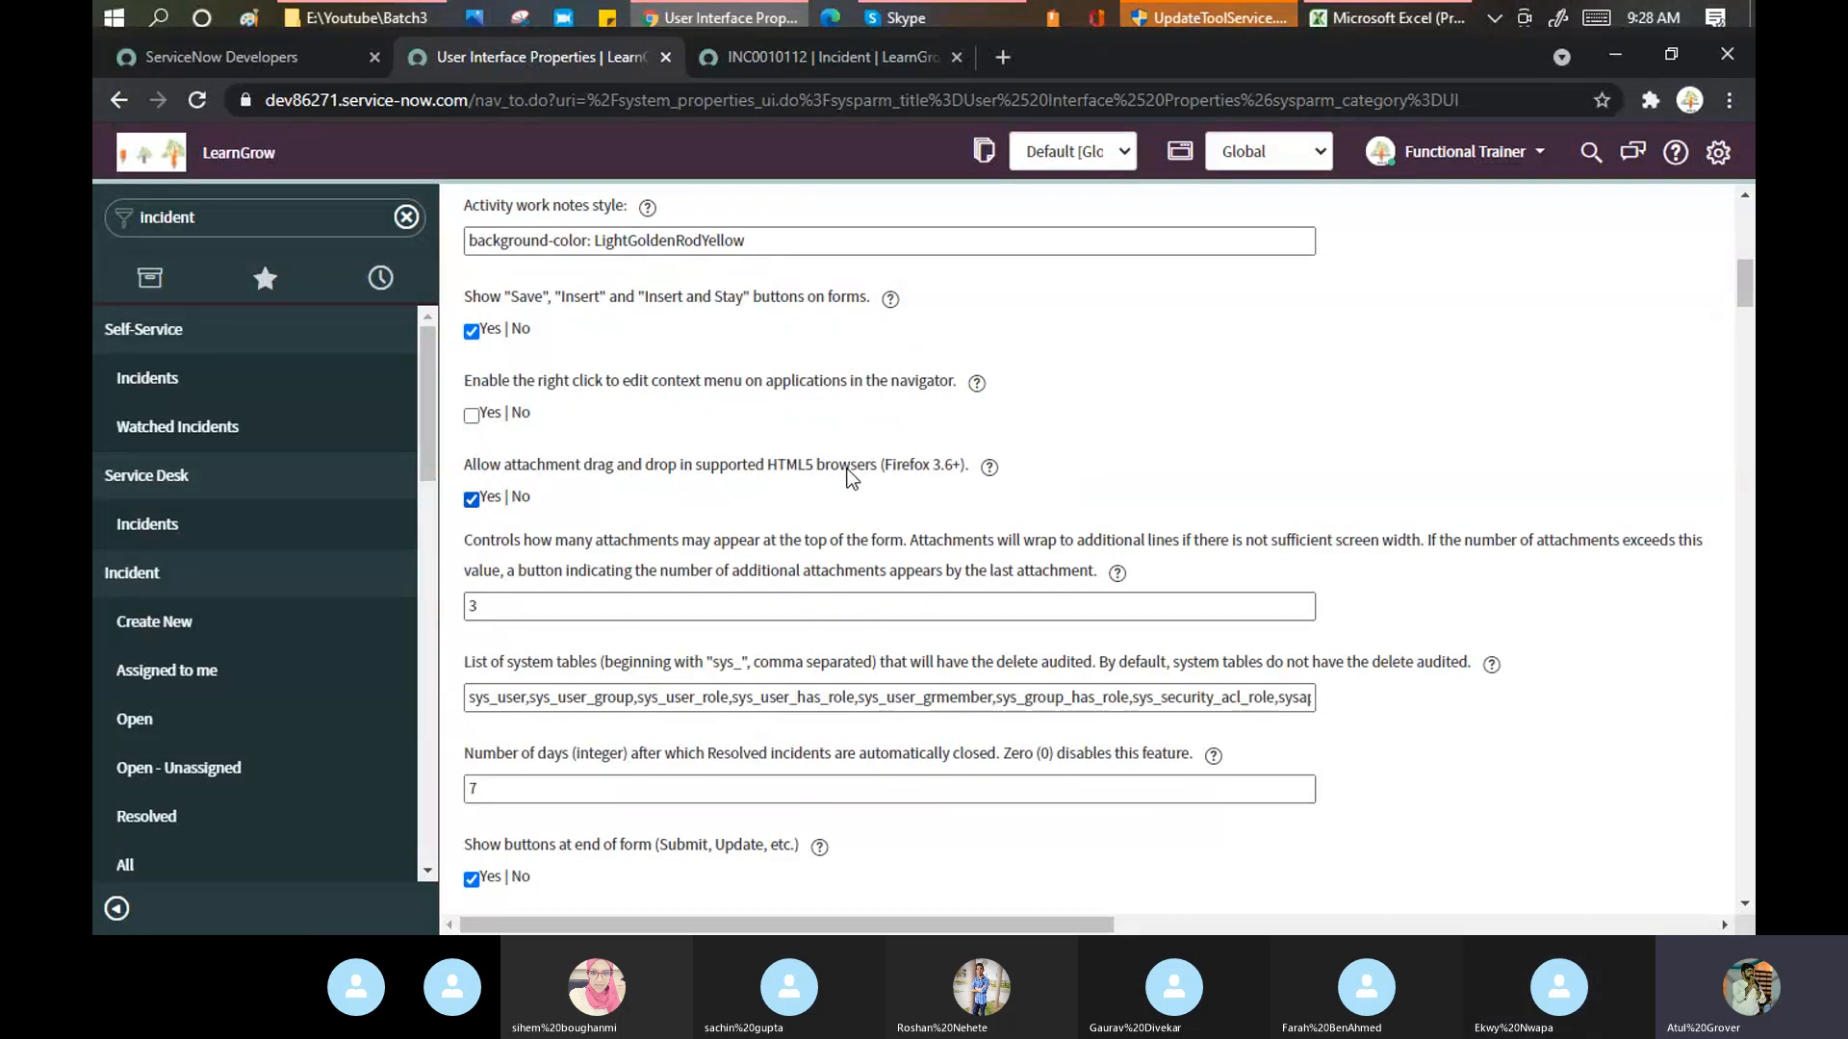
left_click(472, 415)
- Review the property limiting attachments shown at the top of forms, and open the attachment manager of incident INC0010112
scroll(724, 453, "down", 4)
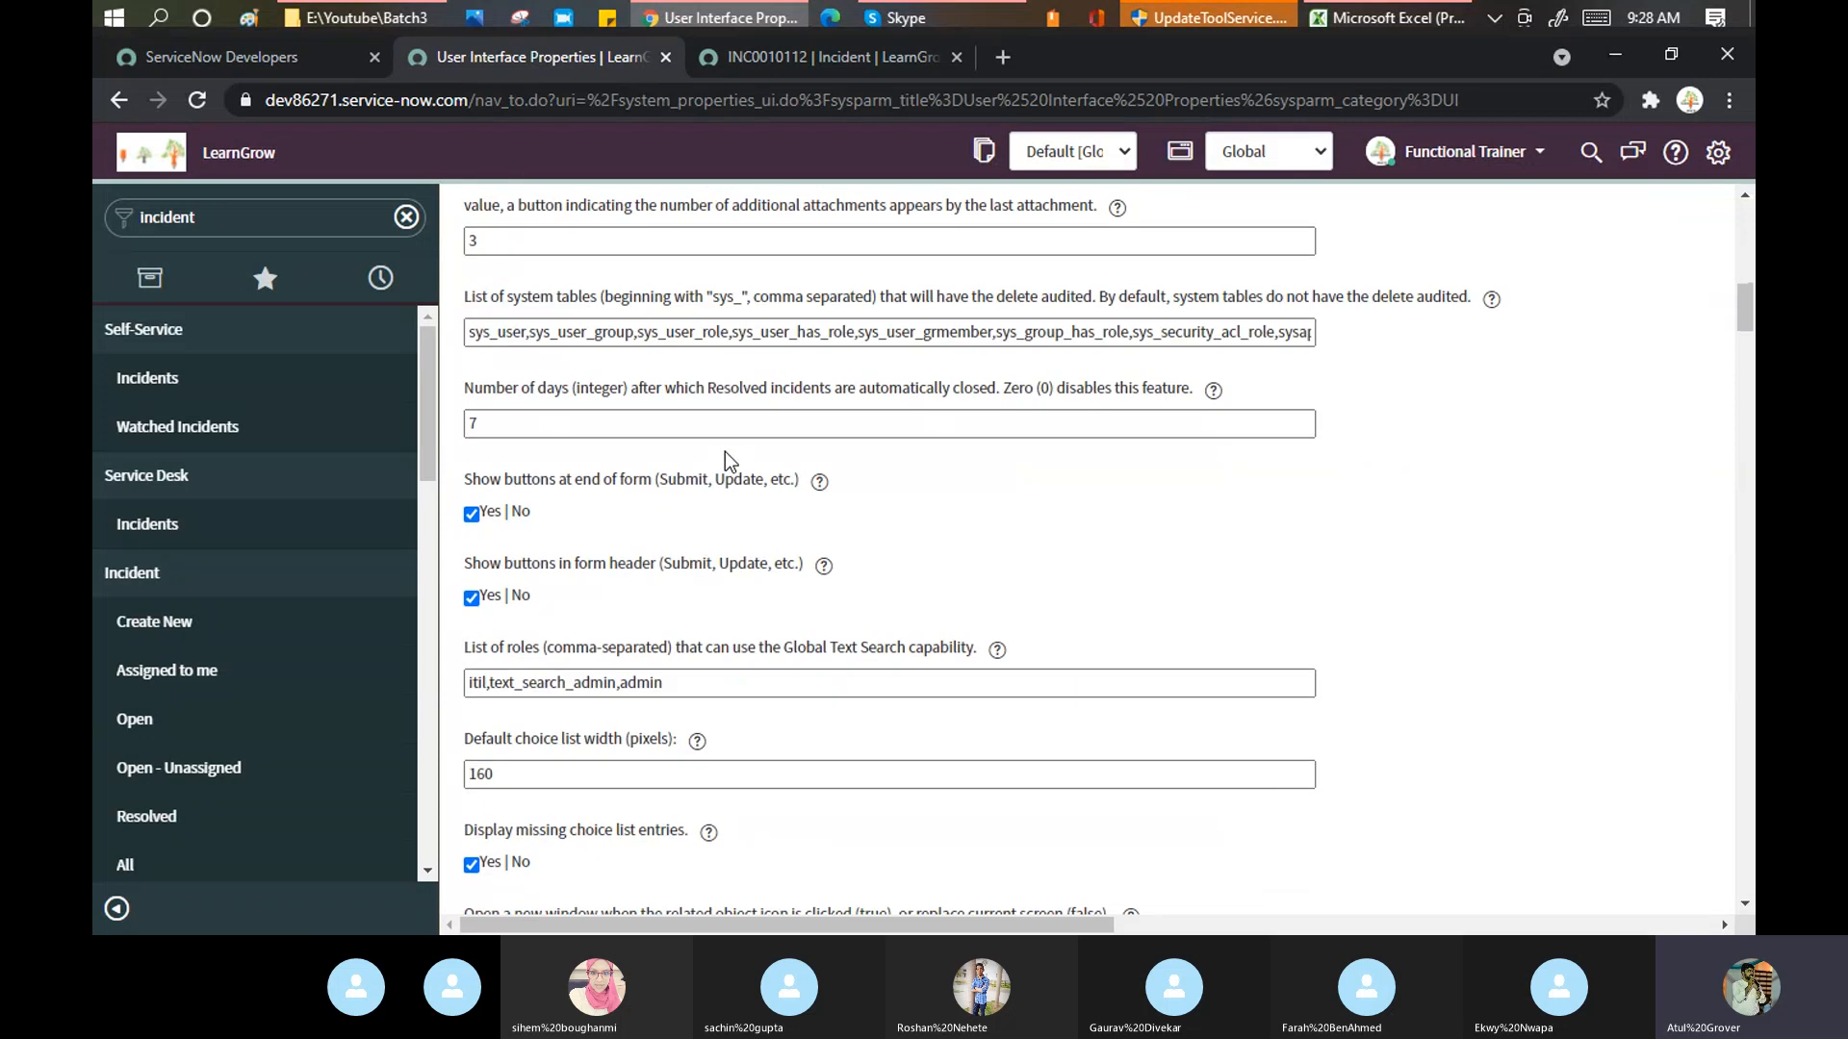
scroll(724, 452, "up", 1)
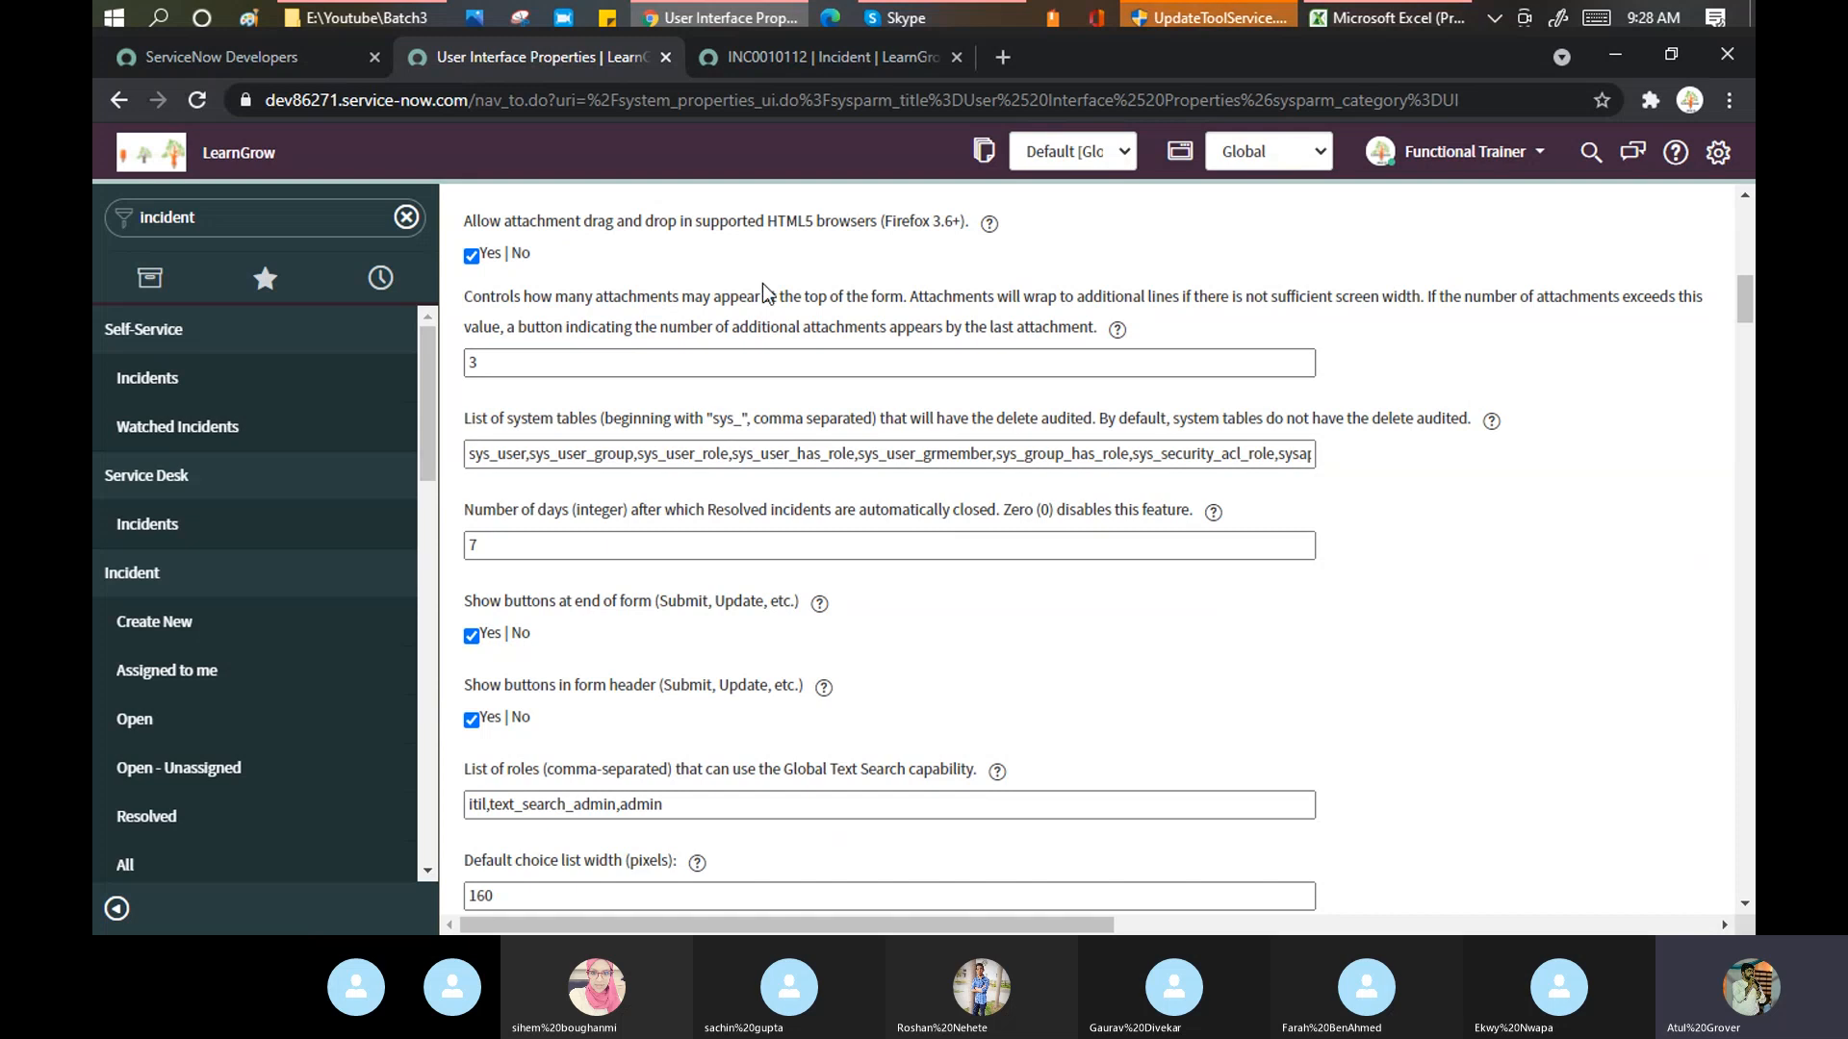
left_click(825, 62)
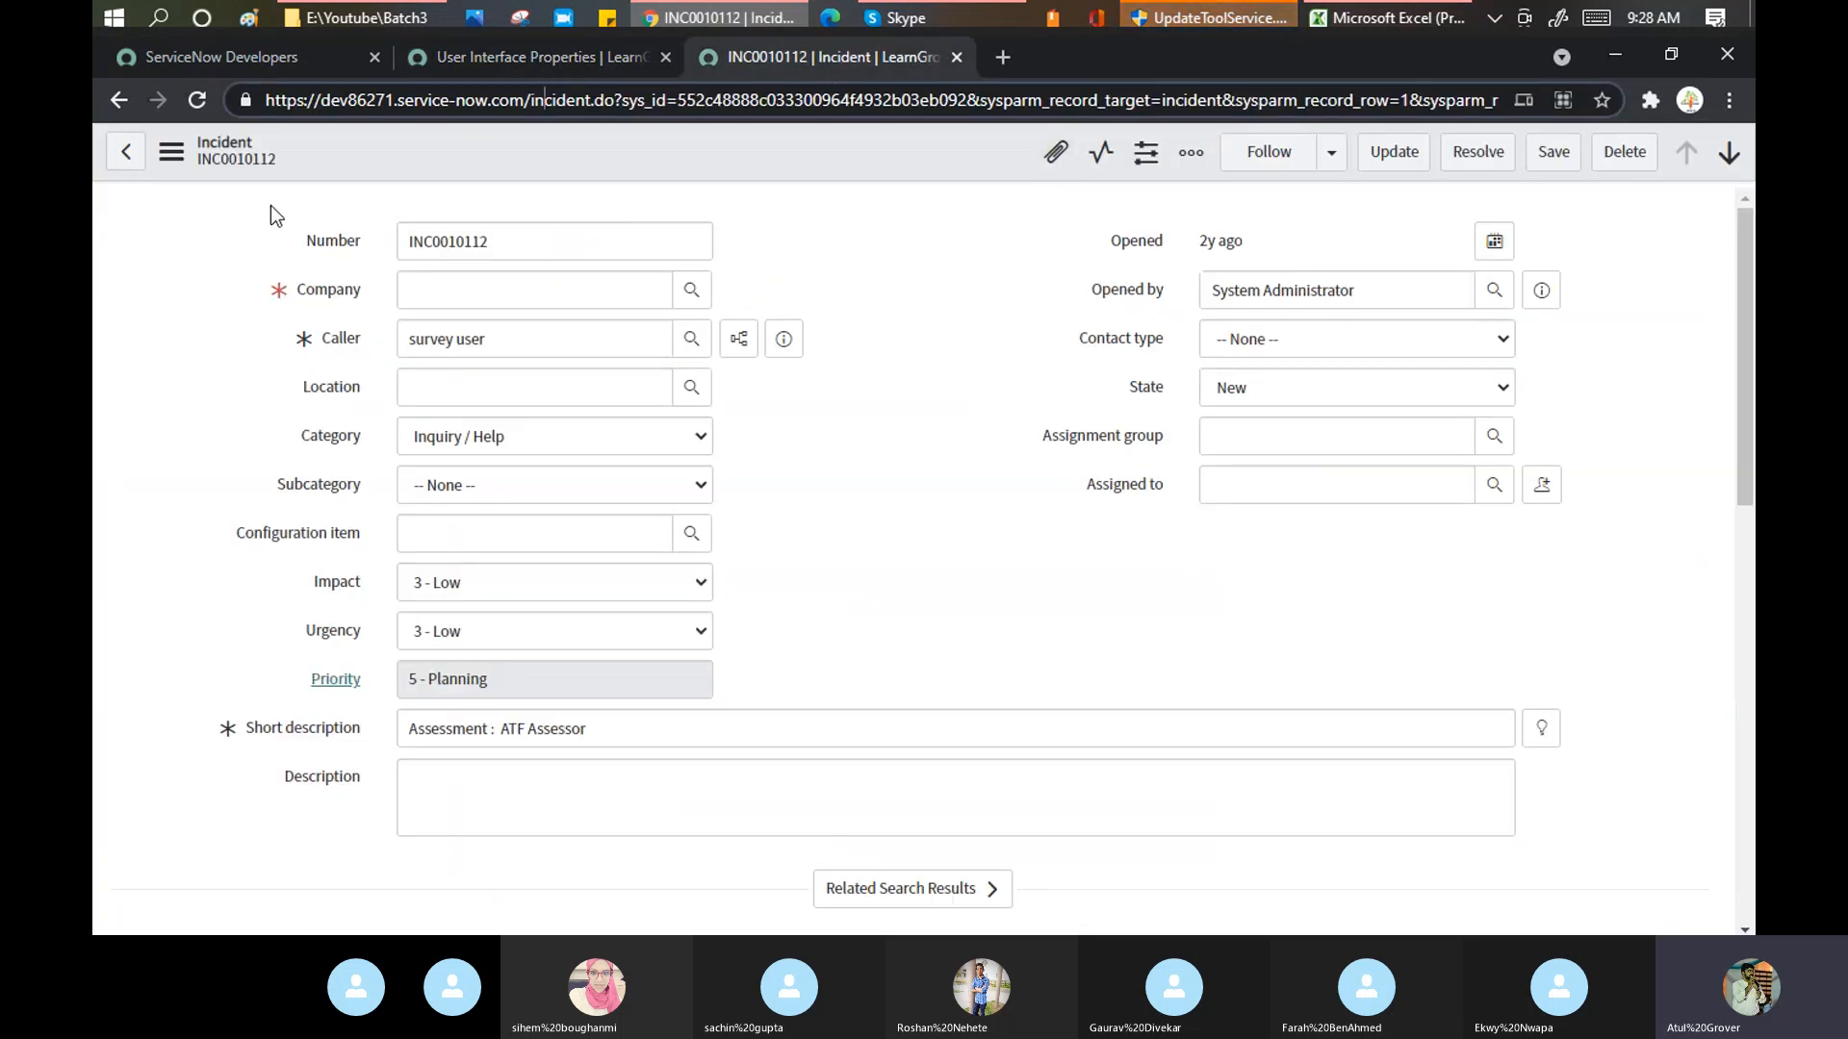
left_click(1066, 154)
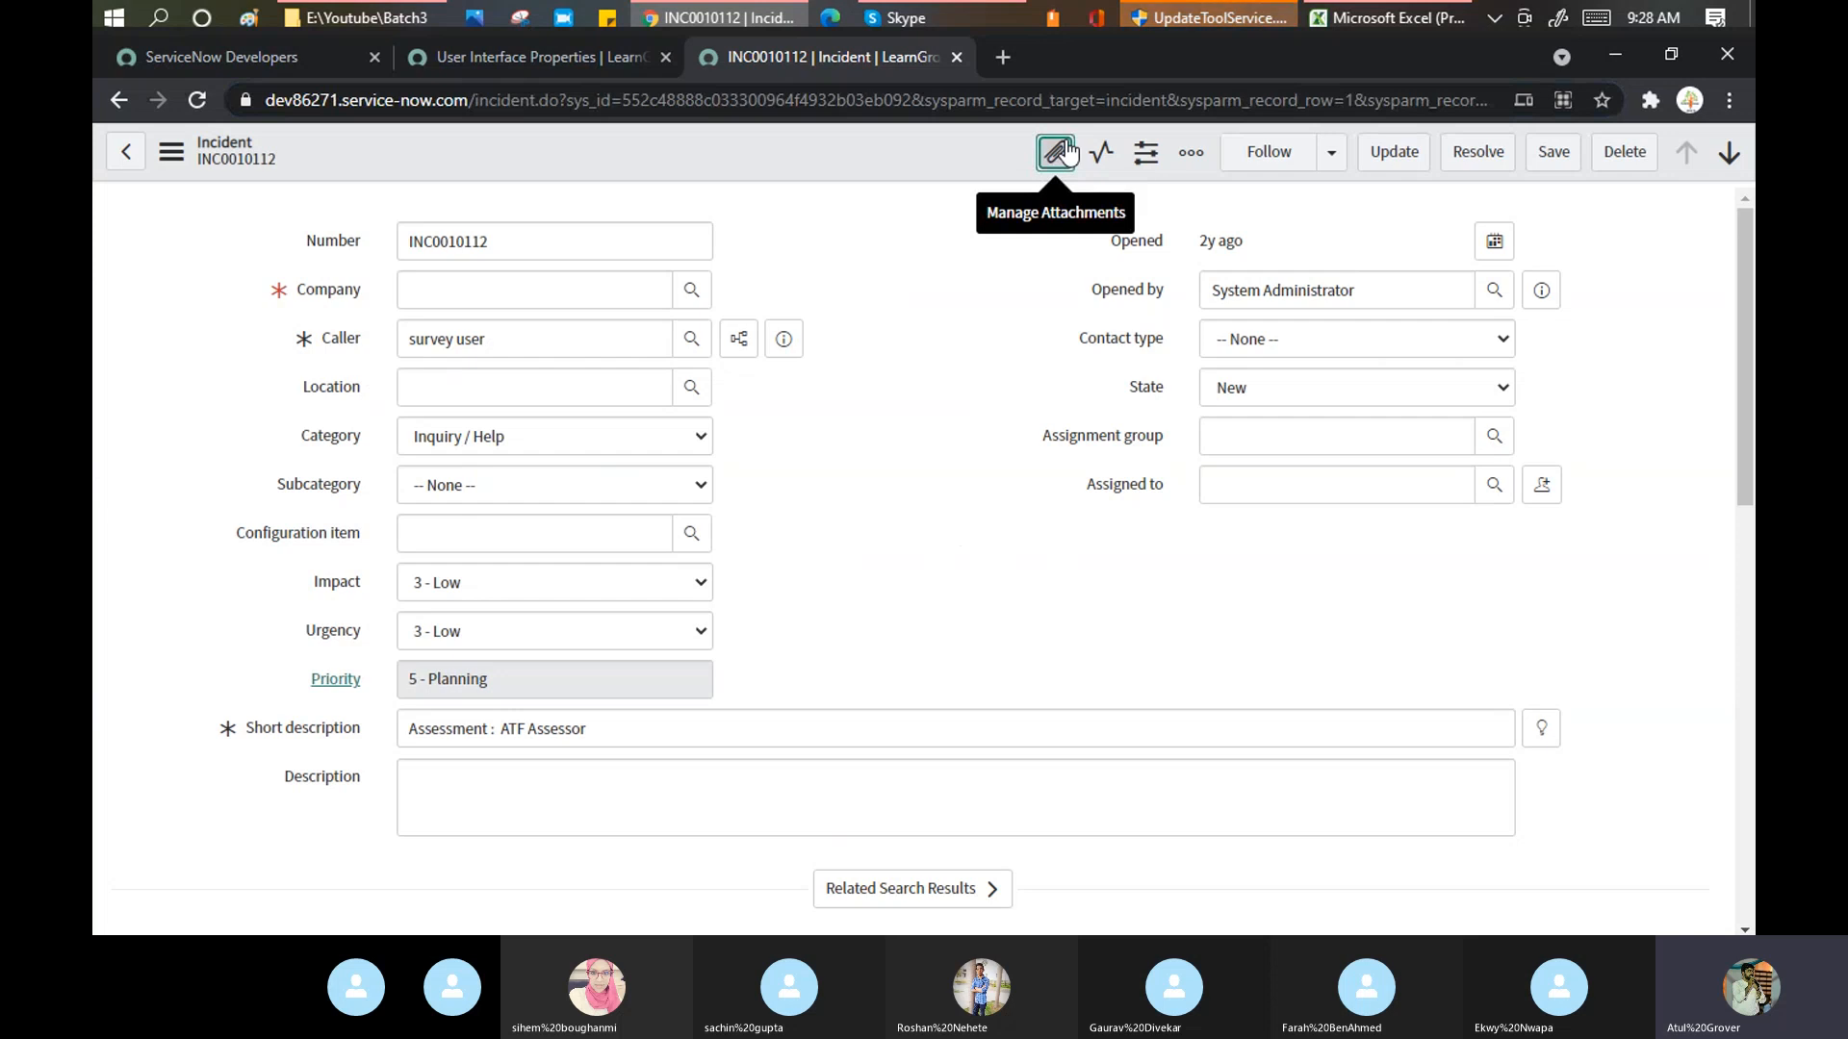
left_click(1066, 152)
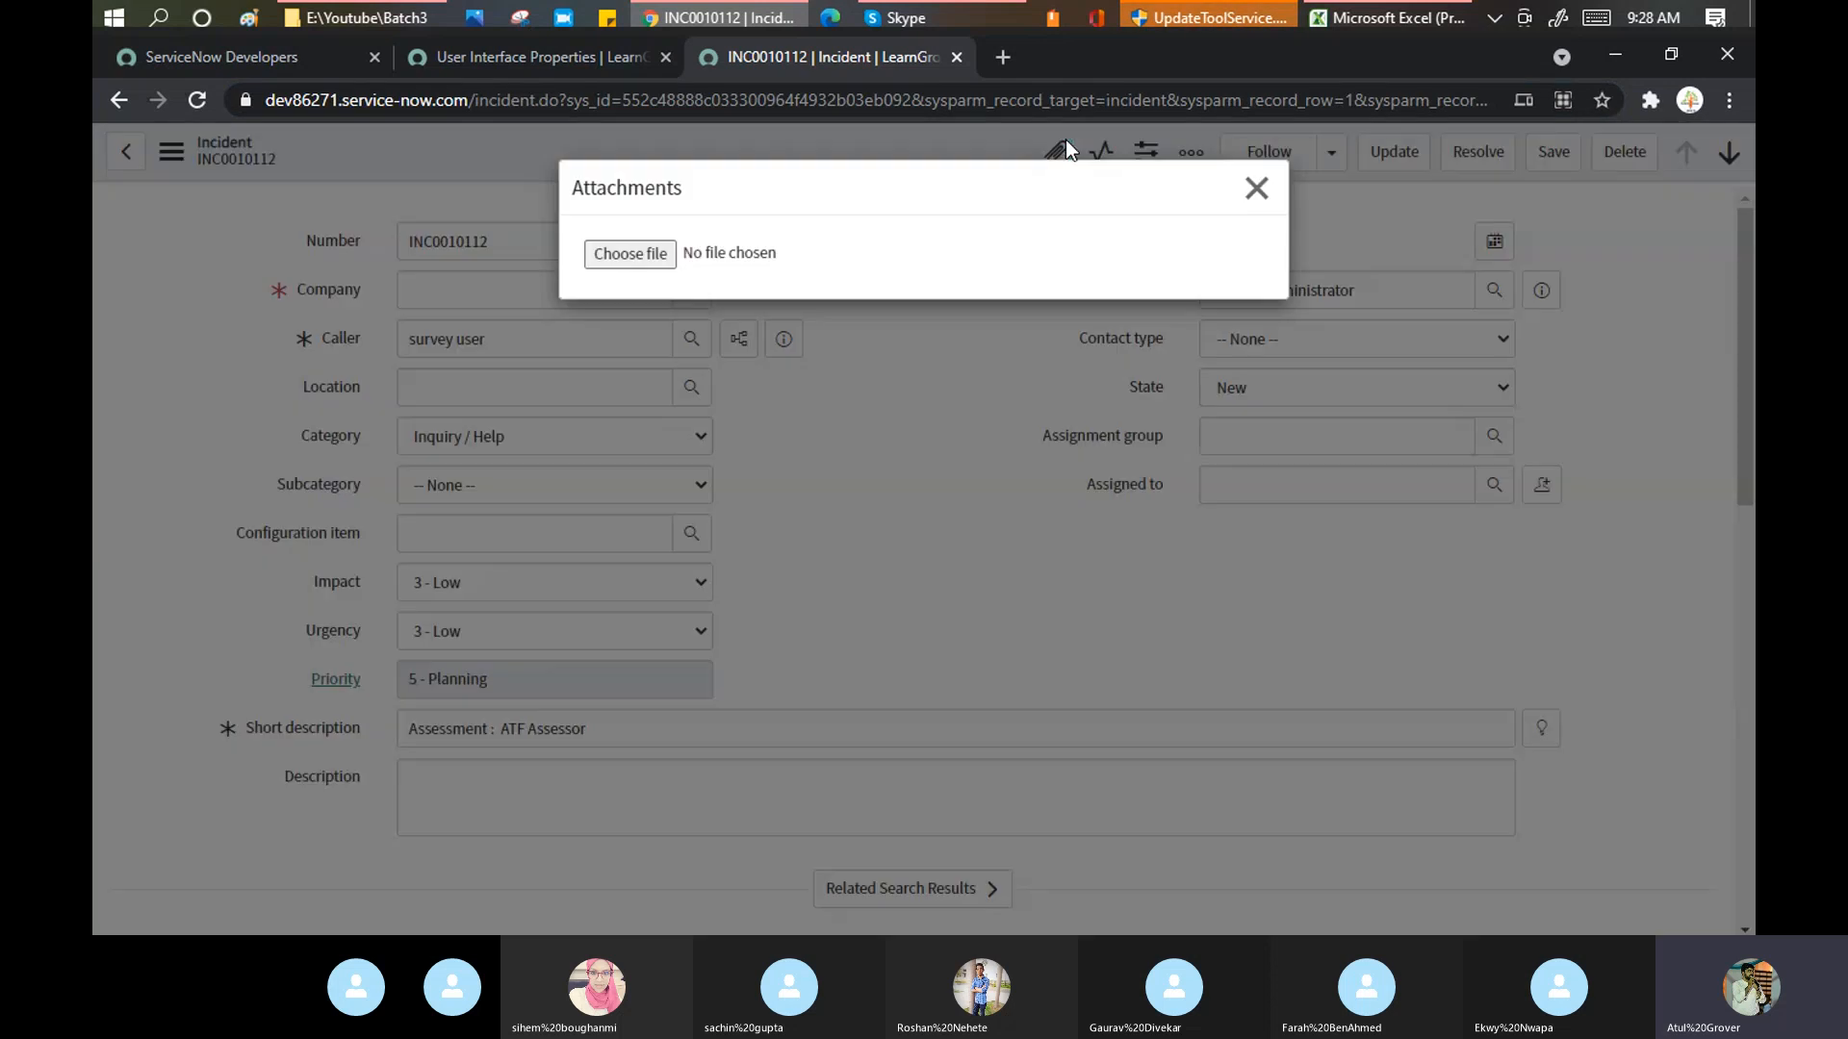
- Attach the files Ag, SNOW_Cap, Picture1, For Print-Front, For Print-Back and cake to the incident, and close the attachment manager
left_click(626, 258)
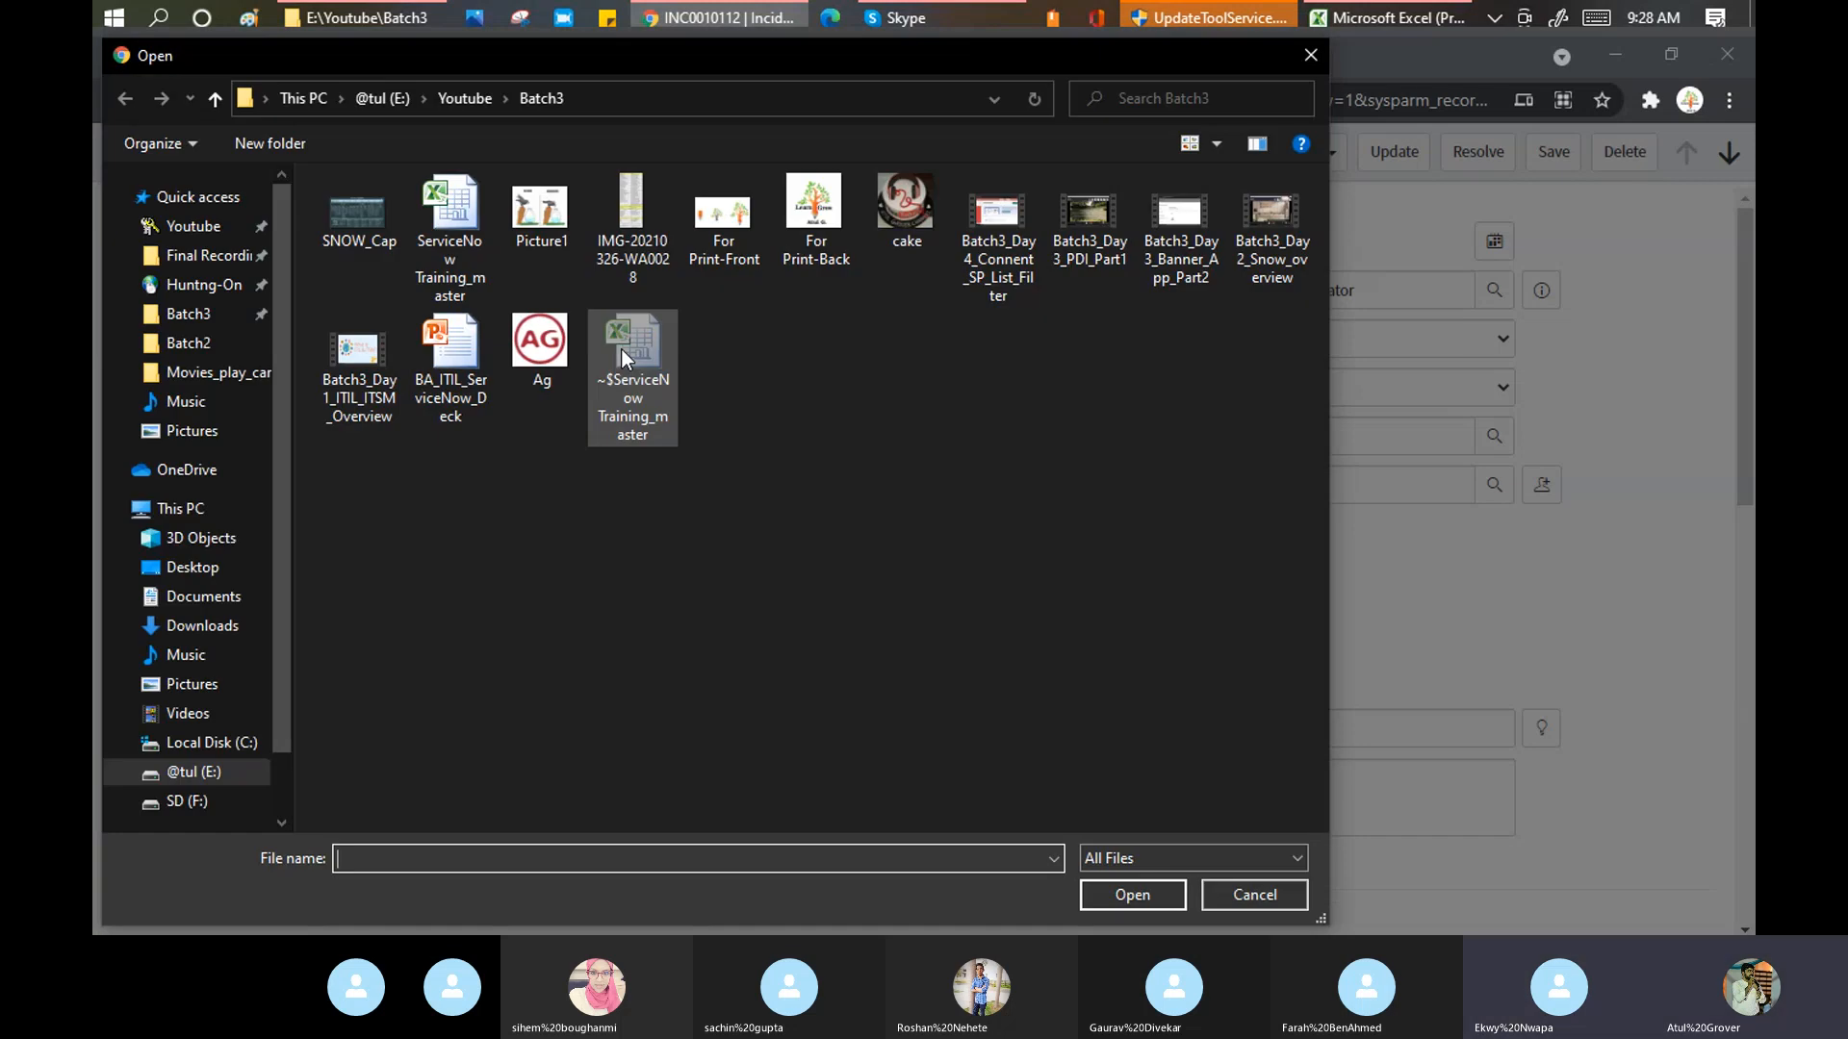
left_click(545, 339)
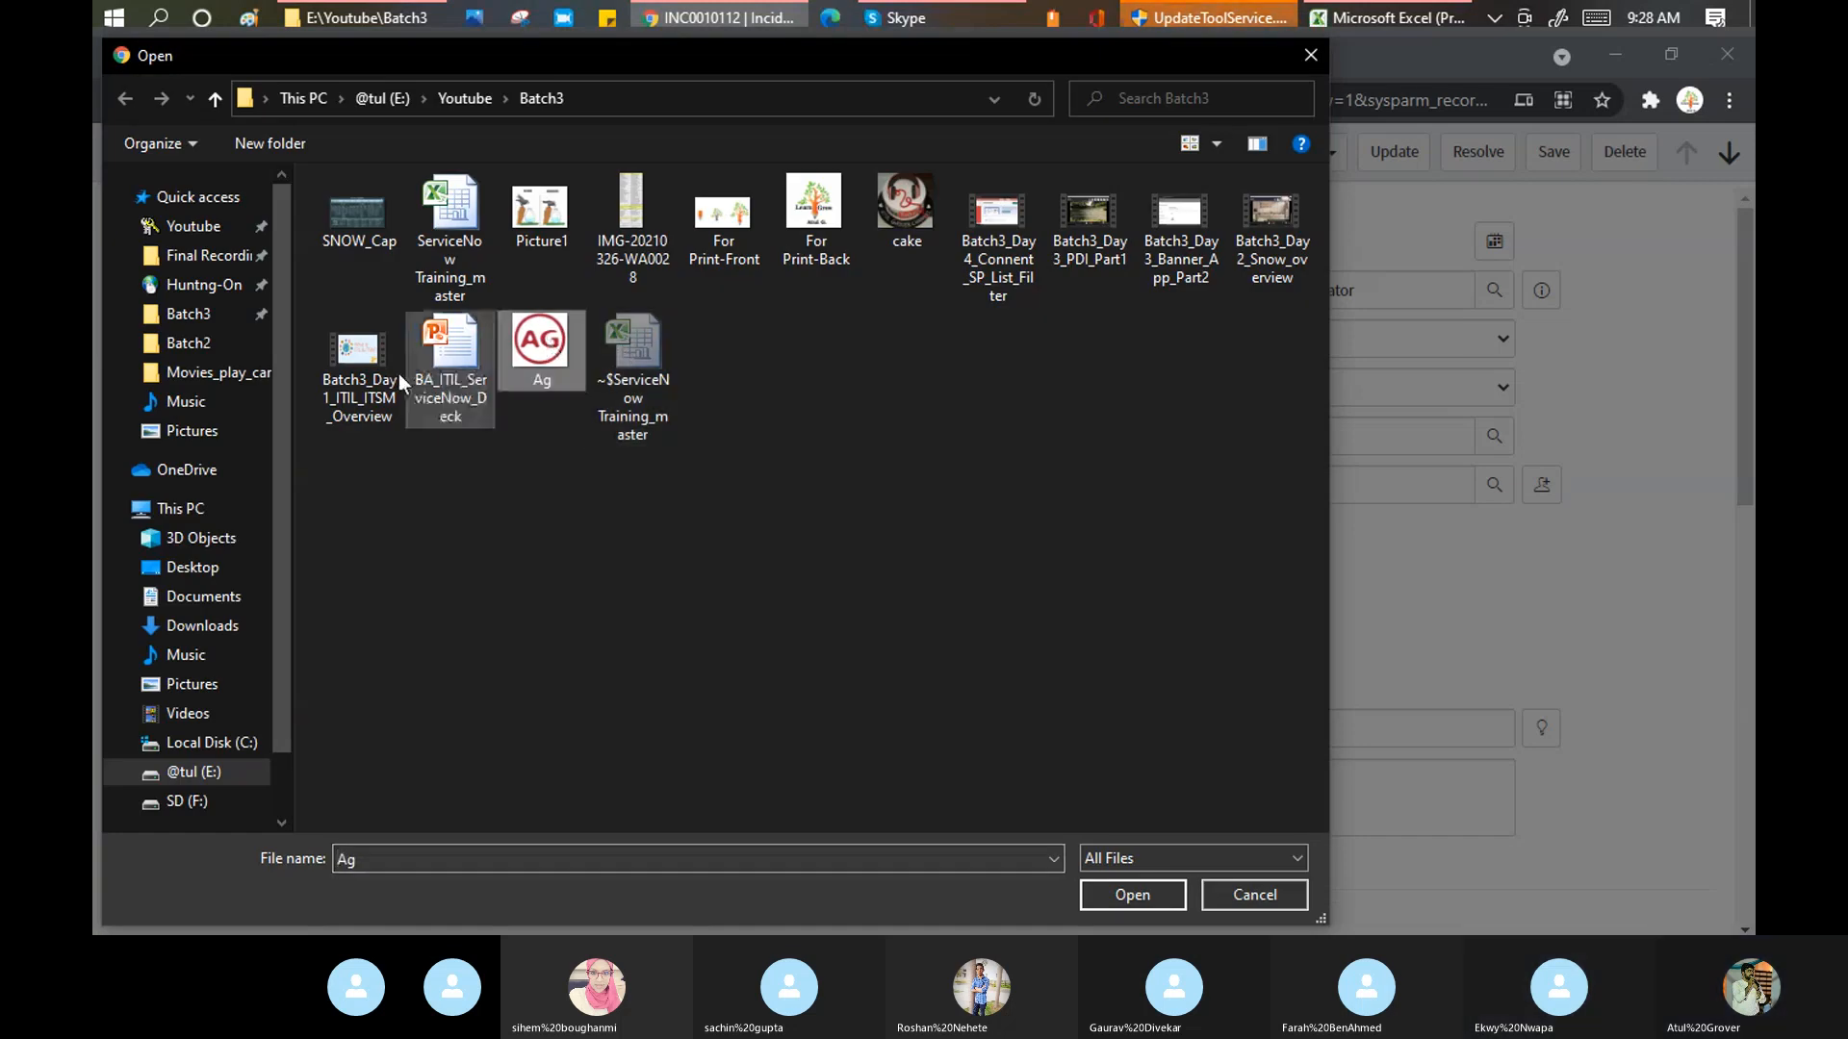
left_click(360, 205, "ctrl")
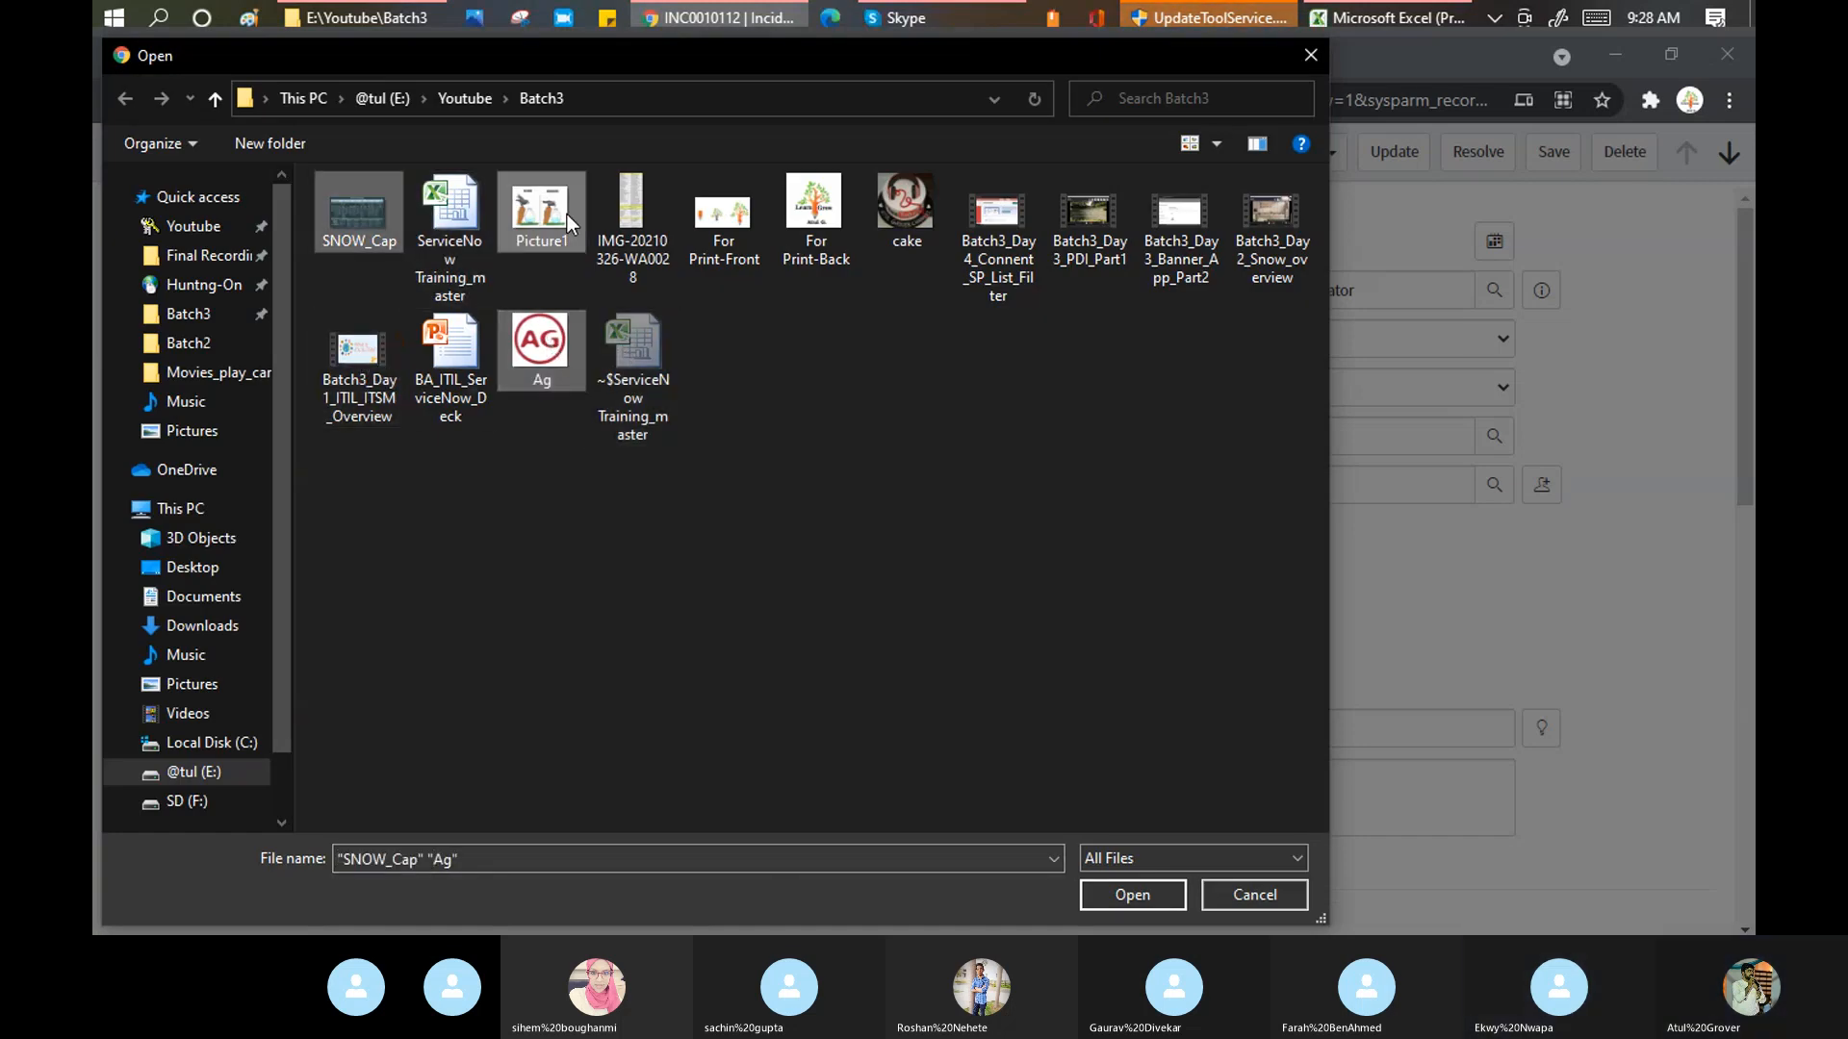
left_click(568, 213, "ctrl")
left_click(724, 214, "ctrl")
left_click(814, 214, "ctrl")
left_click(900, 206, "ctrl")
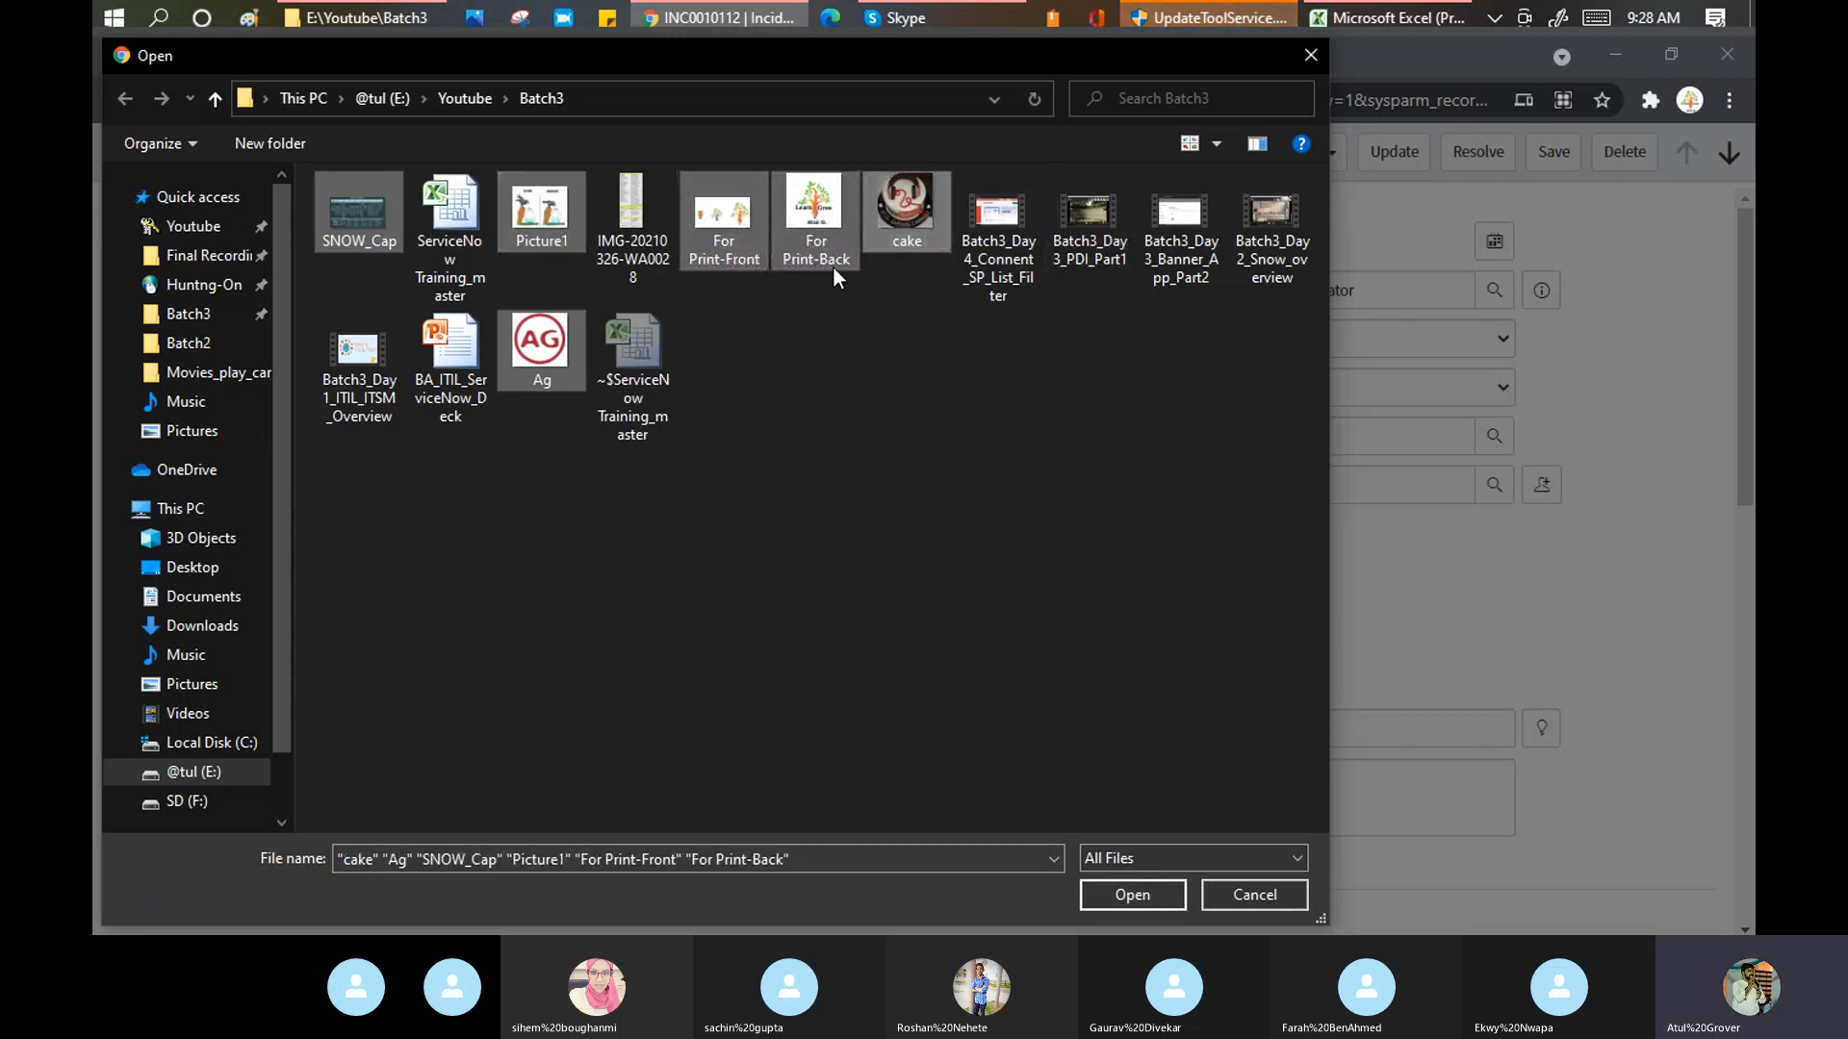
left_click(1135, 896)
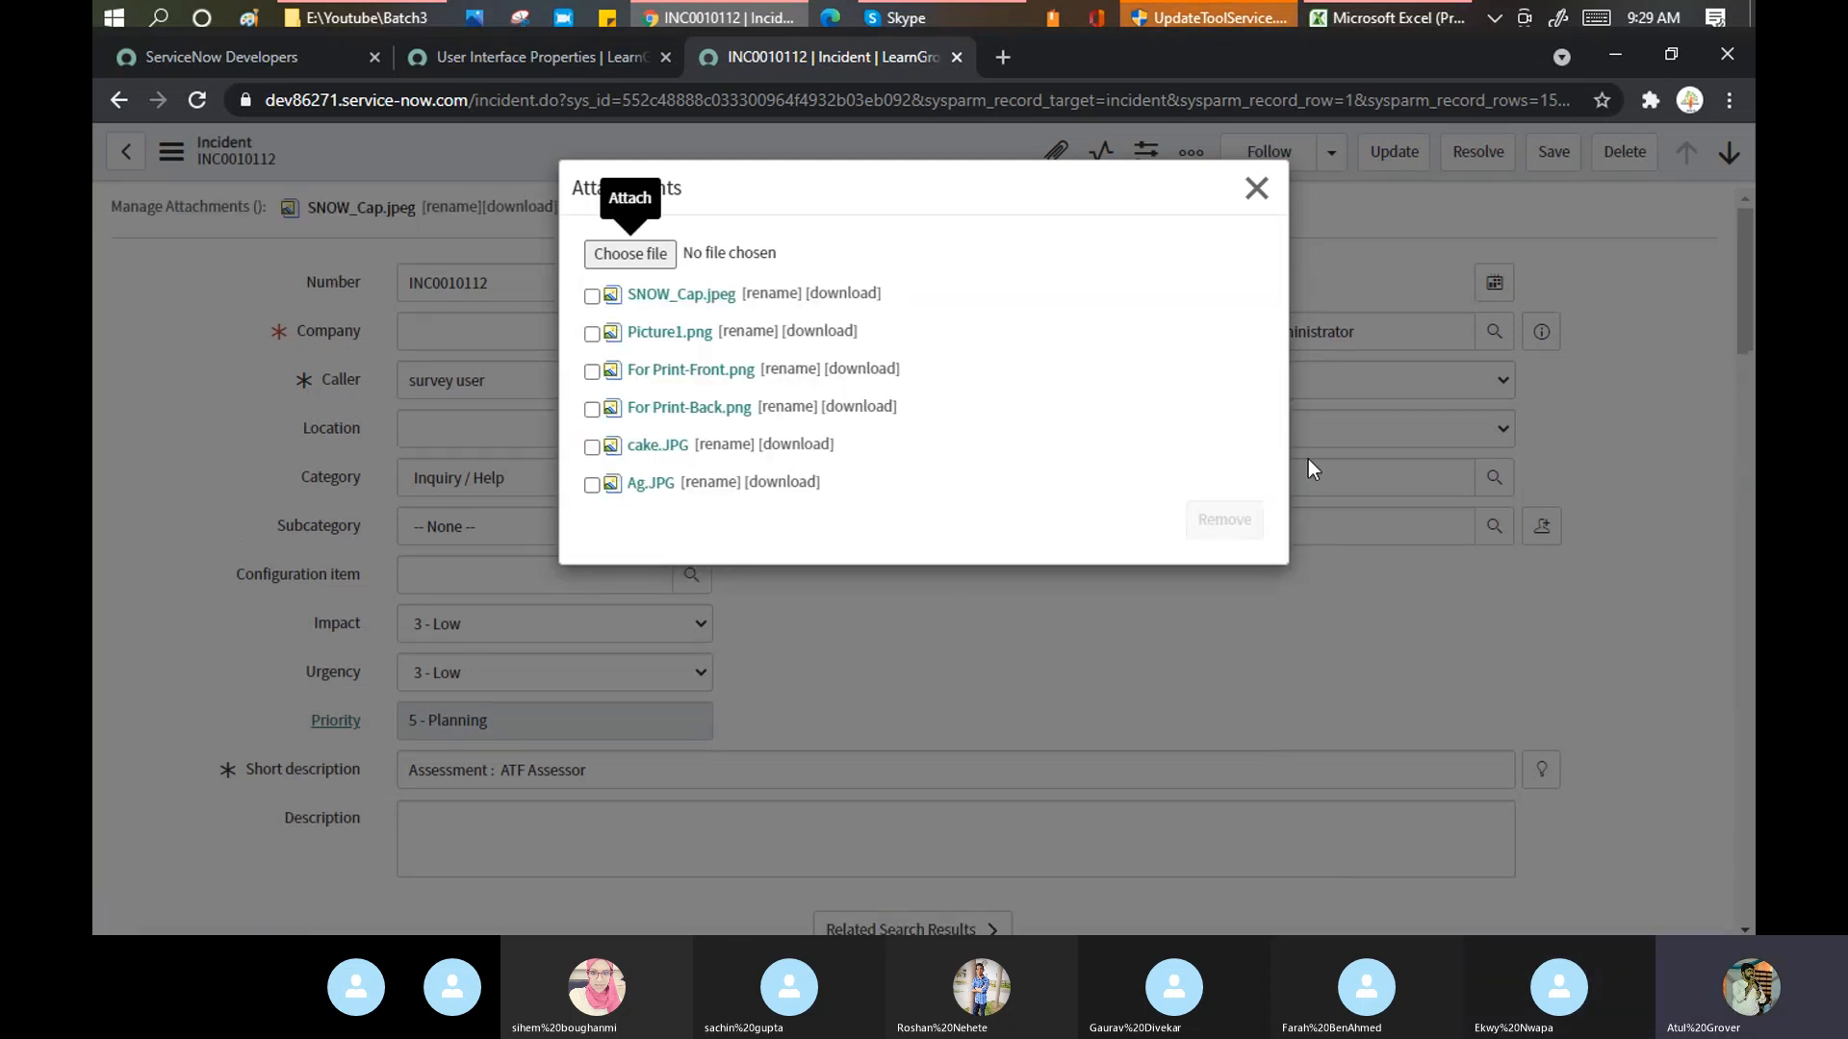
left_click(1257, 191)
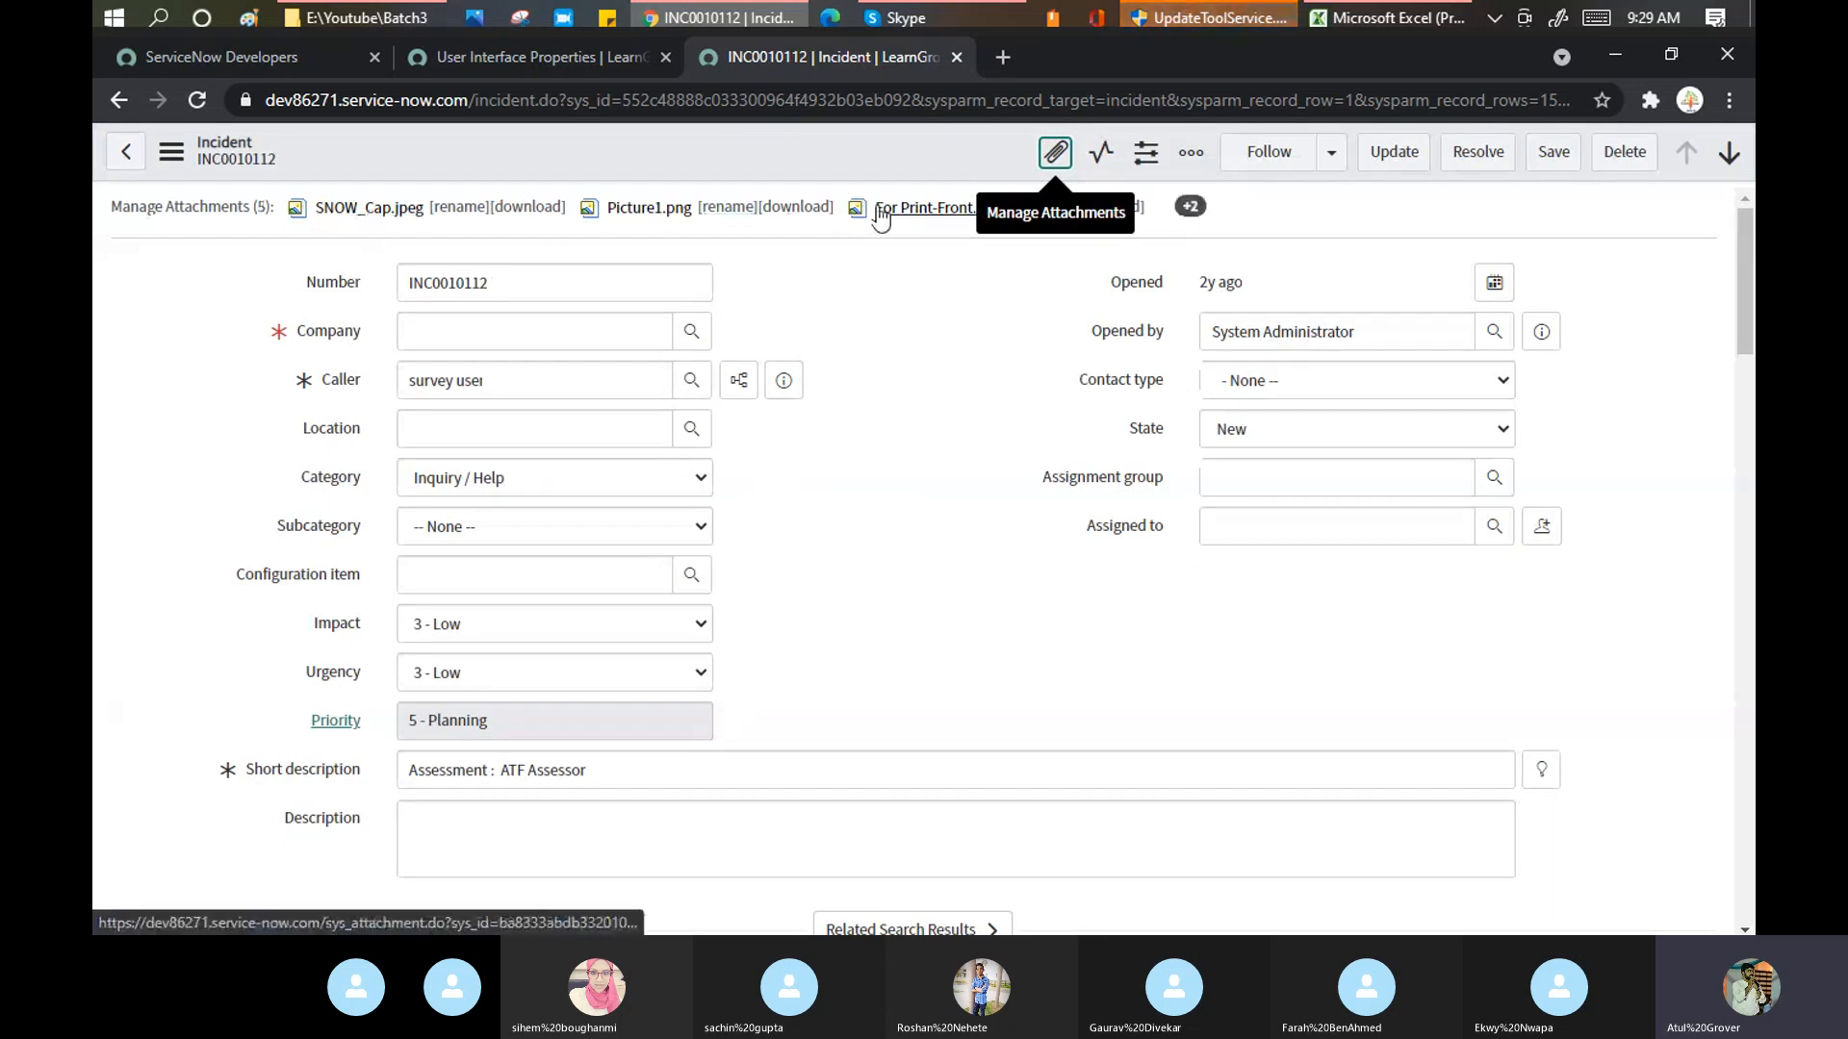
- Set the number of attachments that may appear at the top of the form to 6, and save the UI properties
left_click(489, 54)
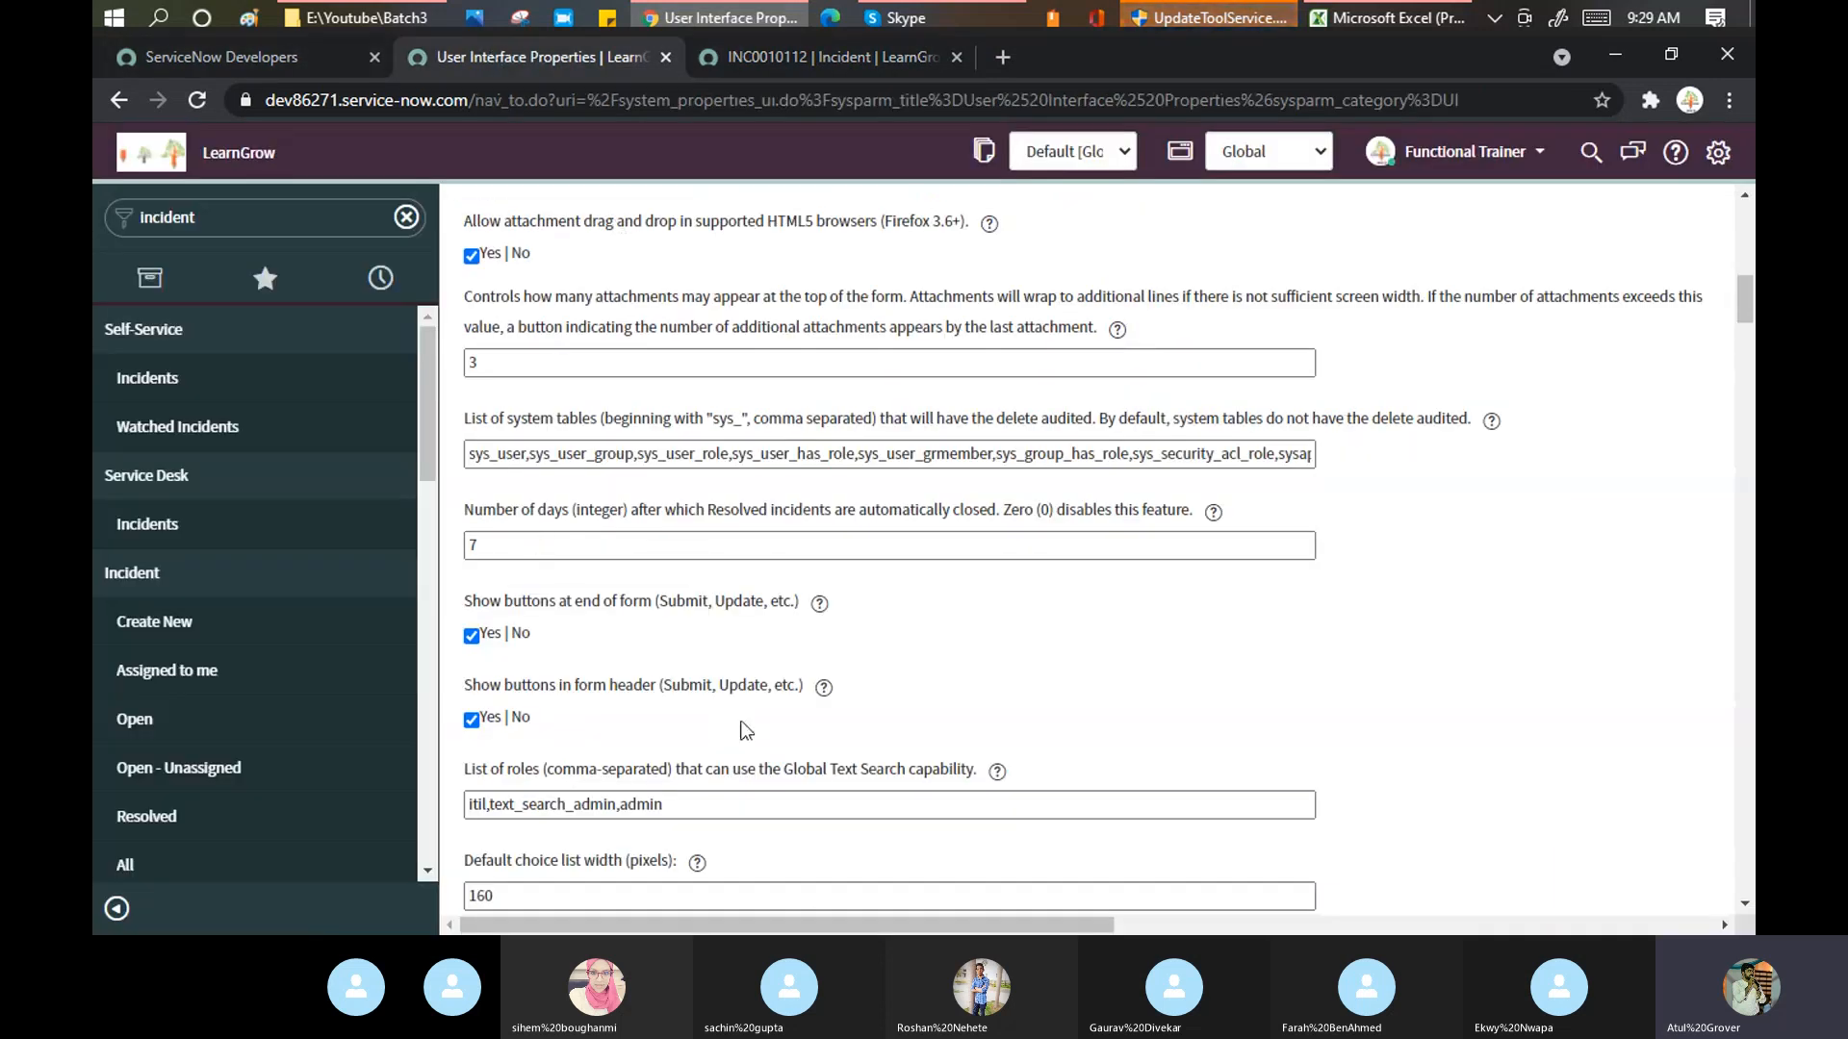
double_click(494, 362)
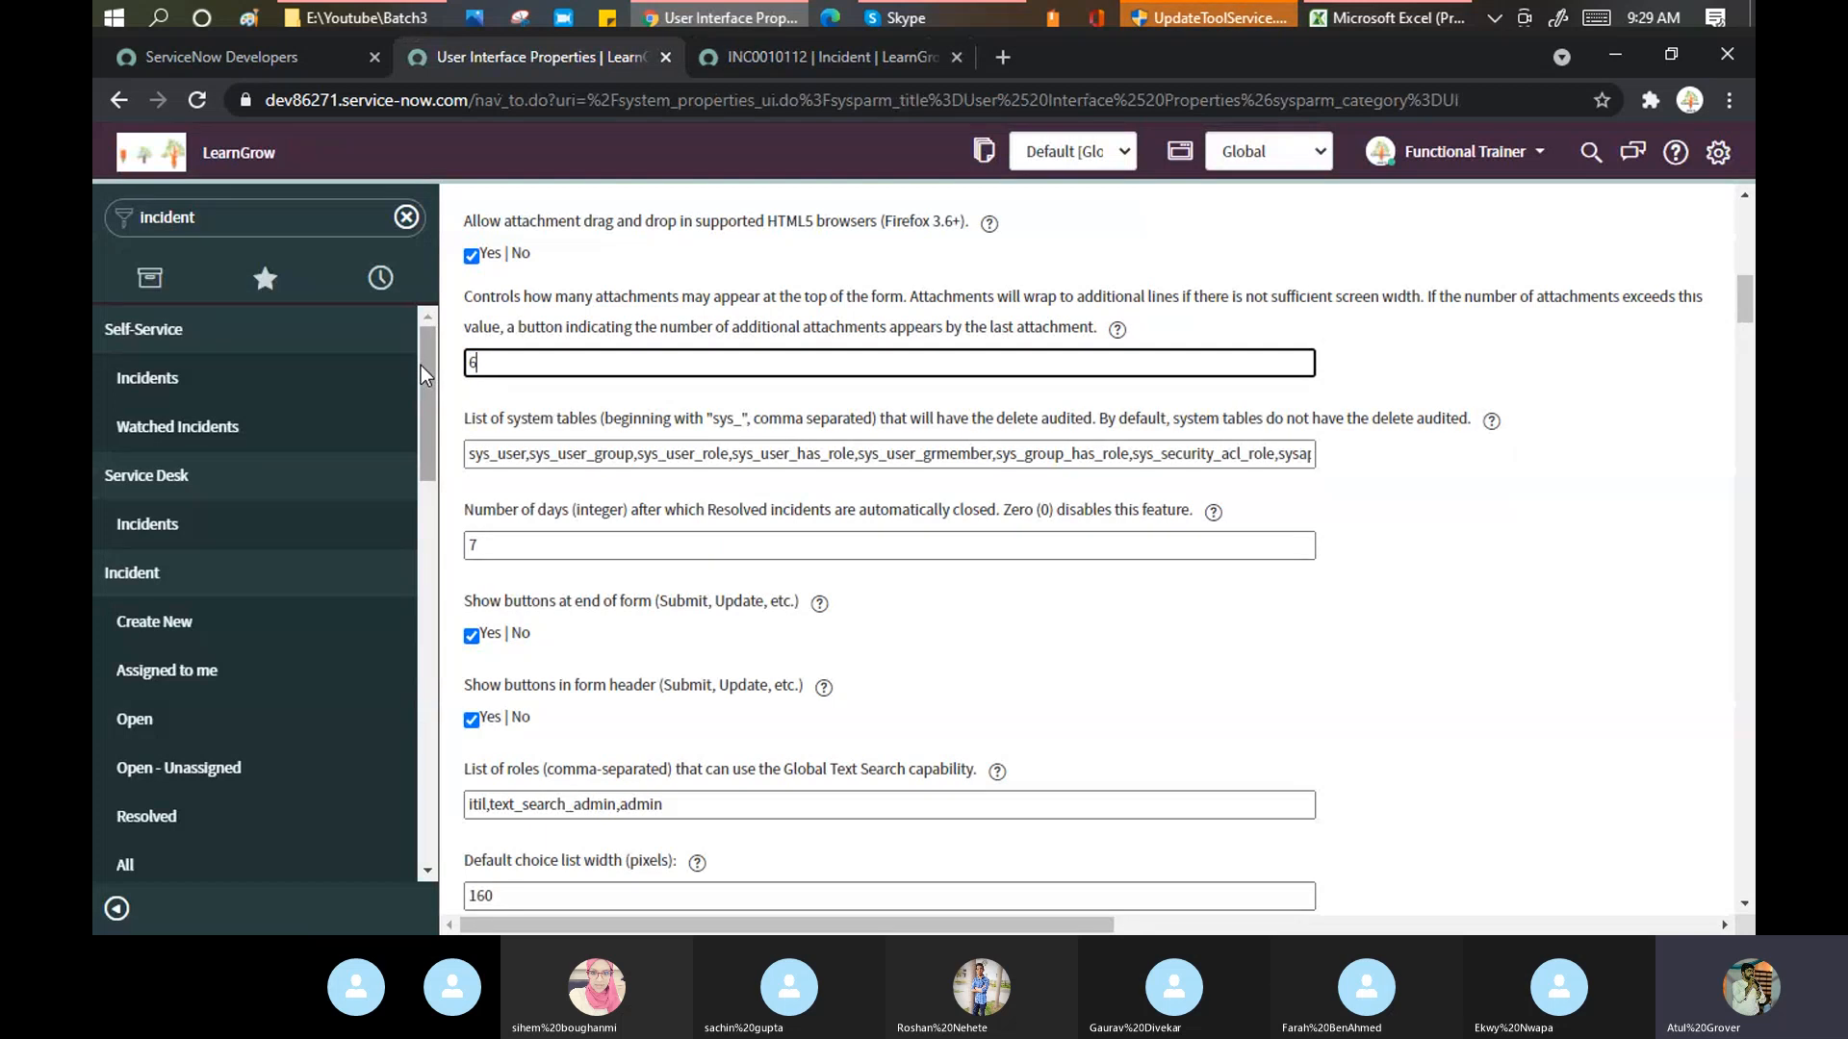
scroll(1654, 210, "up", 10)
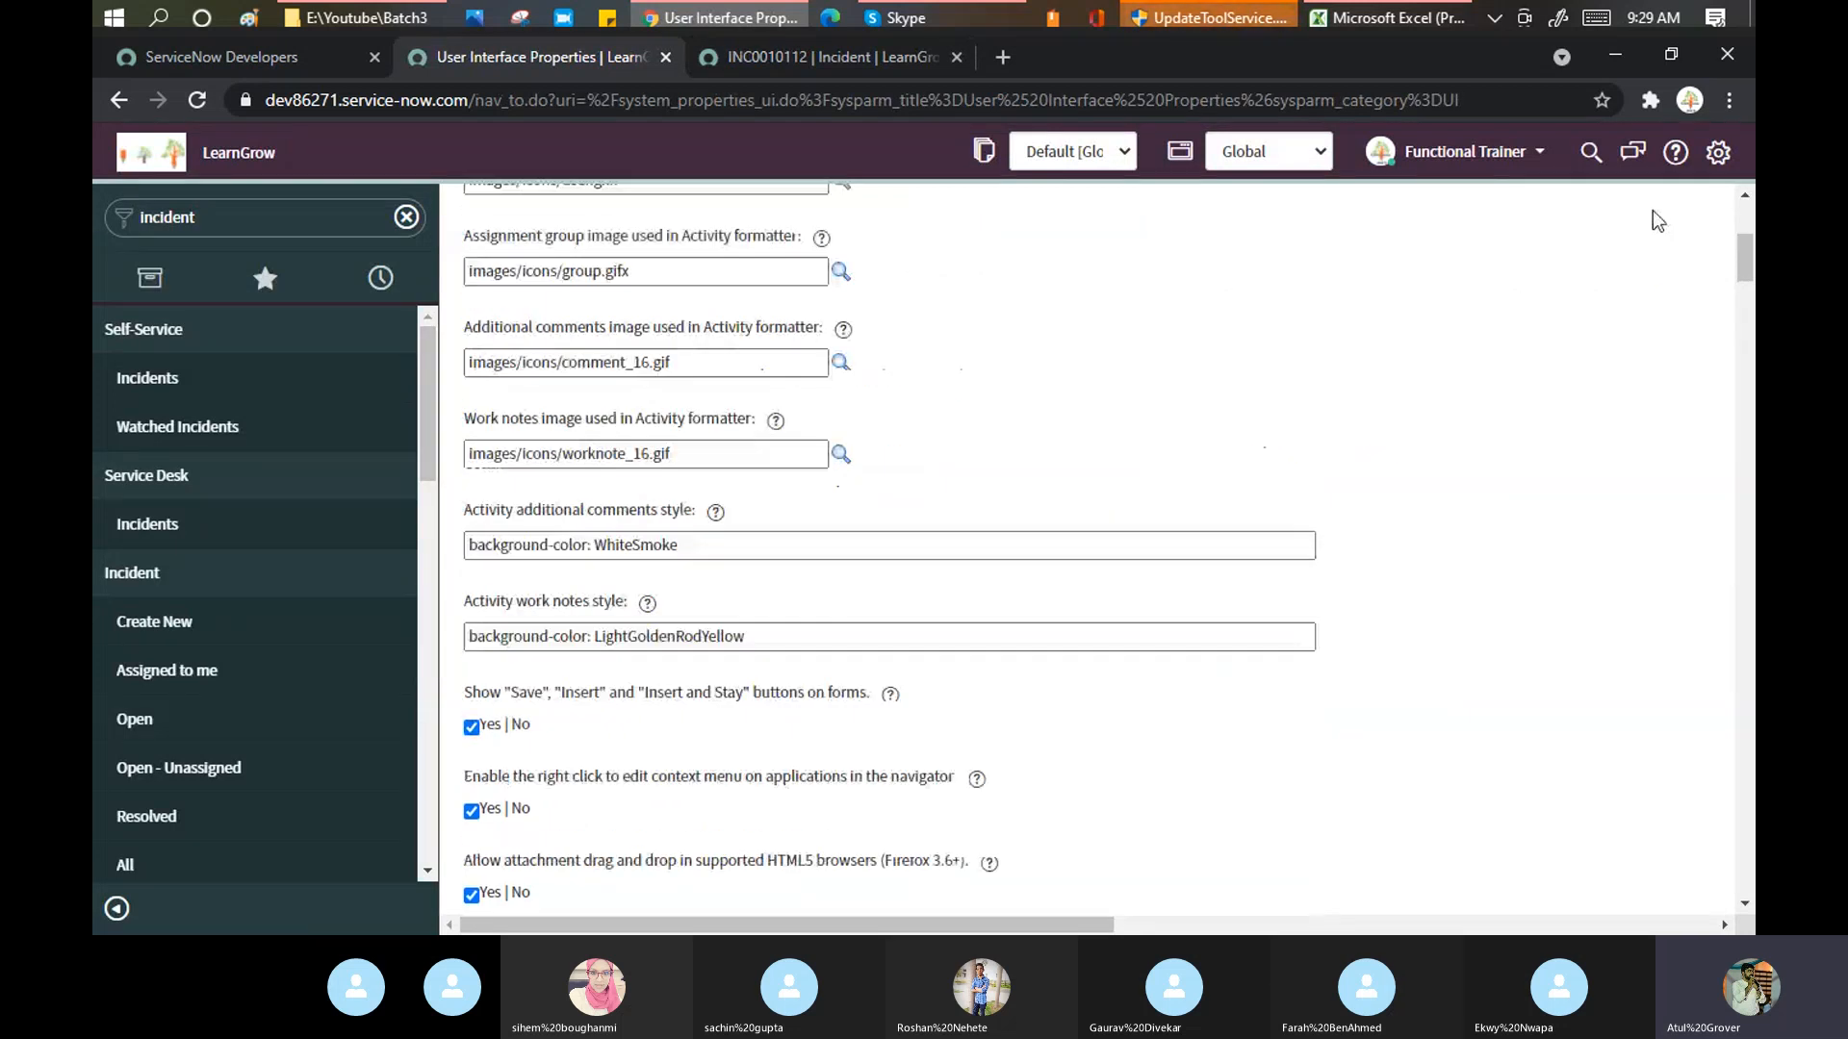
left_click(1700, 279)
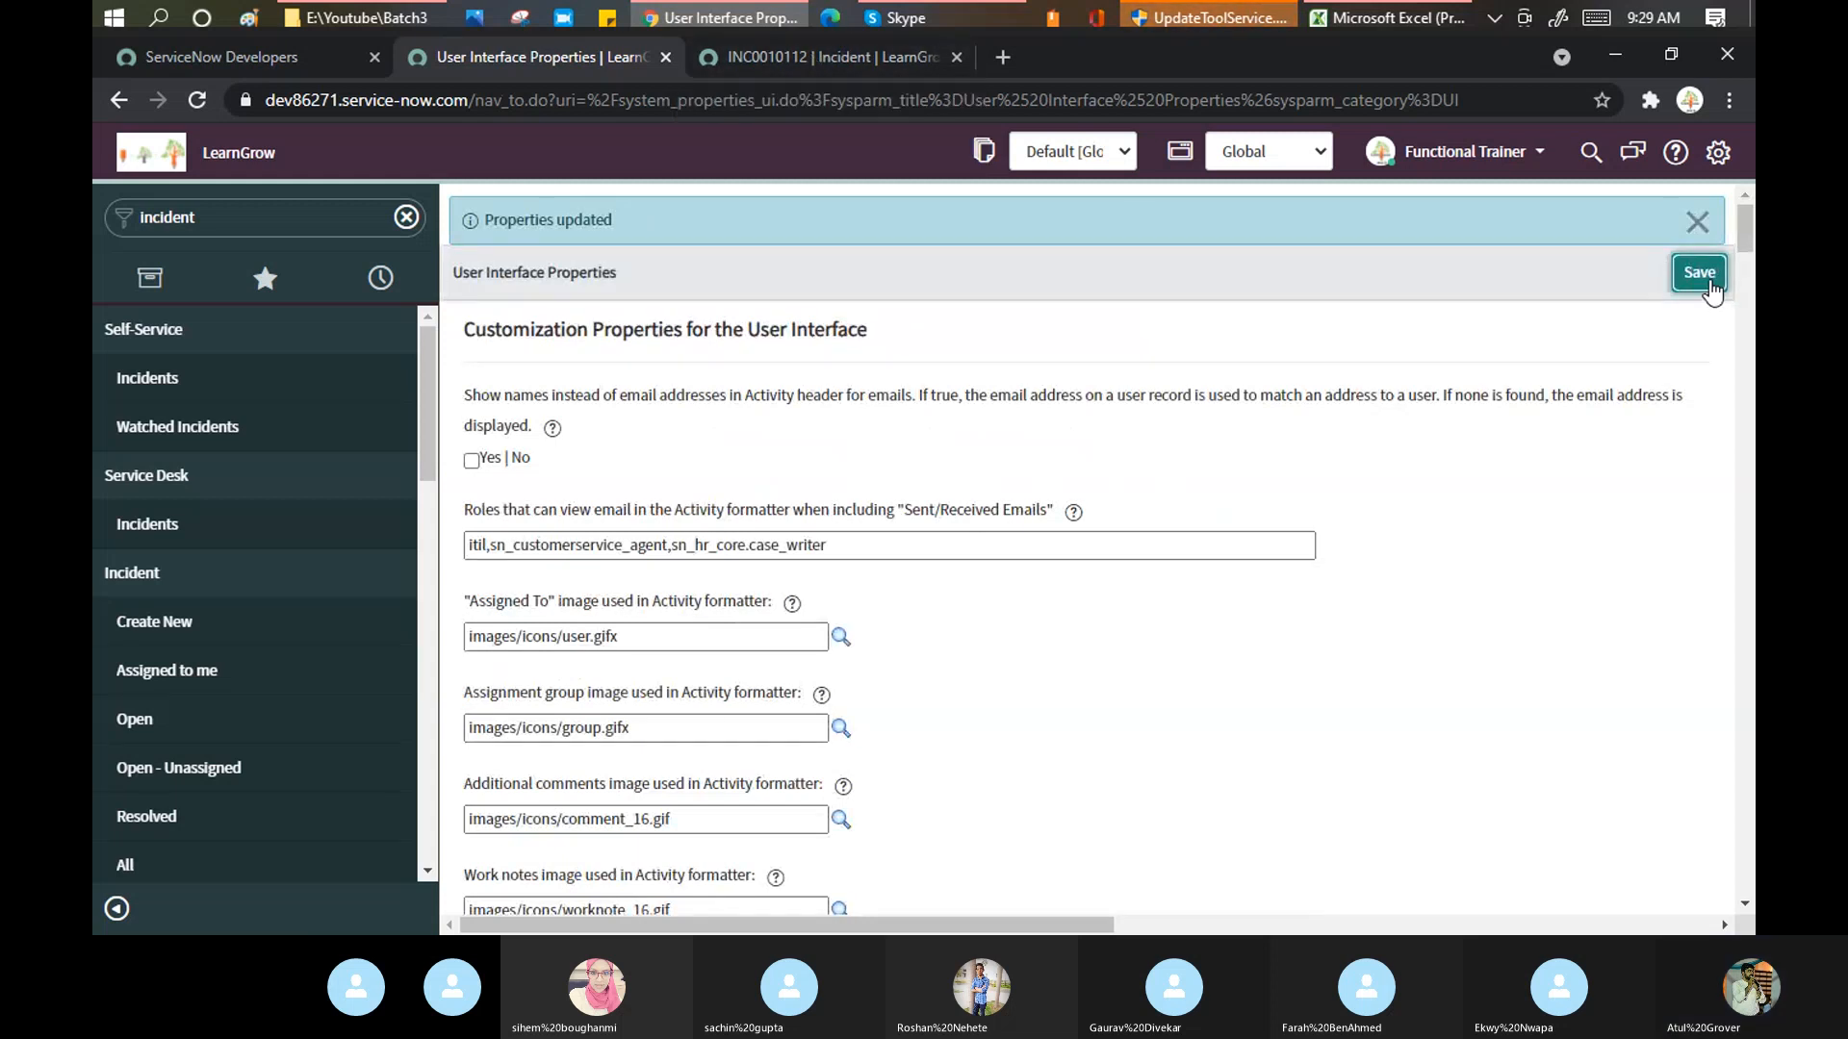
left_click(1705, 281)
- Reload incident INC0010112 to check the attachments listed at the top of its form, and return to the UI properties
left_click(781, 54)
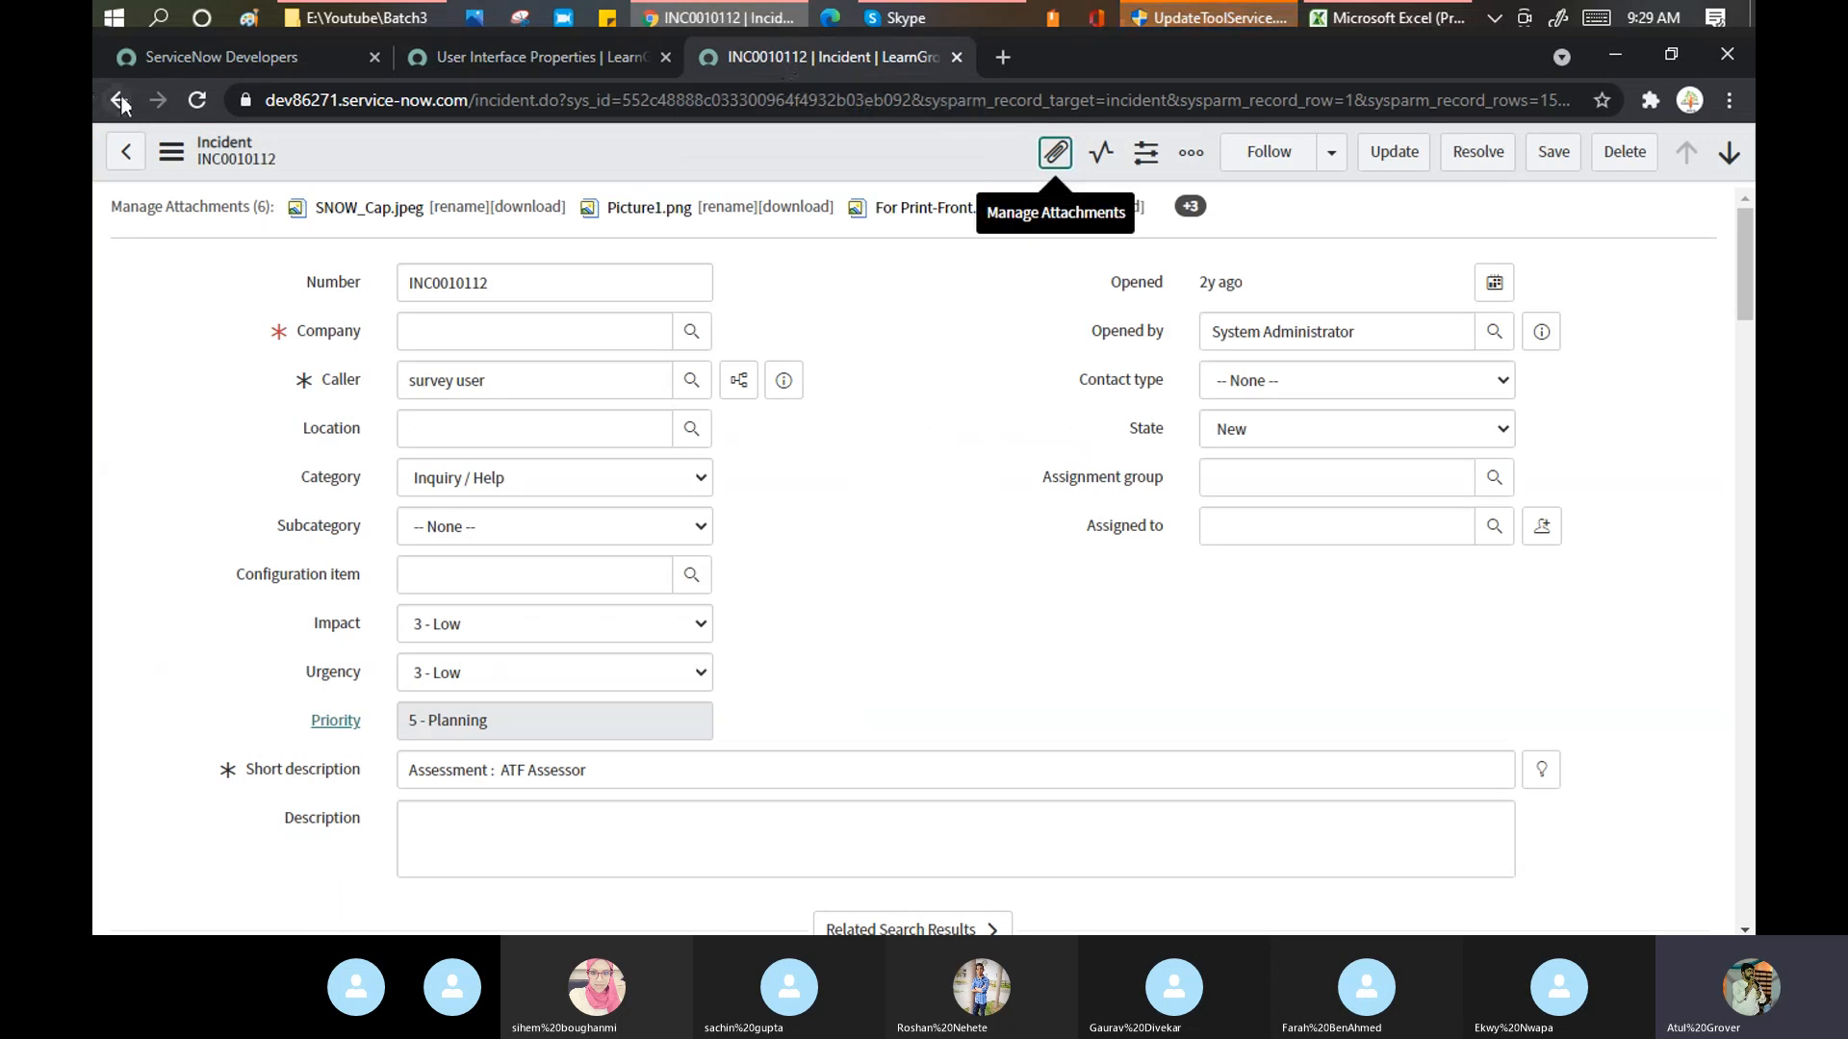
left_click(198, 100)
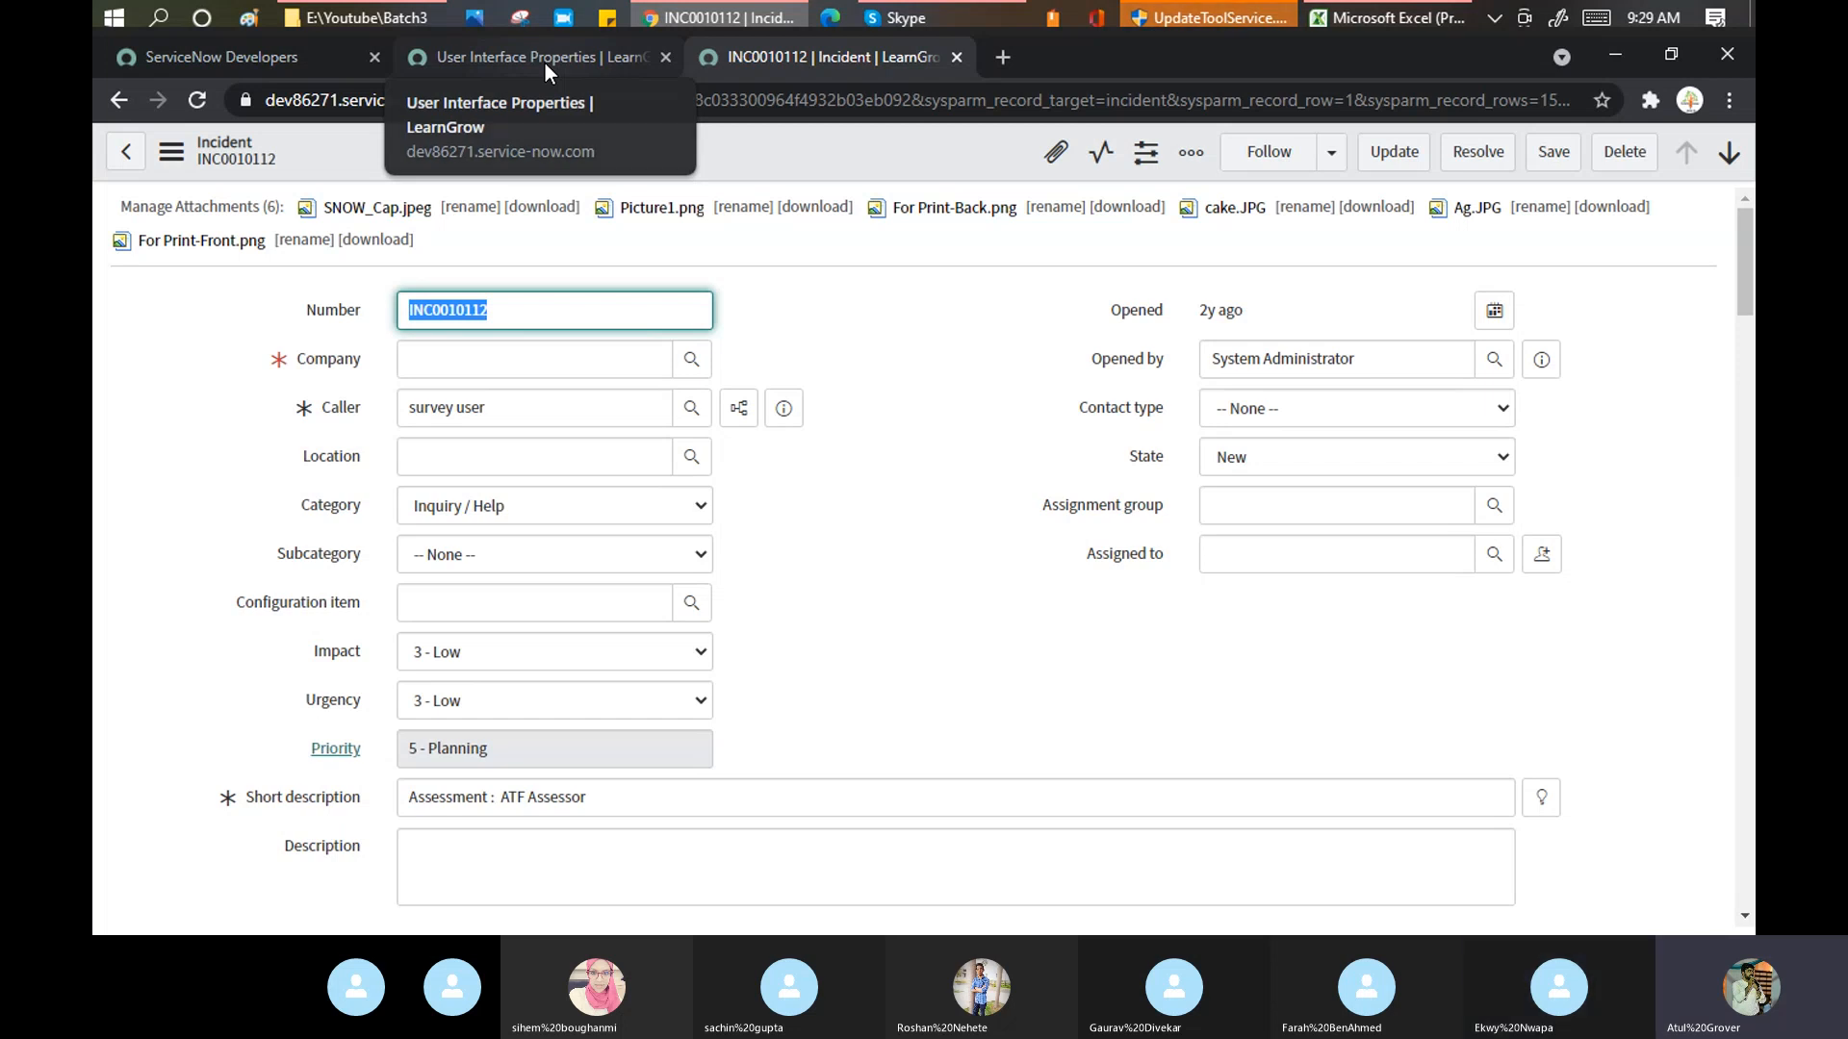
left_click(545, 62)
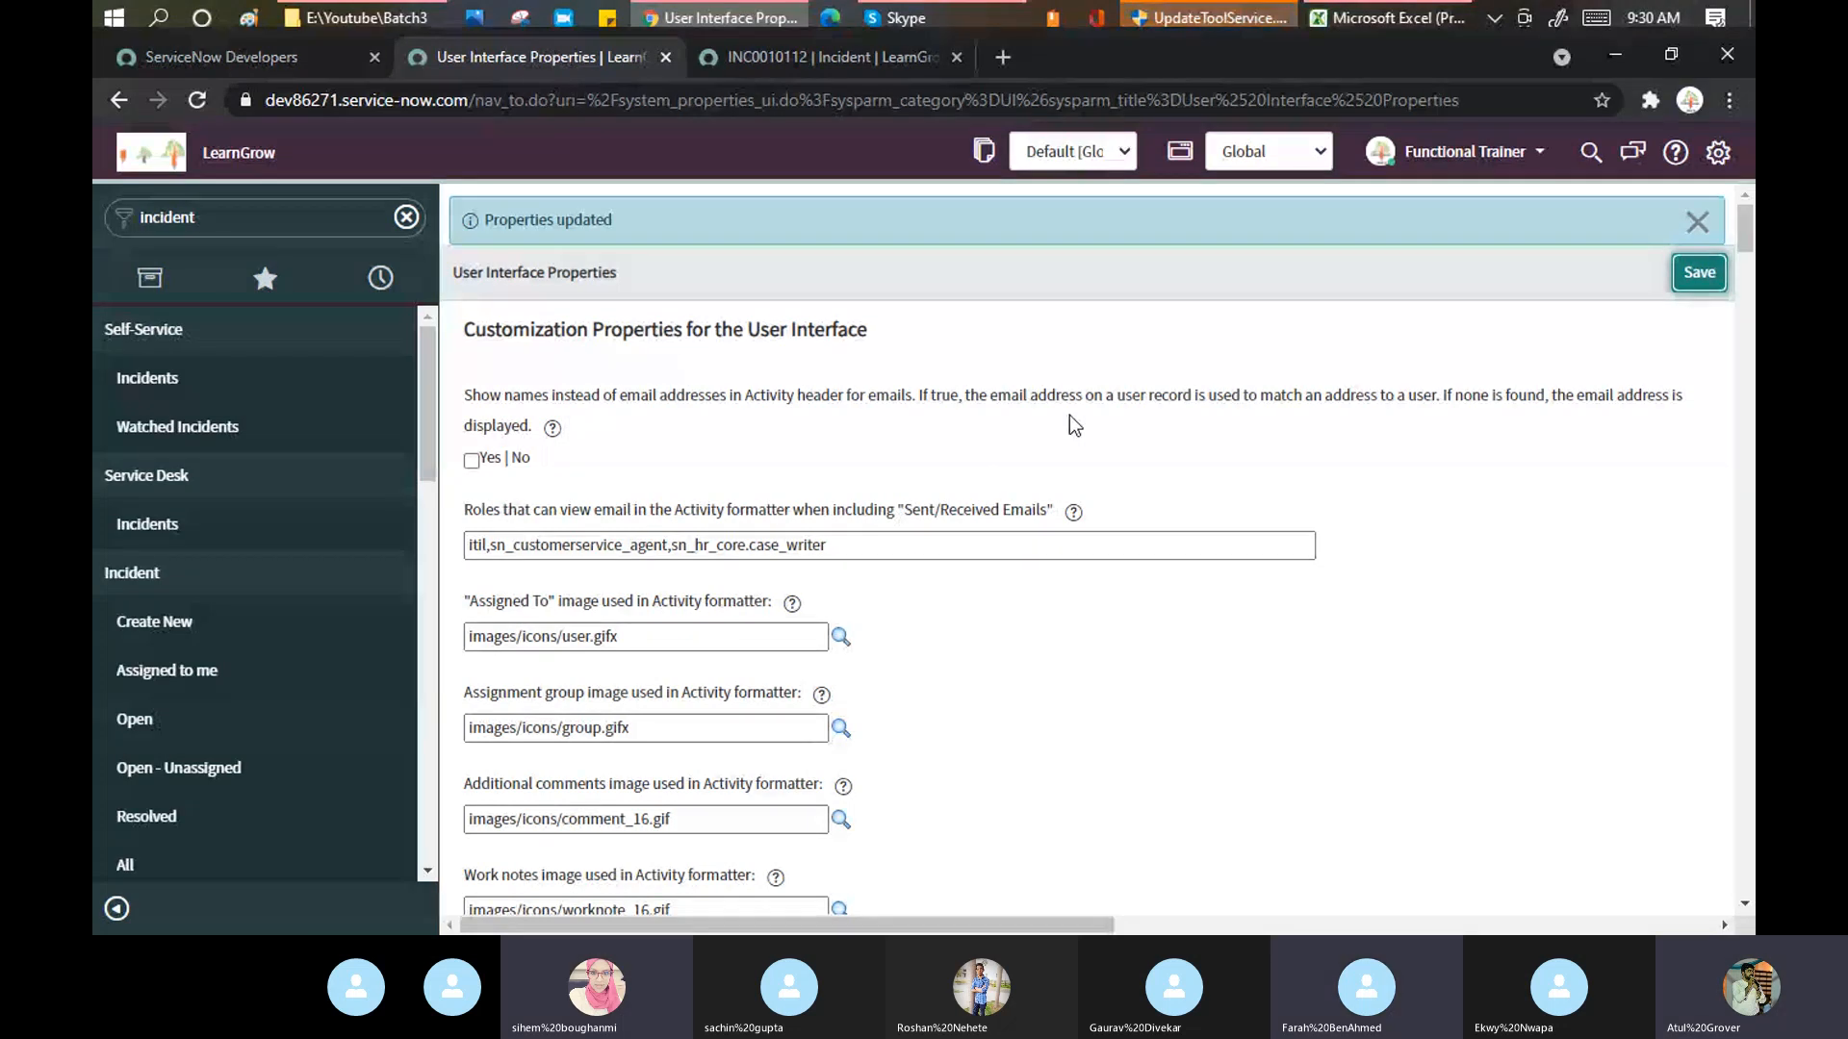
- Switch to the training workbook in Excel, mark the Day5 attendance in cell F10 of the Batch3 sheet as P, and save it
left_click(917, 21)
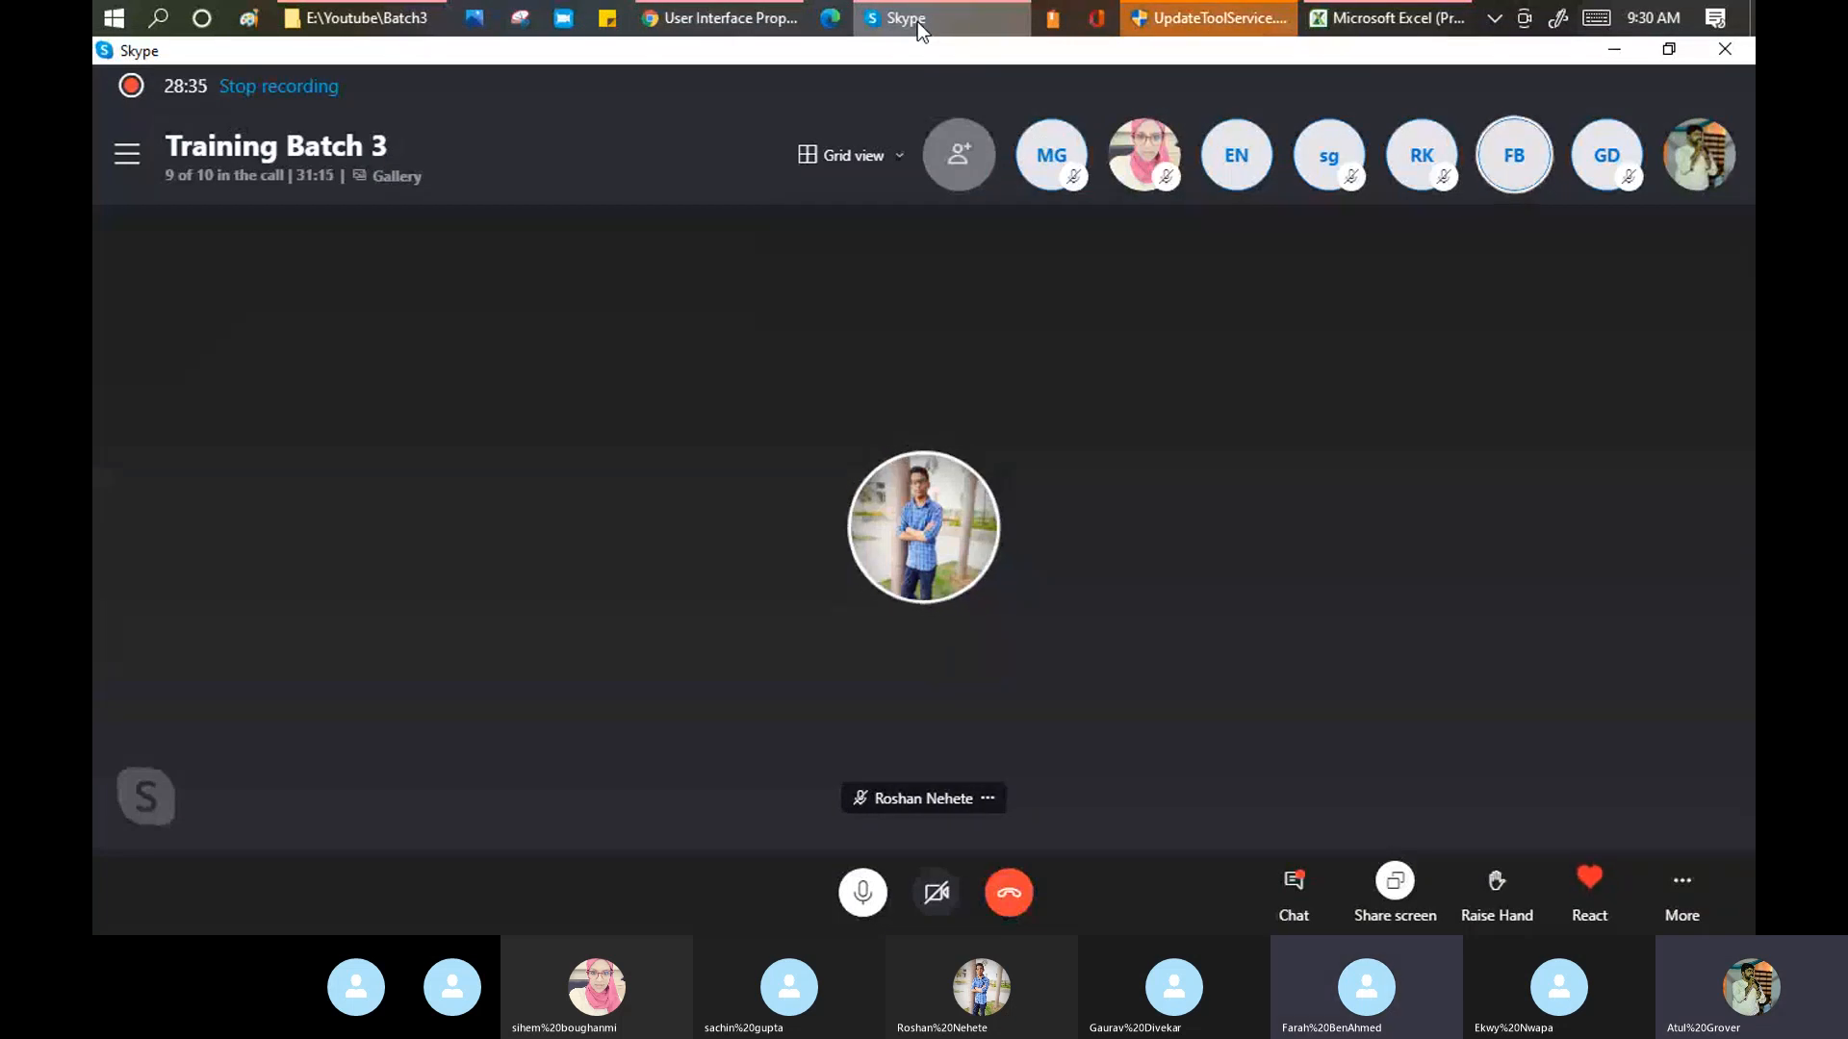
left_click(1423, 20)
left_click(284, 903)
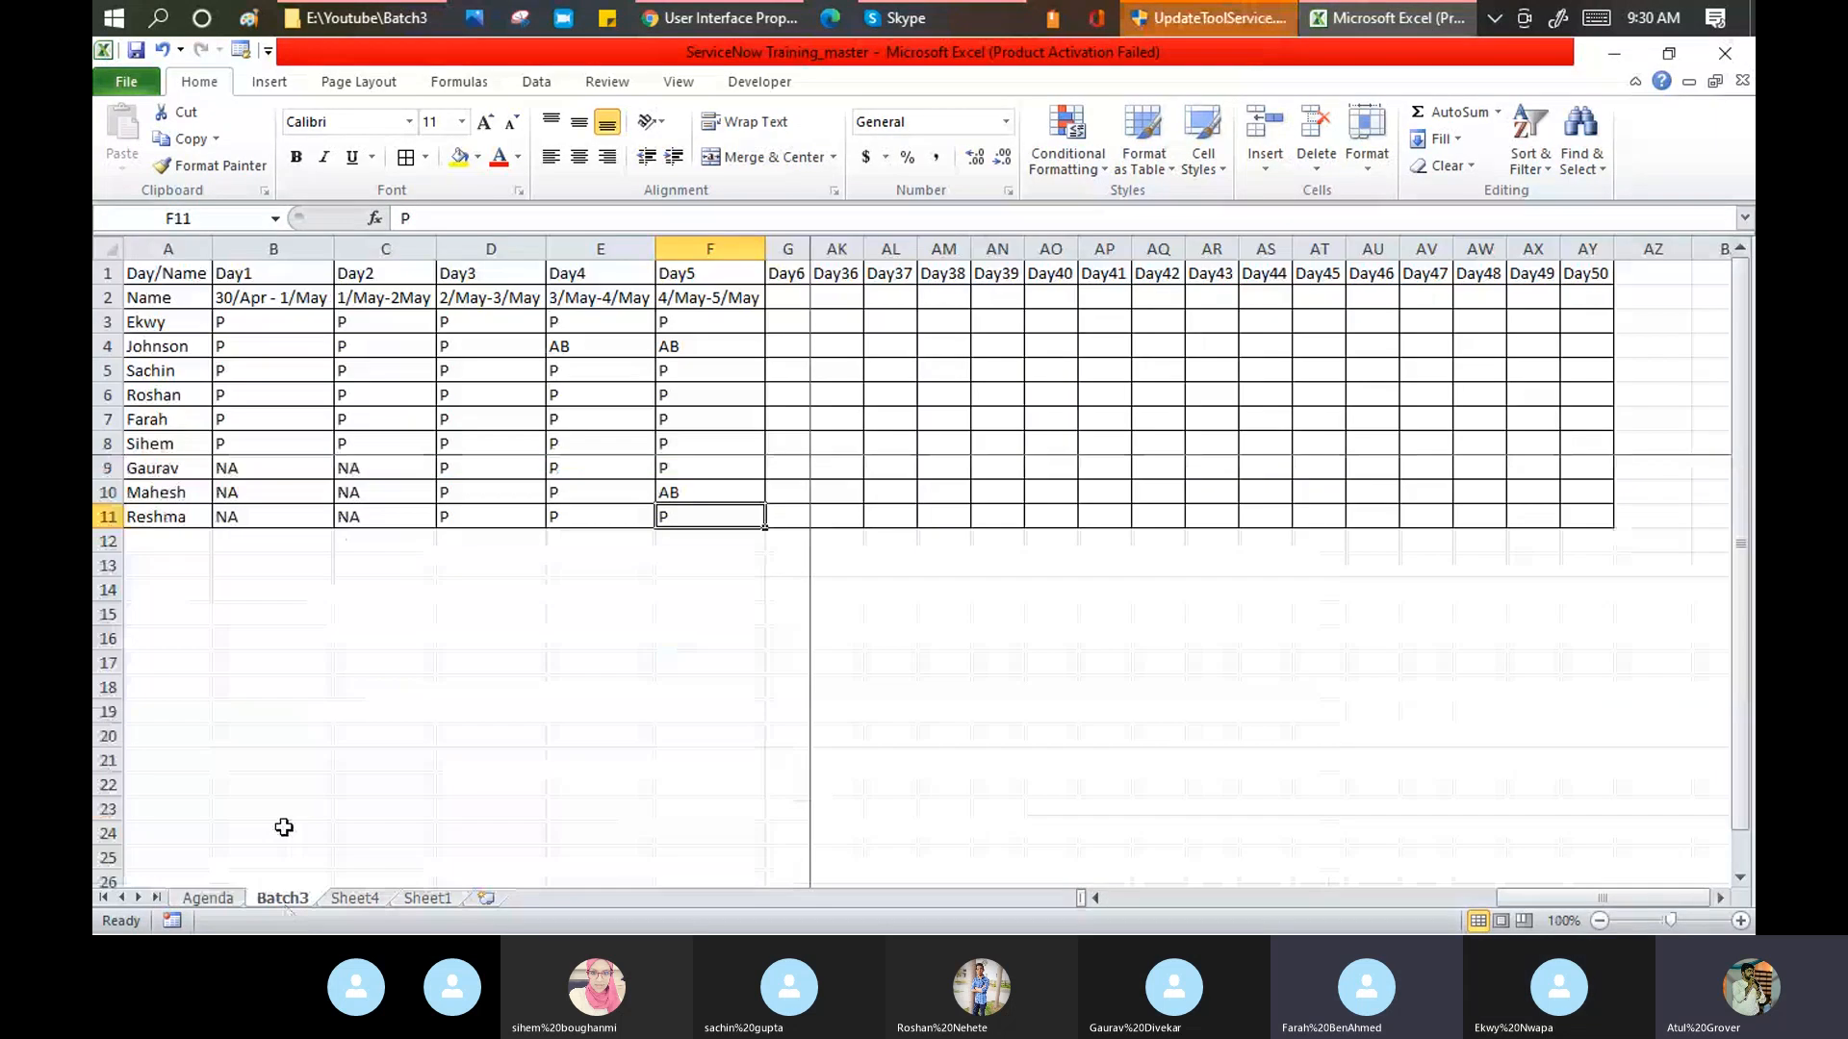
type("P")
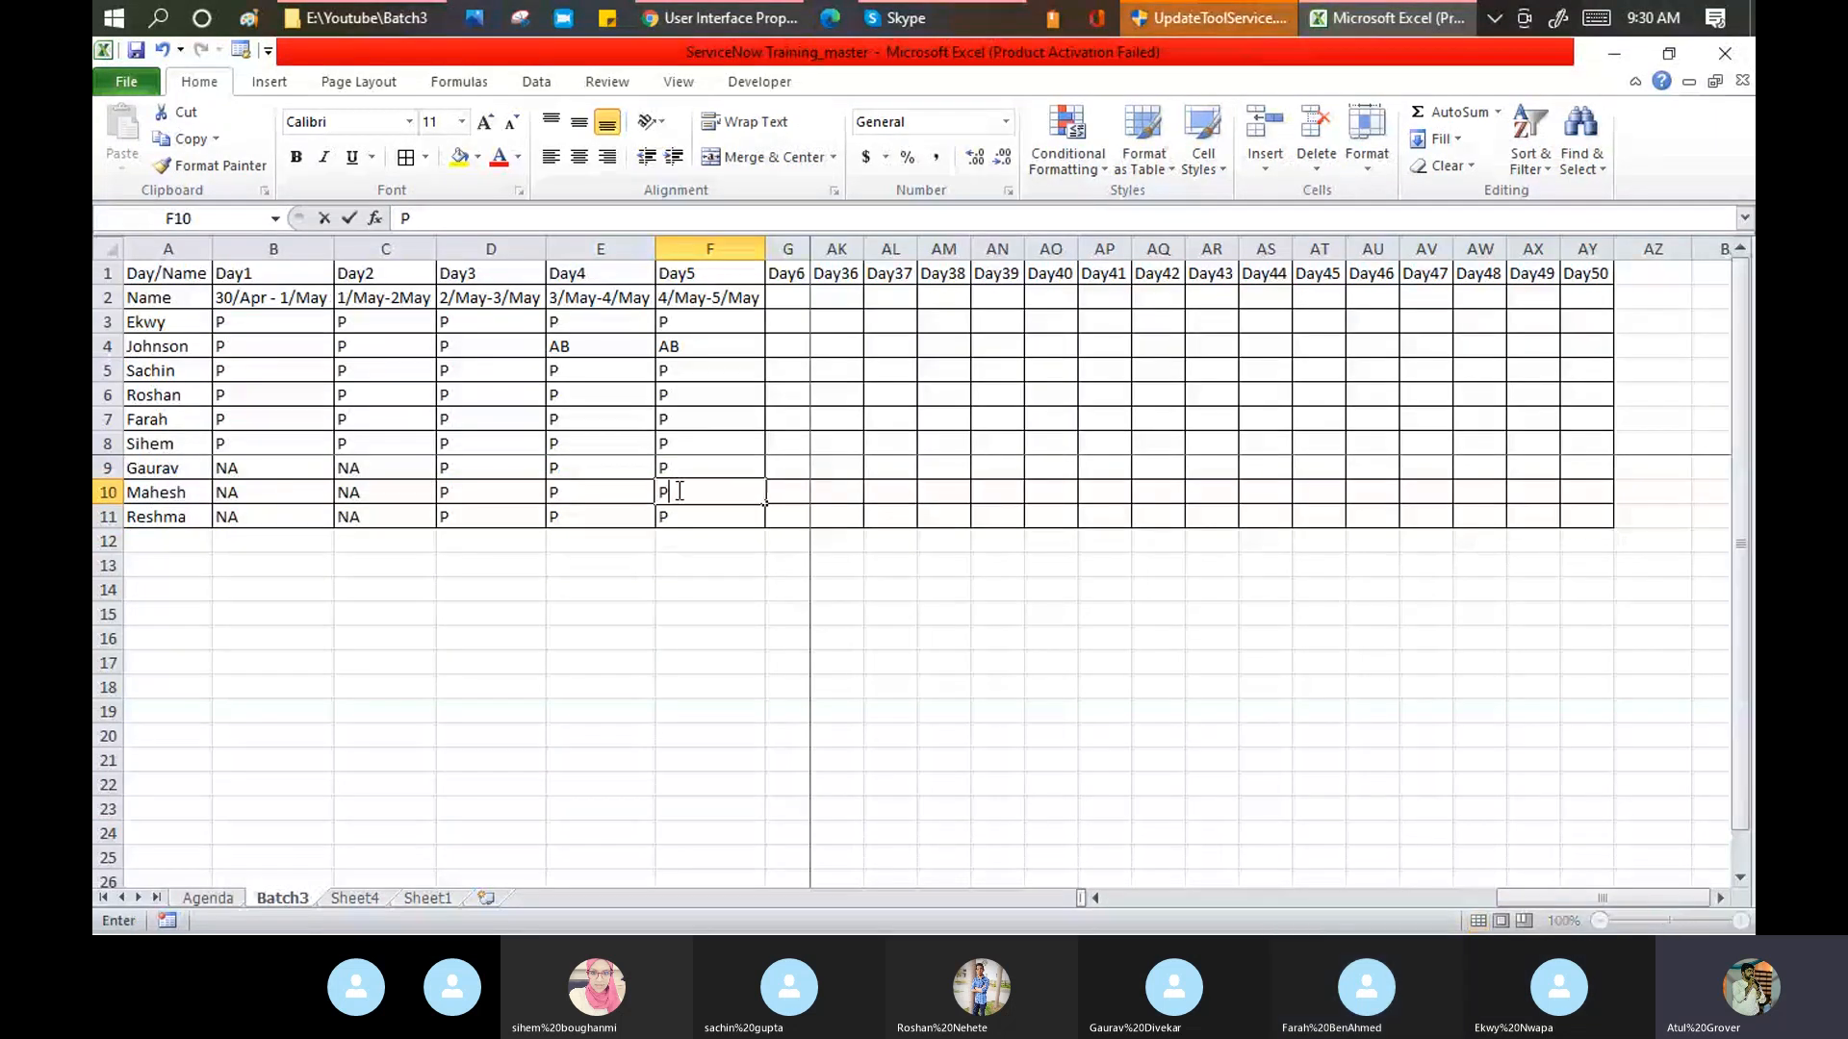
key("Return")
left_click(135, 48)
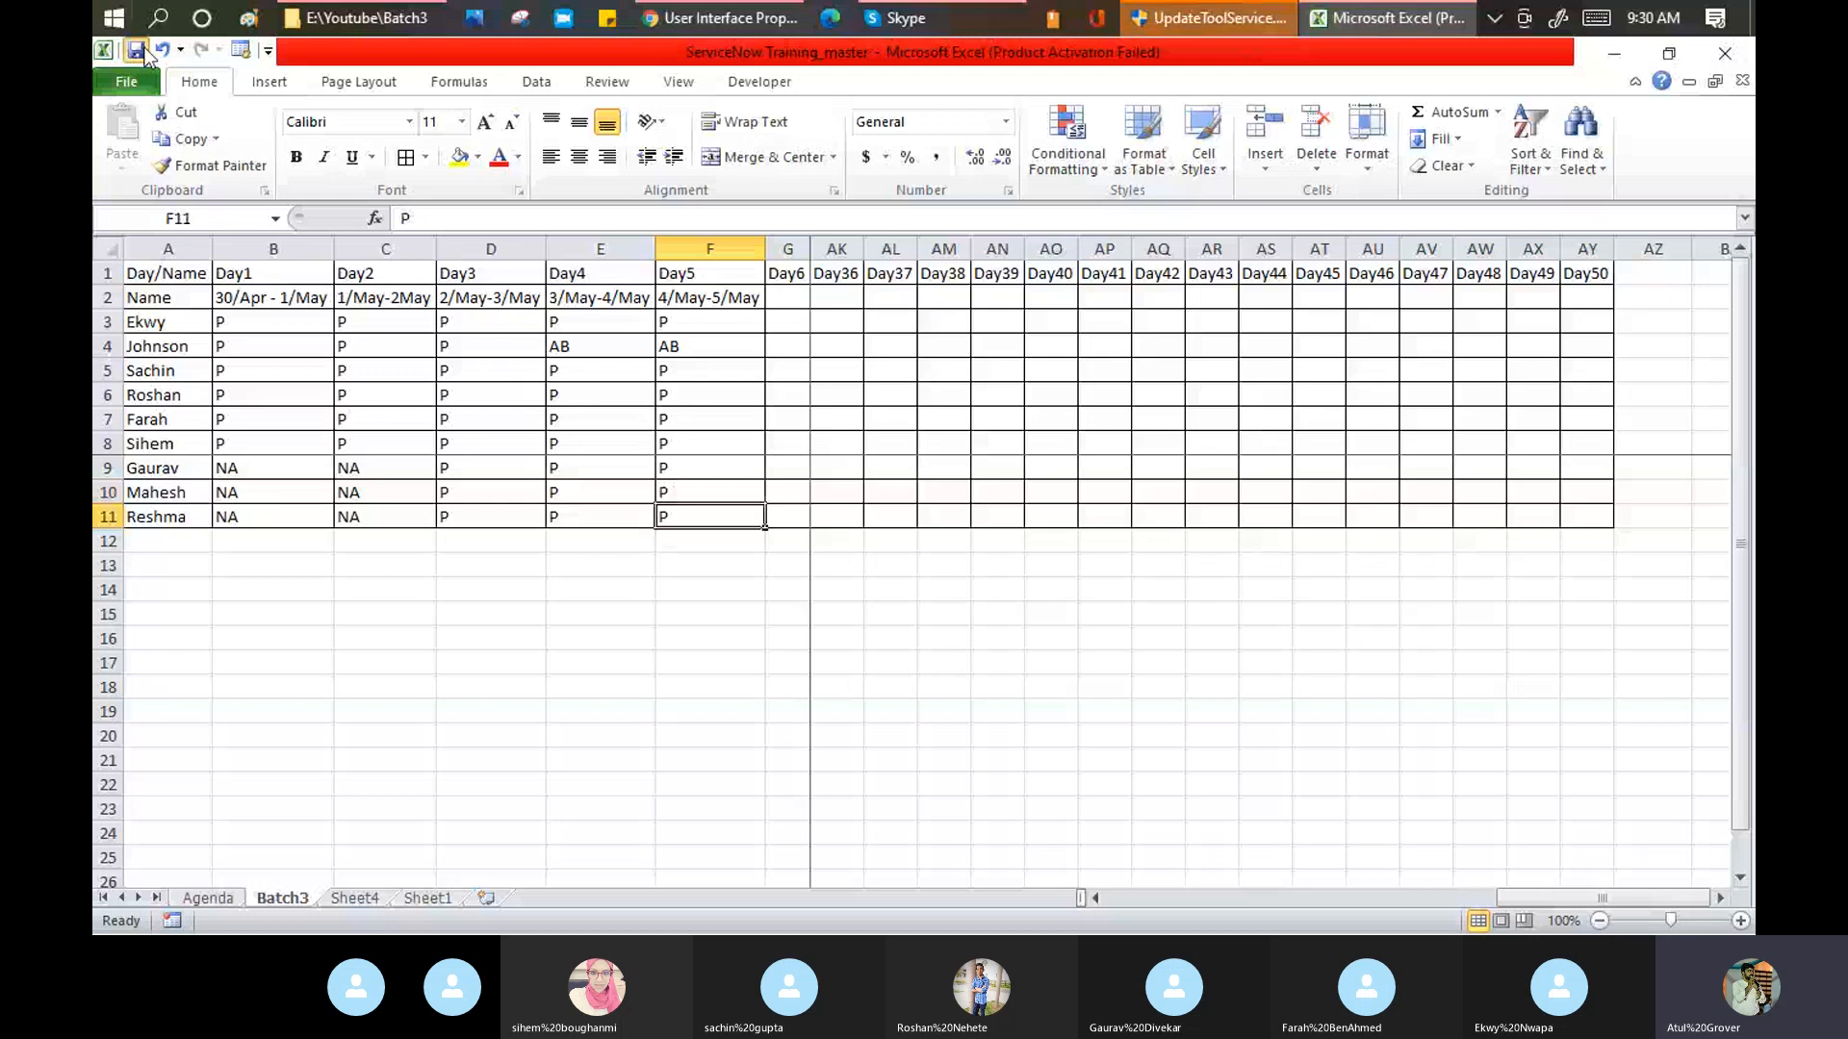
left_click(1615, 50)
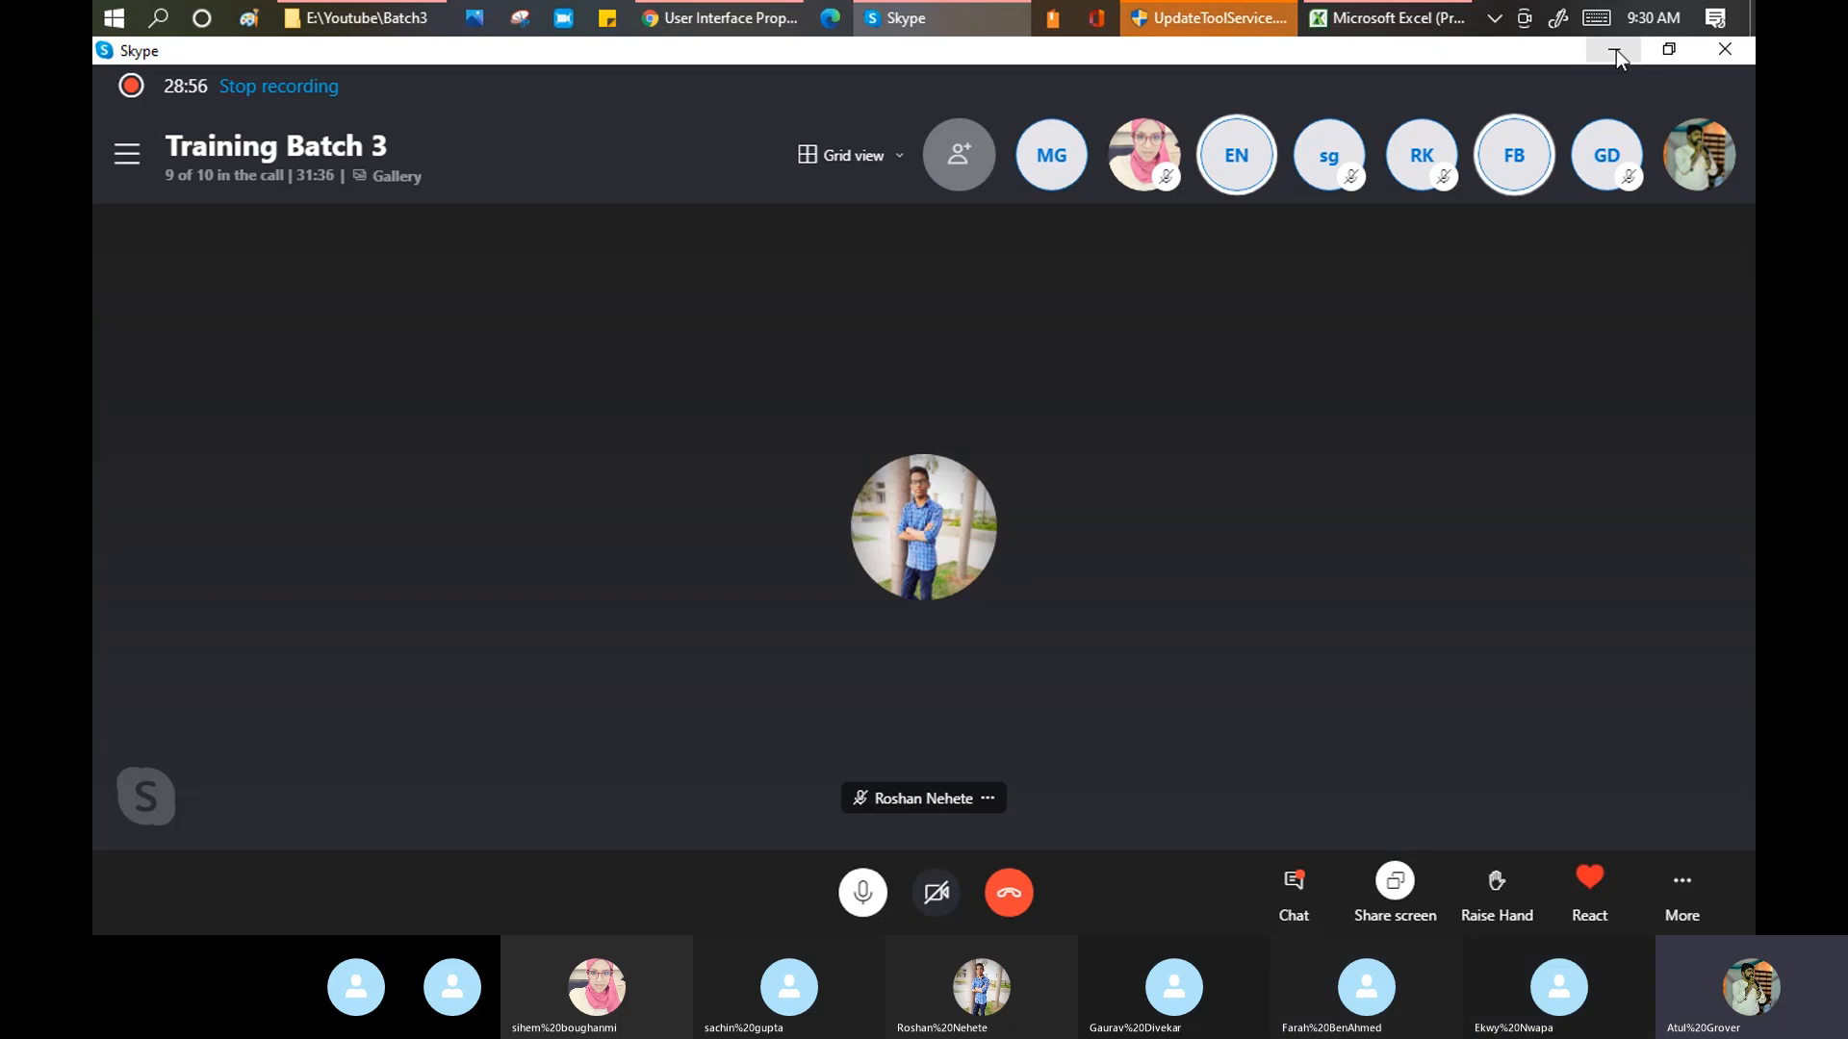
left_click(1615, 49)
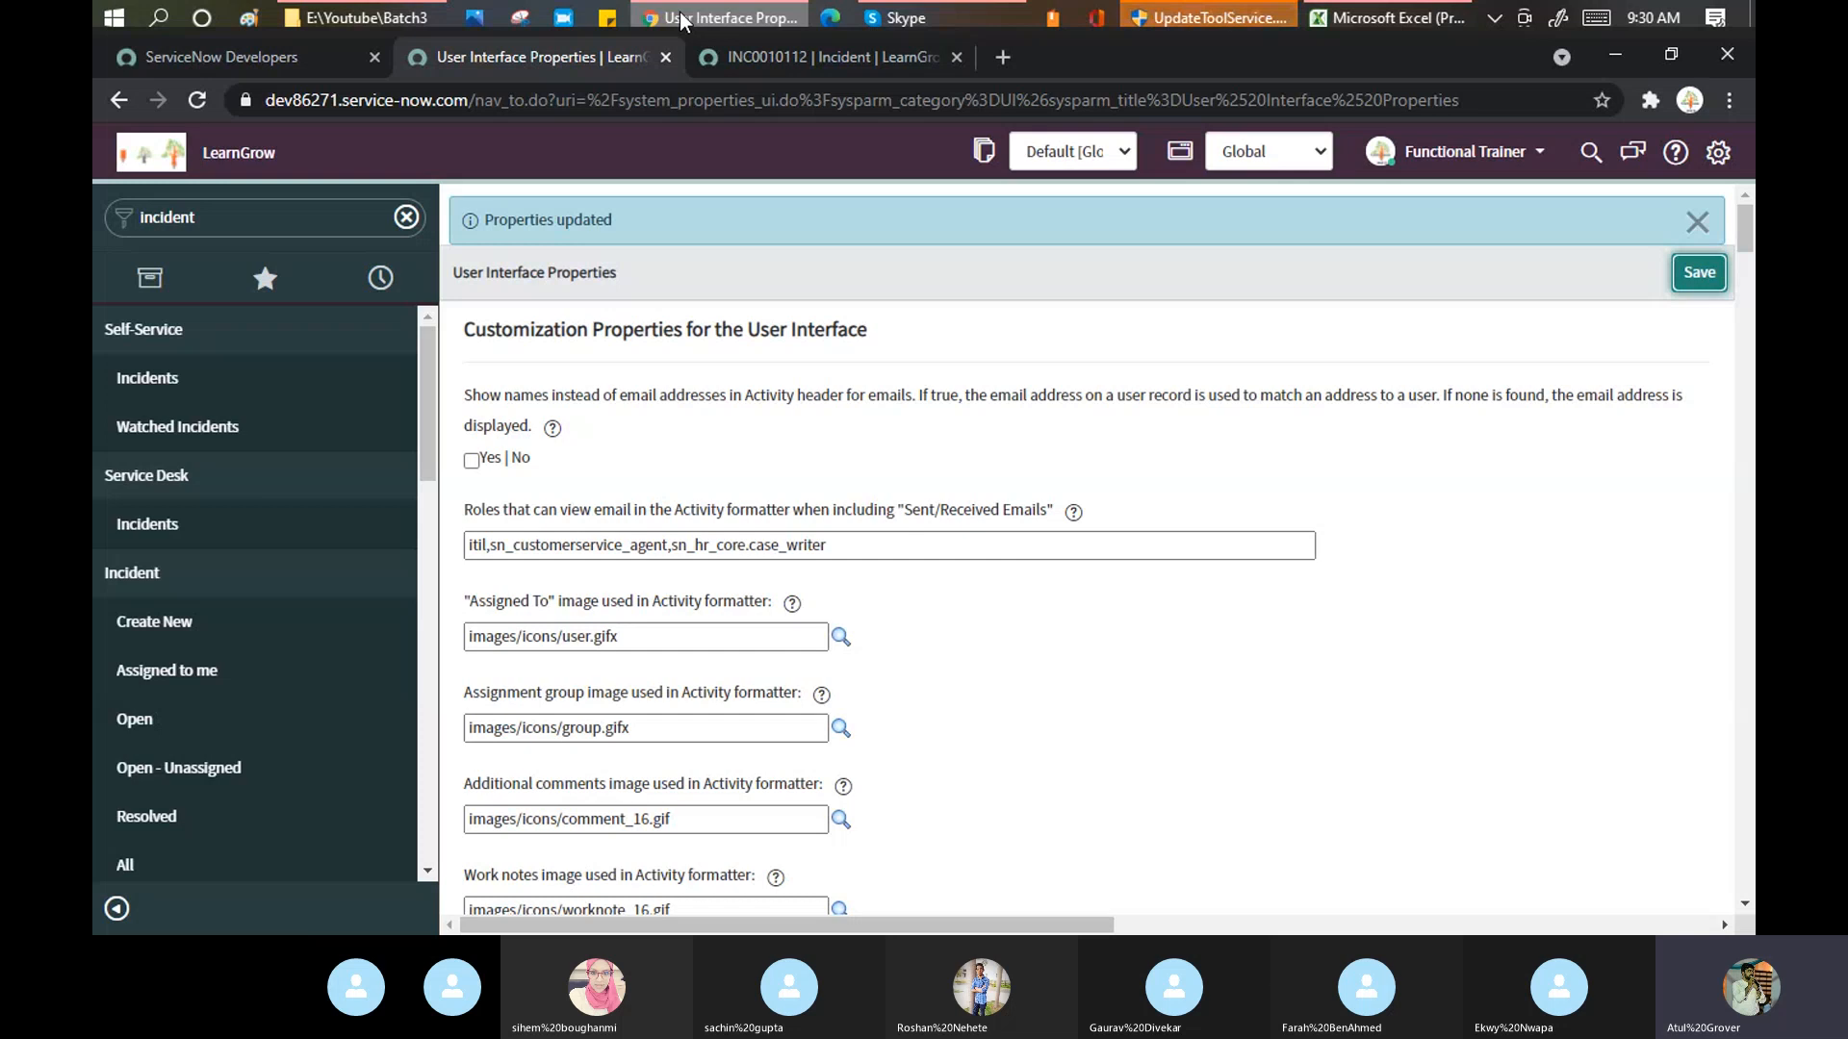
- Set the number of days after which Resolved incidents are automatically closed to 1 in the UI properties
scroll(1245, 448, "down", 4)
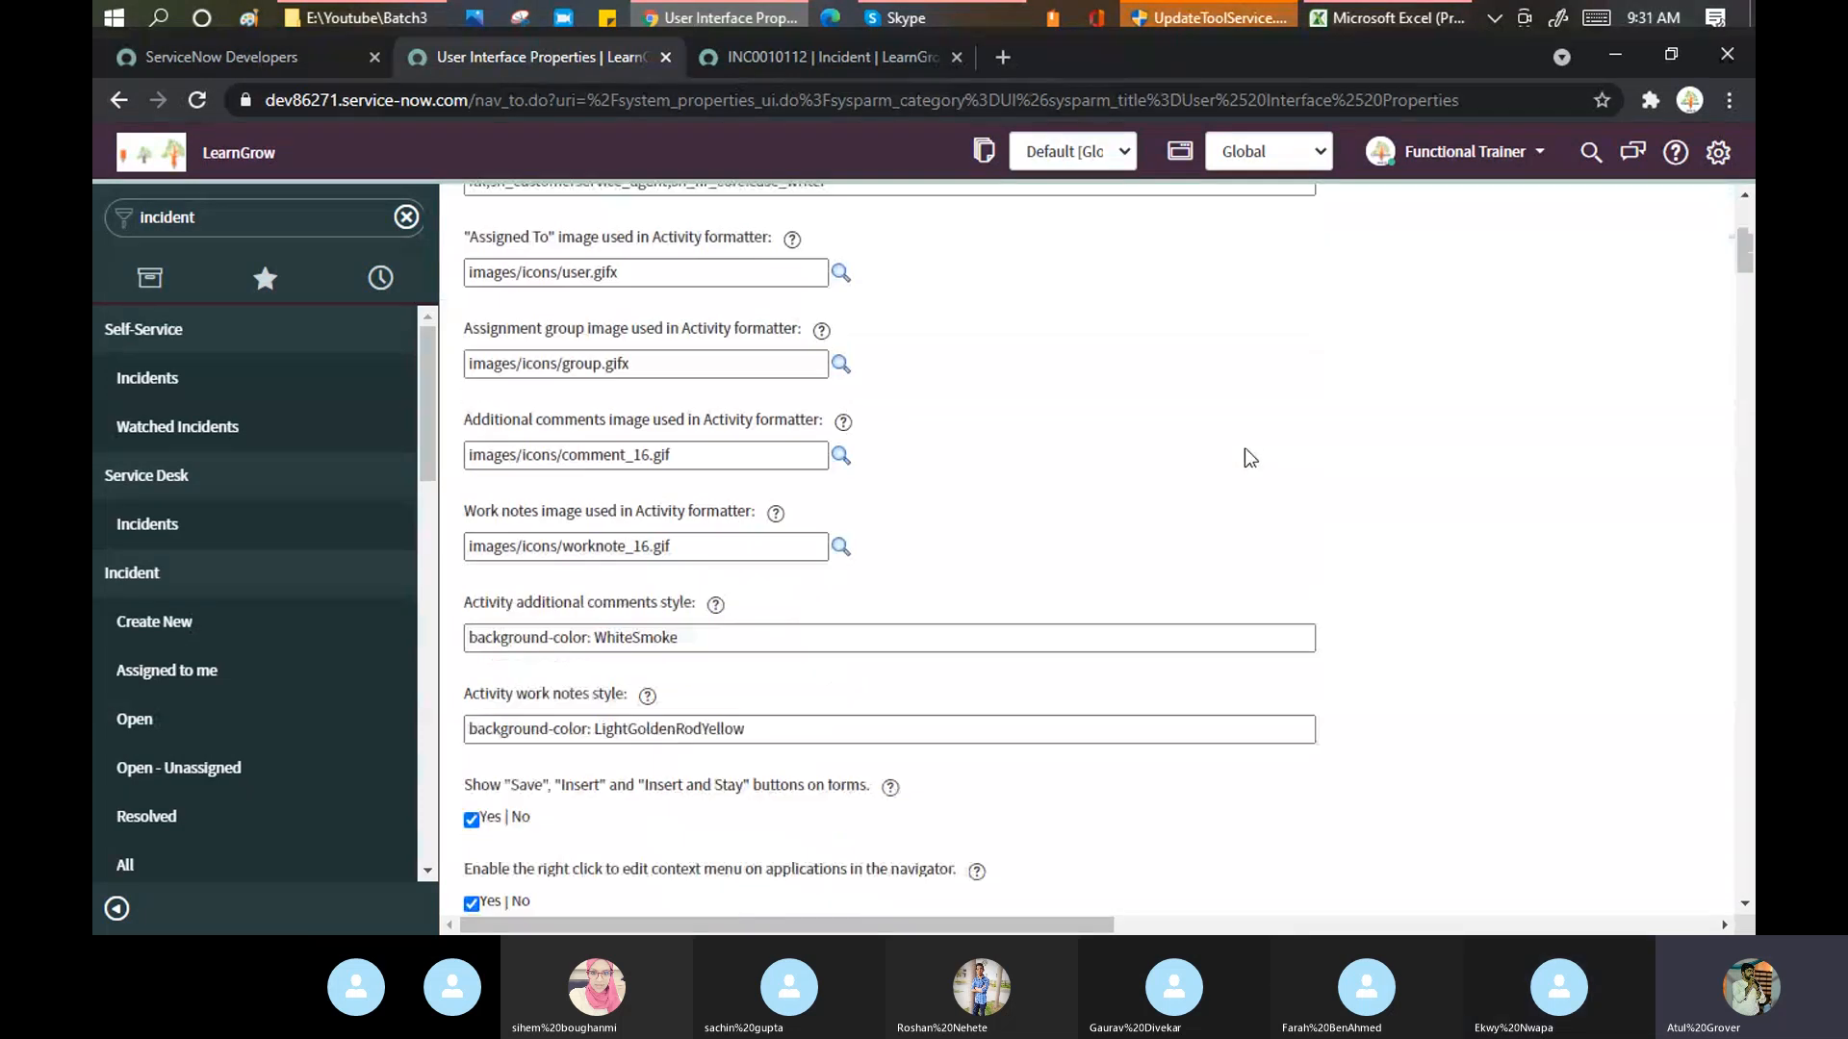
scroll(1244, 447, "down", 8)
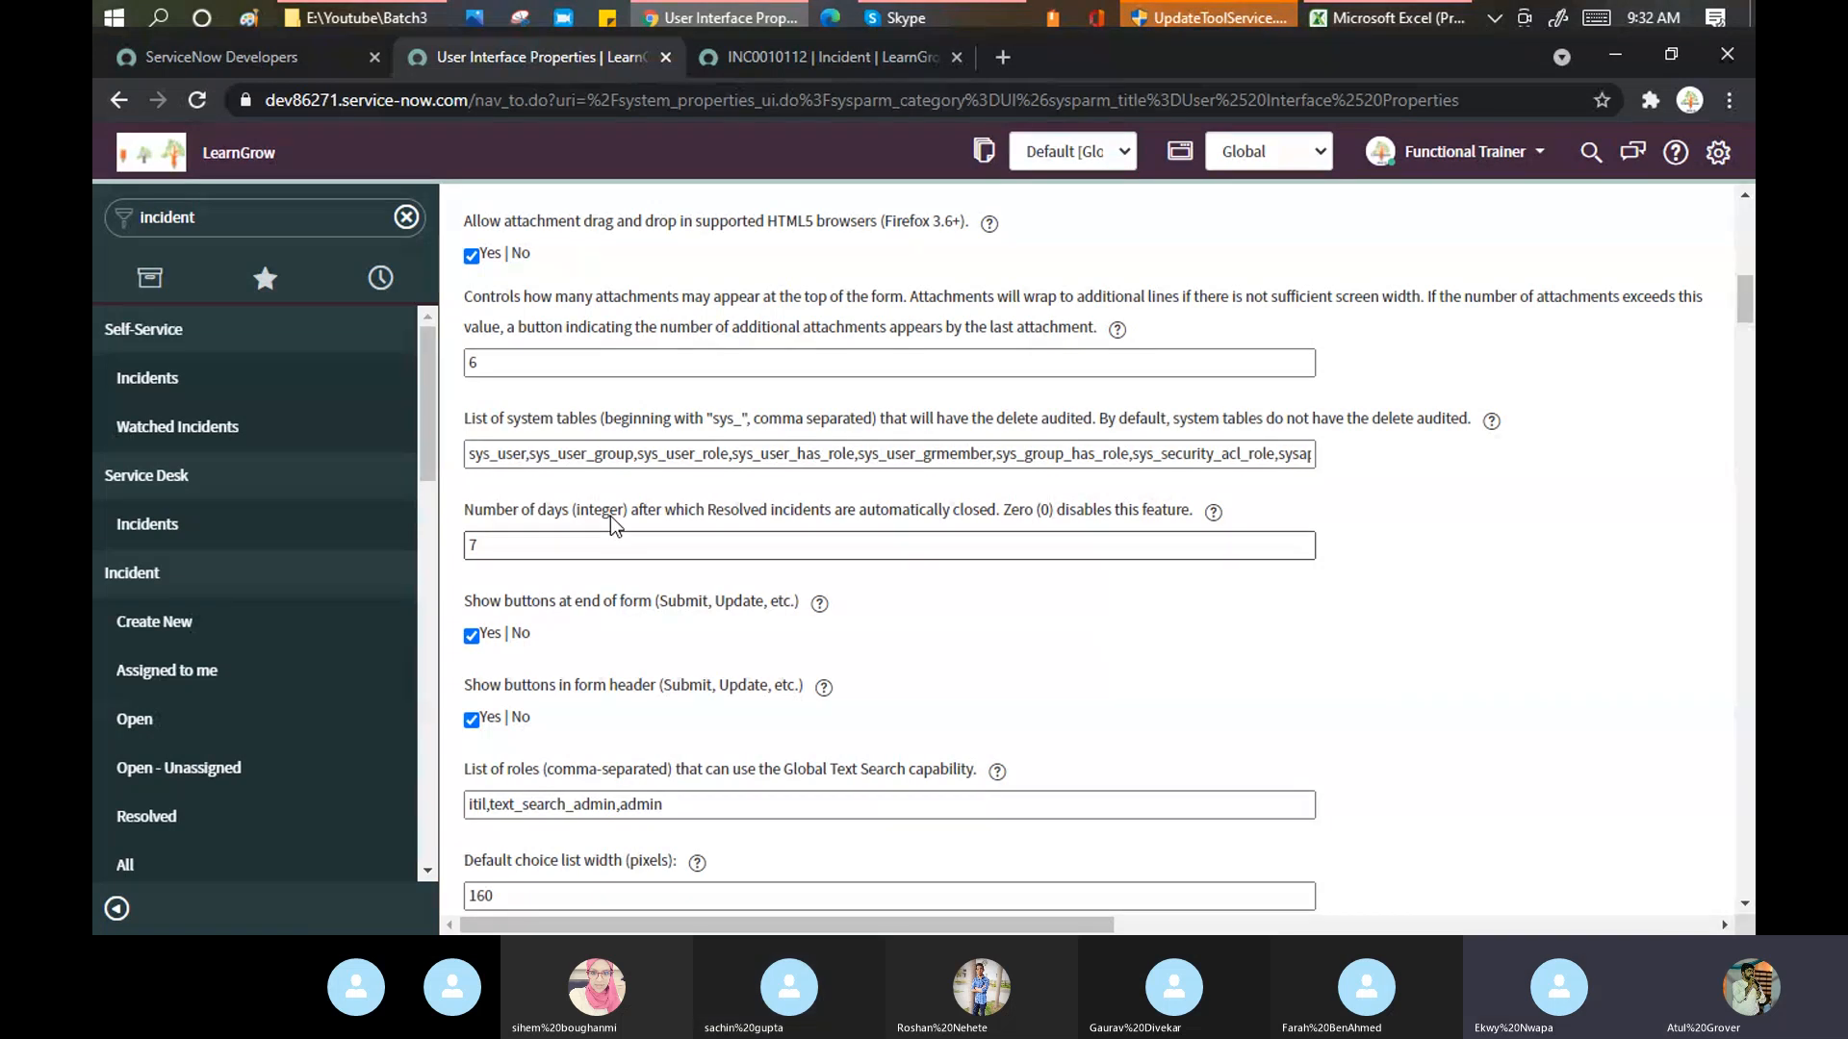
left_click(519, 555)
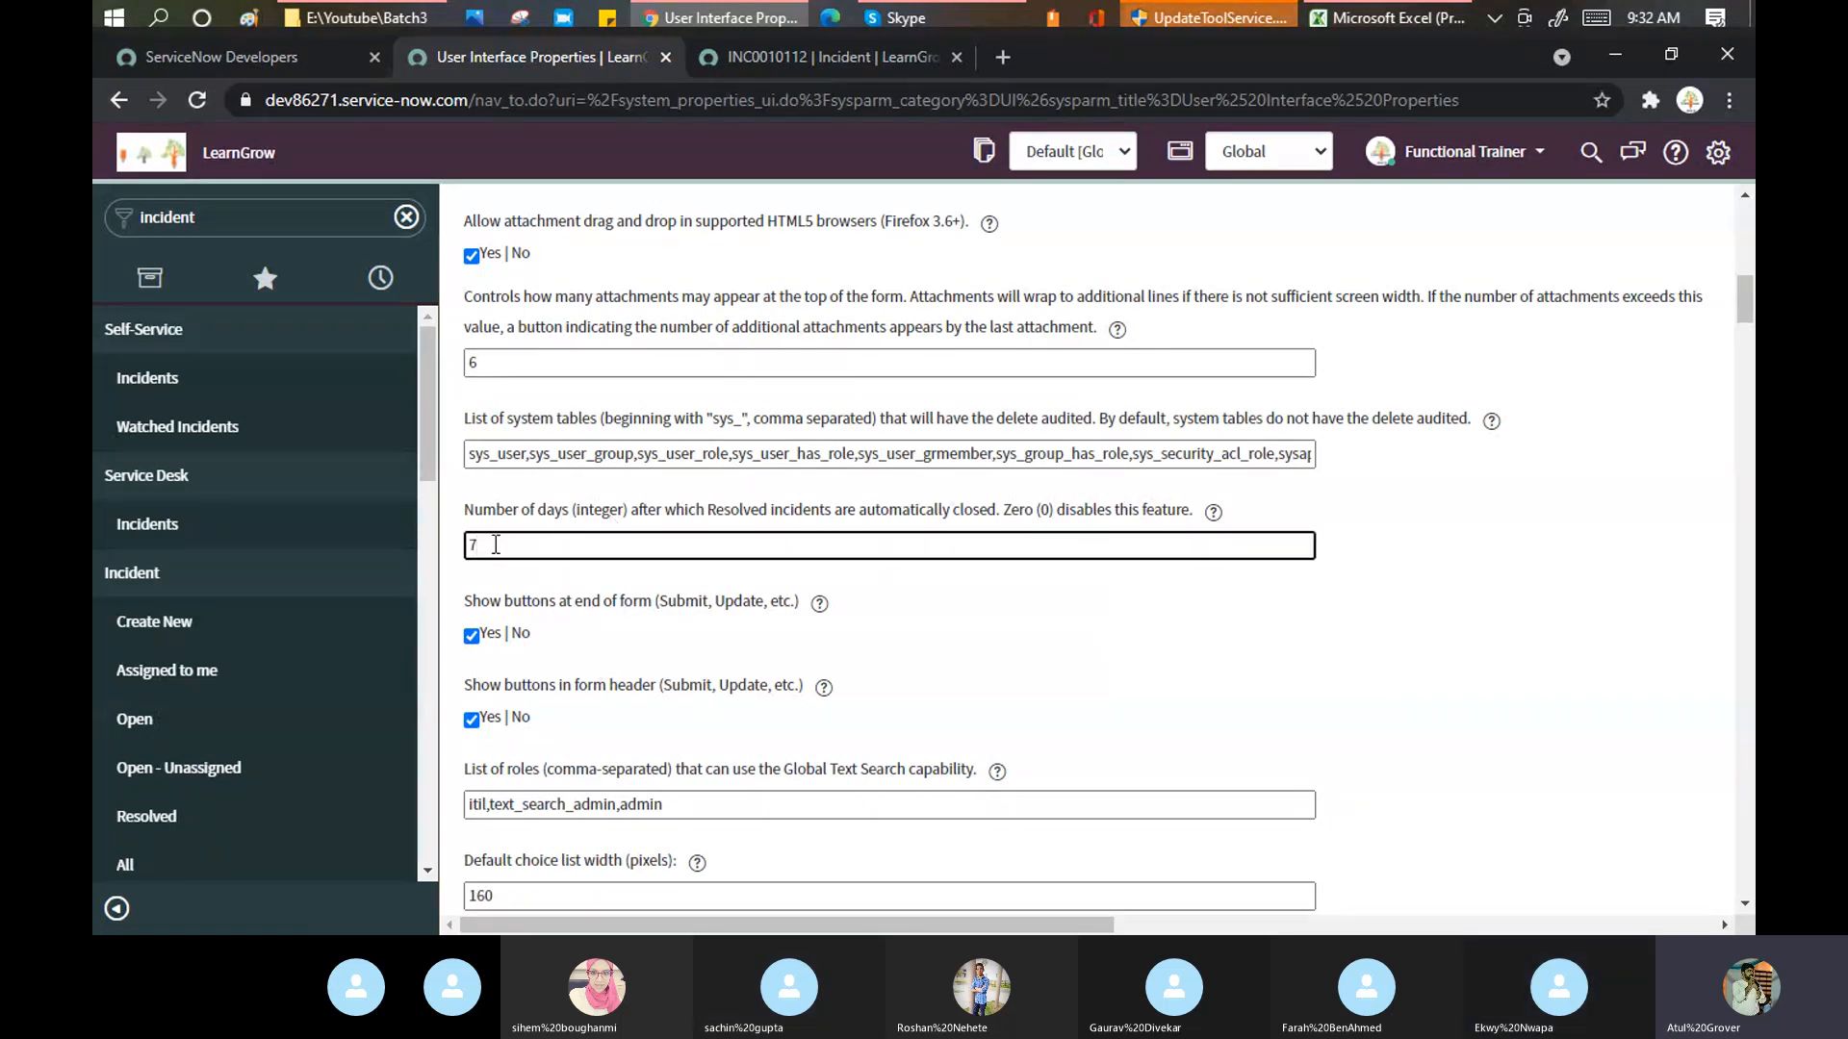
left_click_drag(657, 510, 1024, 527)
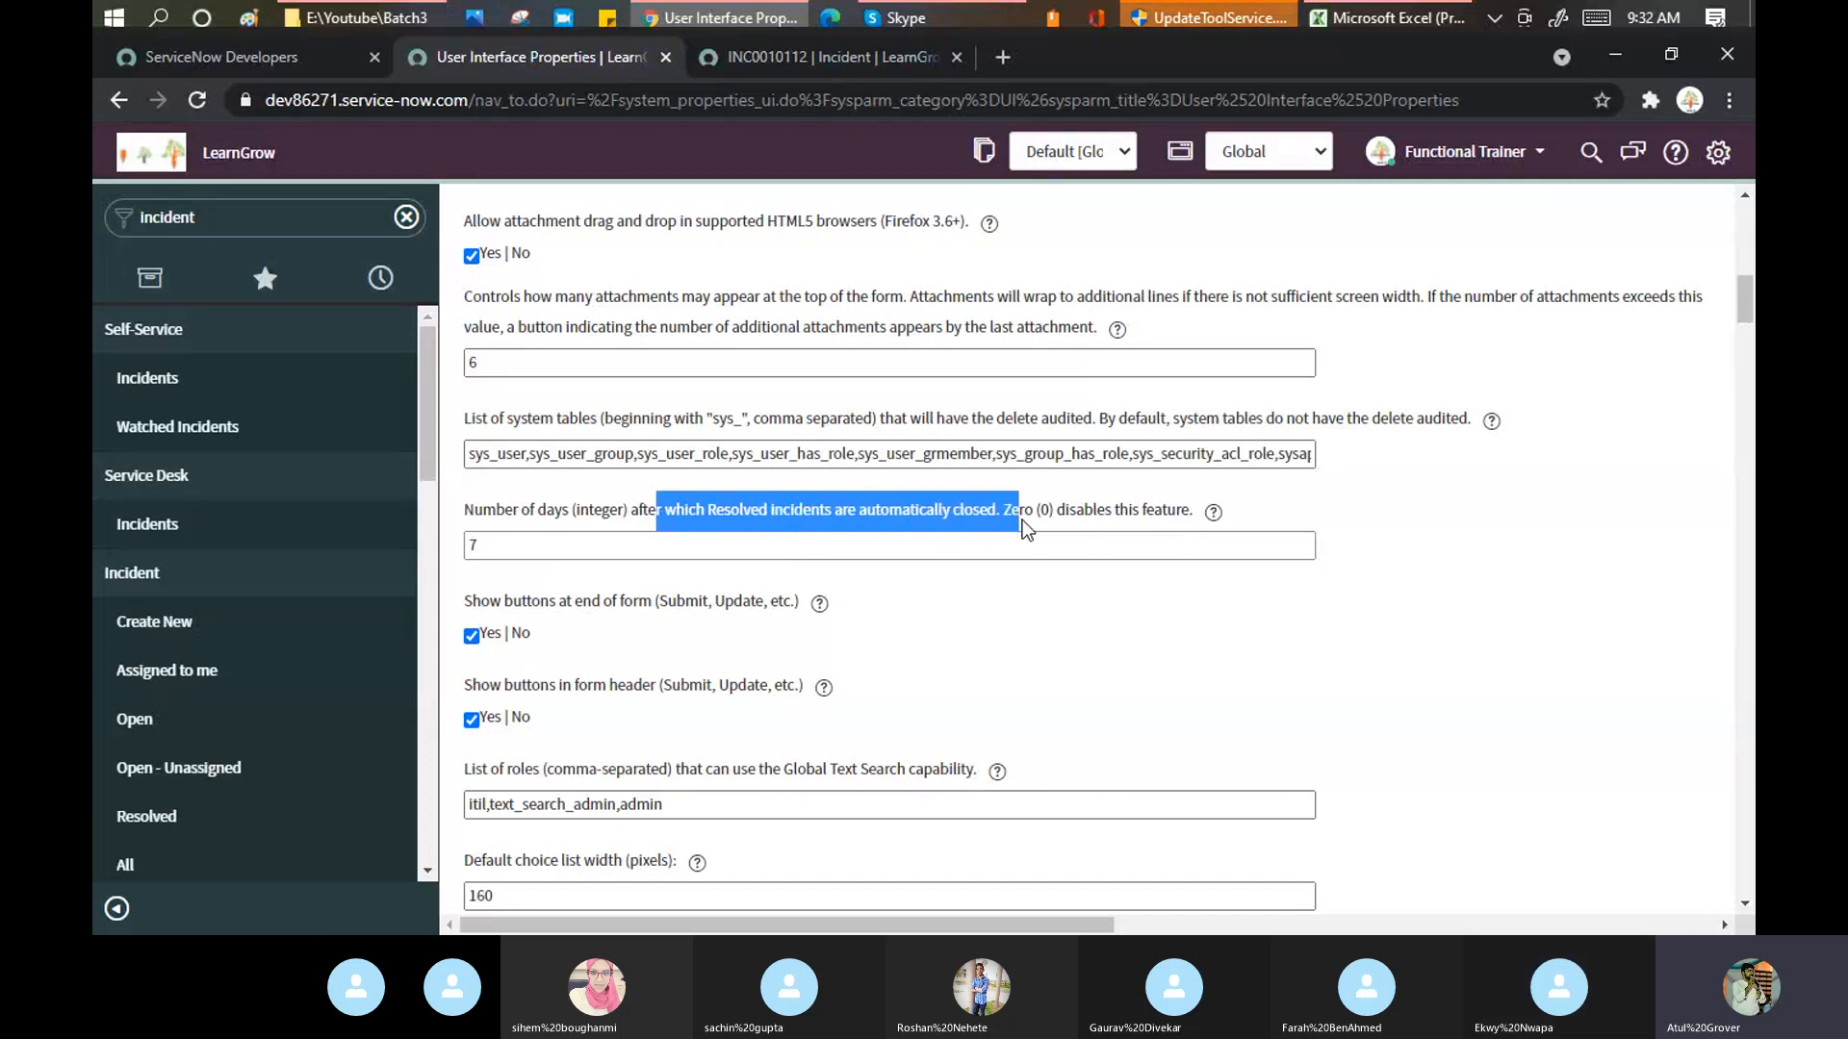
double_click(550, 549)
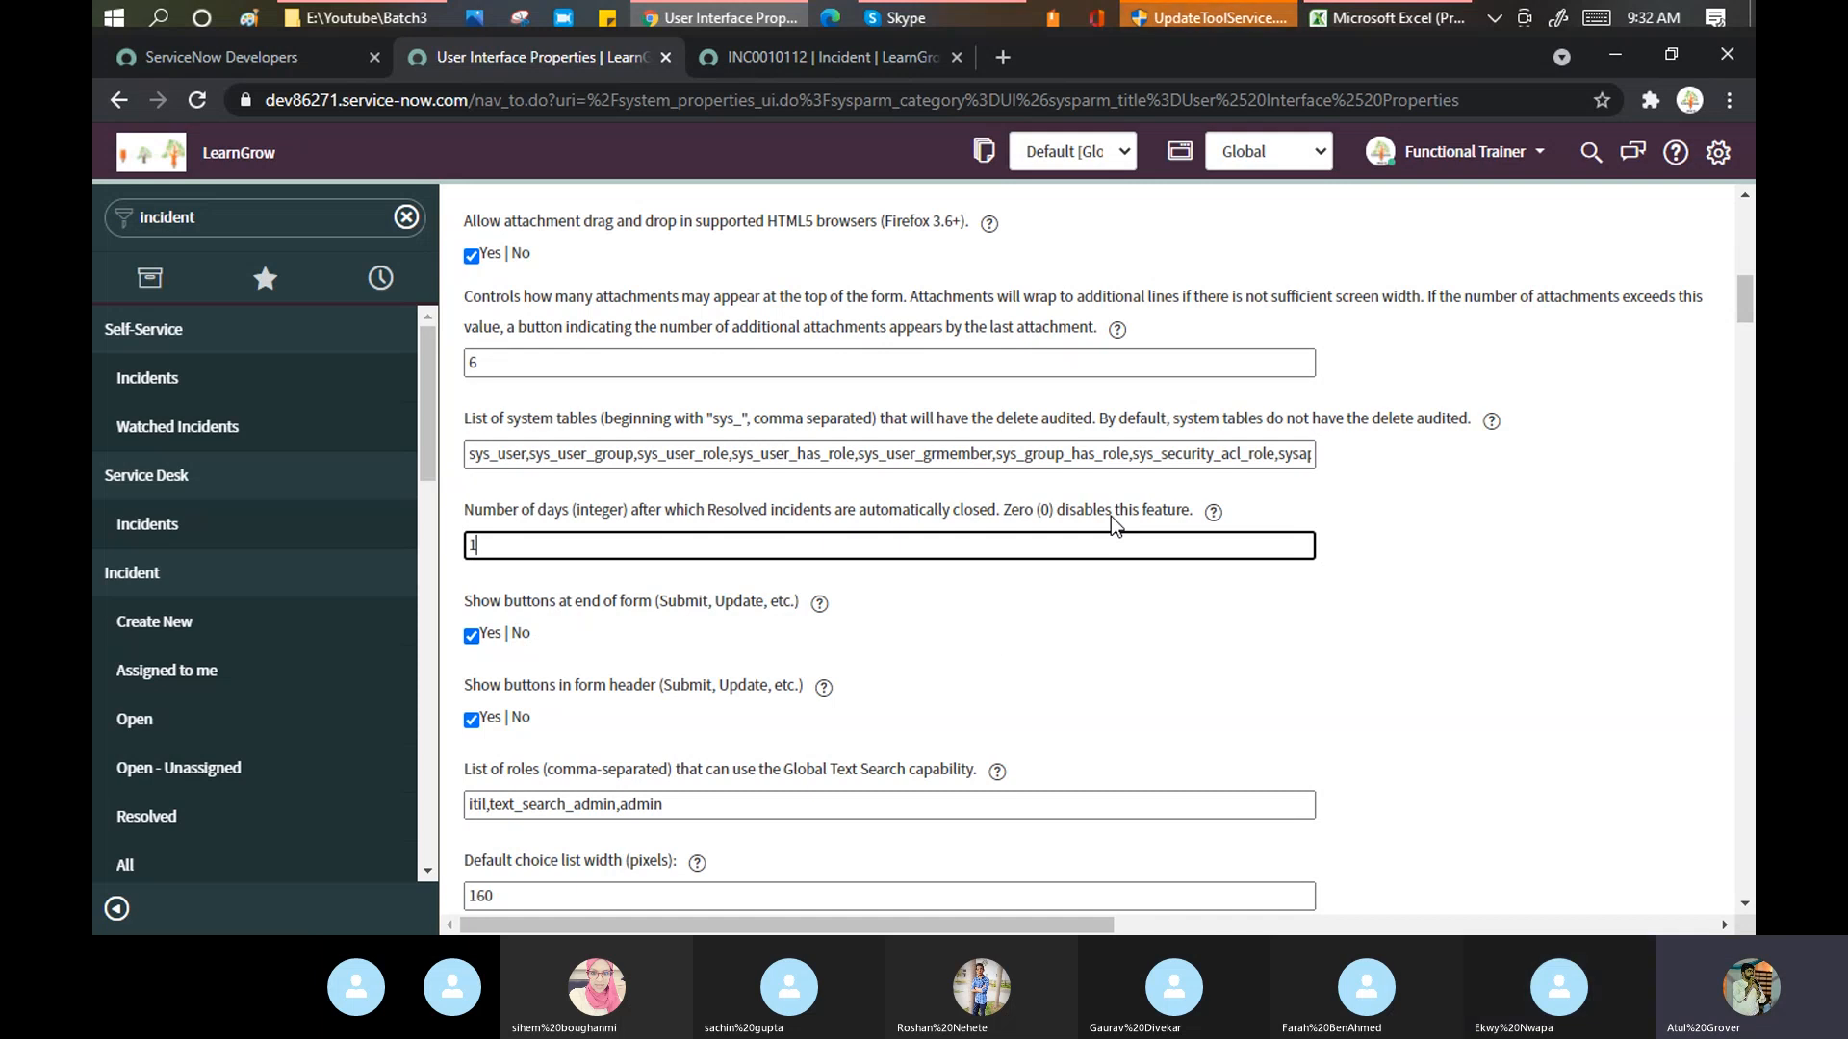
- Try 0 days to disable the automatic closing of Resolved incidents, and restore the value to 1
left_click_drag(1076, 518, 1190, 518)
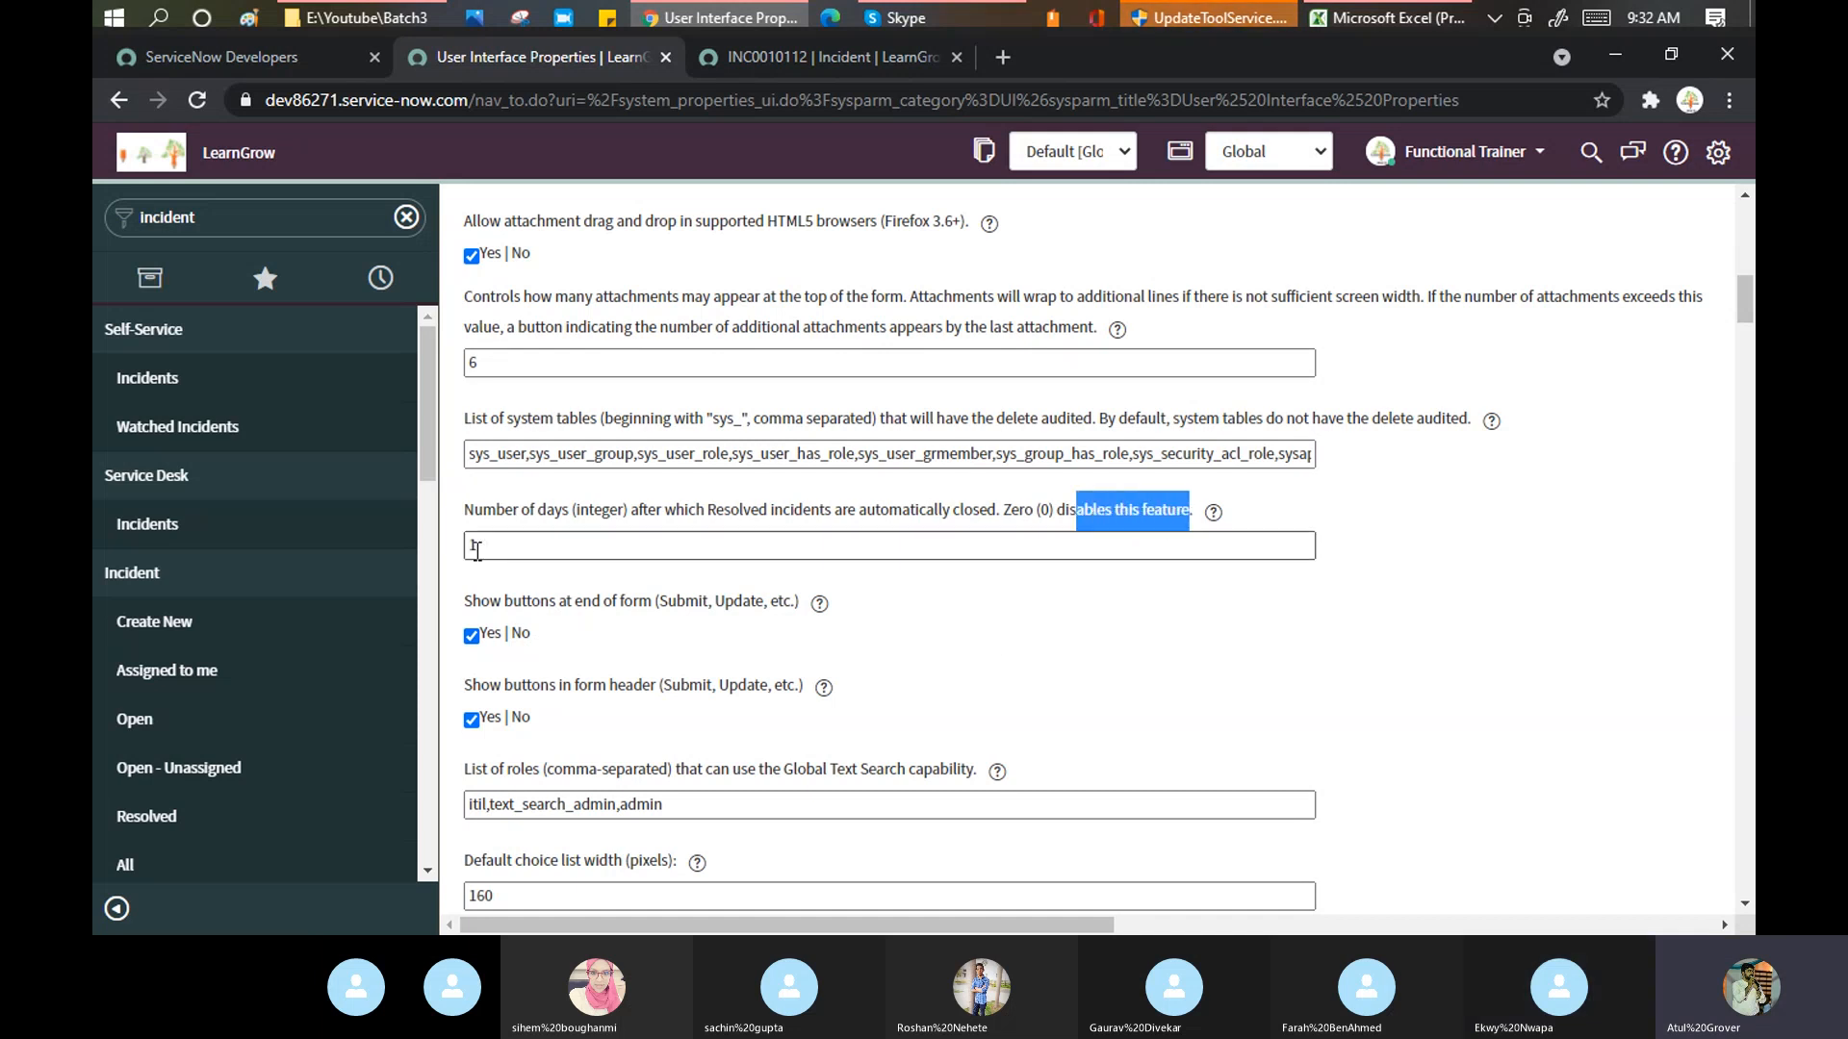
left_click(481, 545)
key("BackSpace")
type("0")
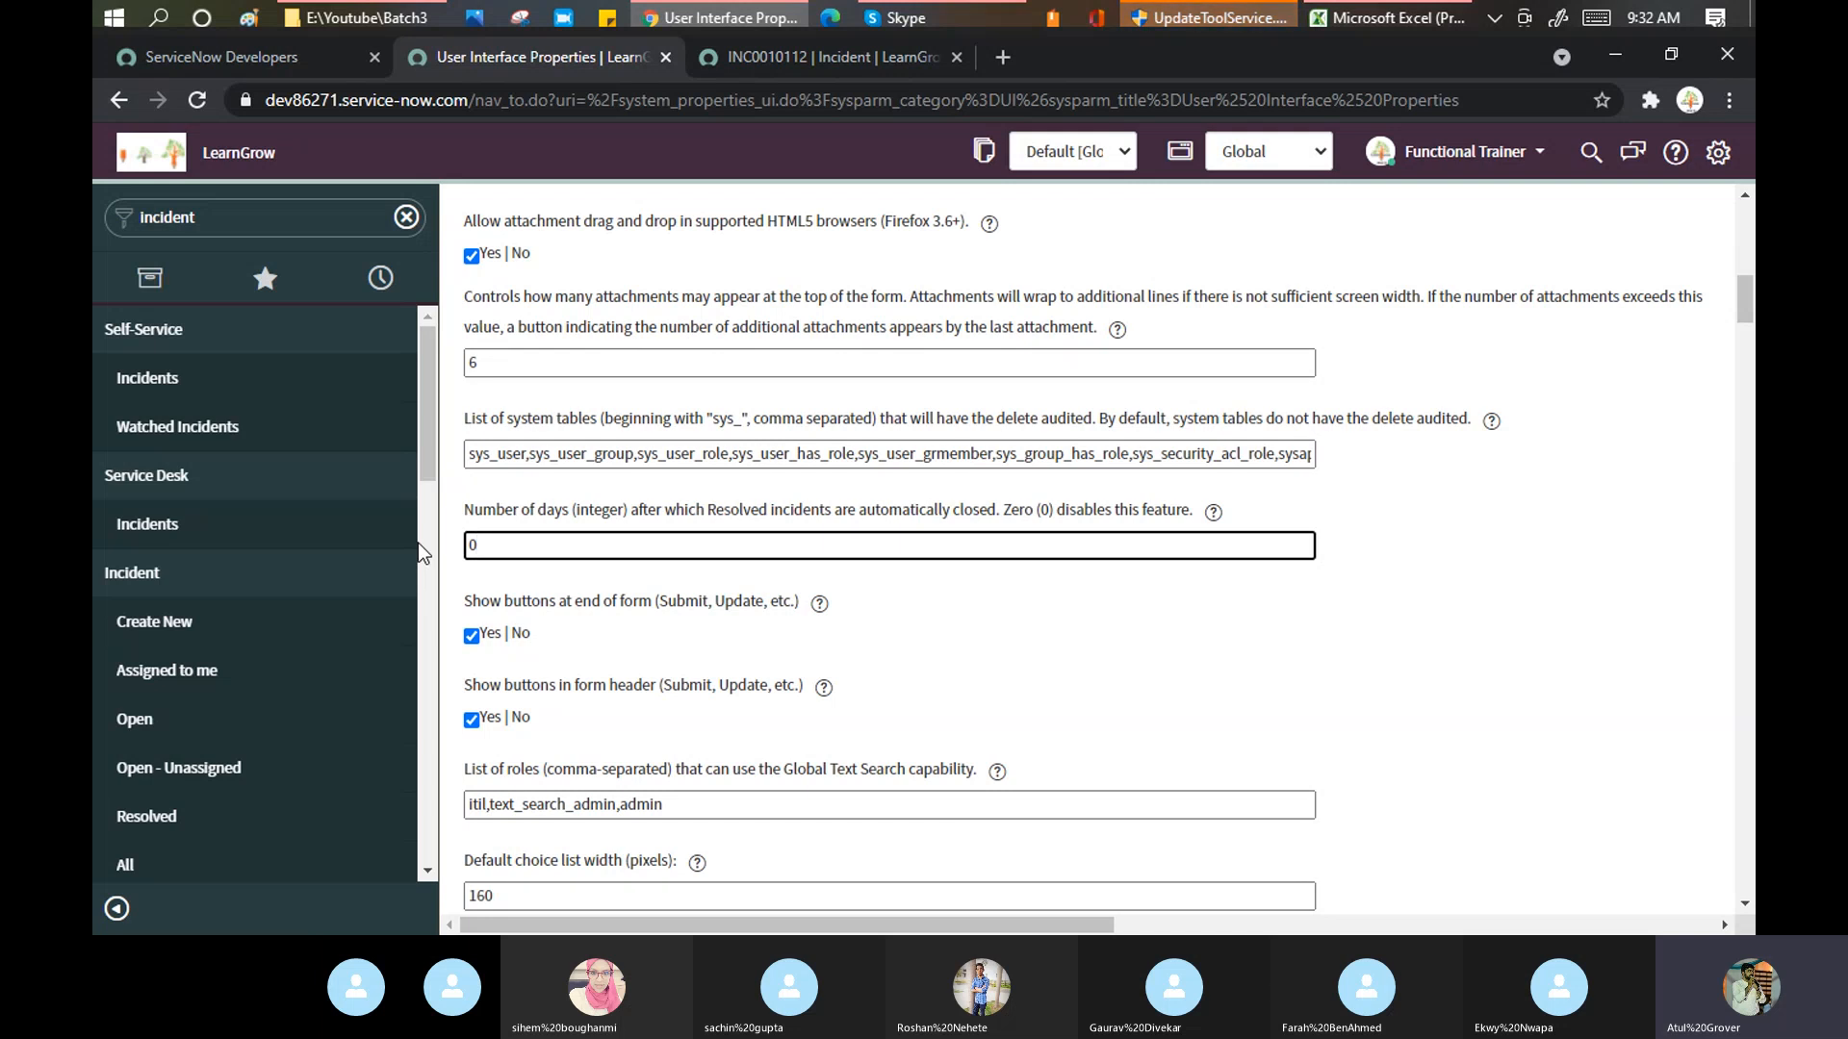
key("BackSpace")
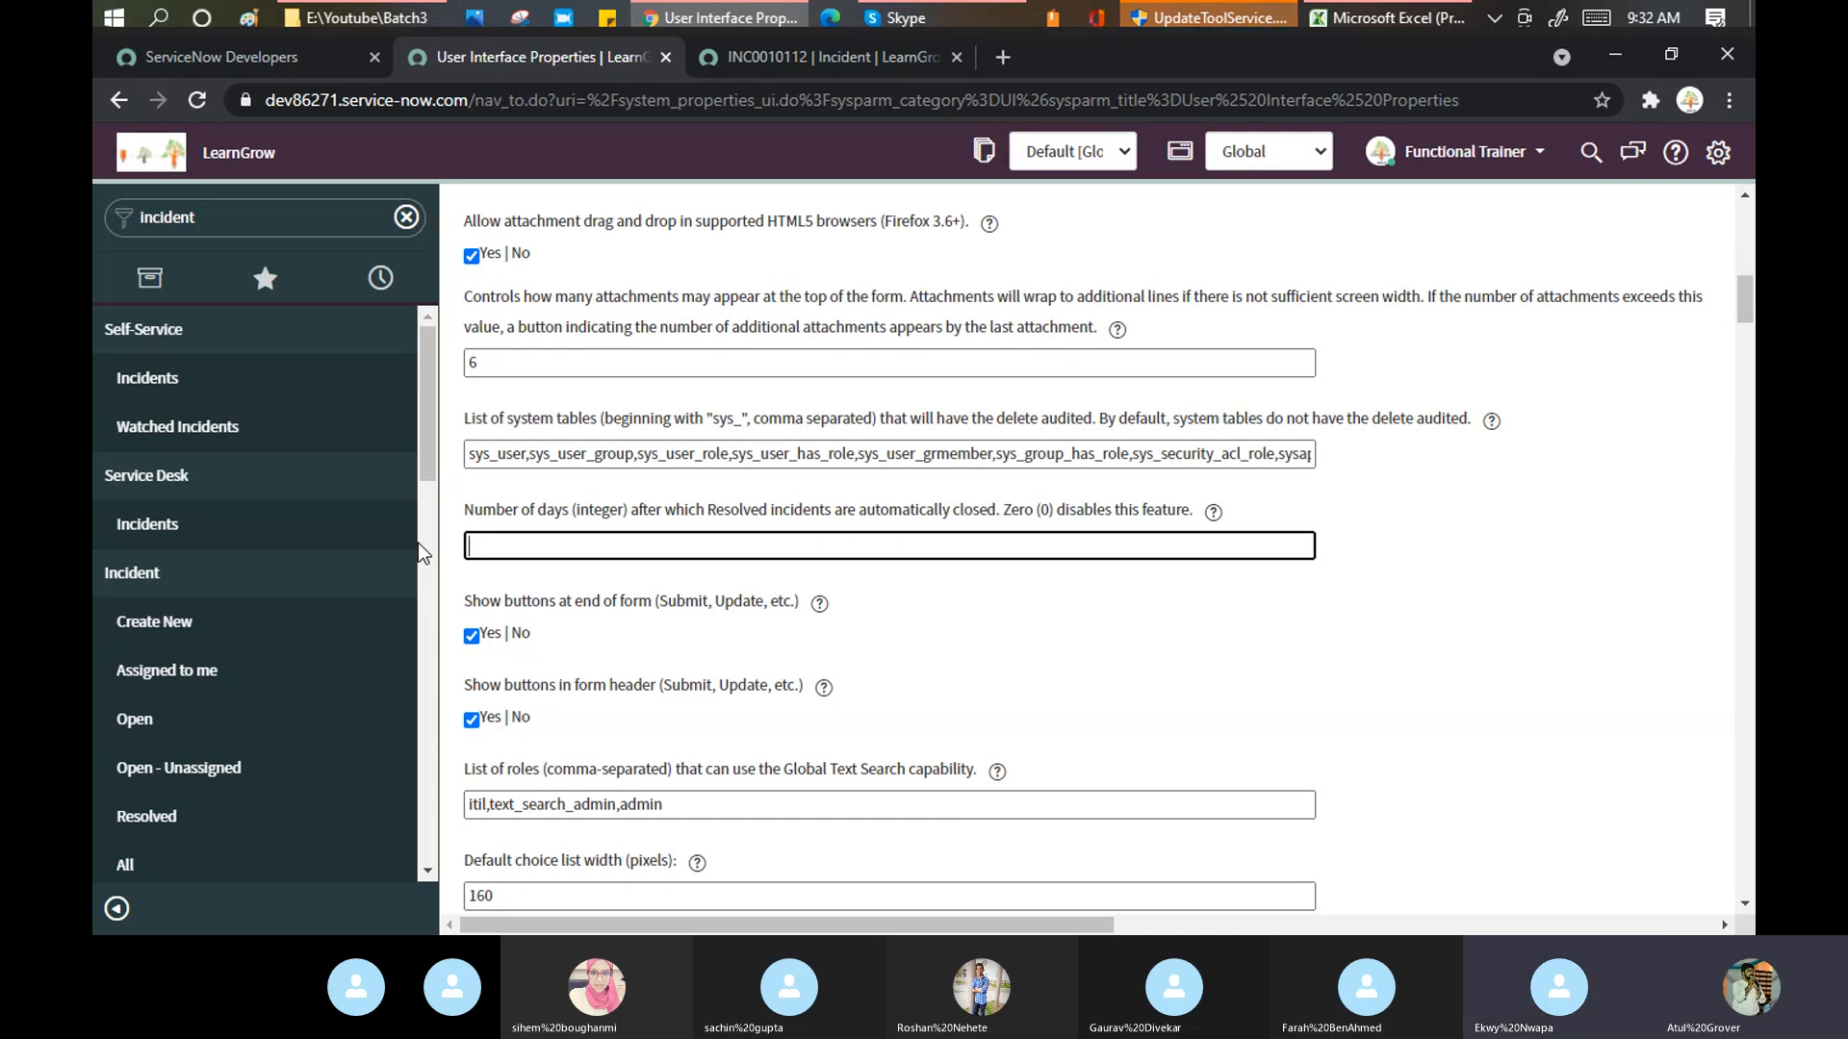
type("1")
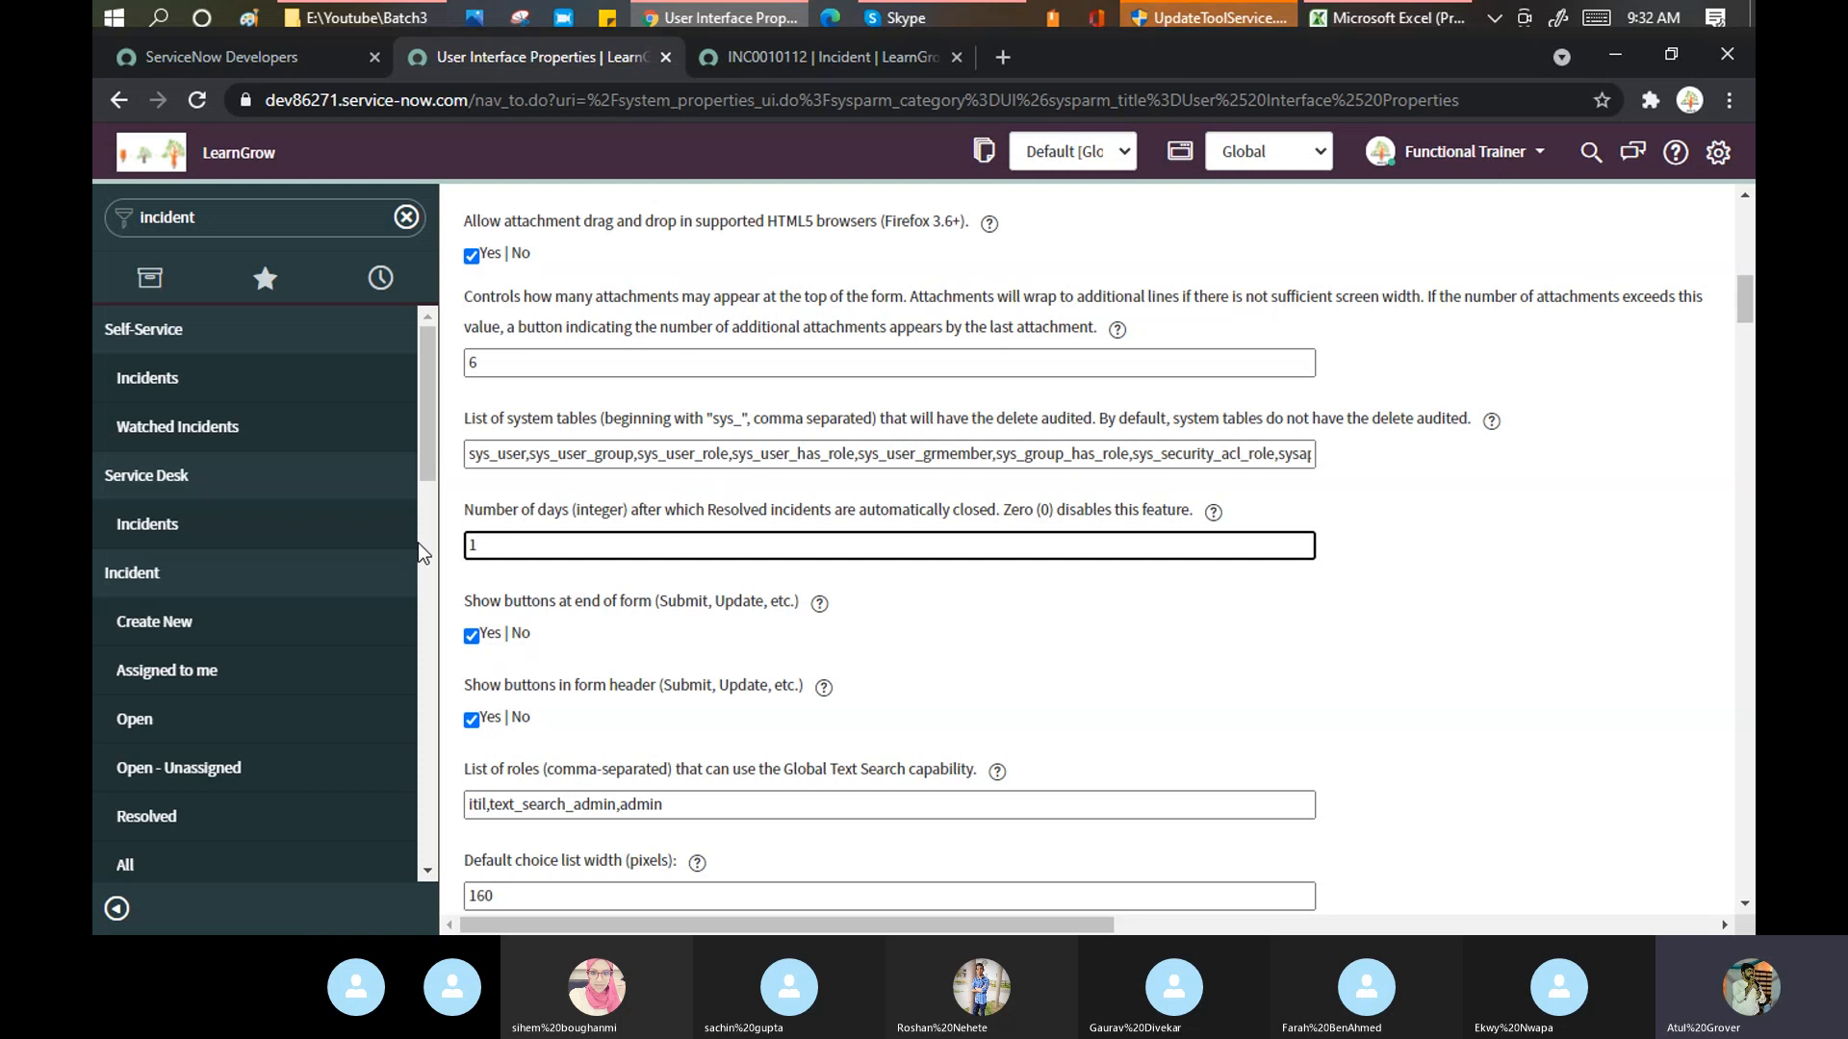
- Examine the Update, Resolve, Save and Delete buttons in the header and at the end of the INC0010112 incident form
scroll(542, 632, "down", 1)
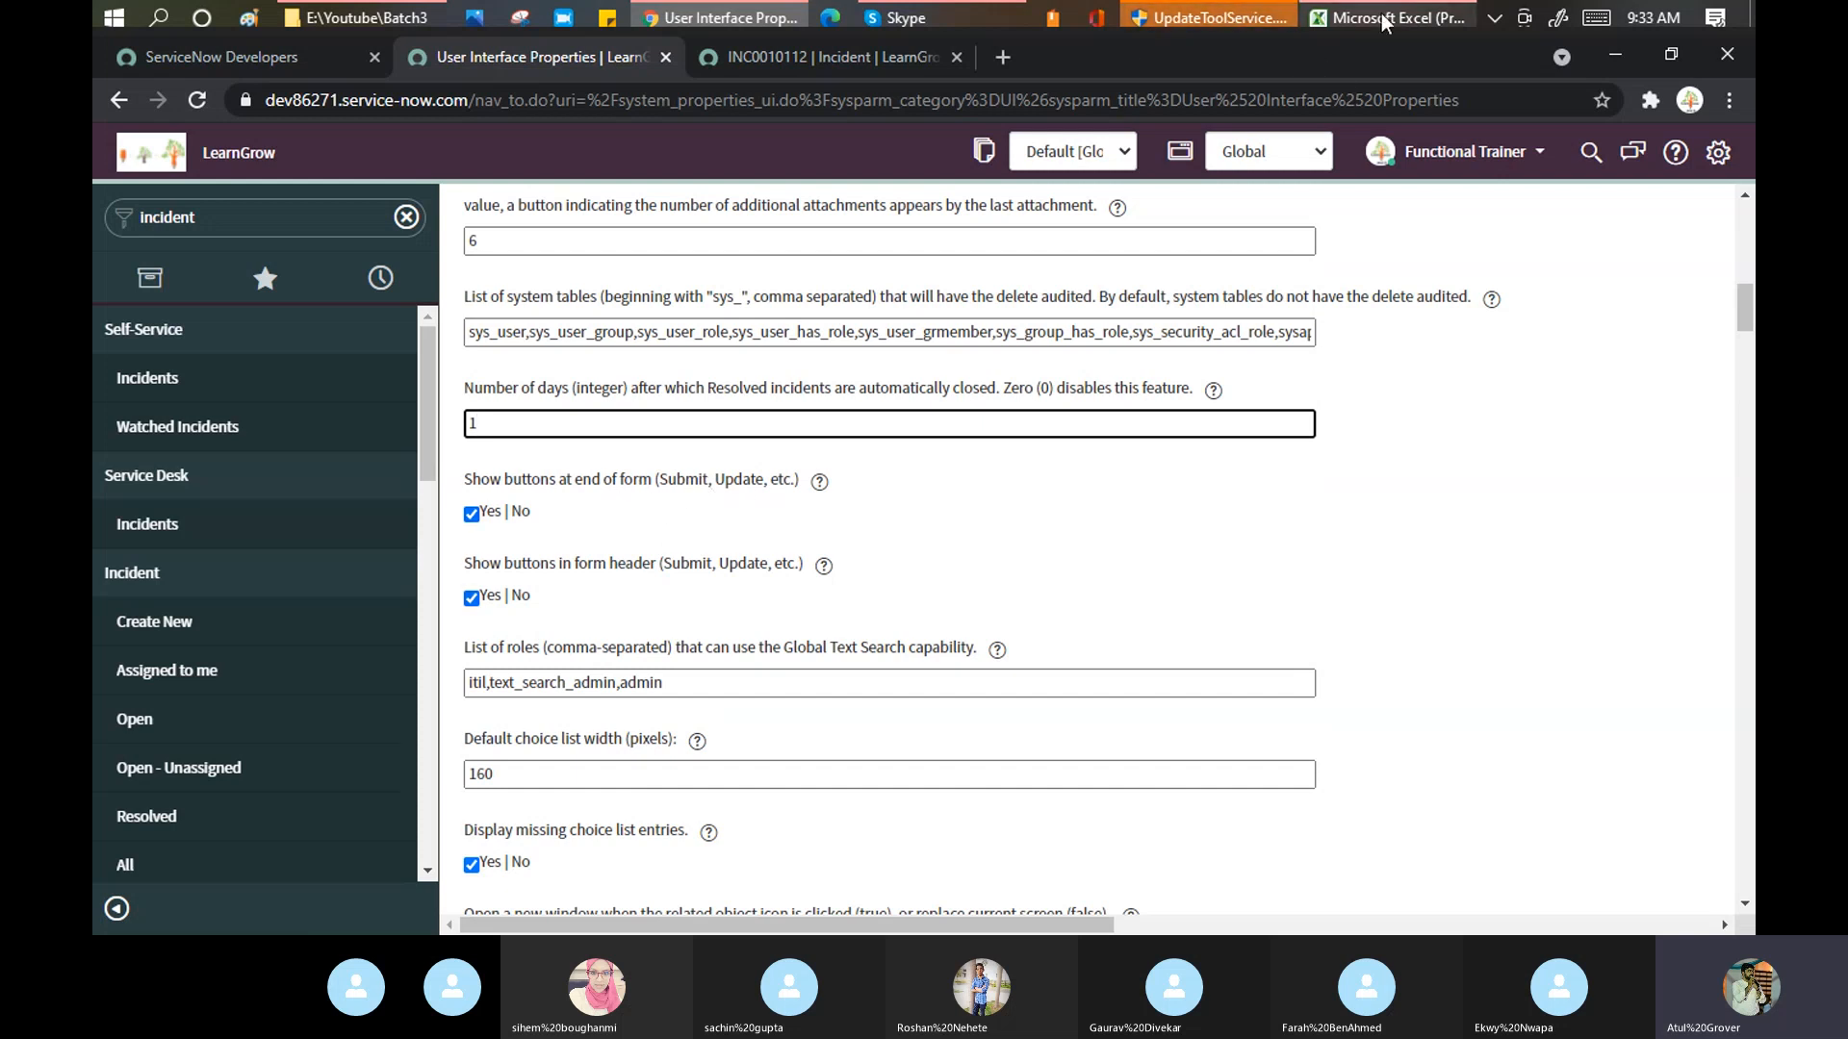
left_click(834, 56)
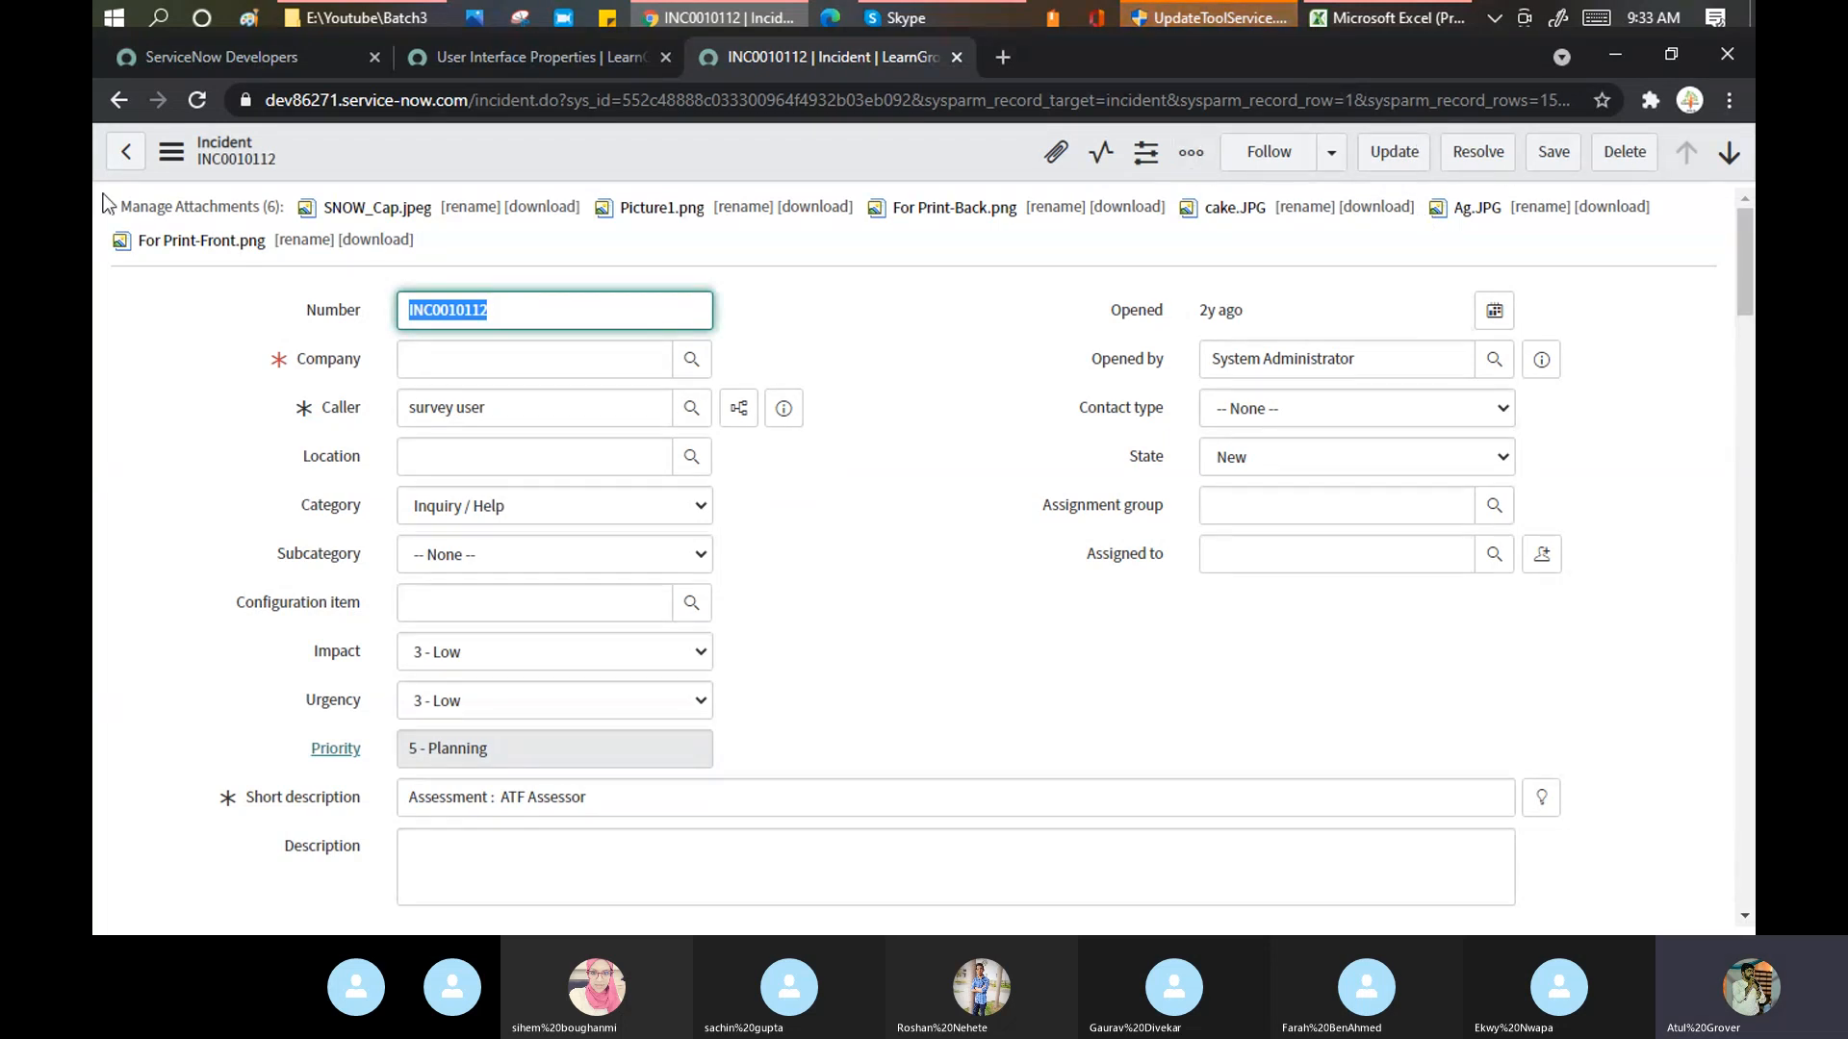
left_click_drag(566, 97, 1506, 100)
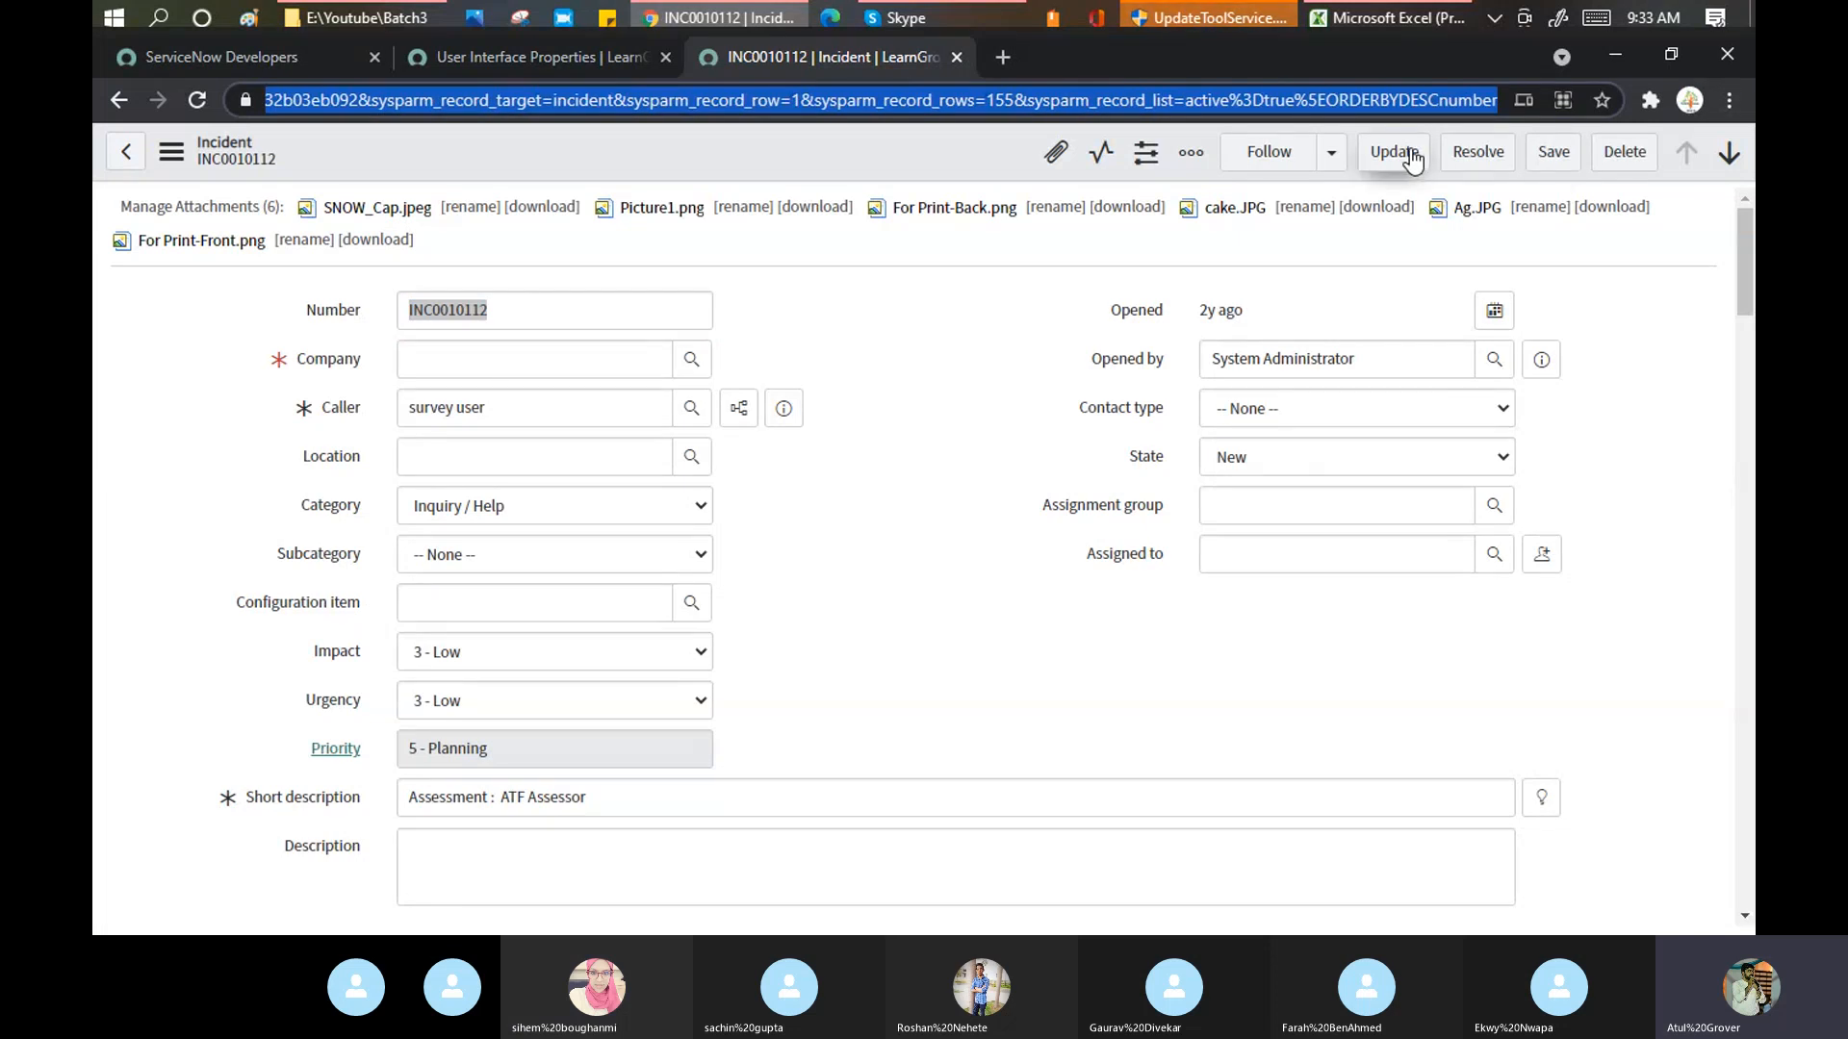
scroll(776, 471, "down", 6)
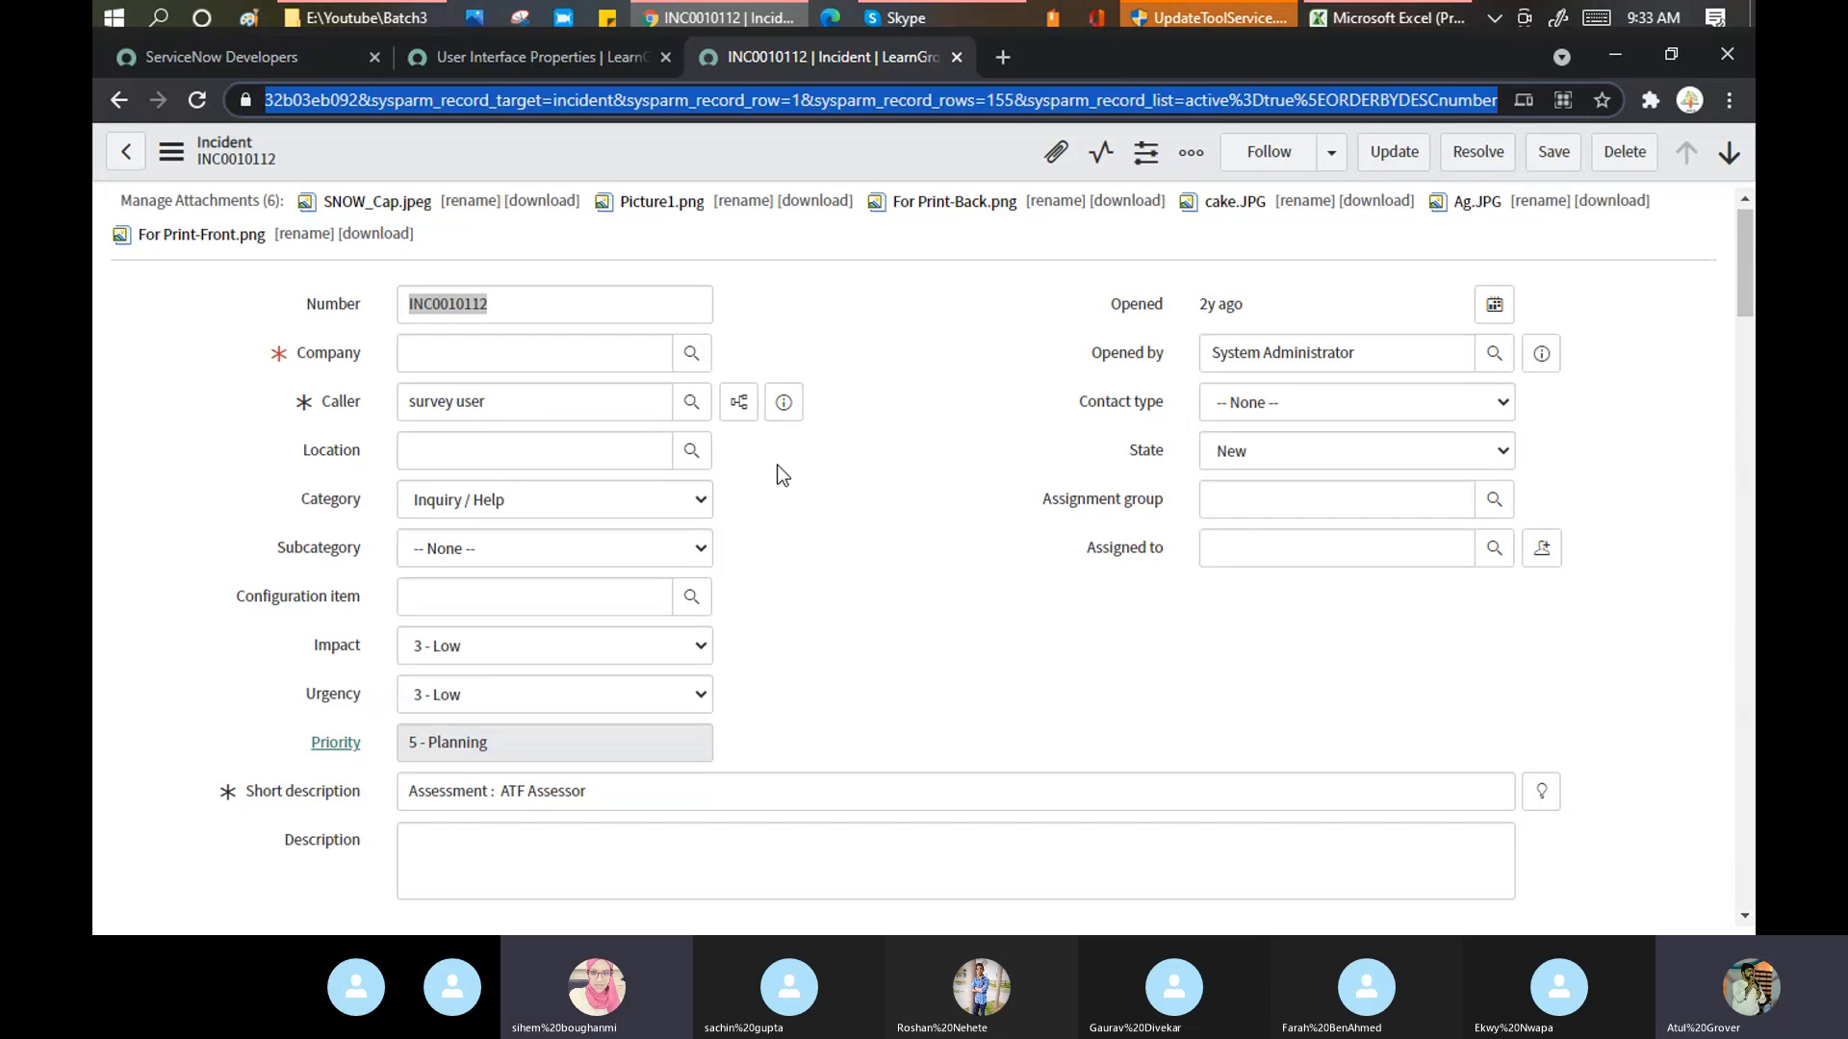
scroll(618, 442, "down", 15)
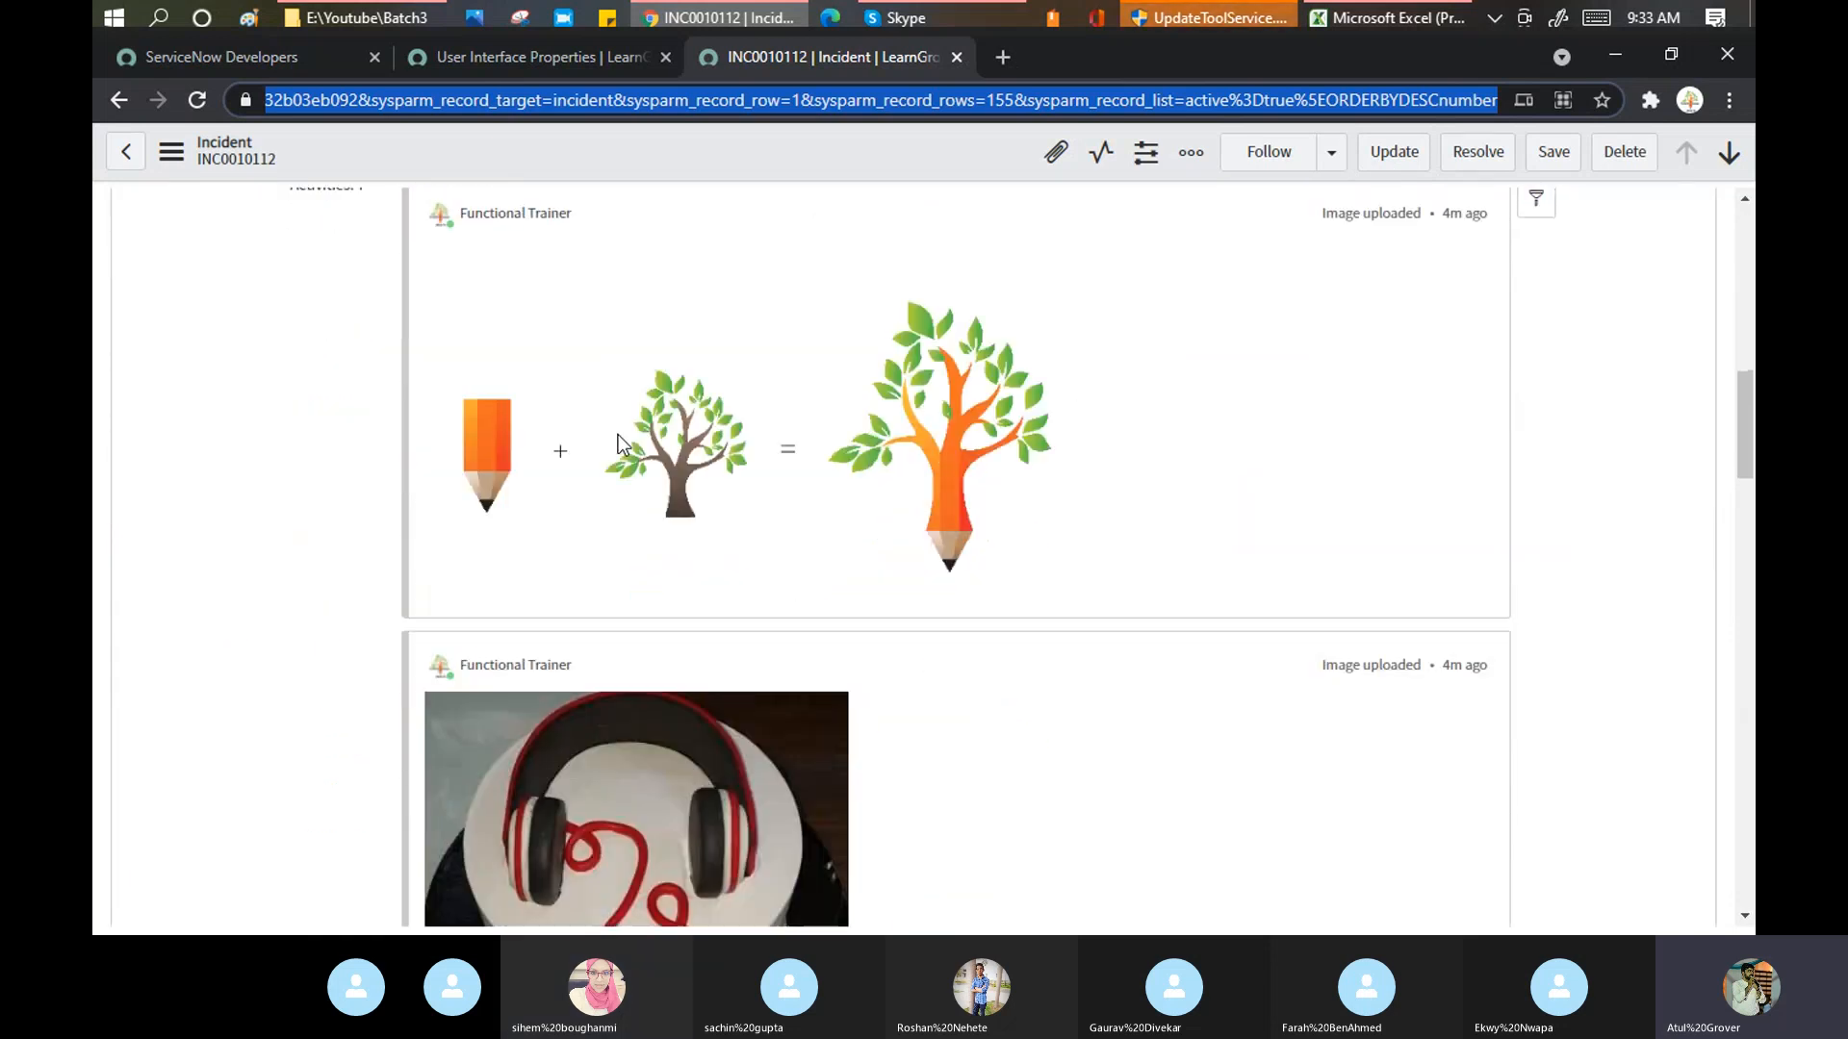
scroll(620, 447, "down", 15)
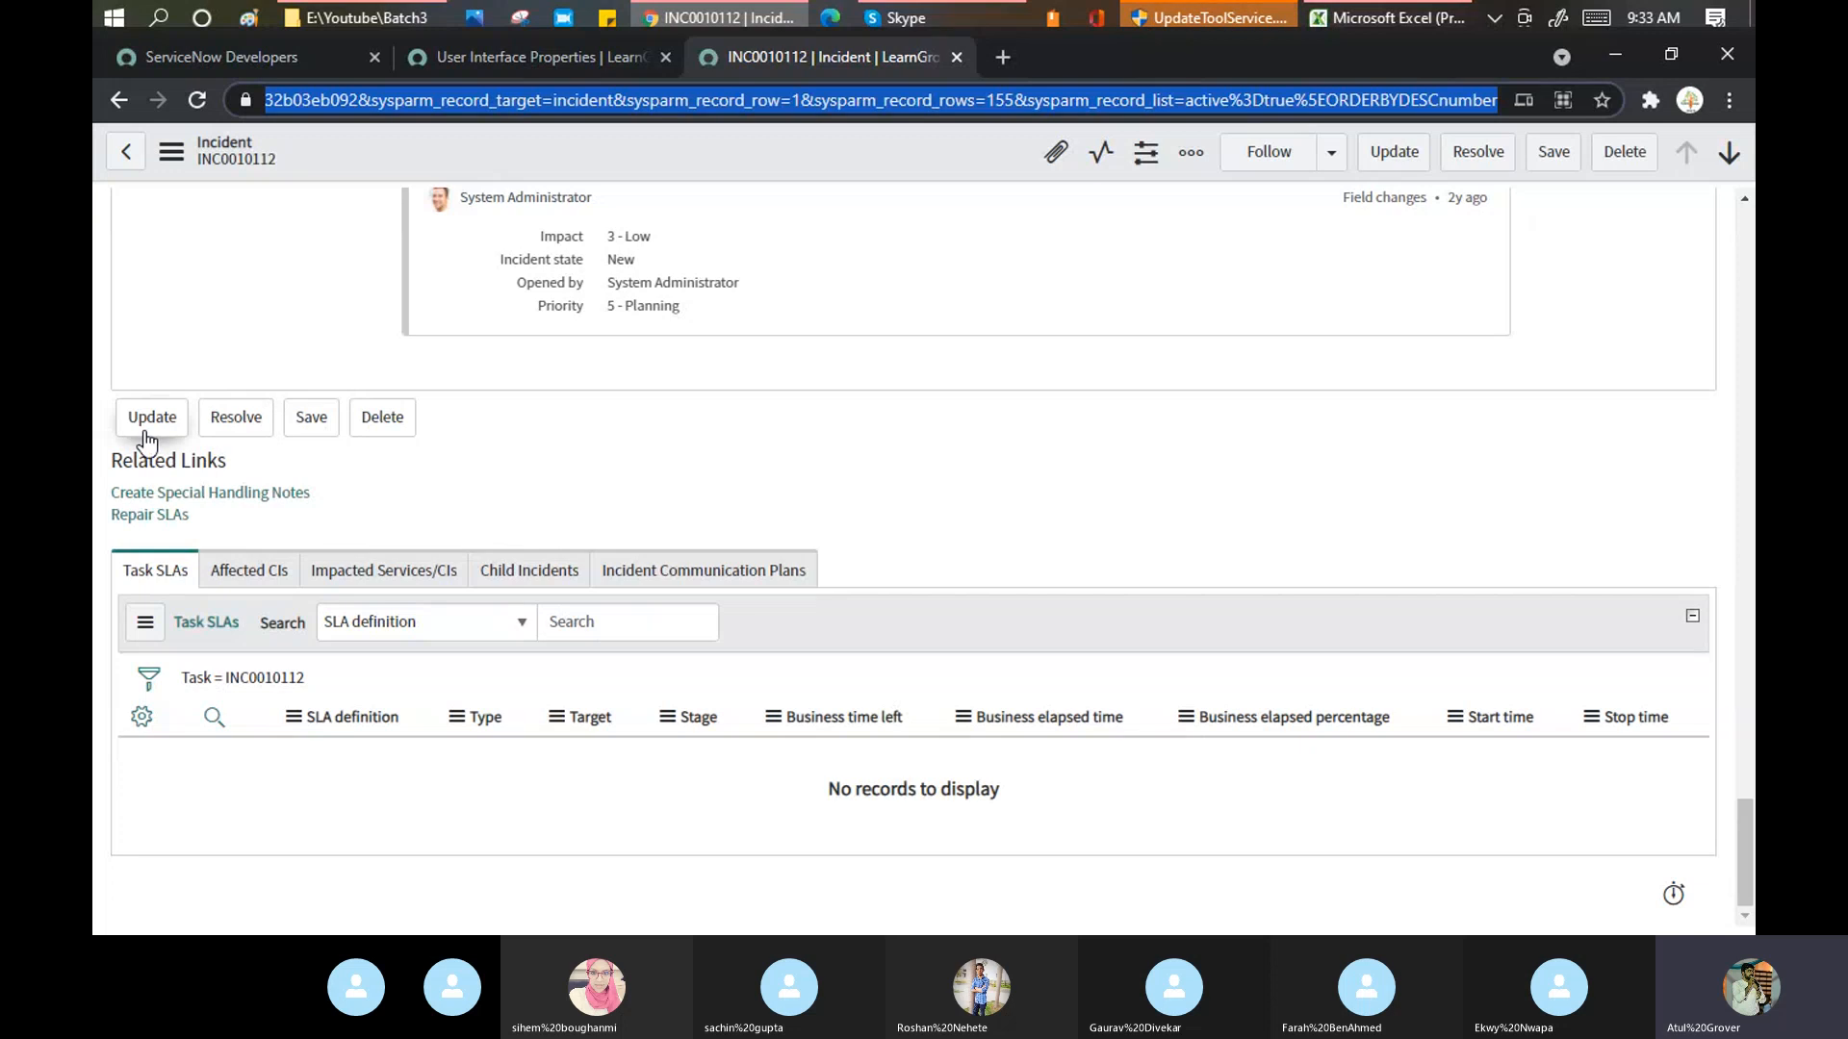
- Disable showing buttons at the end of the form and in the form header, and save the UI properties
left_click(533, 57)
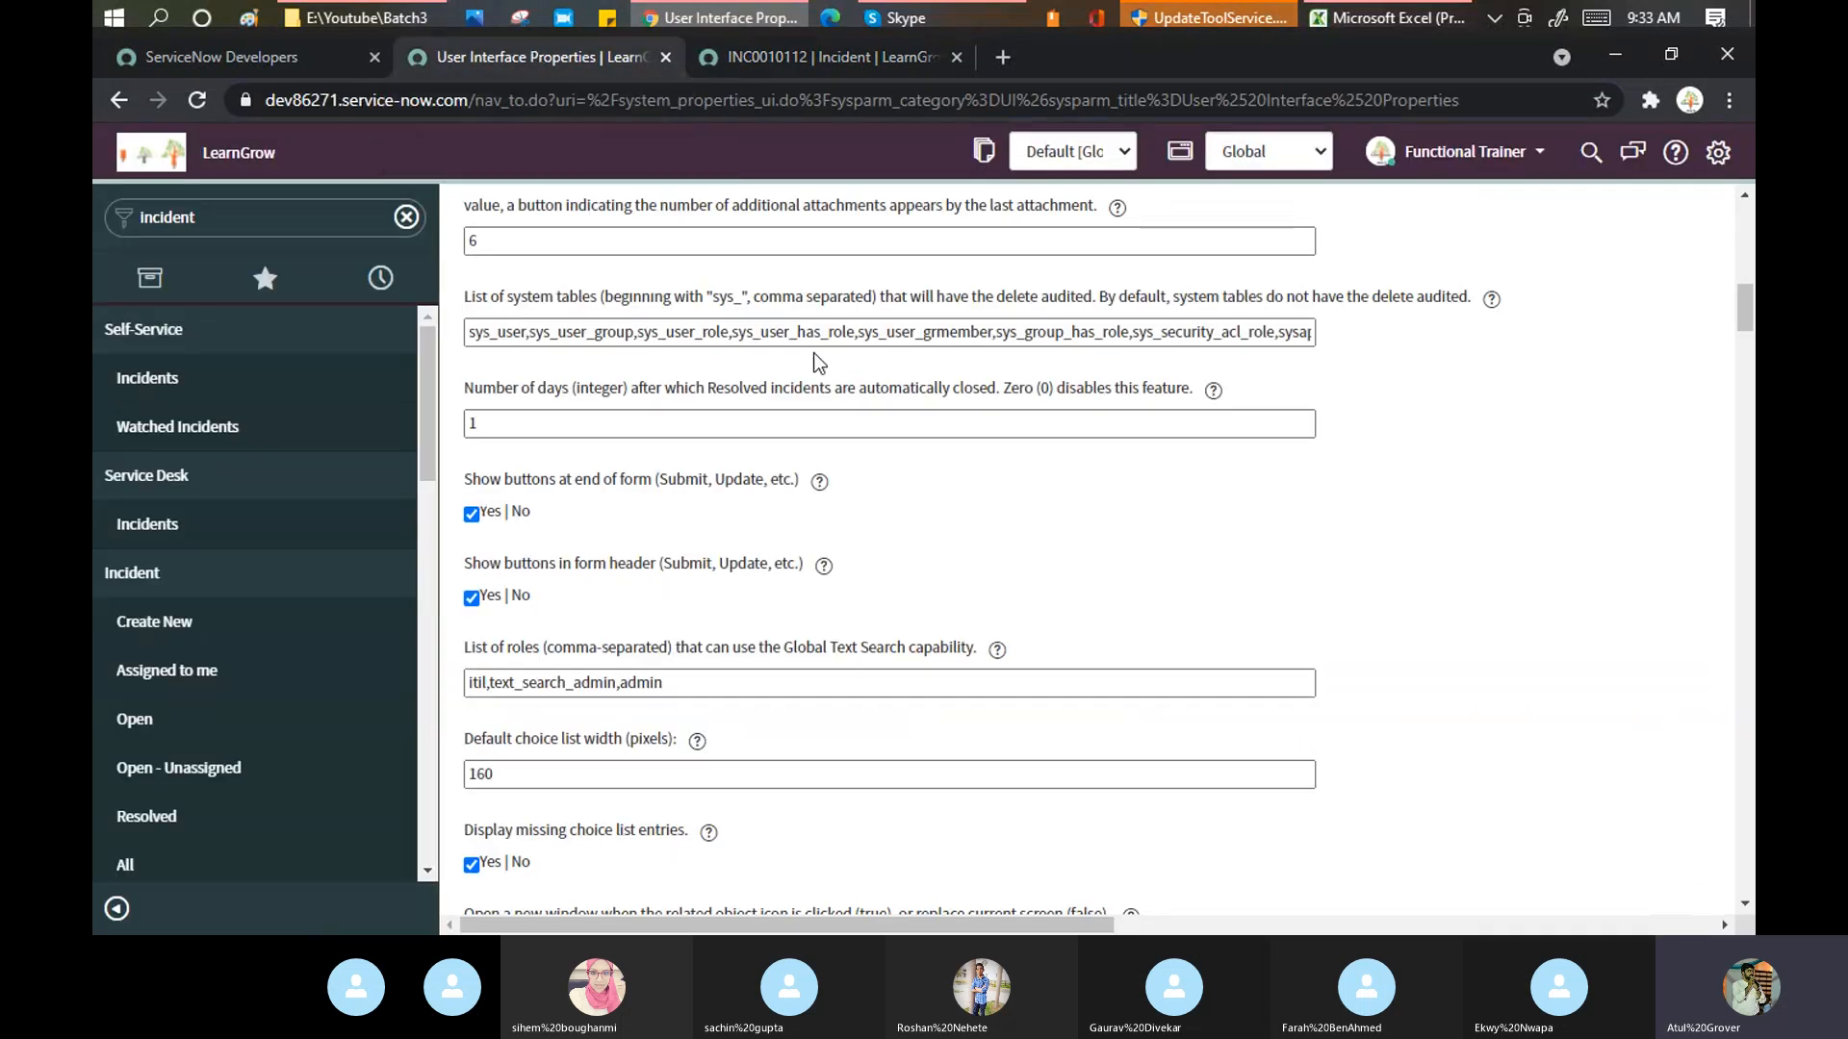
left_click(472, 513)
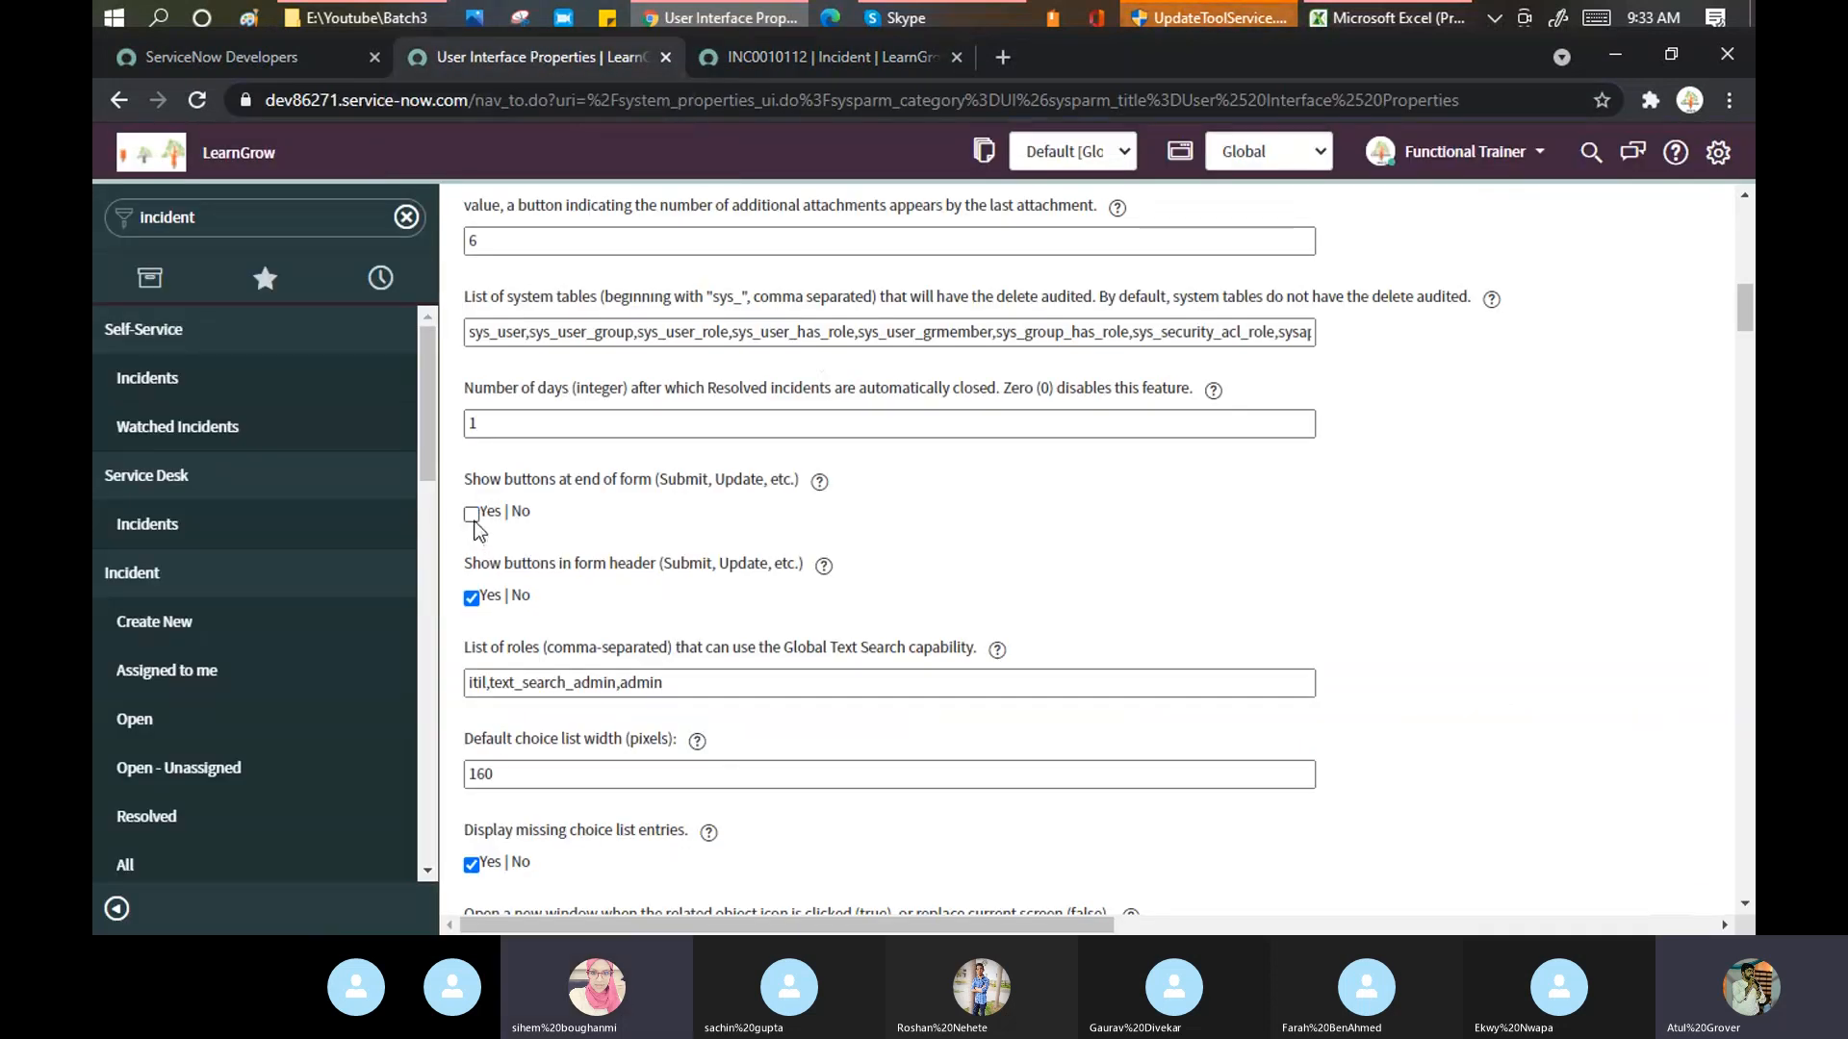
left_click(472, 597)
scroll(1087, 511, "up", 10)
left_click(1699, 272)
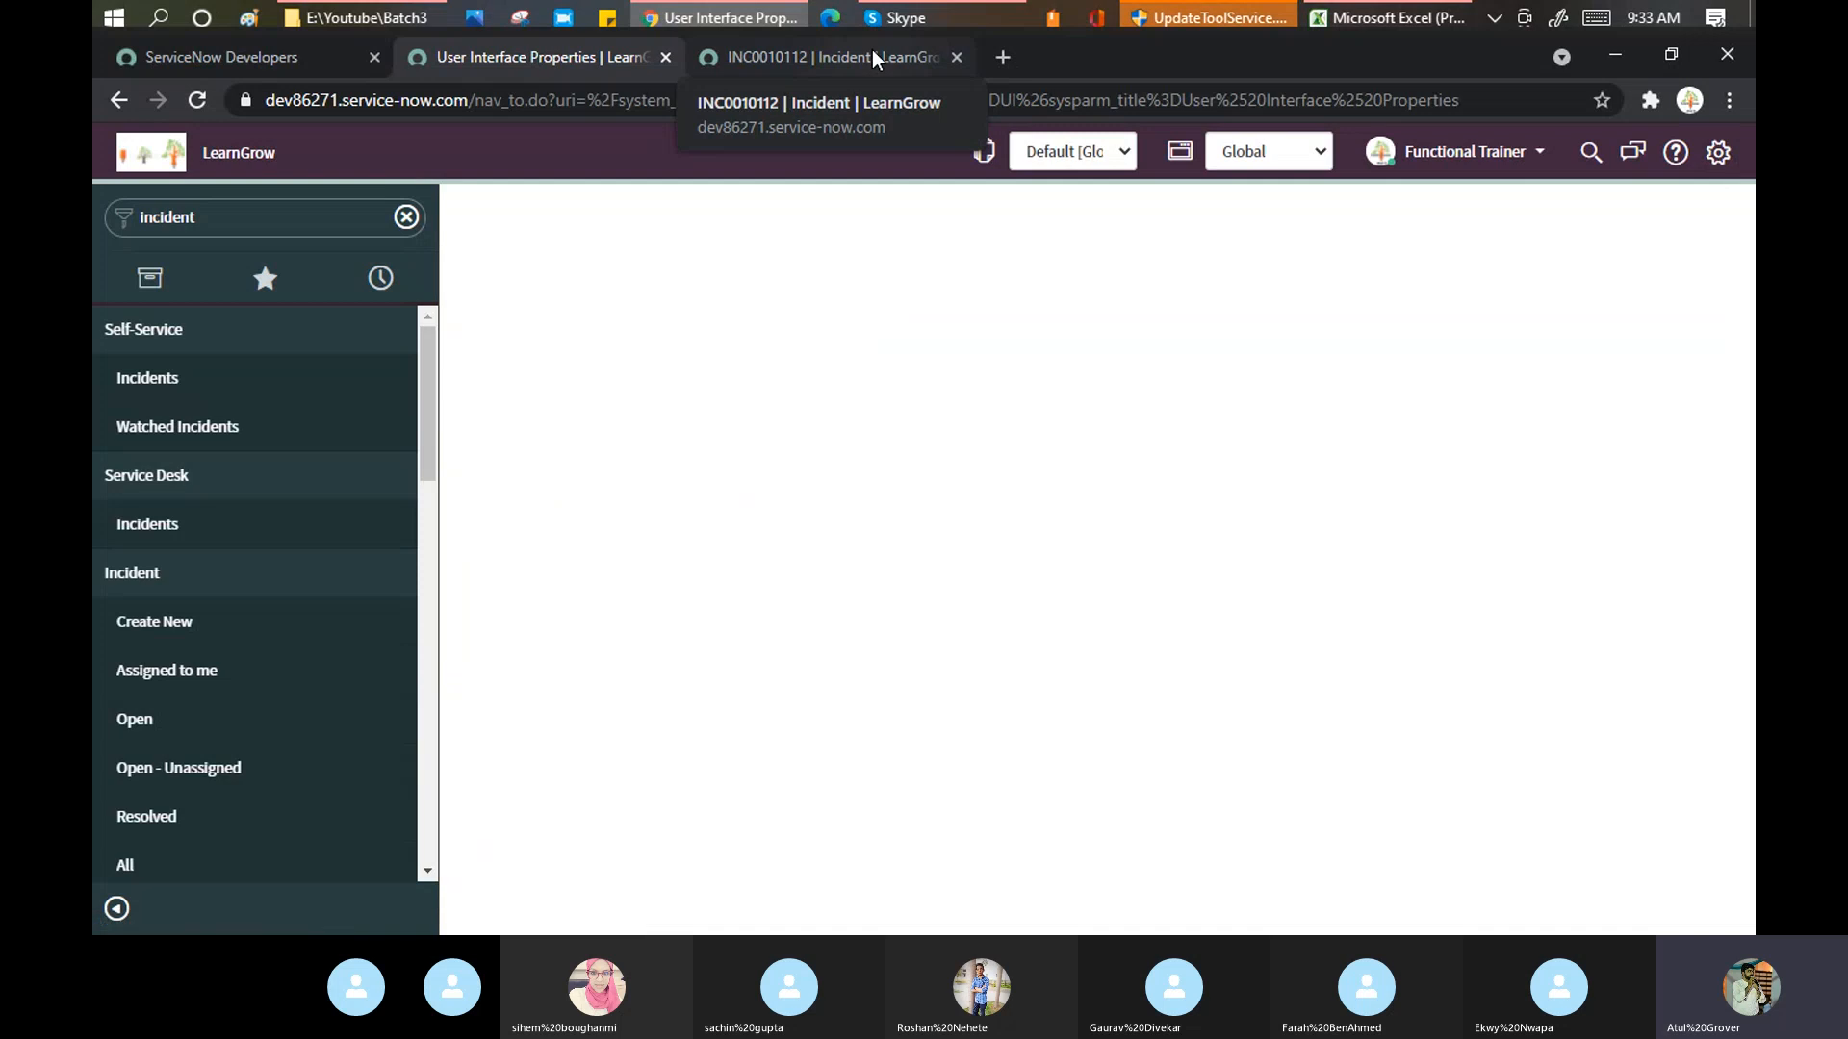
- Reload incident INC0010112 and check its header, the end of its form and its header context menu for the form buttons
left_click(876, 60)
left_click(198, 101)
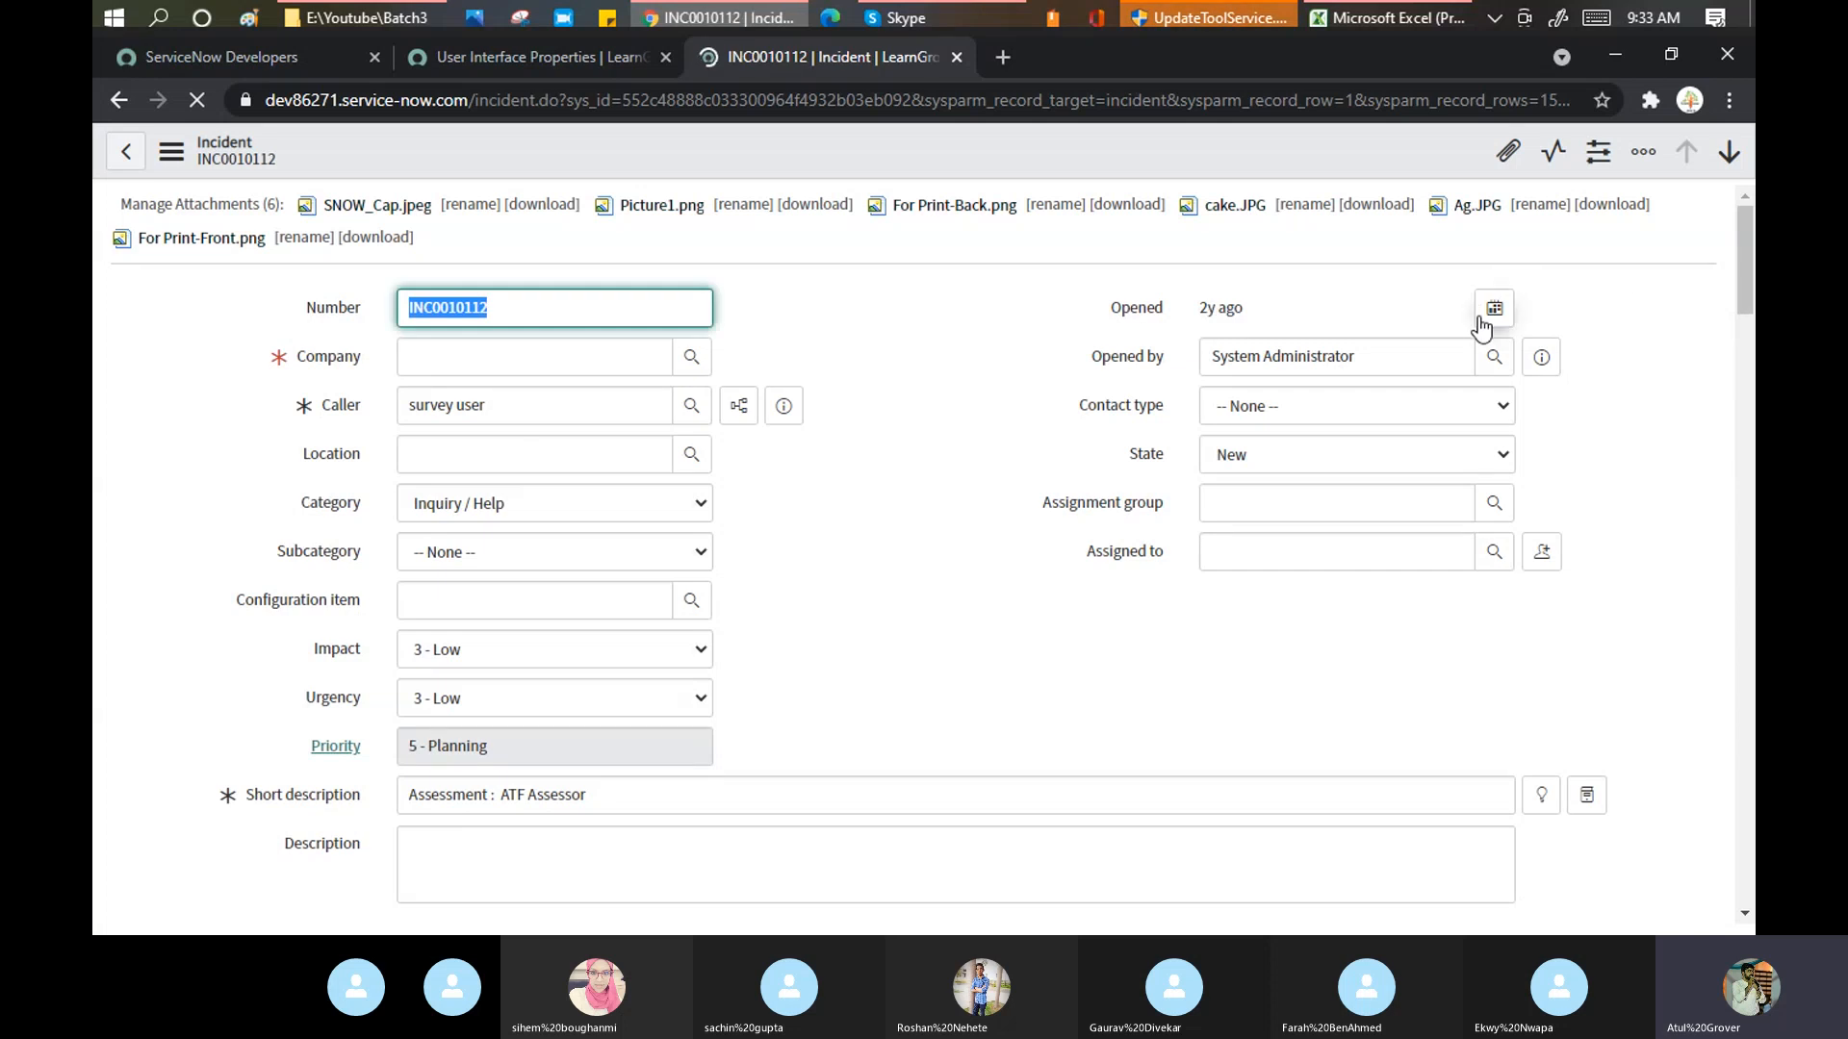
scroll(1480, 323, "down", 5)
scroll(1480, 316, "down", 10)
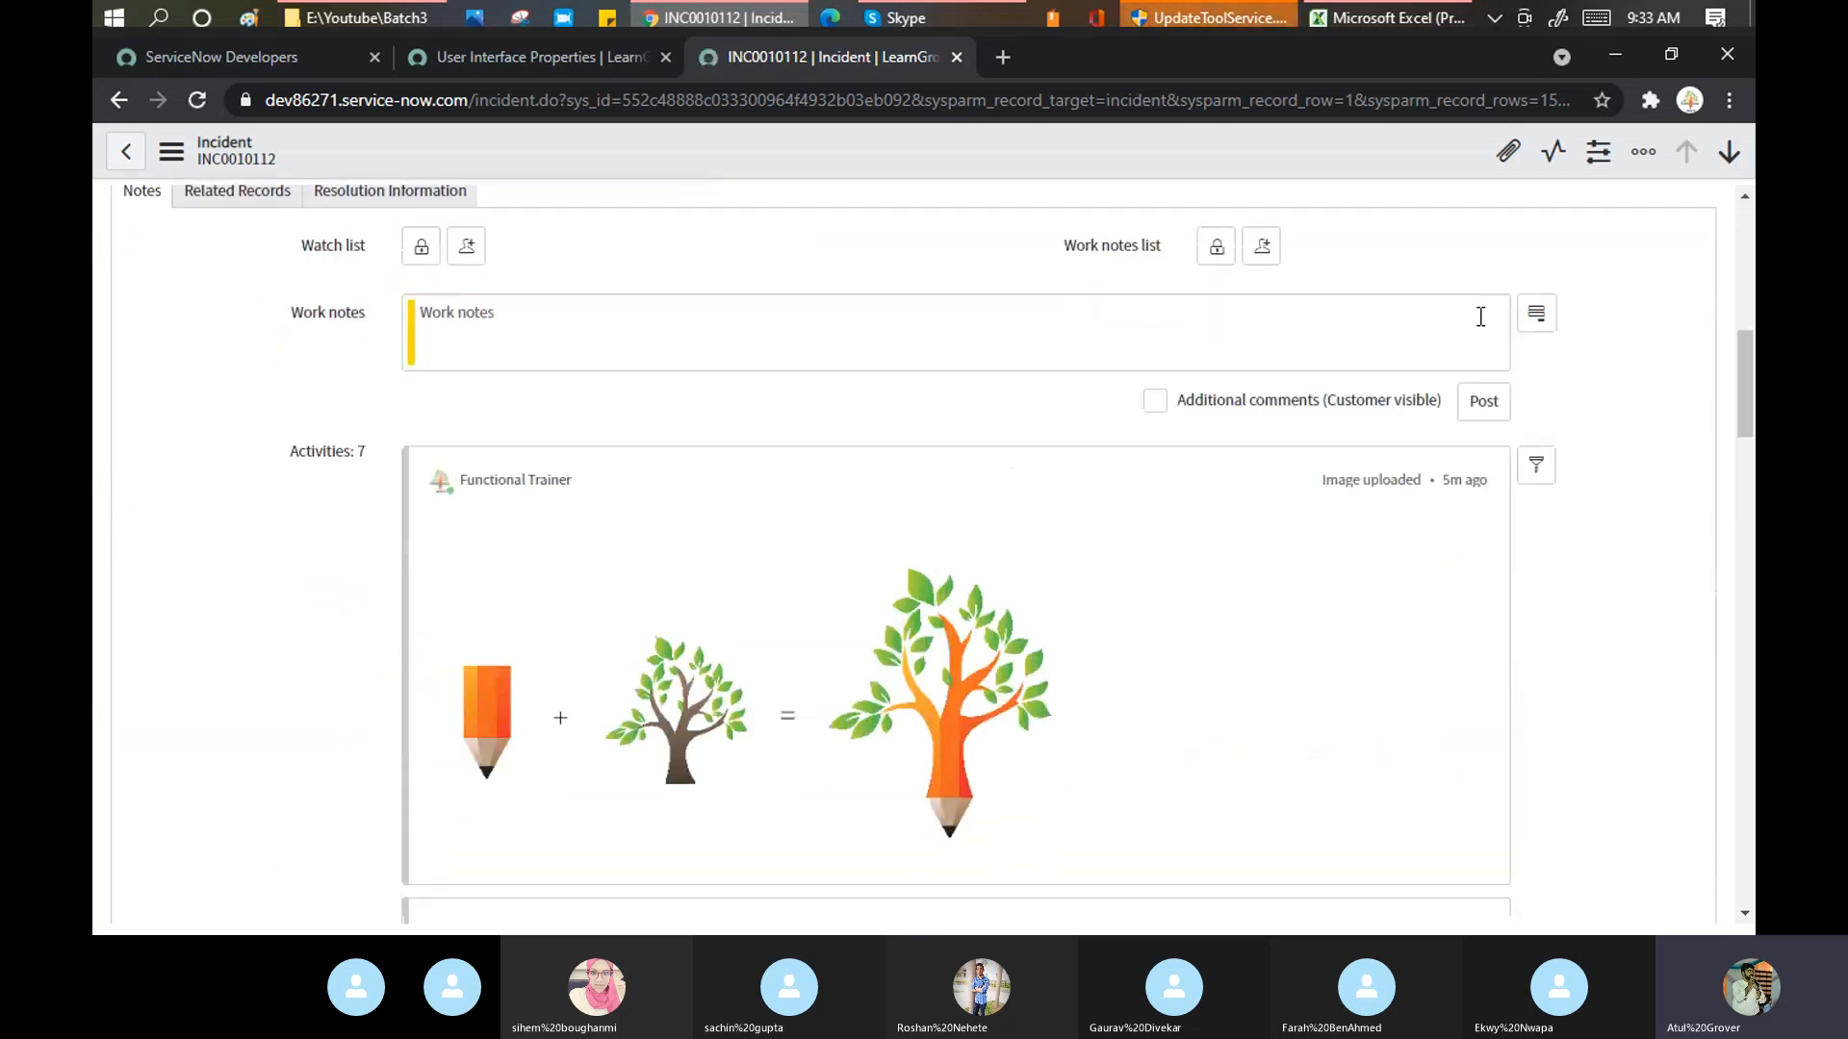
scroll(1534, 333, "down", 15)
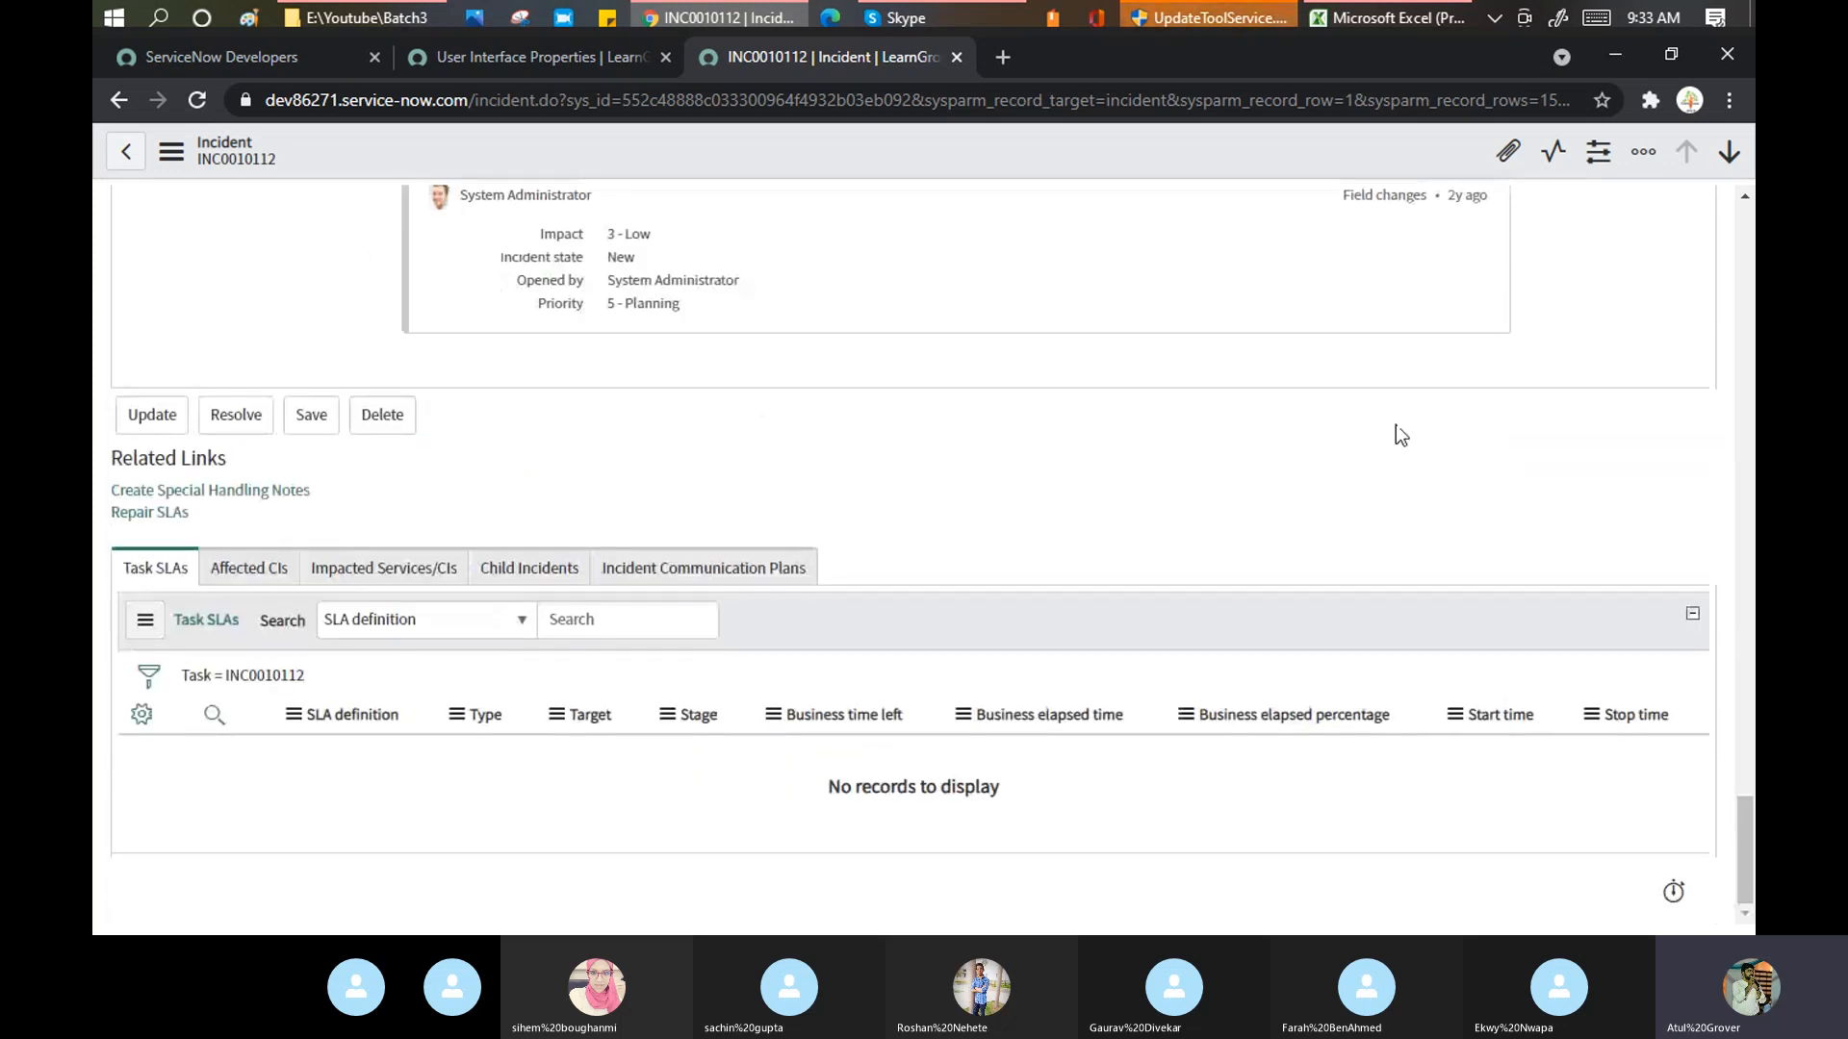
right_click(992, 144)
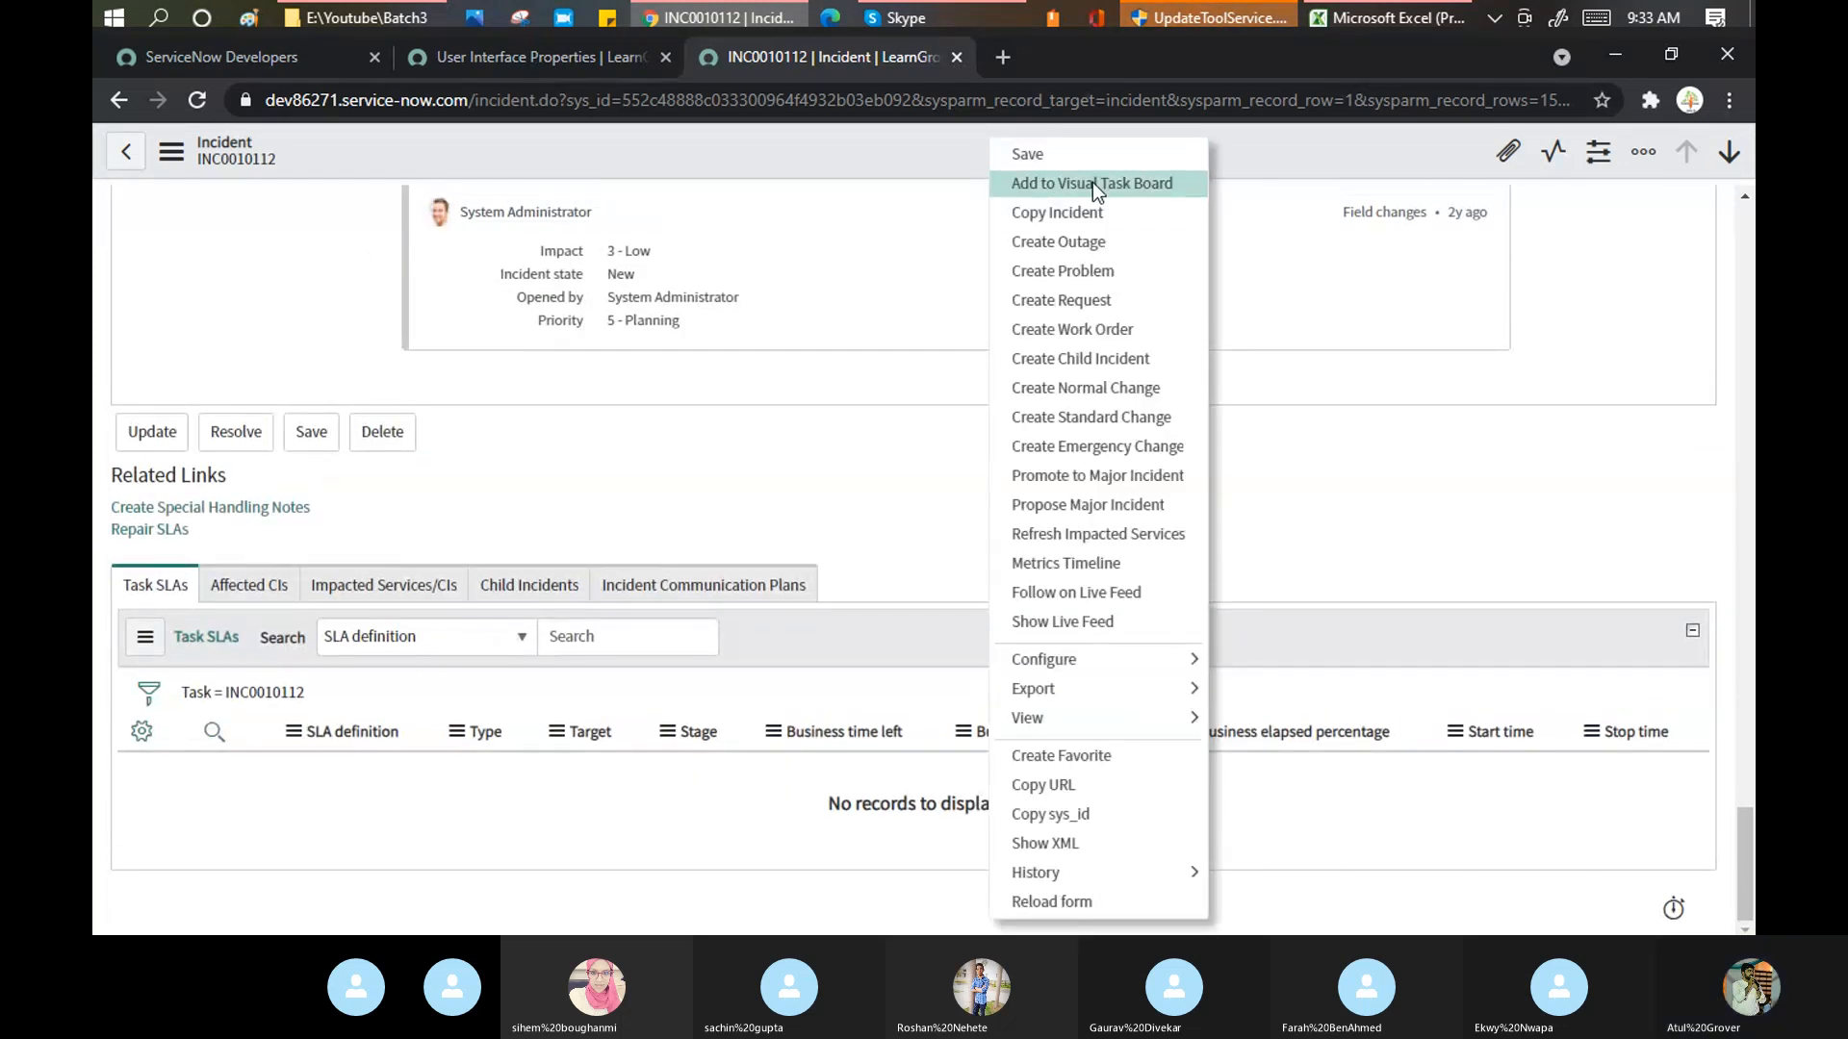
- Re-enable showing buttons at the end of the form and in the form header in the UI properties
left_click(562, 54)
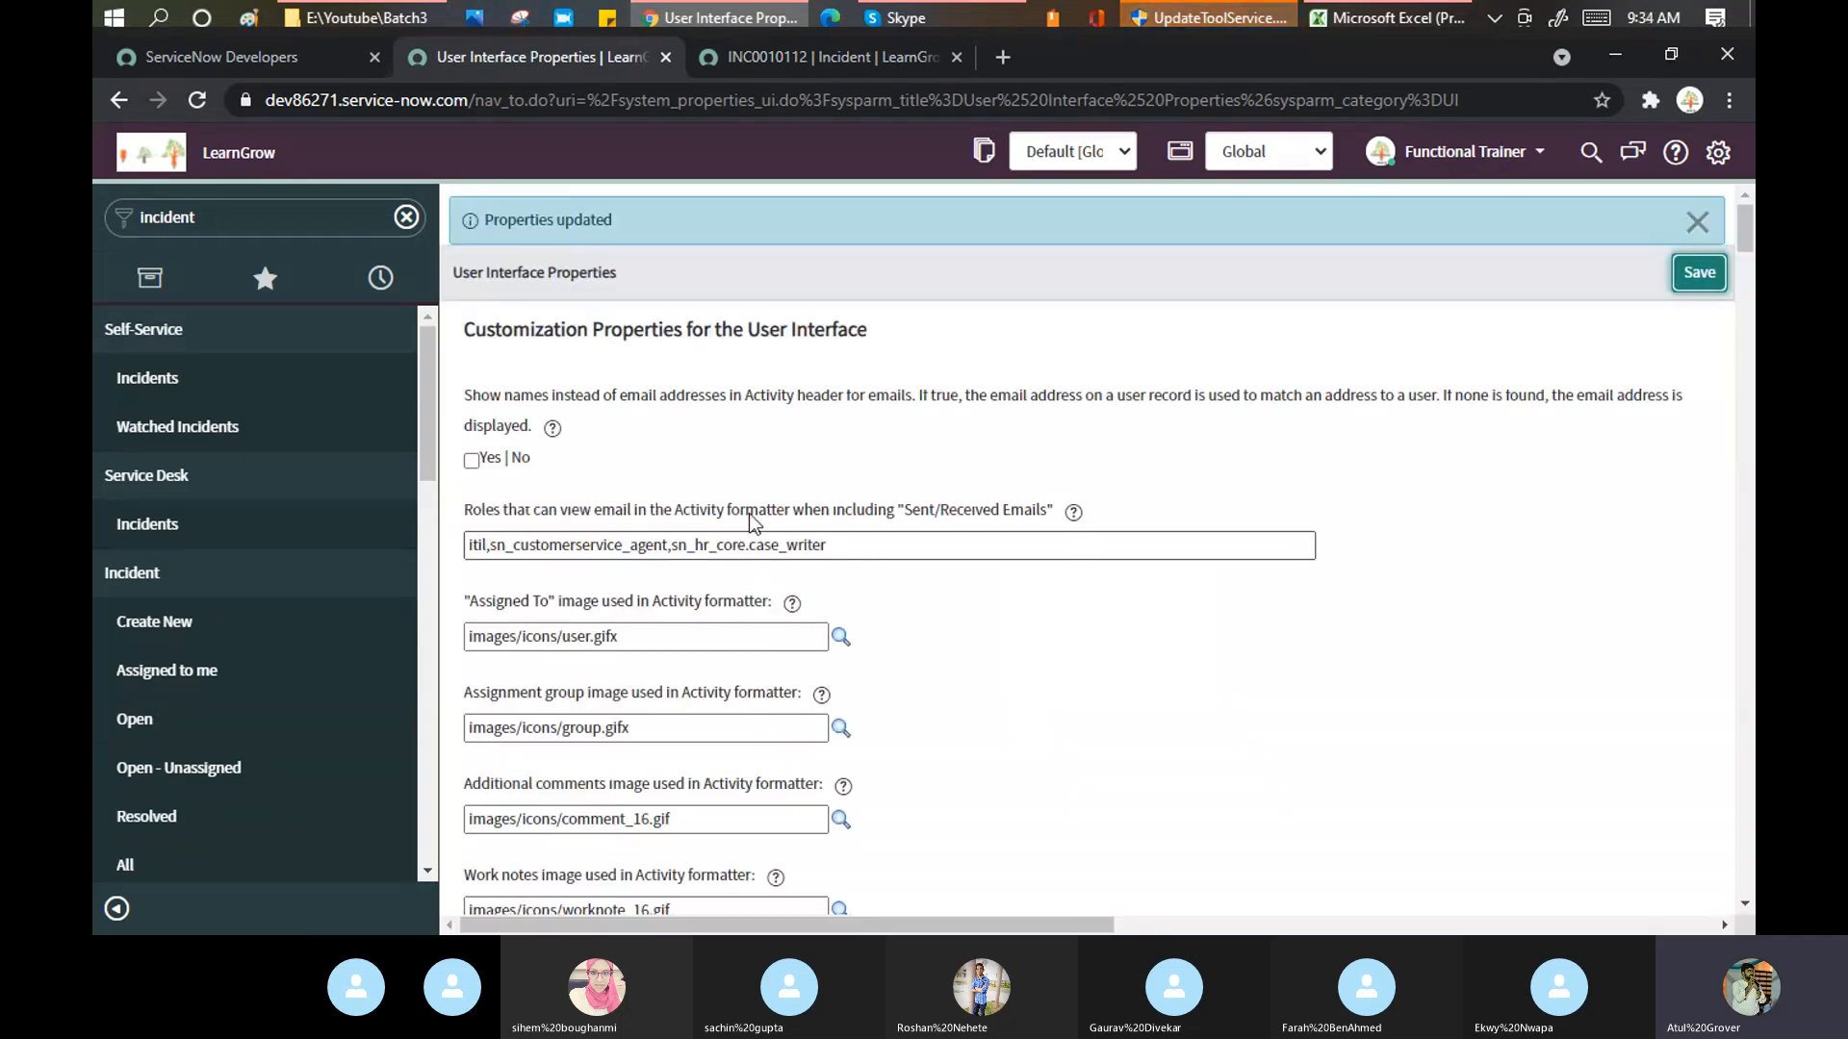
scroll(743, 520, "down", 3)
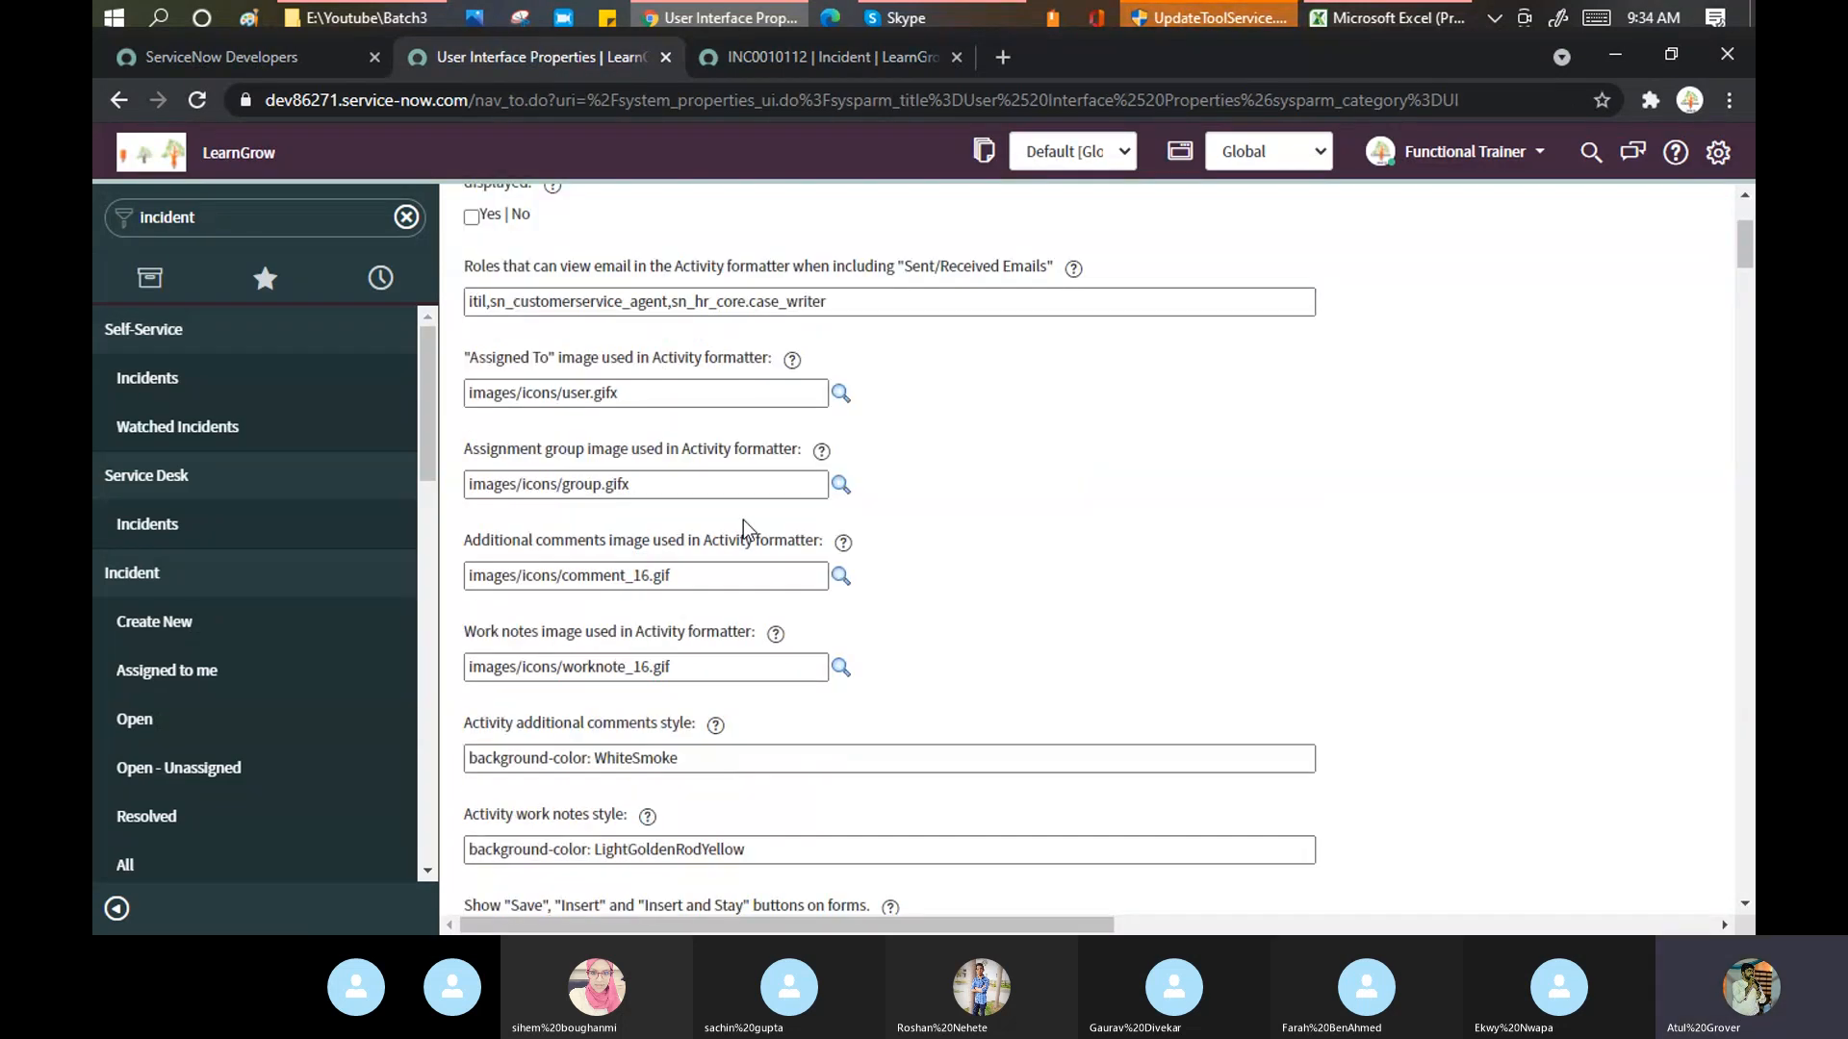
scroll(743, 527, "down", 12)
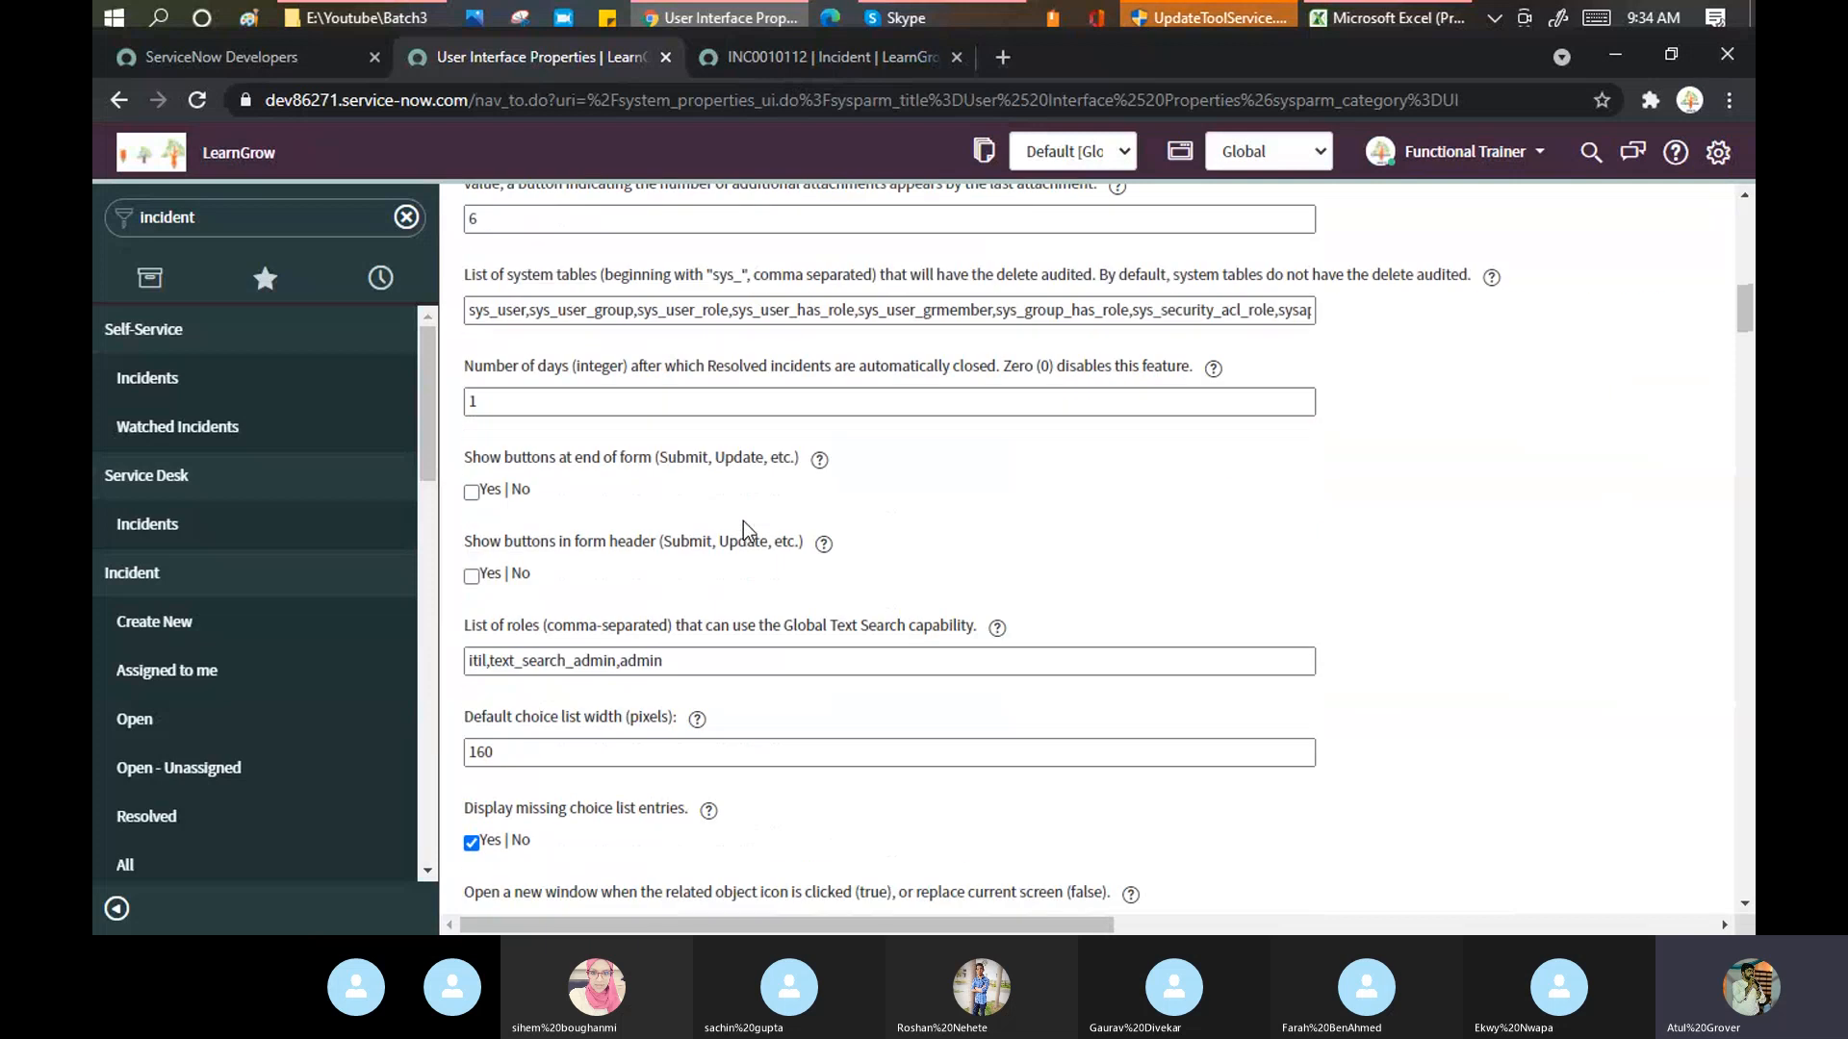
scroll(743, 528, "down", 1)
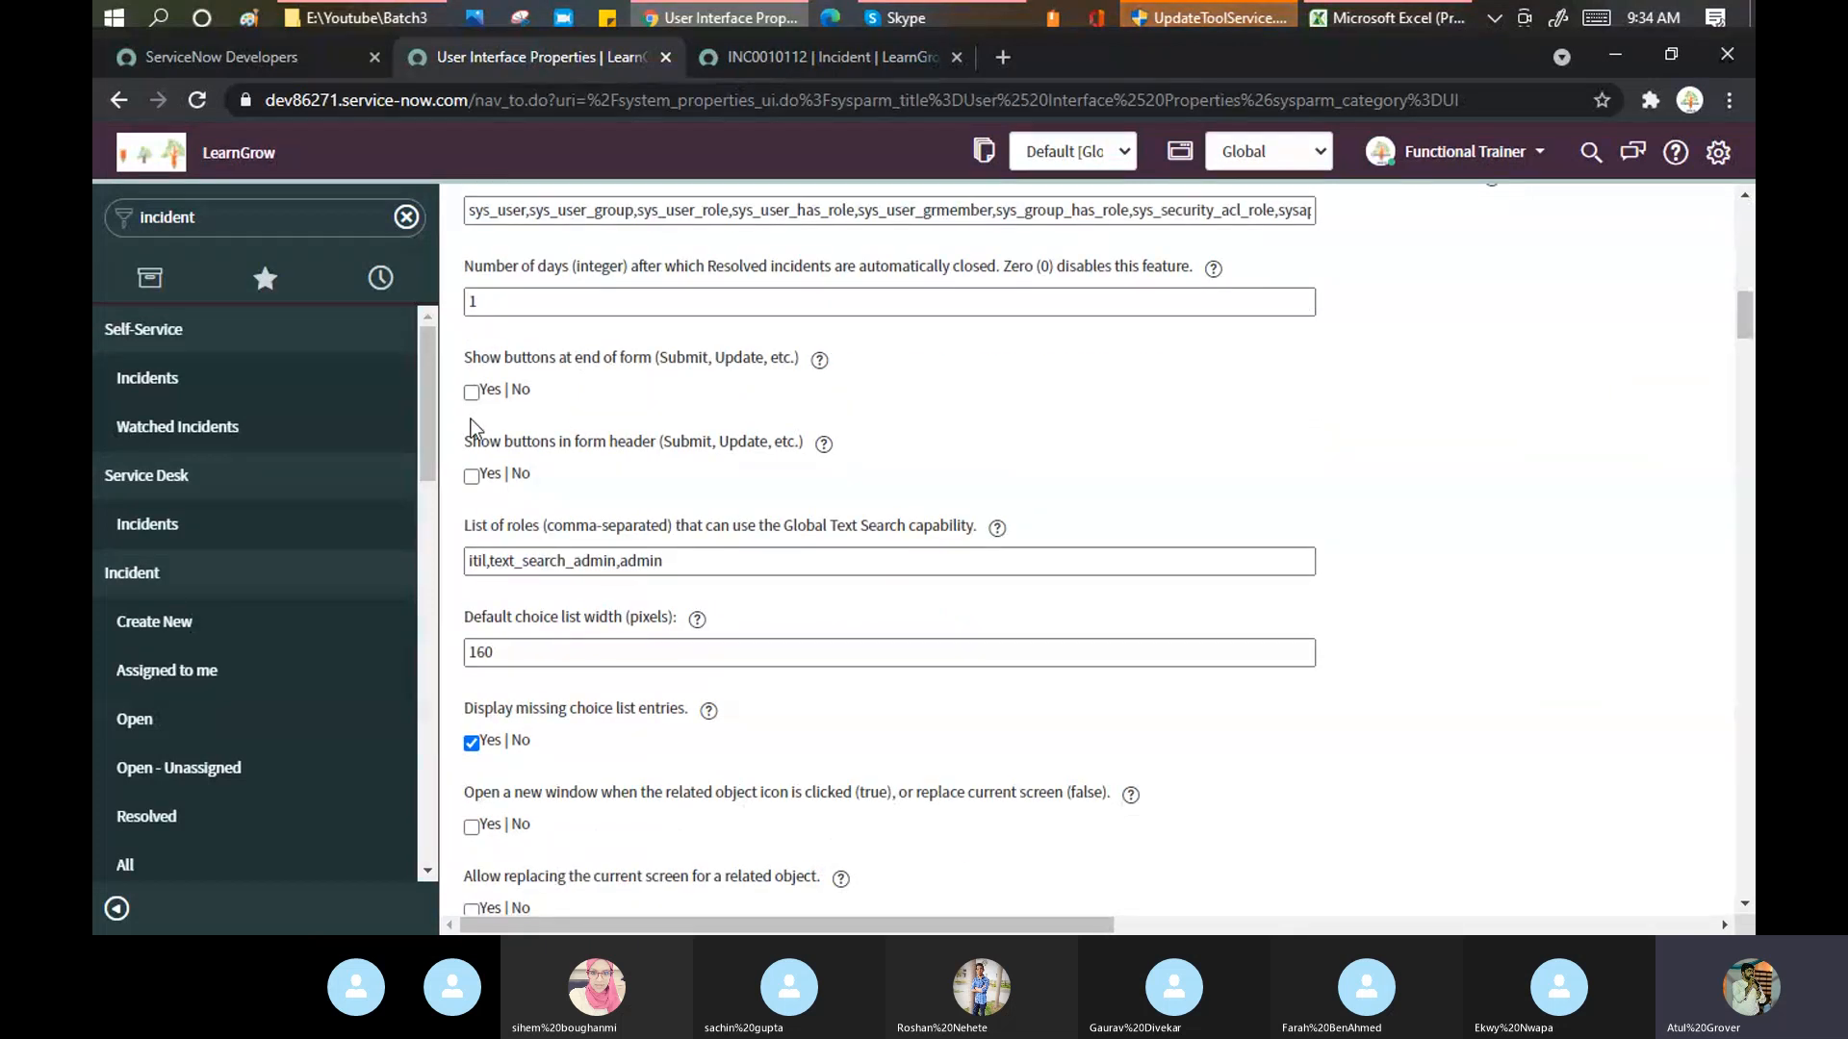
left_click(472, 392)
left_click(472, 476)
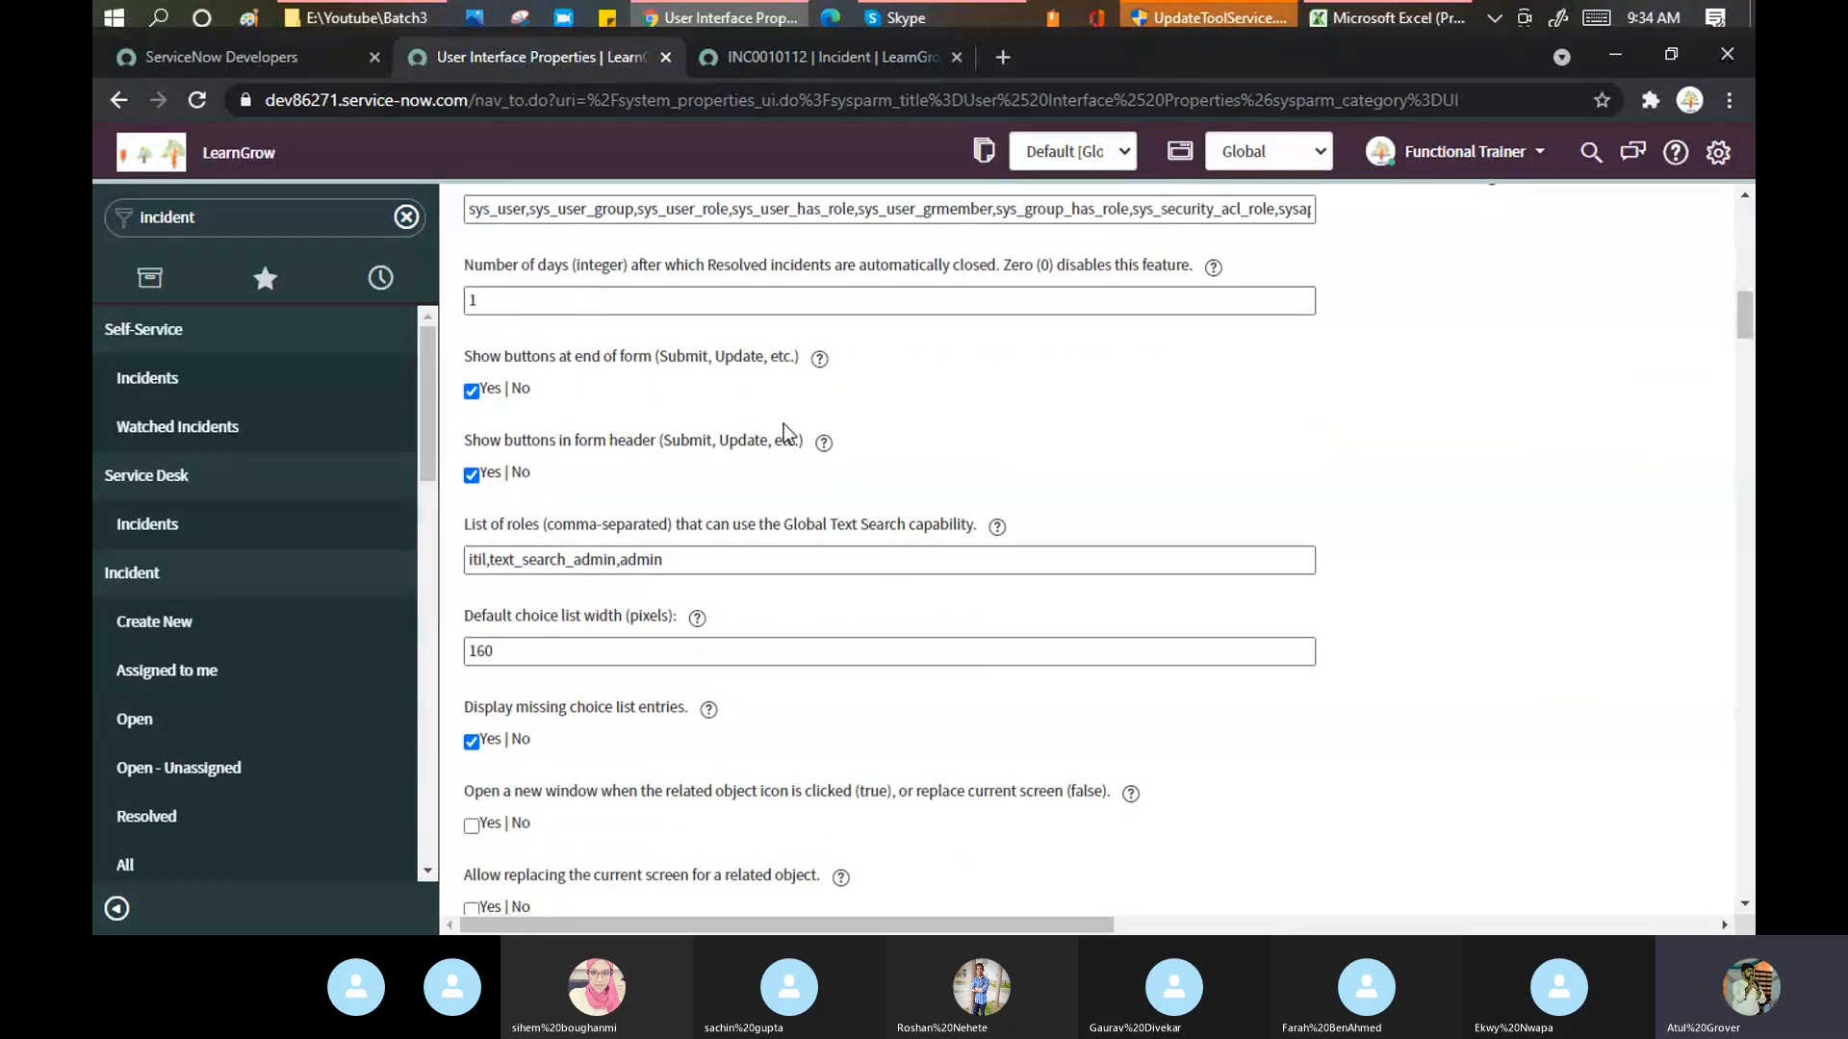
- Save the UI properties with the form buttons re-enabled and reload incident INC0010112
scroll(788, 433, "down", 4)
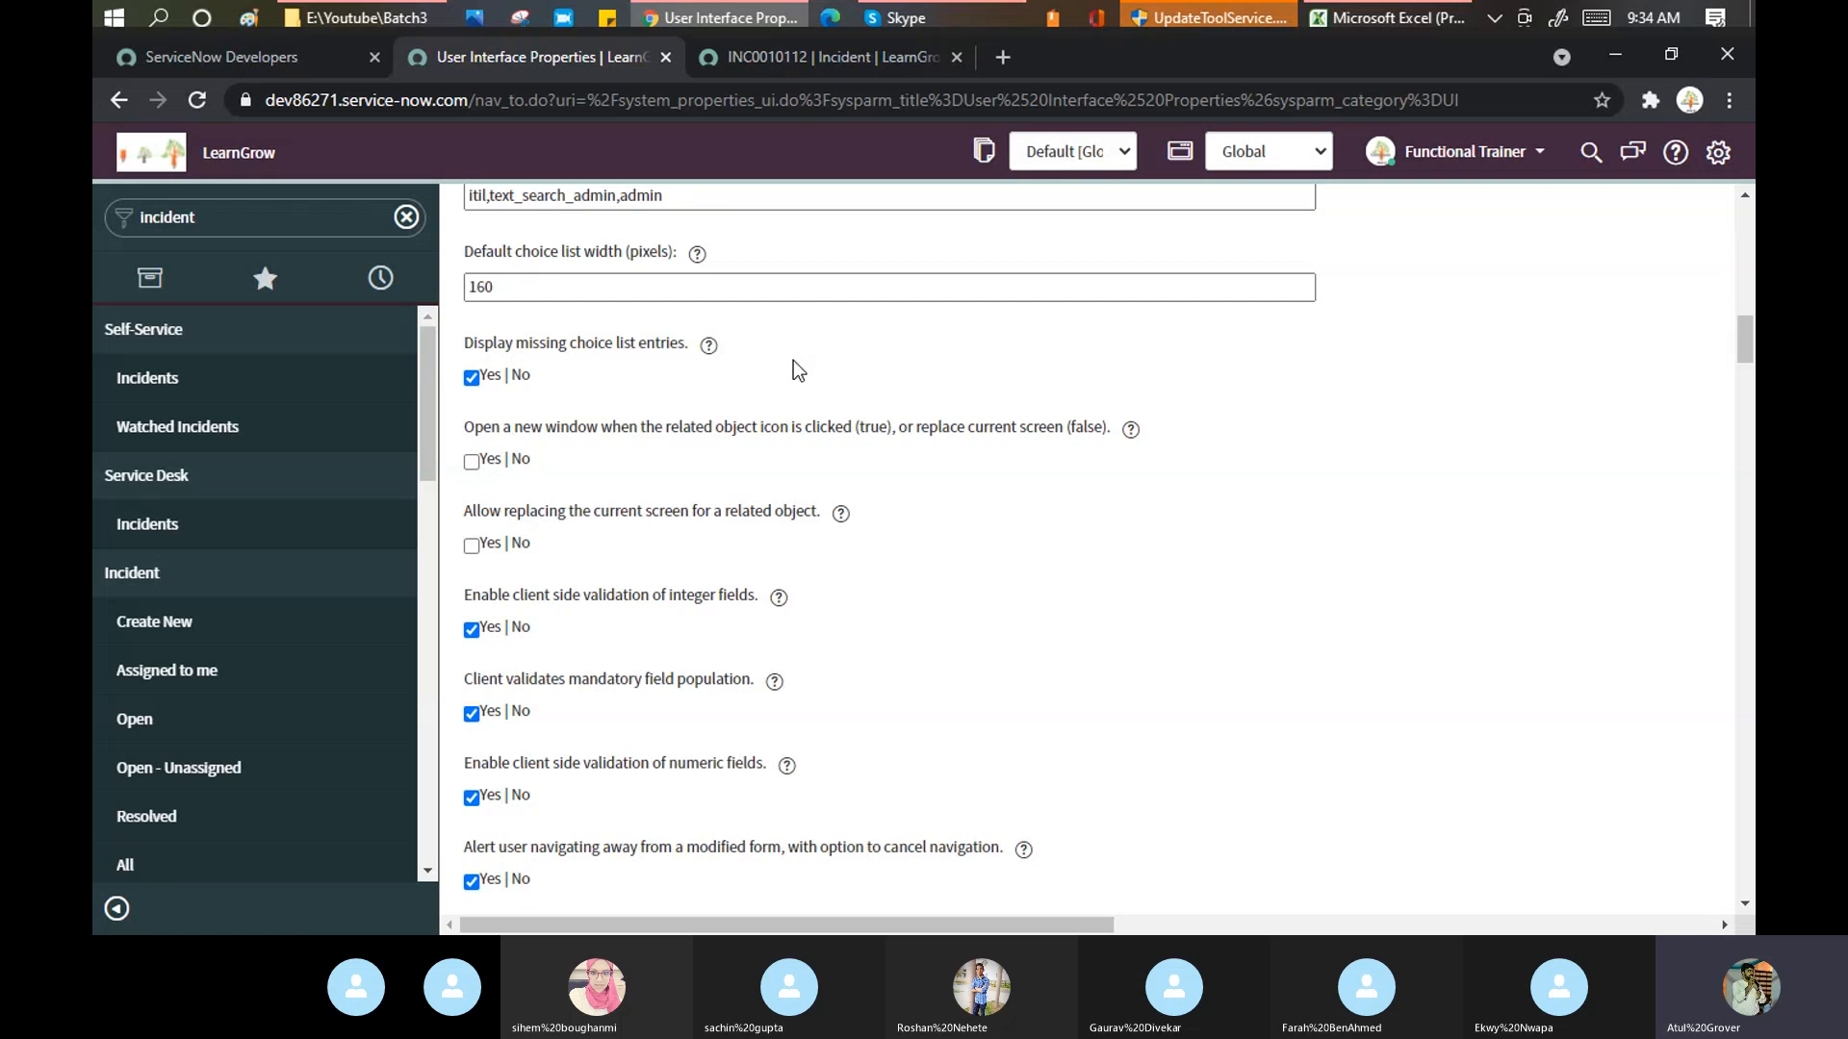
scroll(797, 368, "down", 2)
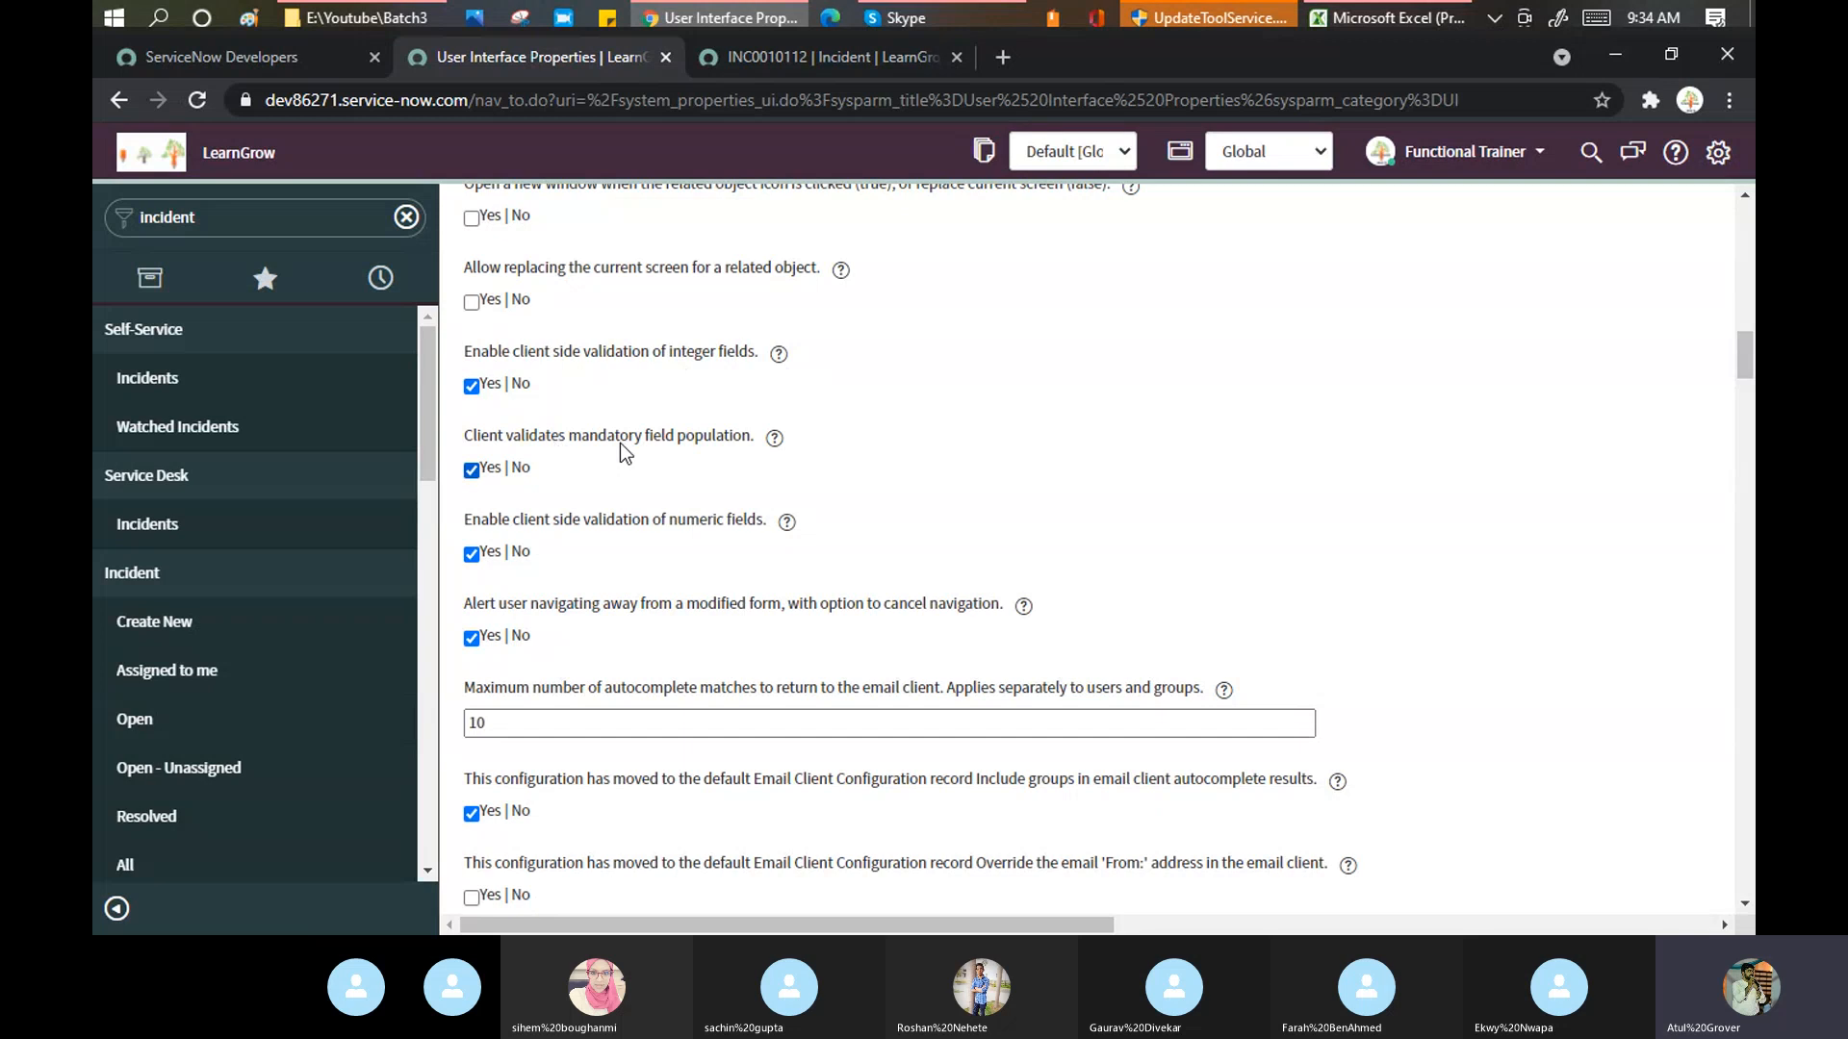
scroll(967, 361, "down", 3)
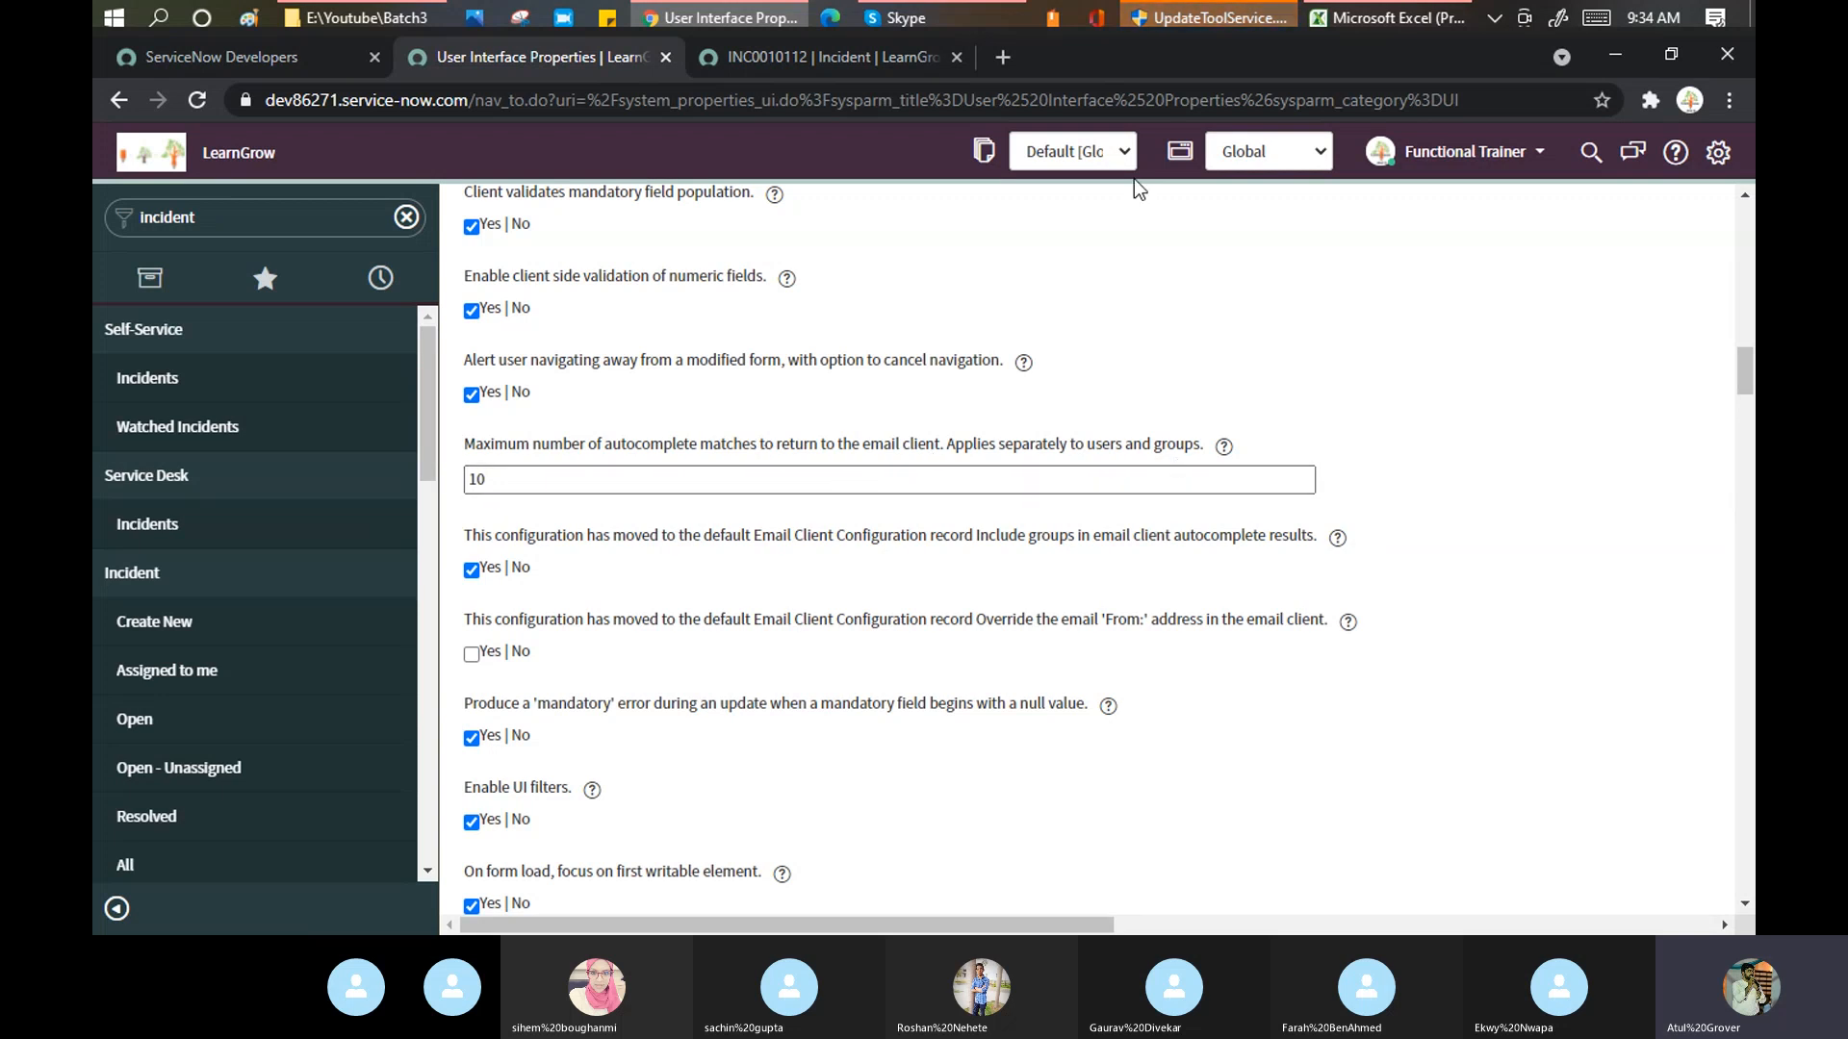
left_click(838, 54)
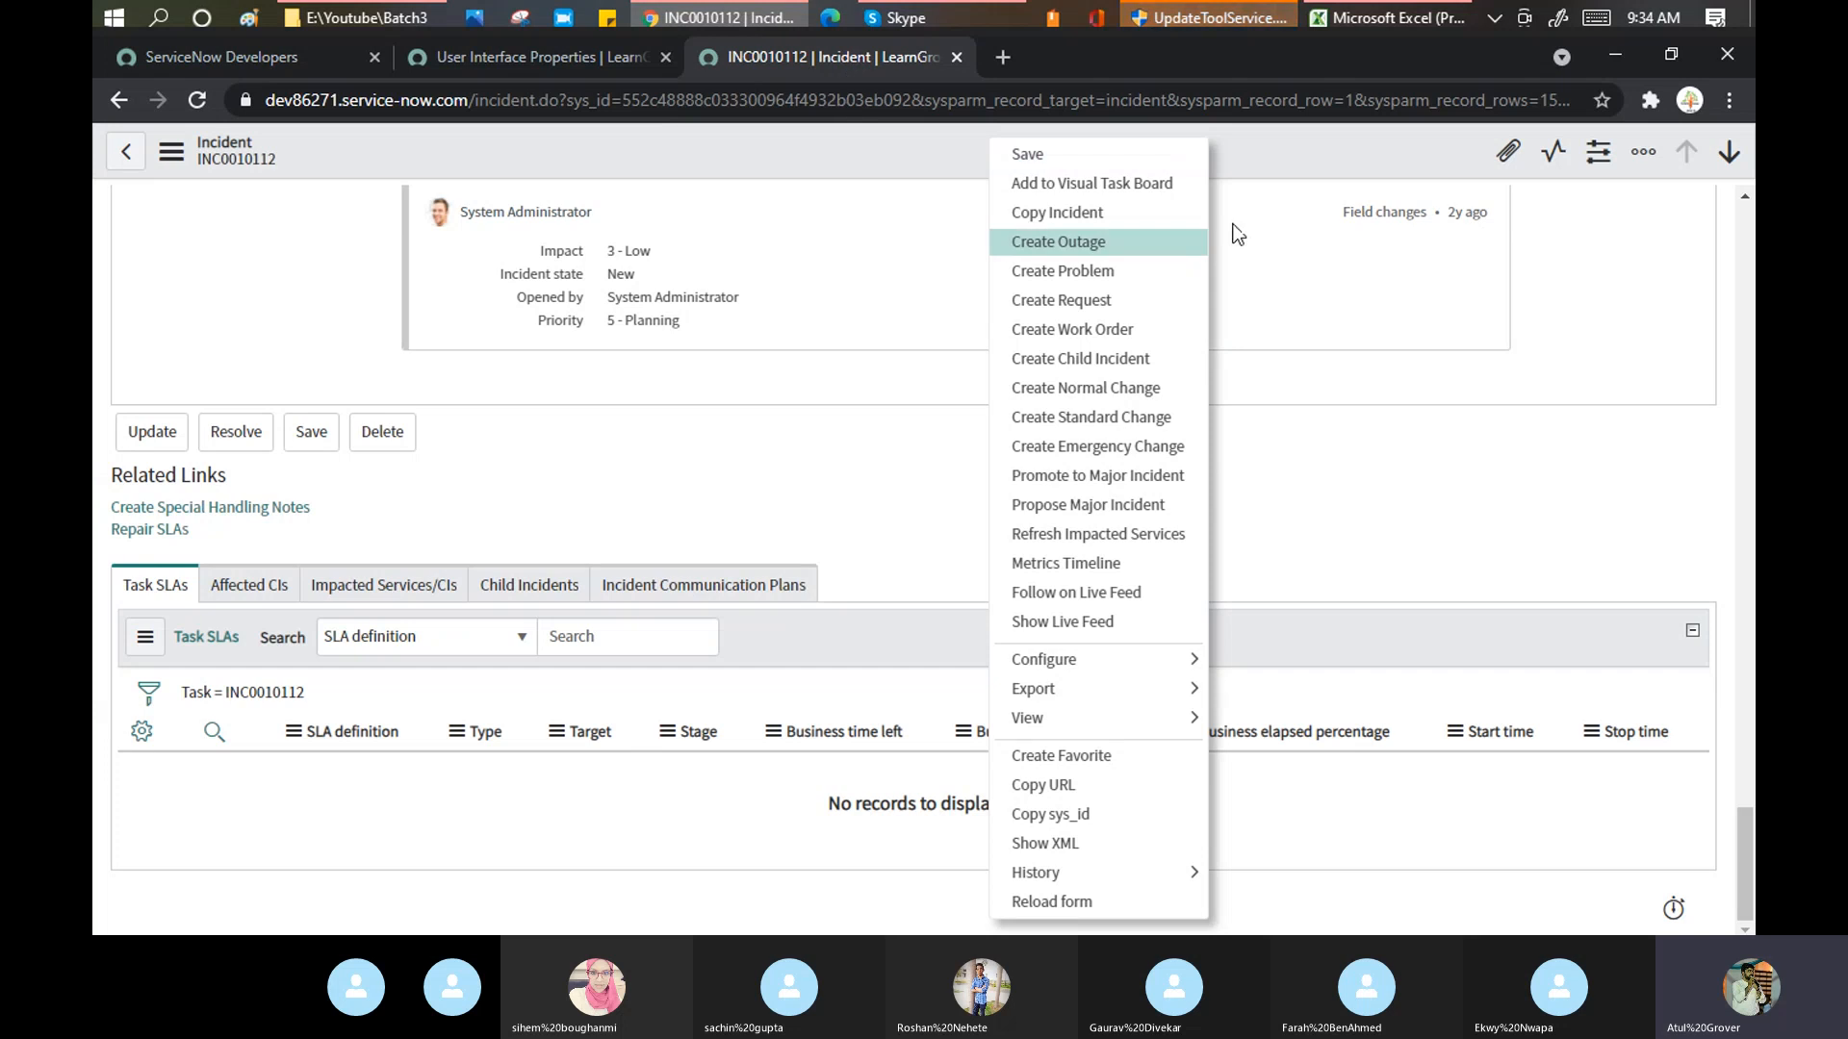
left_click(199, 96)
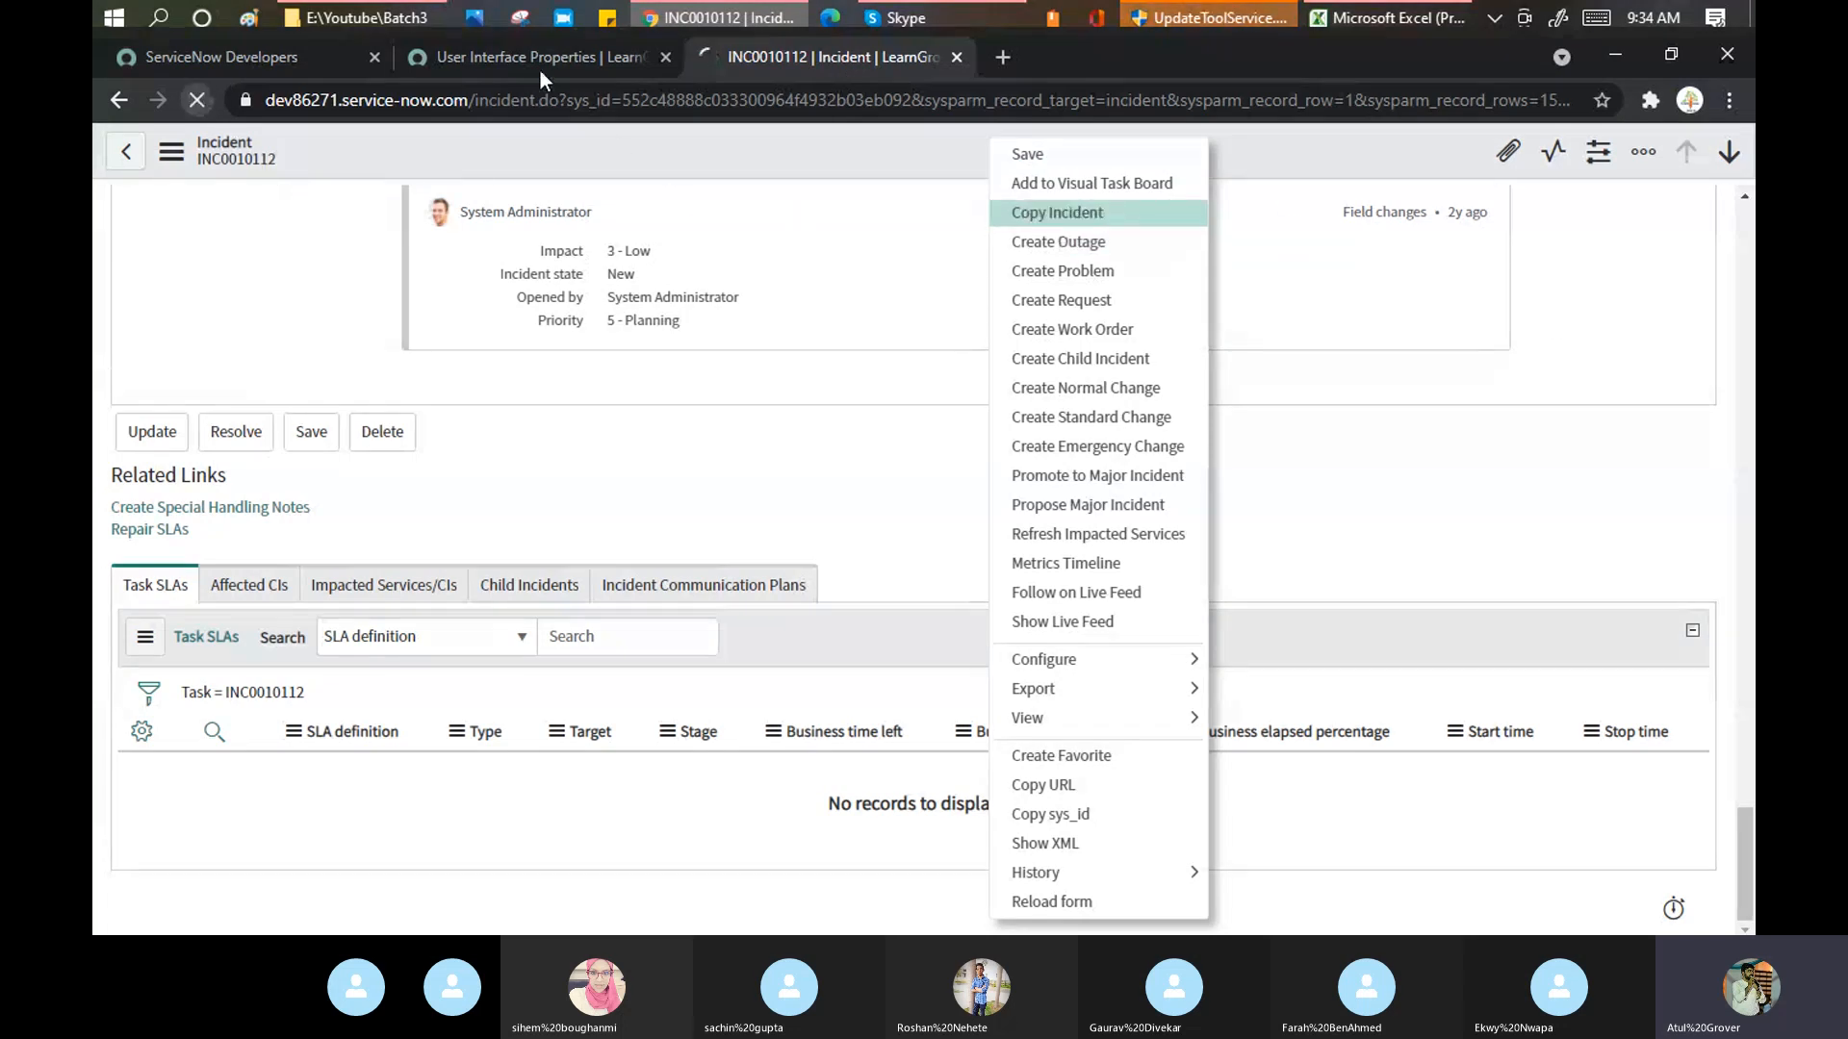
left_click(537, 56)
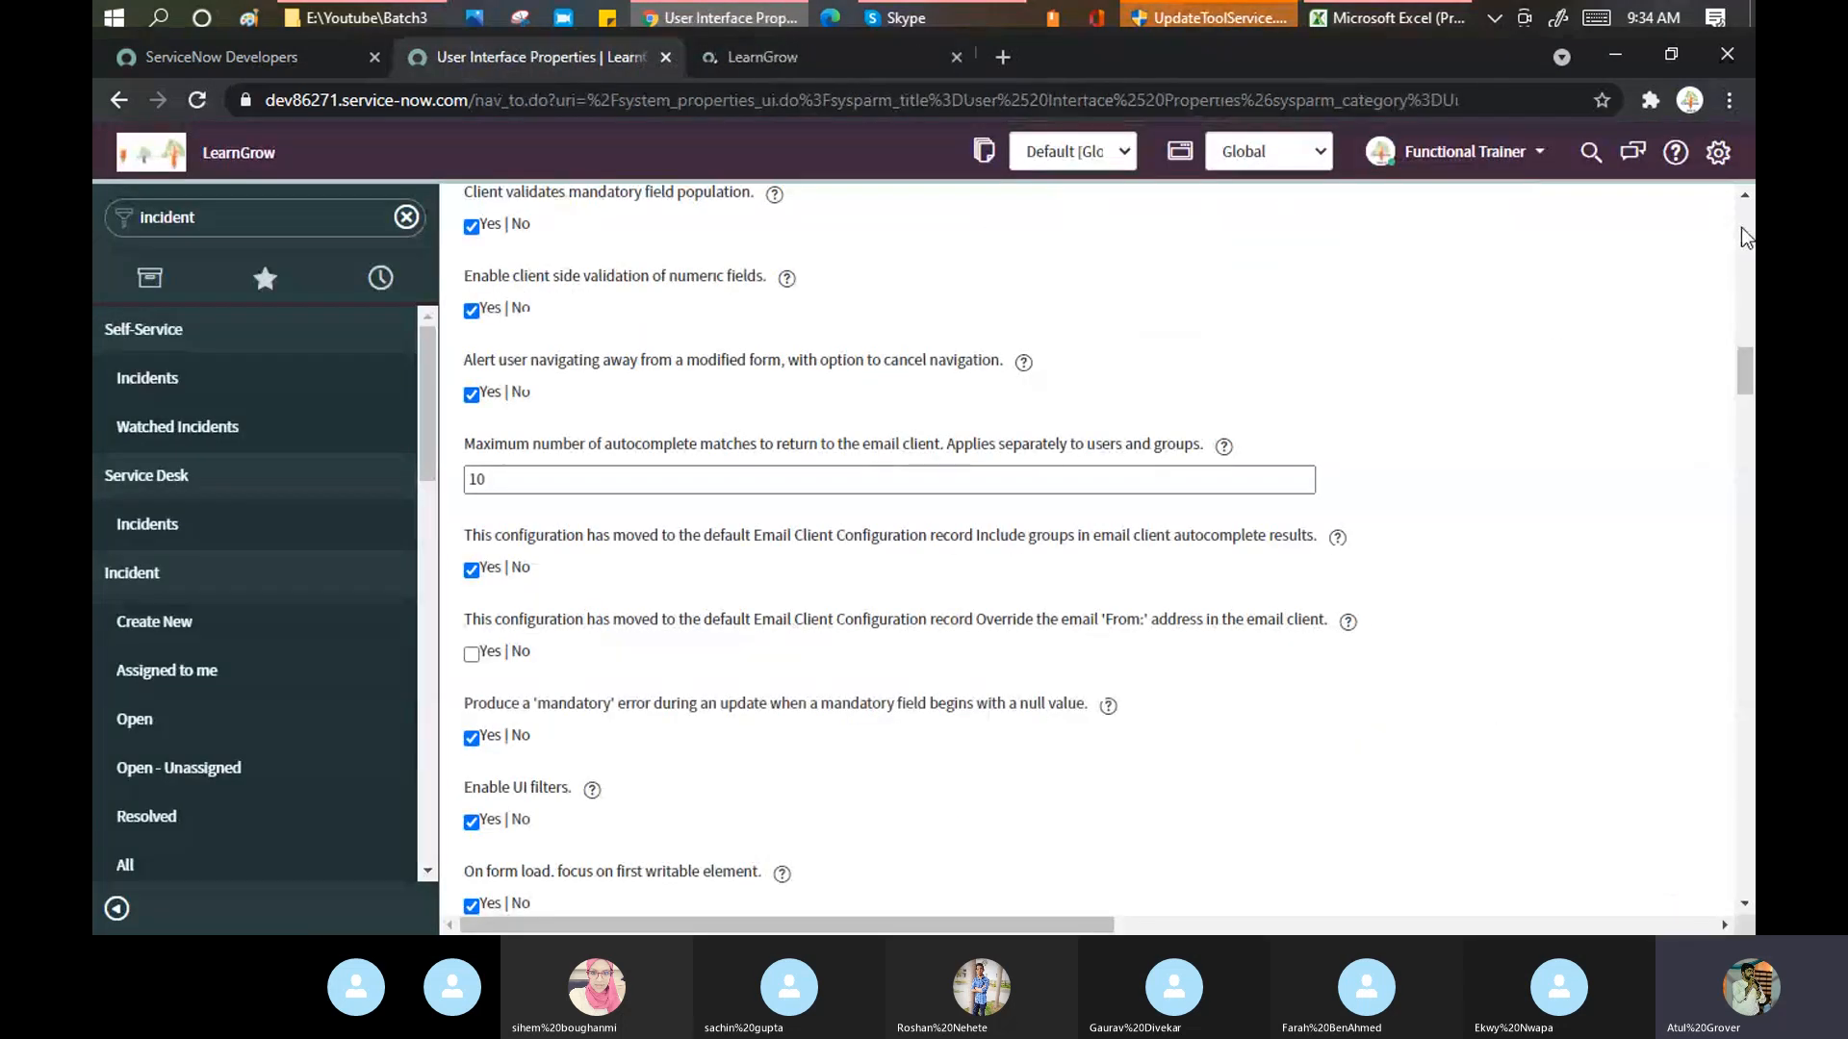
left_click_drag(1746, 364, 1746, 227)
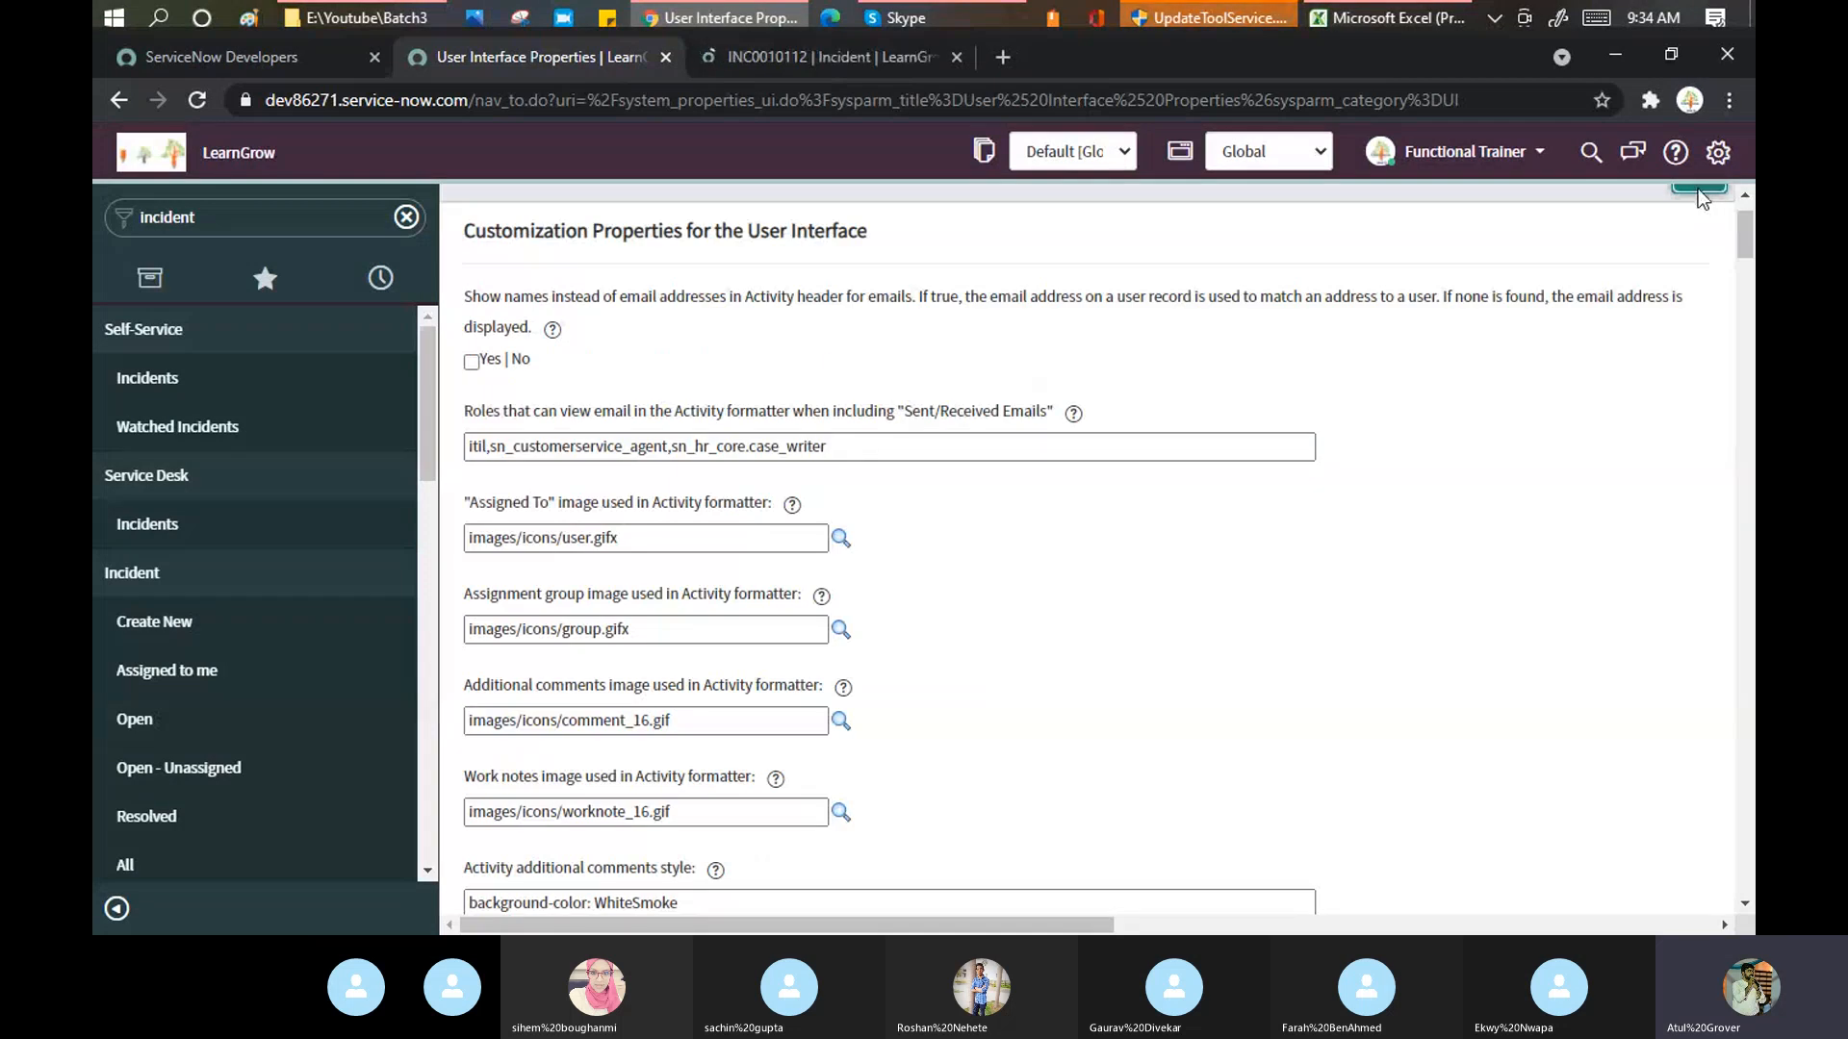
left_click(824, 57)
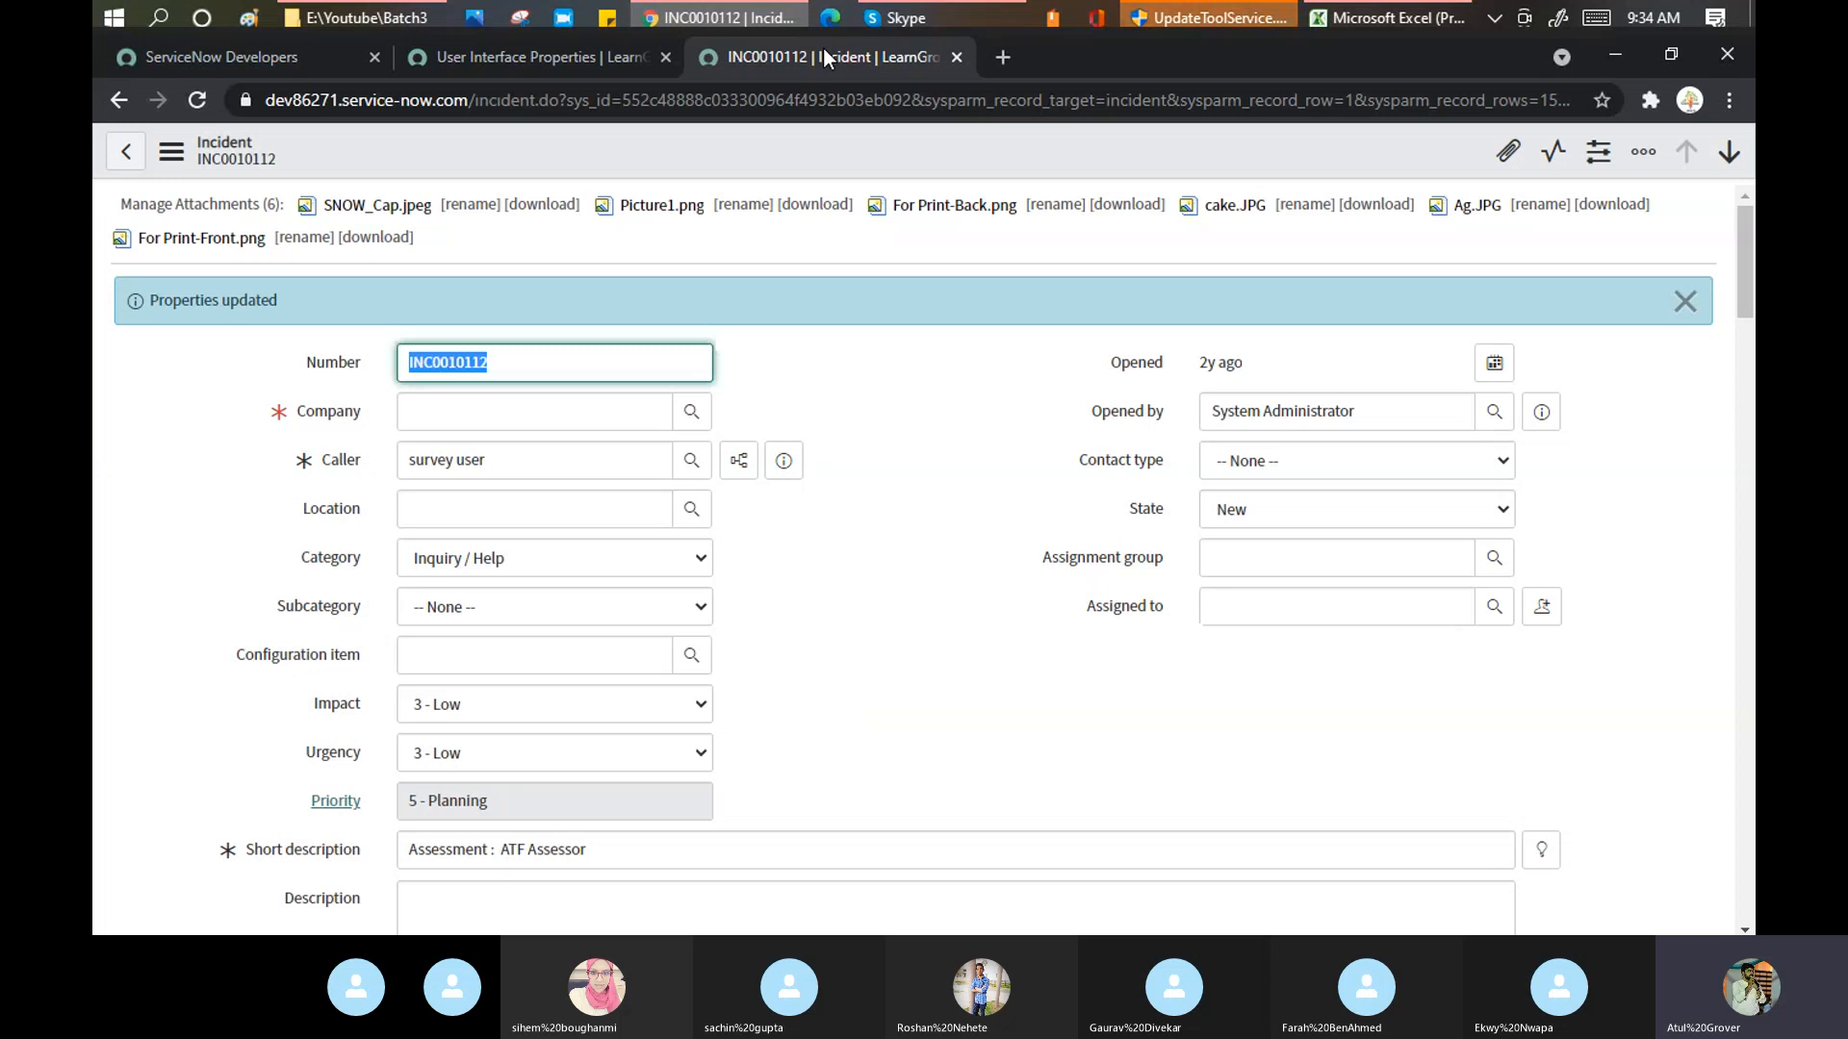
left_click(198, 100)
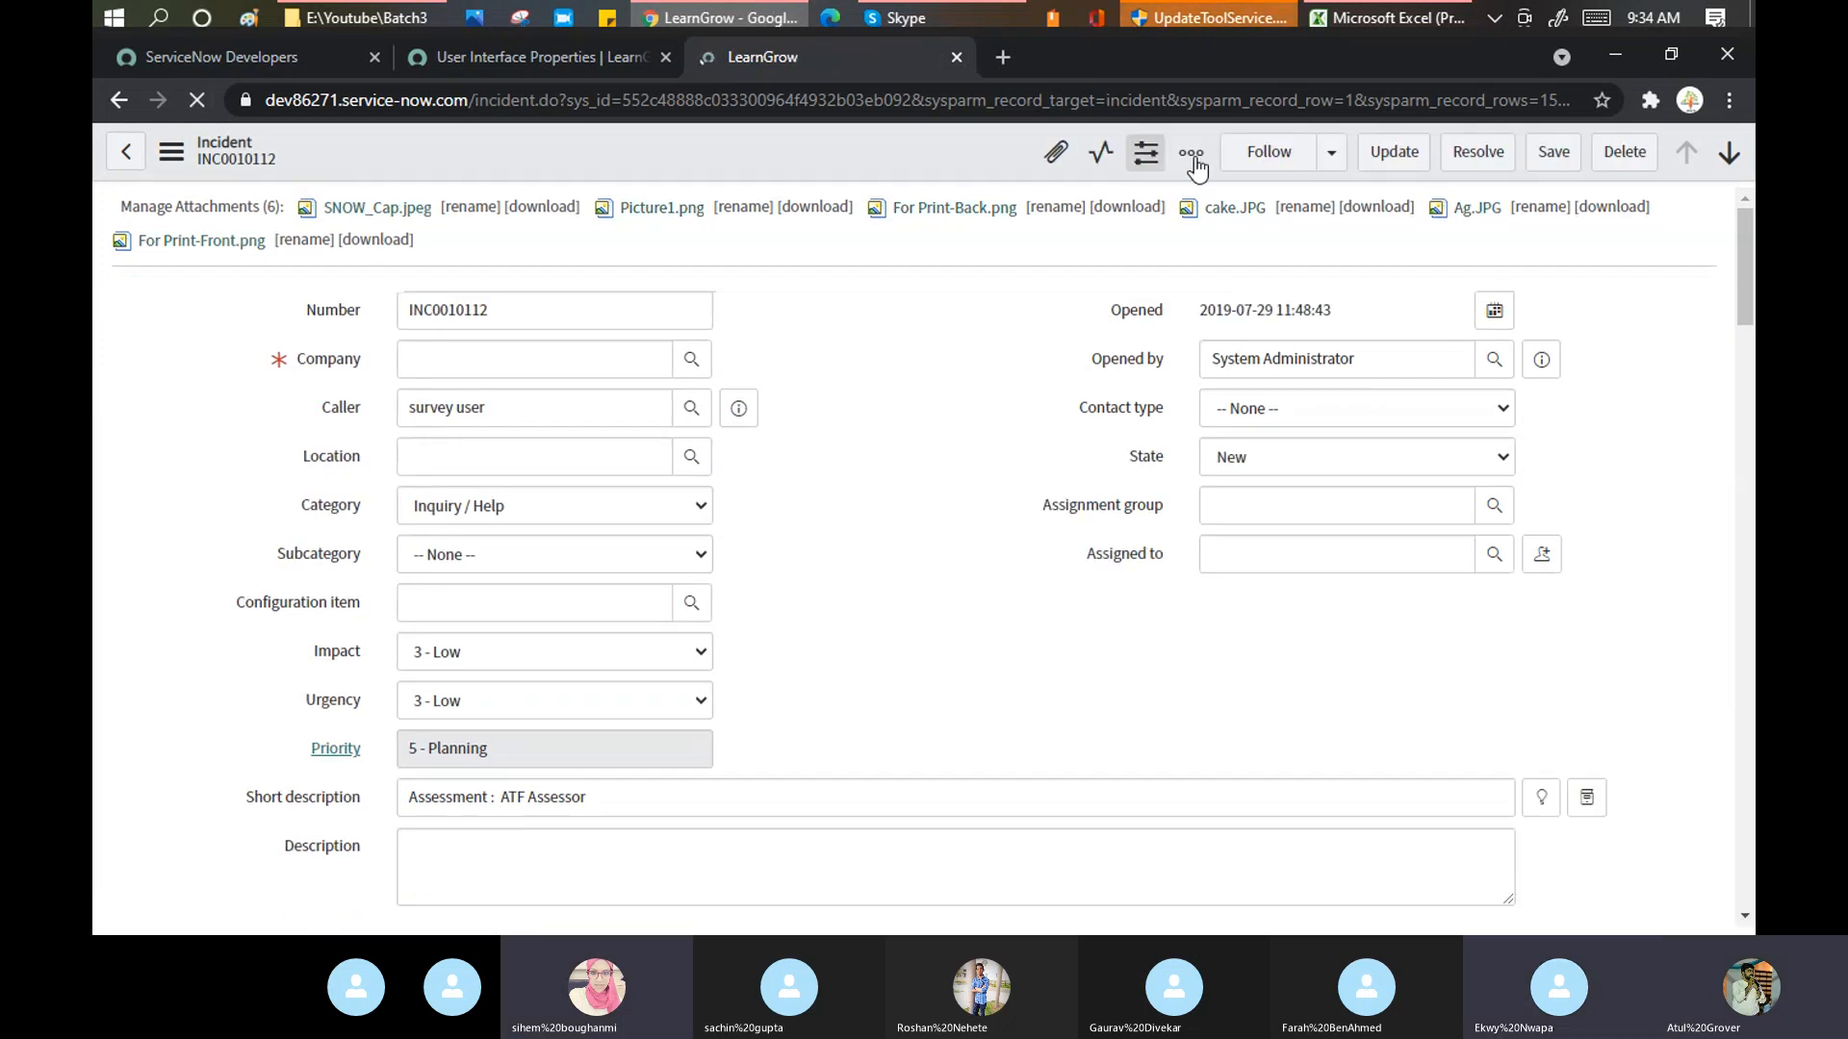
- Open the email client from incident INC0010112, look up recipients starting with "a" in the To field, and close the draft
left_click(1193, 155)
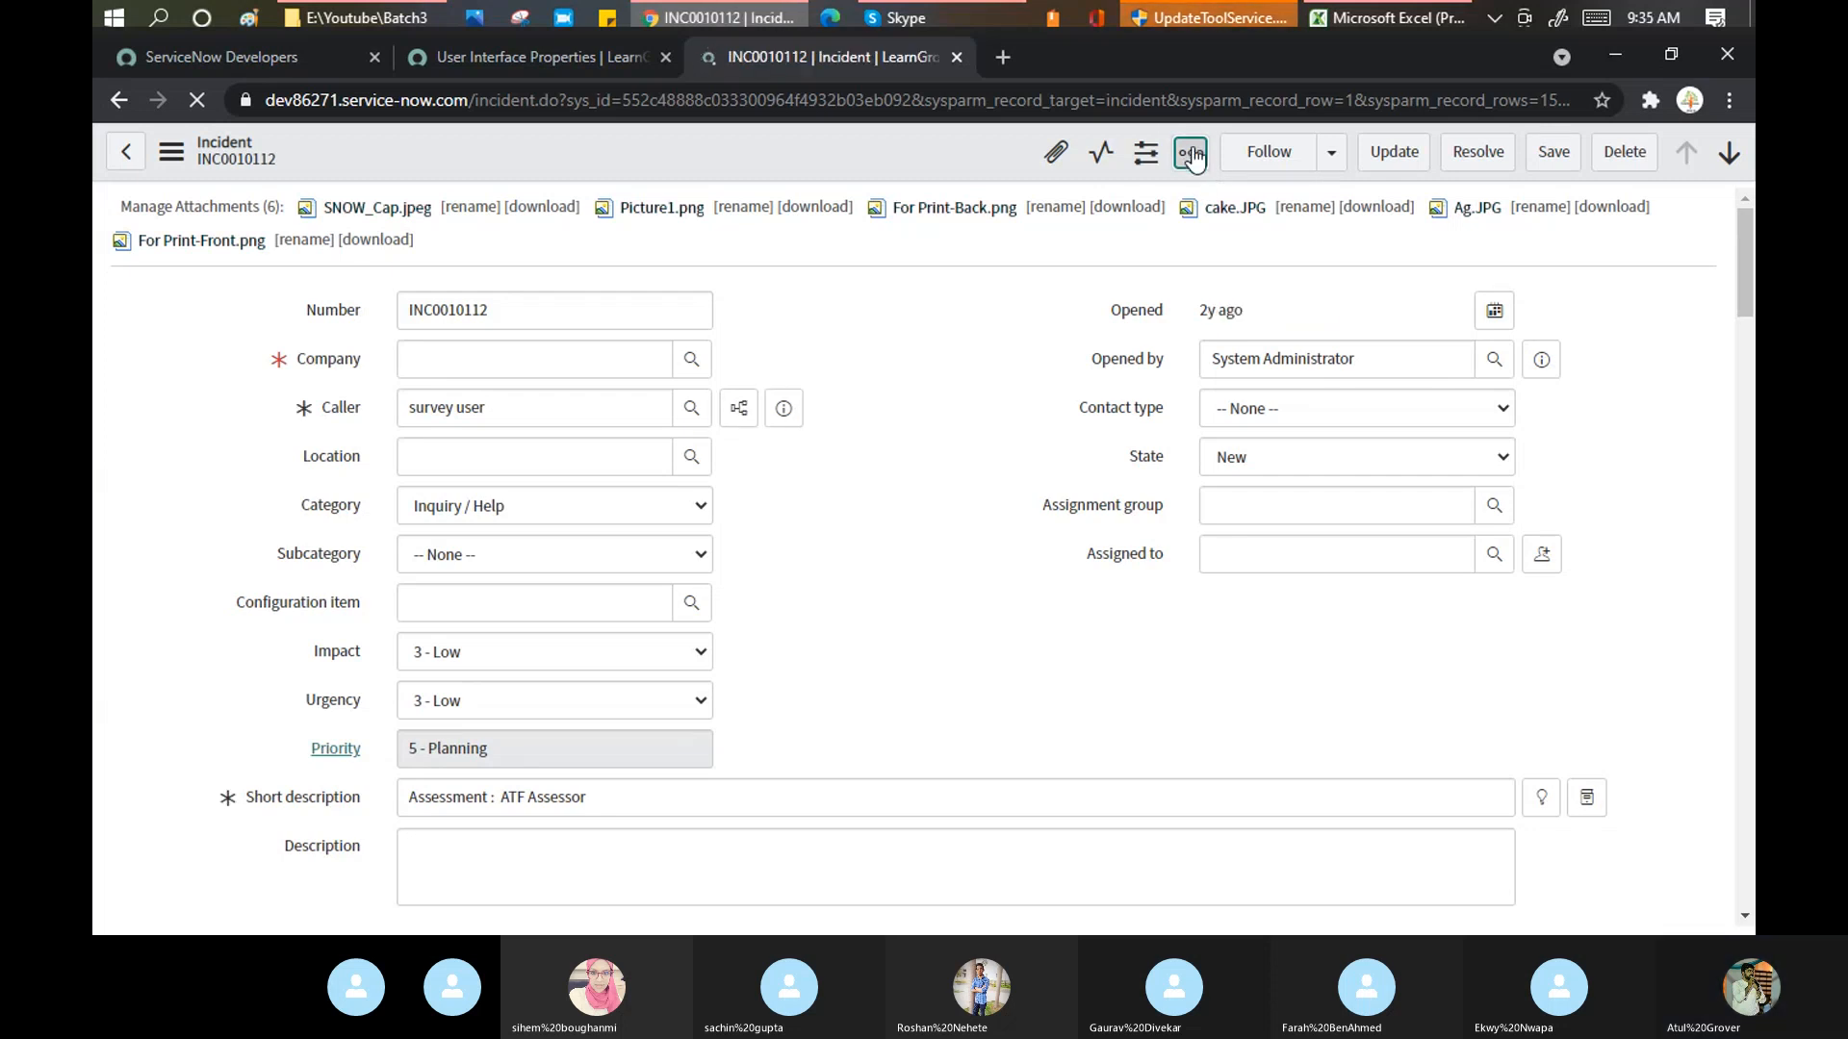
left_click(1193, 156)
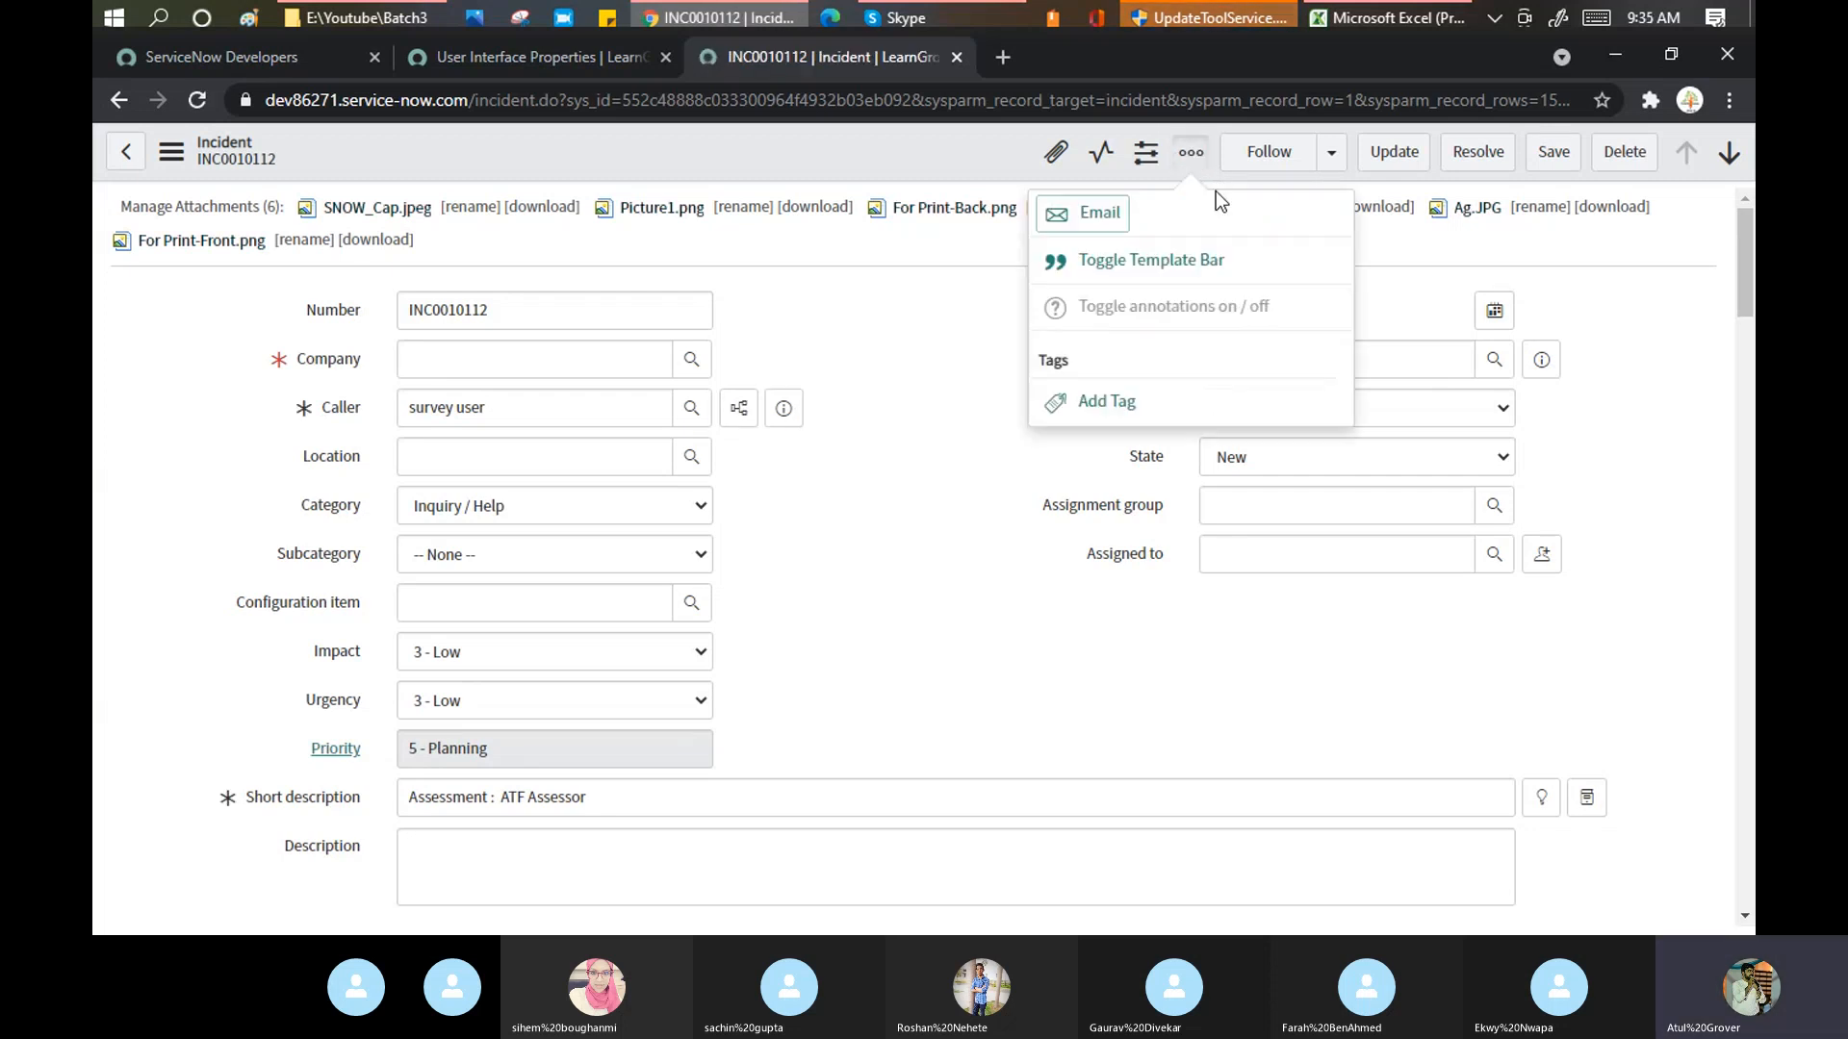
left_click(1099, 216)
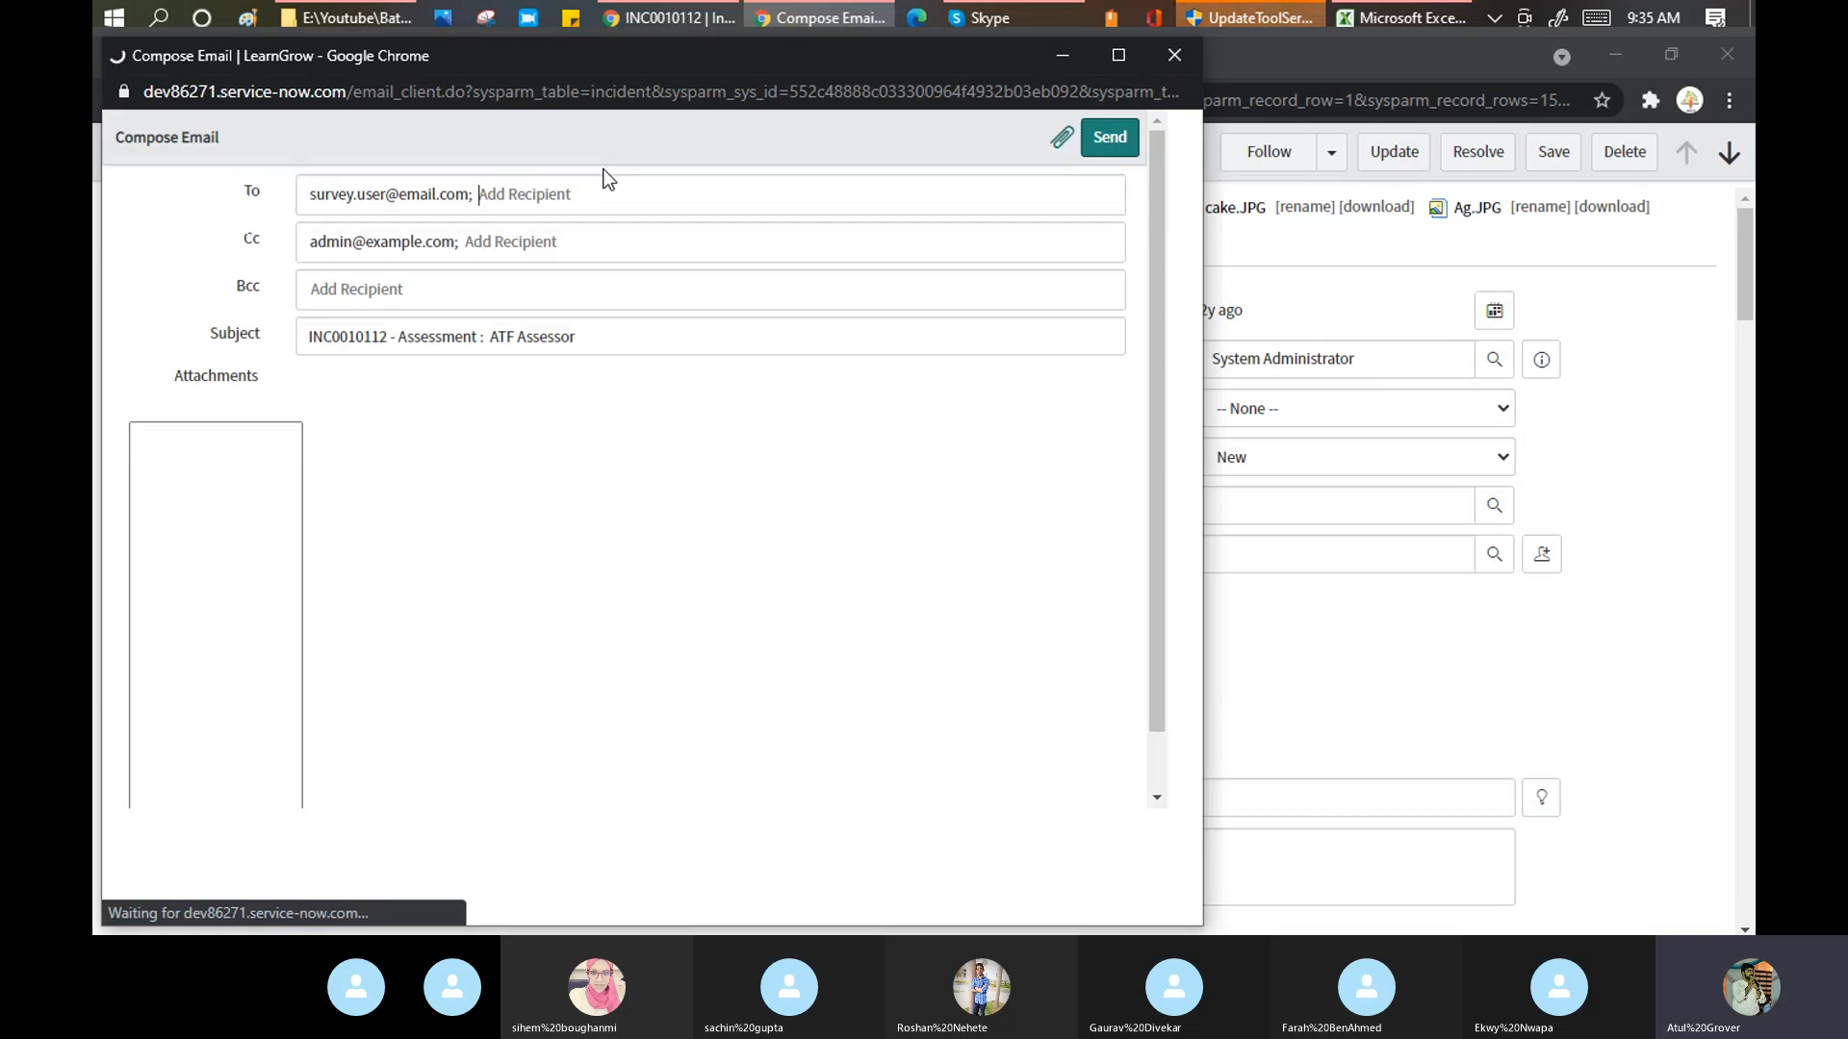
type("a")
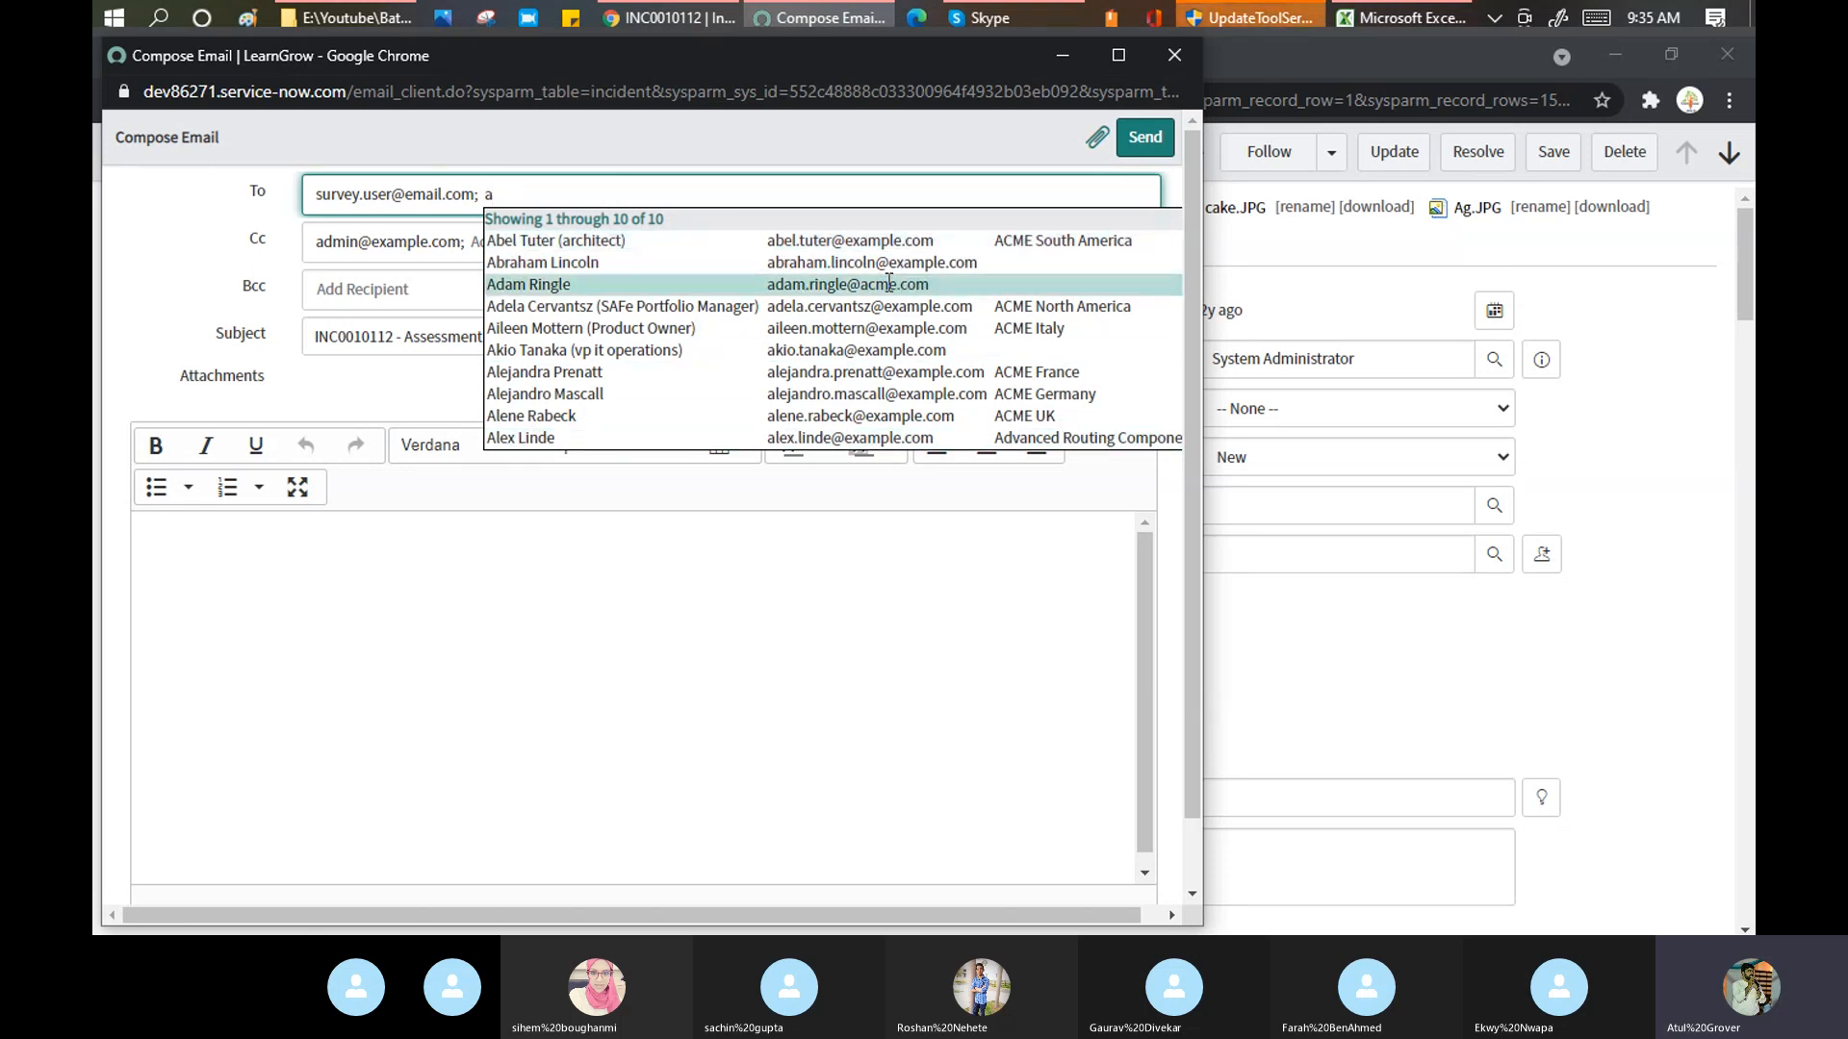
left_click(1161, 54)
- Set the maximum number of autocomplete matches returned to the email client to 30 and save the UI properties
left_click(575, 60)
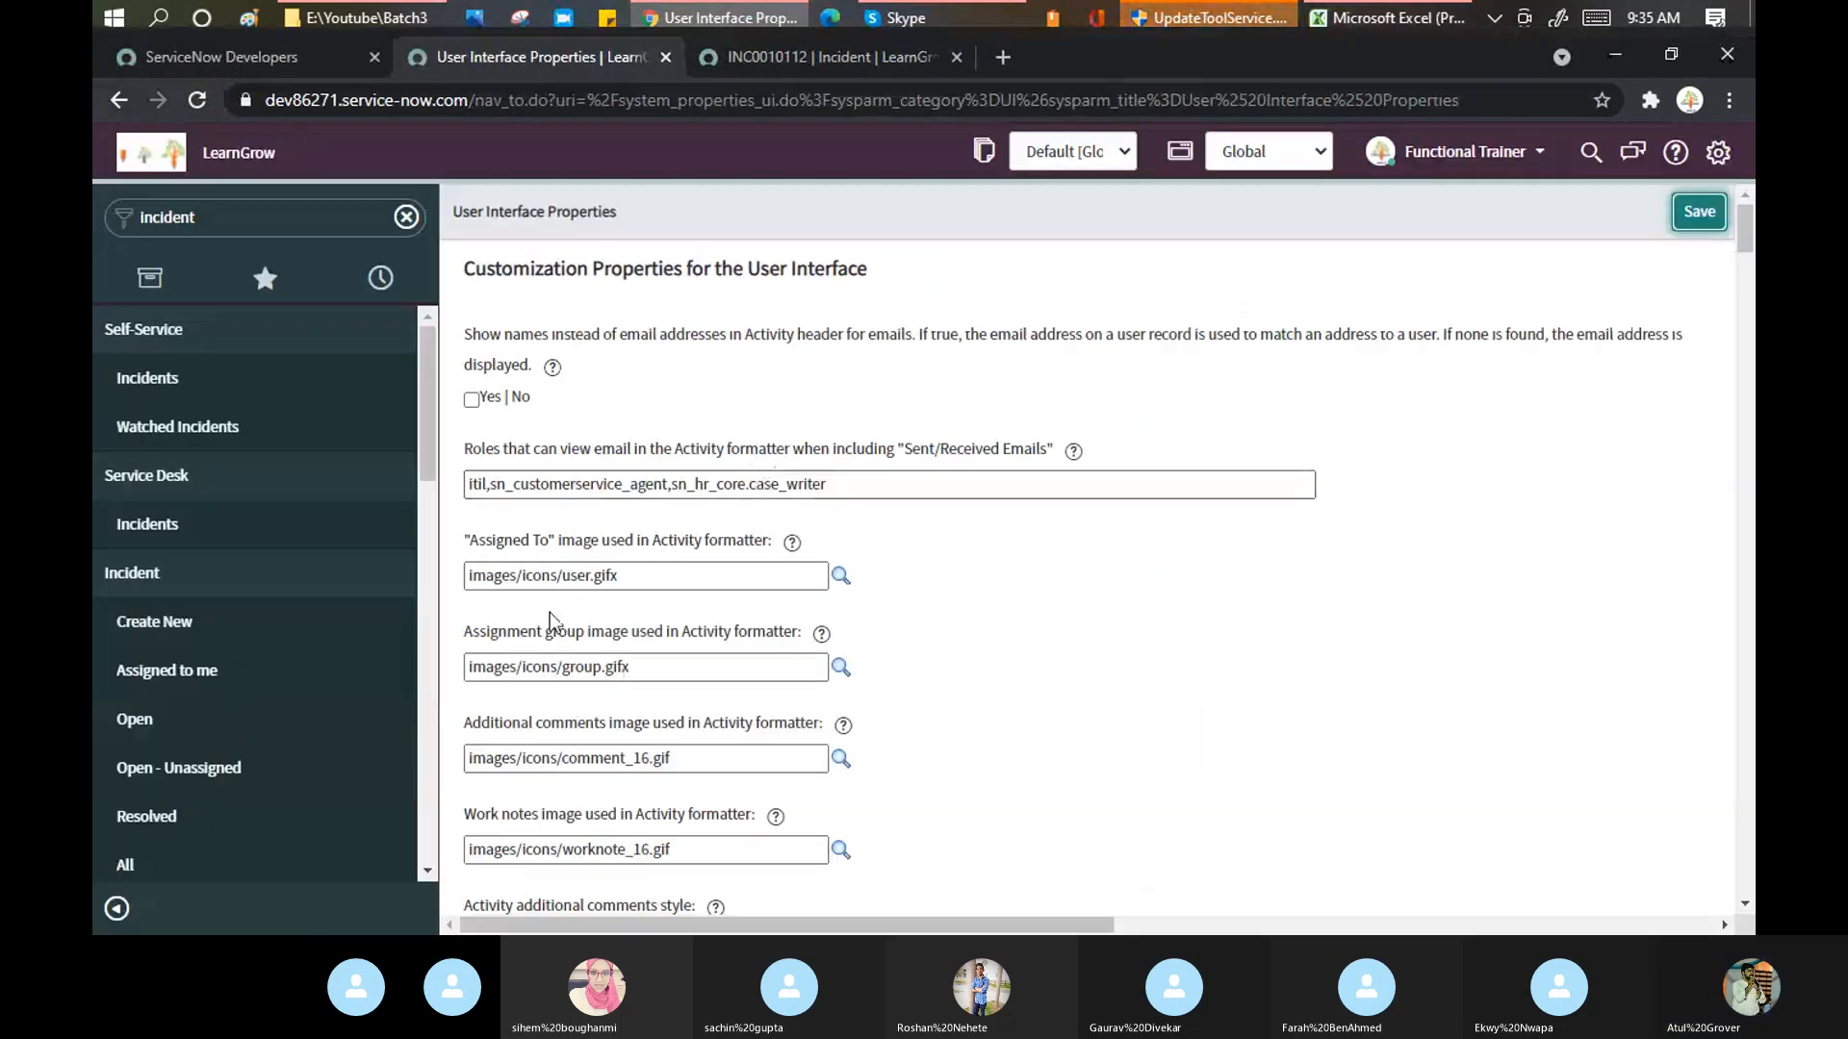
scroll(574, 645, "down", 10)
scroll(575, 645, "down", 12)
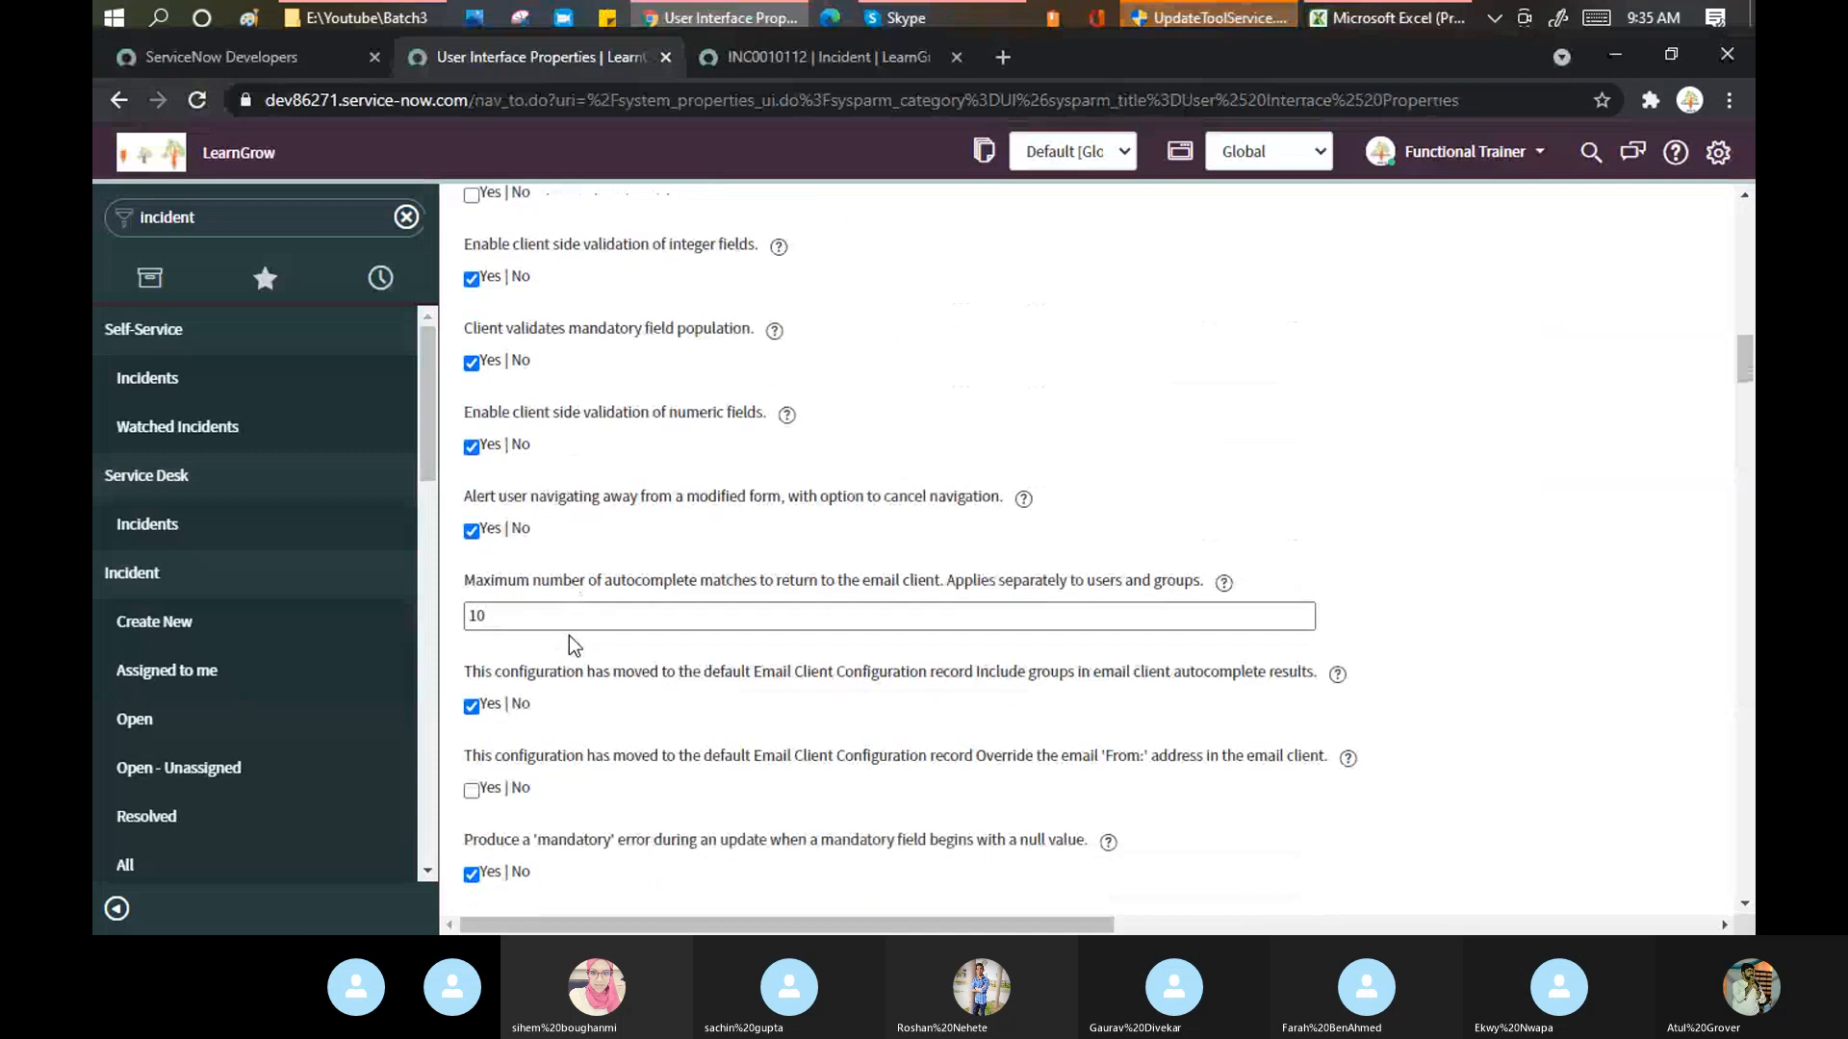
left_click(535, 298)
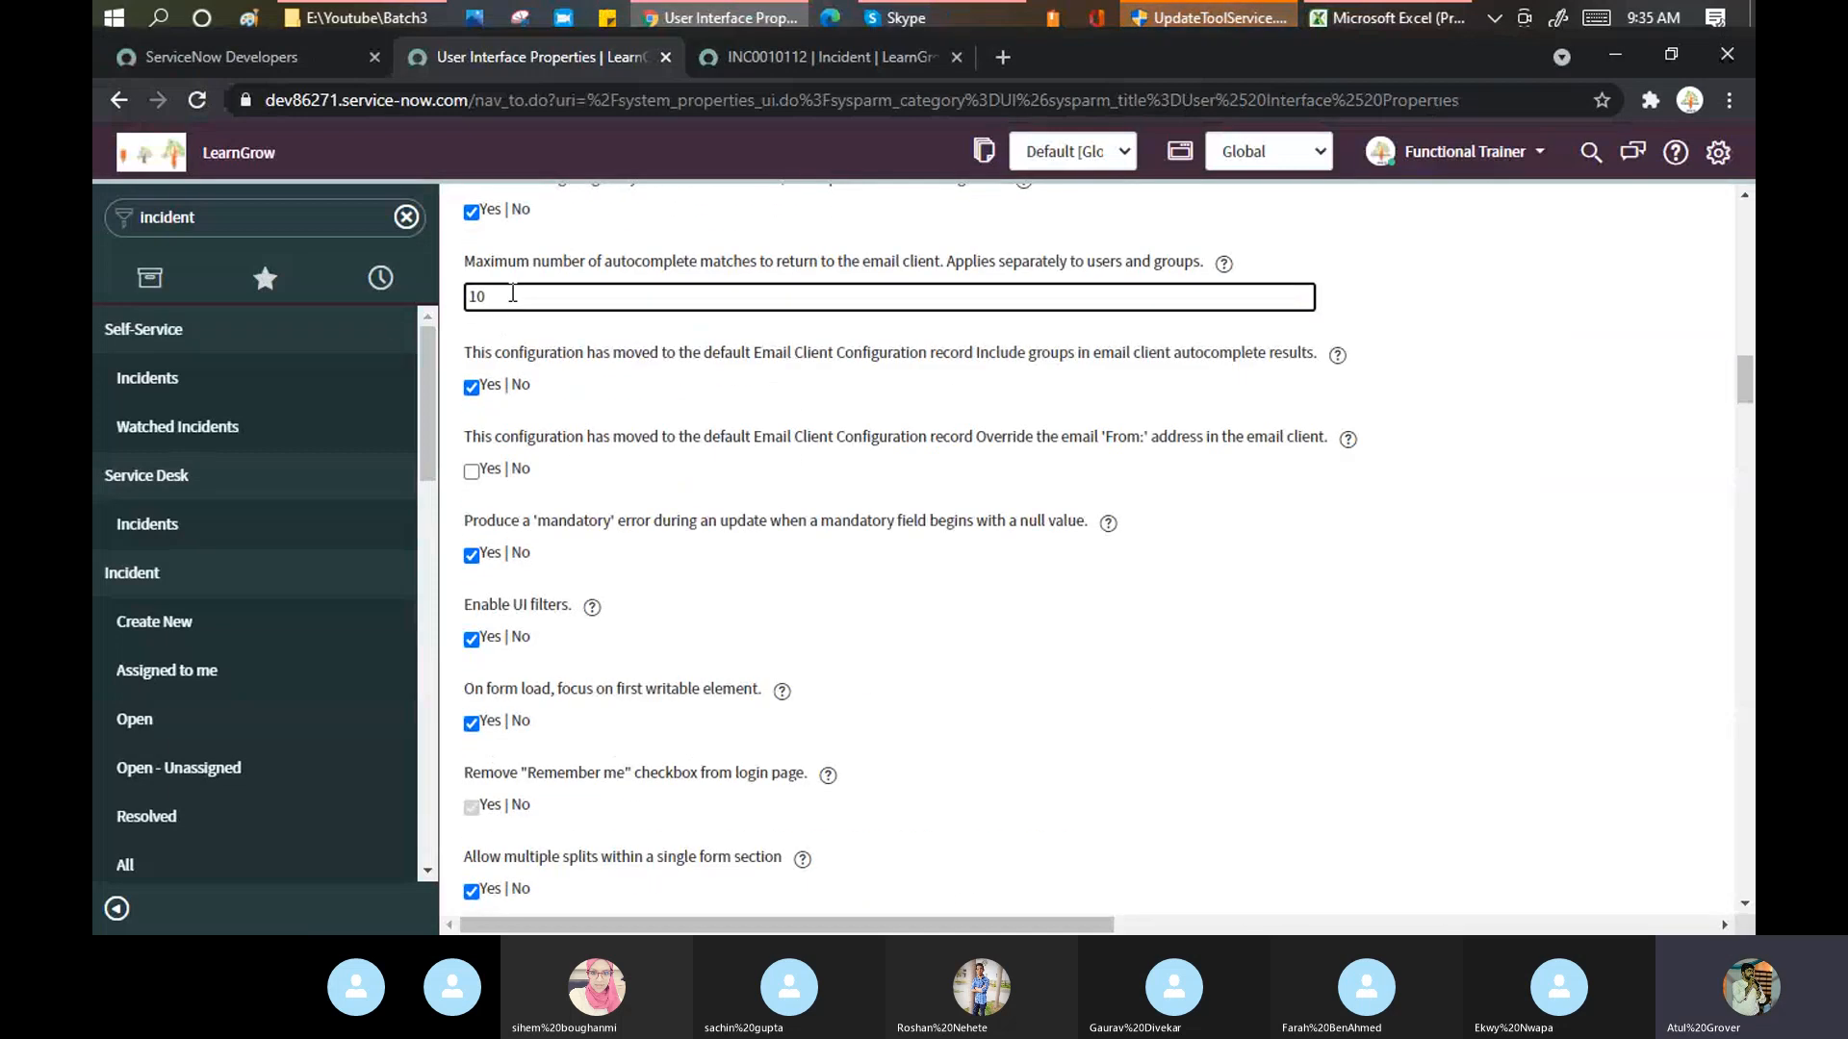
key("ctrl+a")
type("30")
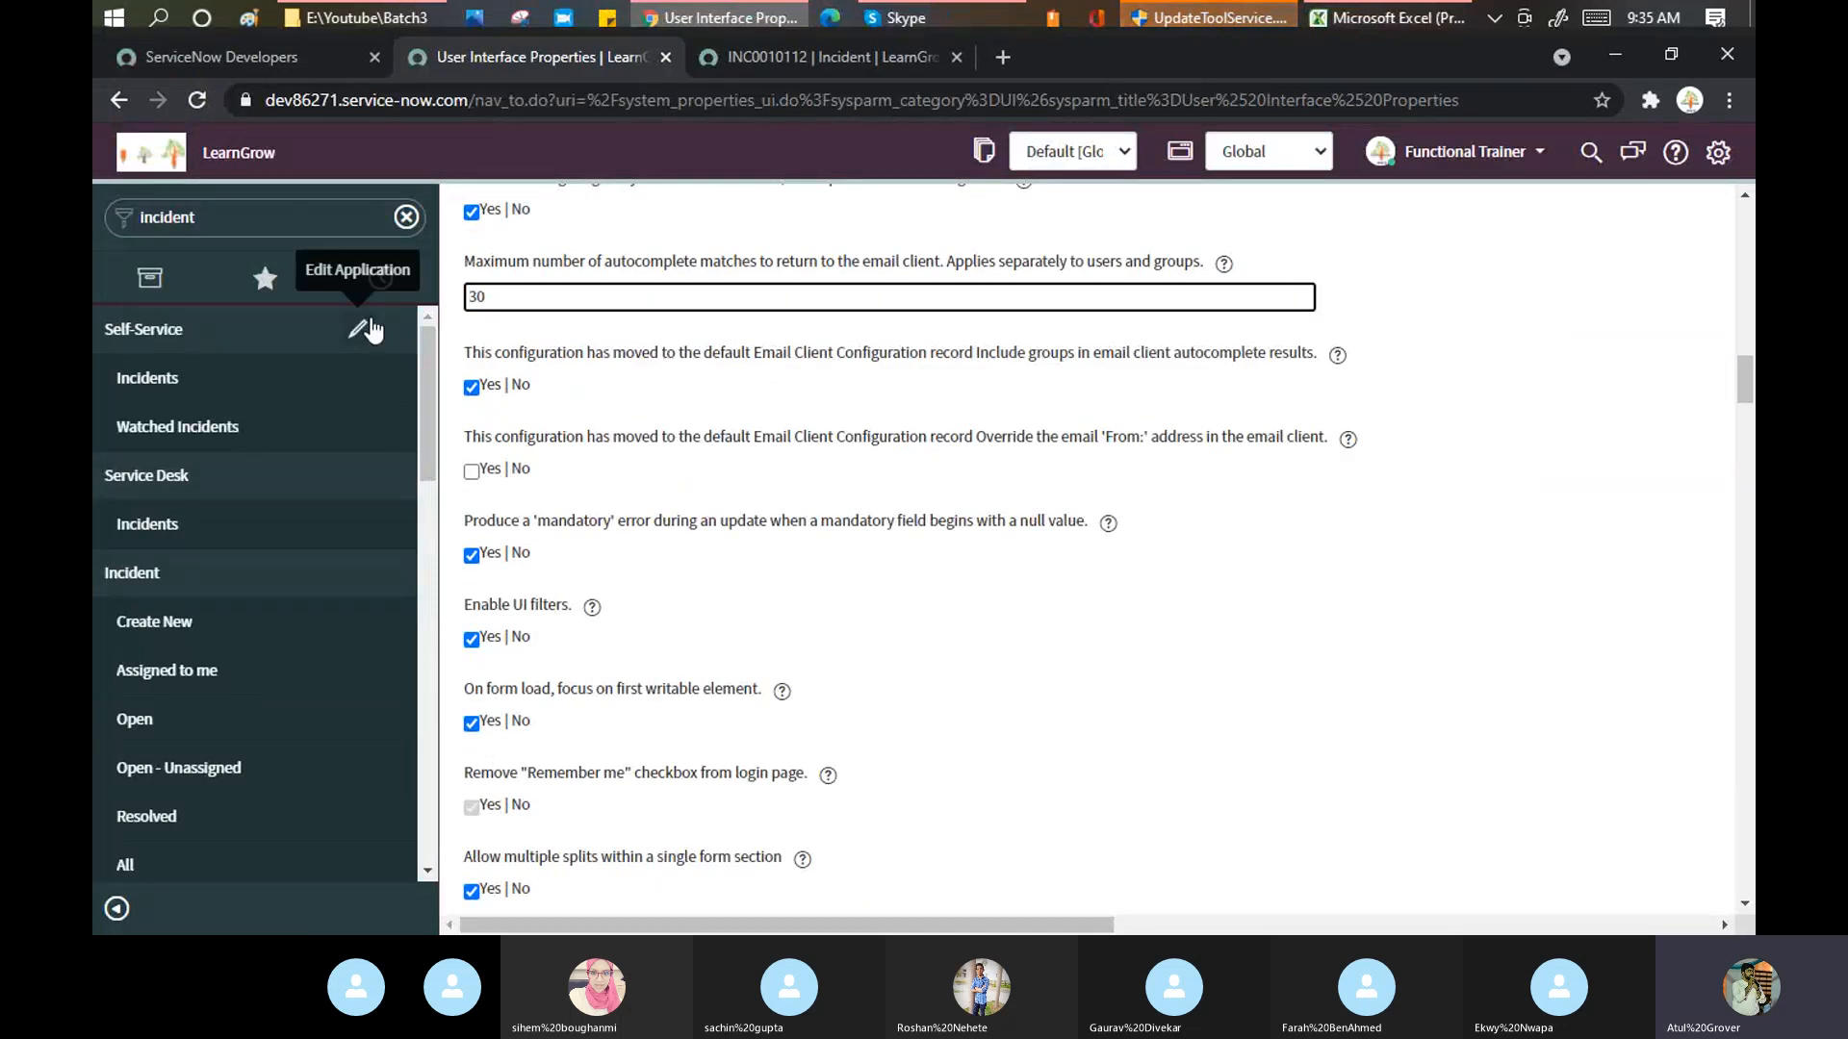
scroll(1747, 229, "up", 15)
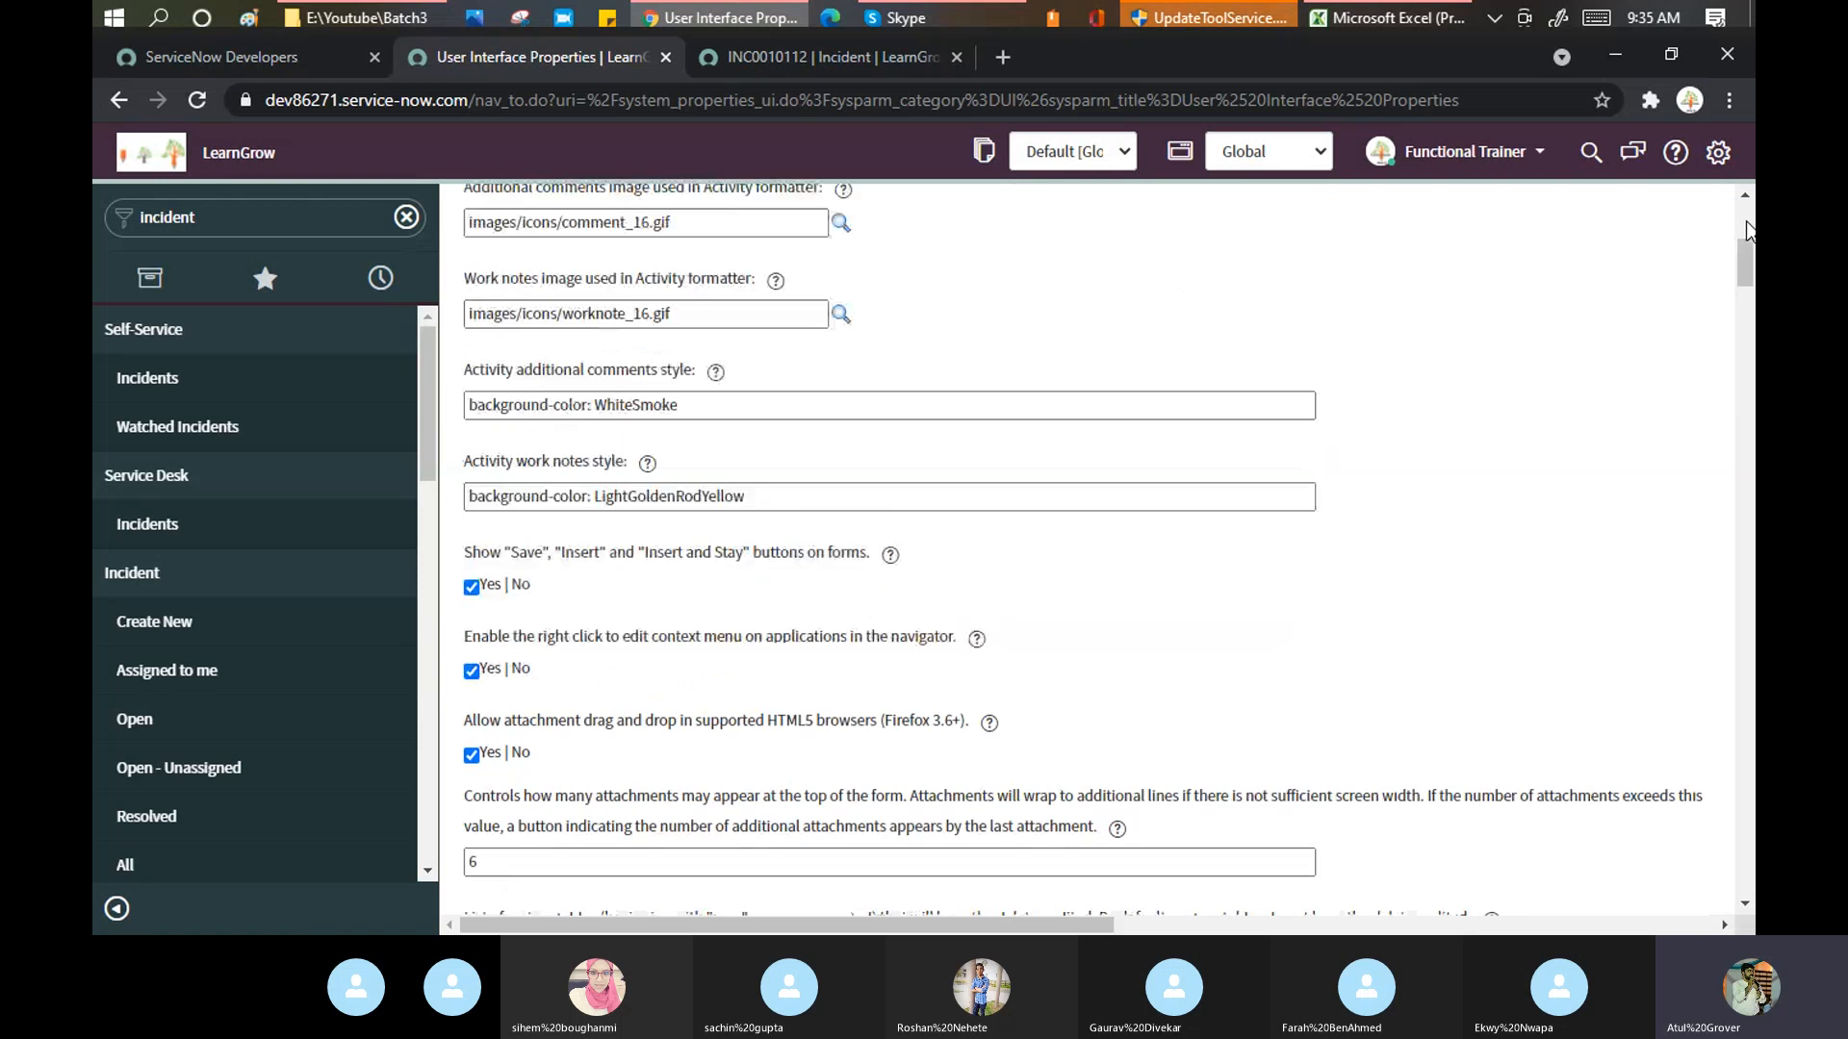
left_click(1699, 212)
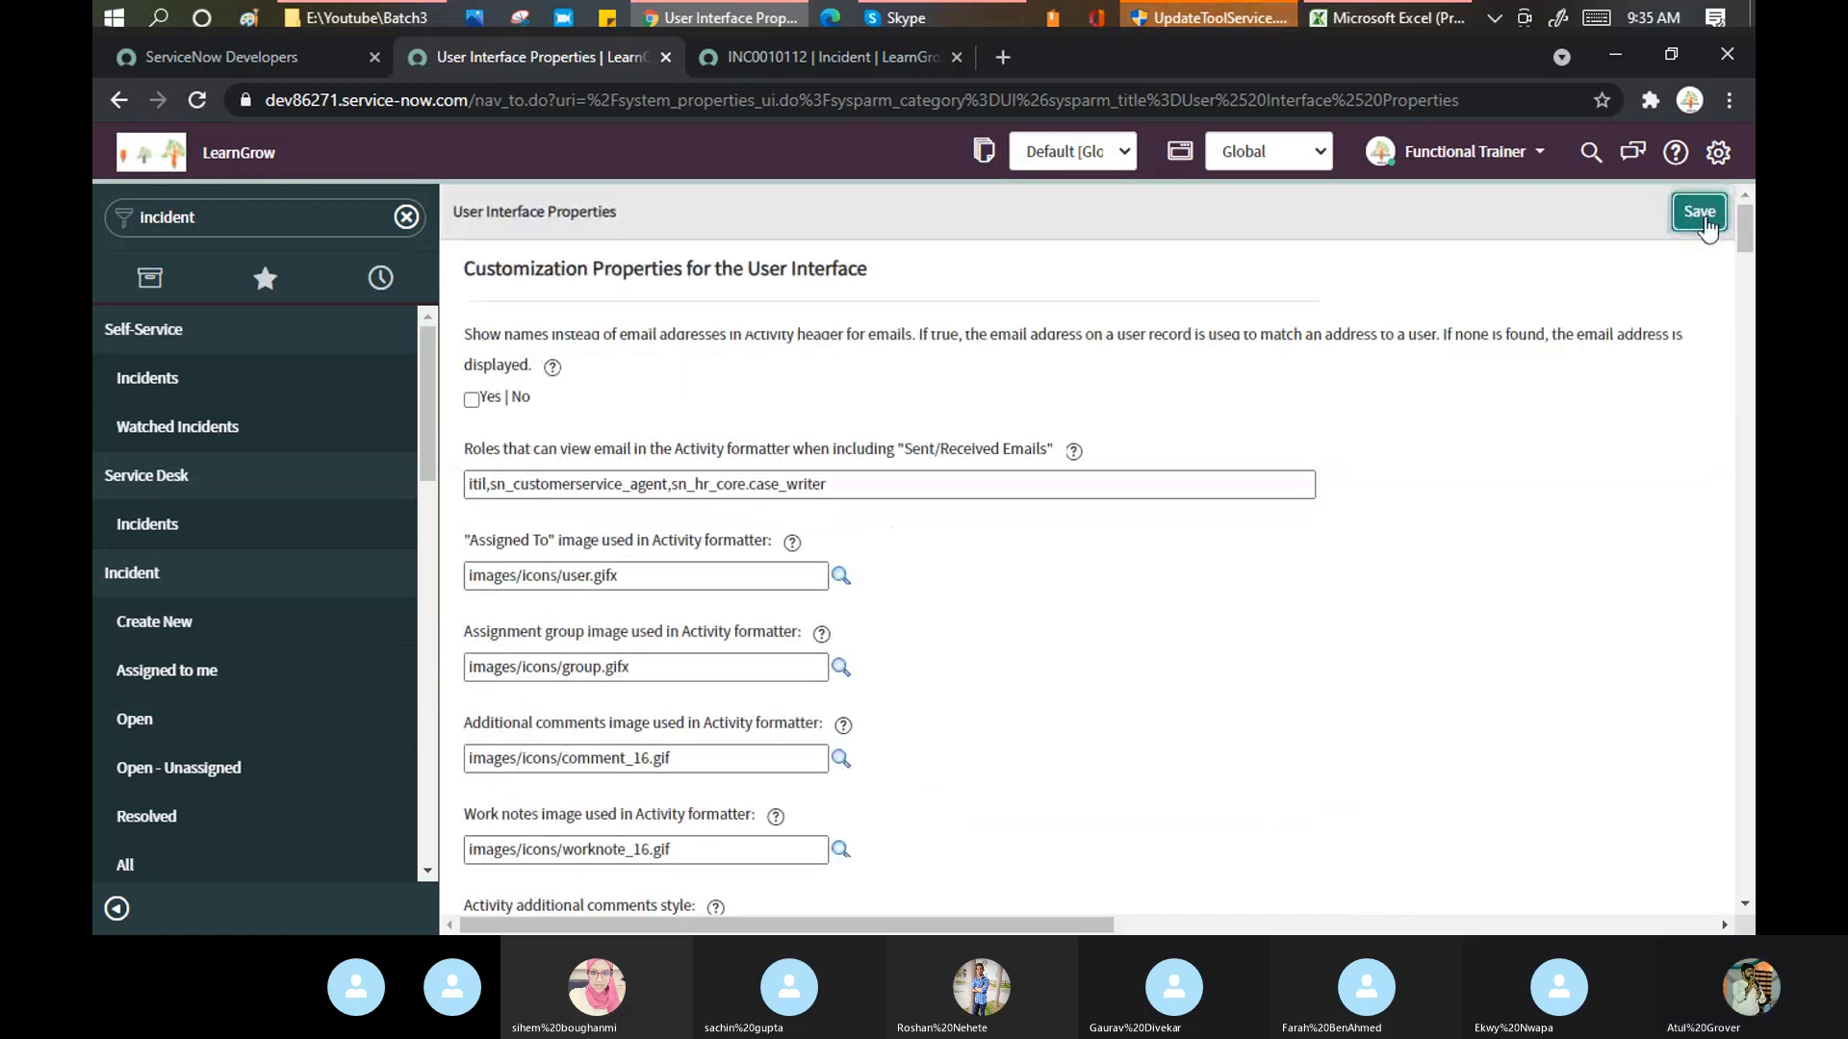
- Reload incident INC0010112, check the To field's suggestions for "a" in a new email, and close the draft
left_click(778, 67)
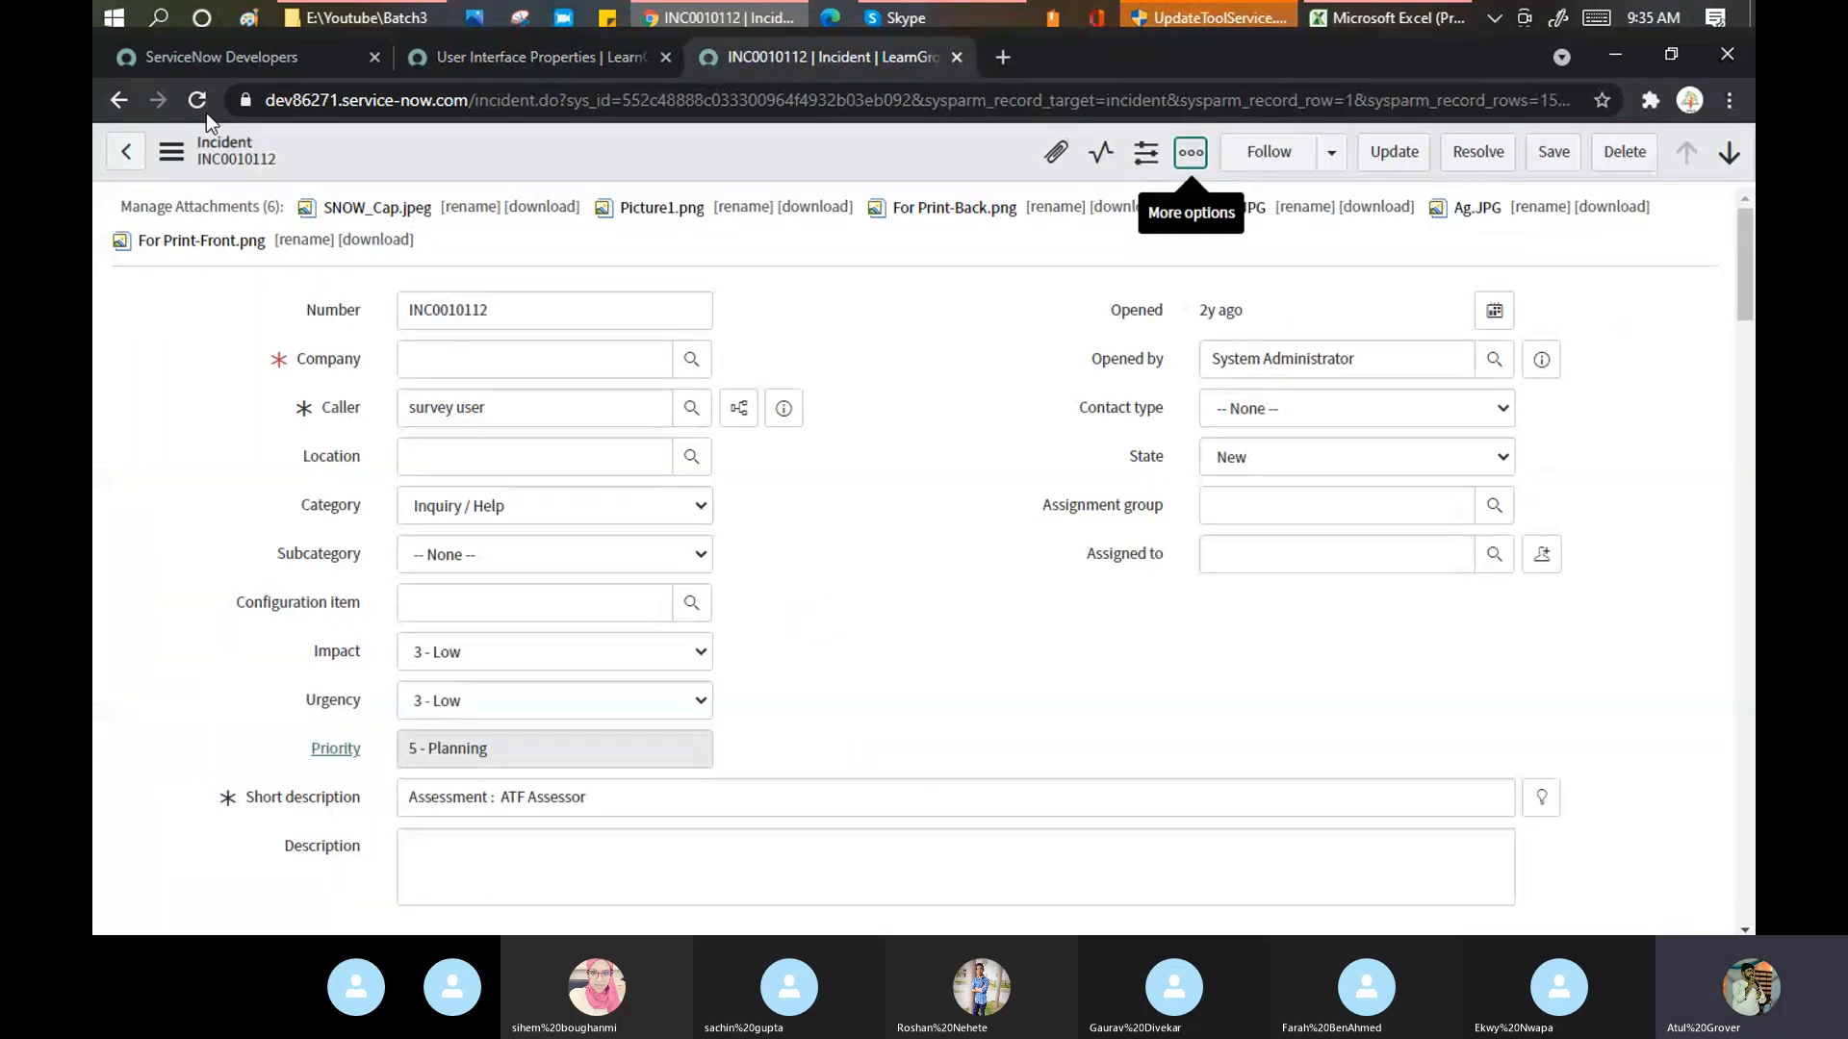
left_click(198, 101)
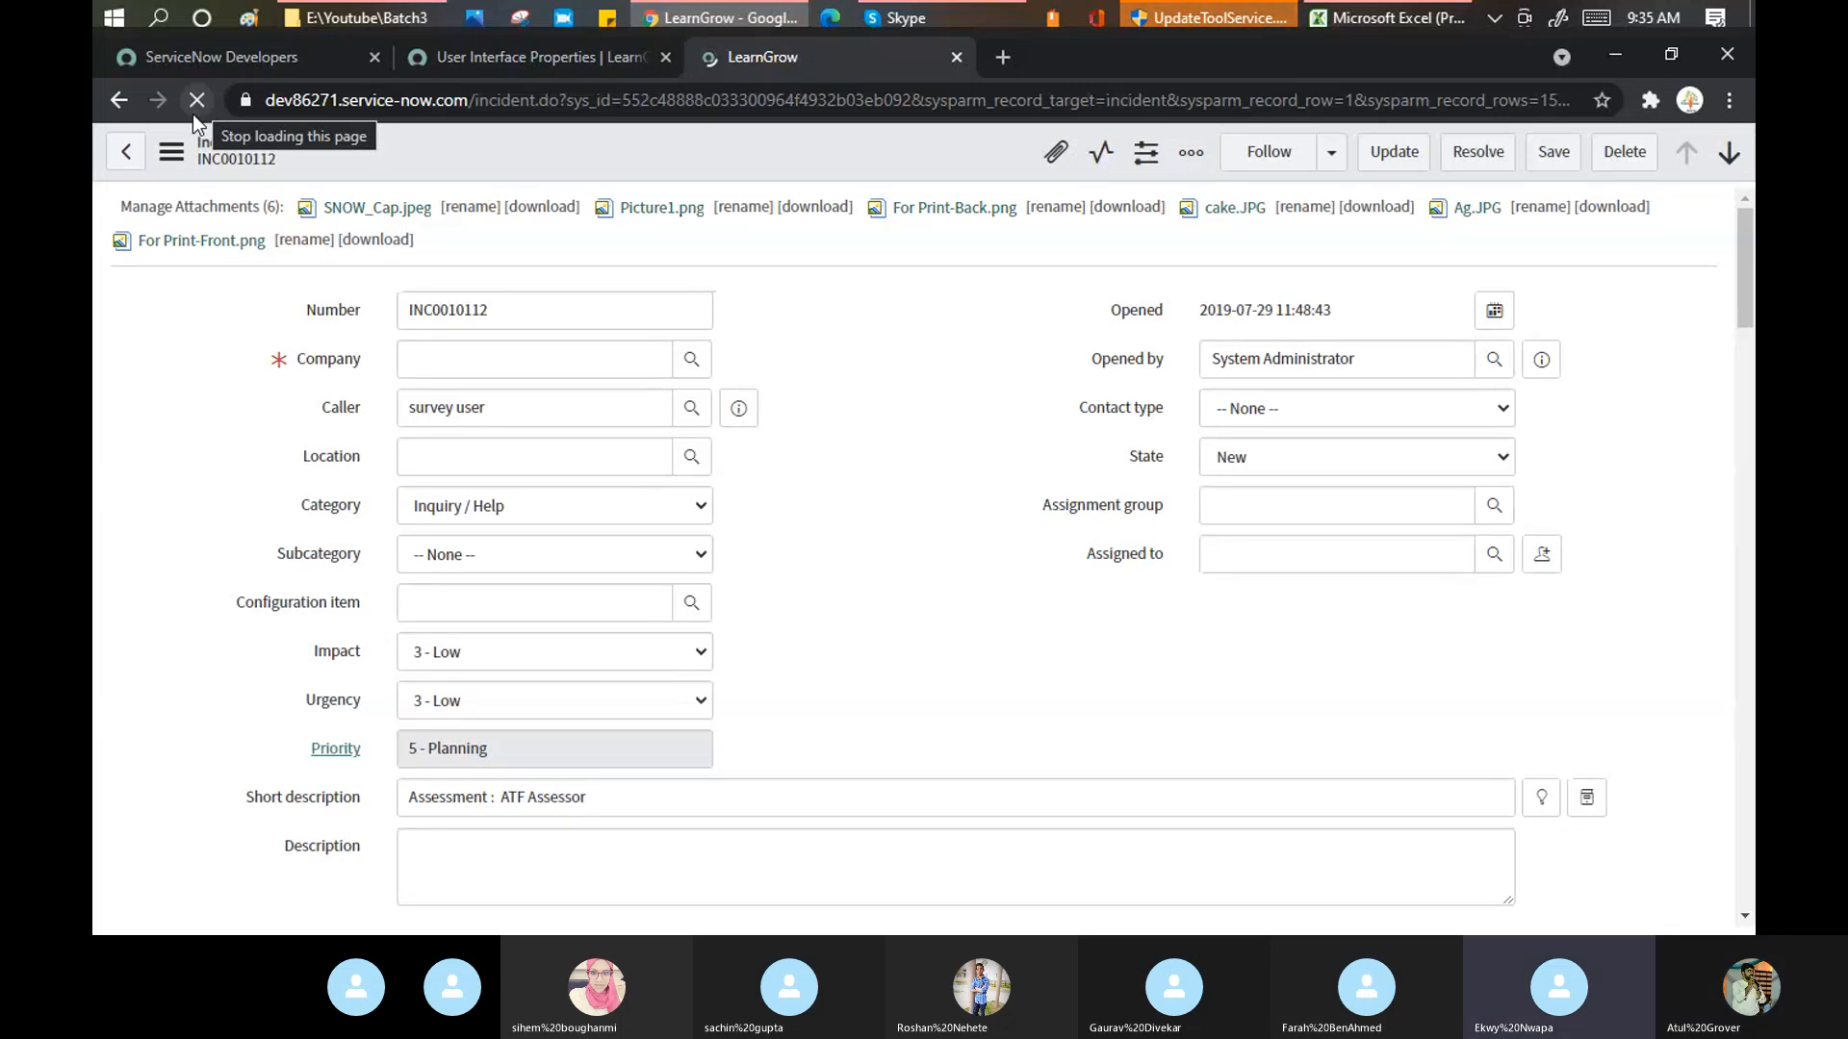
left_click(1190, 157)
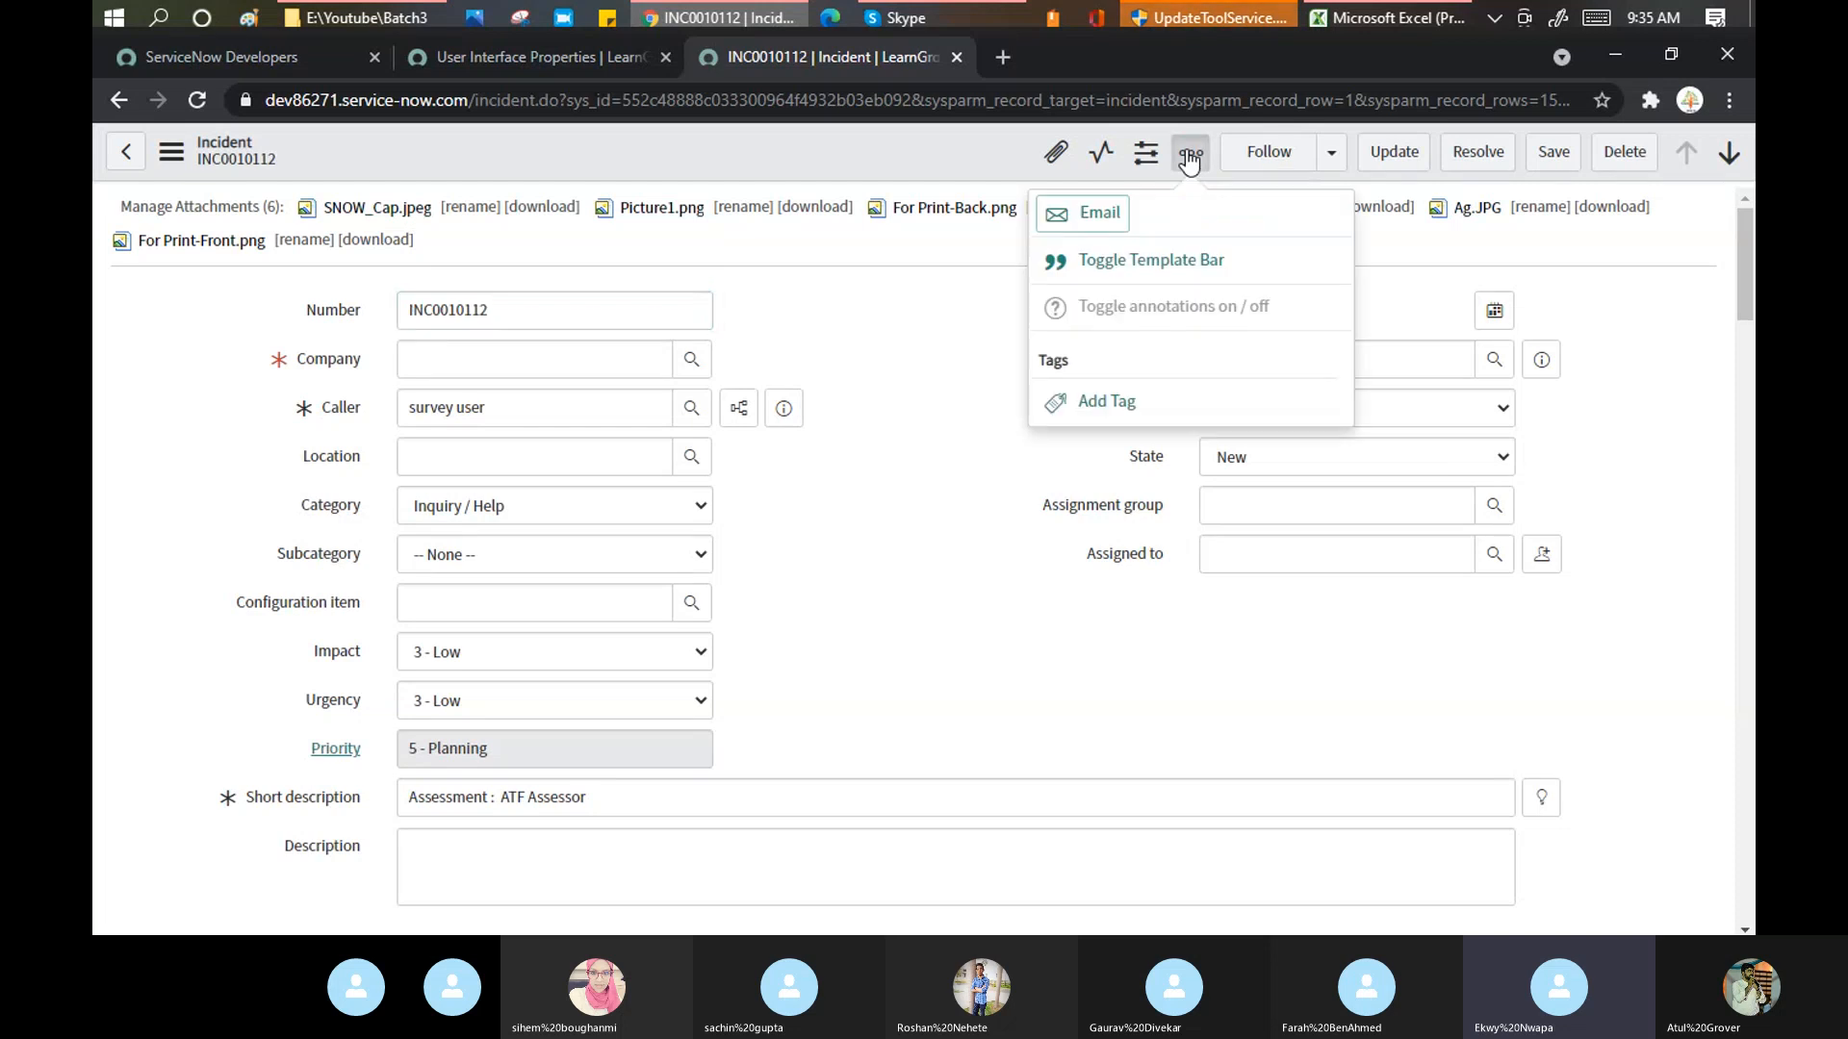
left_click(1082, 219)
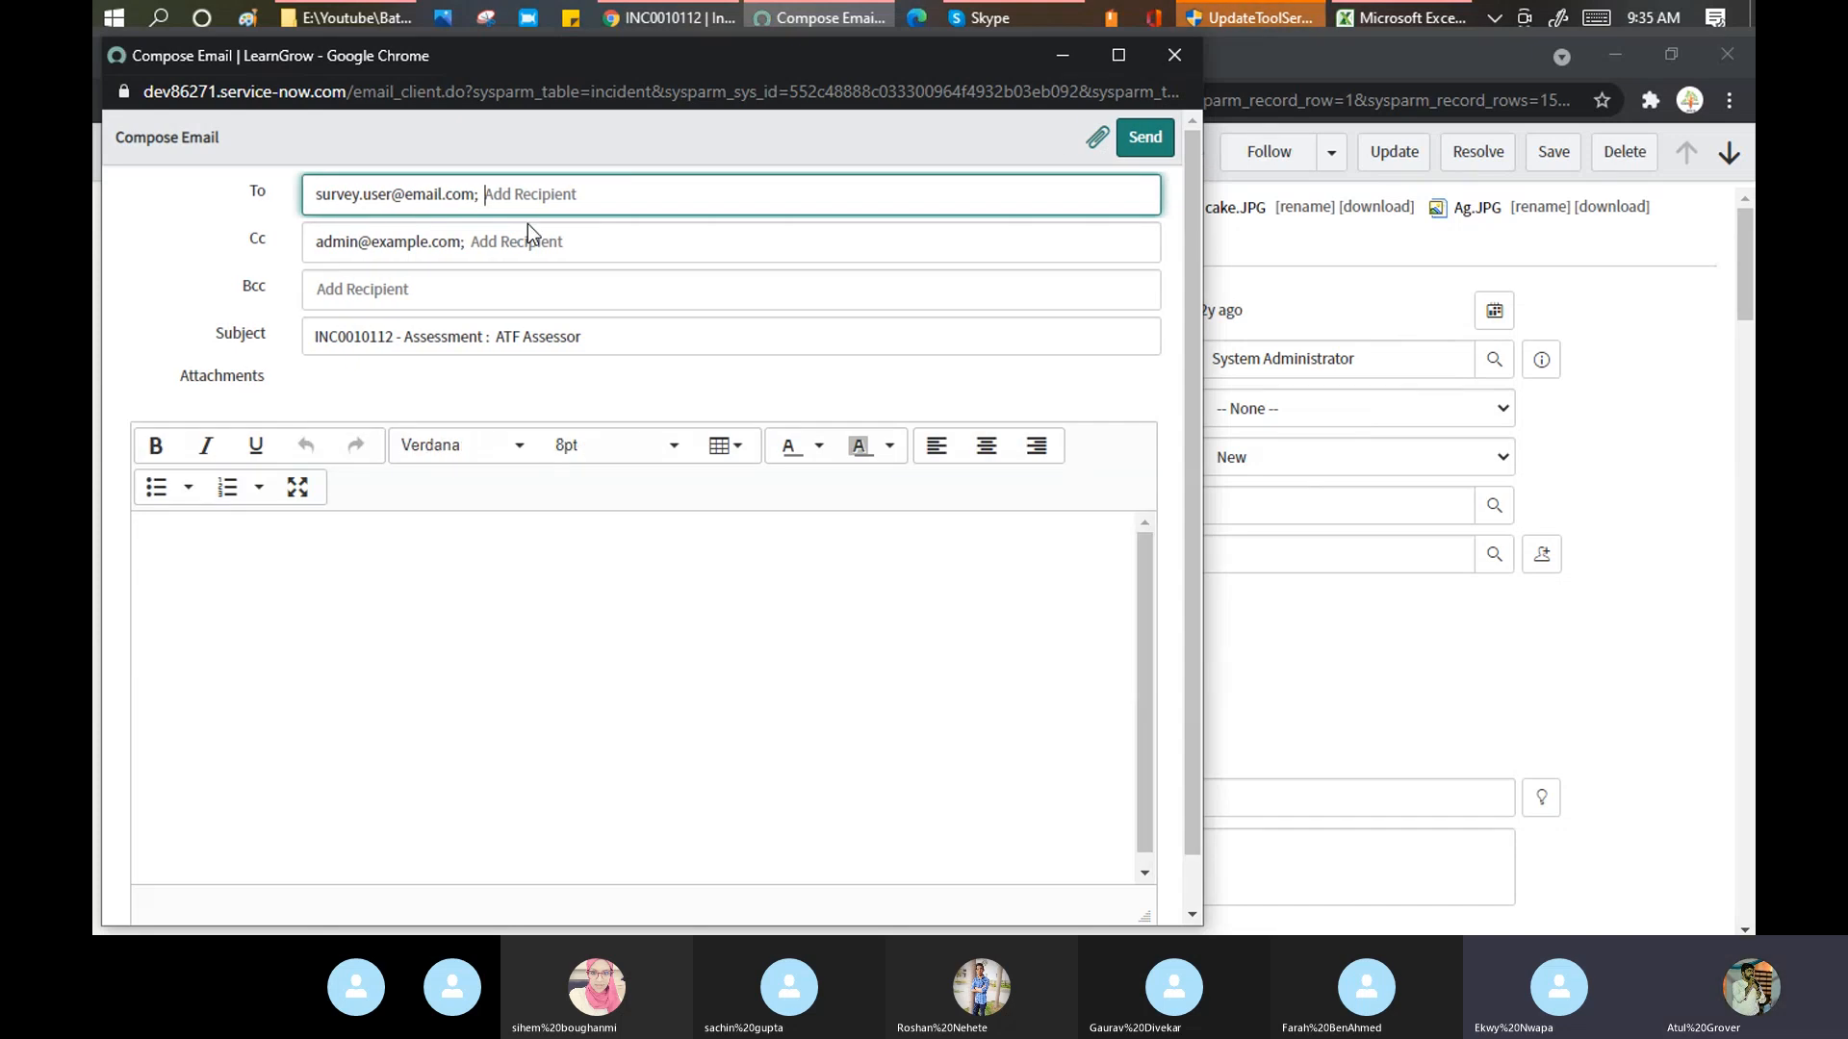
type("a")
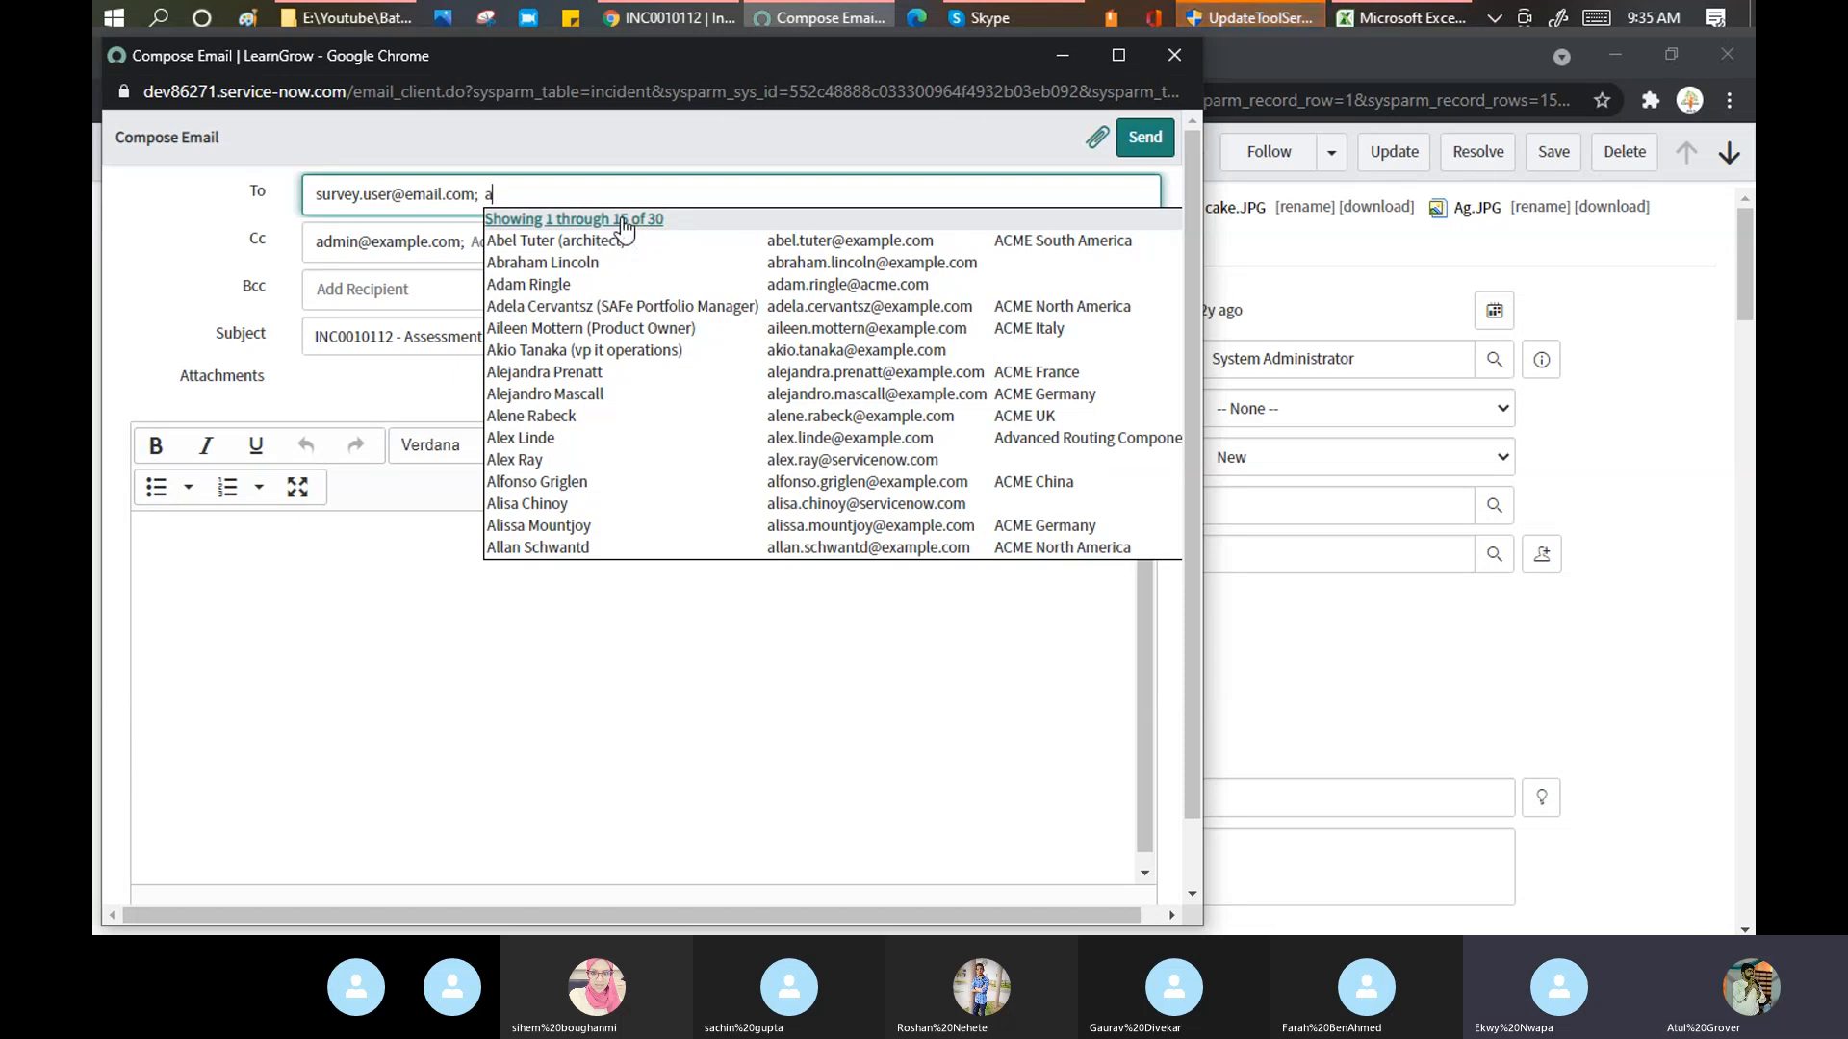
left_click(1174, 55)
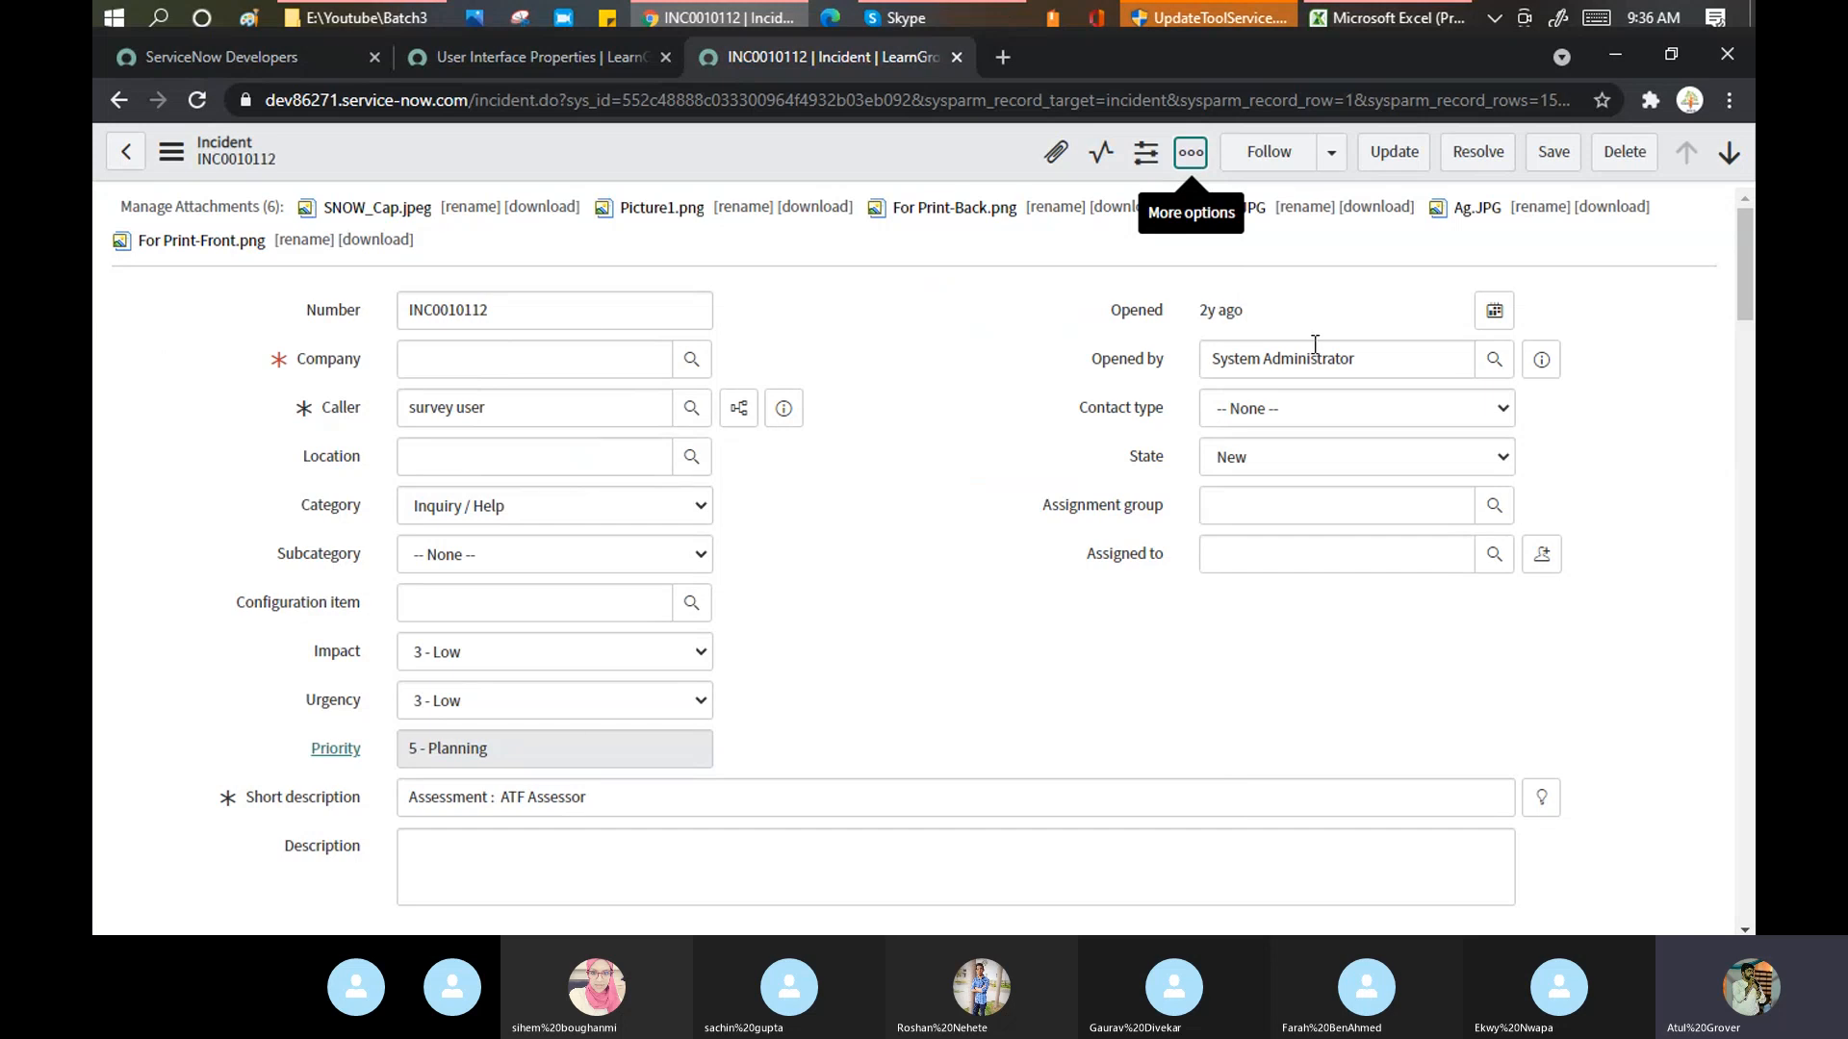
- Look up users starting with "a" in the incident's Opened by field to compare its autocomplete suggestions
left_click(1403, 354)
triple_click(1405, 352)
type("a")
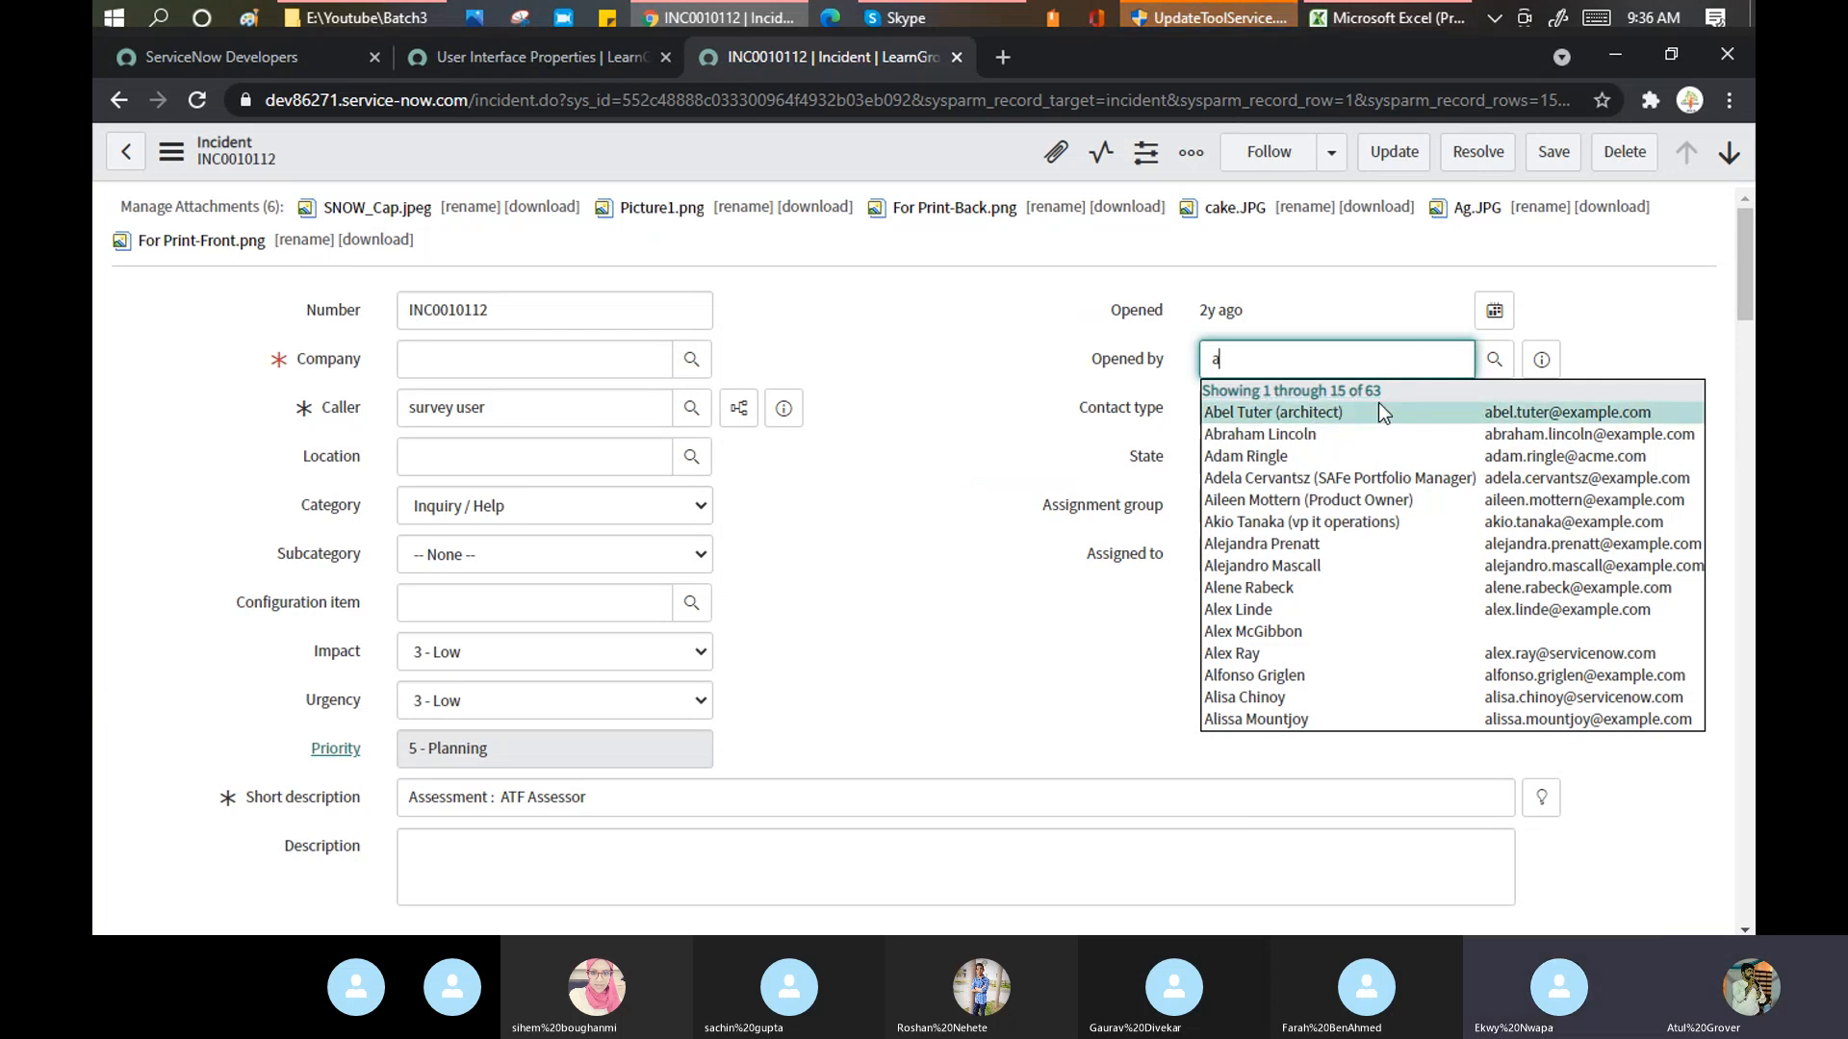
- Examine the scope of the email autocomplete limit and the UI properties after it, through the activity formatter and label settings
left_click(550, 54)
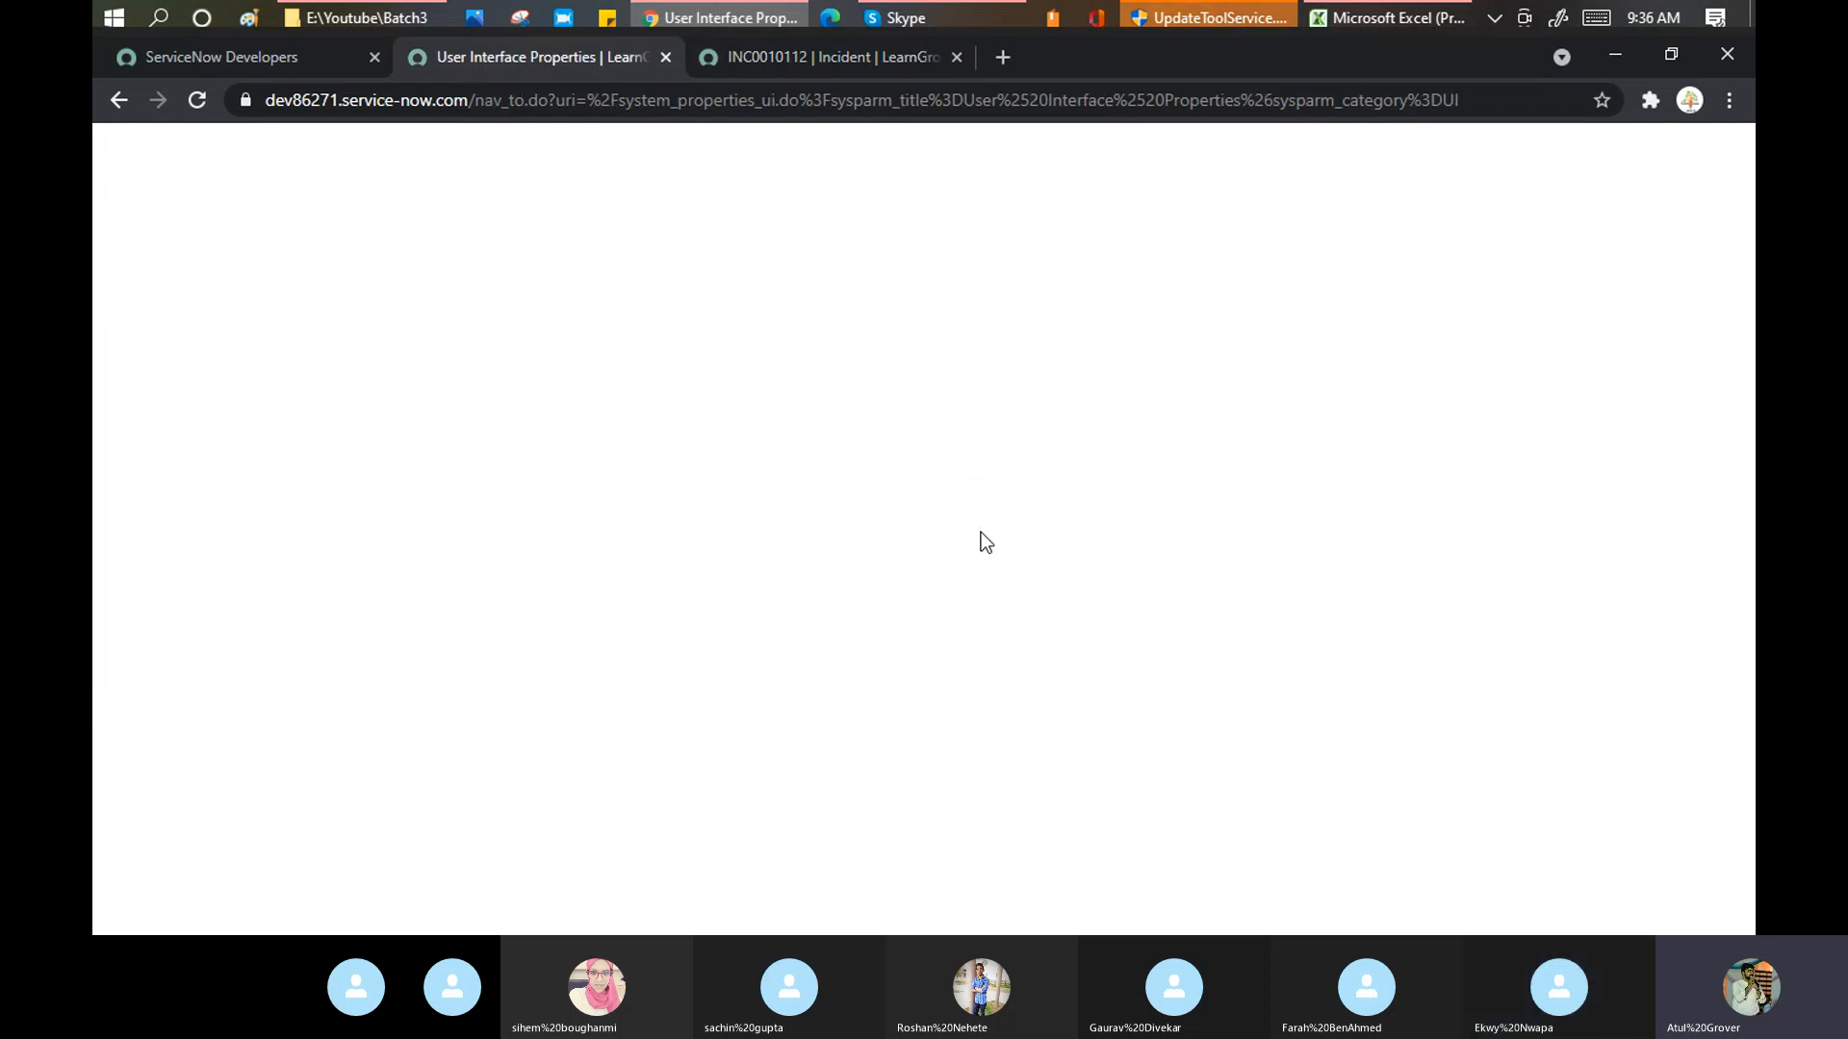
scroll(980, 537, "down", 5)
scroll(980, 537, "down", 18)
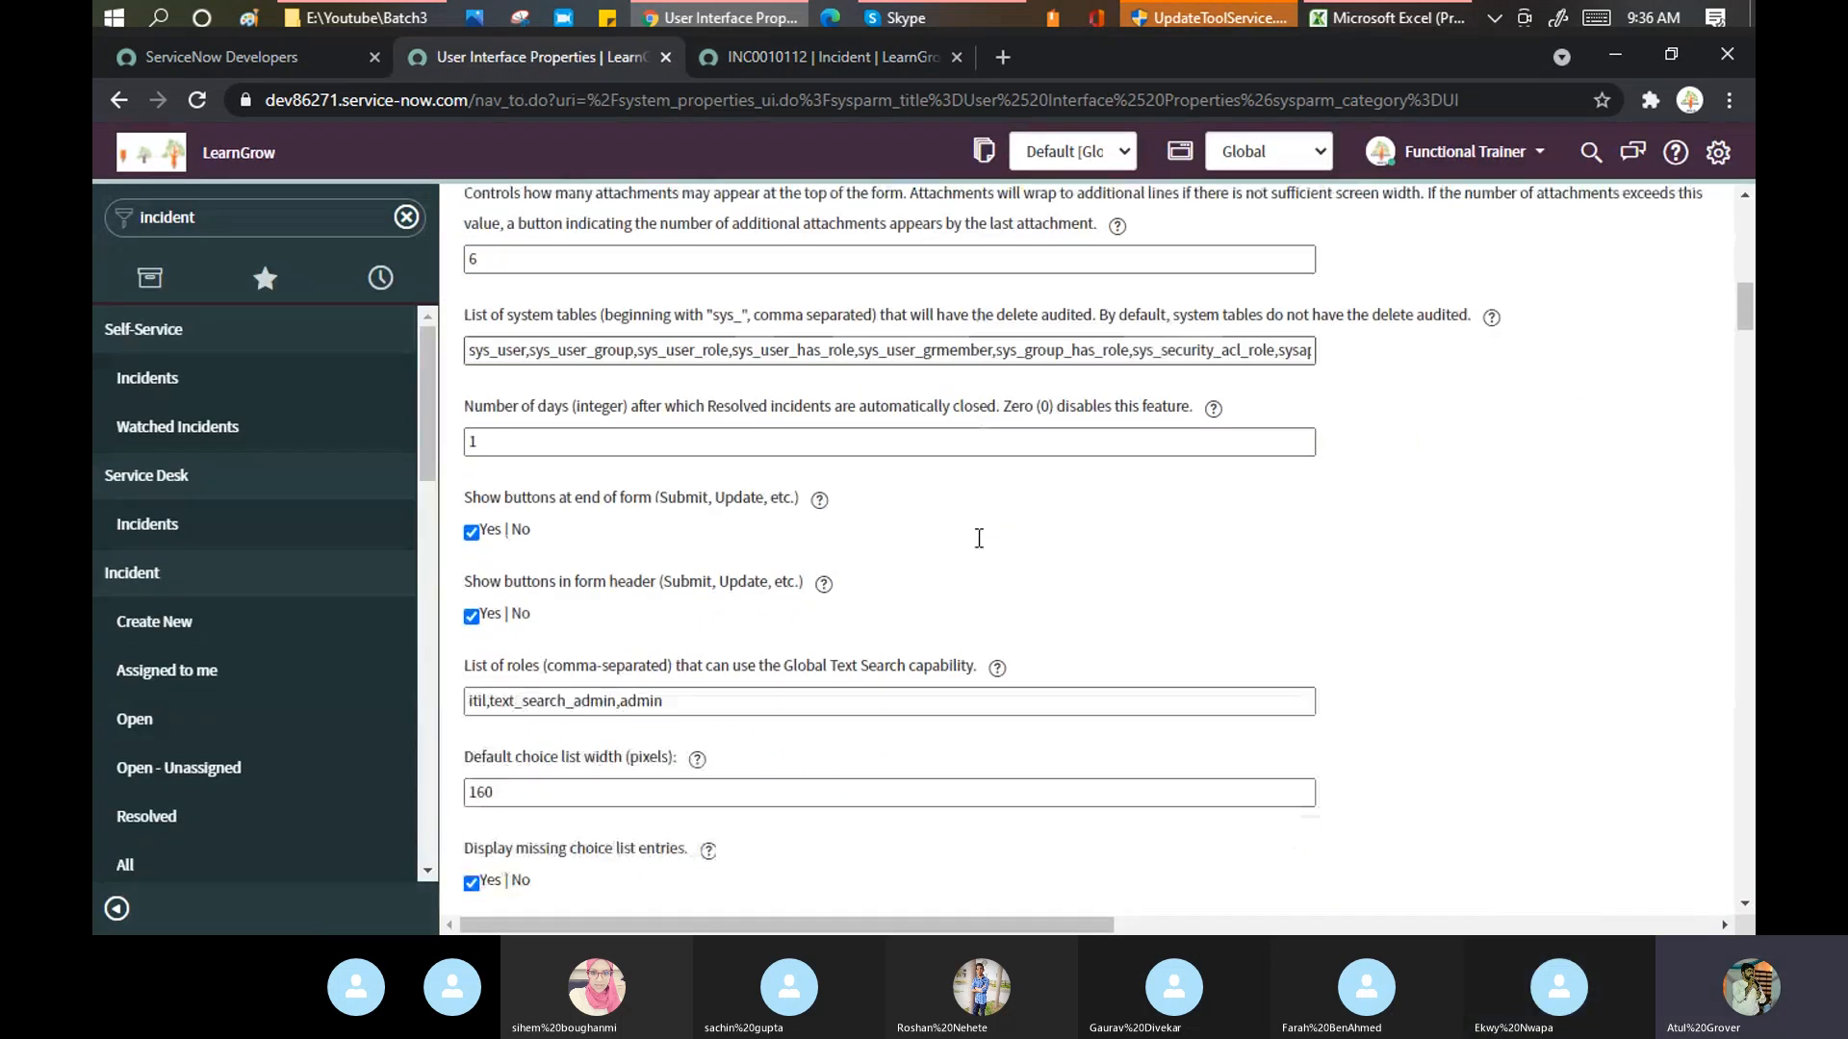
scroll(979, 538, "down", 3)
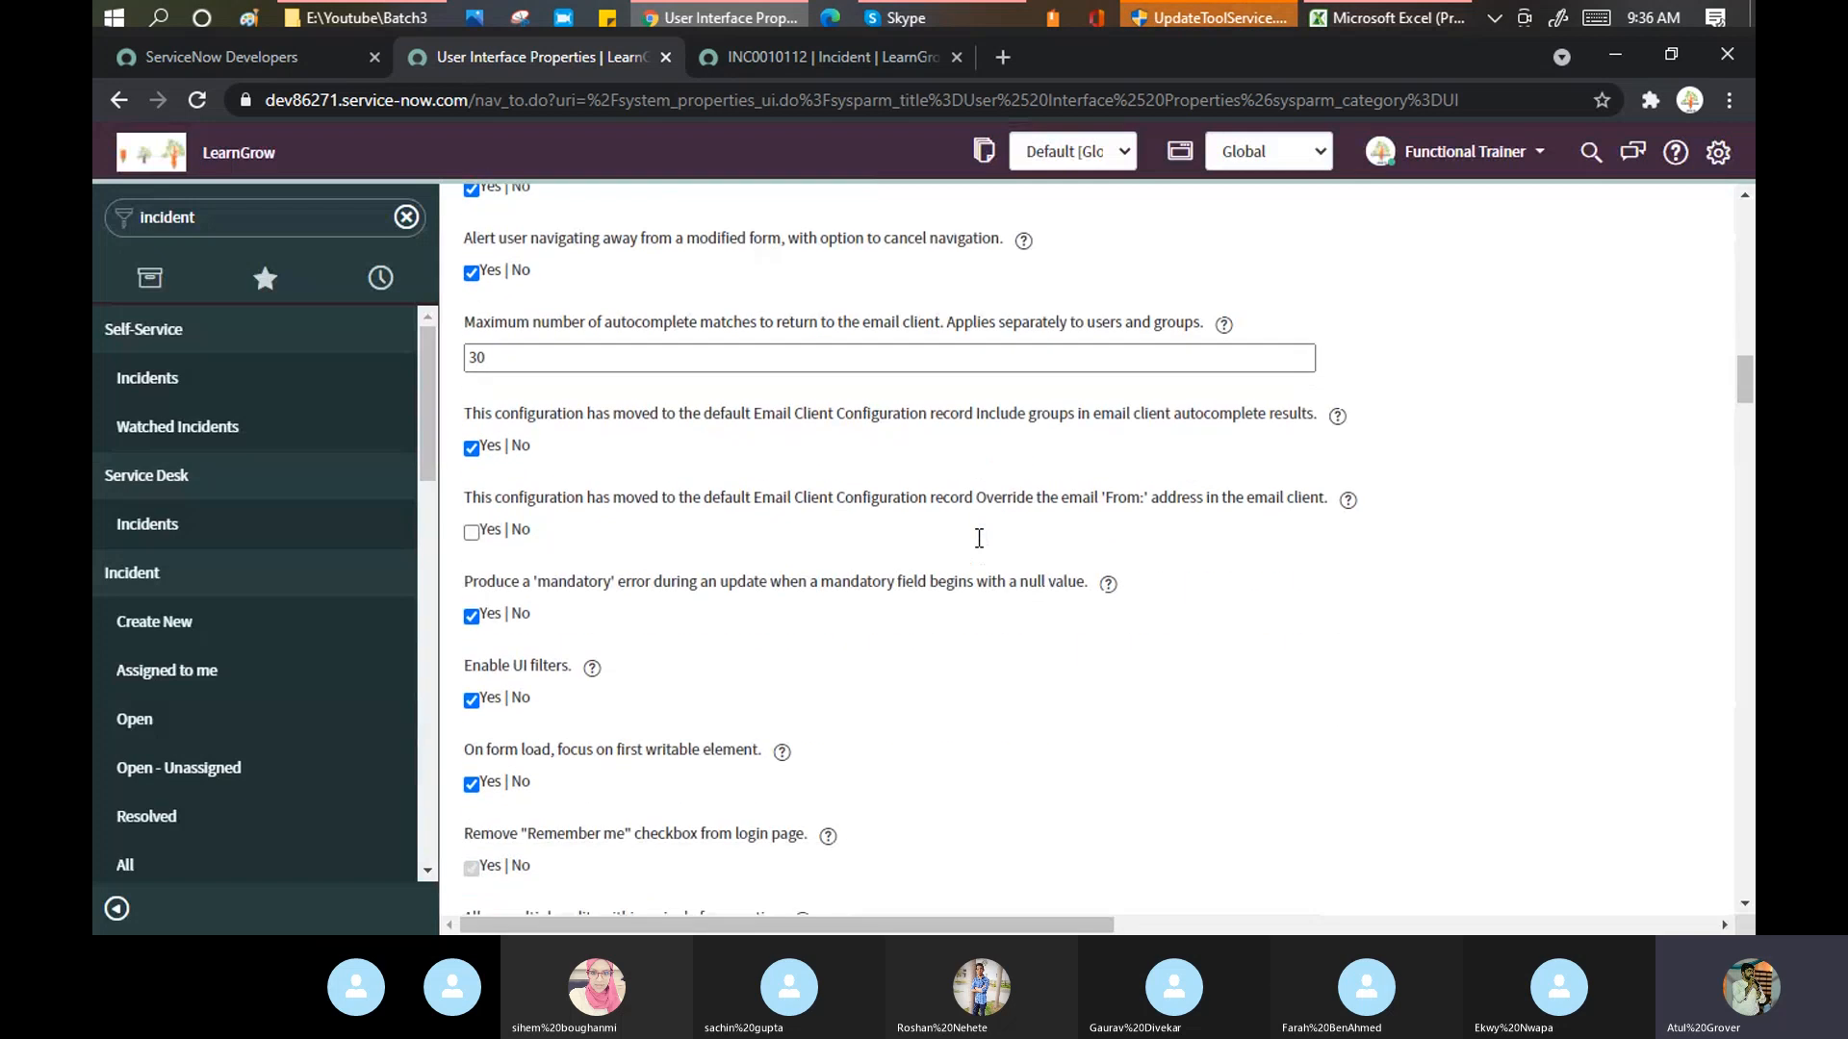
scroll(963, 539, "up", 3)
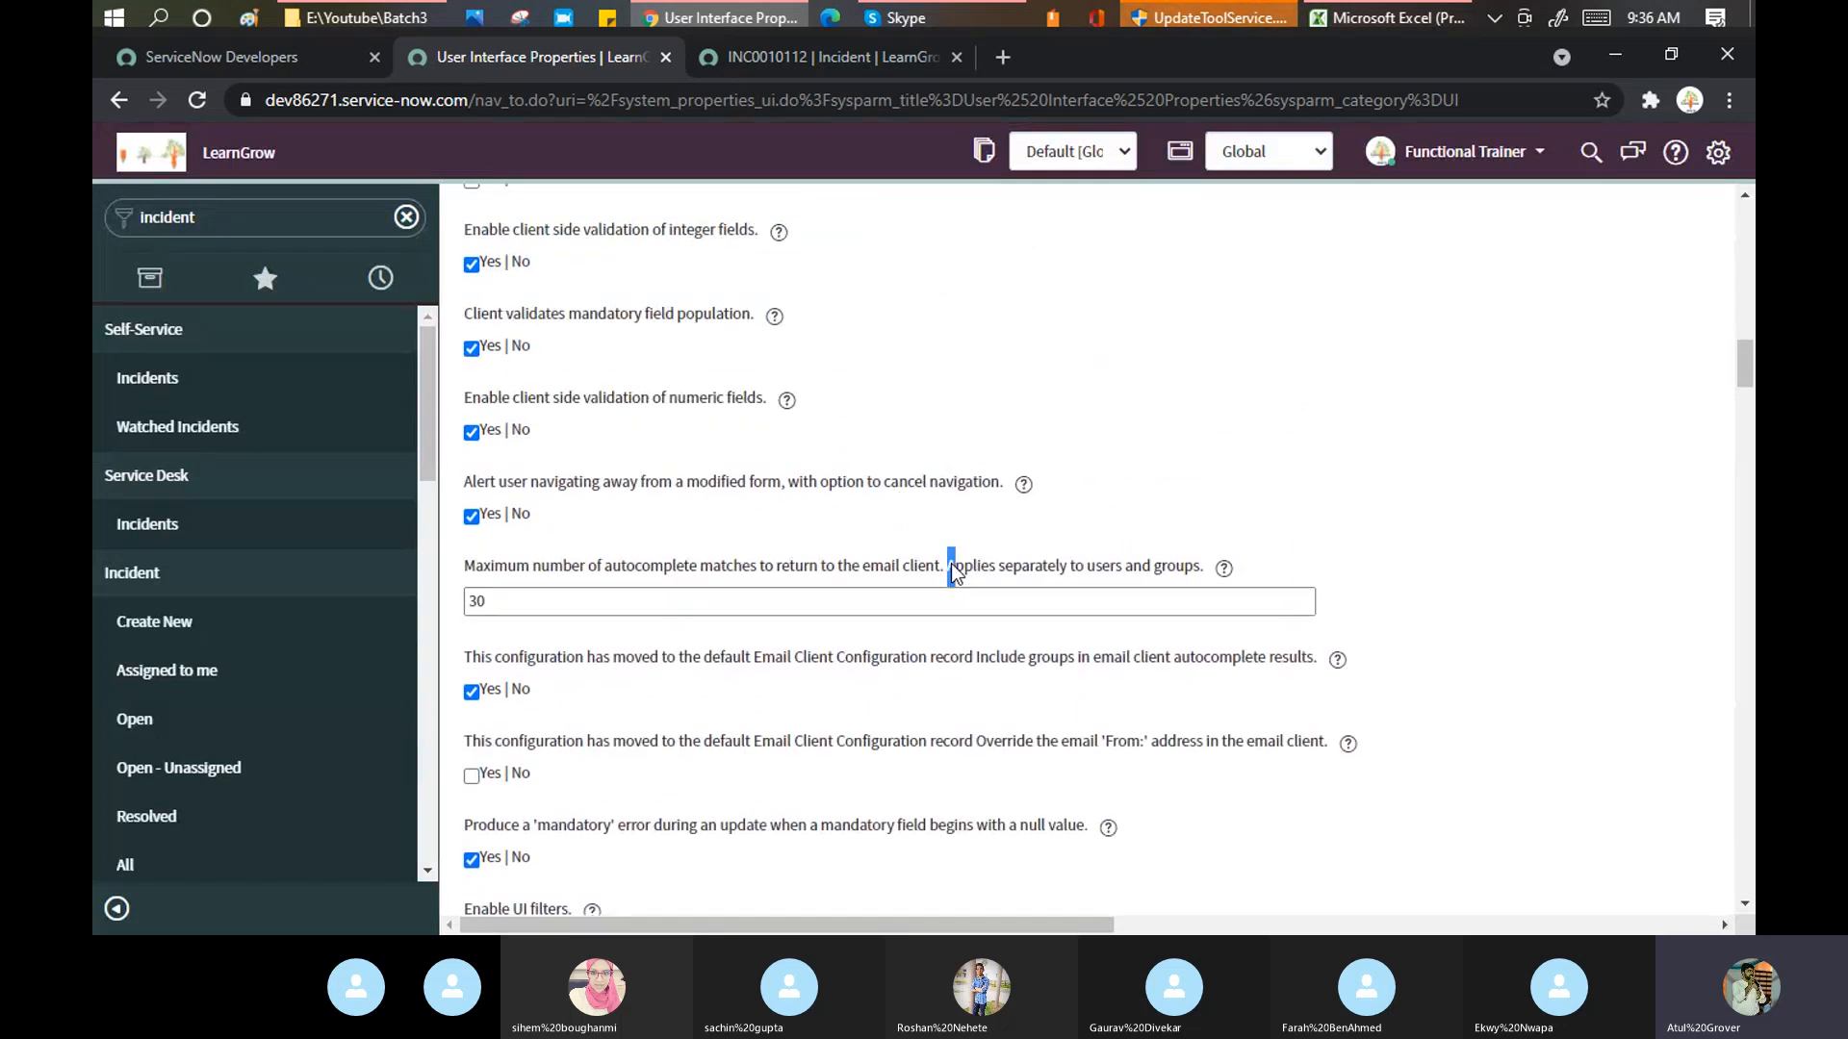
left_click_drag(954, 563, 1205, 570)
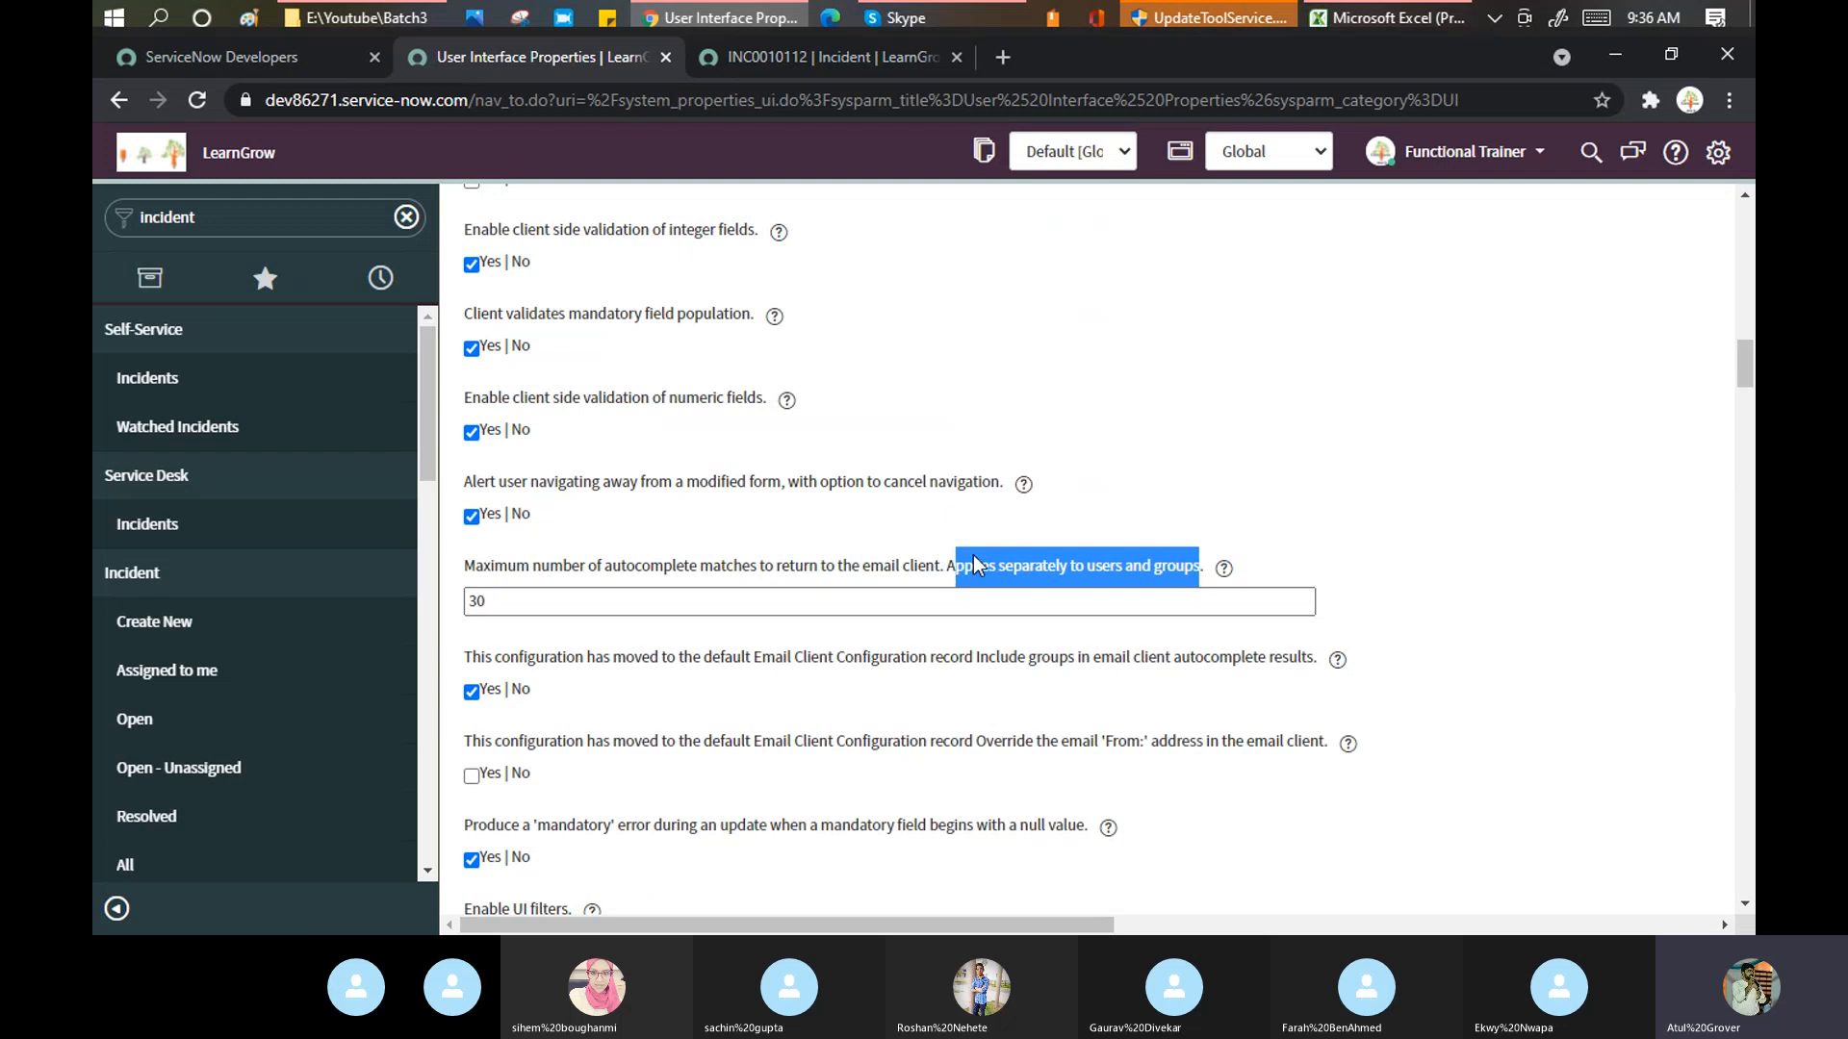
left_click(1110, 569)
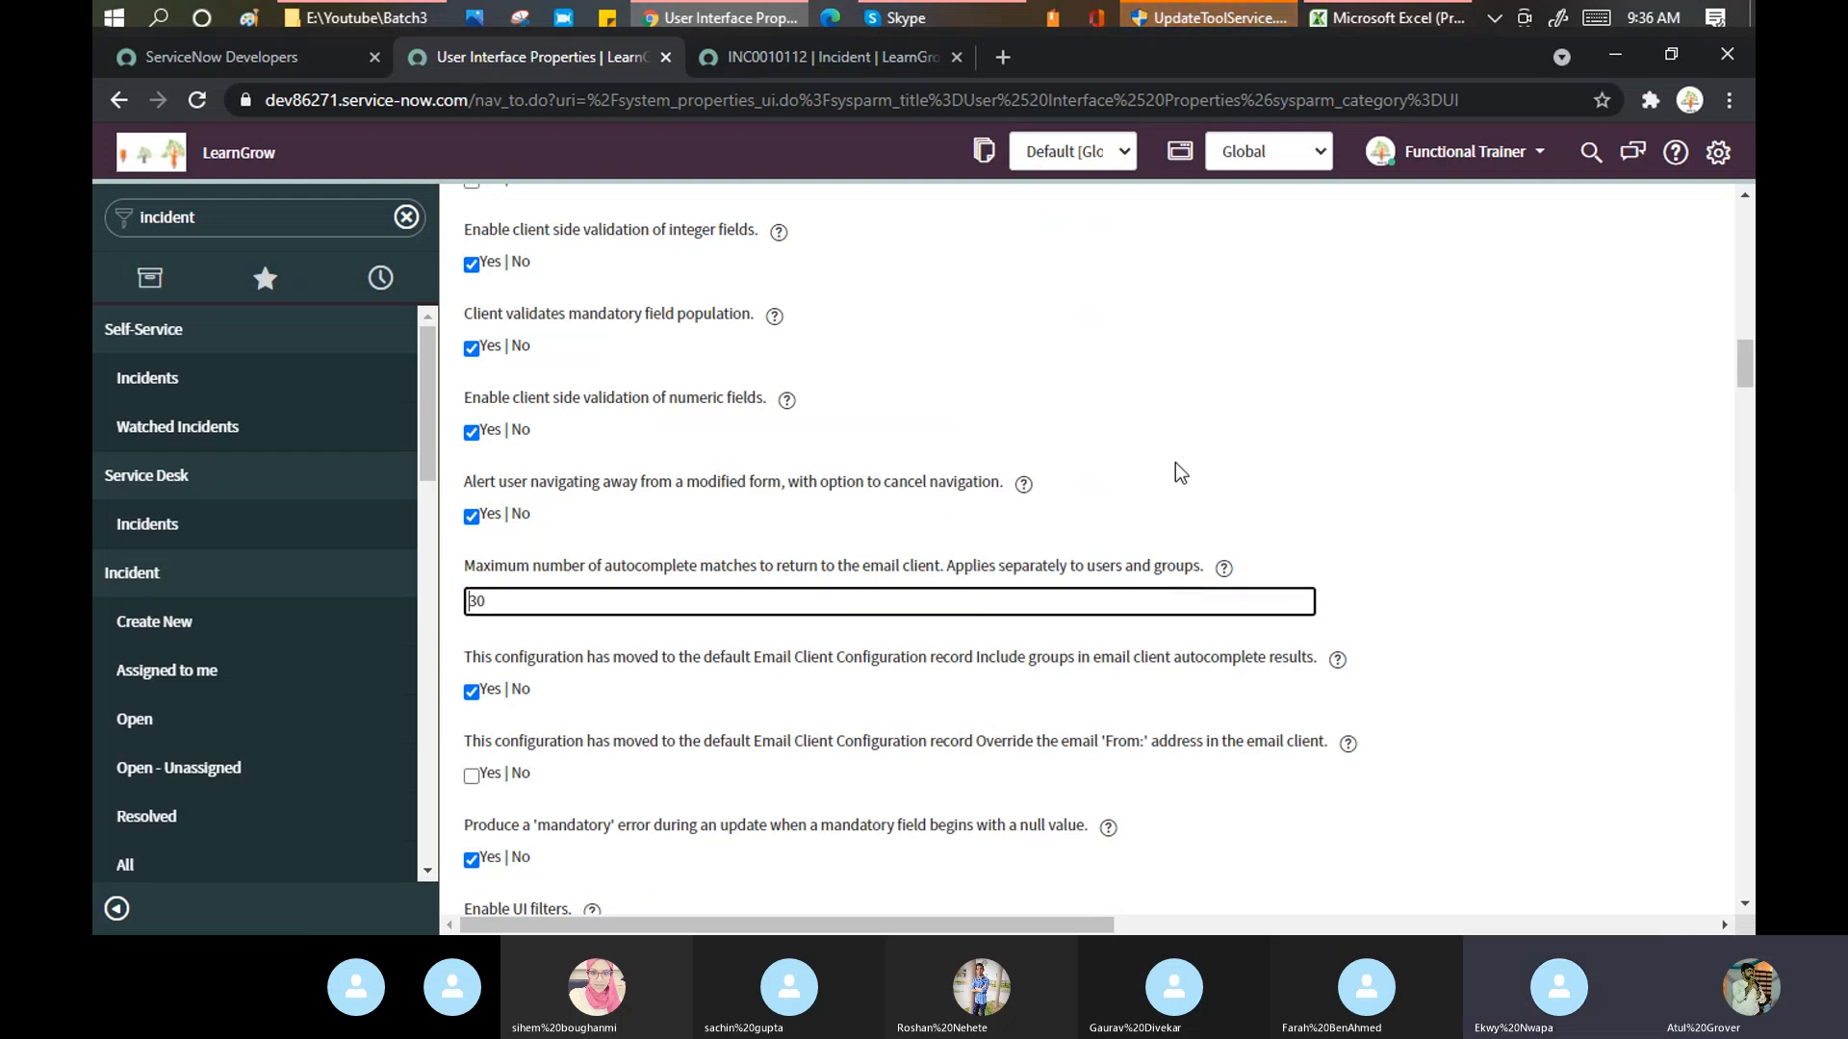
scroll(1175, 462, "down", 4)
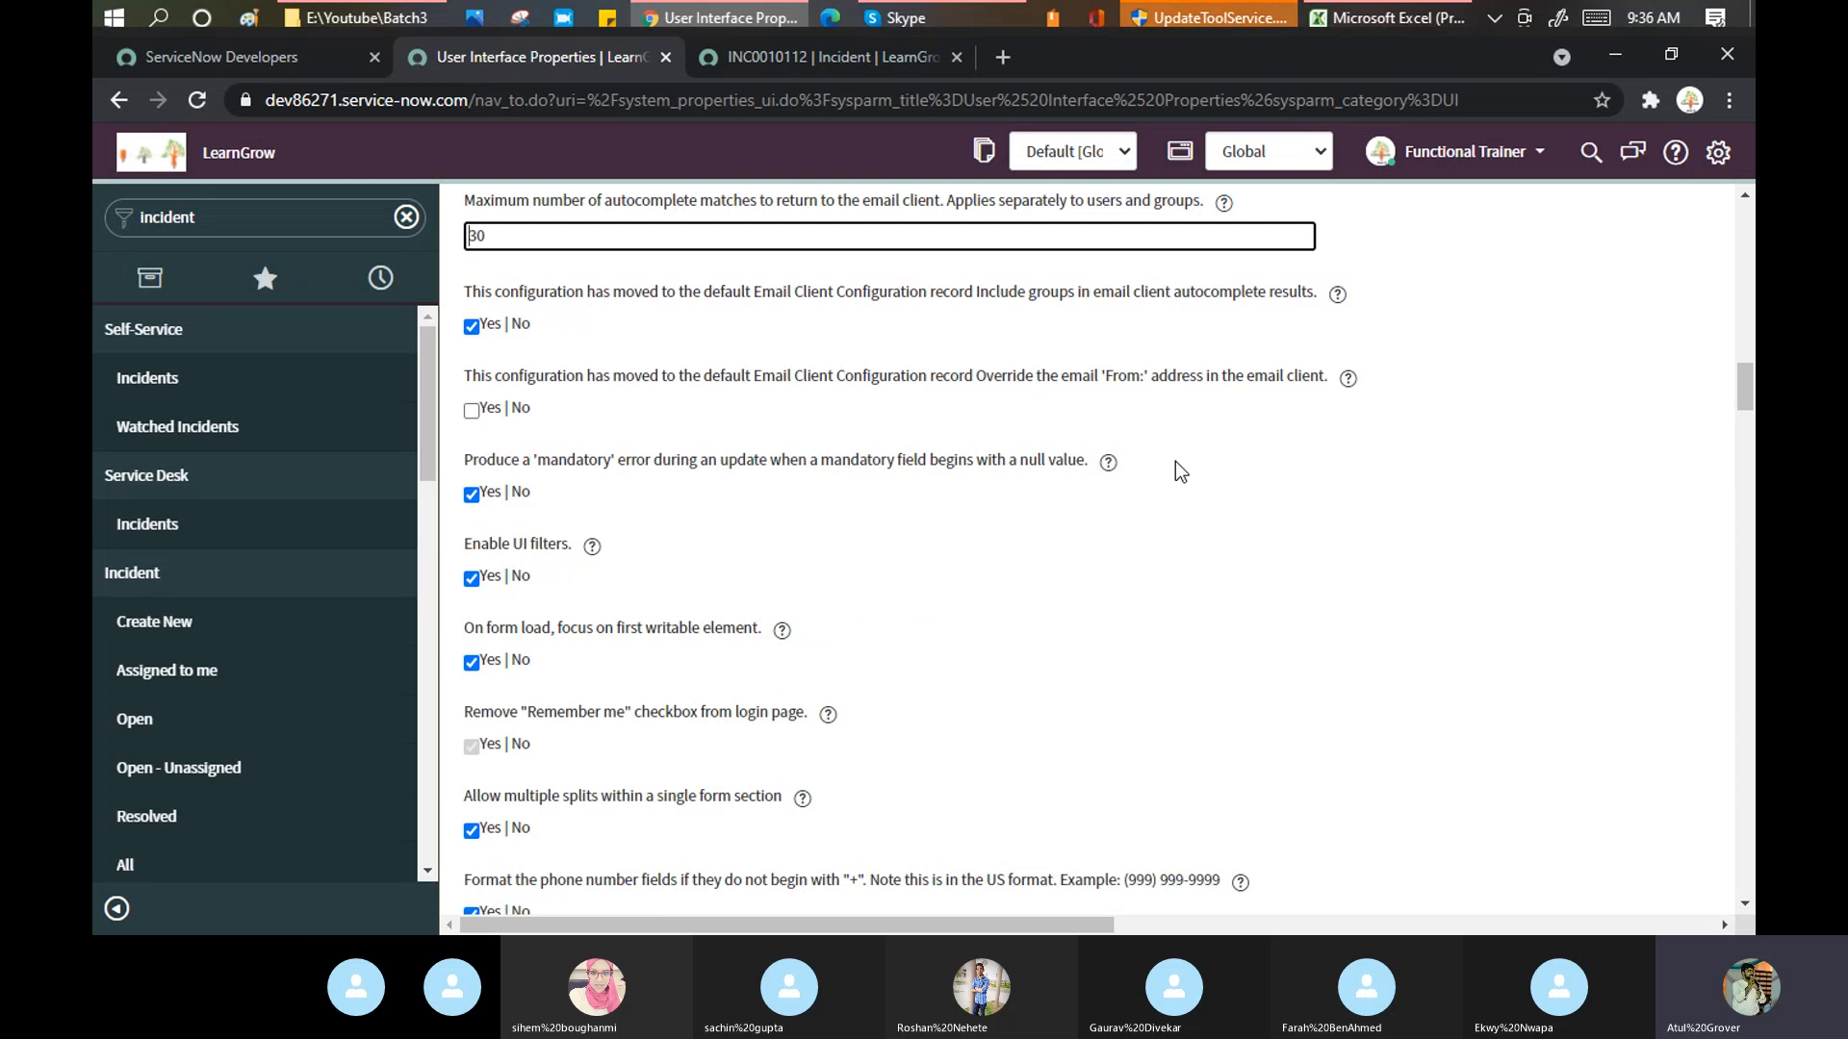
scroll(1236, 570, "down", 4)
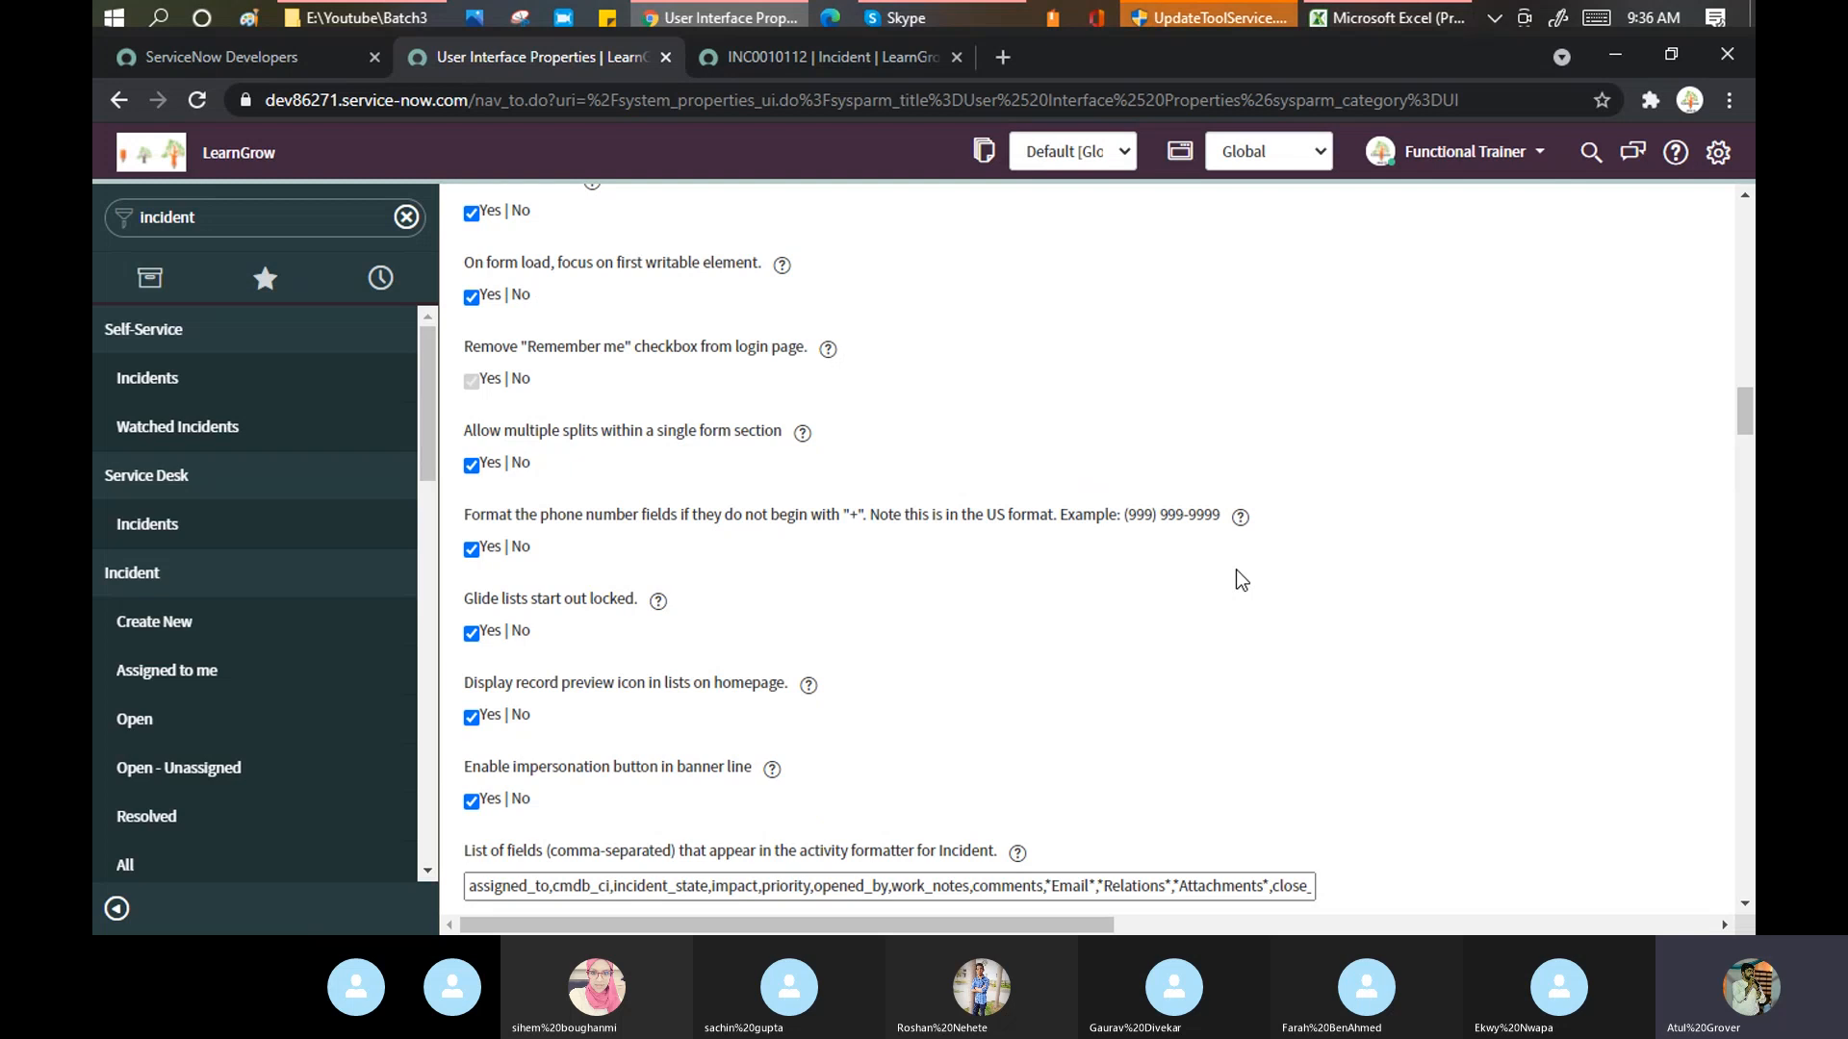
scroll(1130, 445, "down", 8)
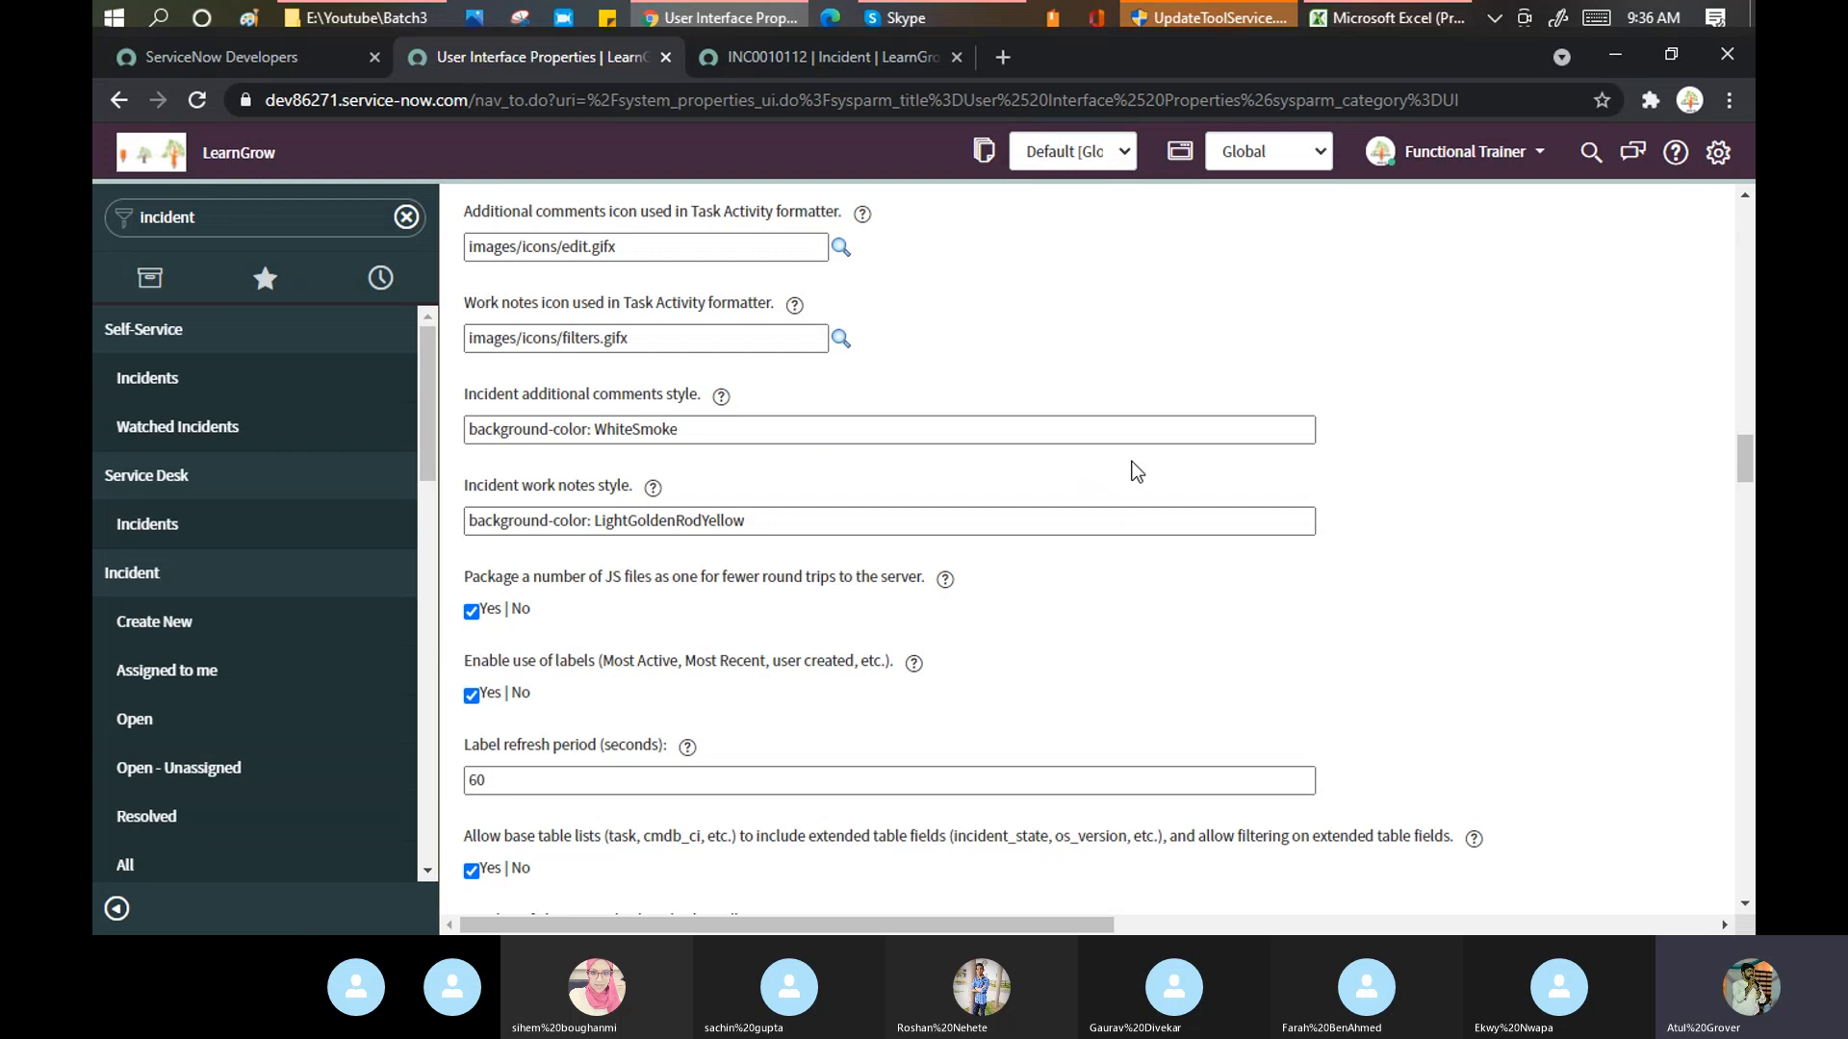
- Examine the remaining UI properties from the label settings through the paste formatting behavior, and save the properties
scroll(1136, 471, "down", 4)
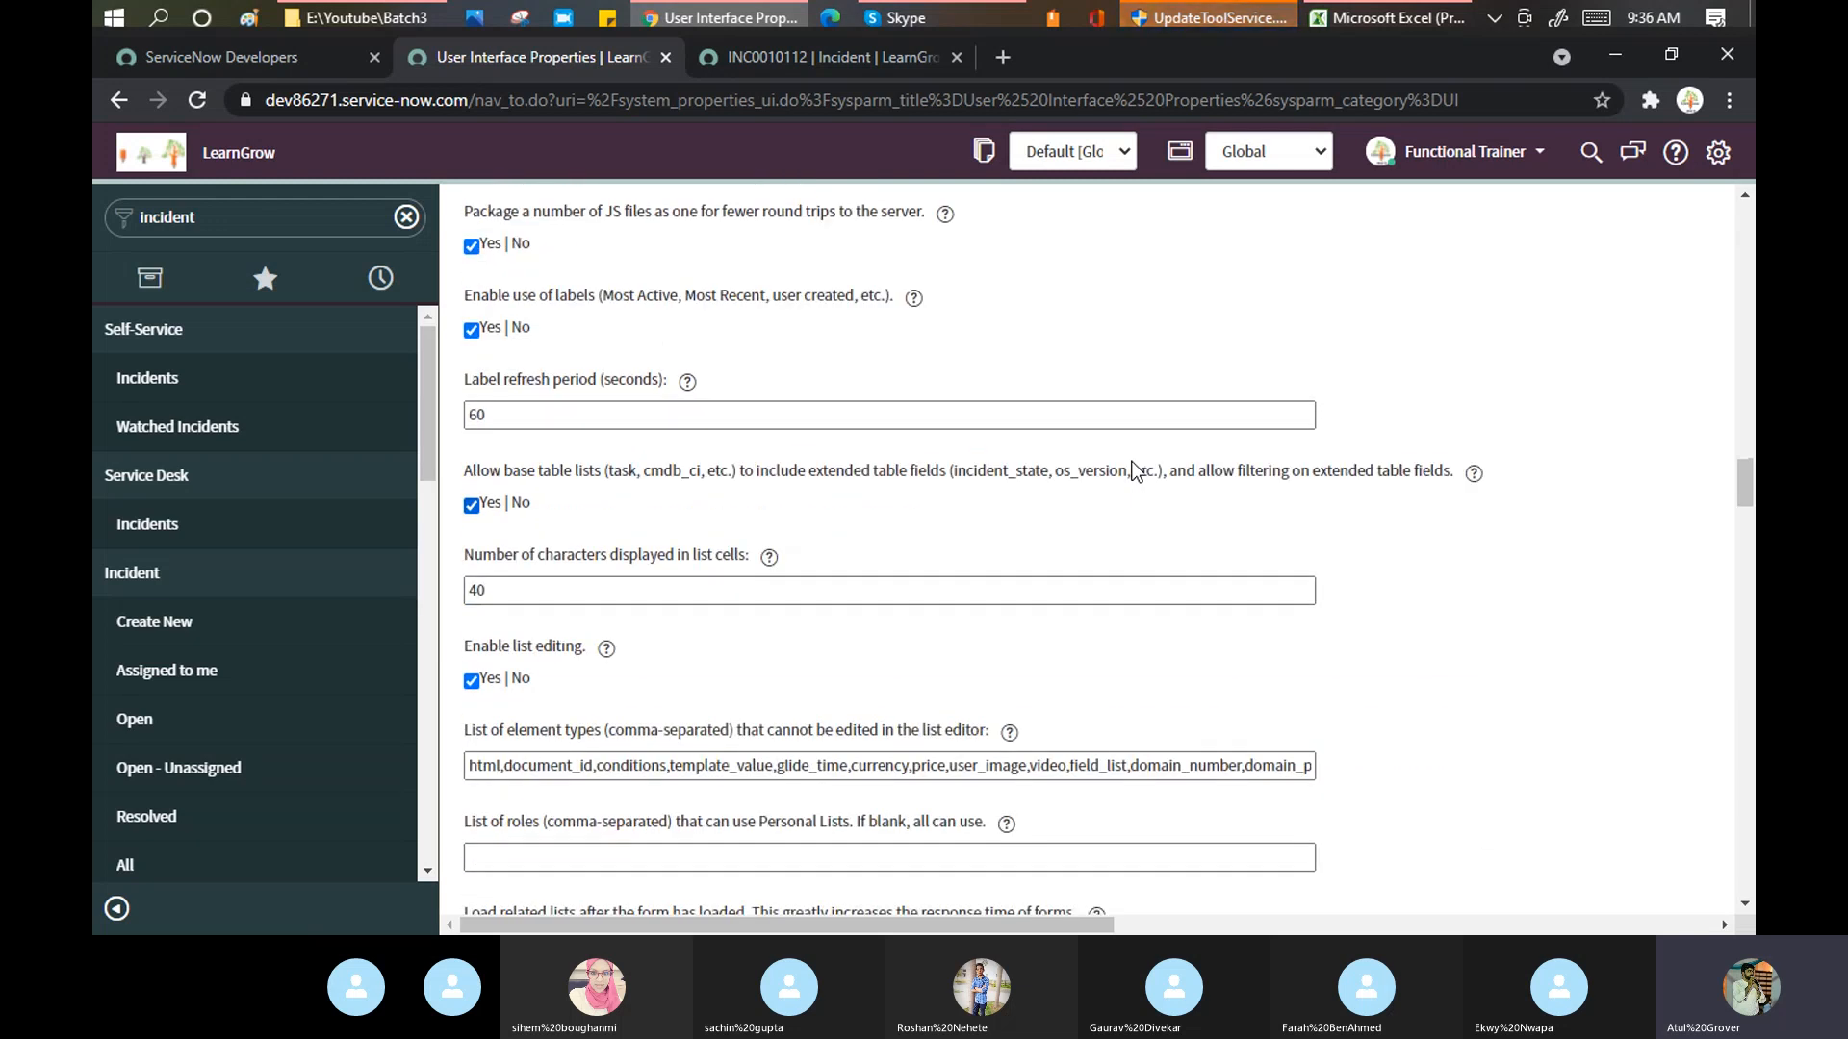
scroll(1136, 472, "down", 10)
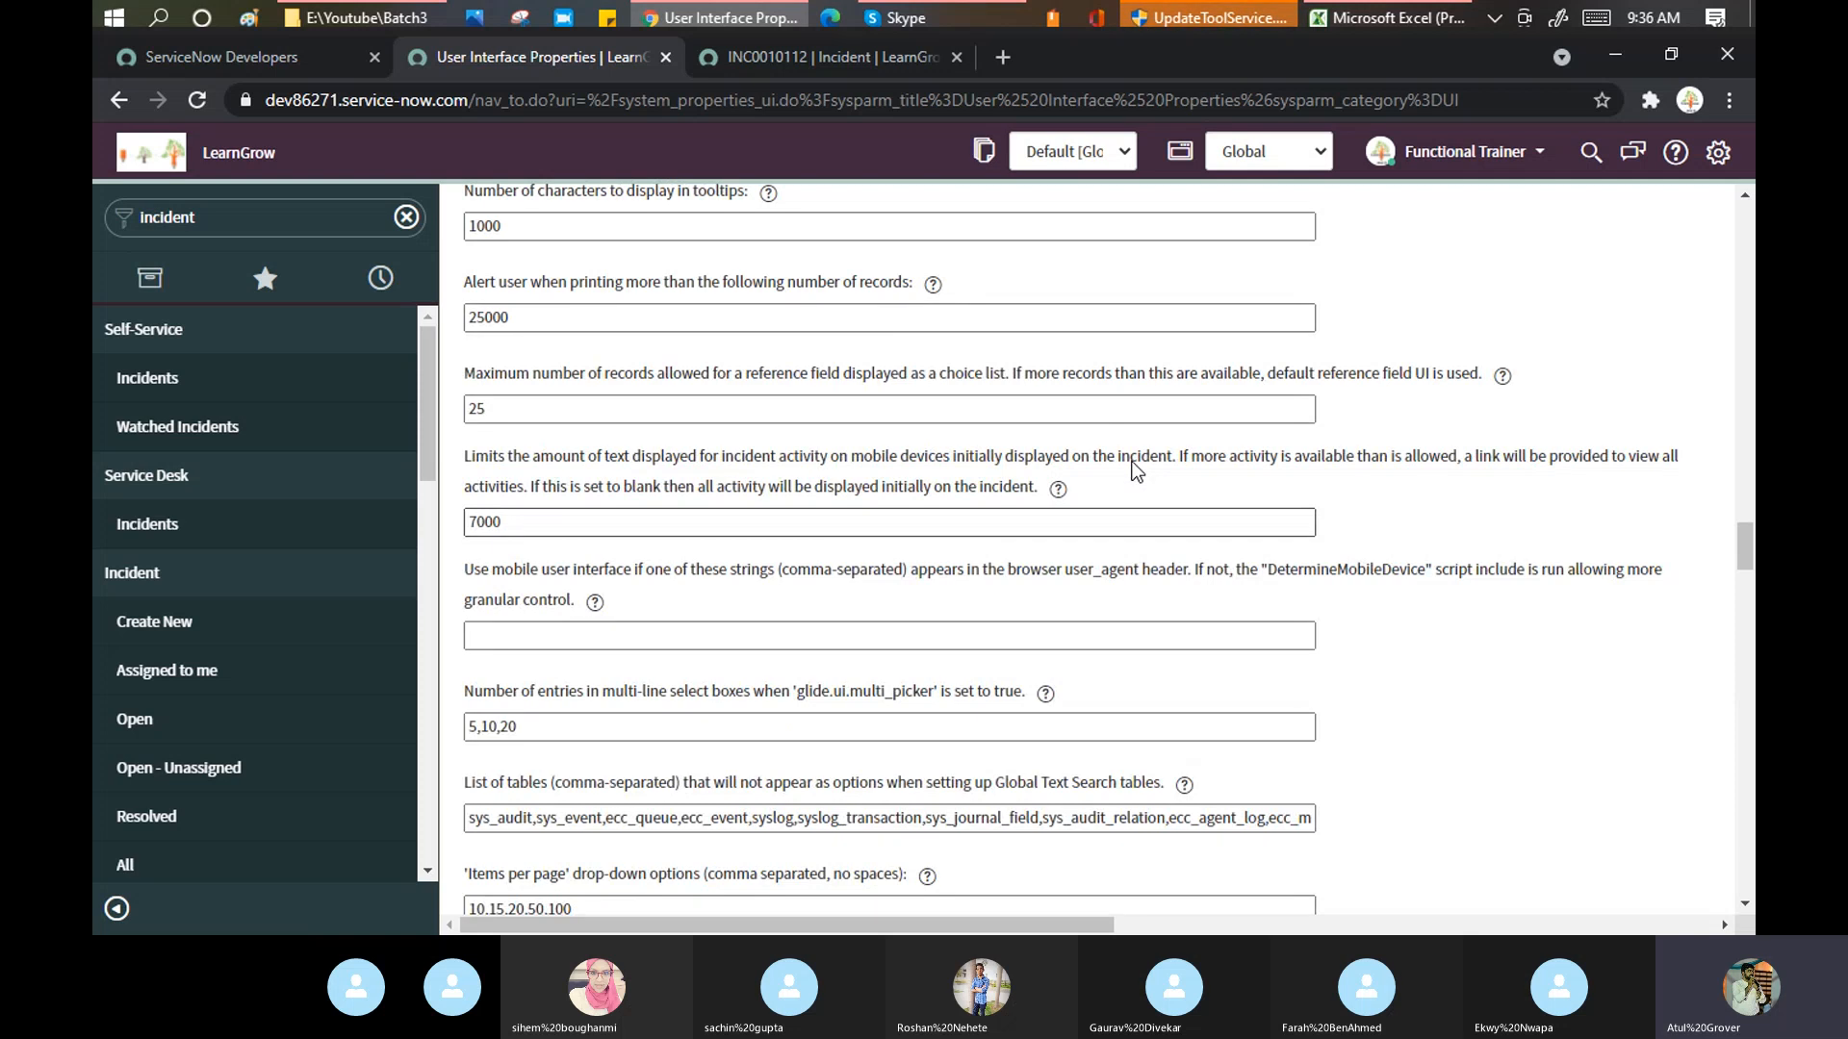
scroll(1136, 471, "down", 10)
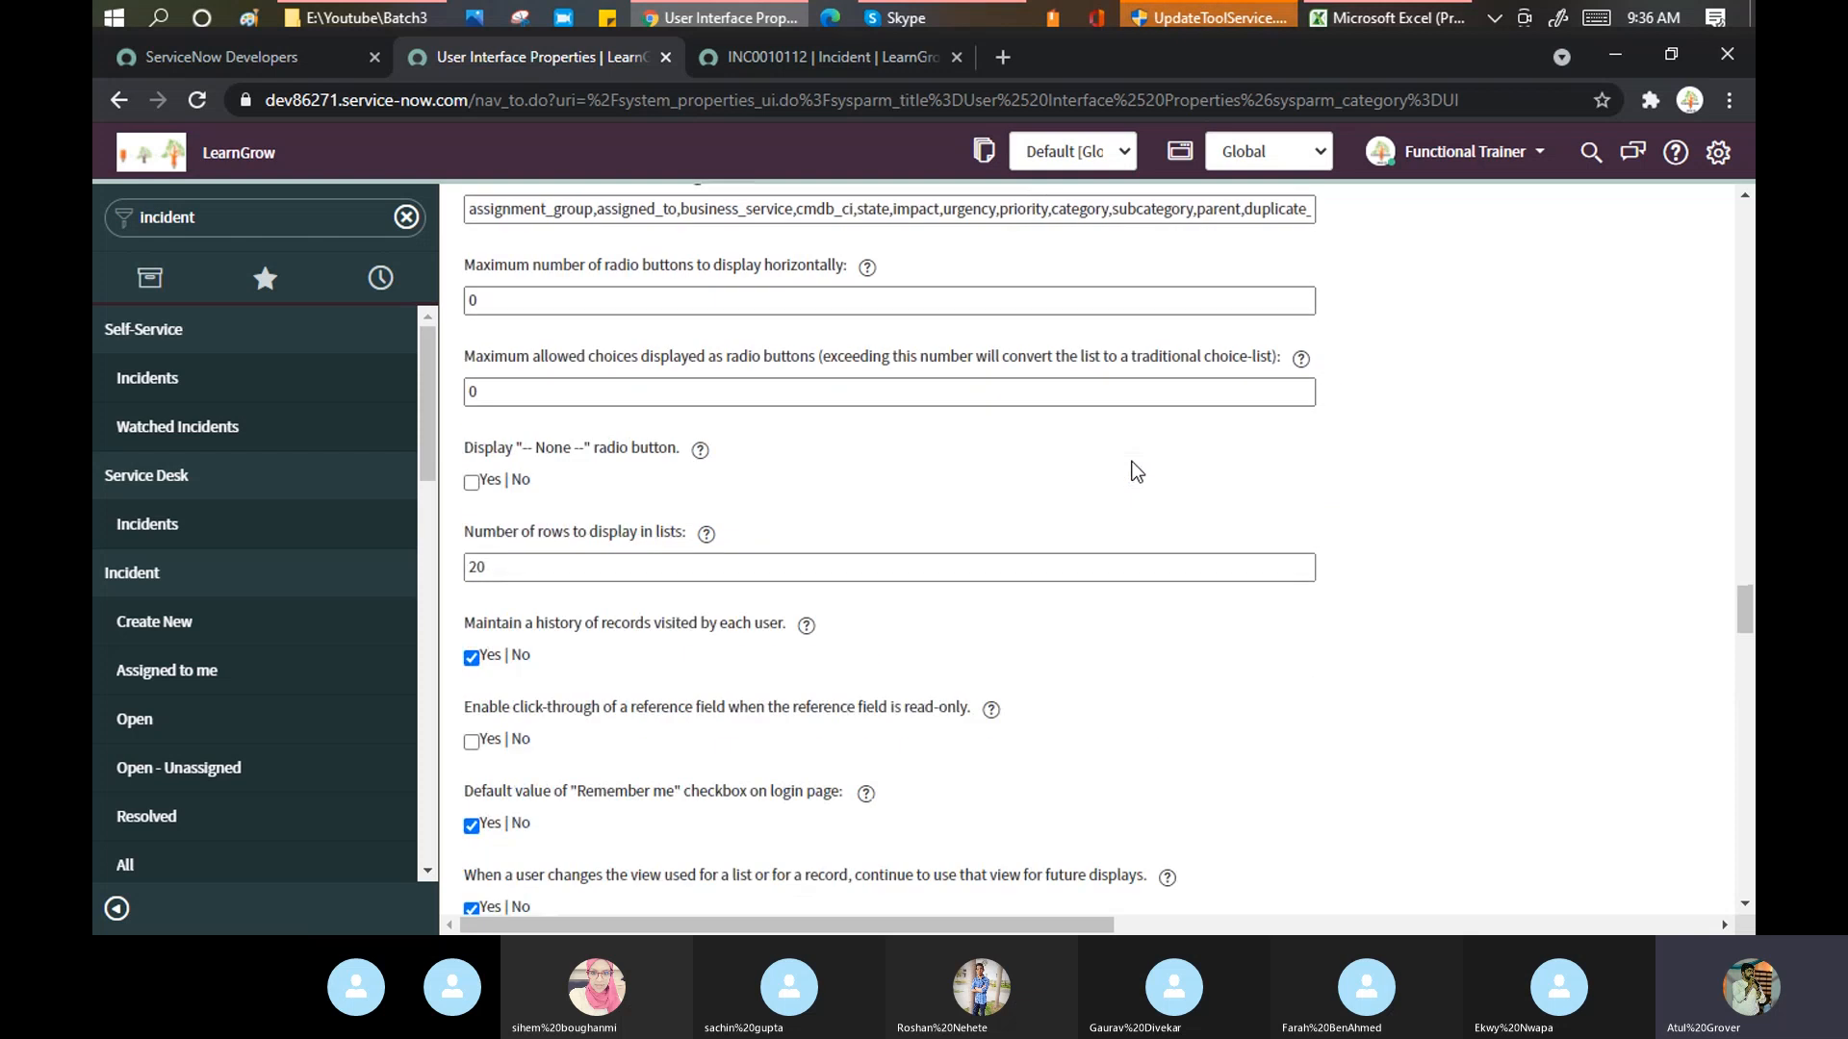
scroll(1136, 472, "down", 6)
scroll(1135, 472, "down", 8)
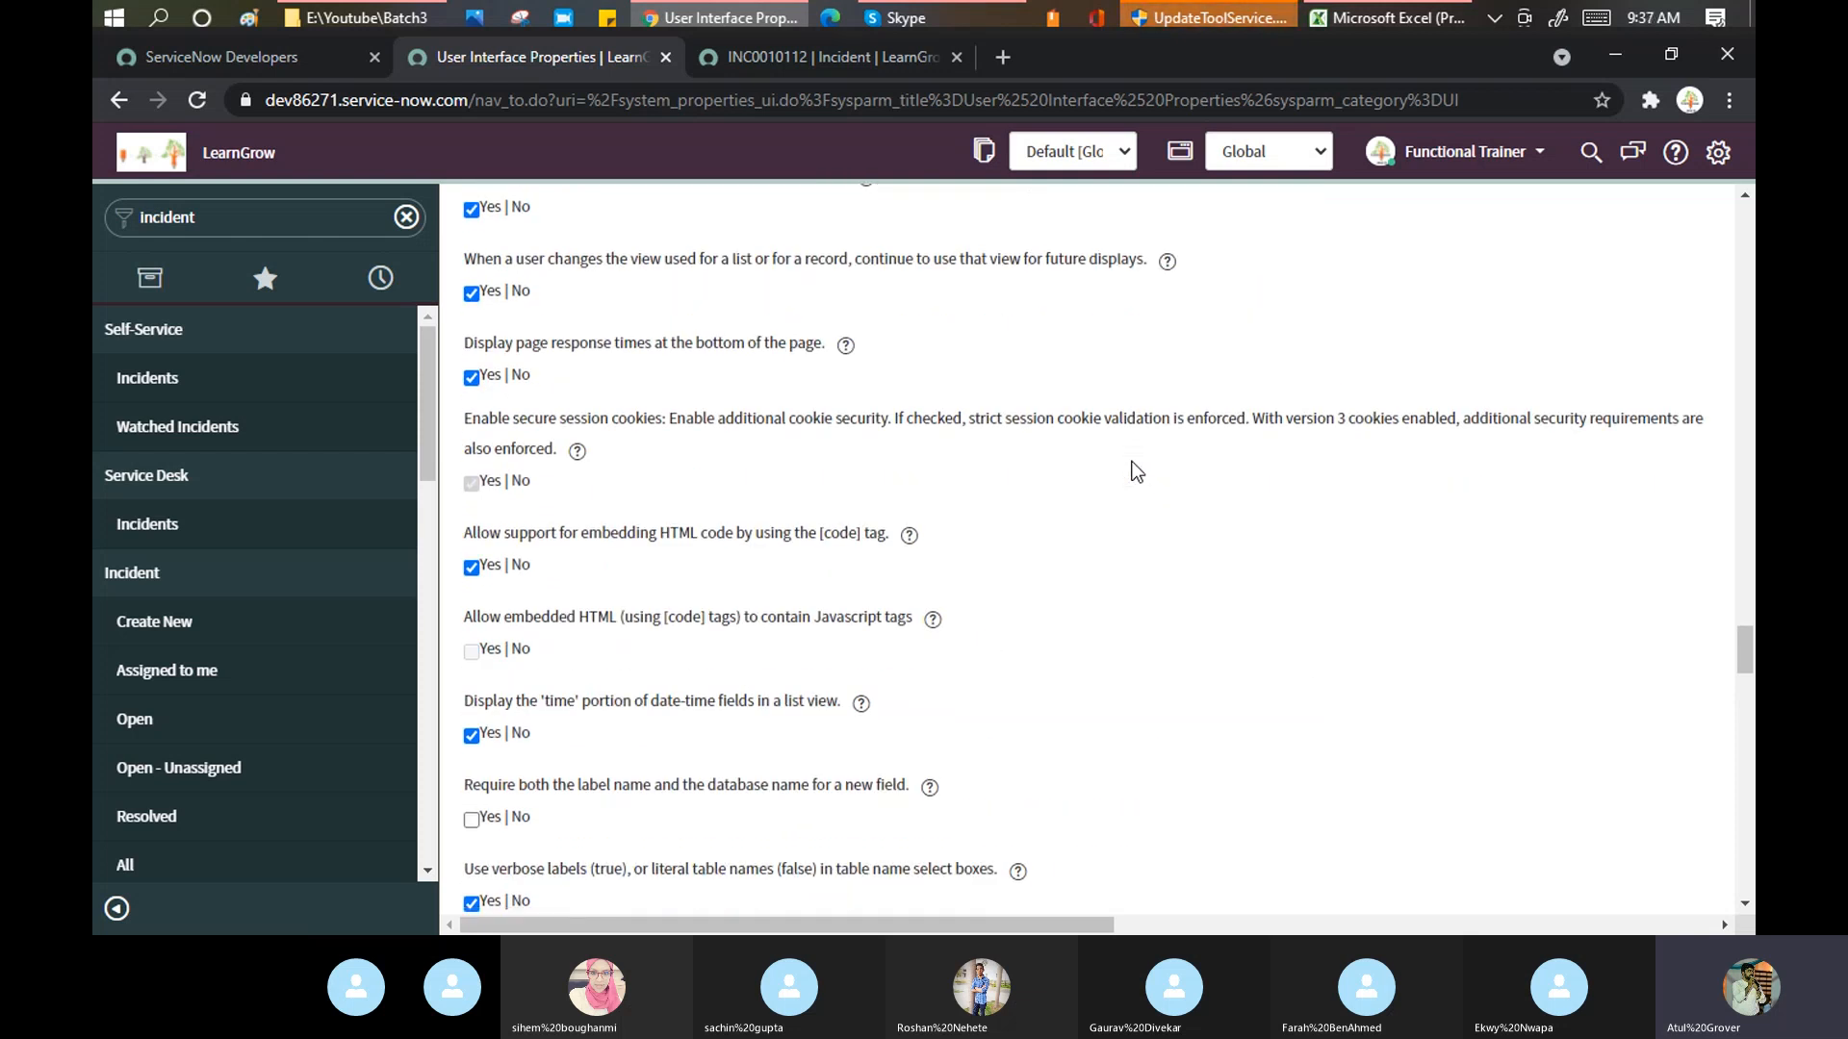
scroll(1134, 470, "down", 4)
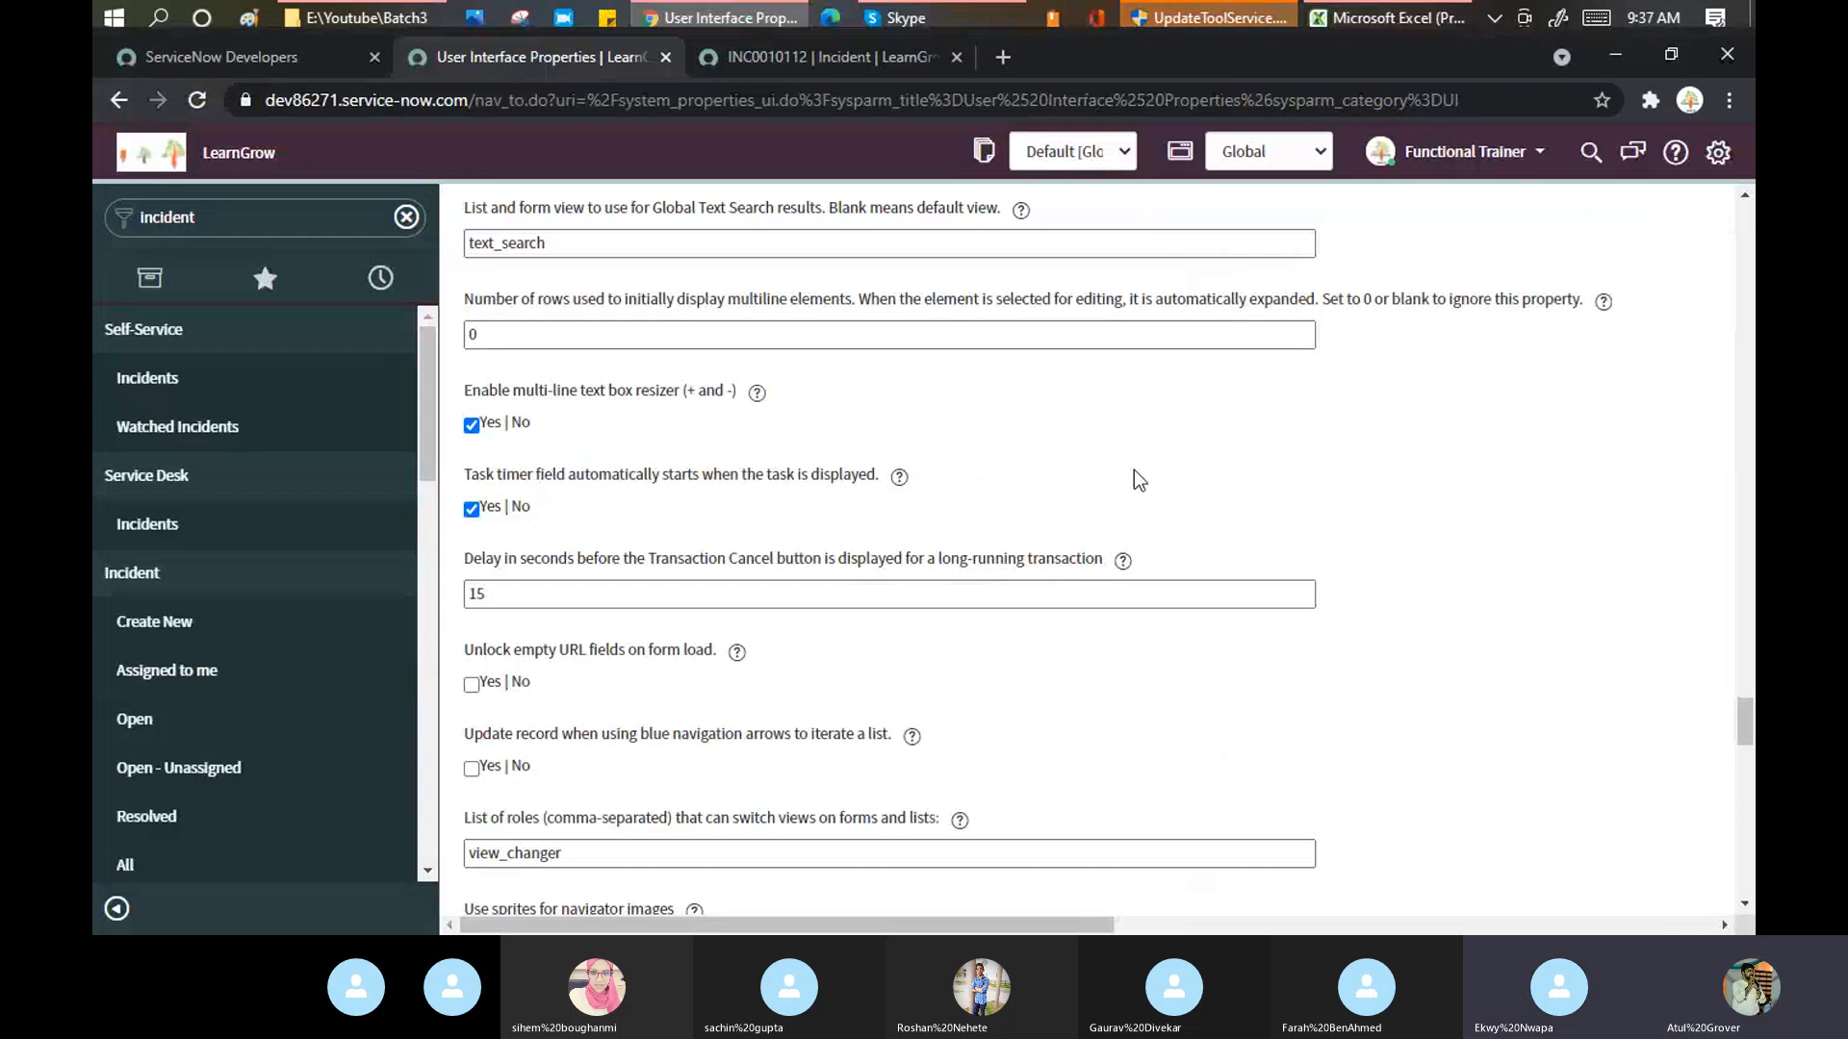
scroll(1134, 470, "down", 5)
scroll(1134, 469, "down", 15)
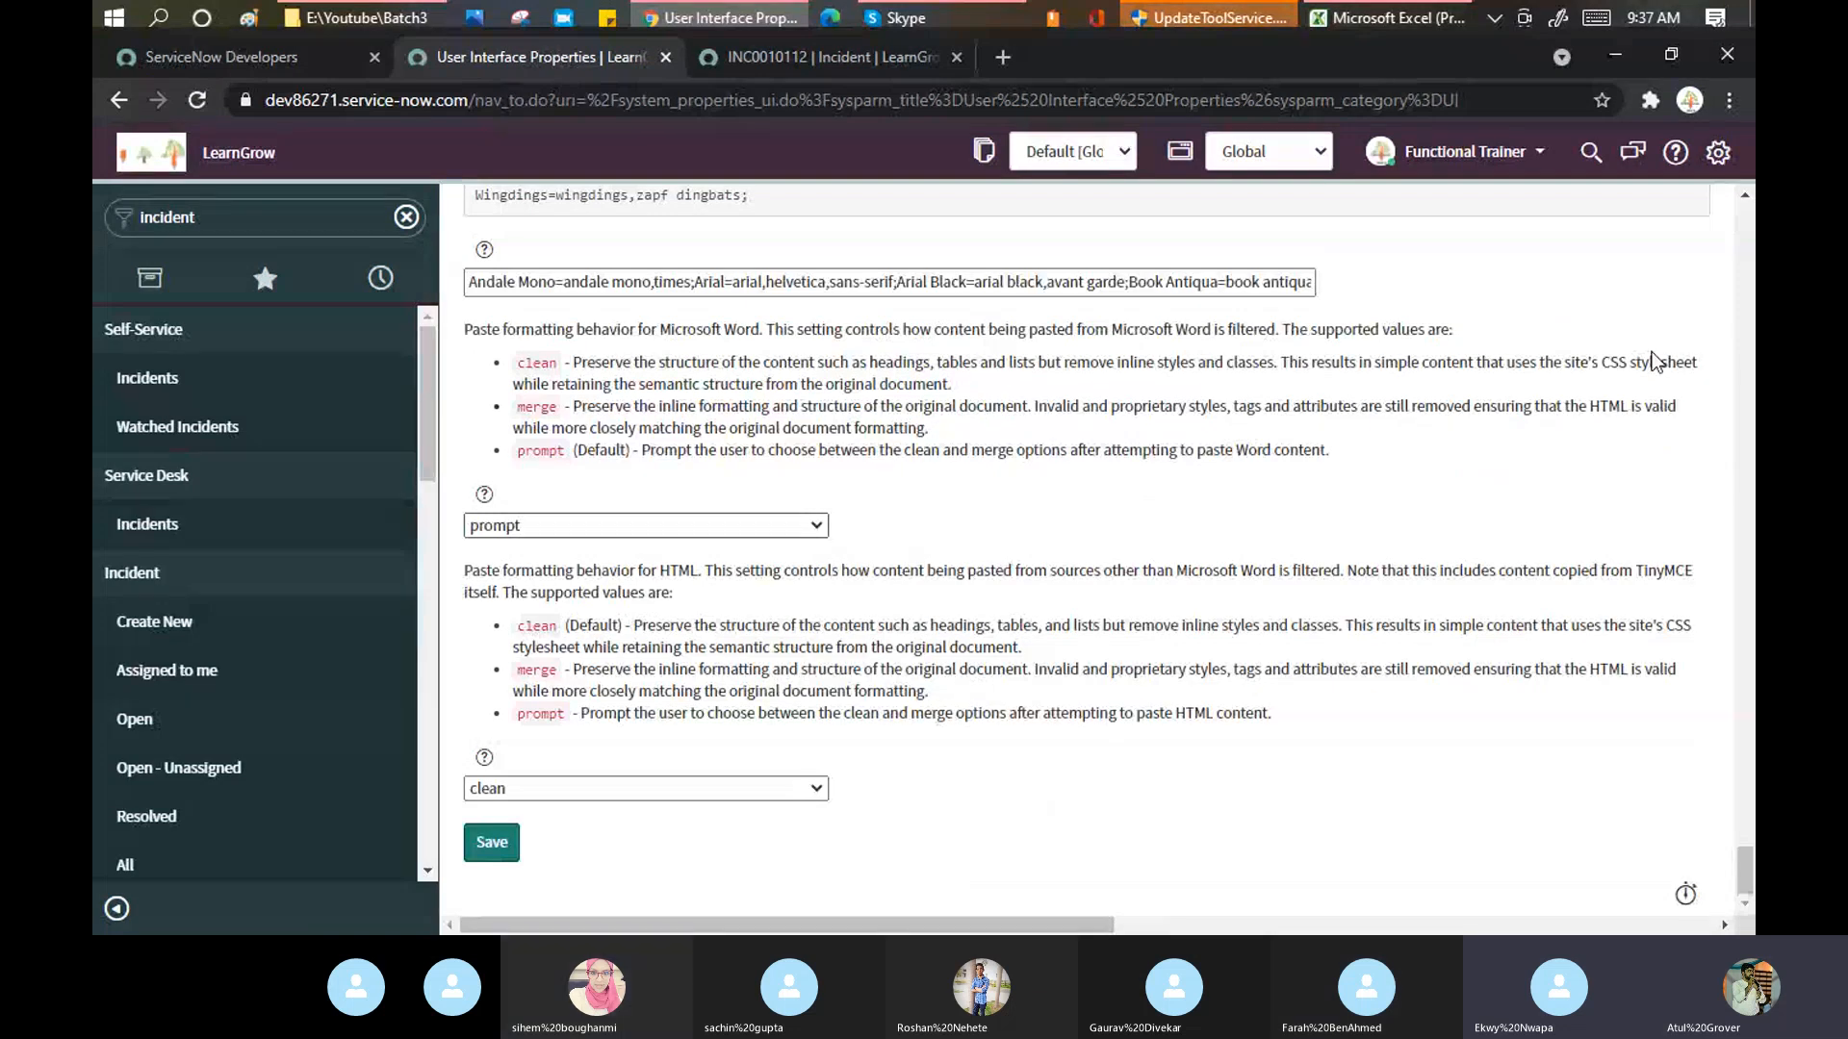
left_click(493, 843)
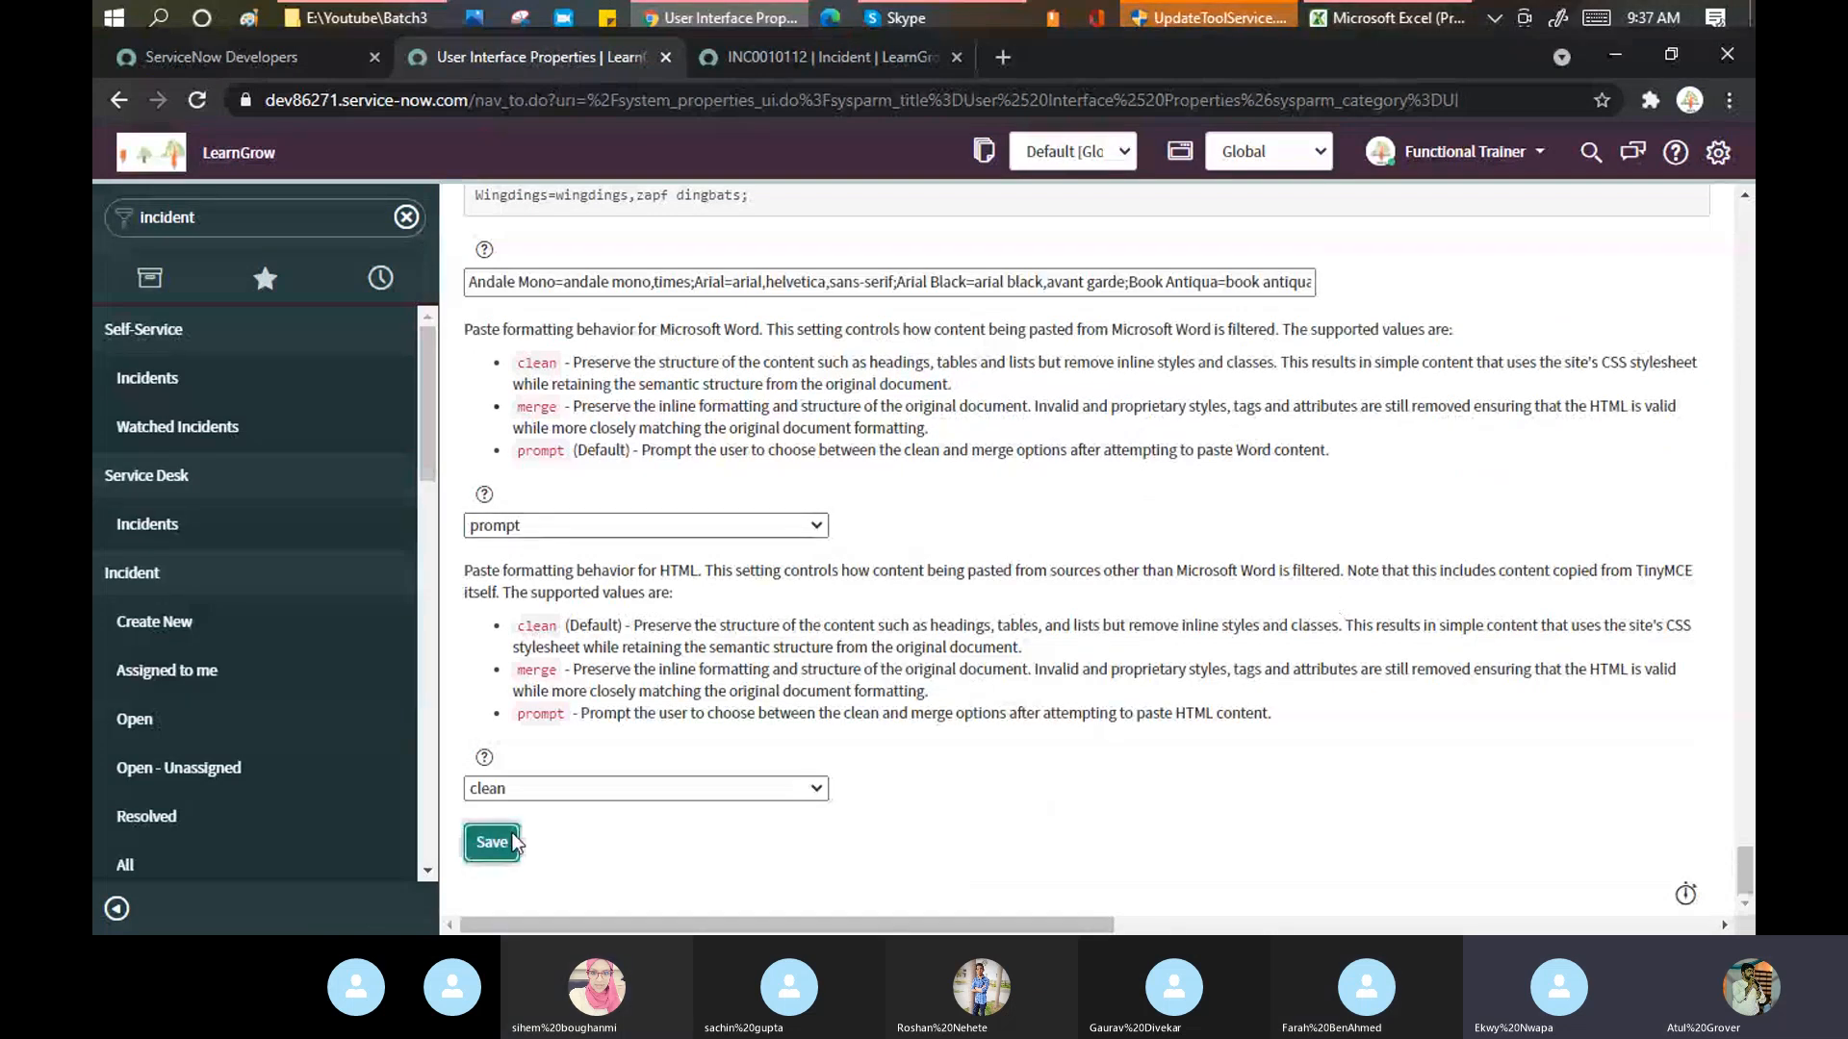
- Filter the navigator for "system pro" and open the System page under System Properties
left_click(279, 216)
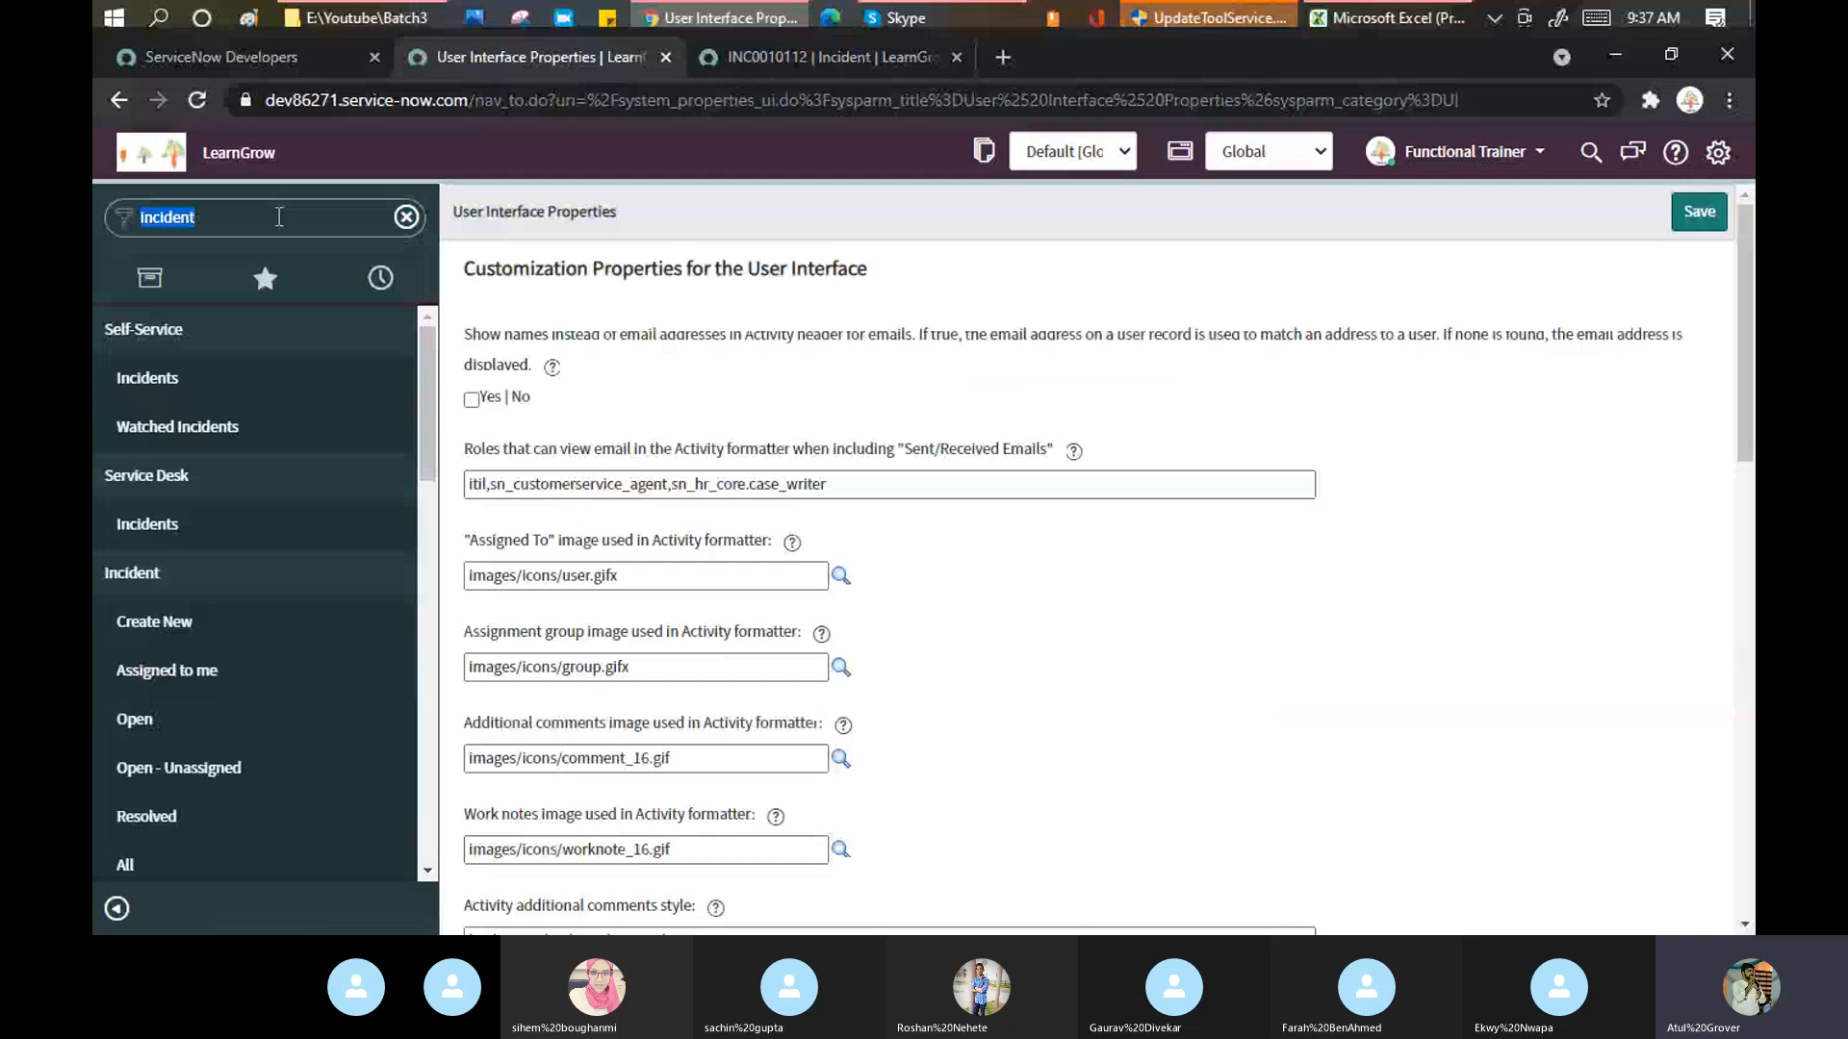
left_click(279, 217)
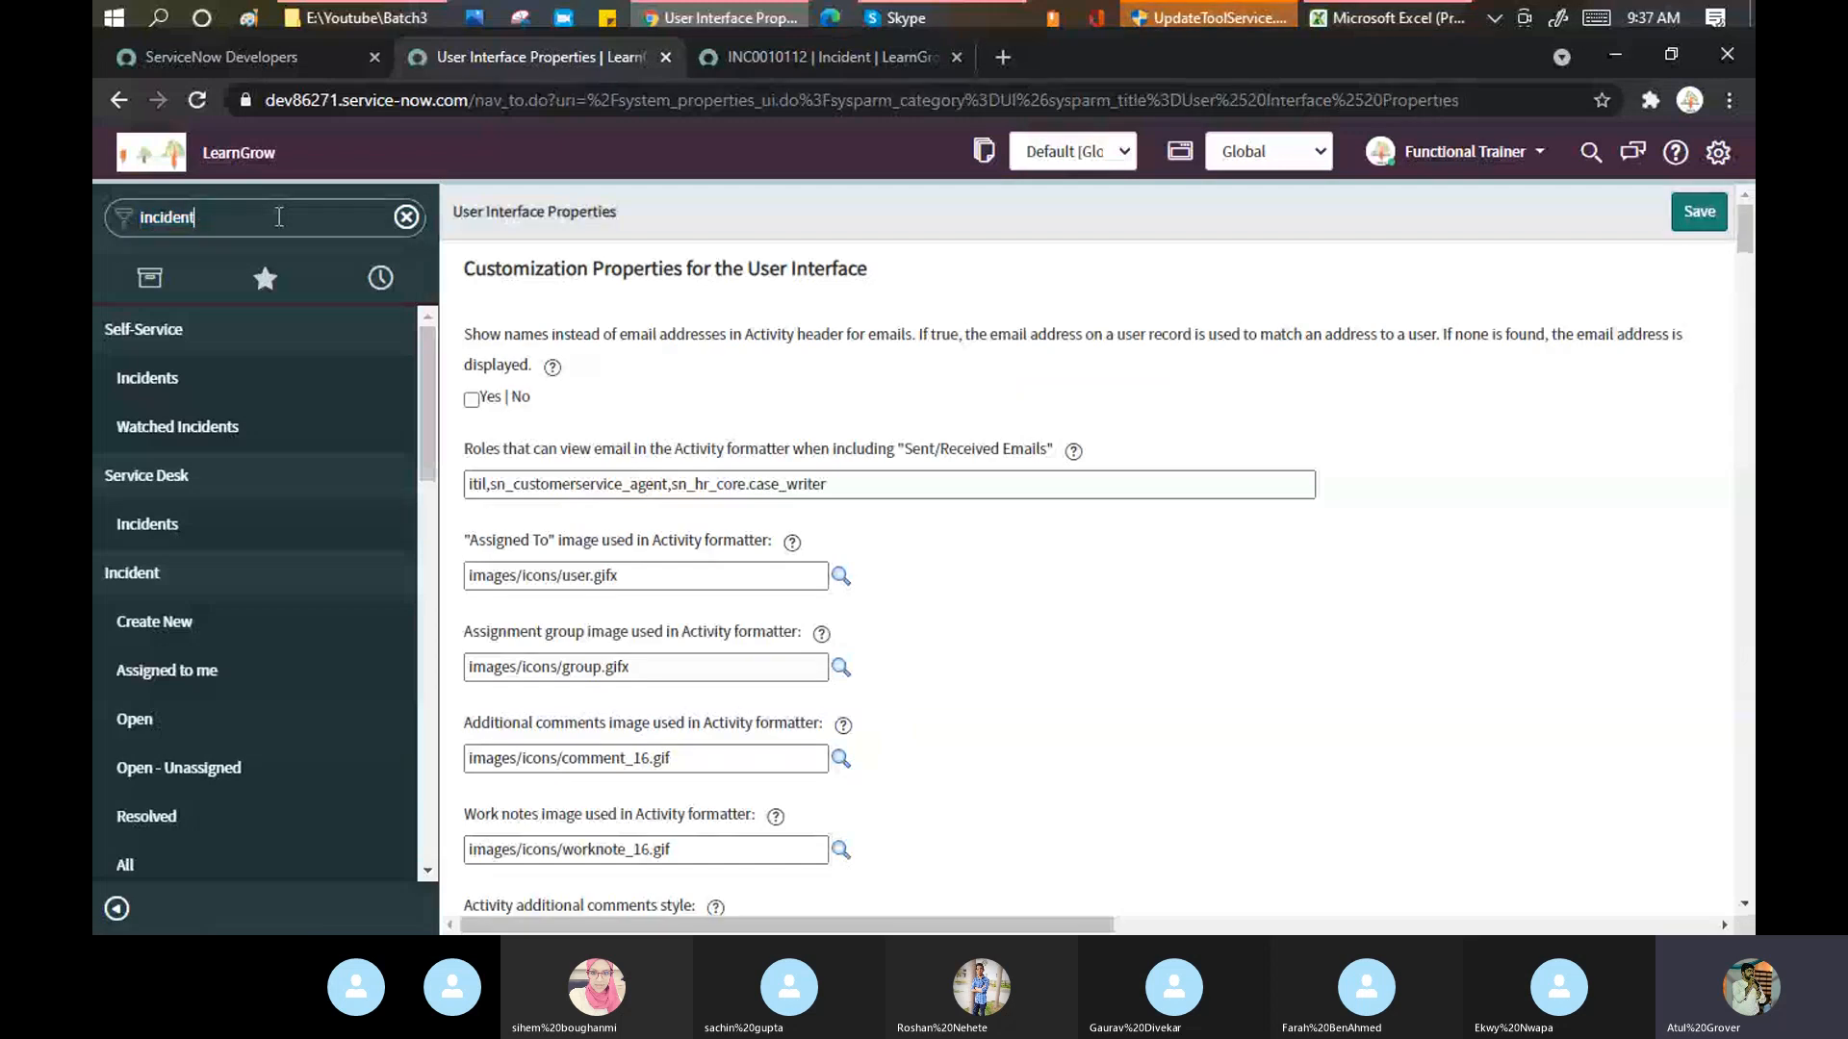
key("BackSpace")
key("BackSpace")
key("BackSpace")
key("BackSpace")
key("BackSpace")
key("BackSpace")
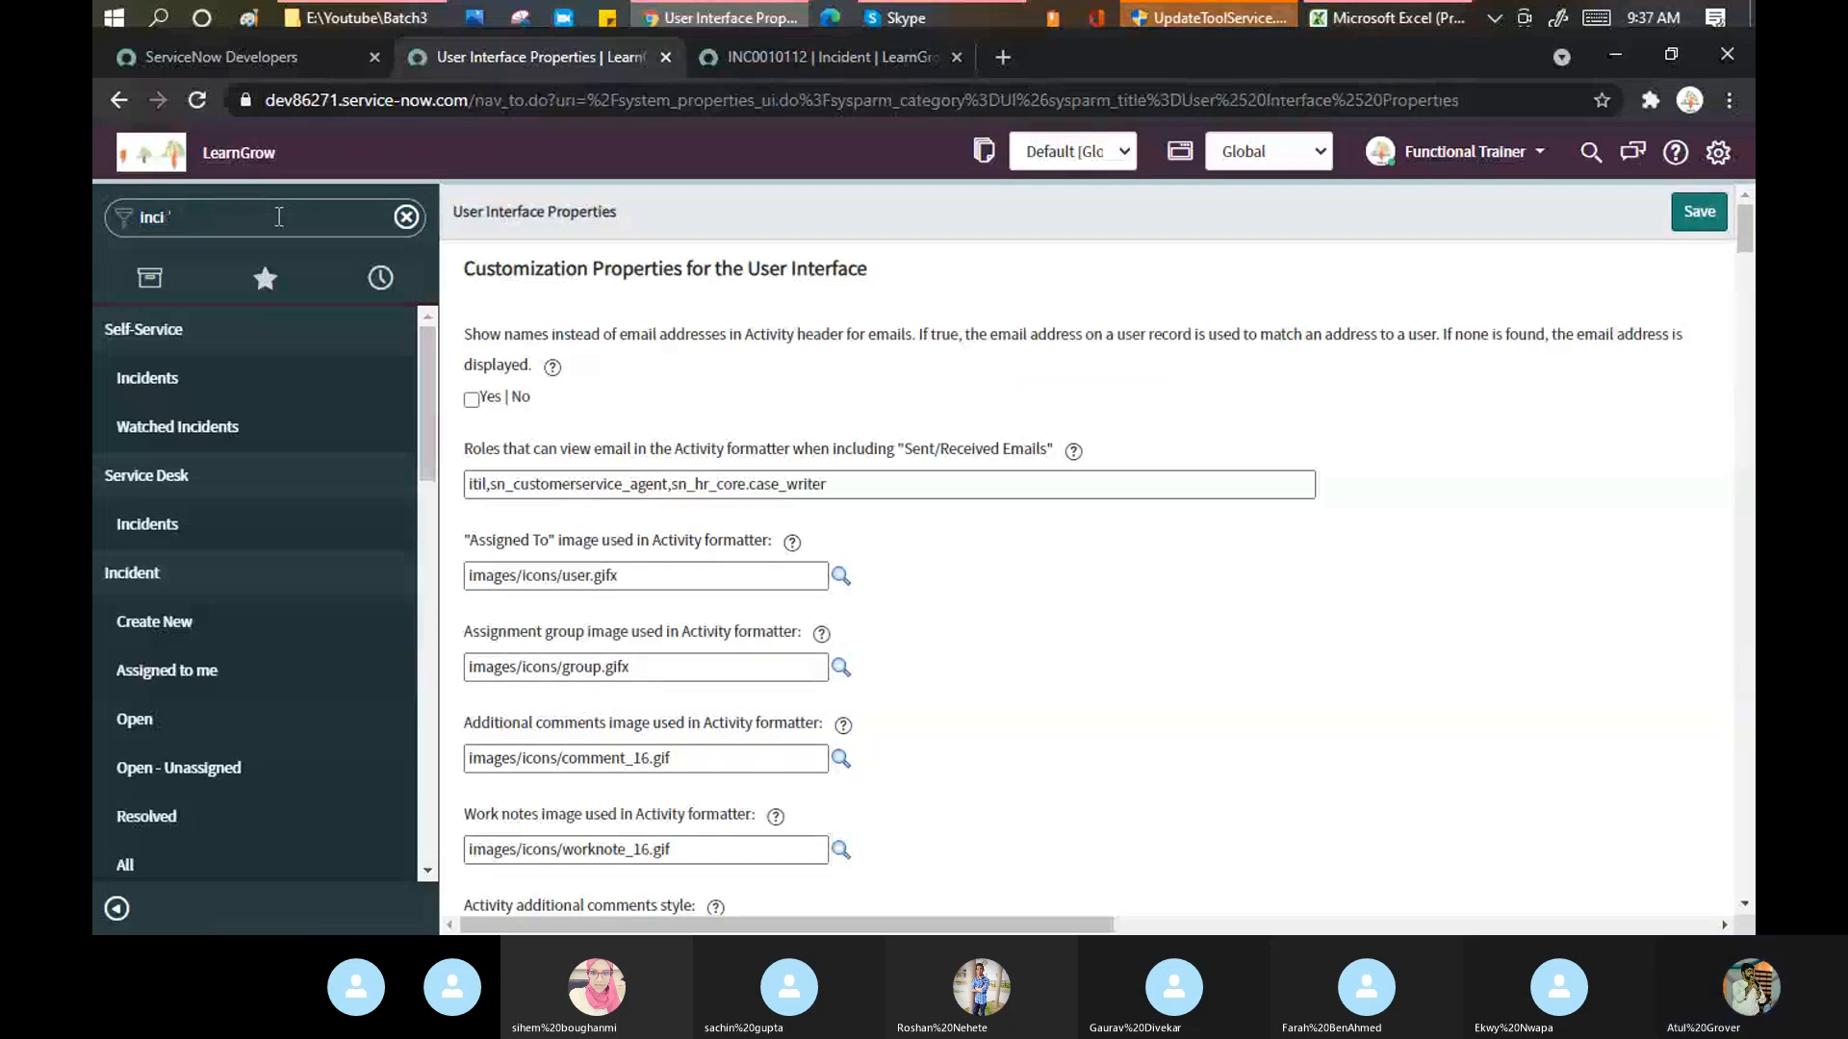
key("BackSpace")
key("BackSpace")
type("sys")
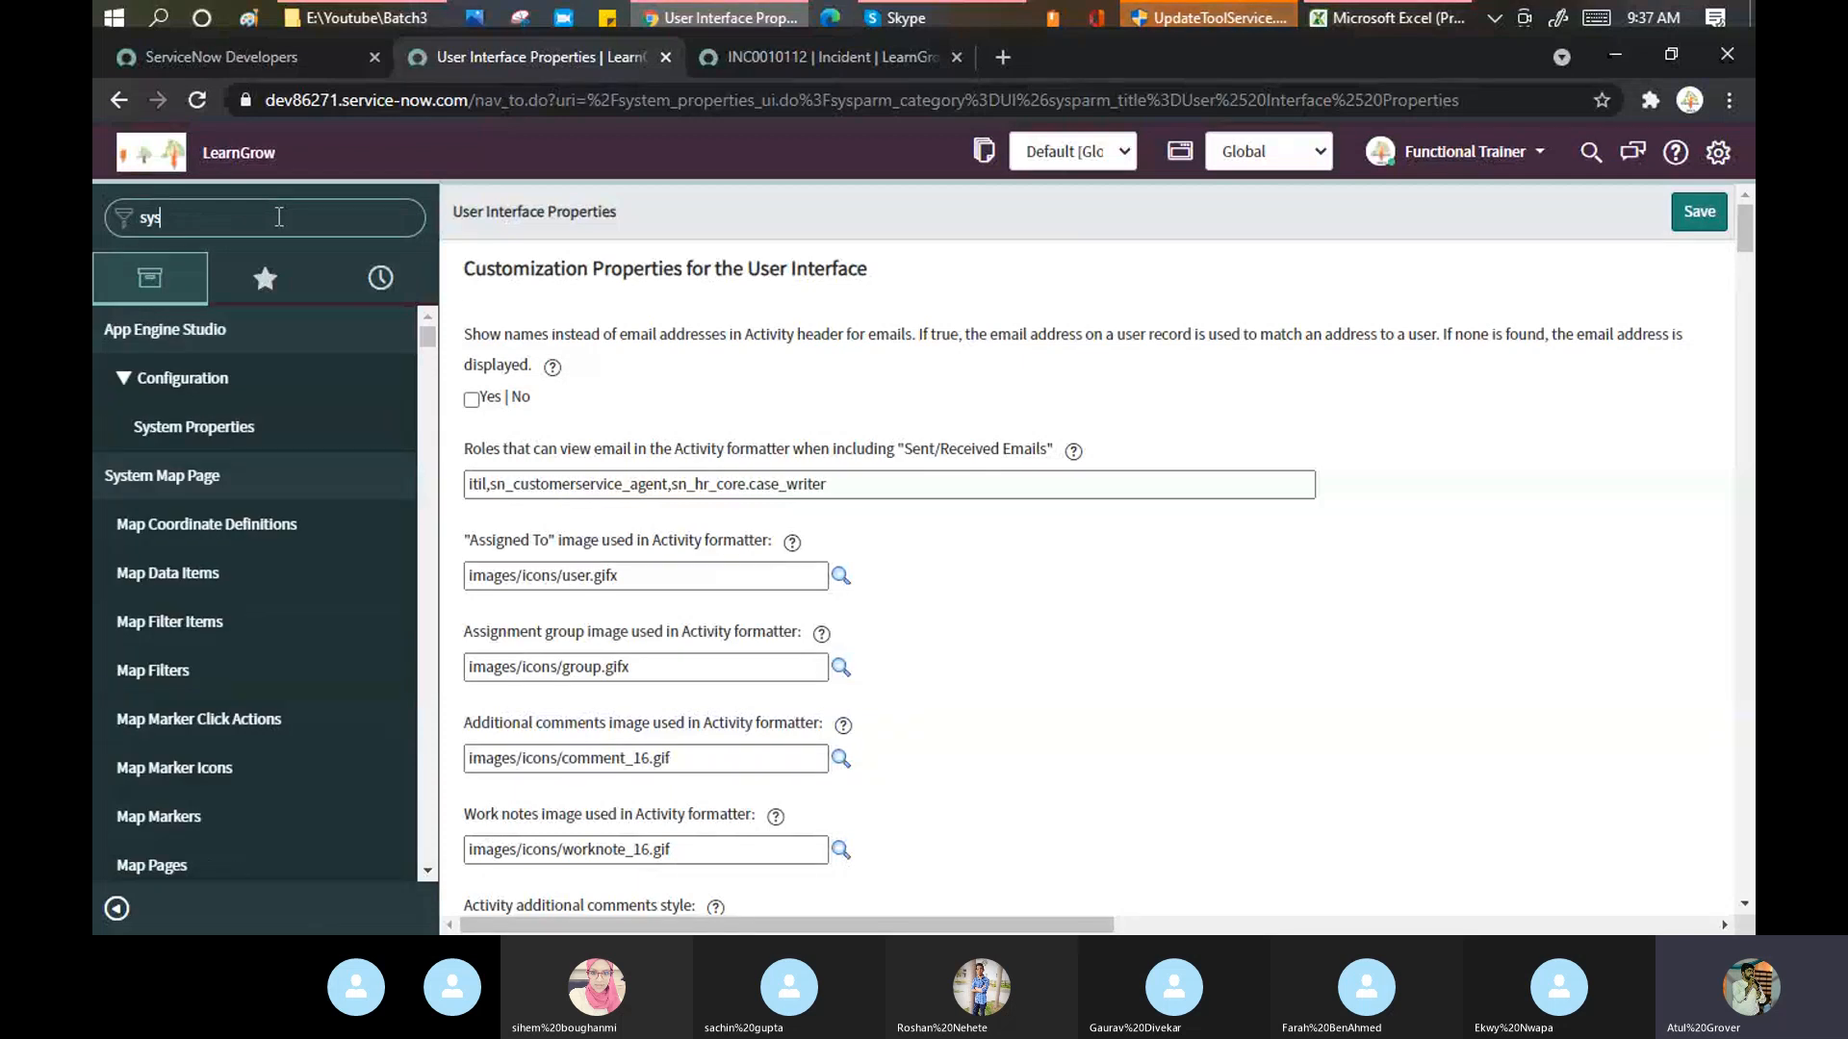
type("tem")
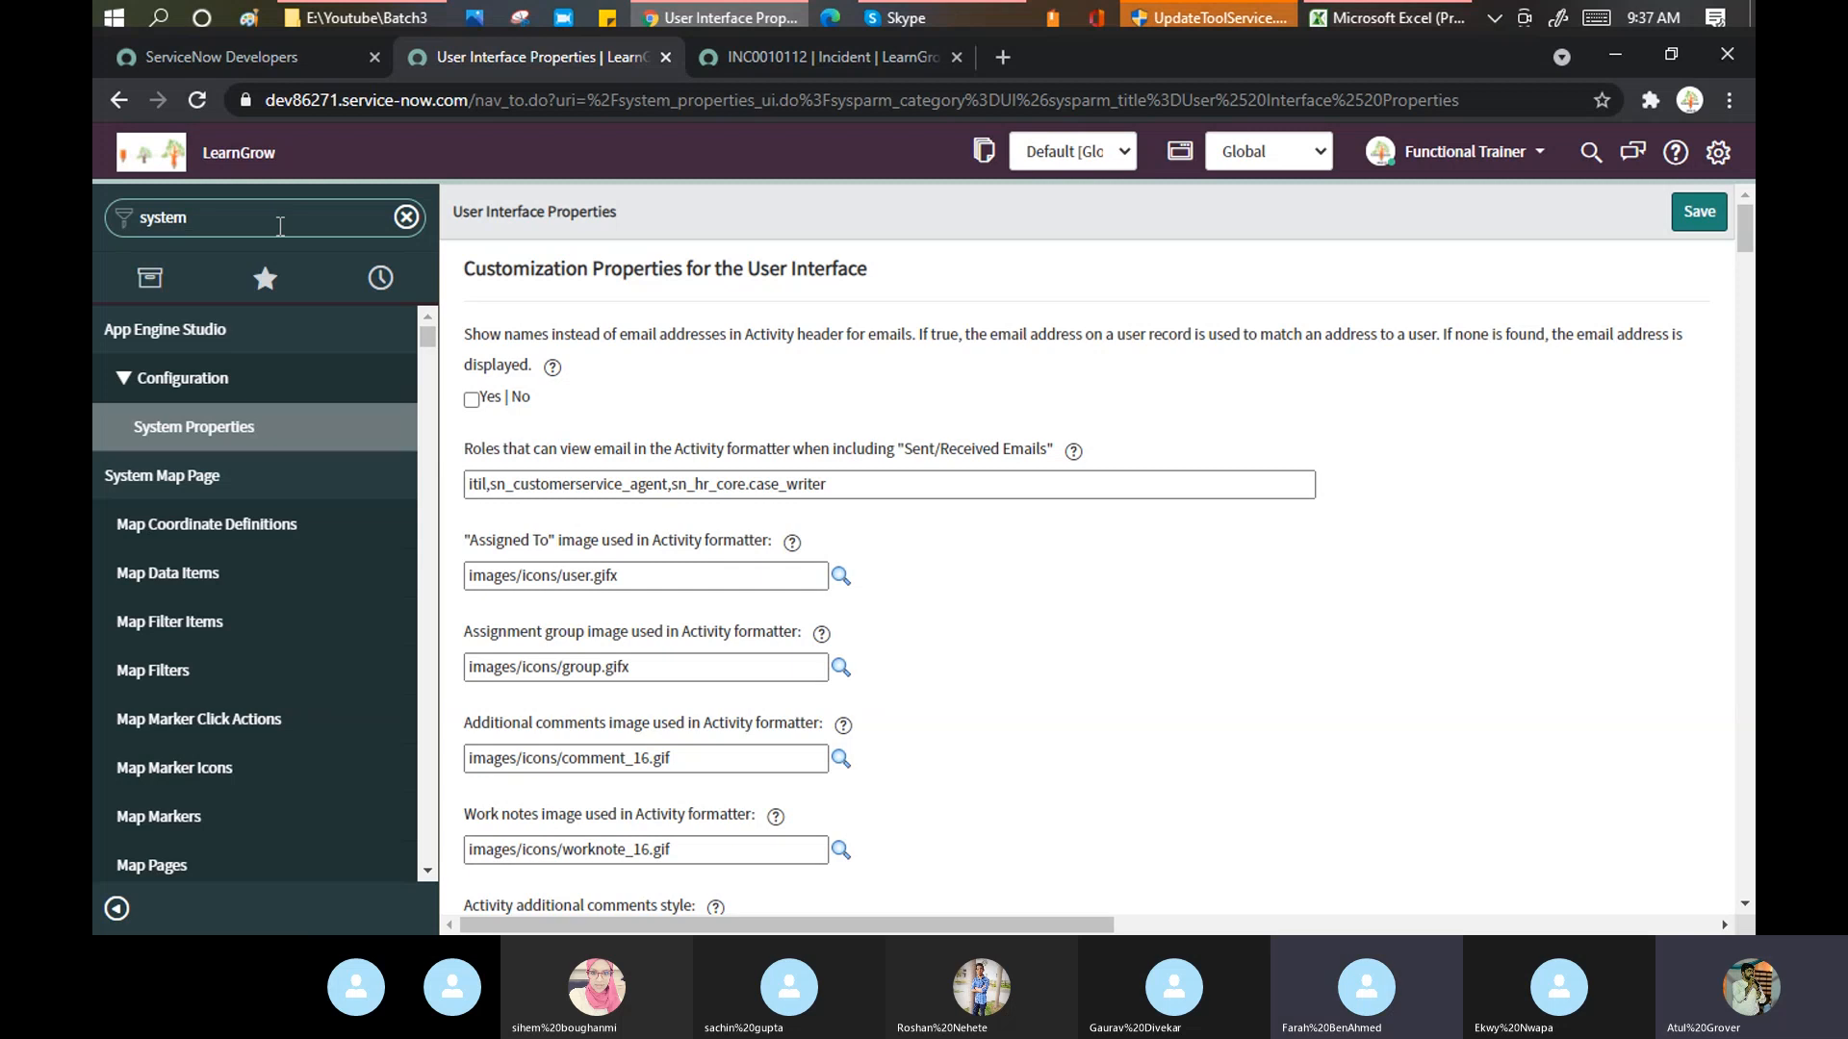
type("pro")
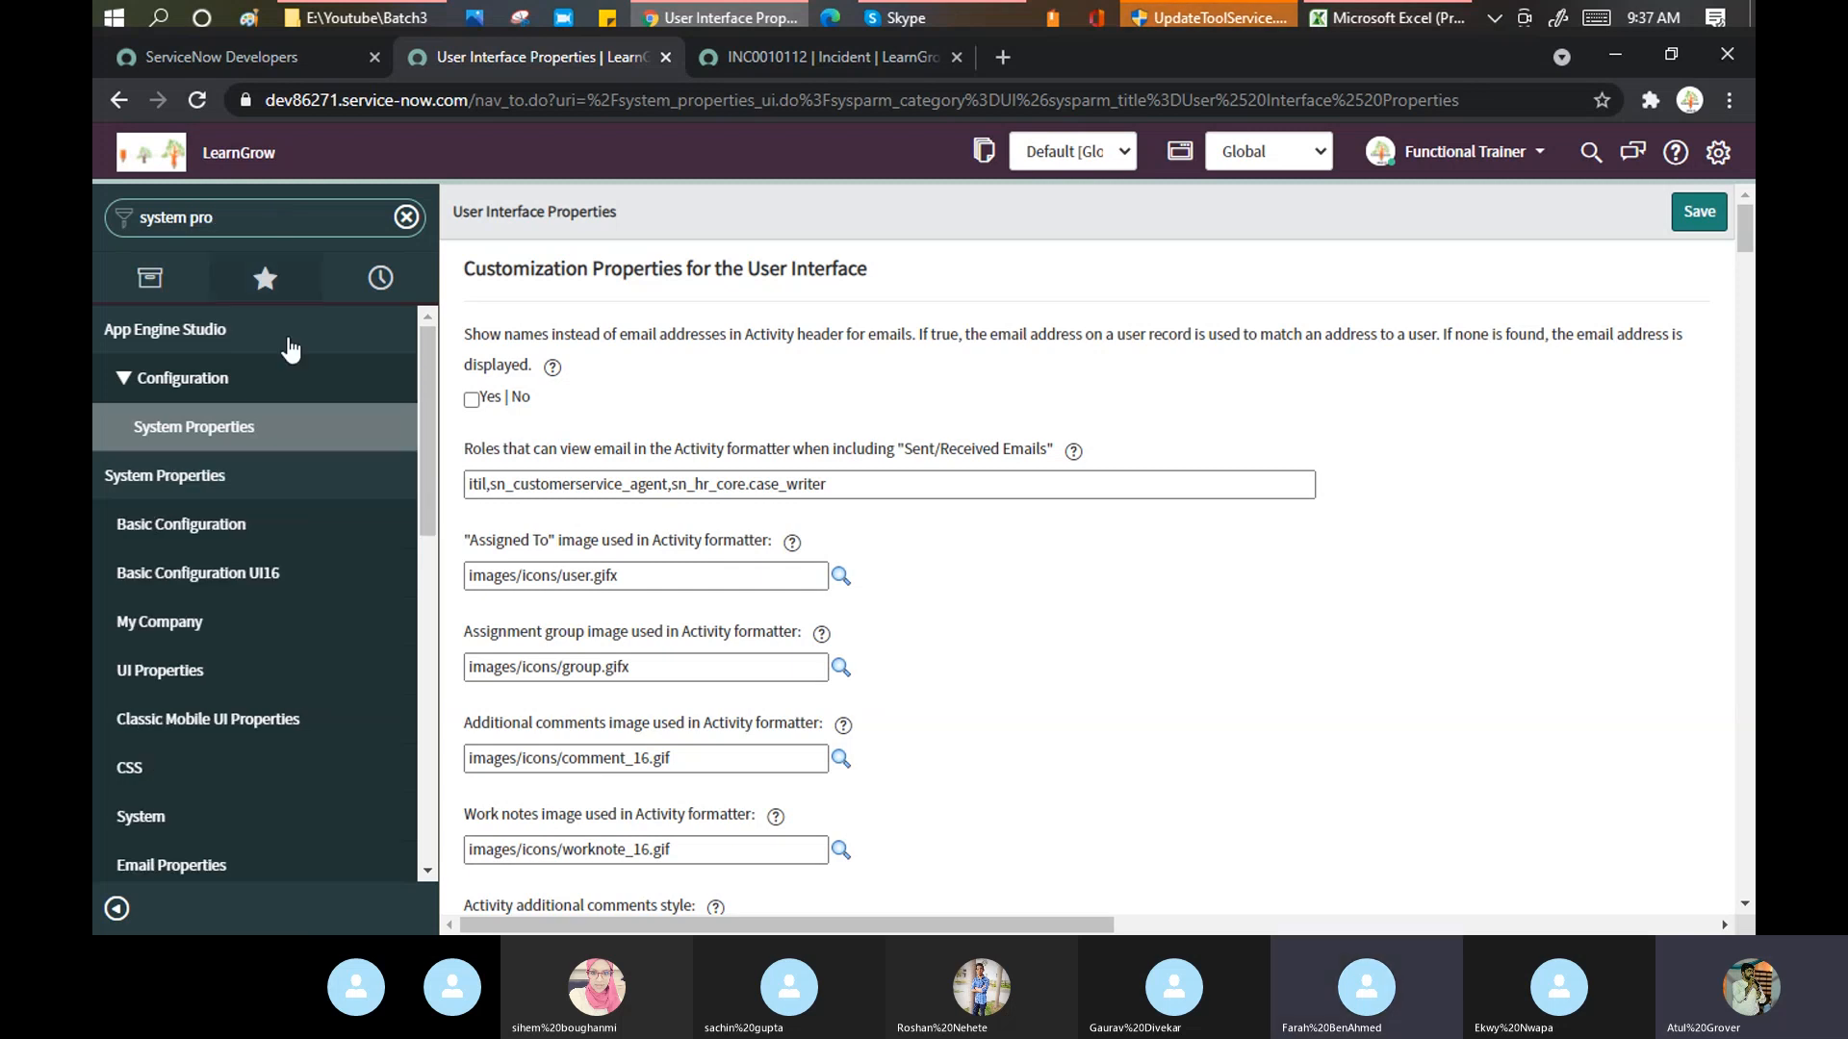
scroll(231, 501, "down", 3)
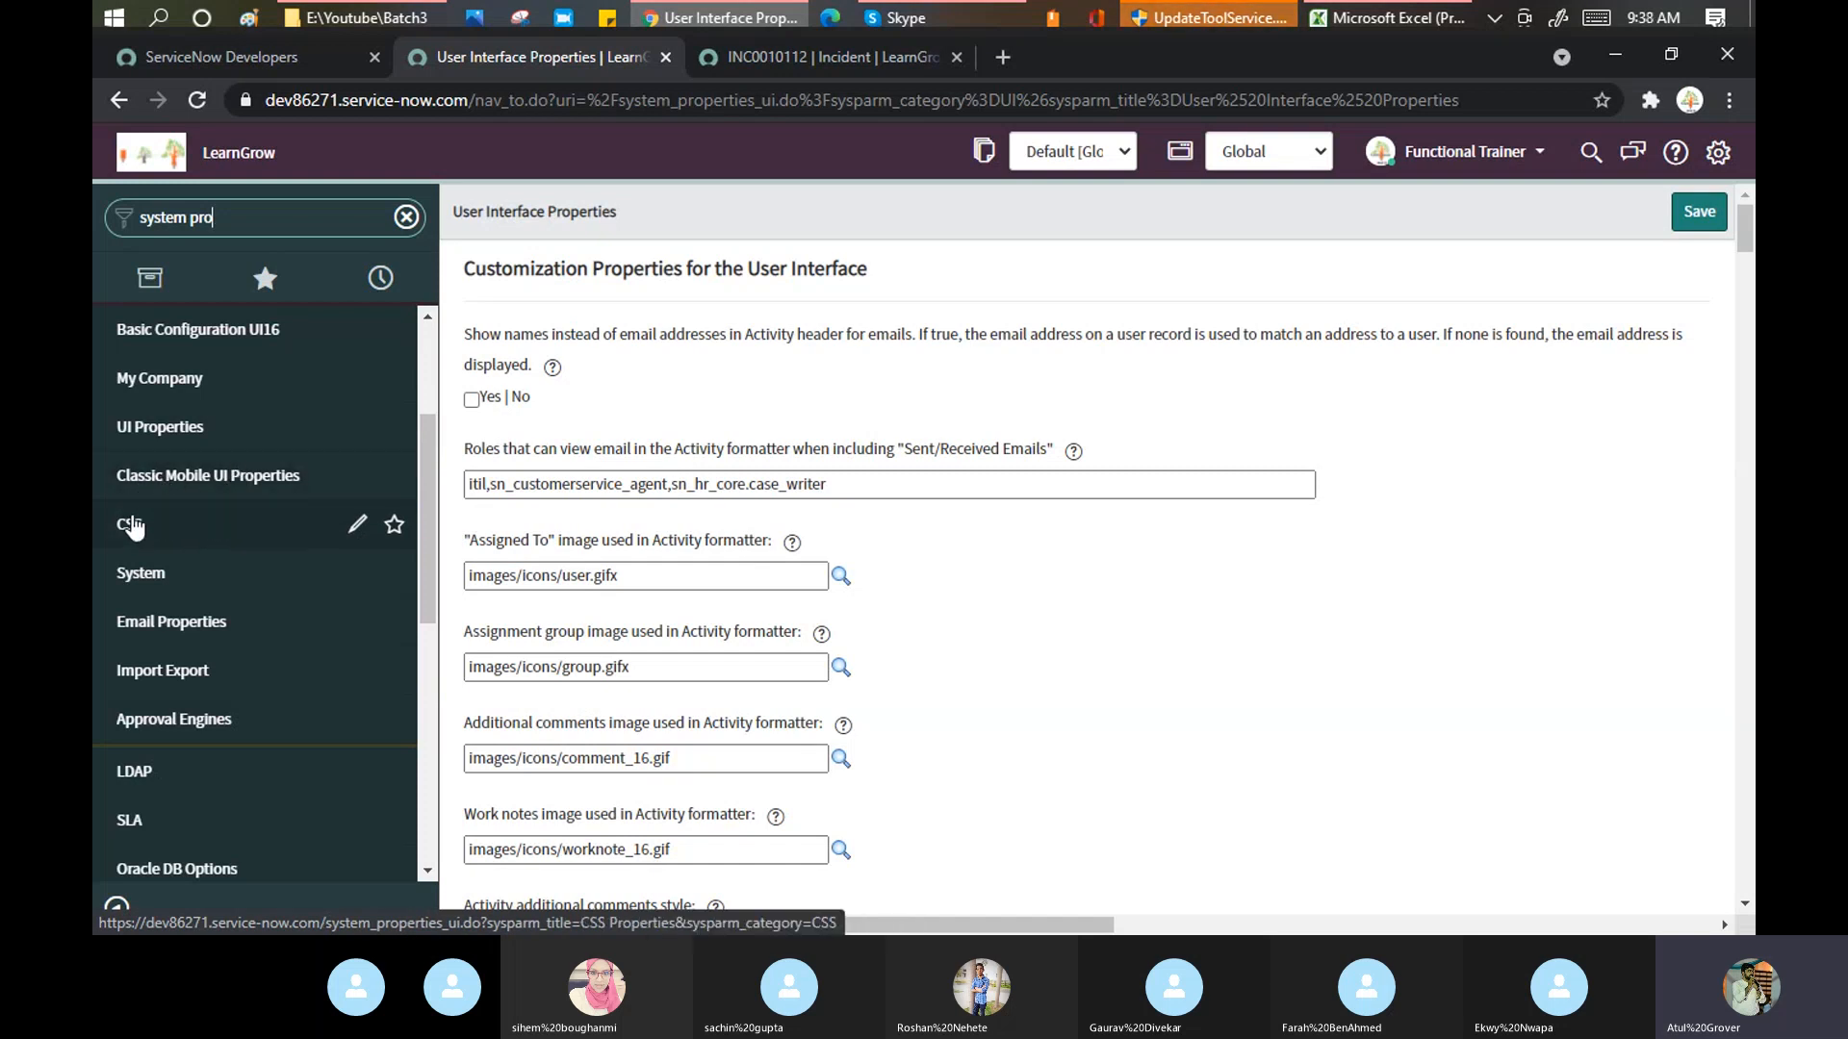
left_click(135, 584)
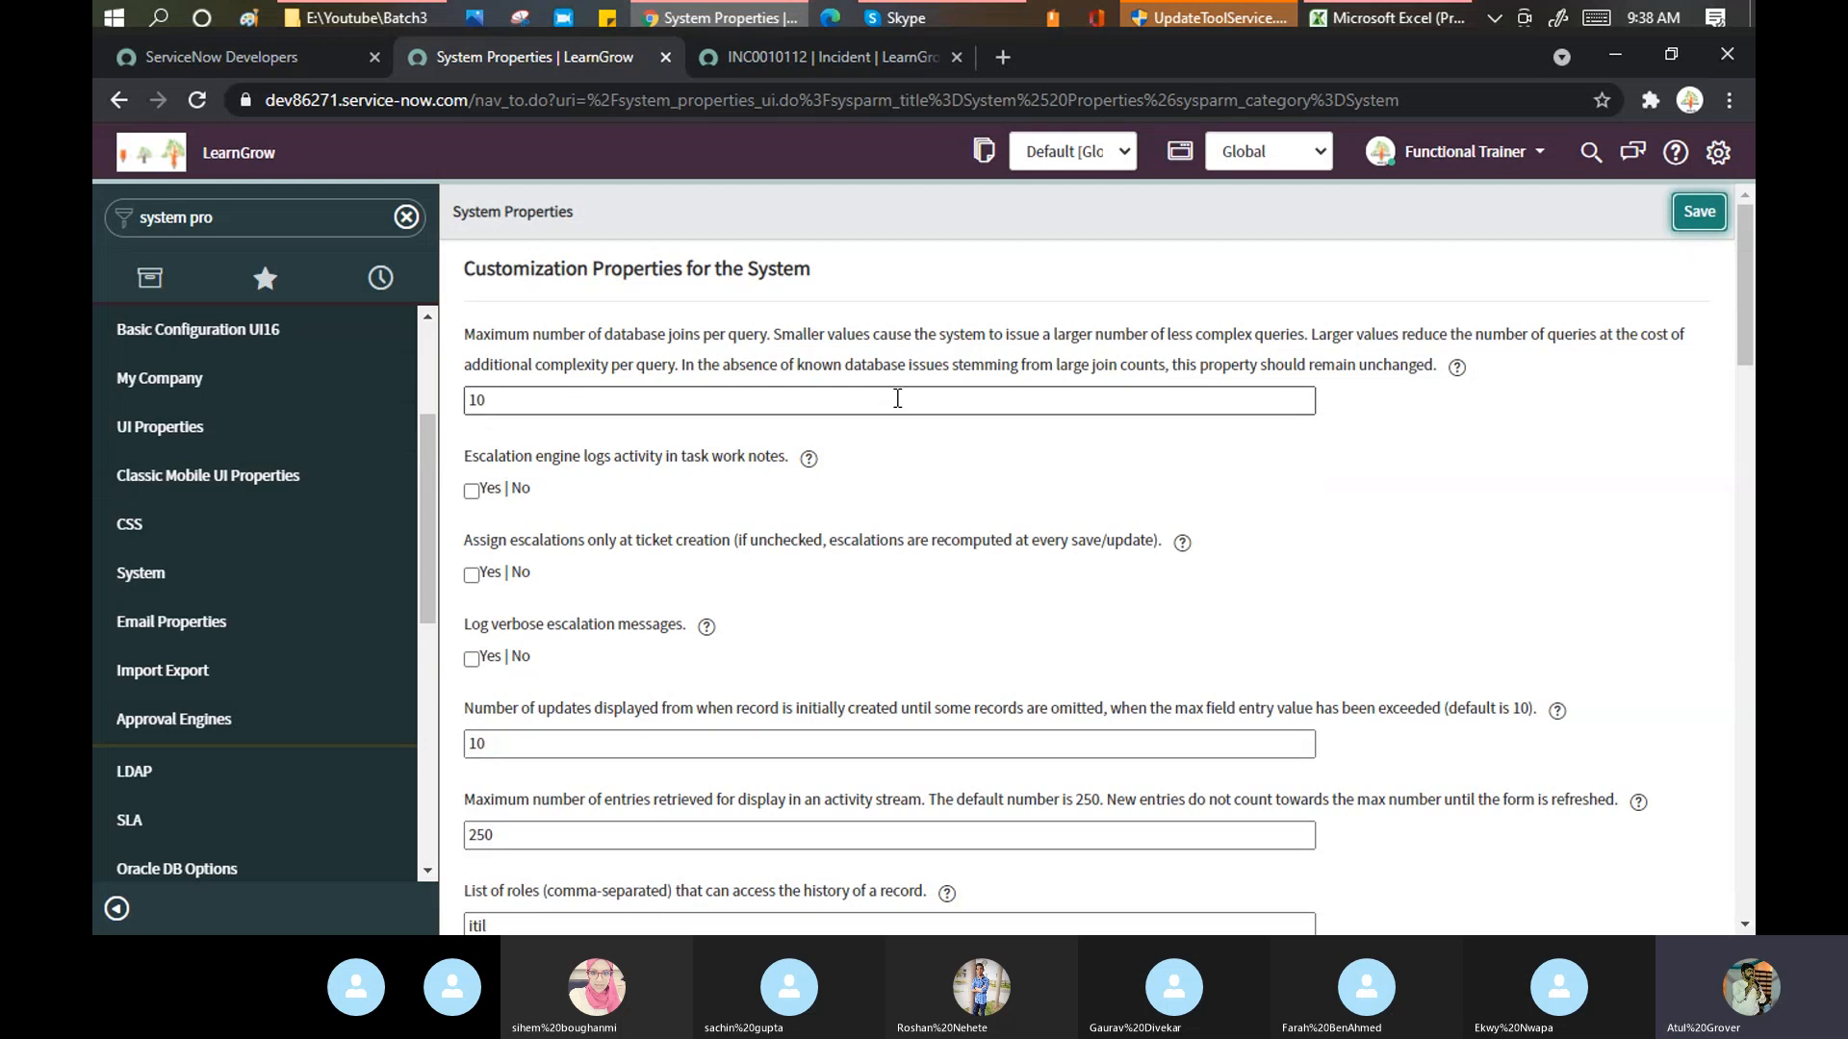
- Examine the system properties from database joins and activity limits through banner, browser title and date format, consulting incident INC0010112
scroll(897, 397, "down", 3)
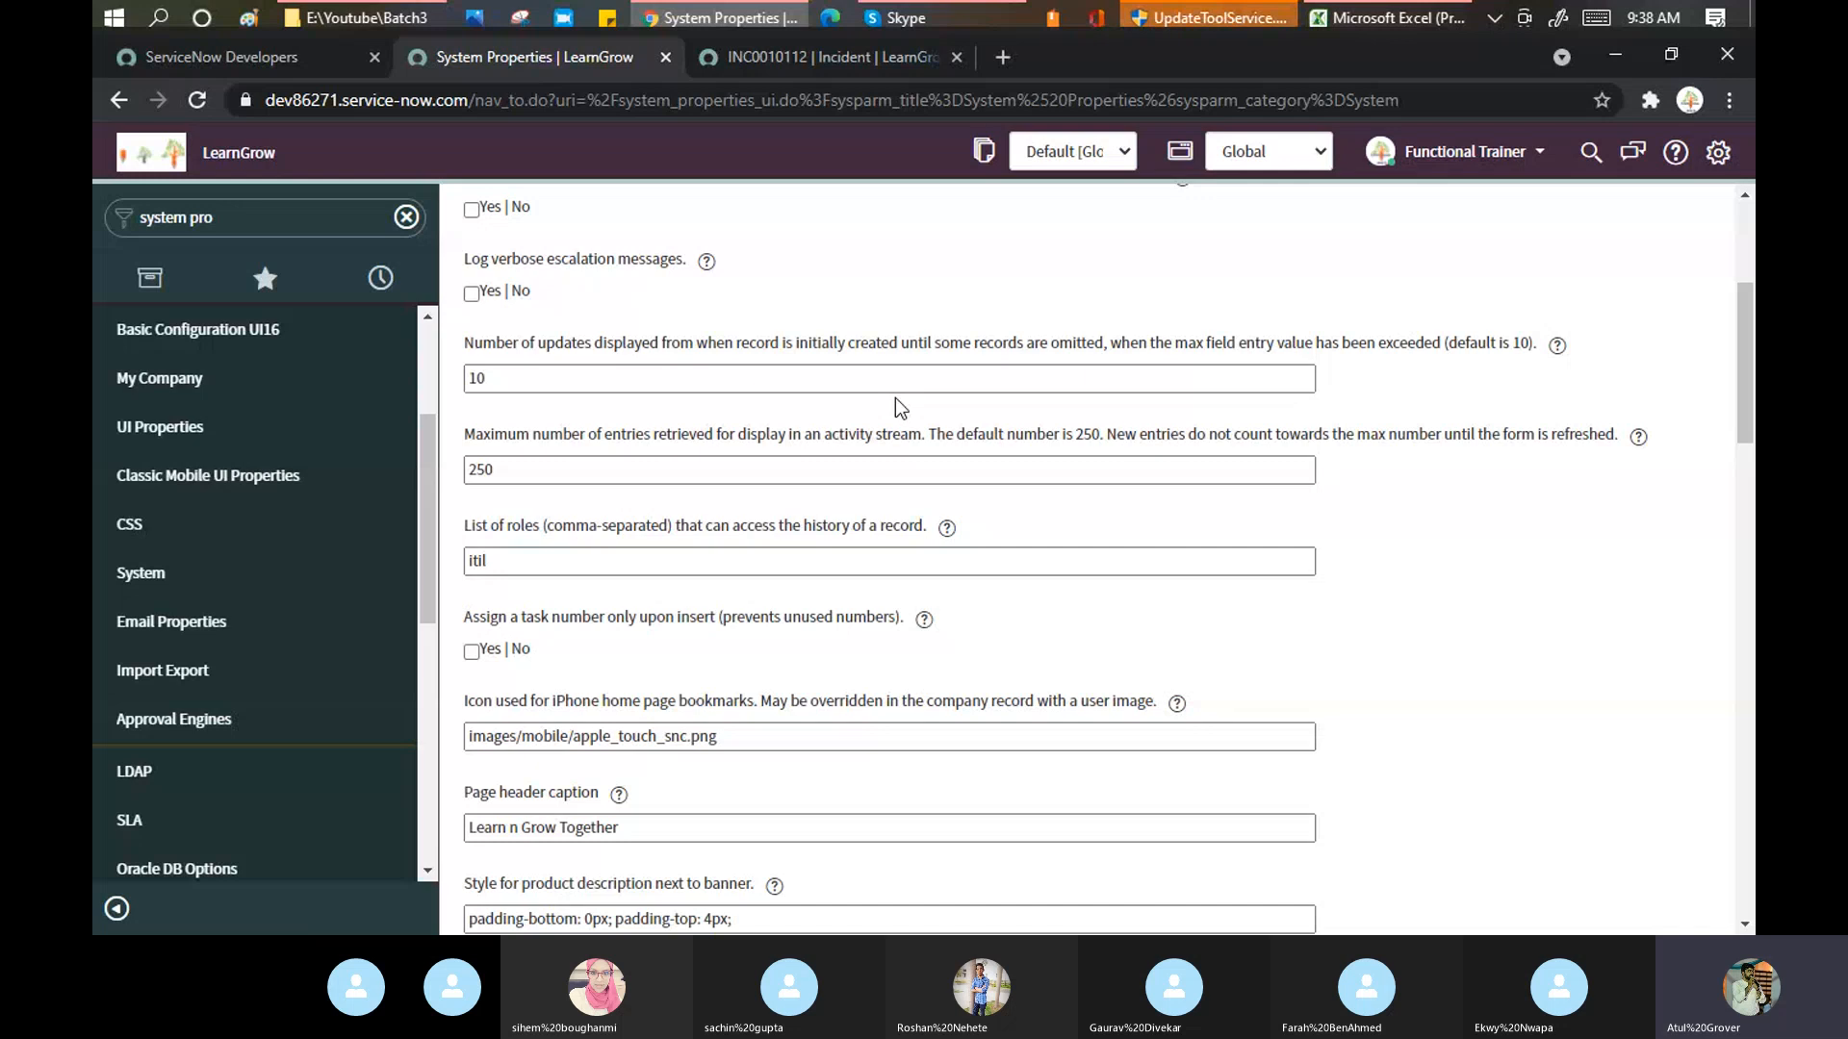
left_click(899, 62)
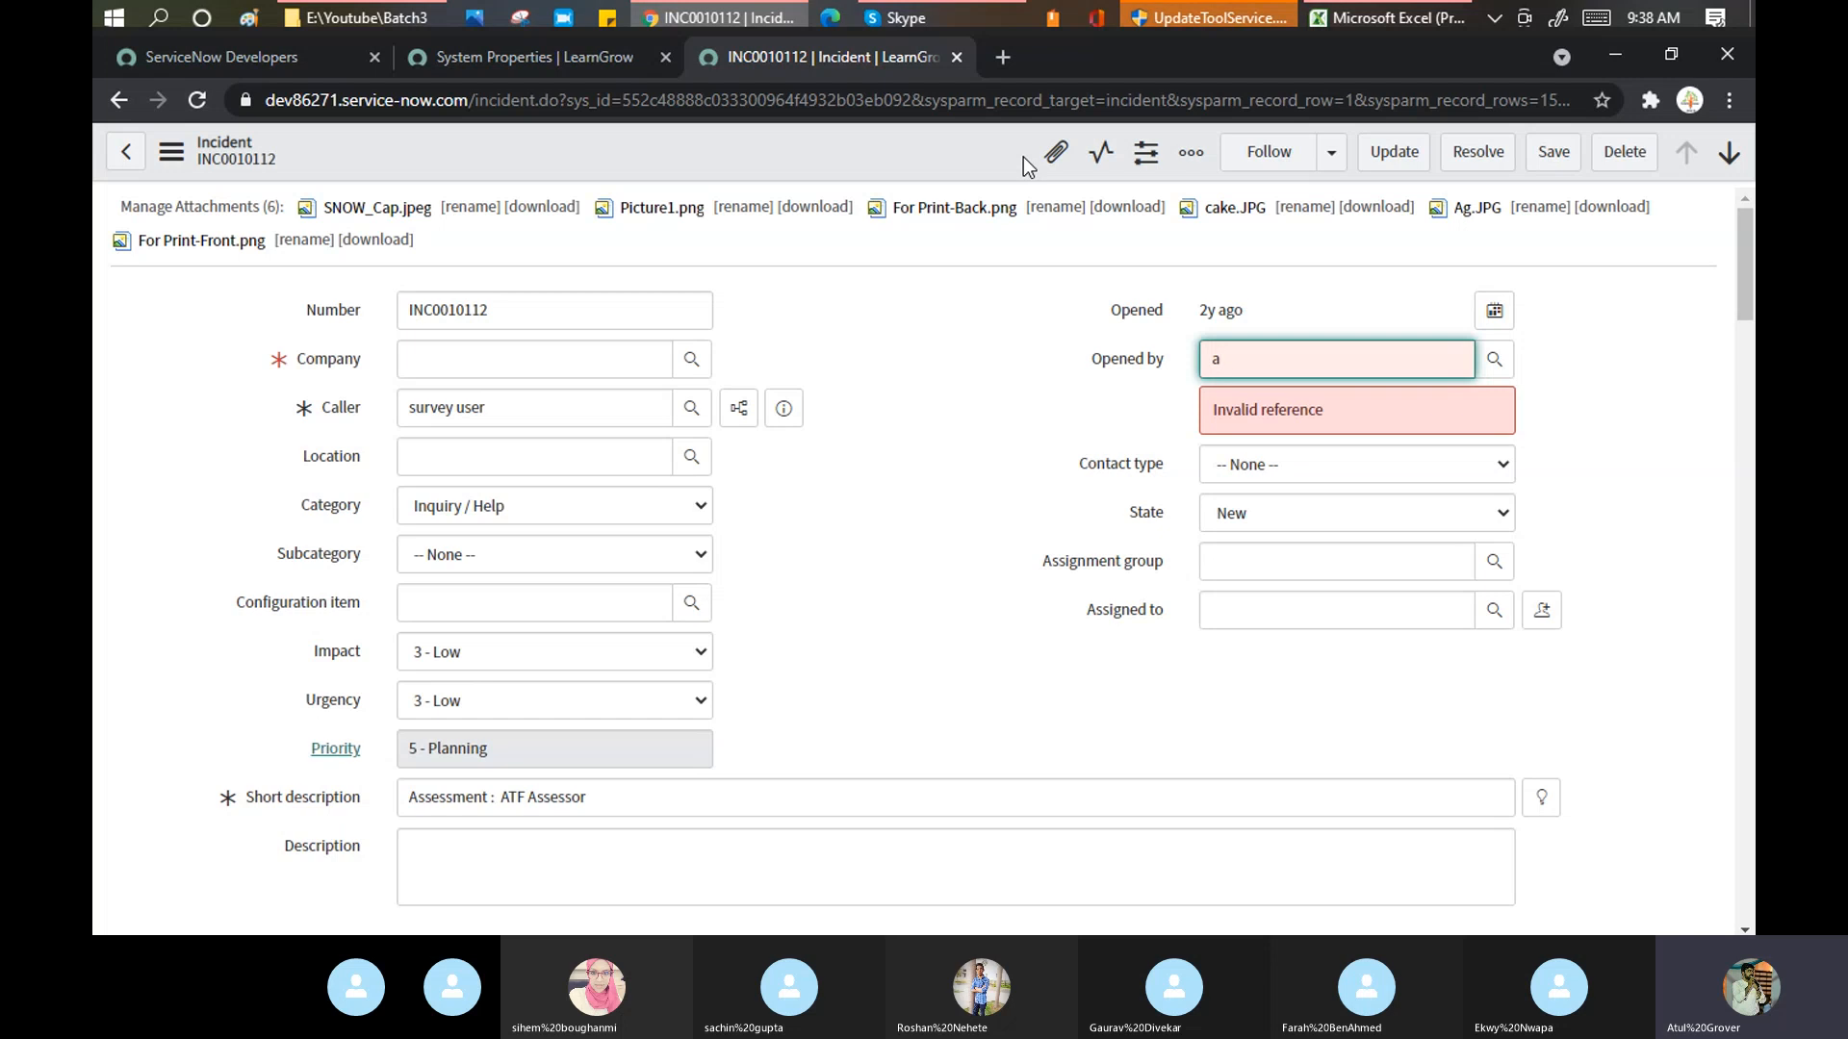
left_click(477, 63)
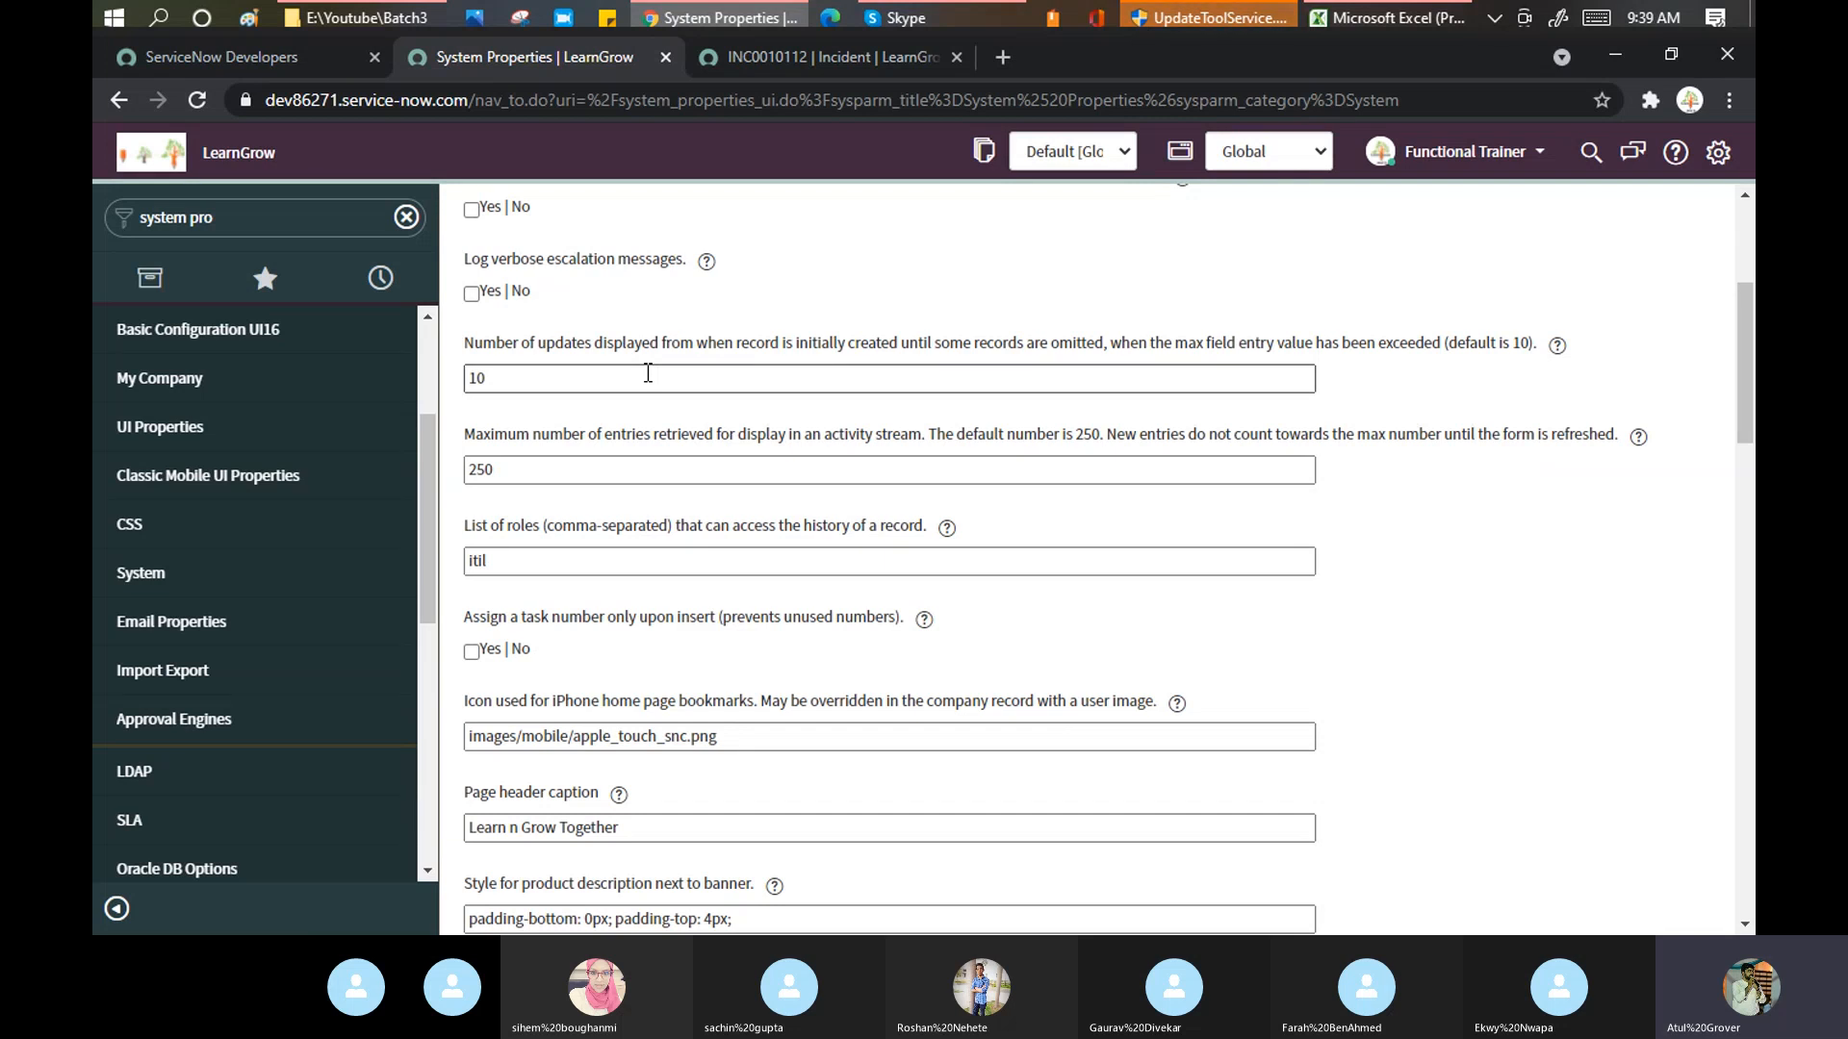
scroll(647, 376, "up", 4)
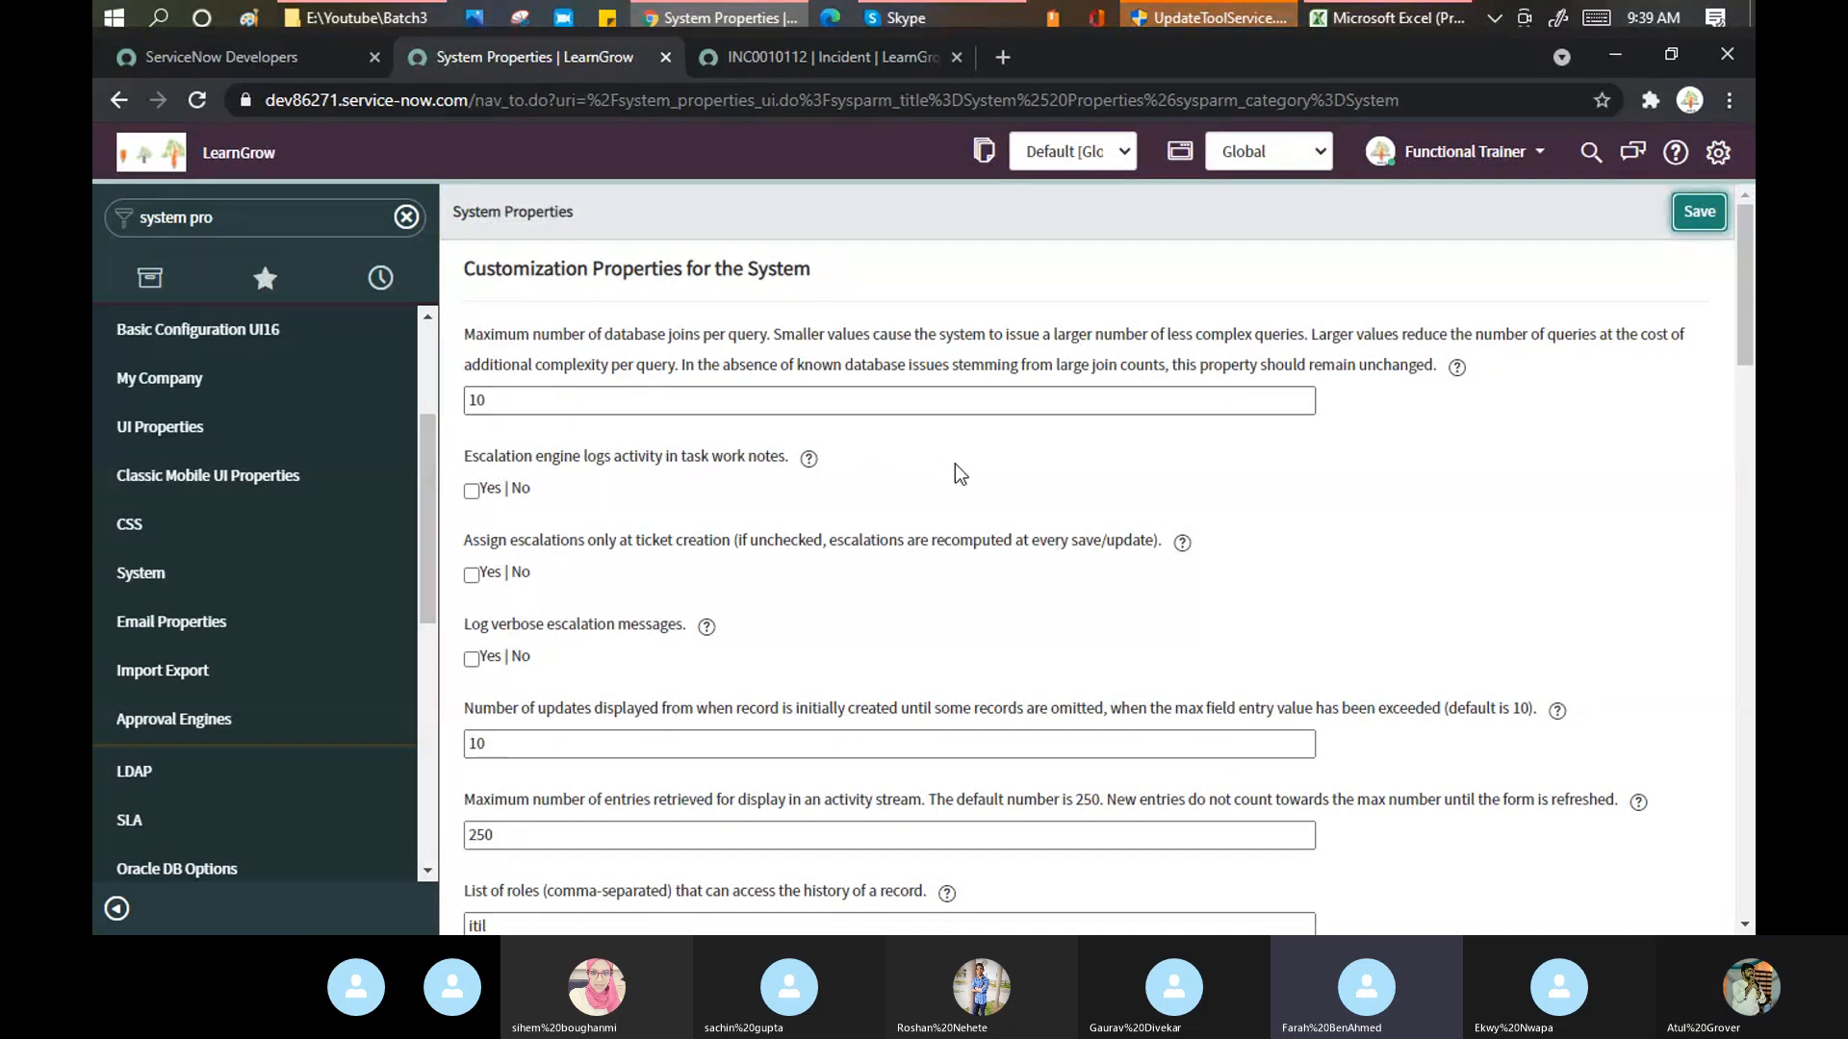
scroll(954, 464, "down", 5)
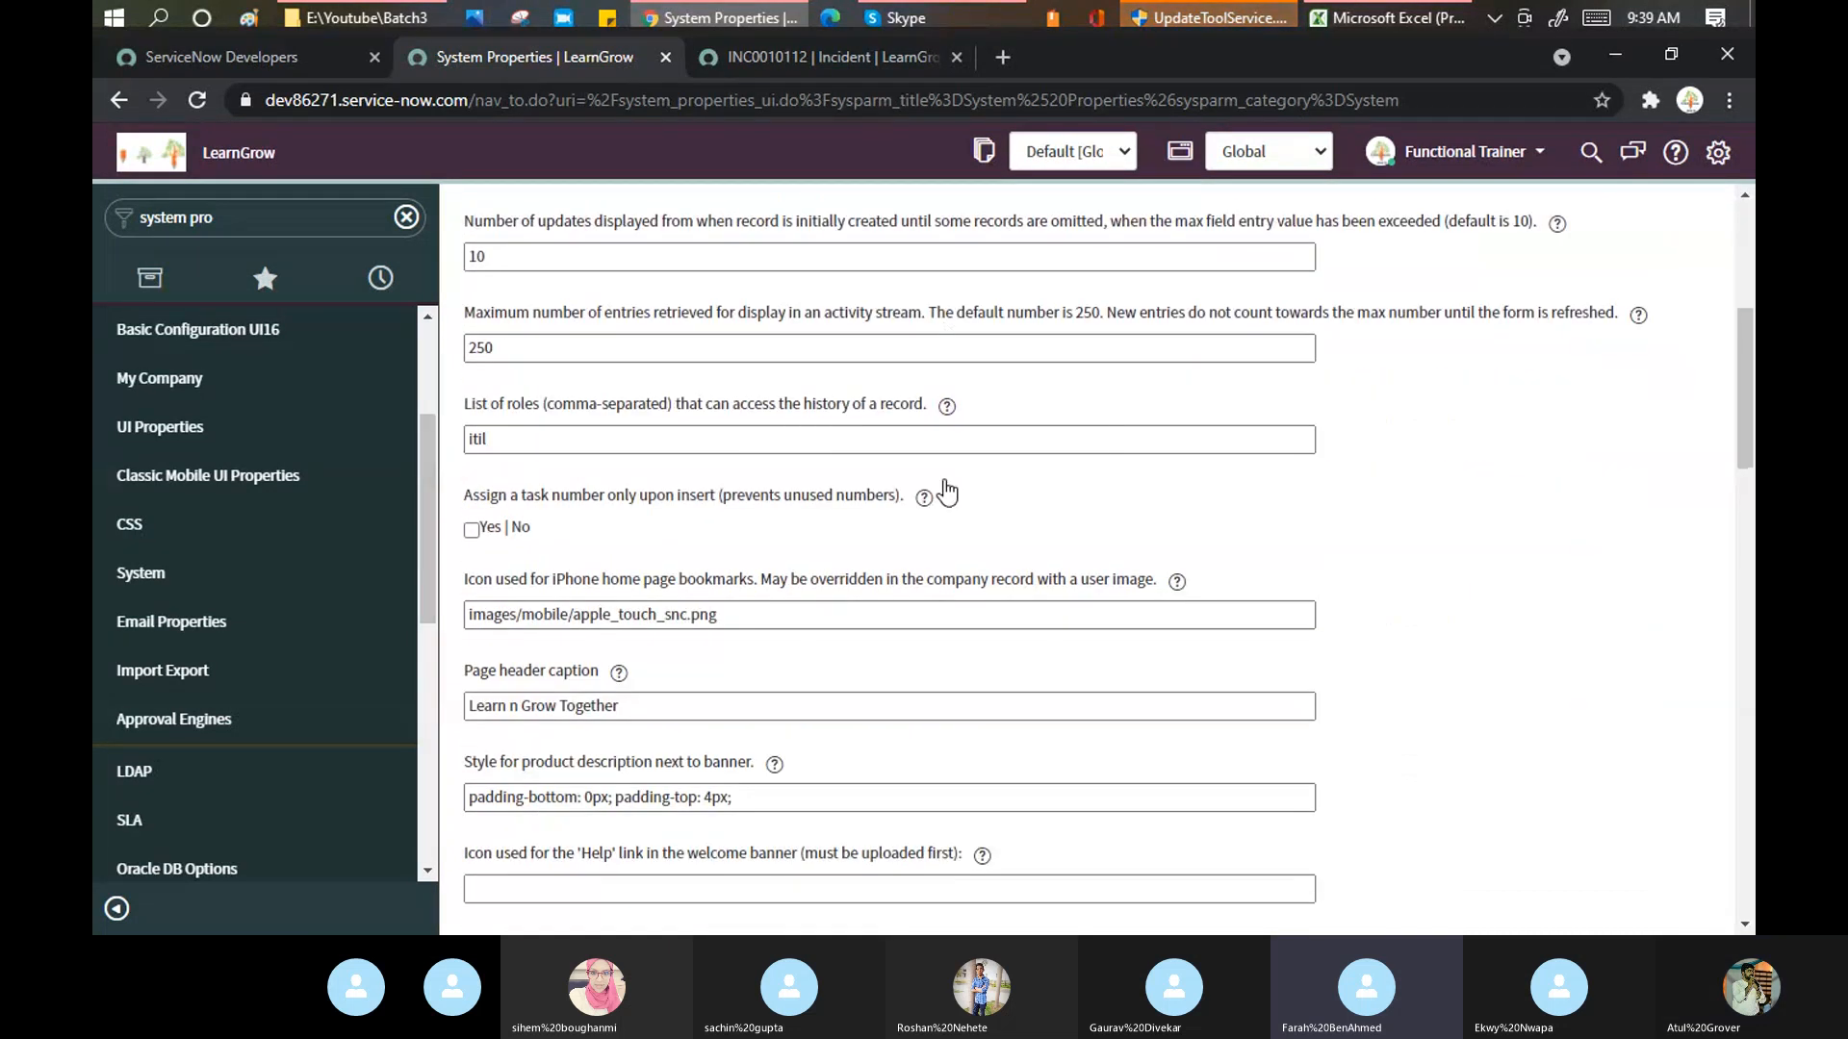
mouse_move(947, 493)
scroll(947, 493, "down", 3)
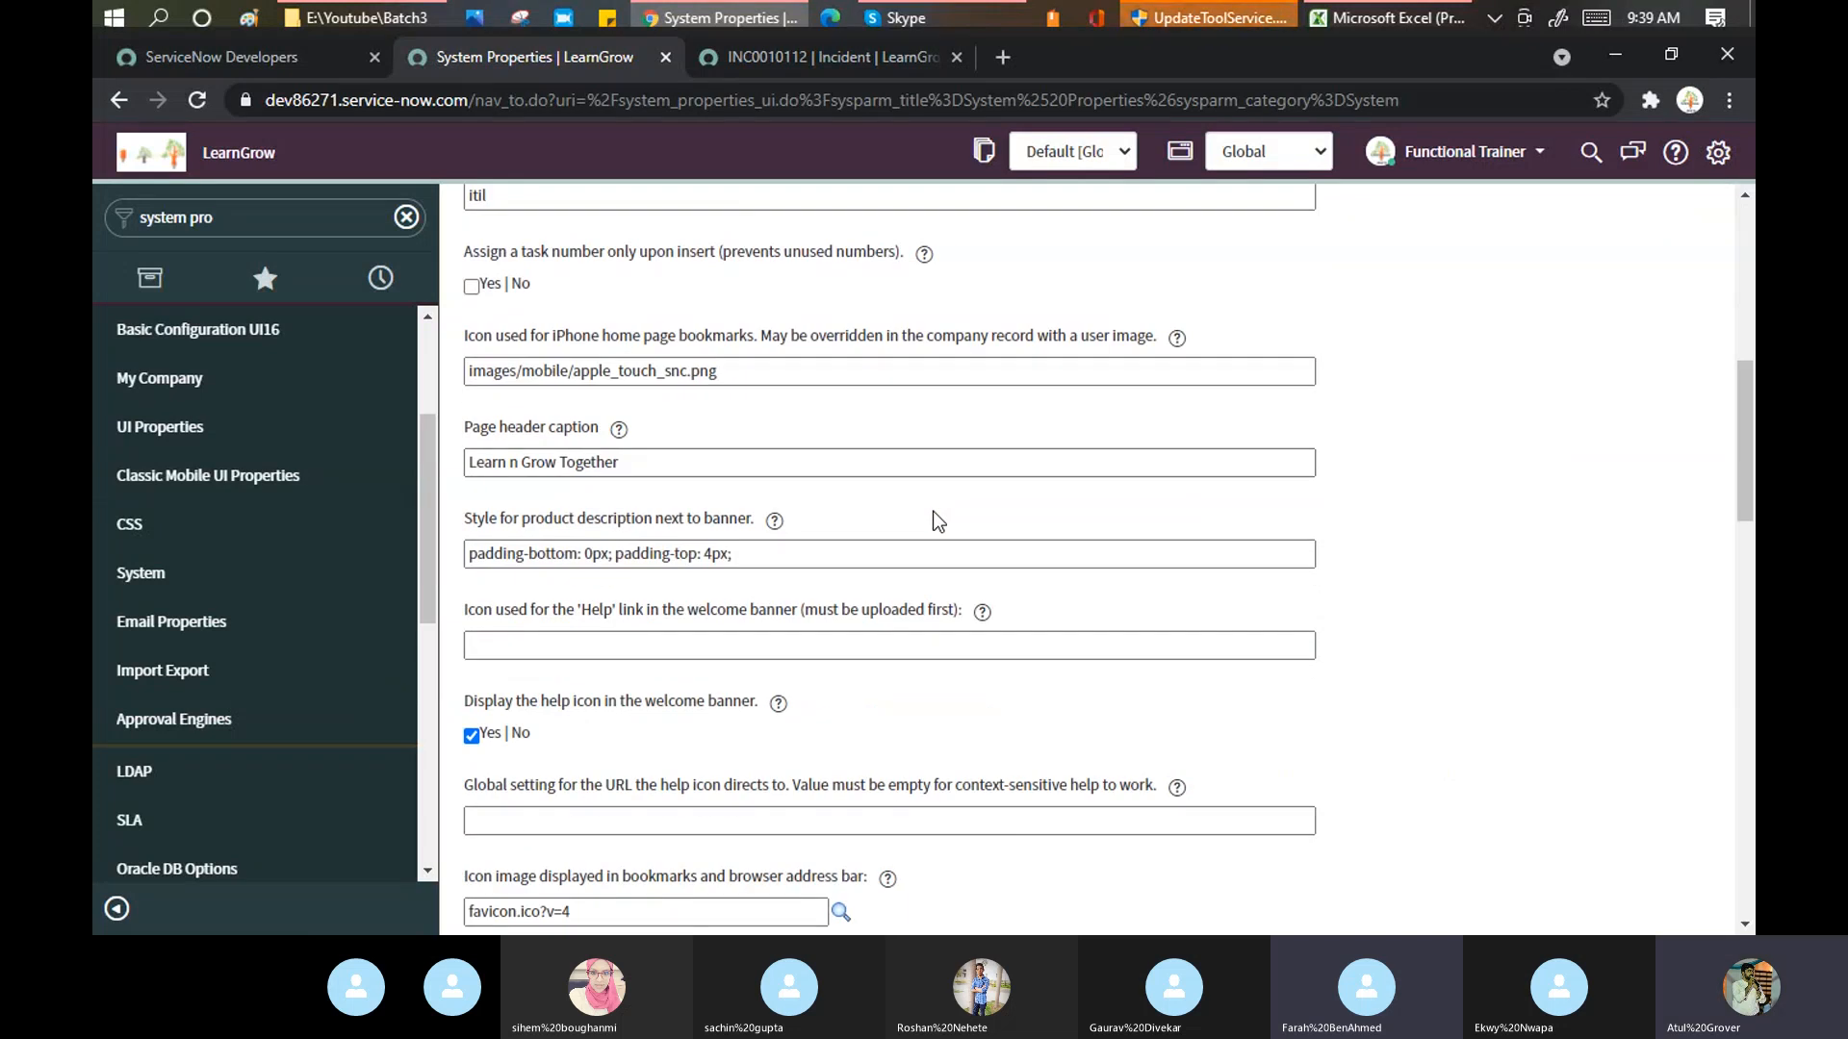
scroll(932, 511, "down", 3)
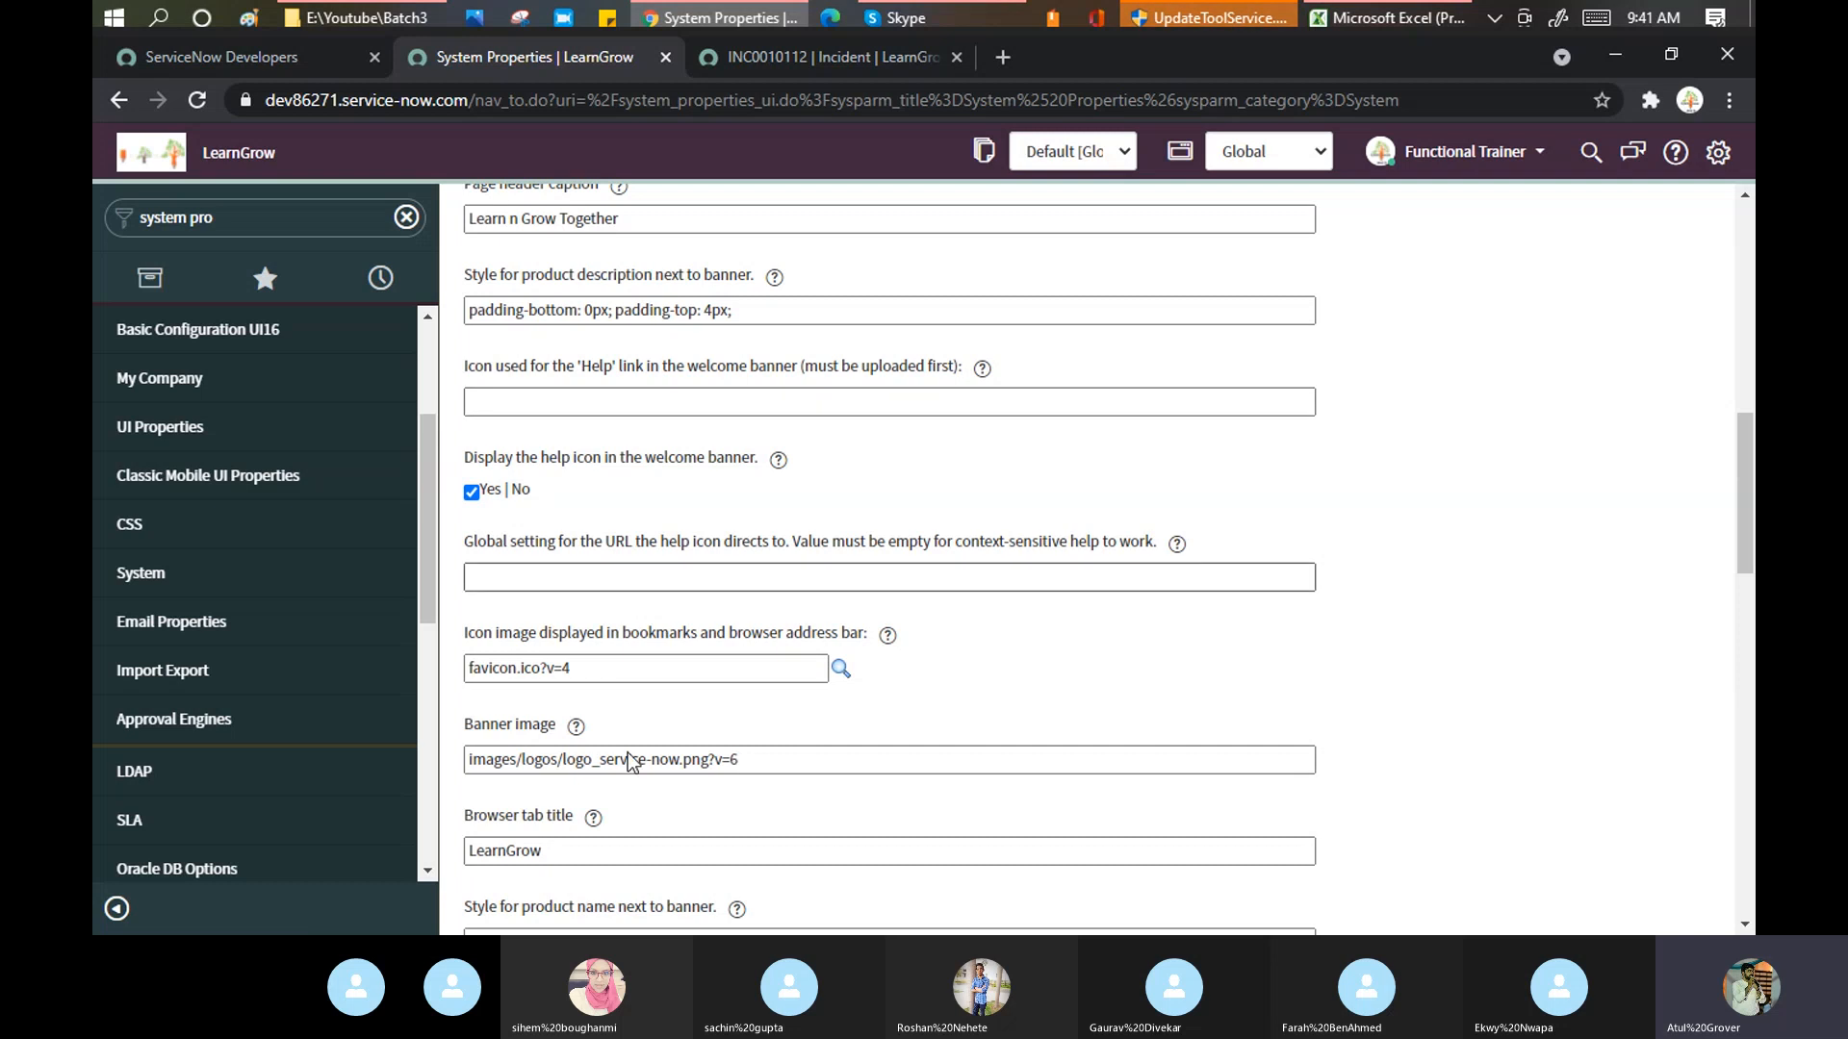
scroll(221, 462, "up", 3)
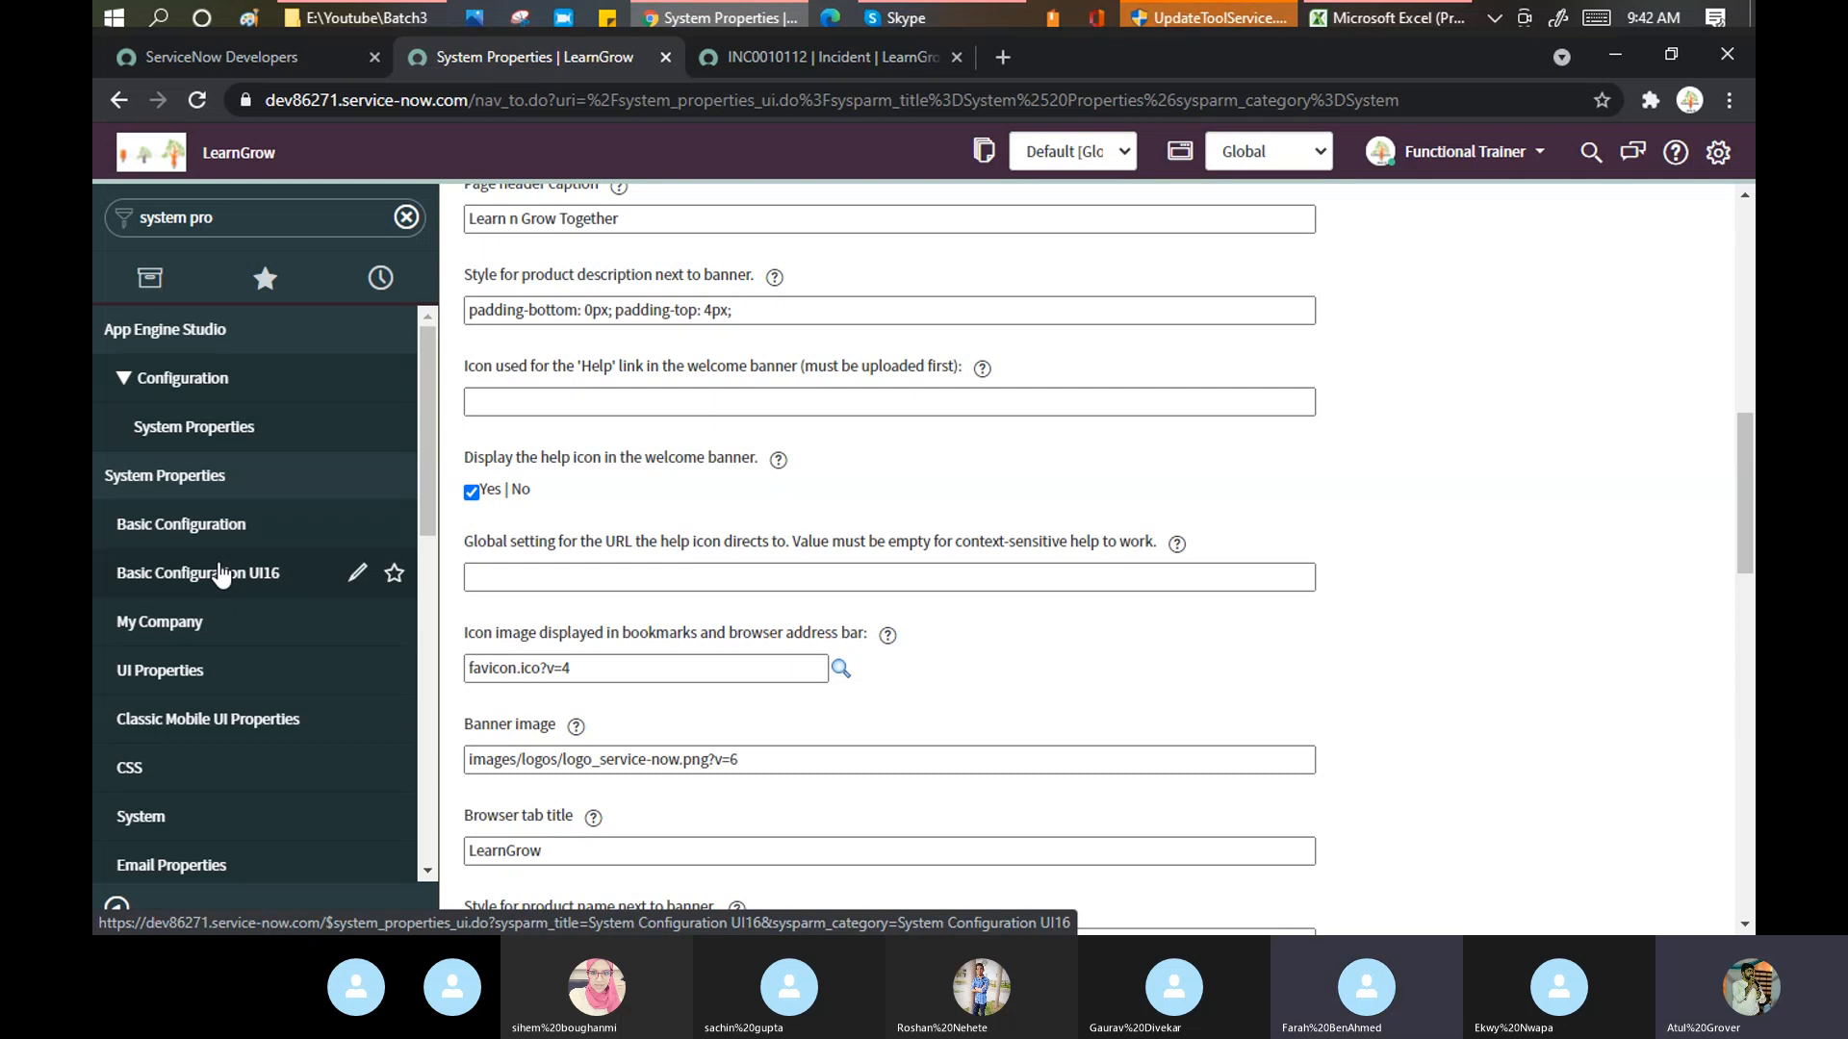
scroll(240, 571, "down", 1)
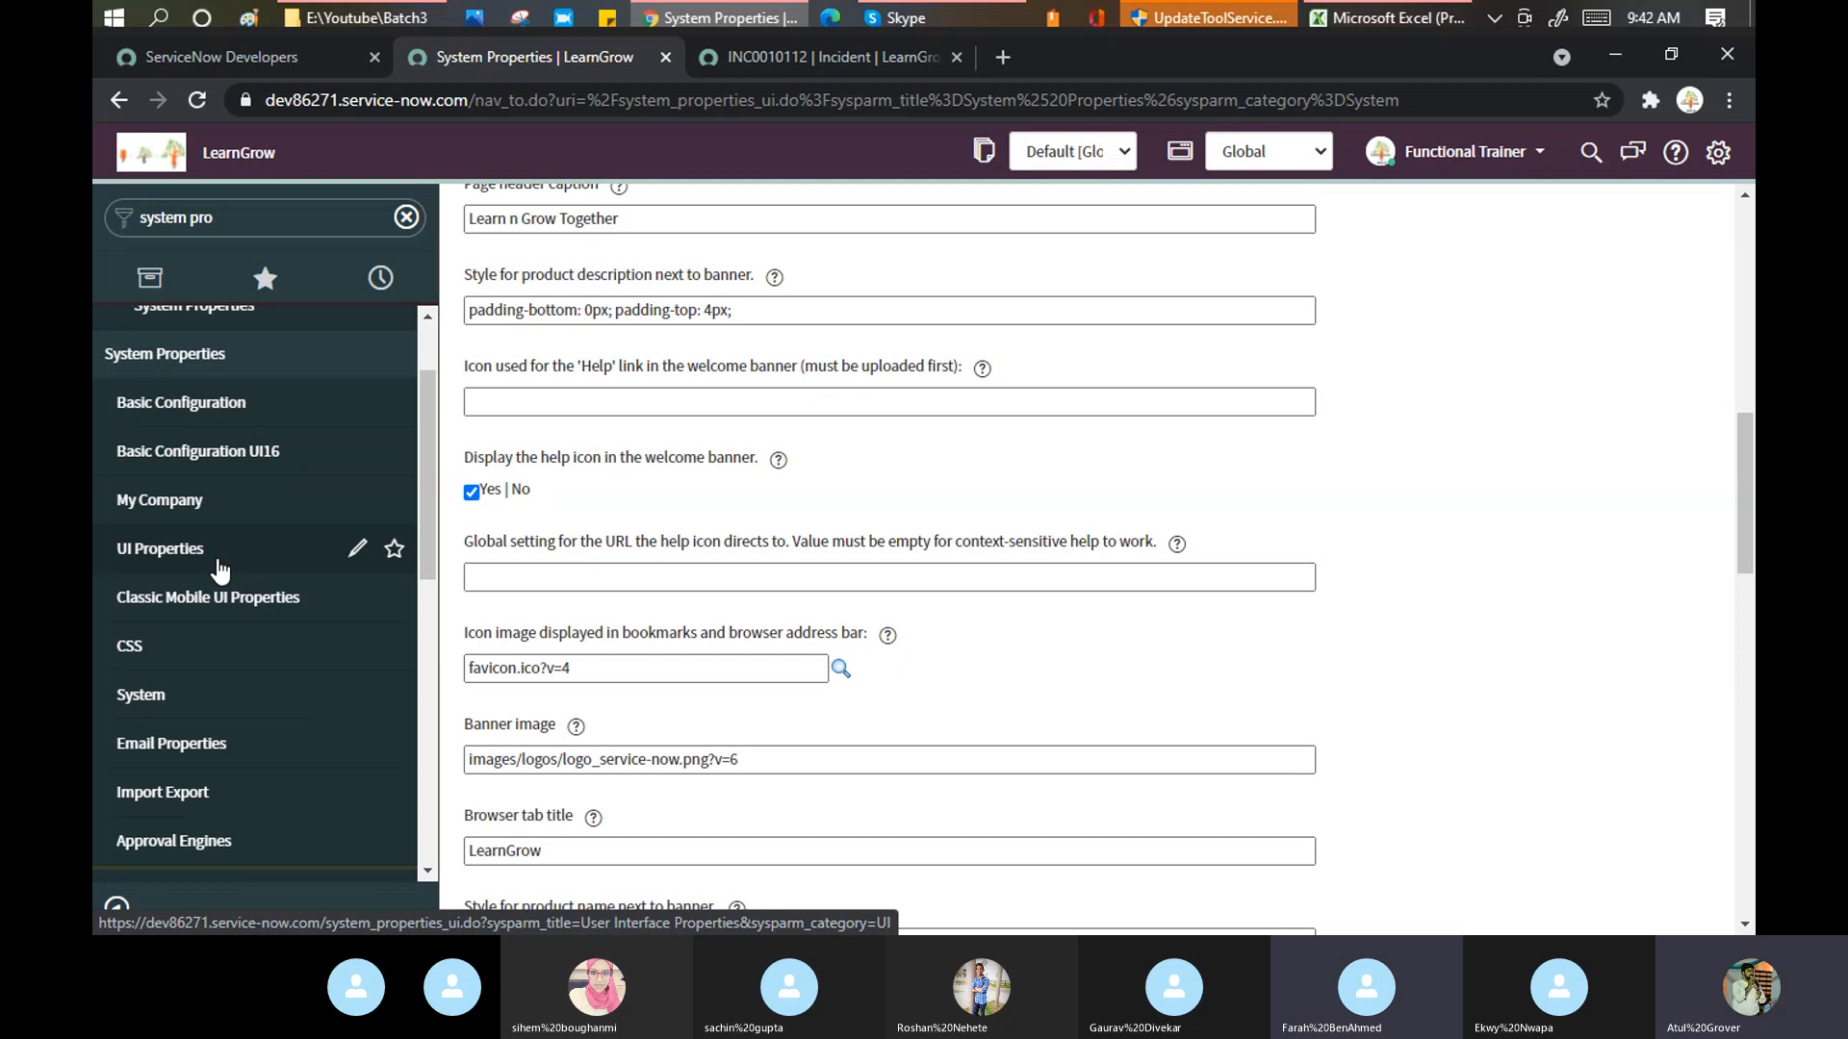
scroll(871, 351, "down", 4)
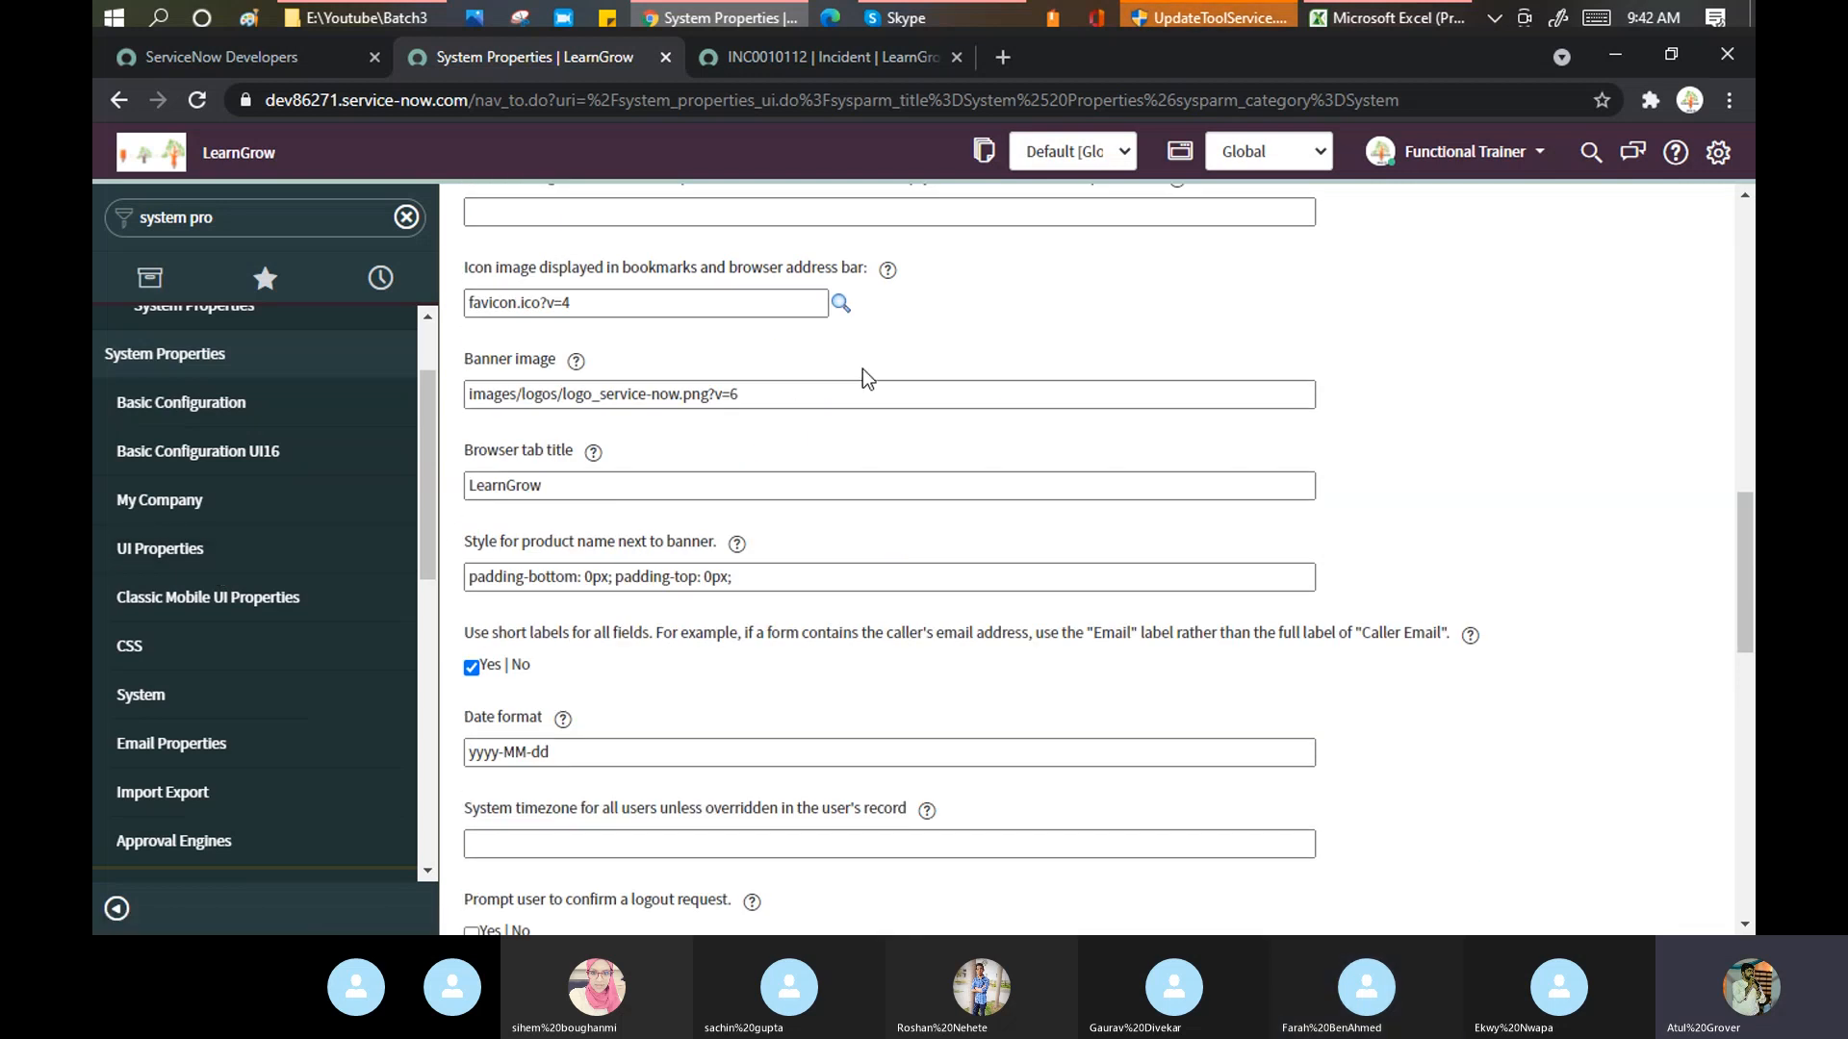
- Disable both email sending and email receiving in the Email Properties and save the change
left_click(183, 748)
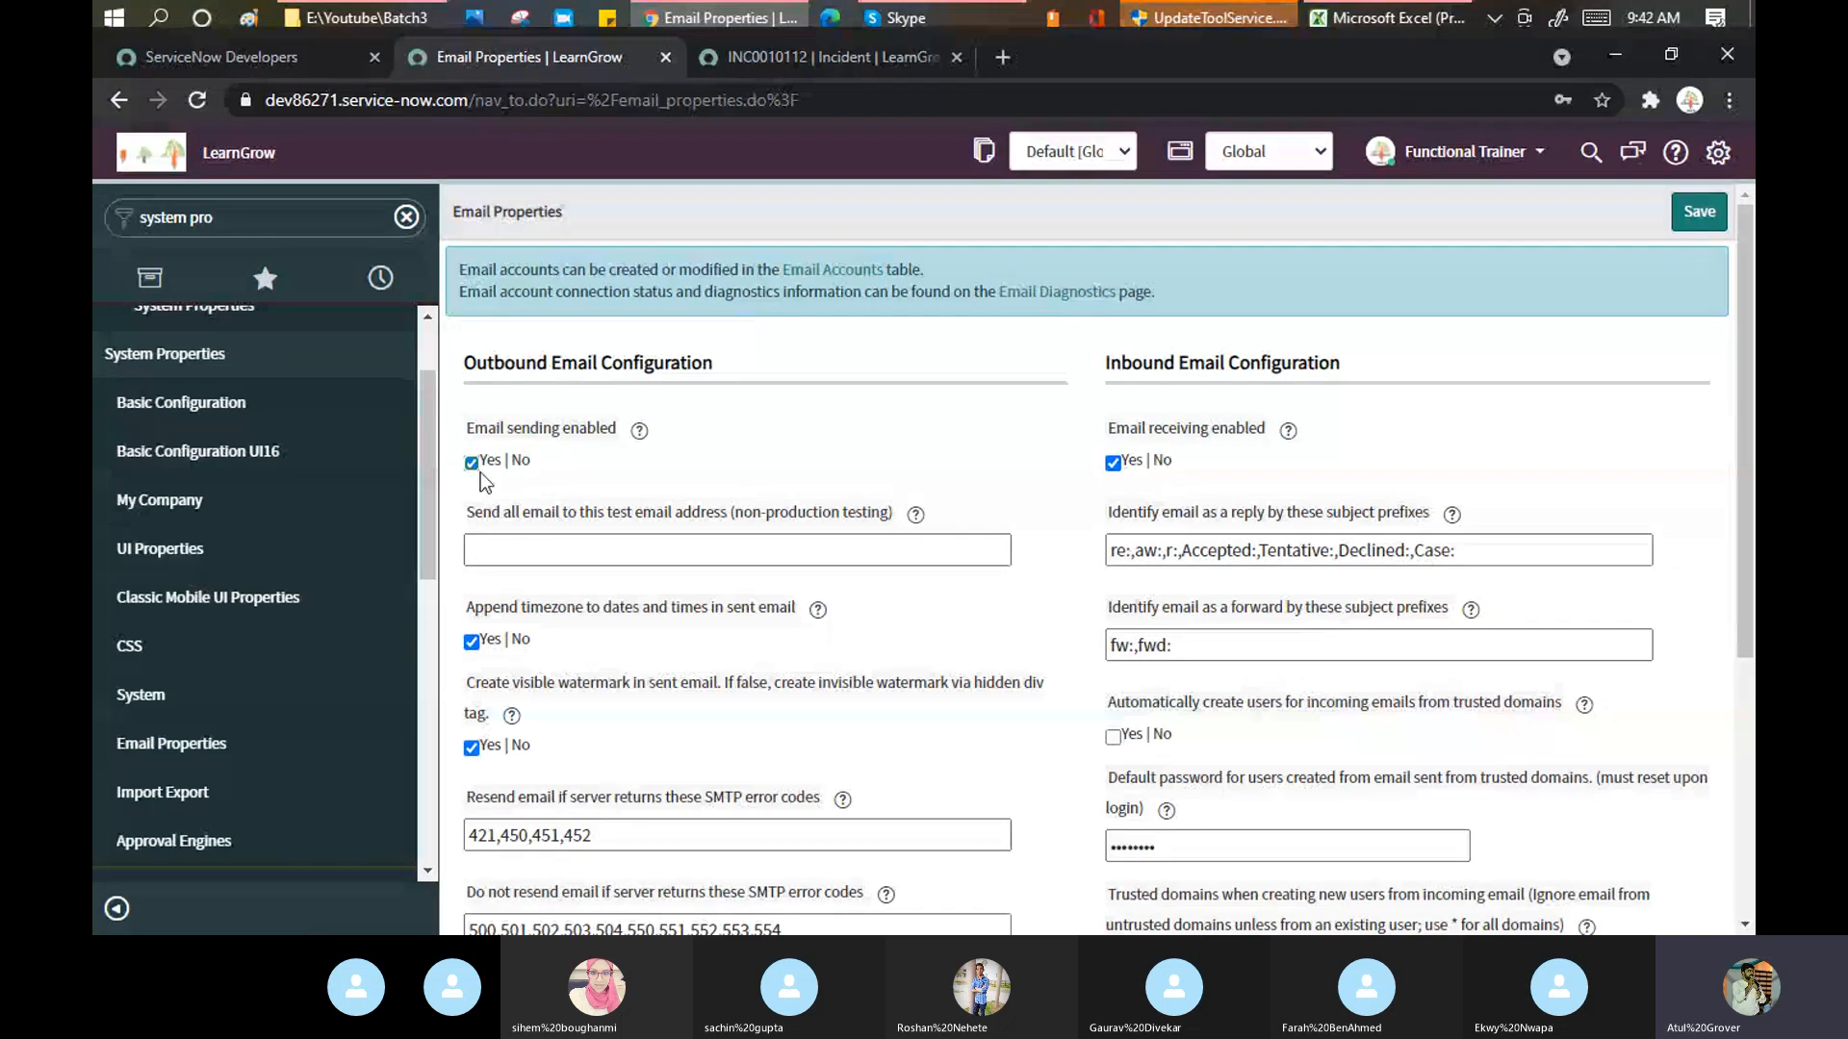
left_click(471, 464)
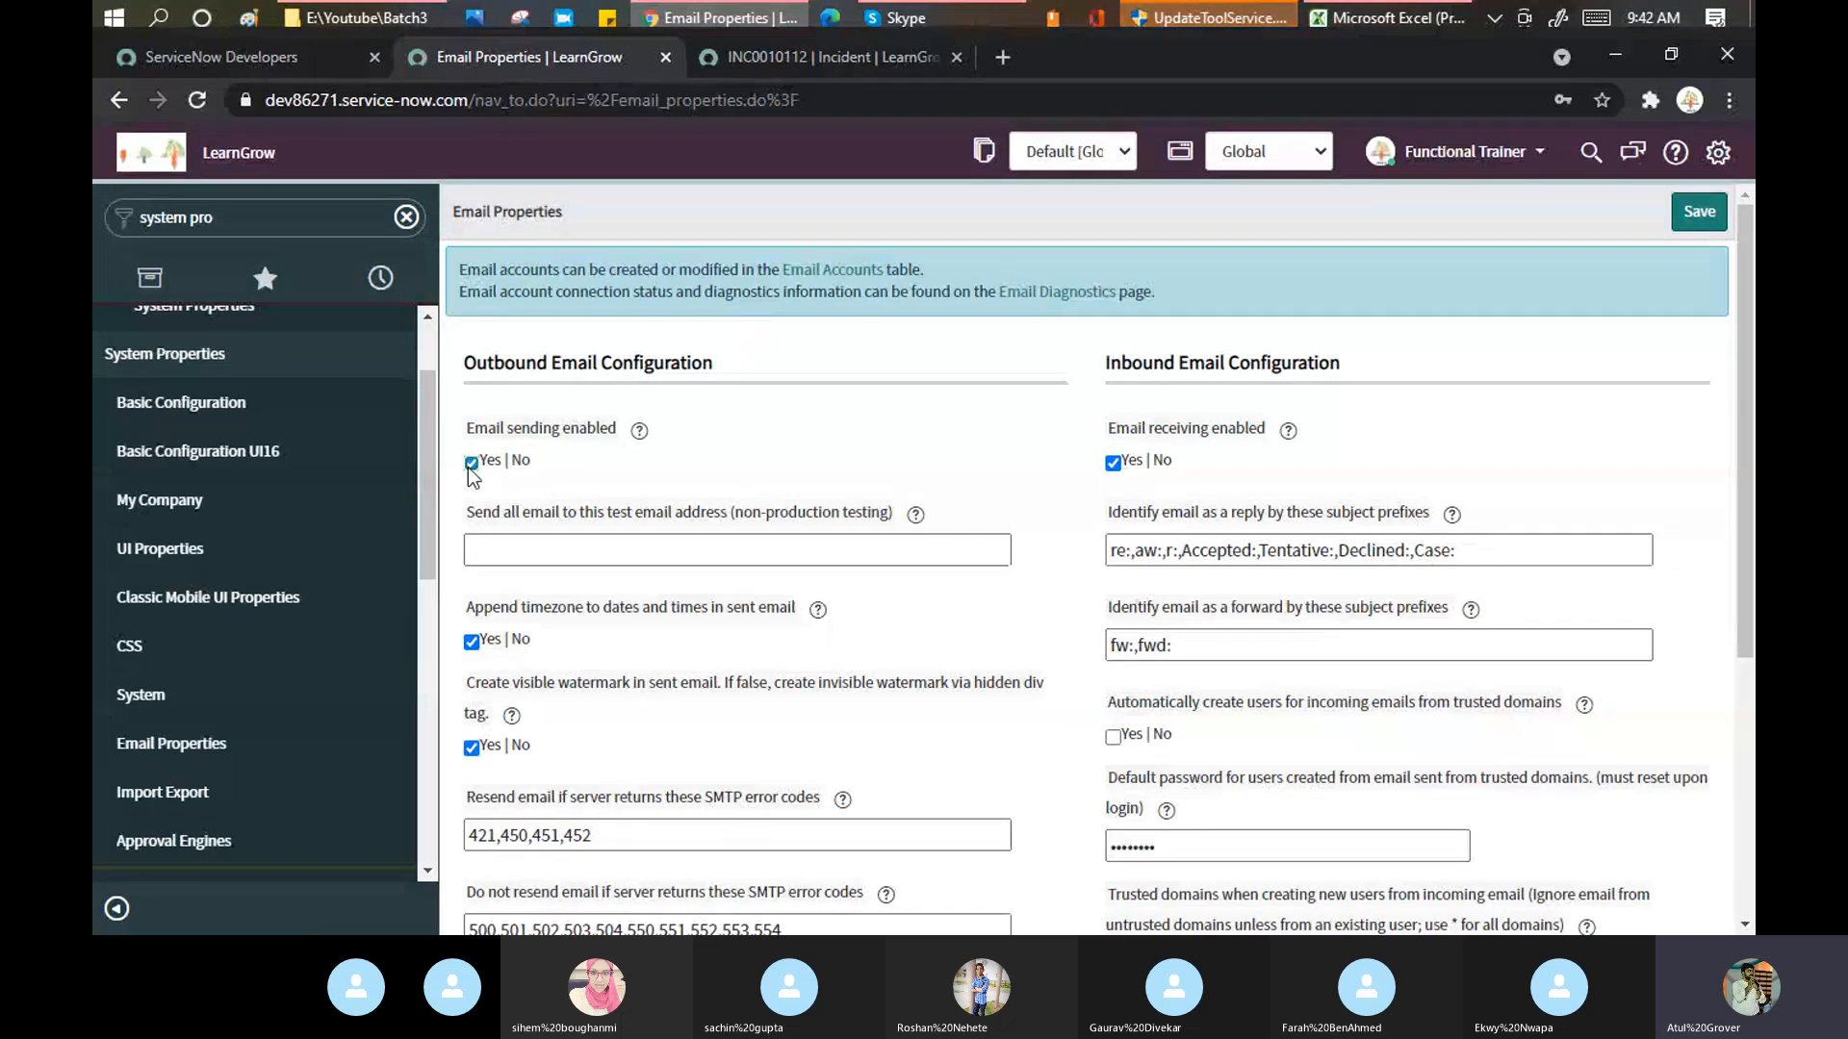
left_click(1113, 464)
left_click(1699, 213)
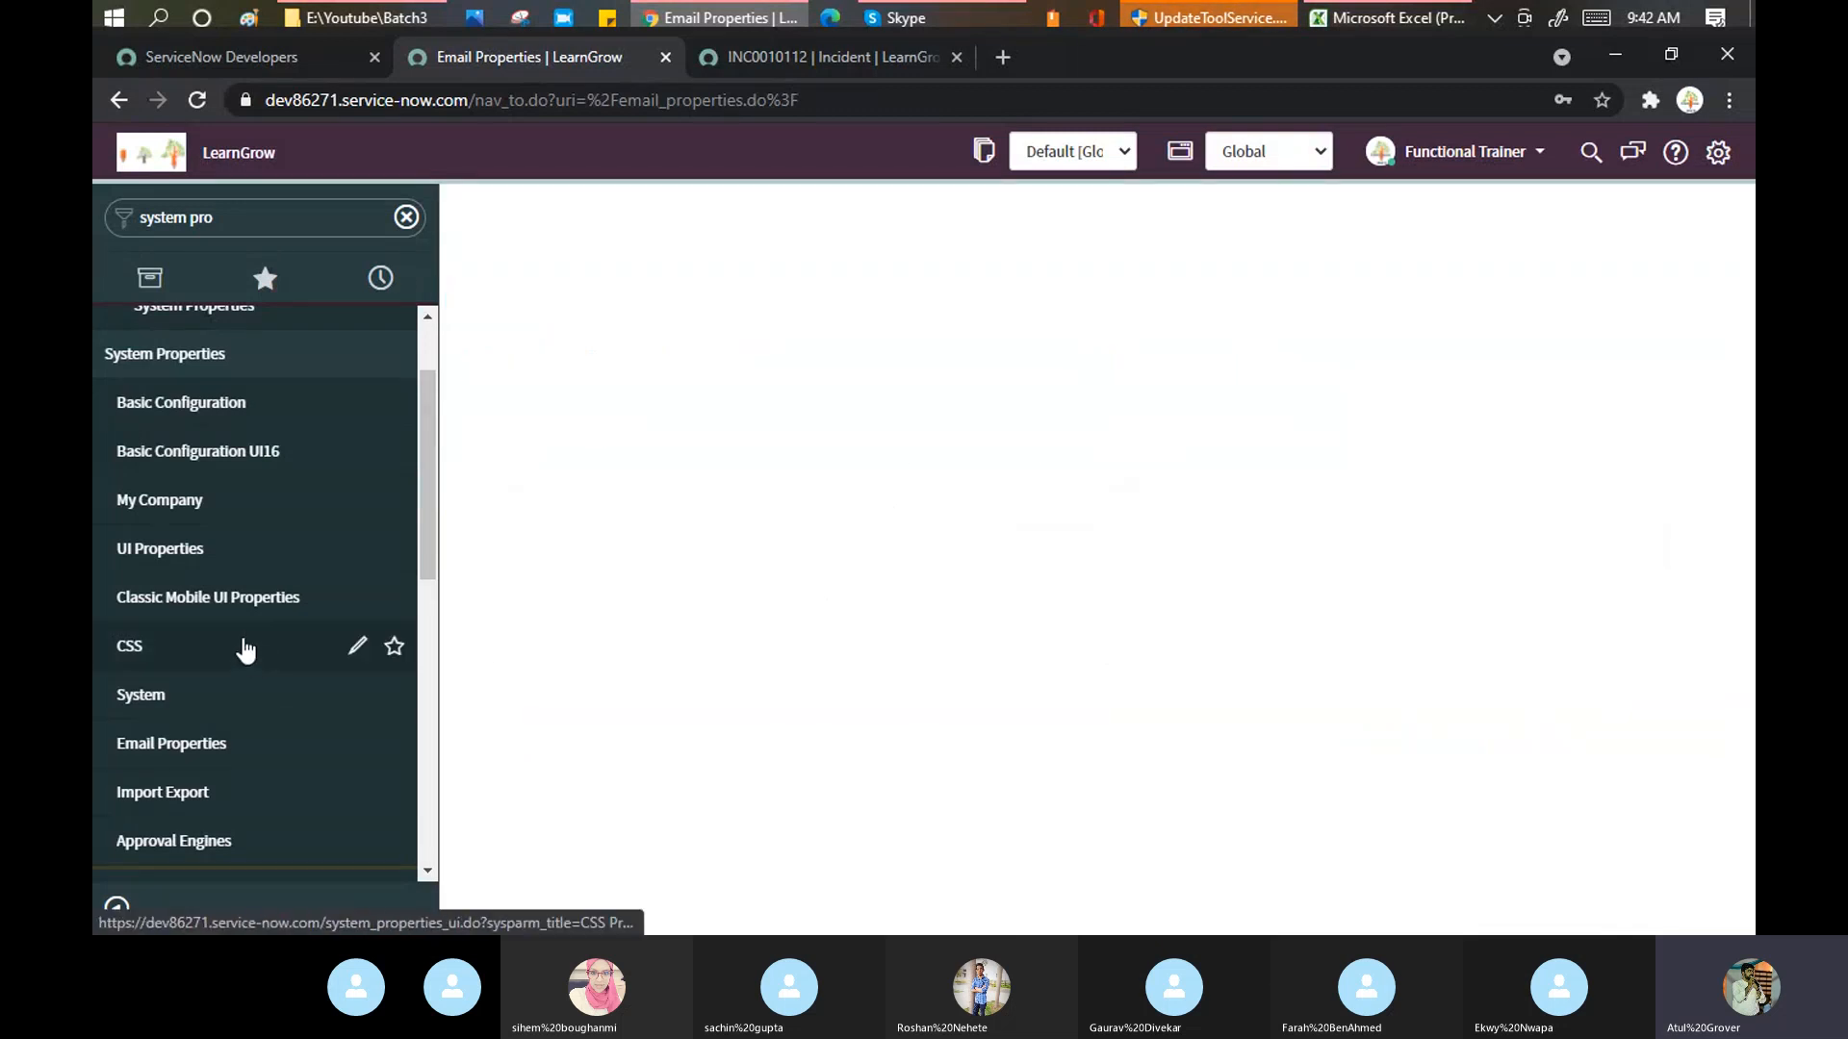
- Open the Text Search properties page under System Properties
scroll(246, 649, "down", 2)
scroll(267, 539, "down", 2)
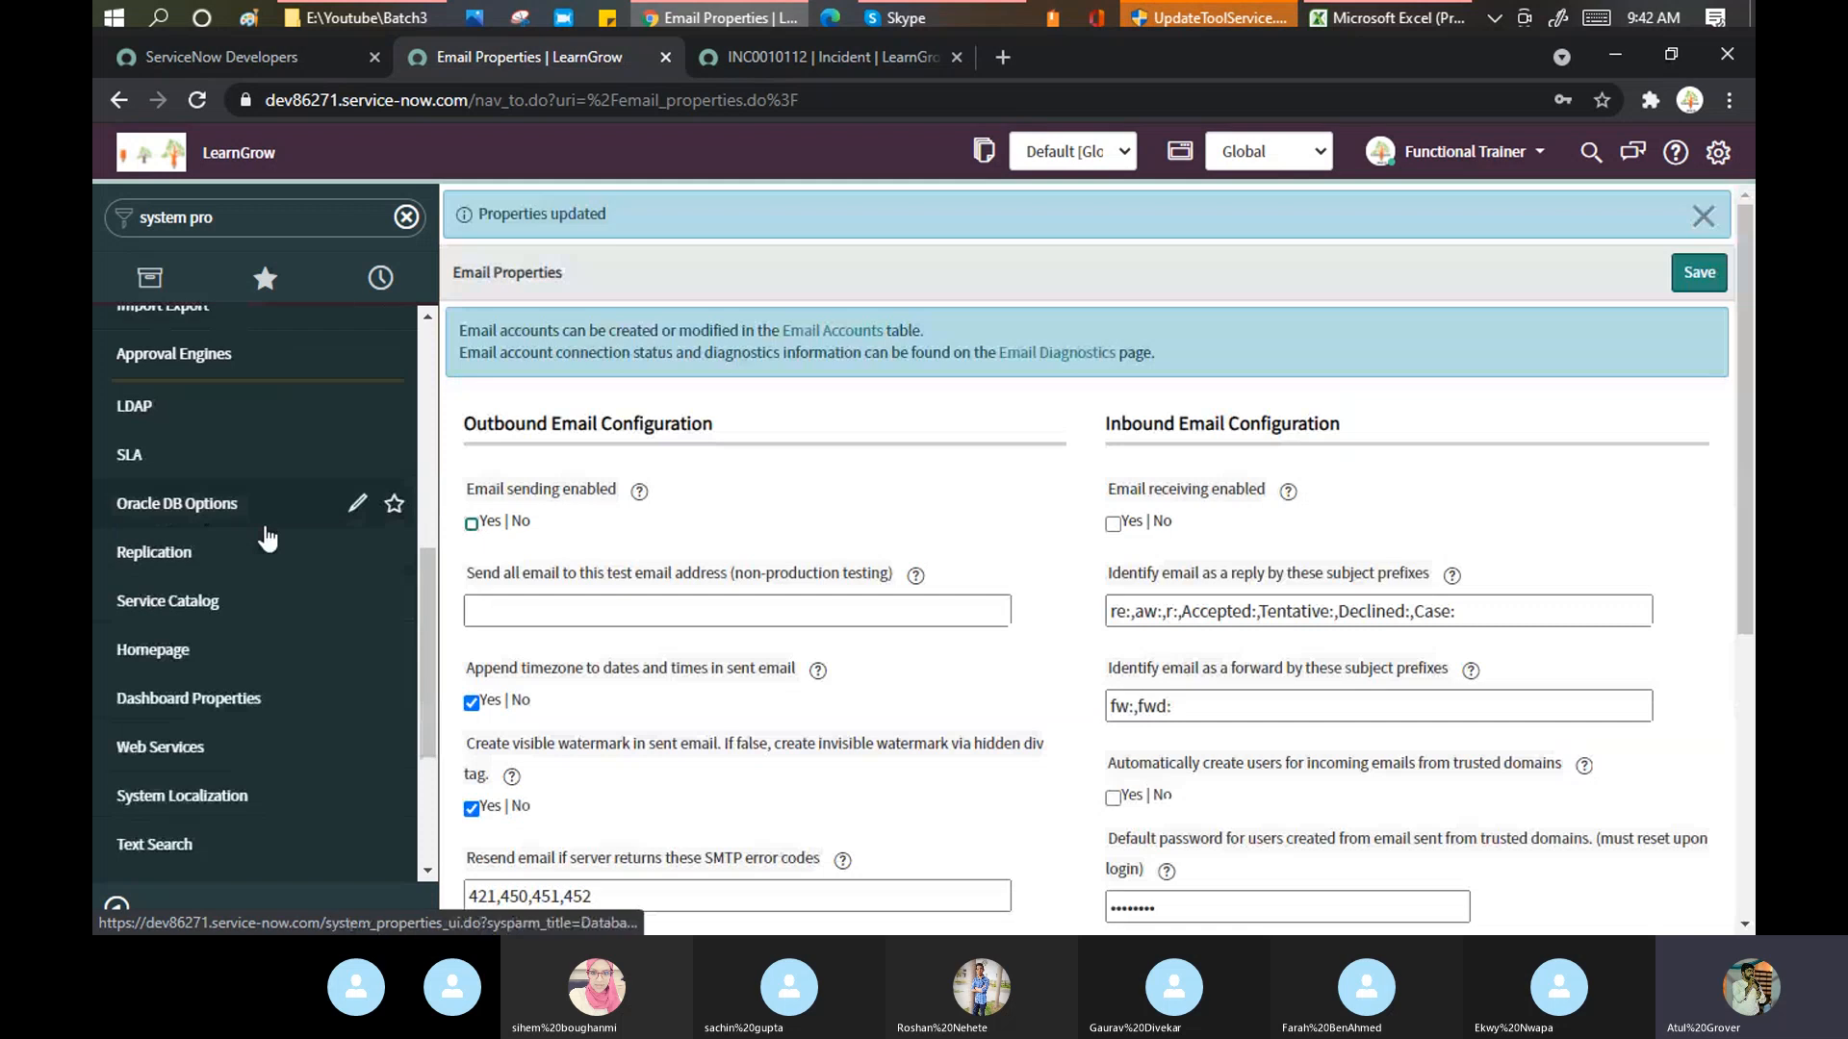
scroll(260, 520, "down", 2)
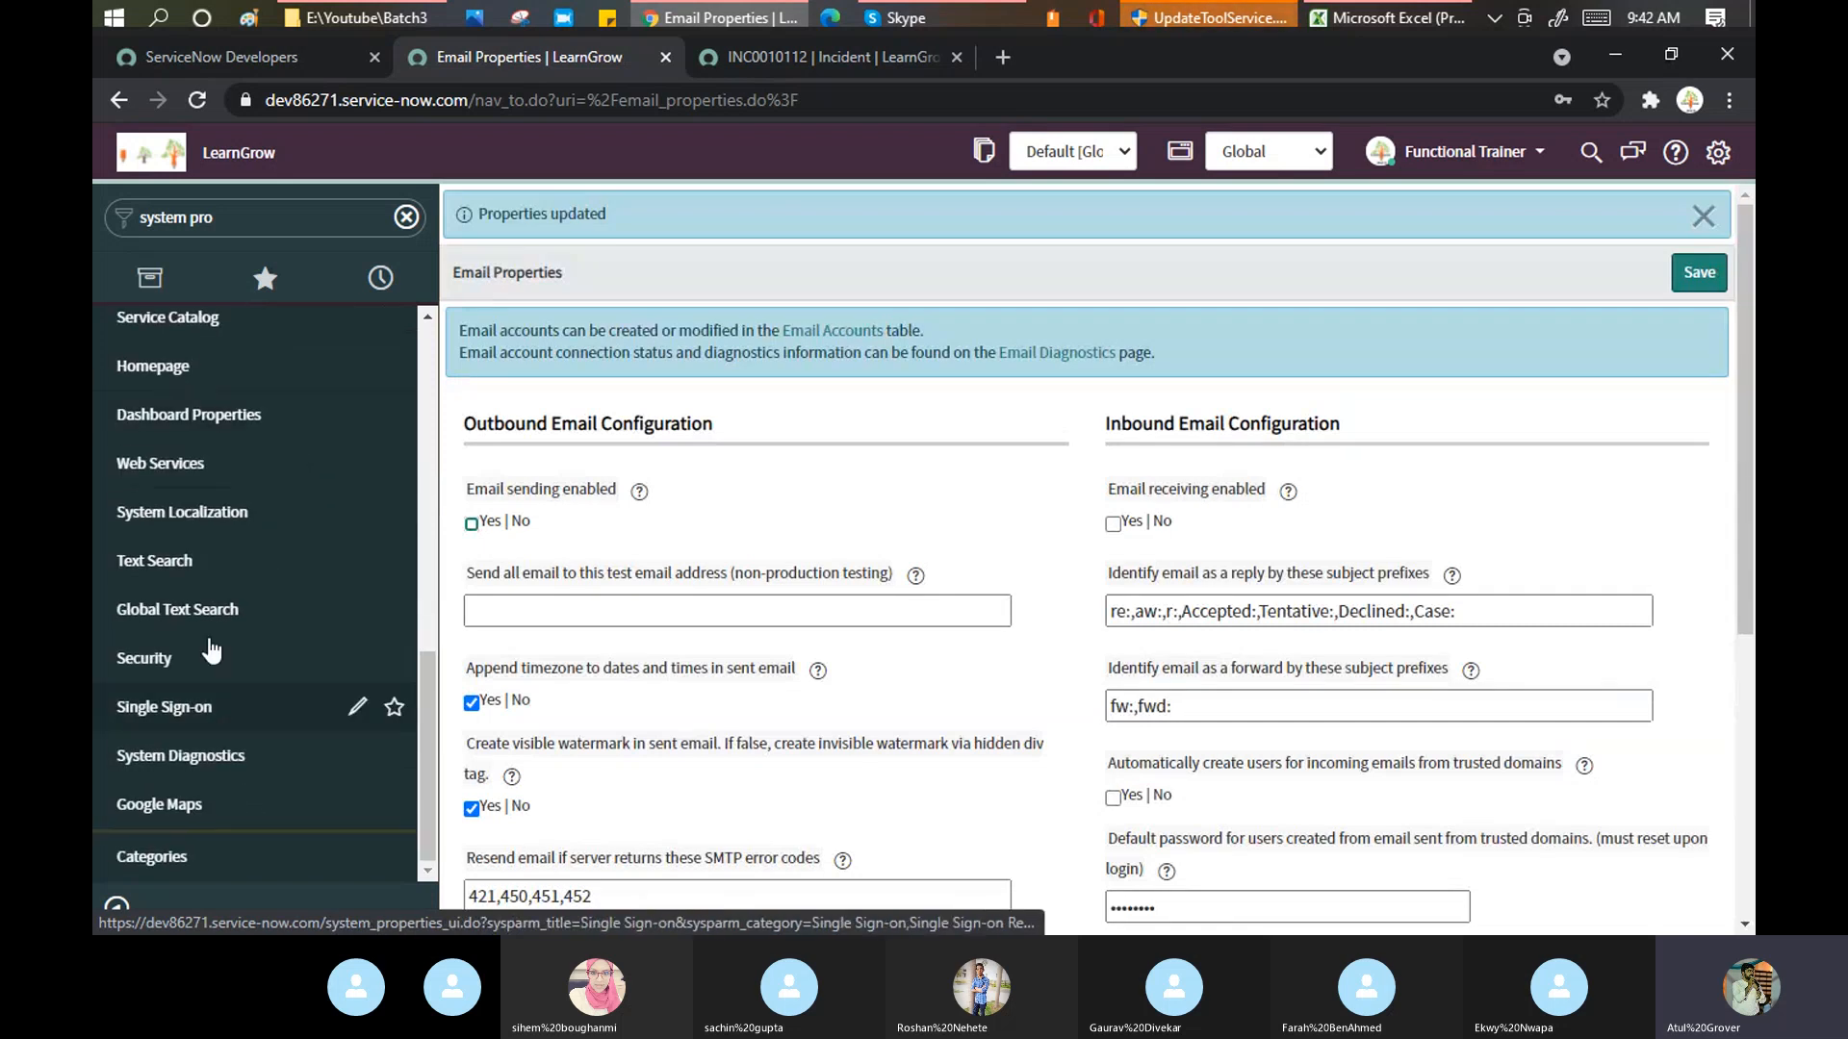
left_click(174, 561)
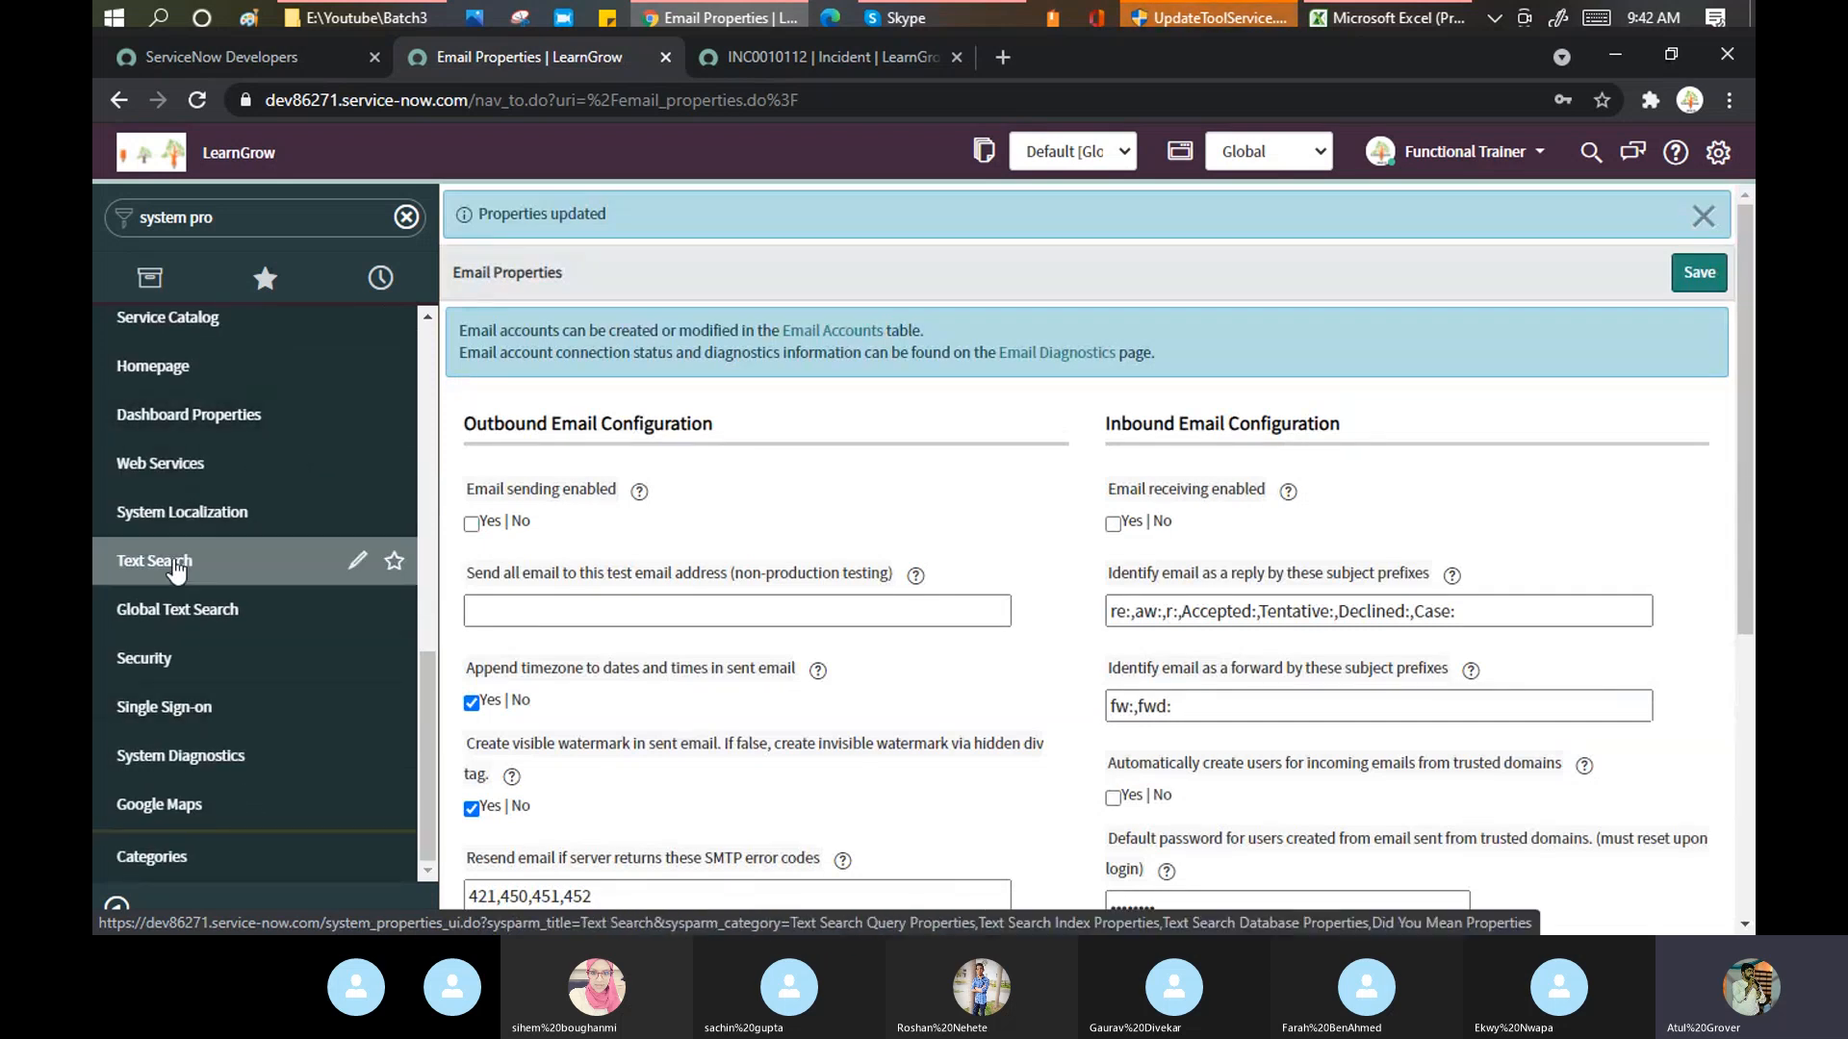
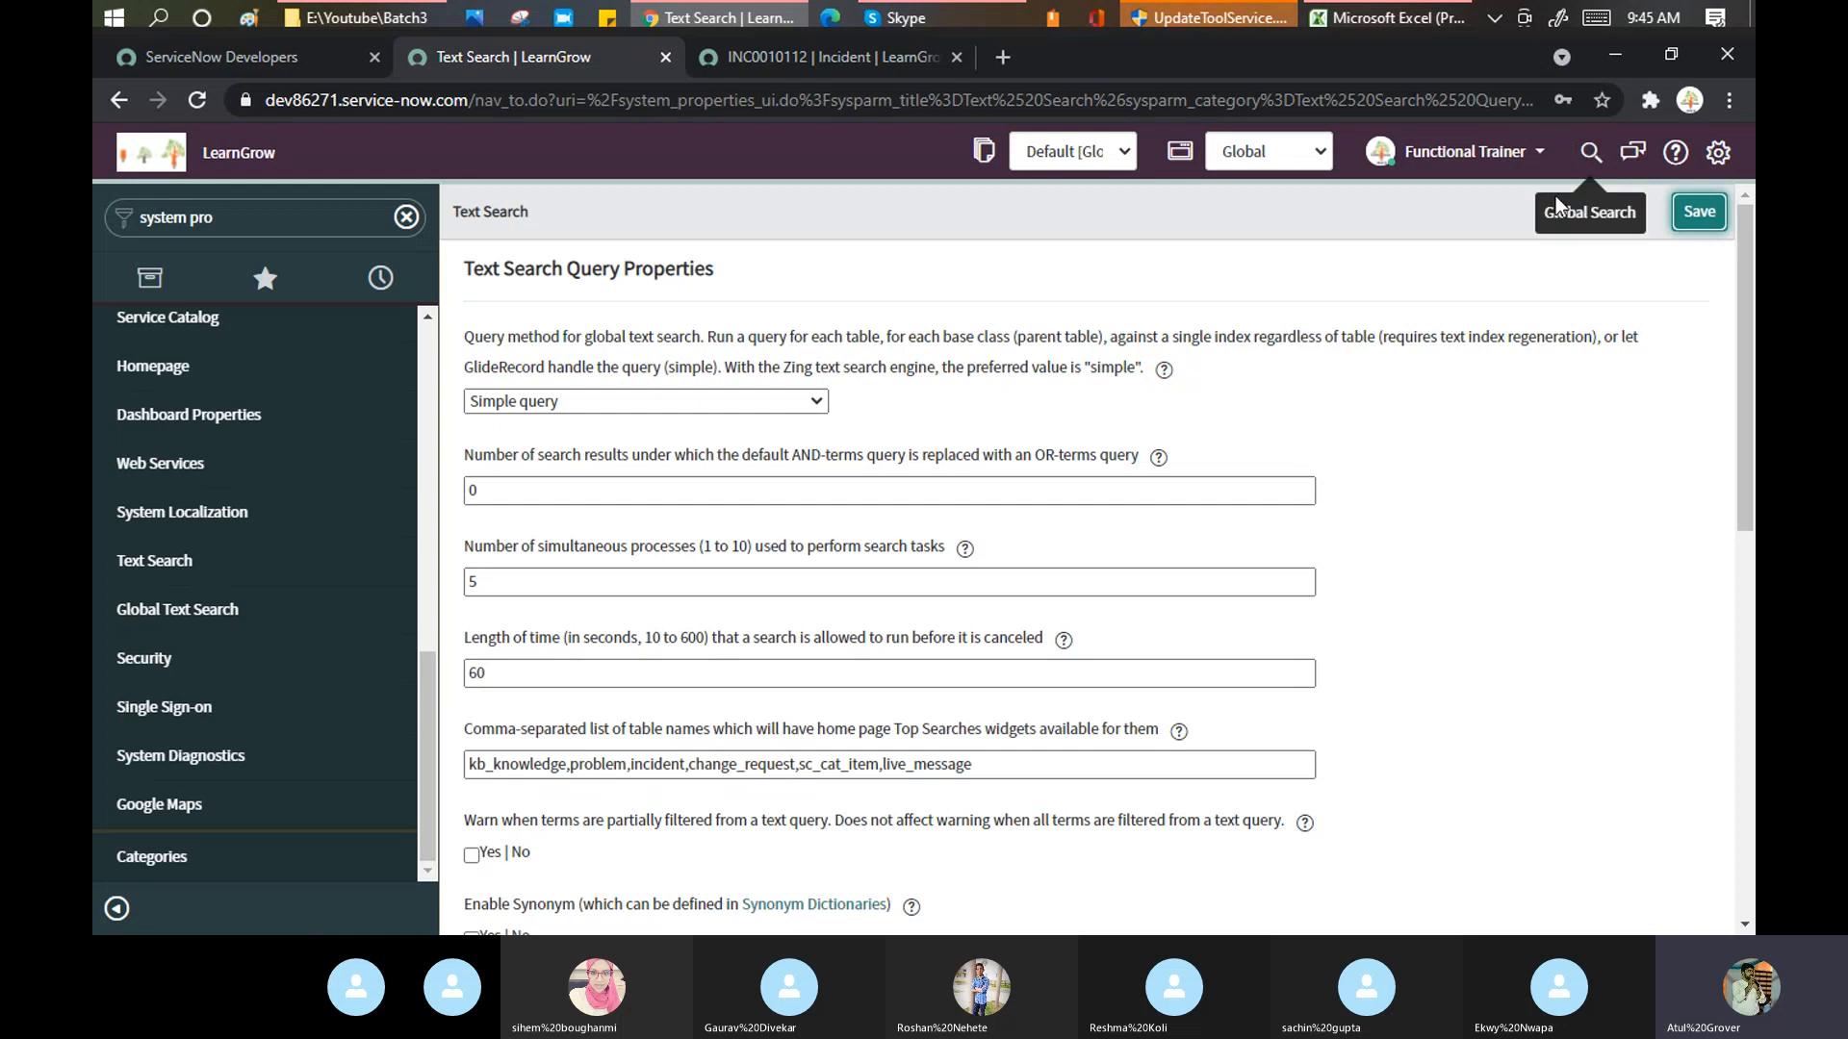
- Switch to Skype and send the message "Zing Search Index" in the Training Batch 3 call chat
left_click(919, 19)
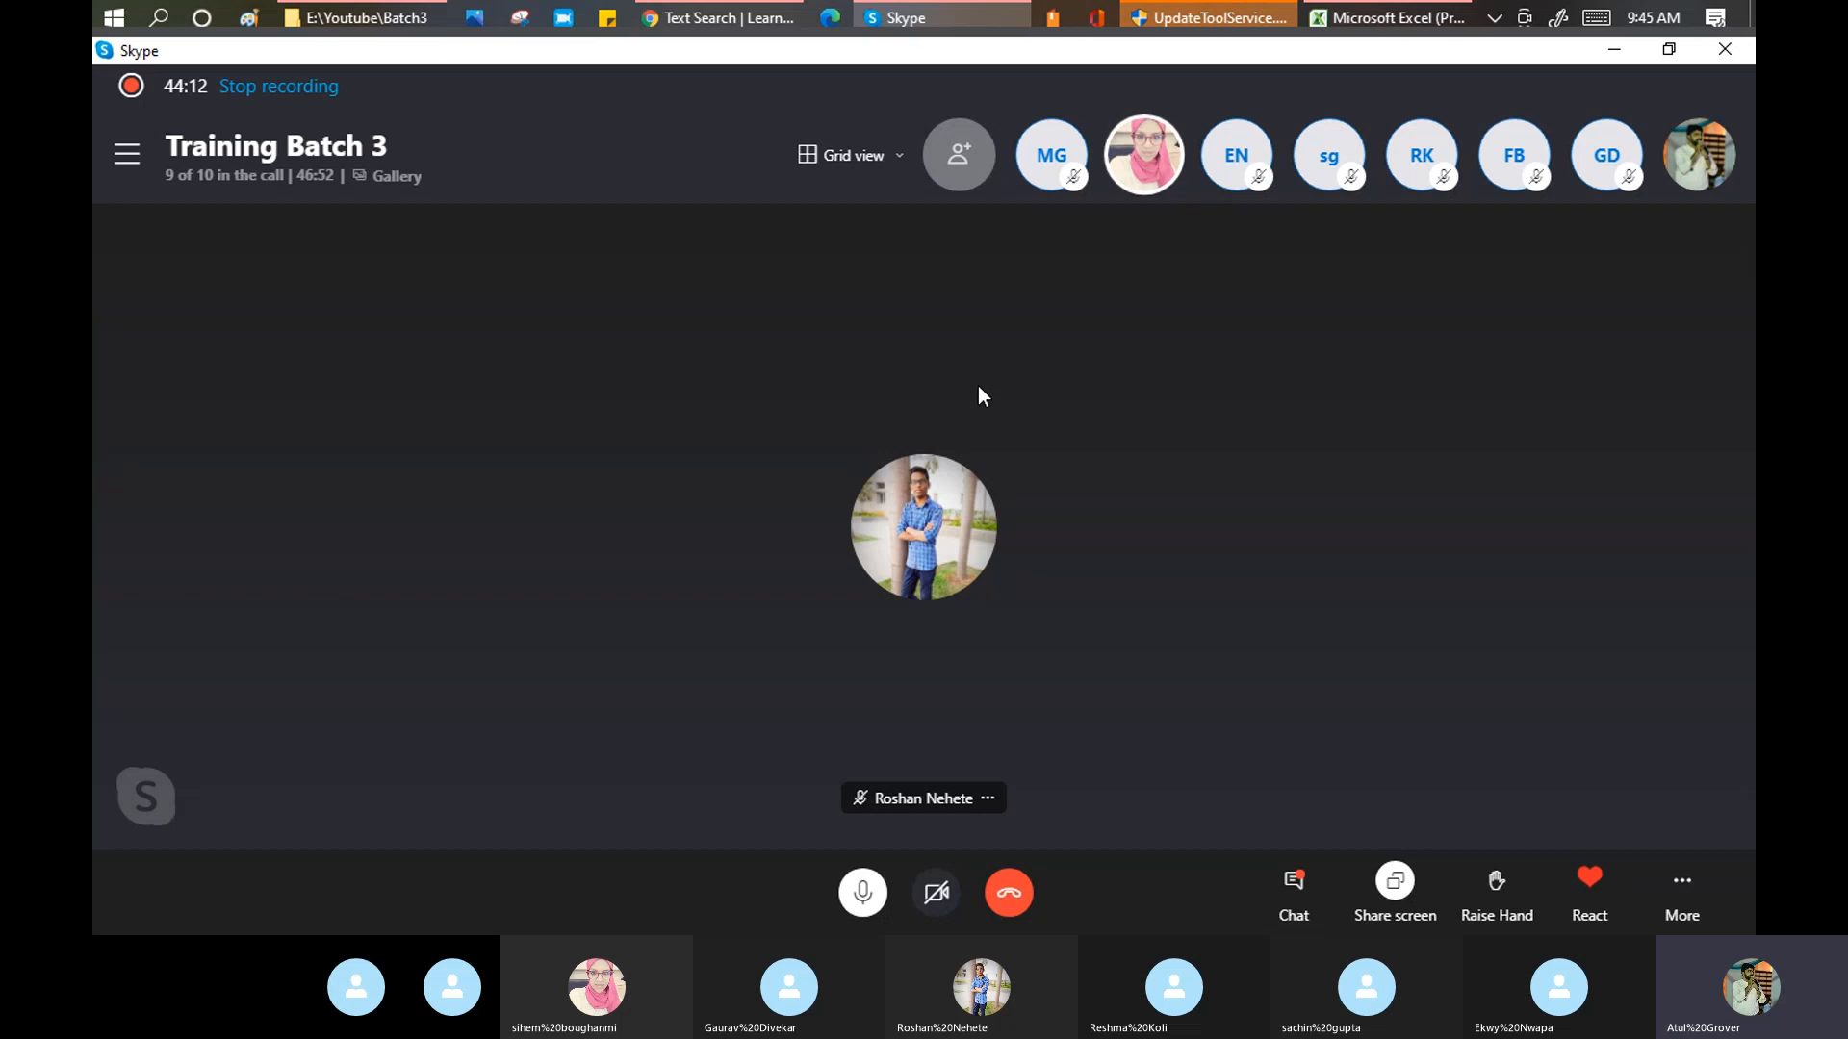
left_click(1293, 880)
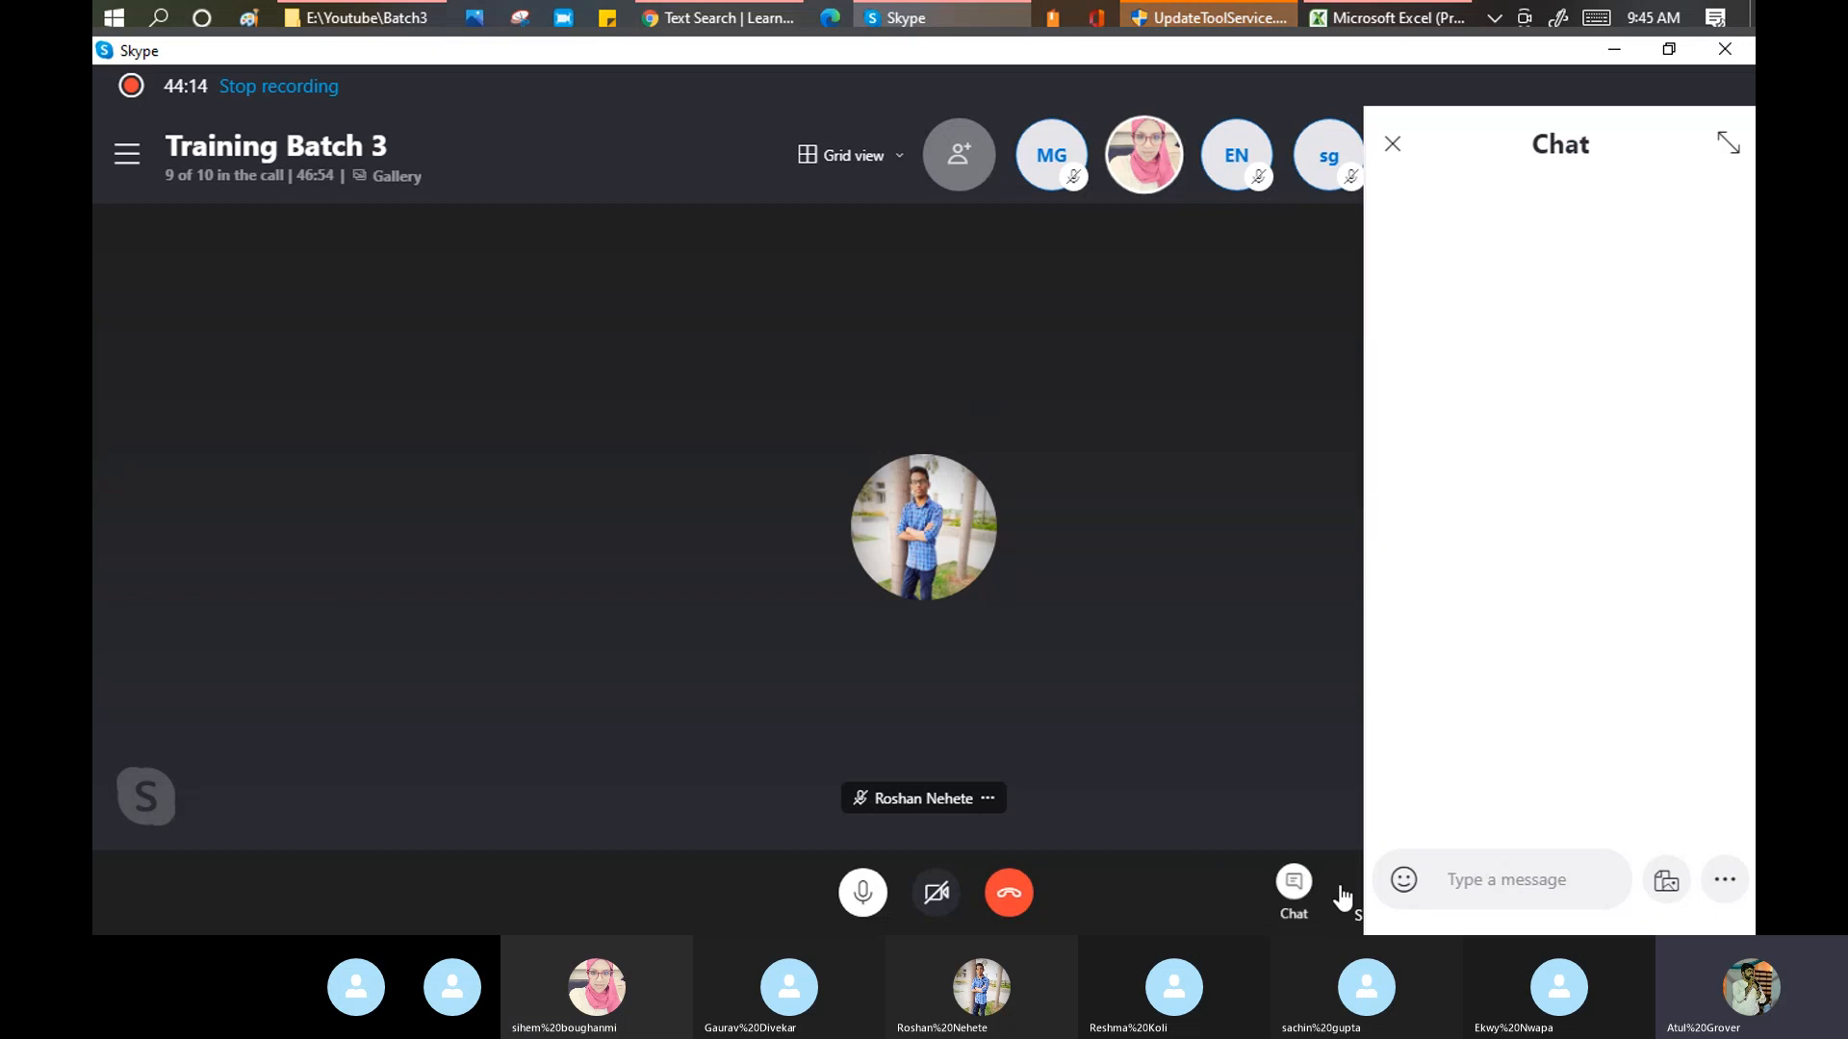
left_click(1489, 883)
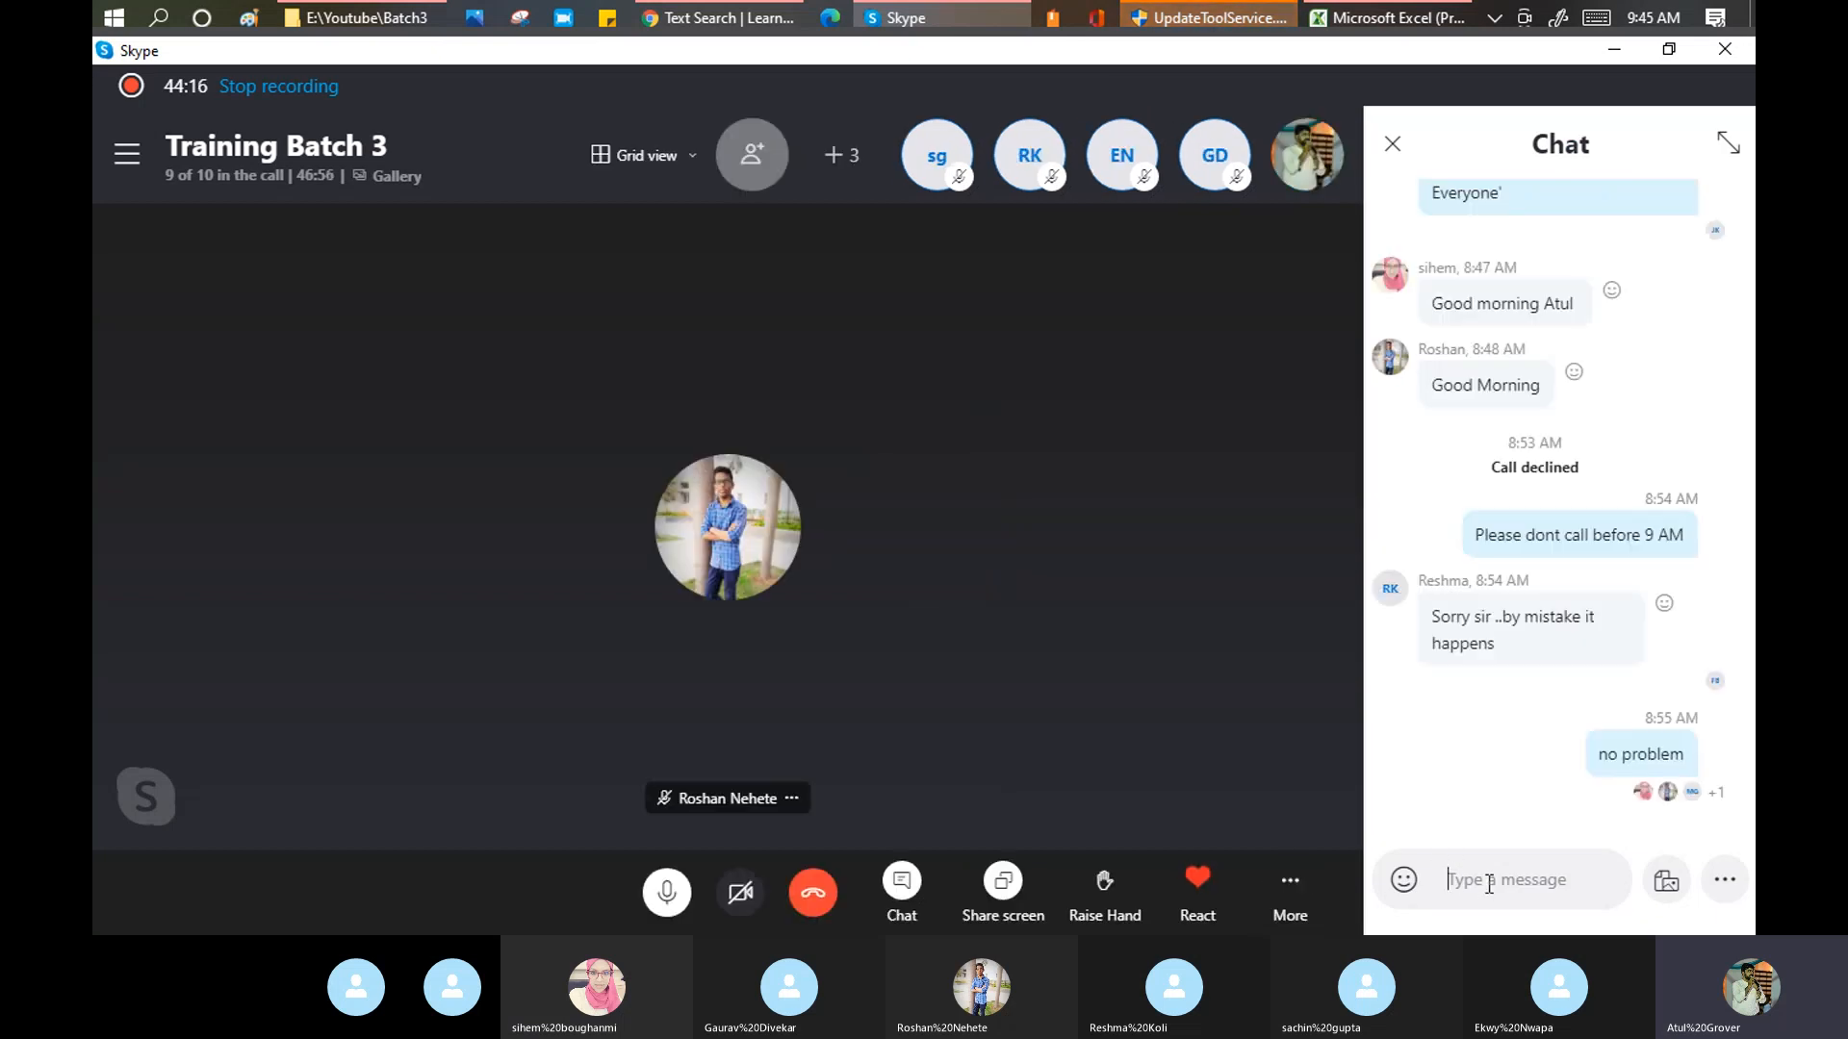
type("Zing ")
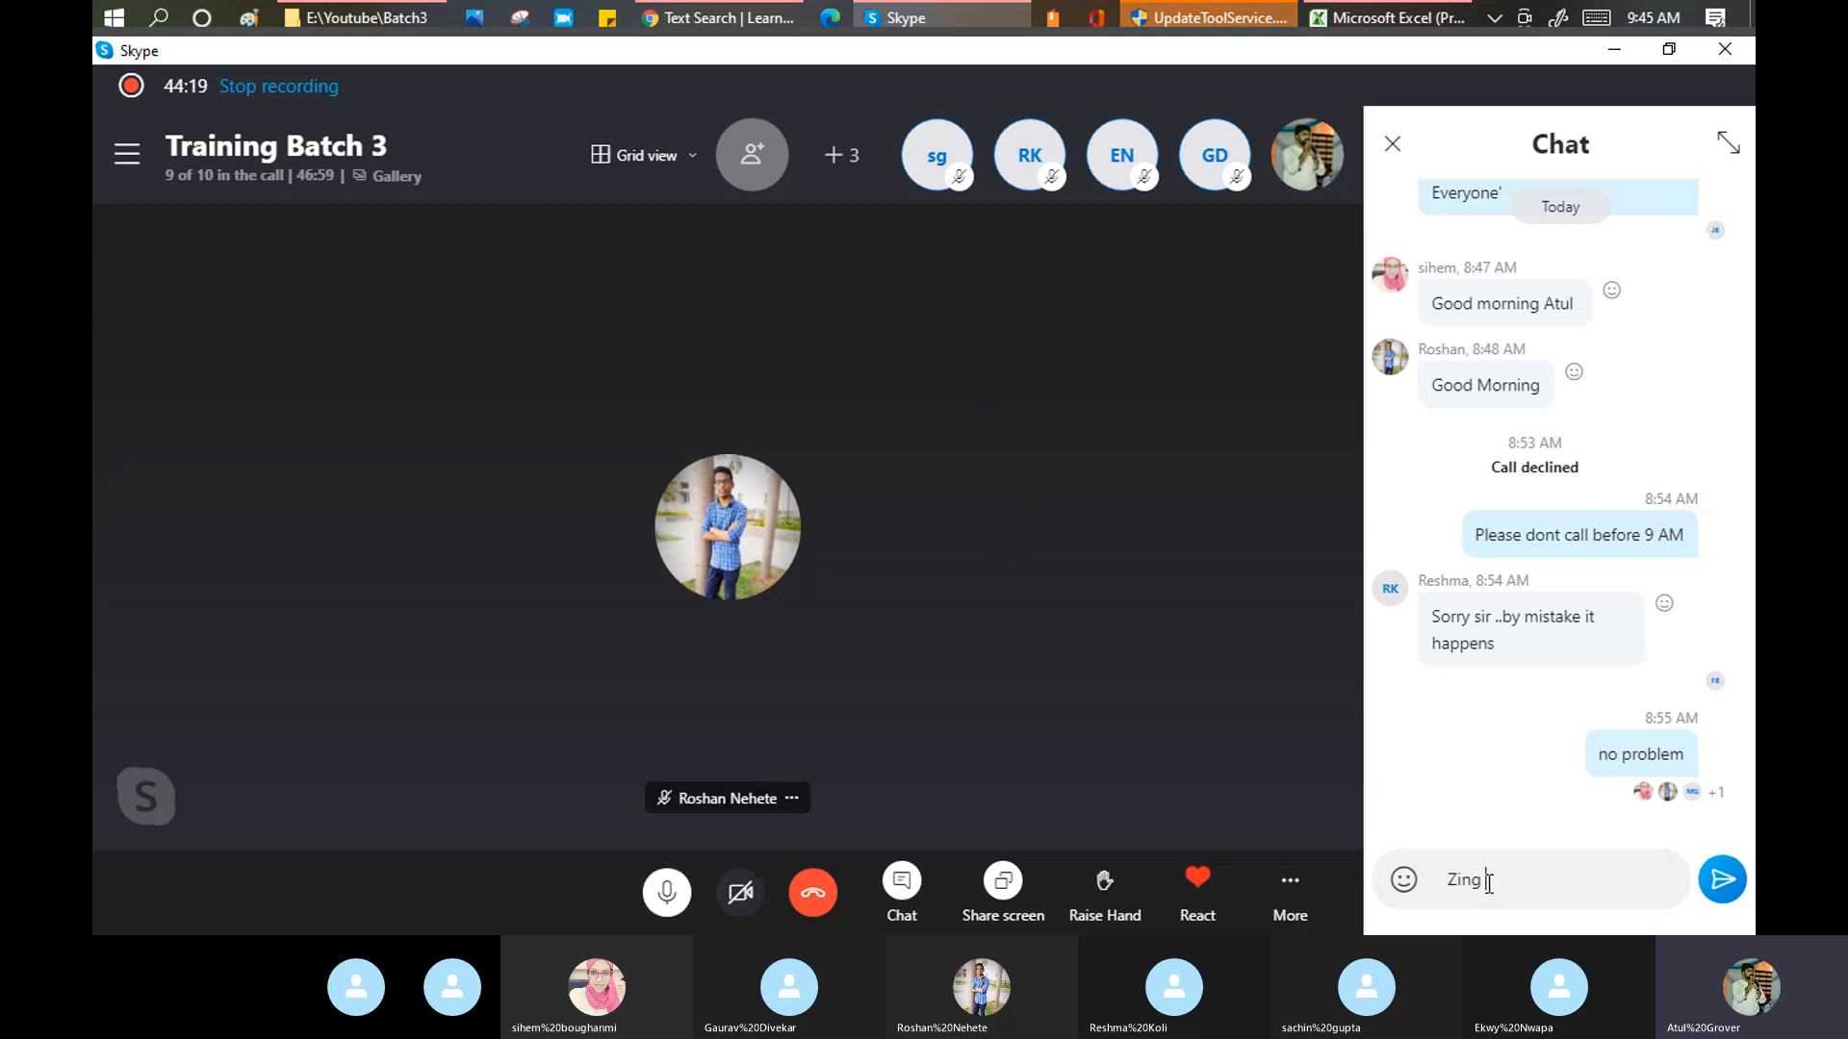
type("Search Inde")
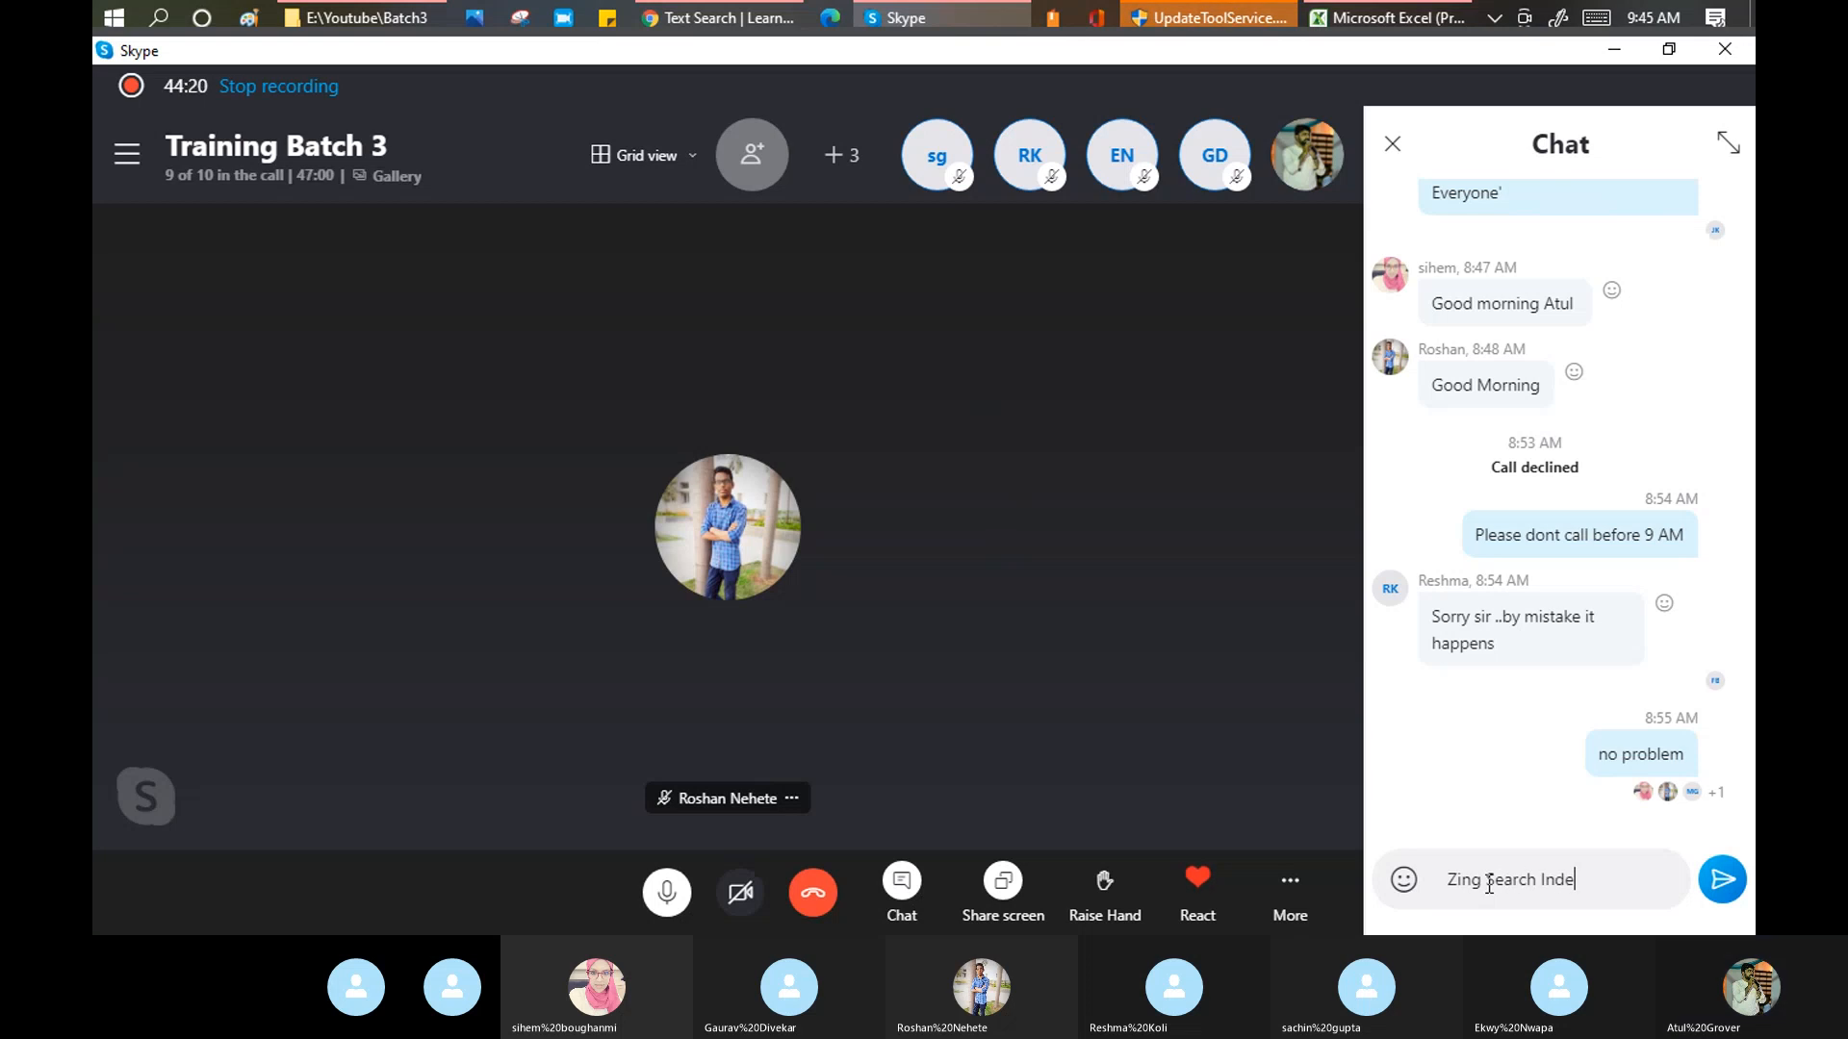
type("x")
key("Return")
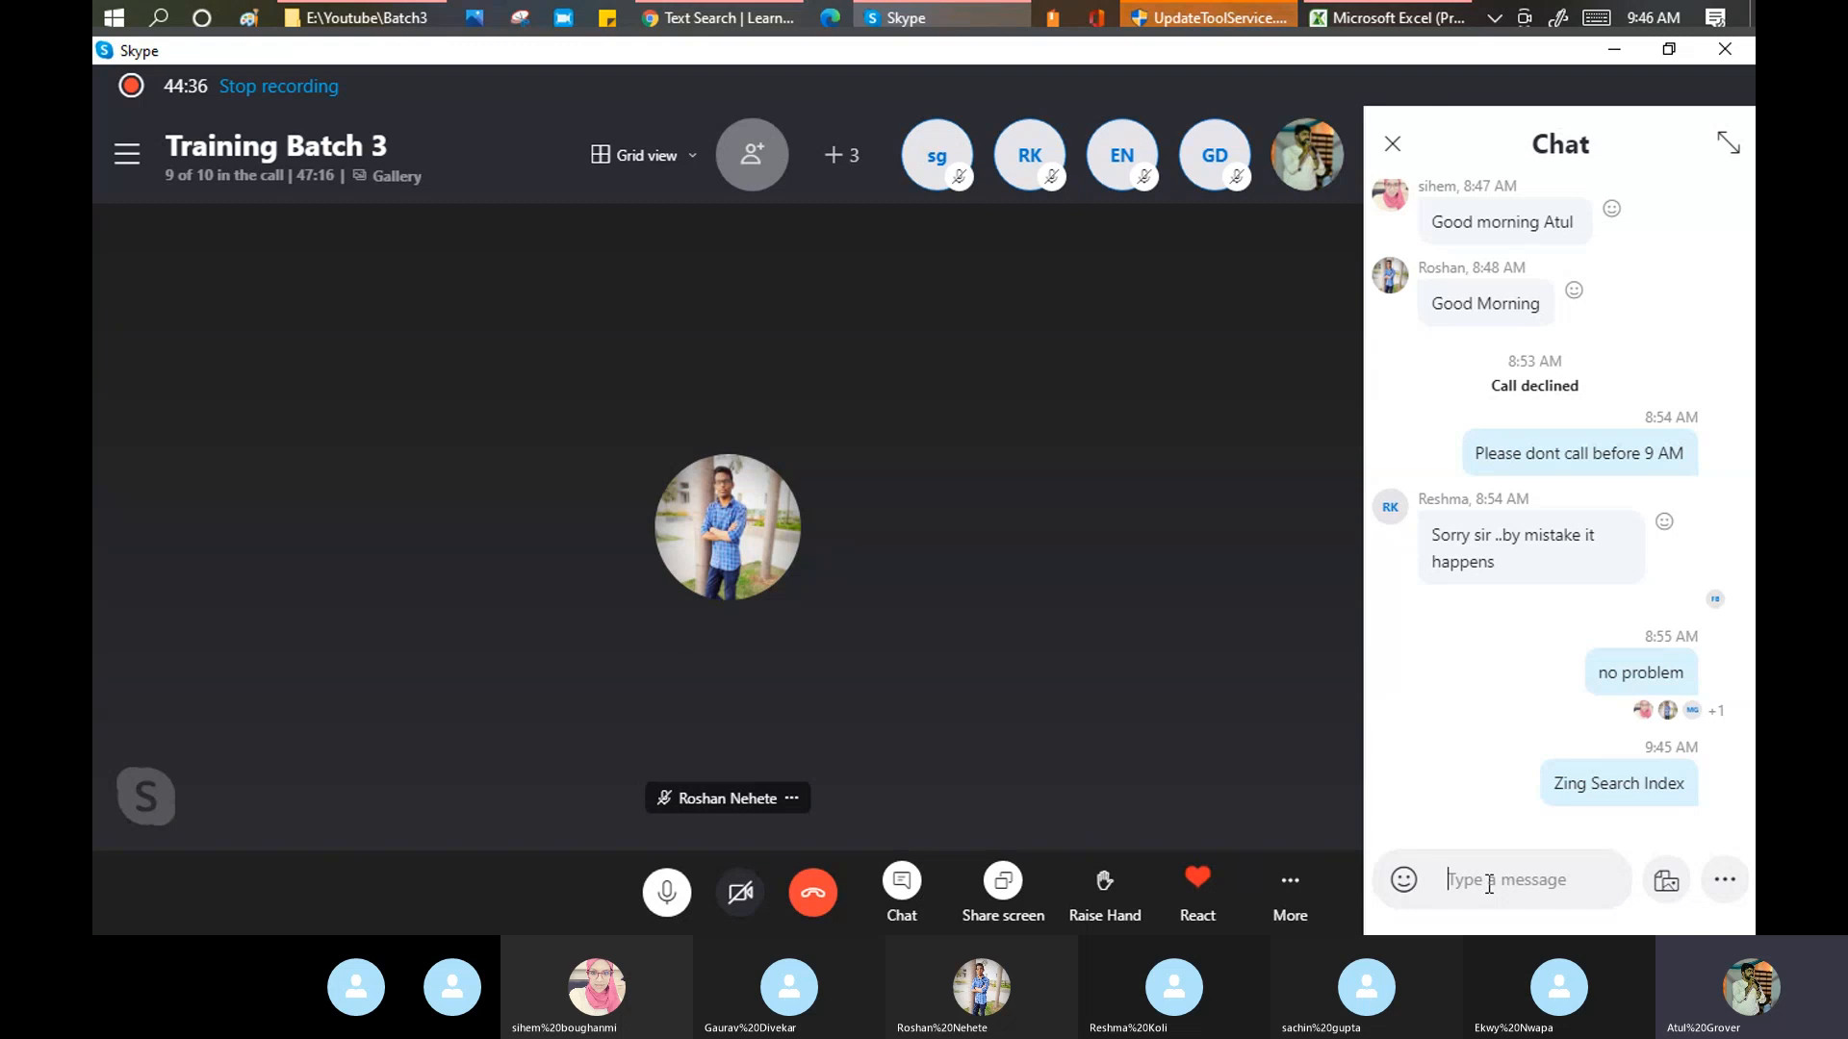
left_click(1393, 146)
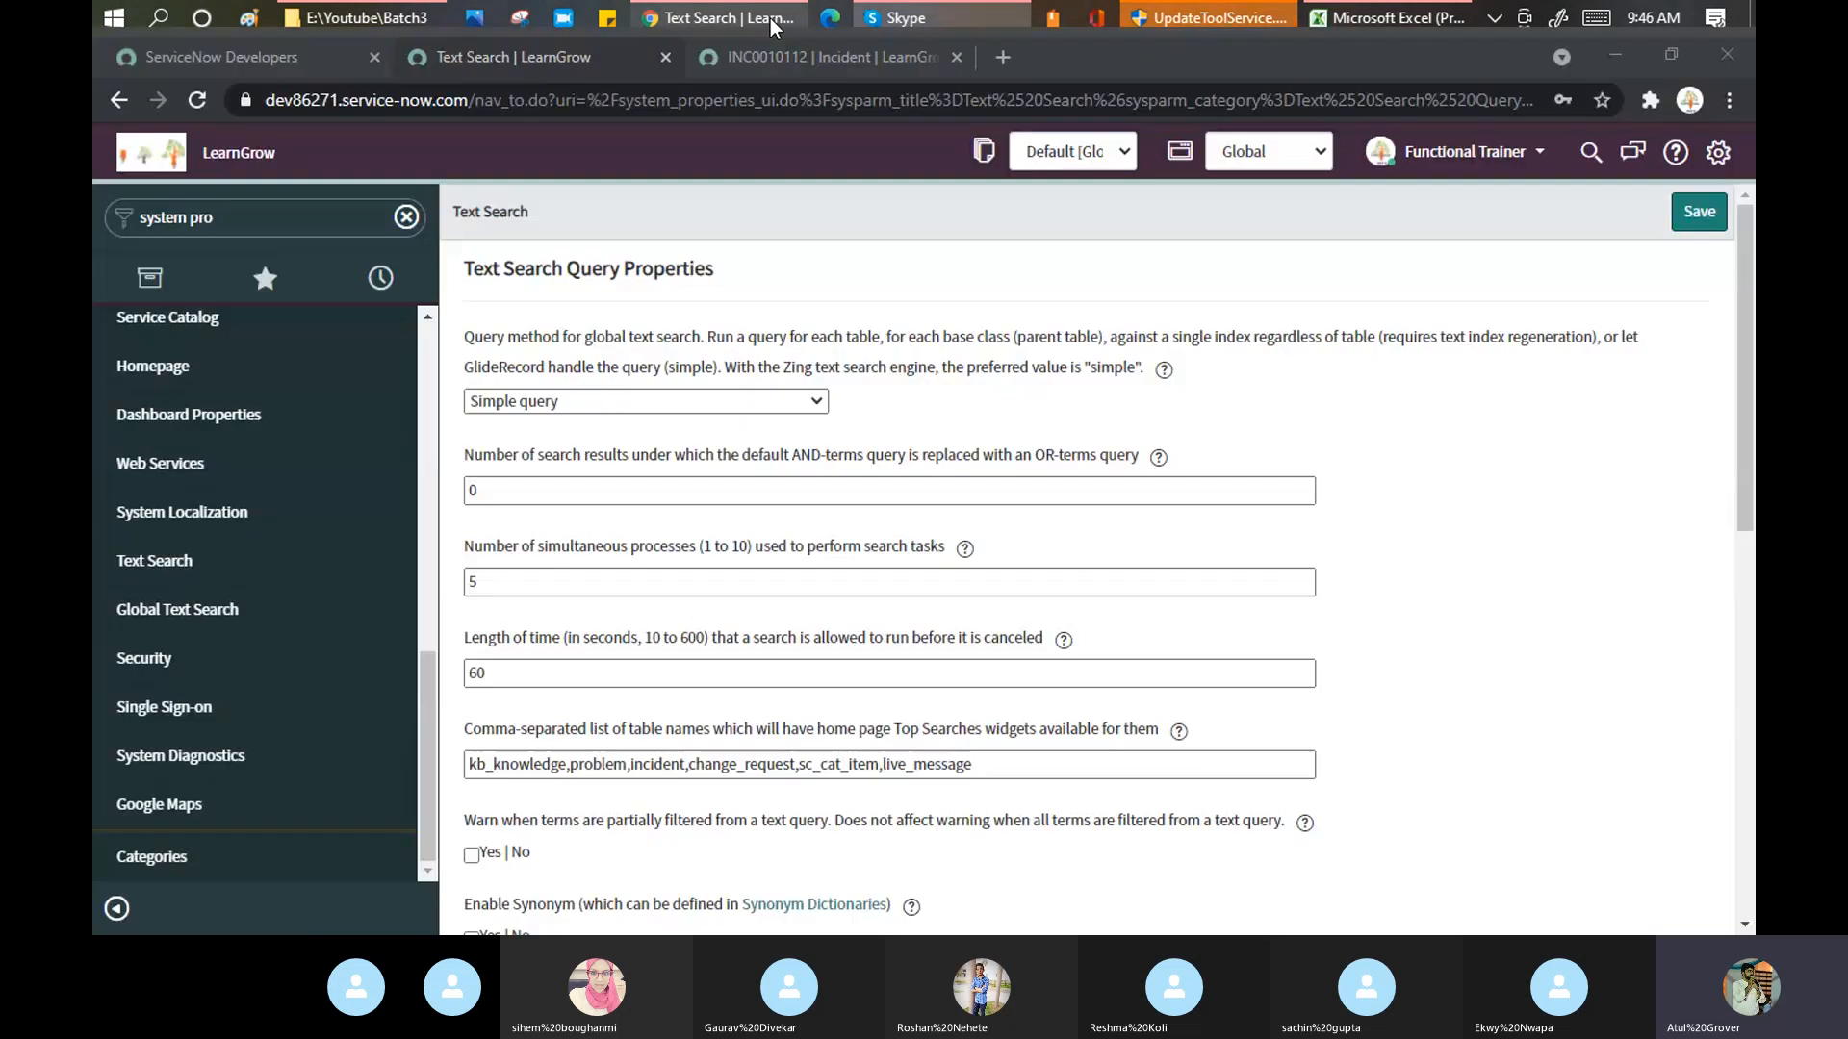
- Return to ServiceNow in the browser, review the Text Search query, index and database properties, and open the Global Text Search properties
left_click(770, 19)
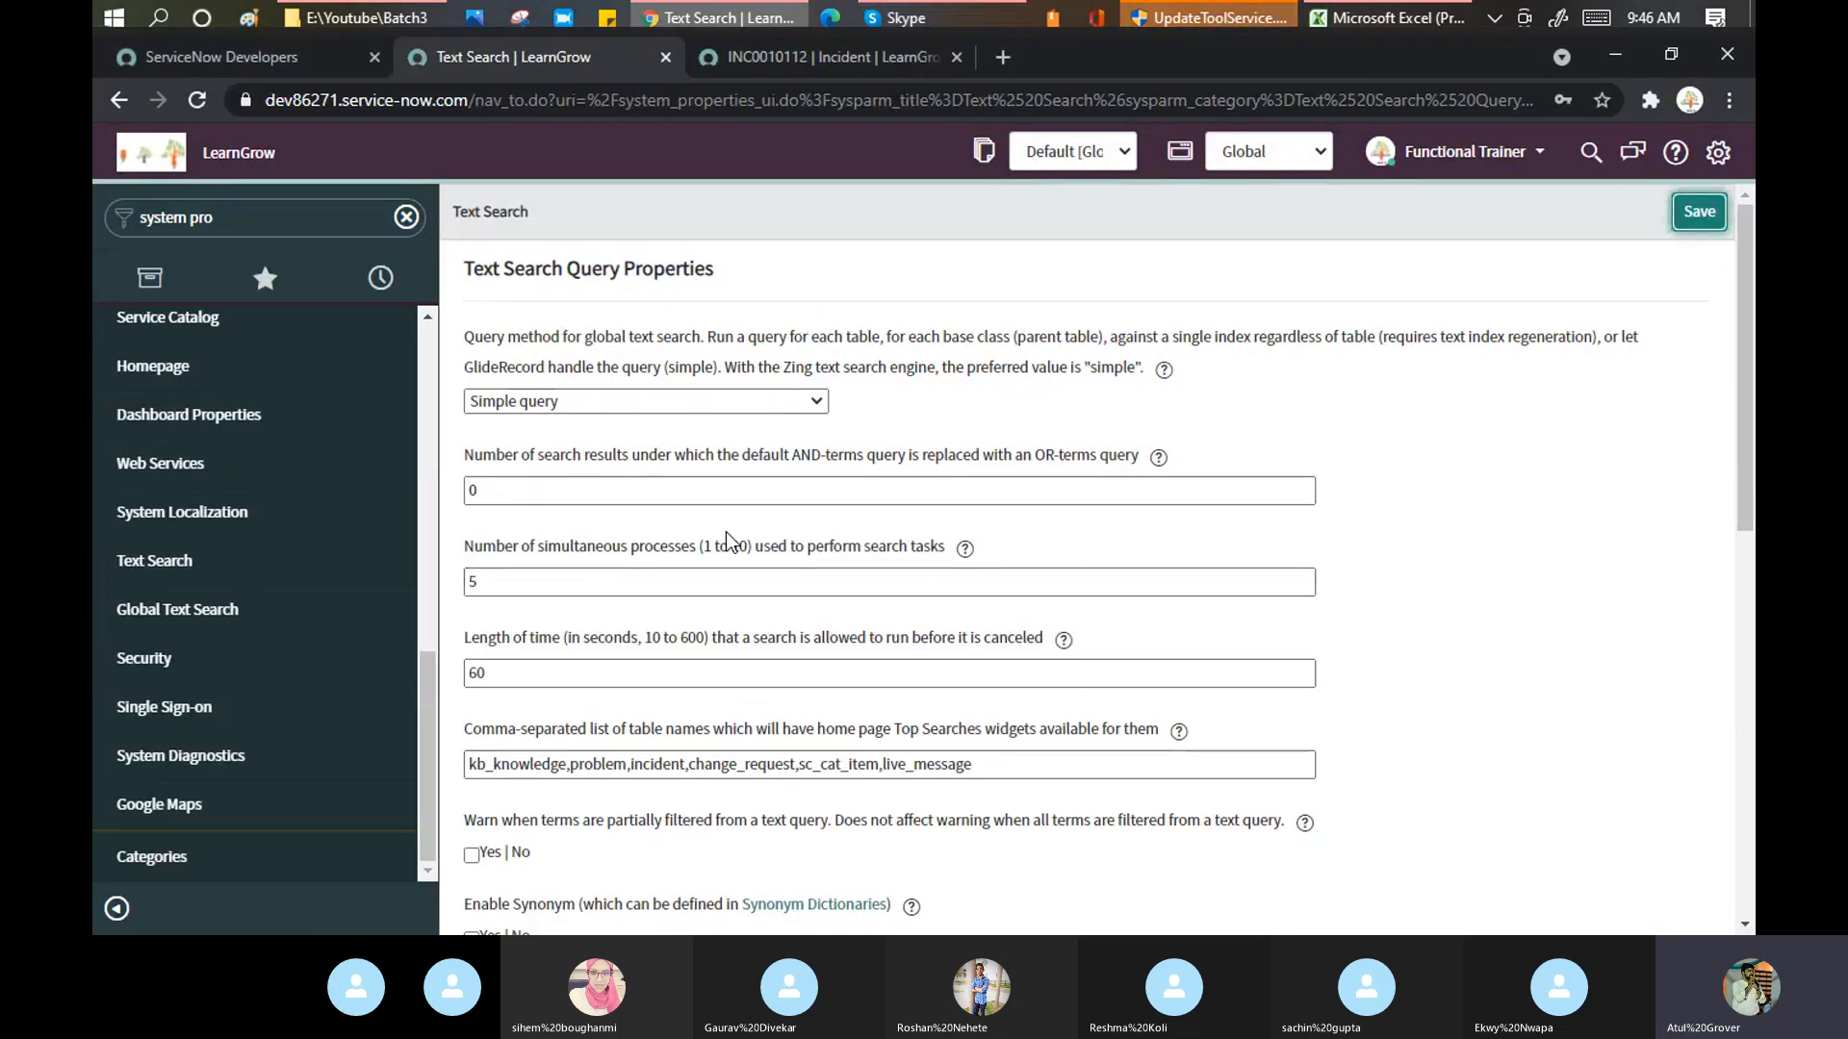
scroll(747, 452, "down", 3)
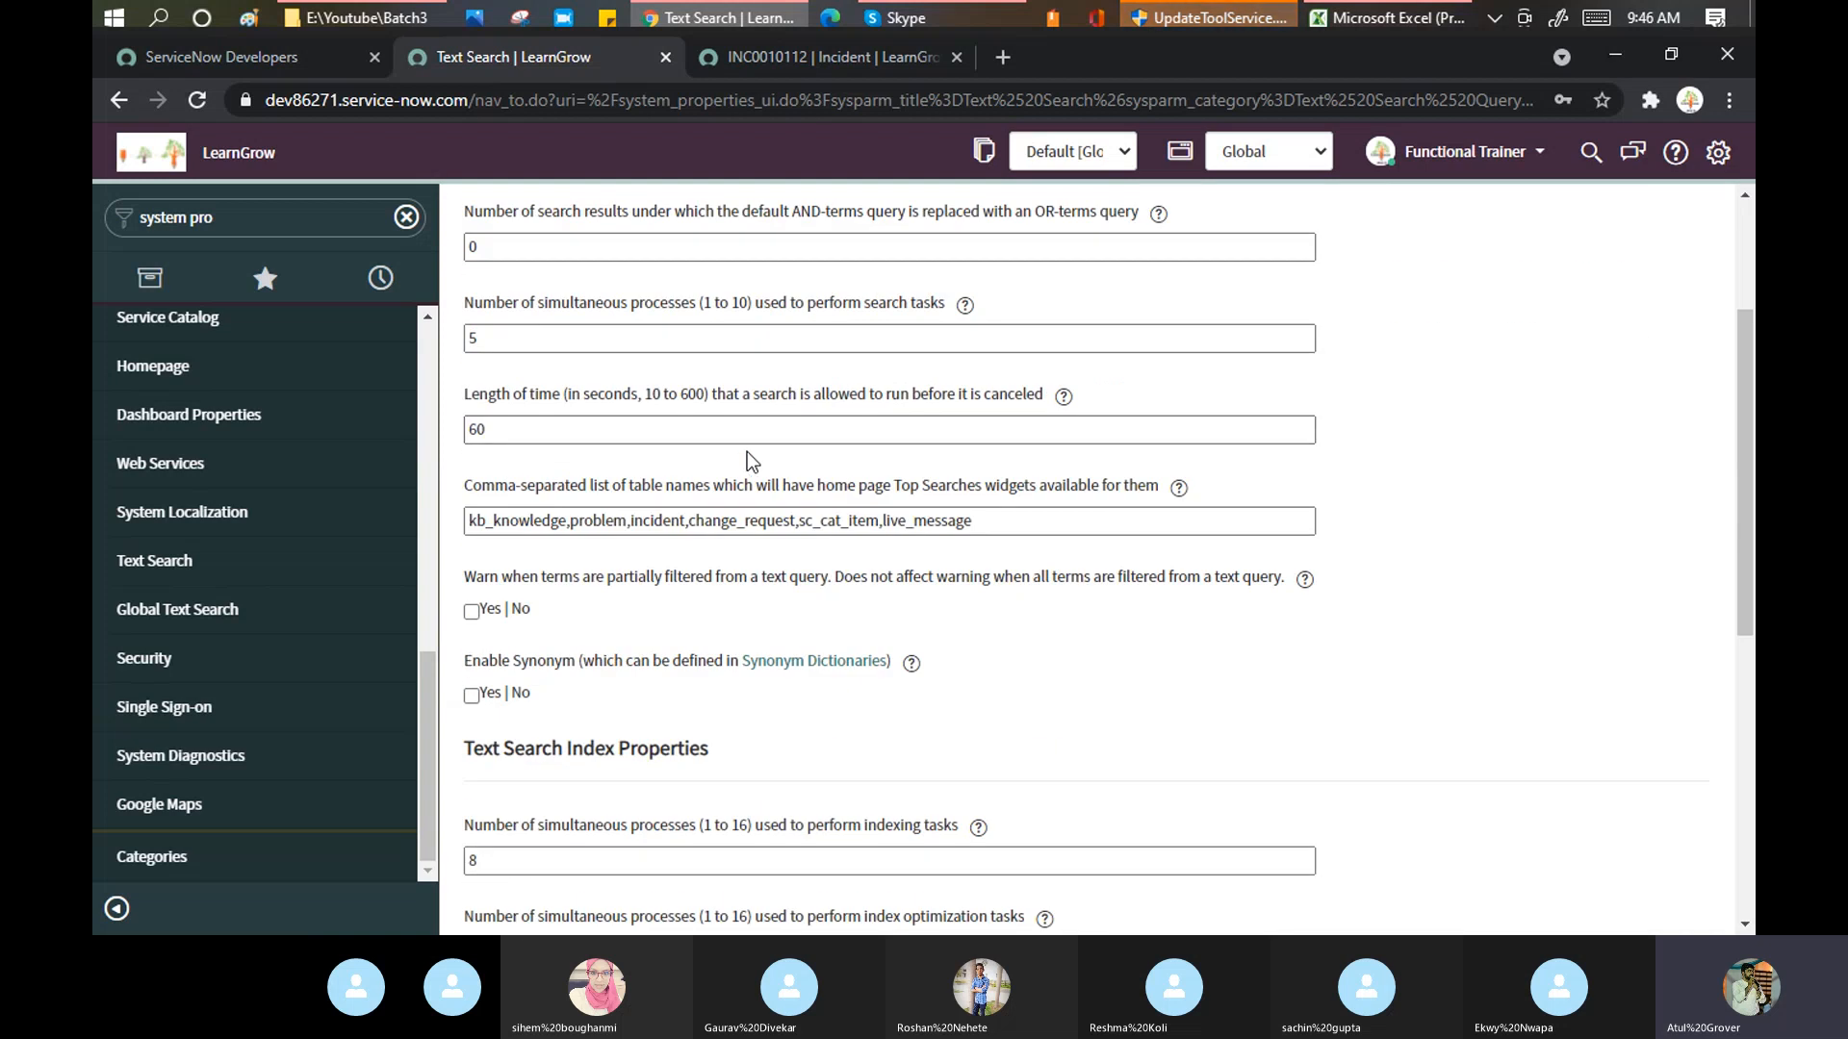
scroll(788, 406, "down", 4)
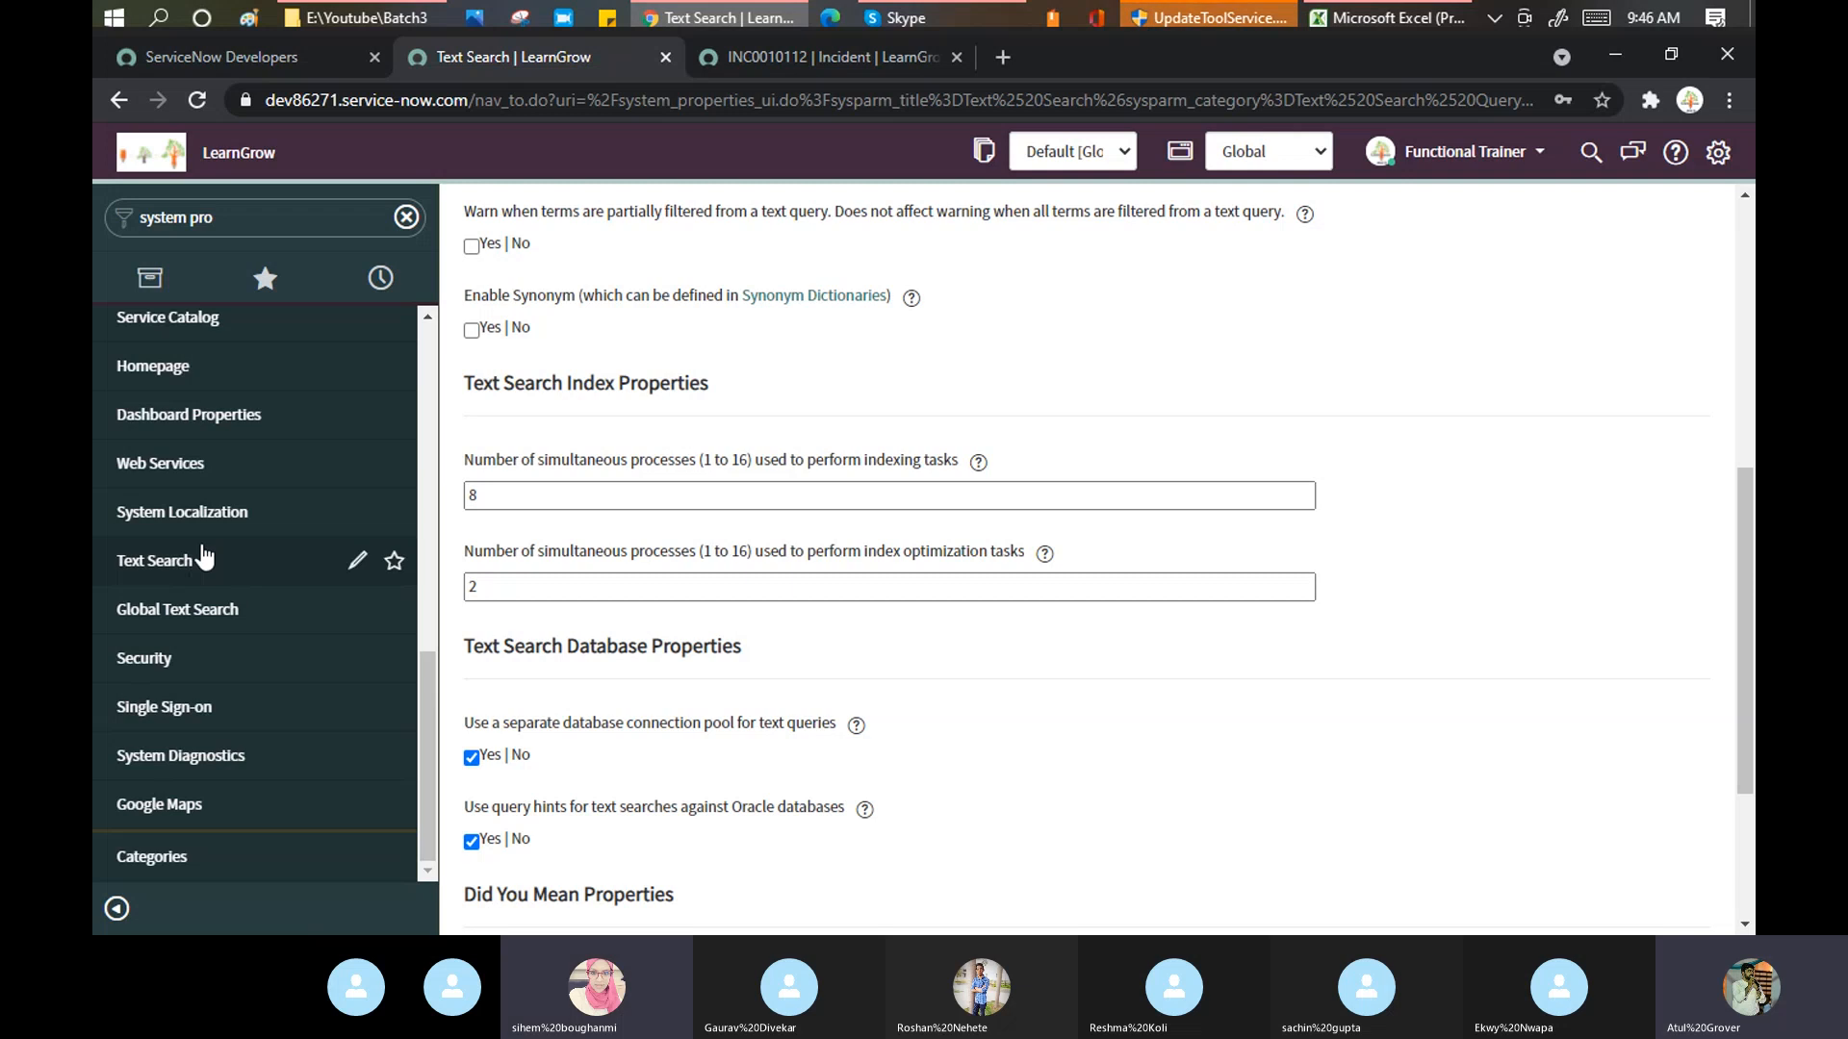
left_click(170, 607)
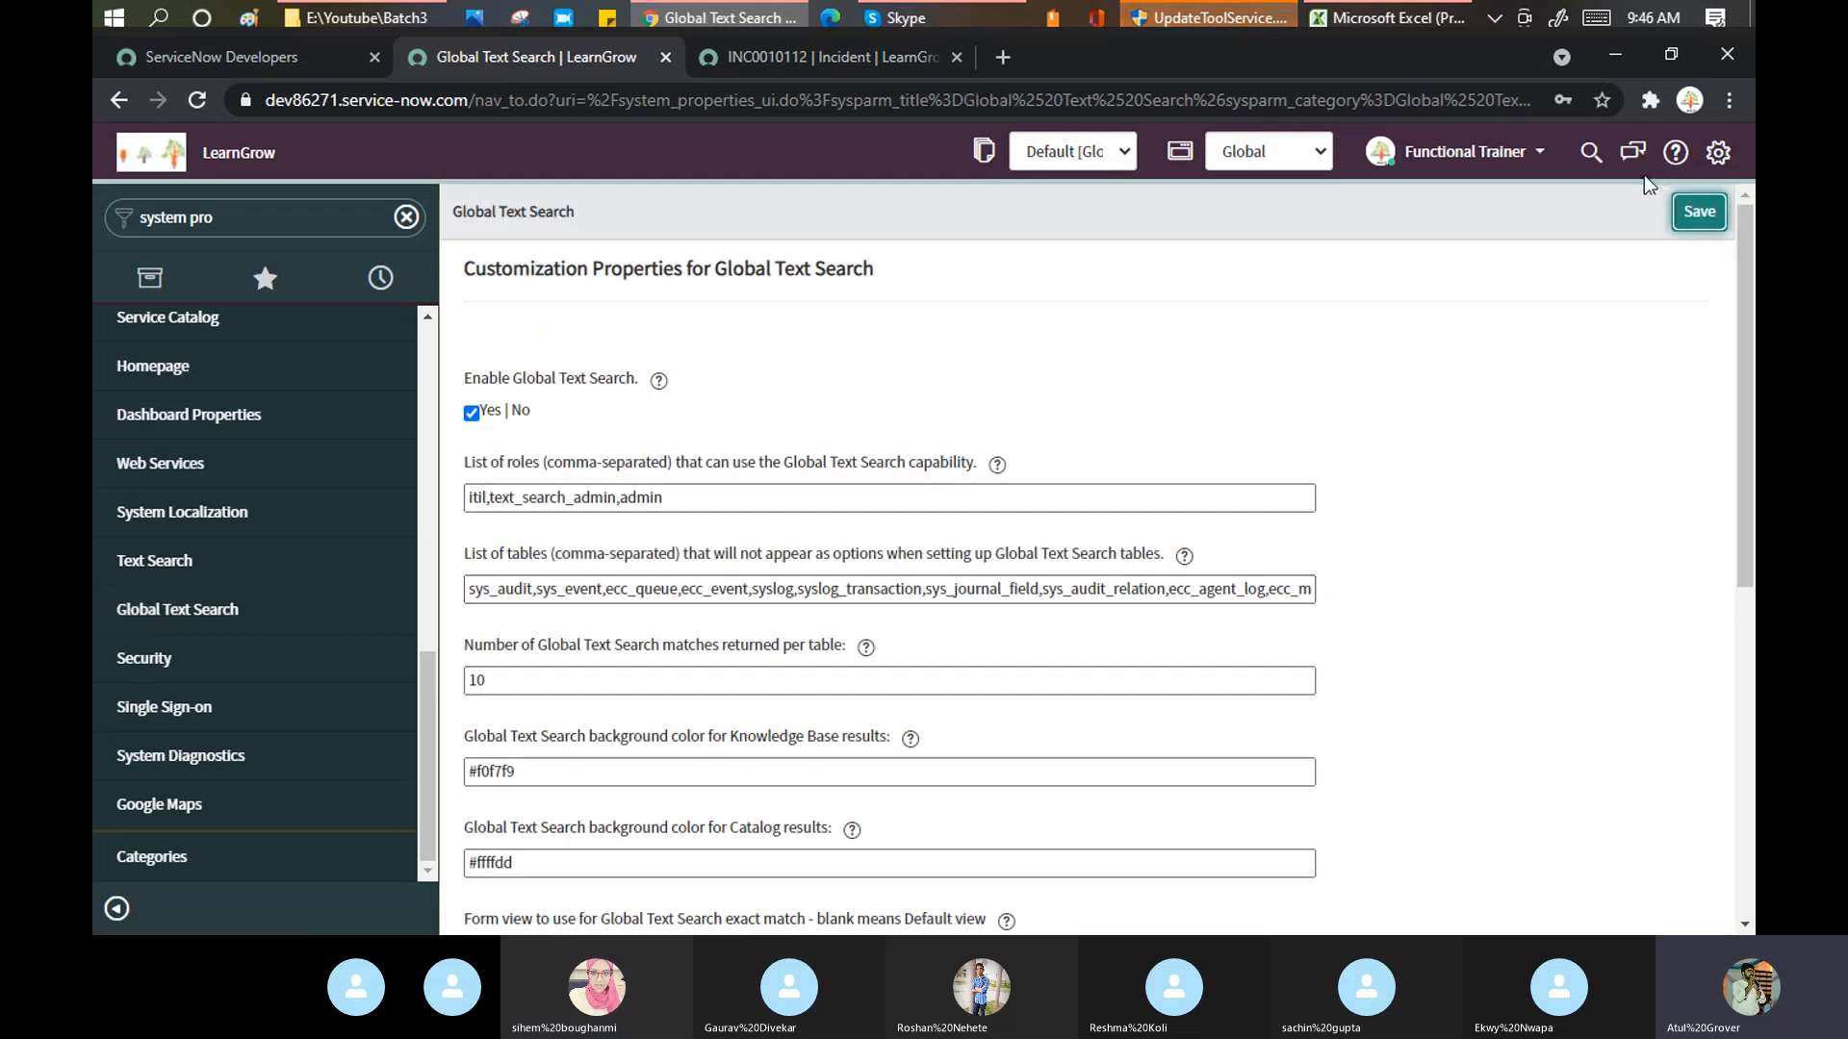
- Disable Global Text Search, save the properties and reload the page to check the header's search option
left_click(471, 413)
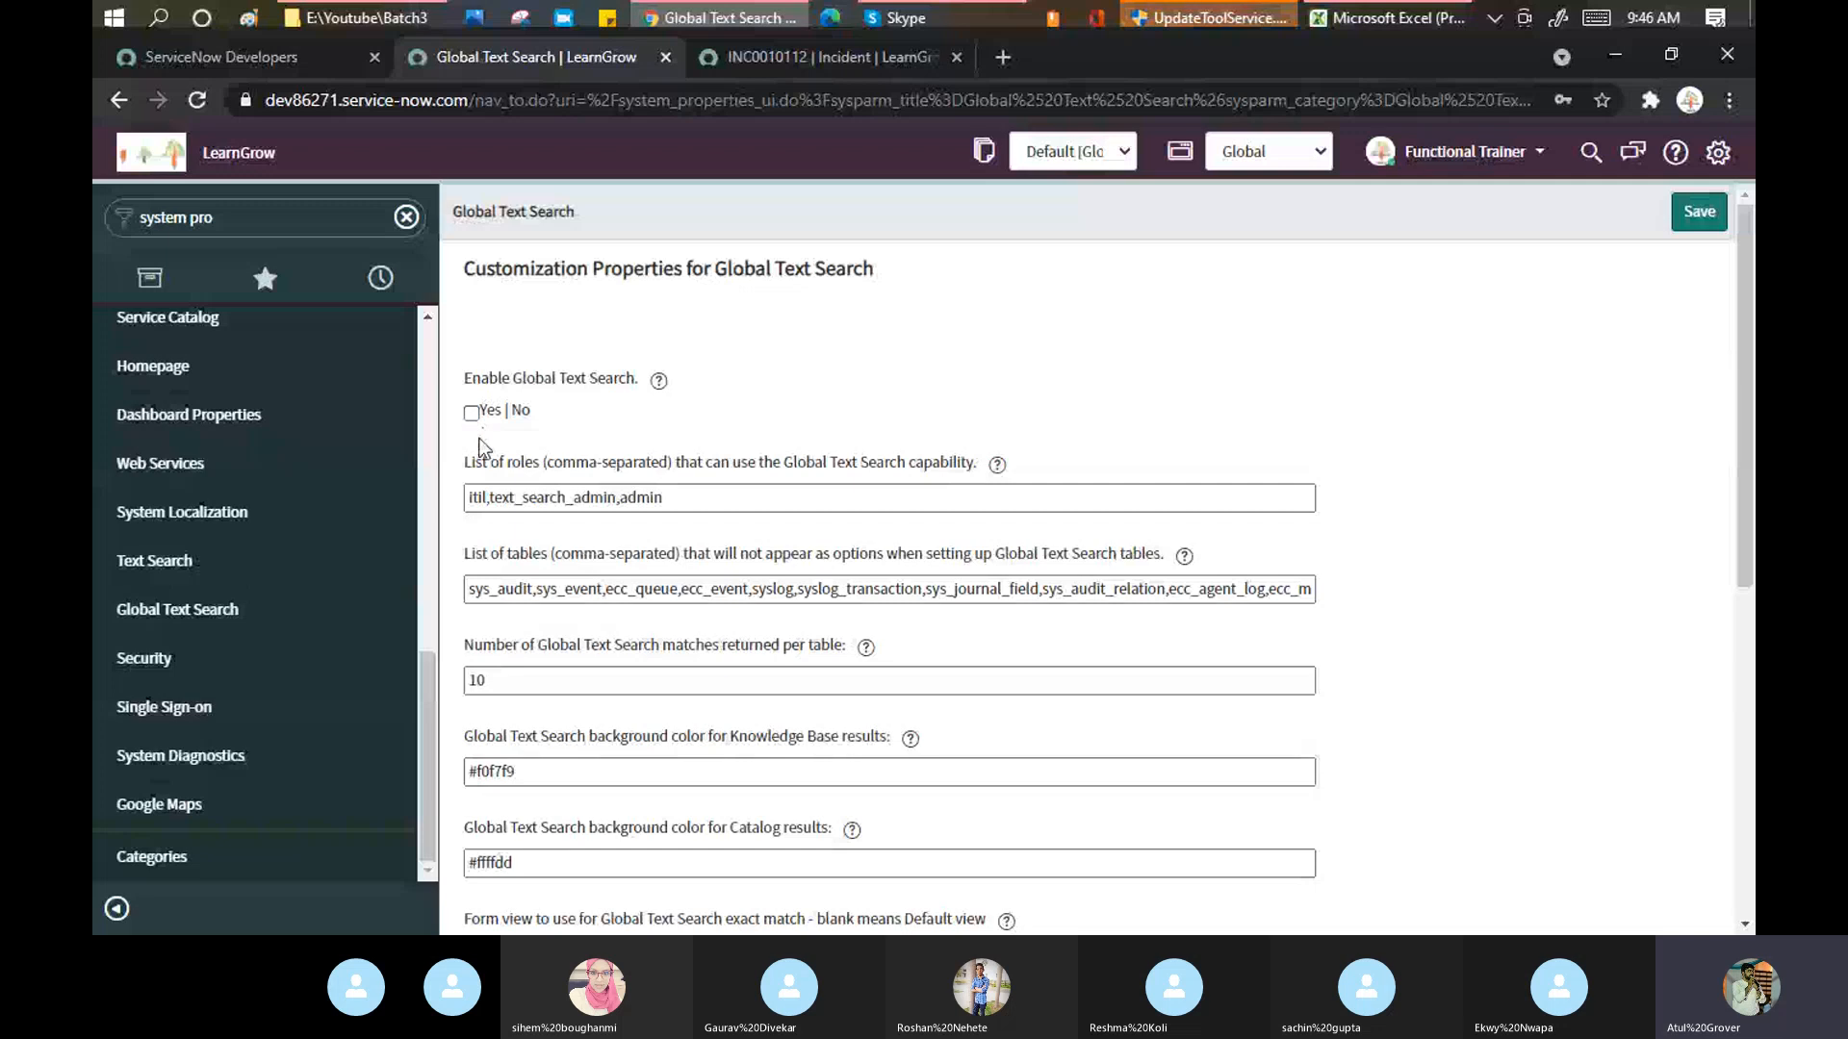
left_click(1689, 216)
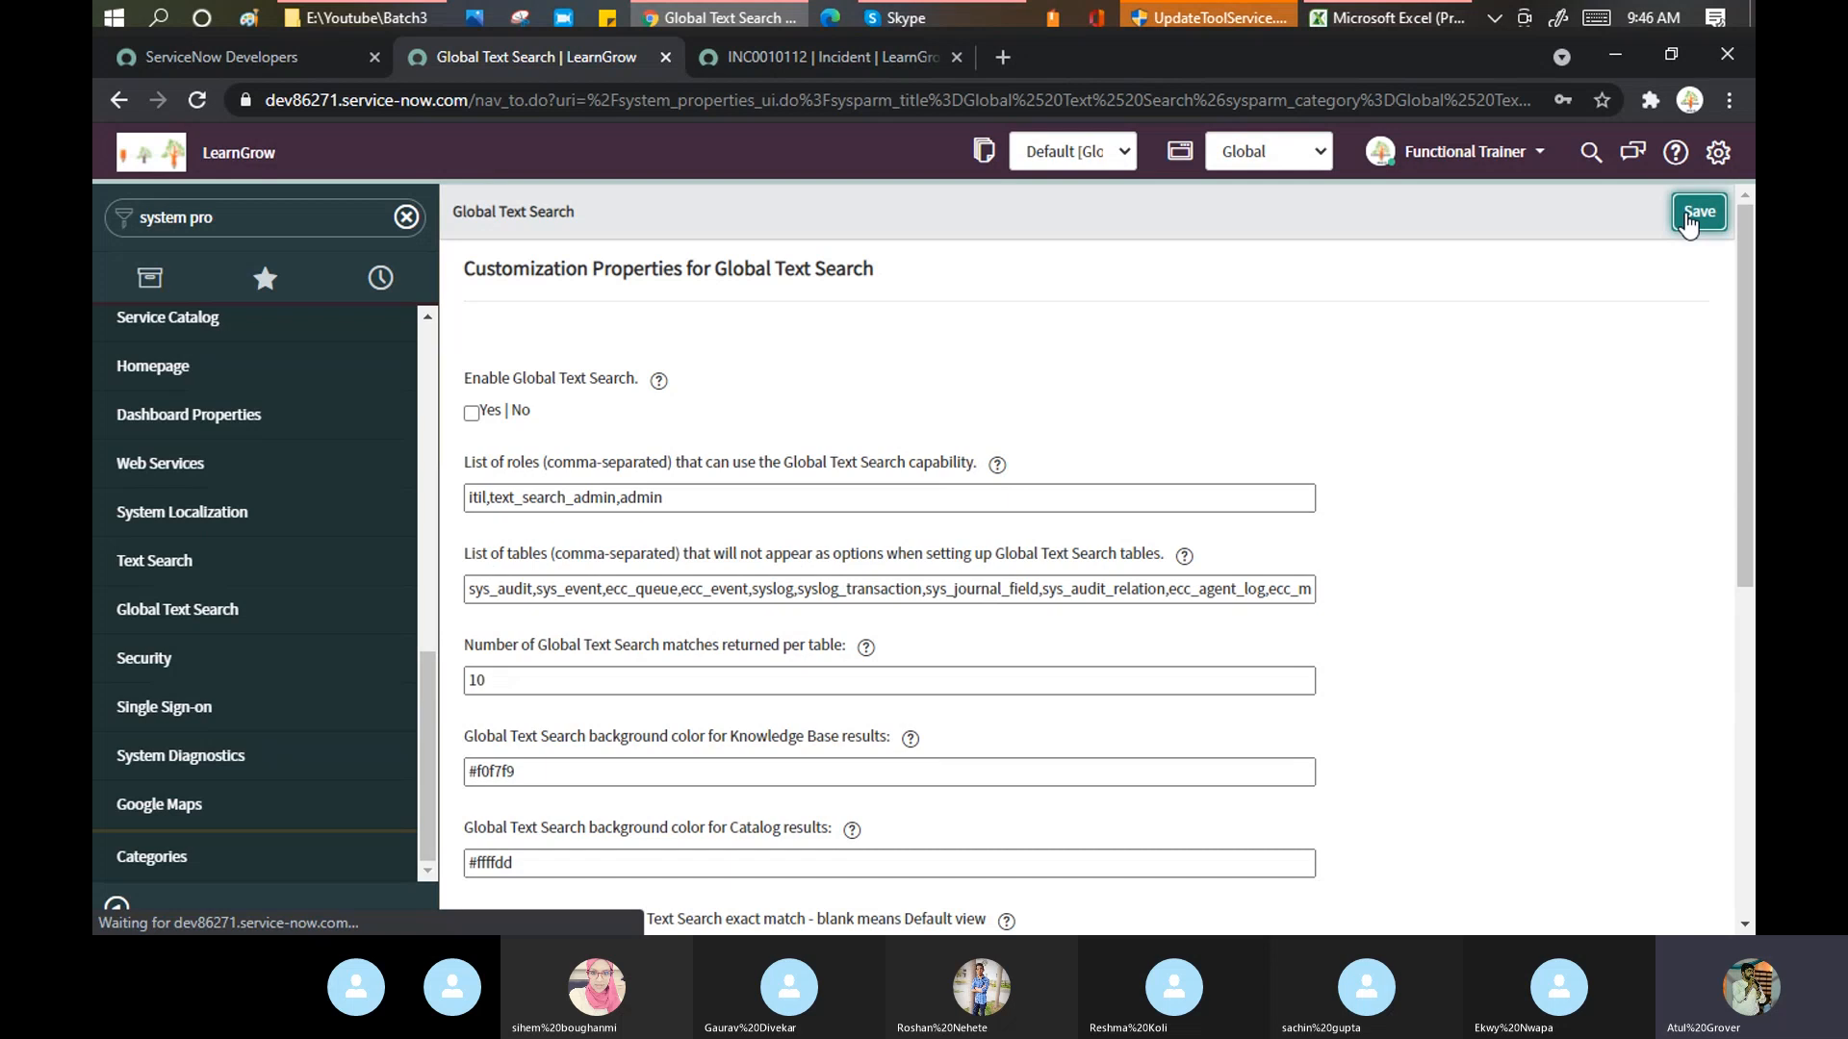
left_click(203, 103)
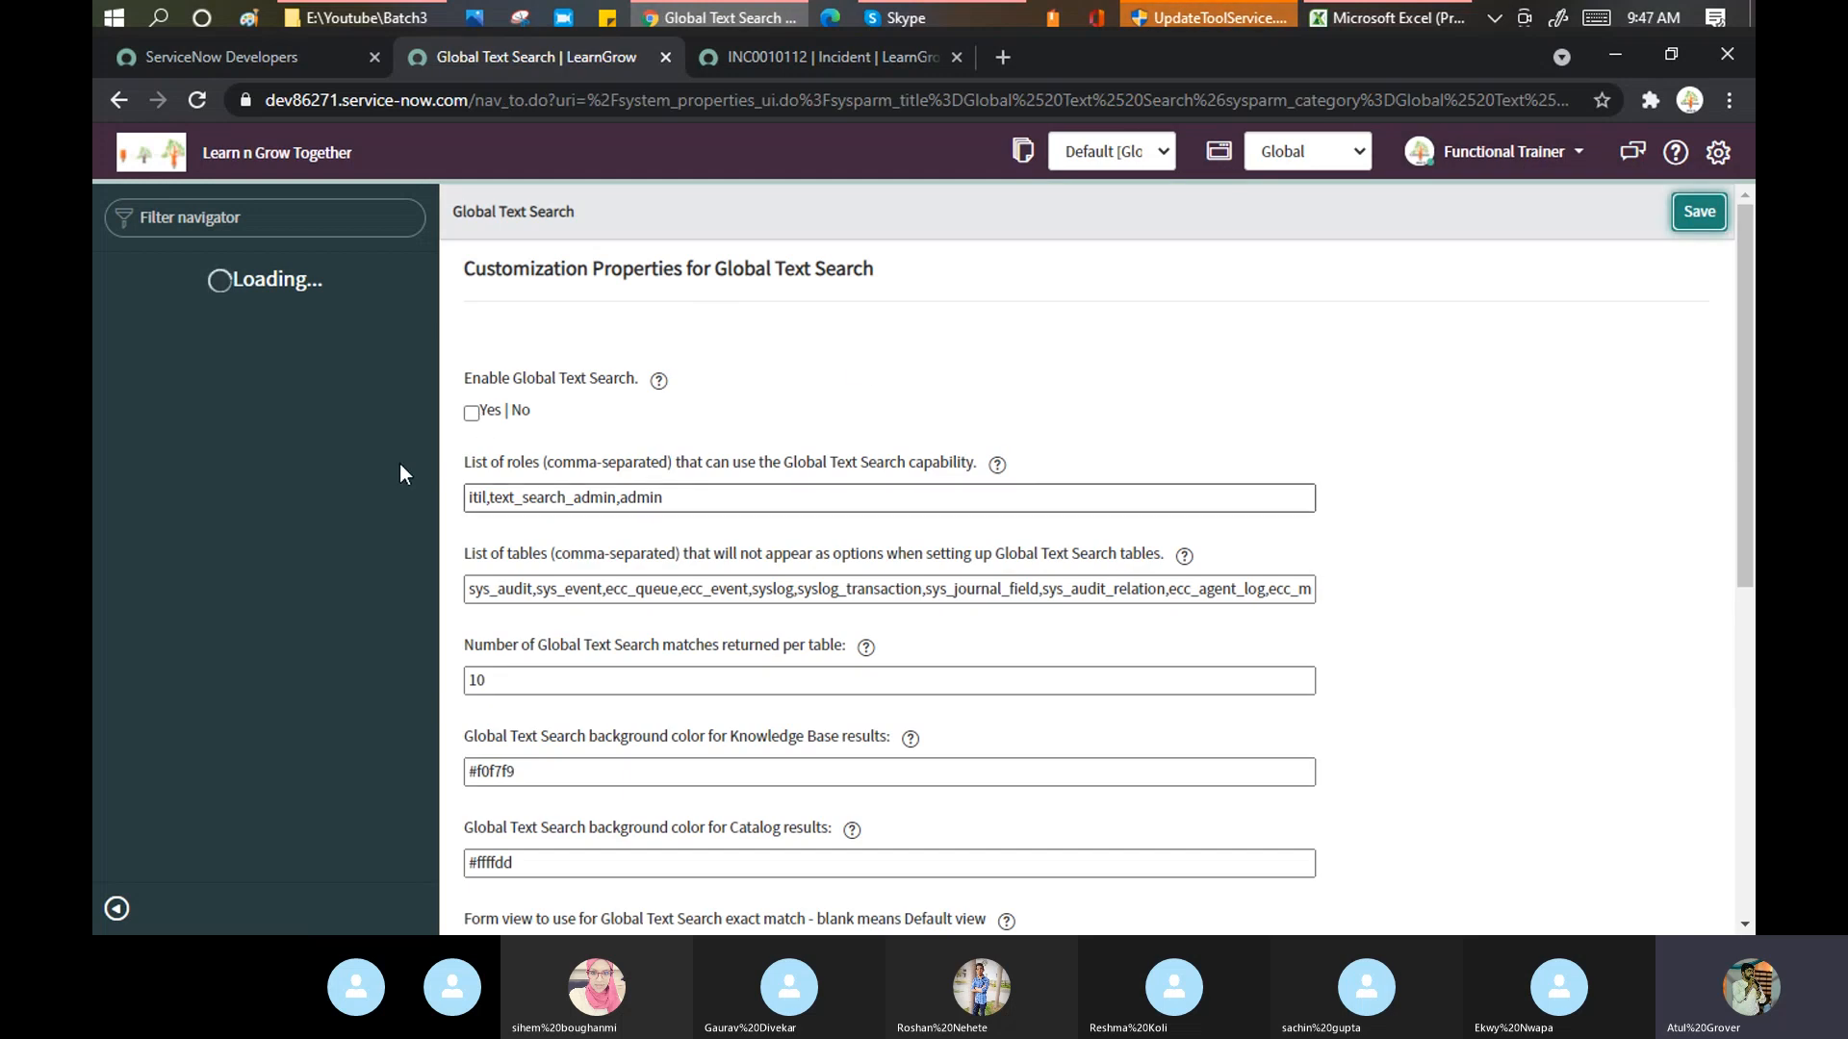
- Enable Global Text Search again and set the number of matches returned per table to 20
left_click(471, 413)
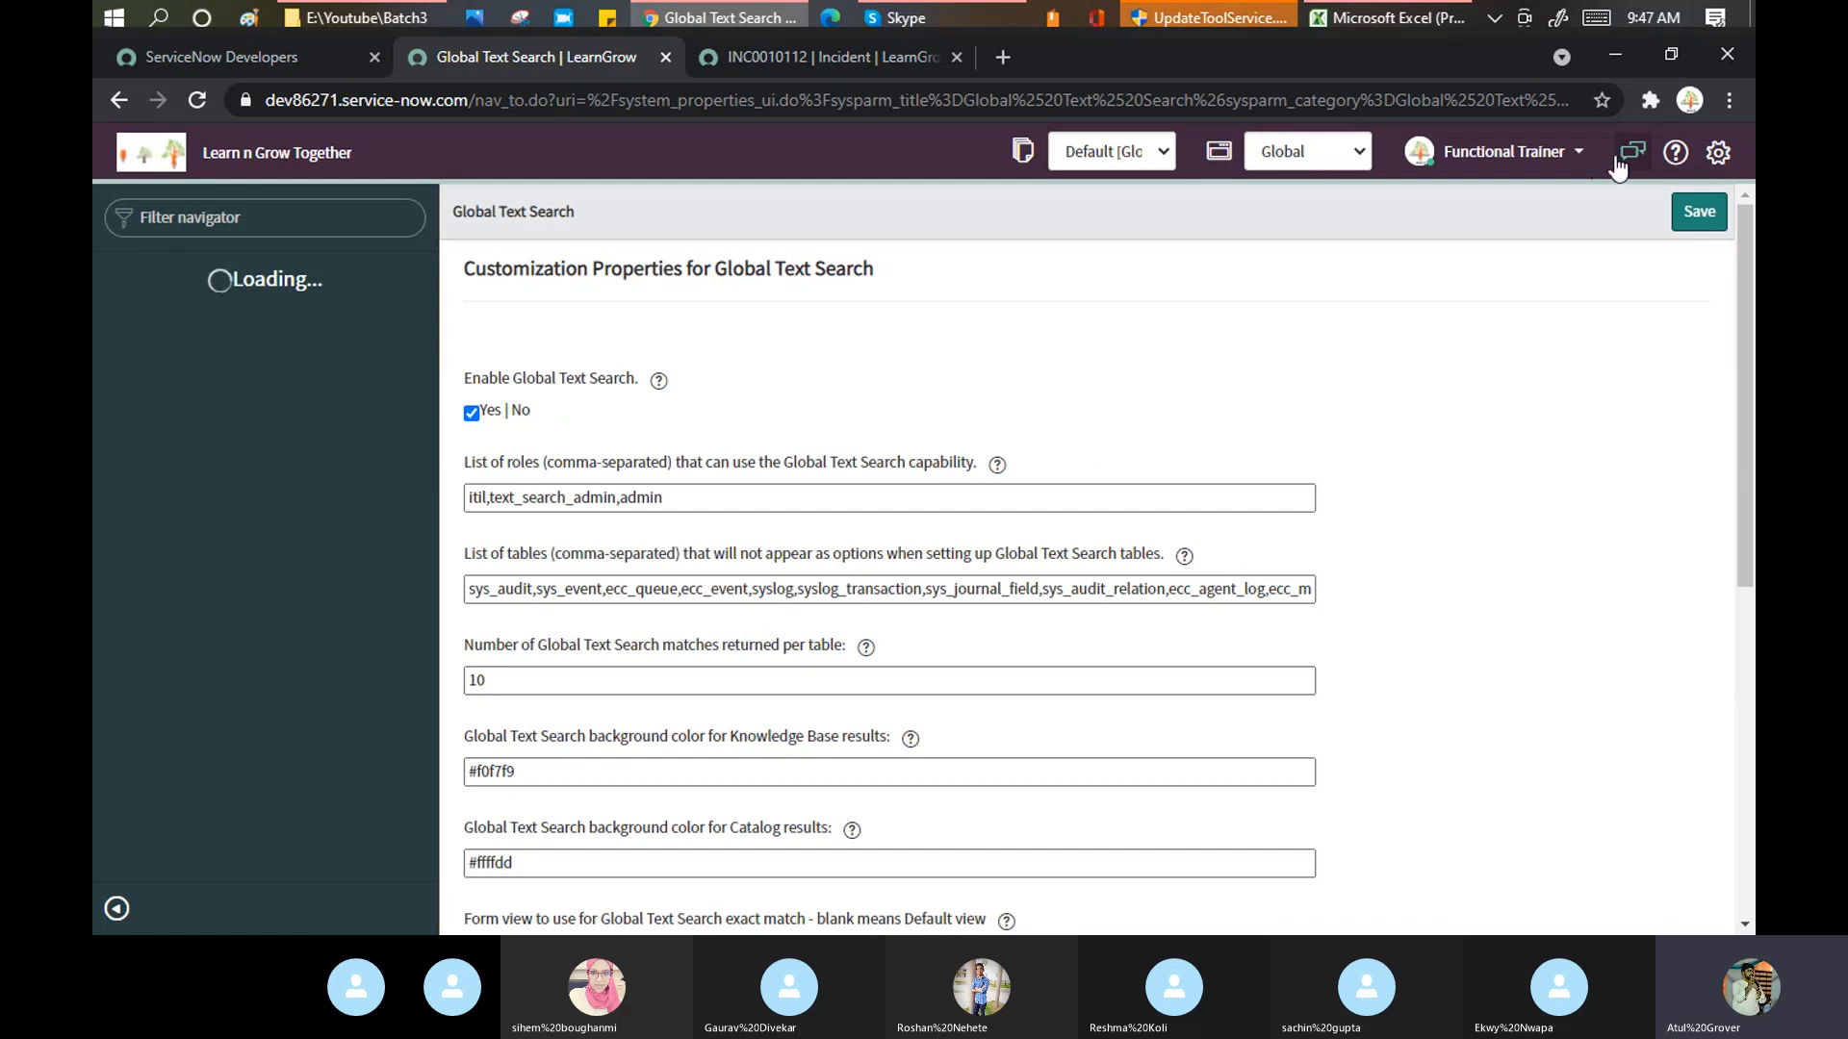
double_click(476, 496)
double_click(606, 497)
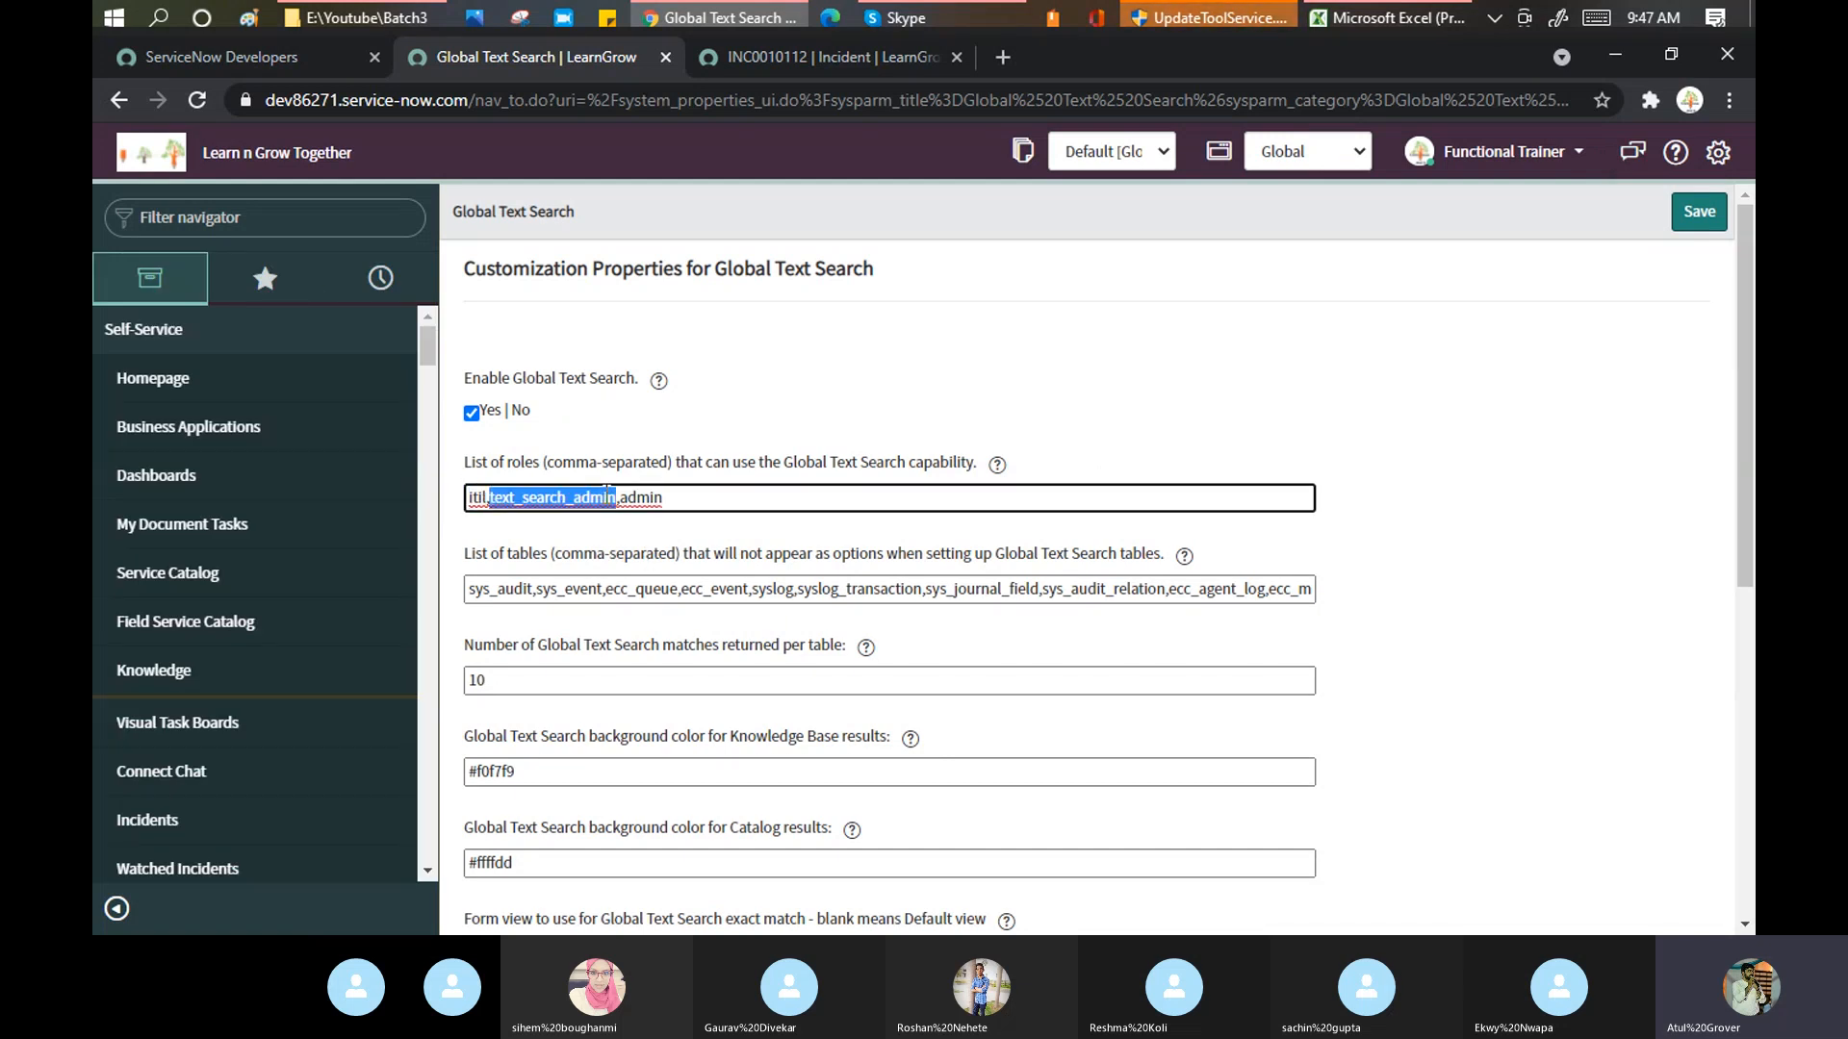
scroll(922, 389, "down", 3)
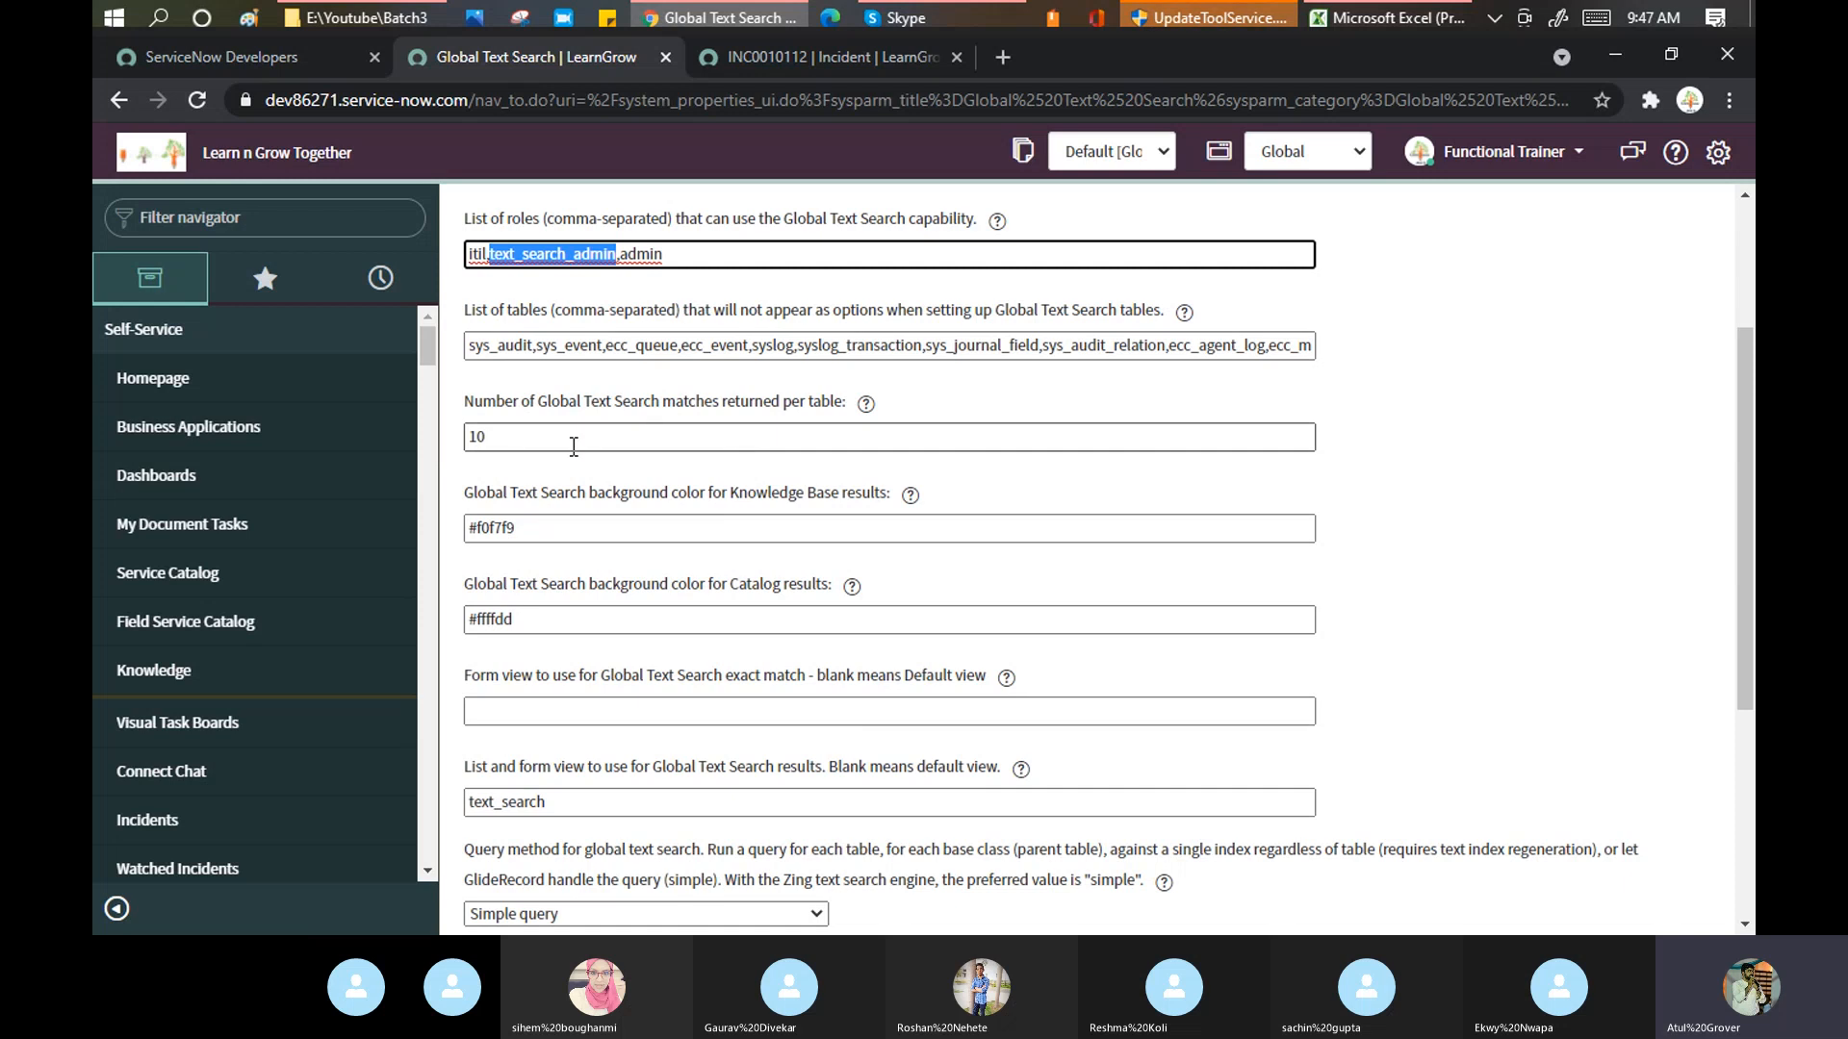
left_click_drag(520, 403, 846, 402)
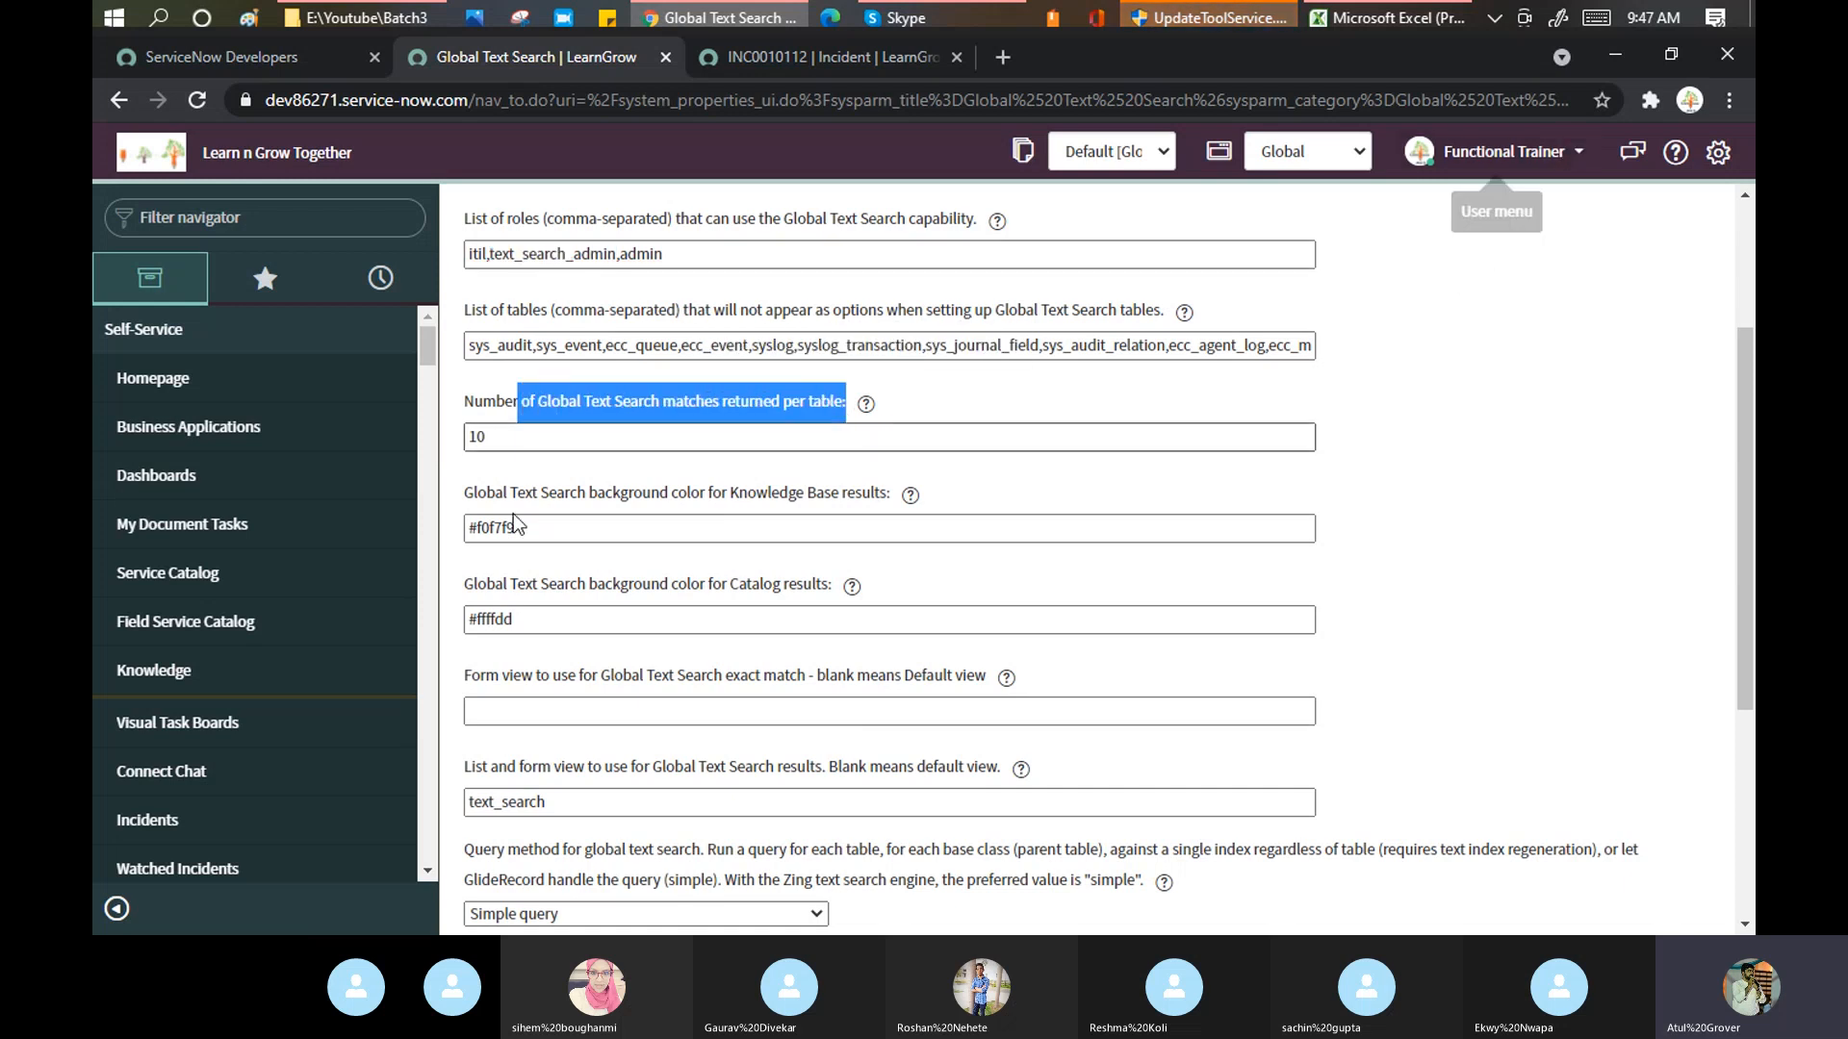
left_click(522, 441)
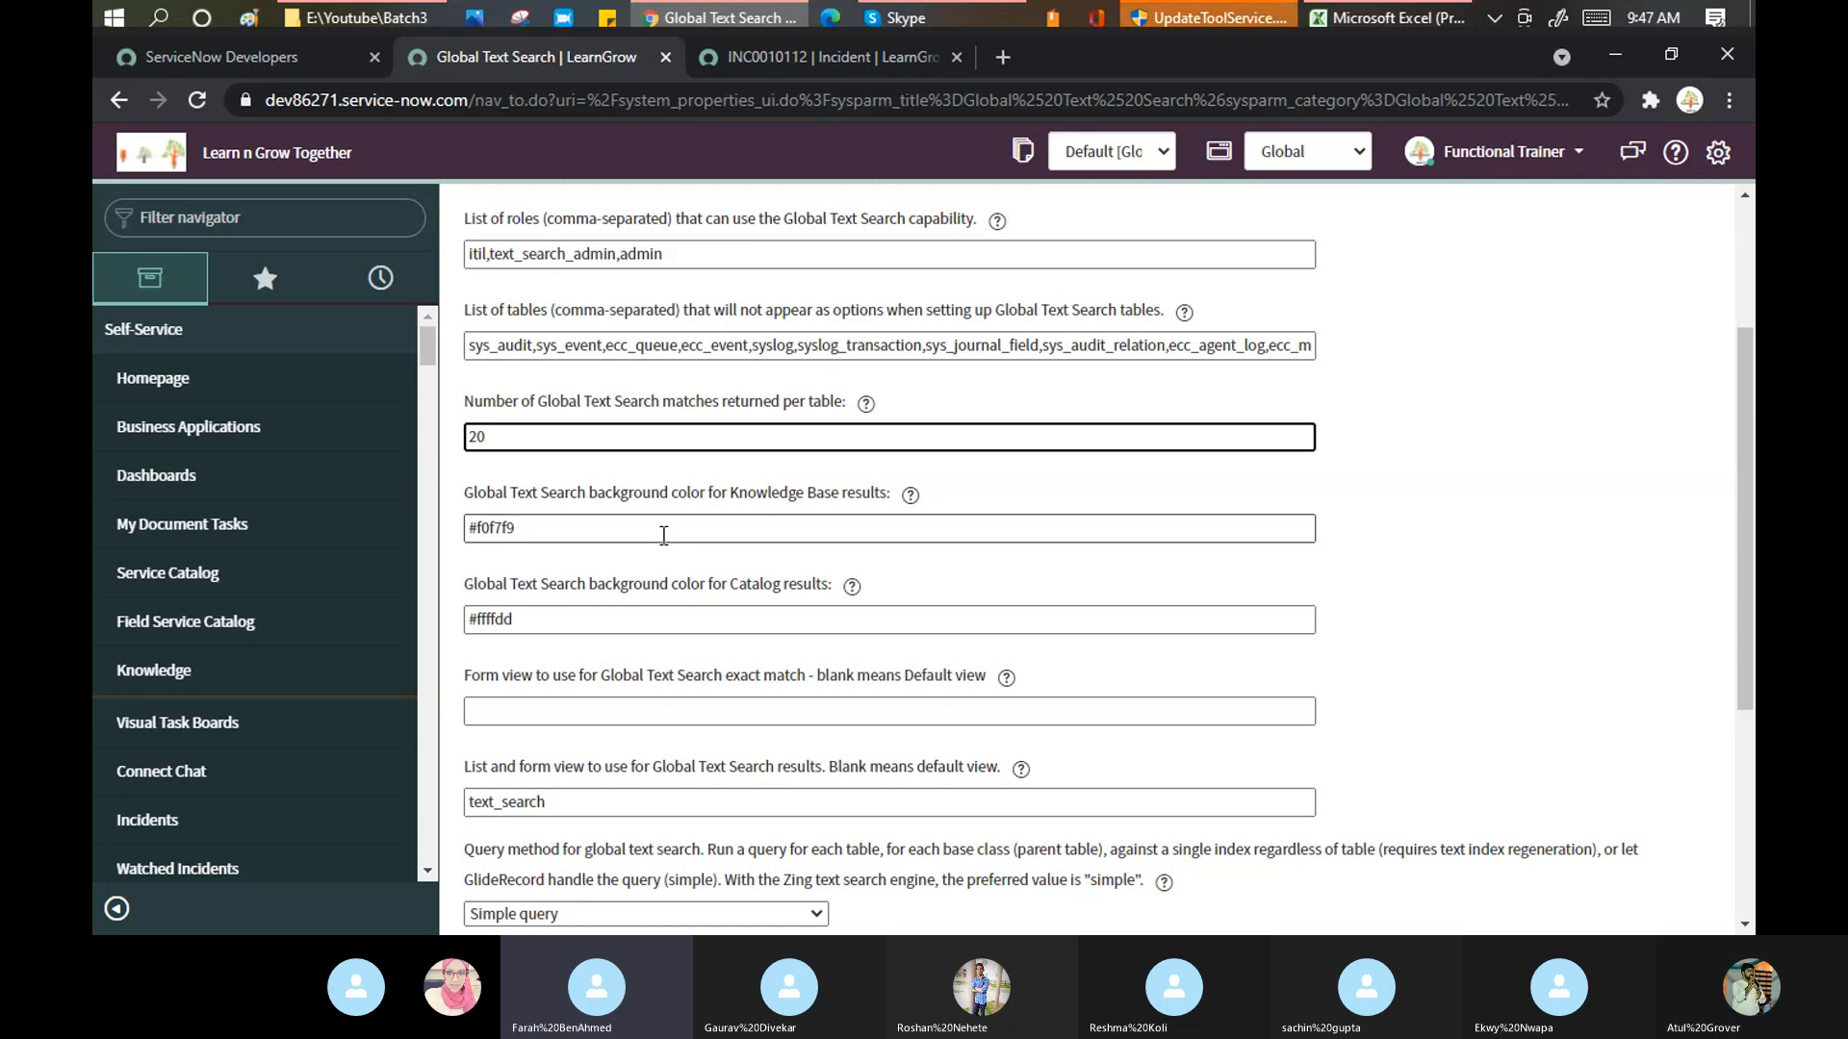
- Review the enable option, permitted roles and matches per table, and save the Global Text Search properties
scroll(664, 535, "up", 1)
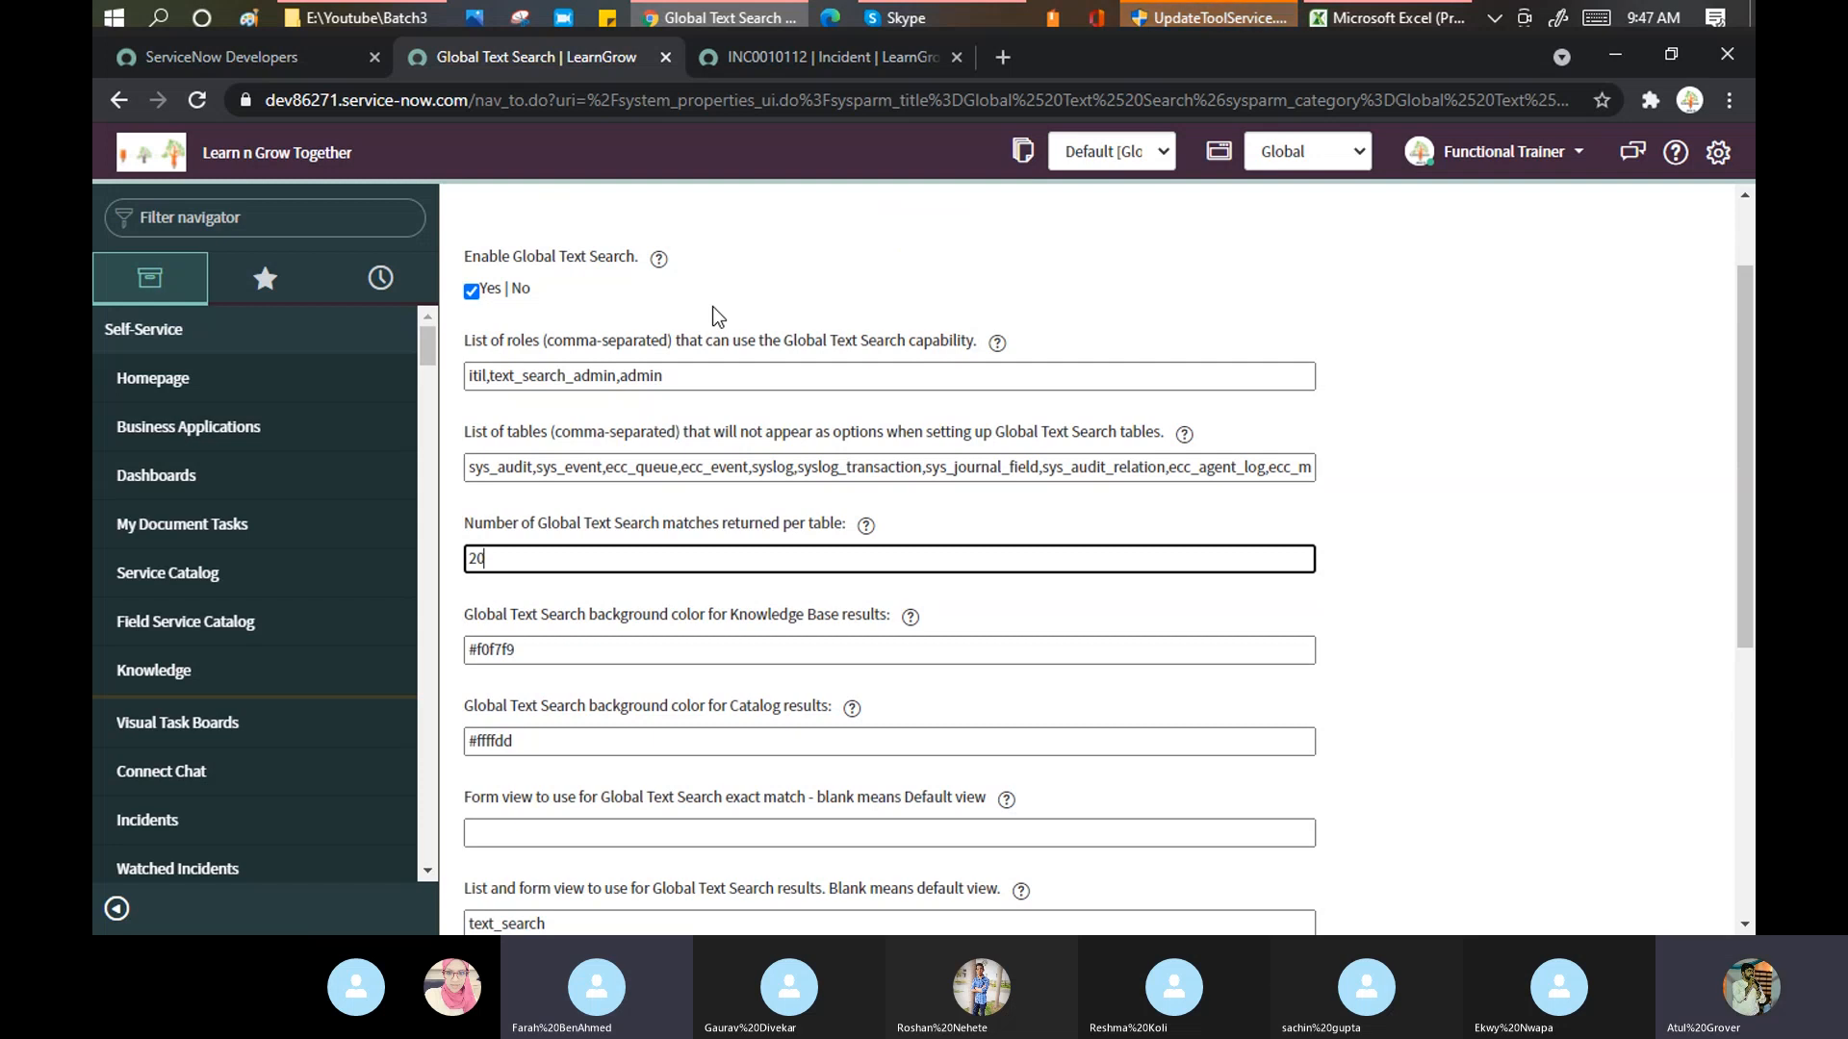
left_click(471, 258)
left_click_drag(472, 258, 625, 272)
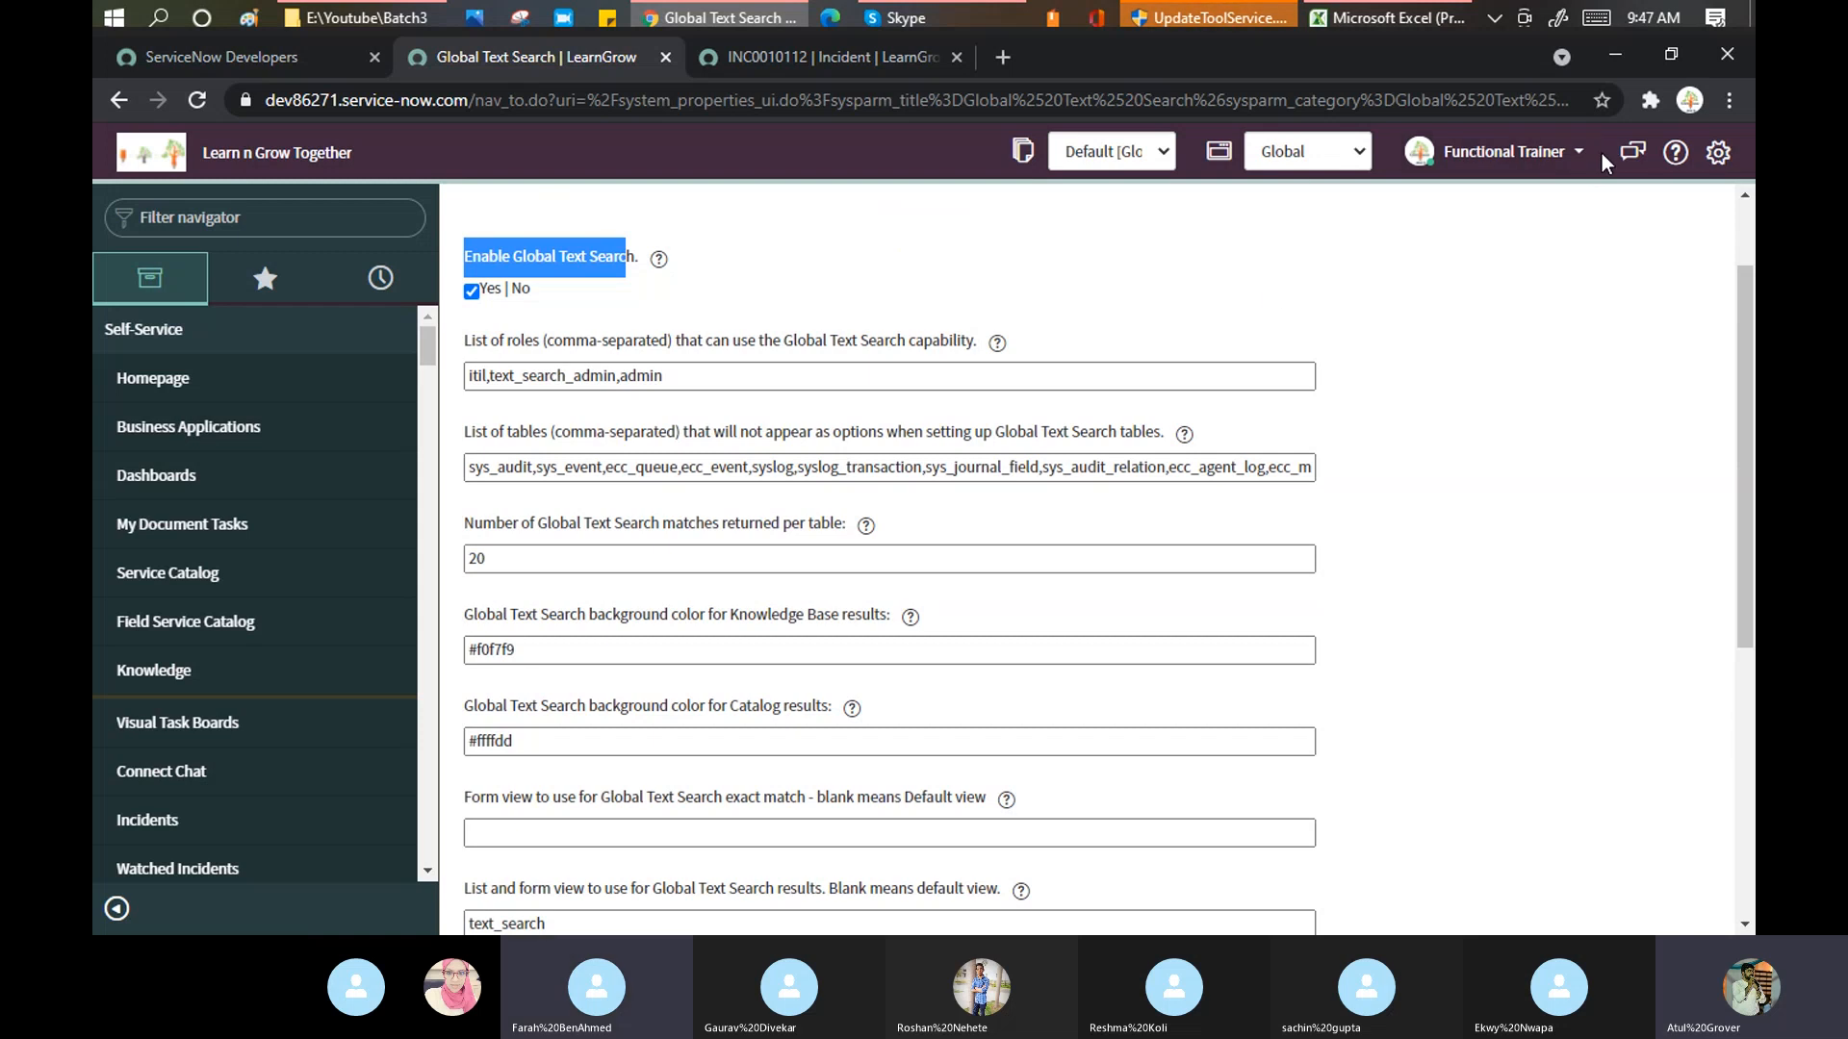
double_click(479, 376)
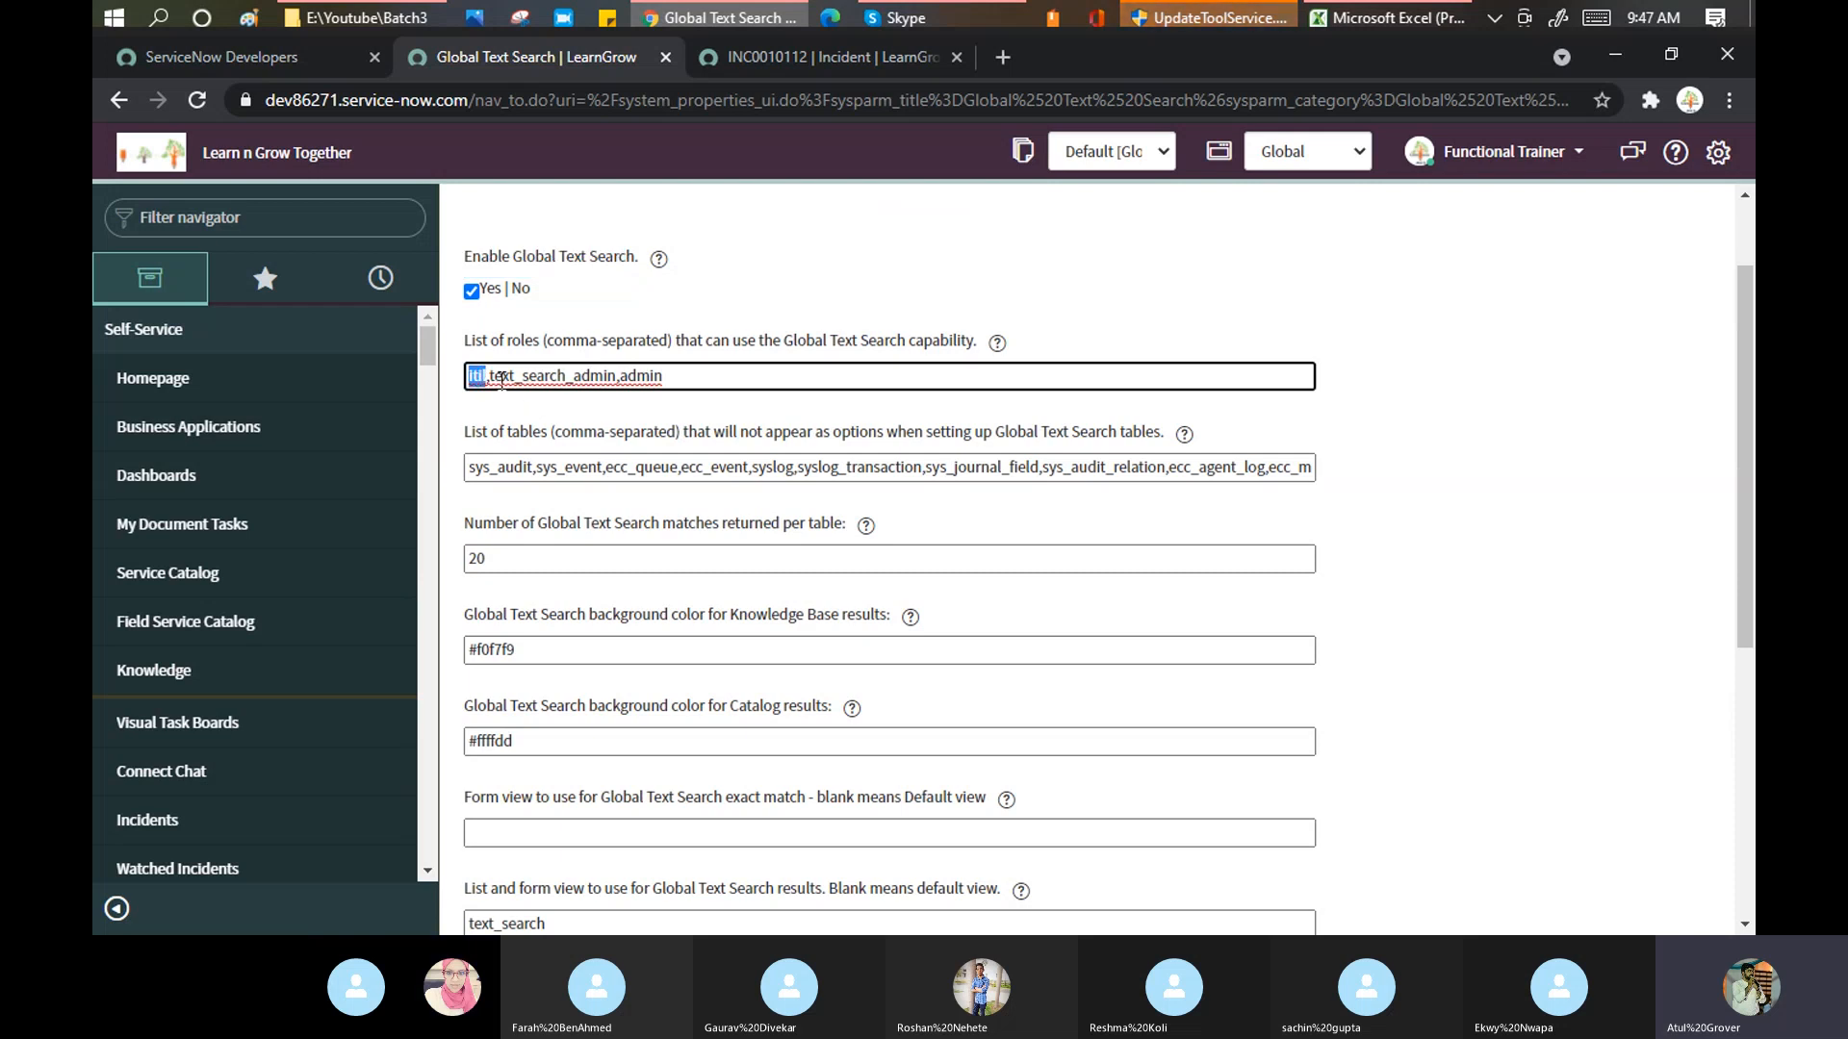
double_click(588, 375)
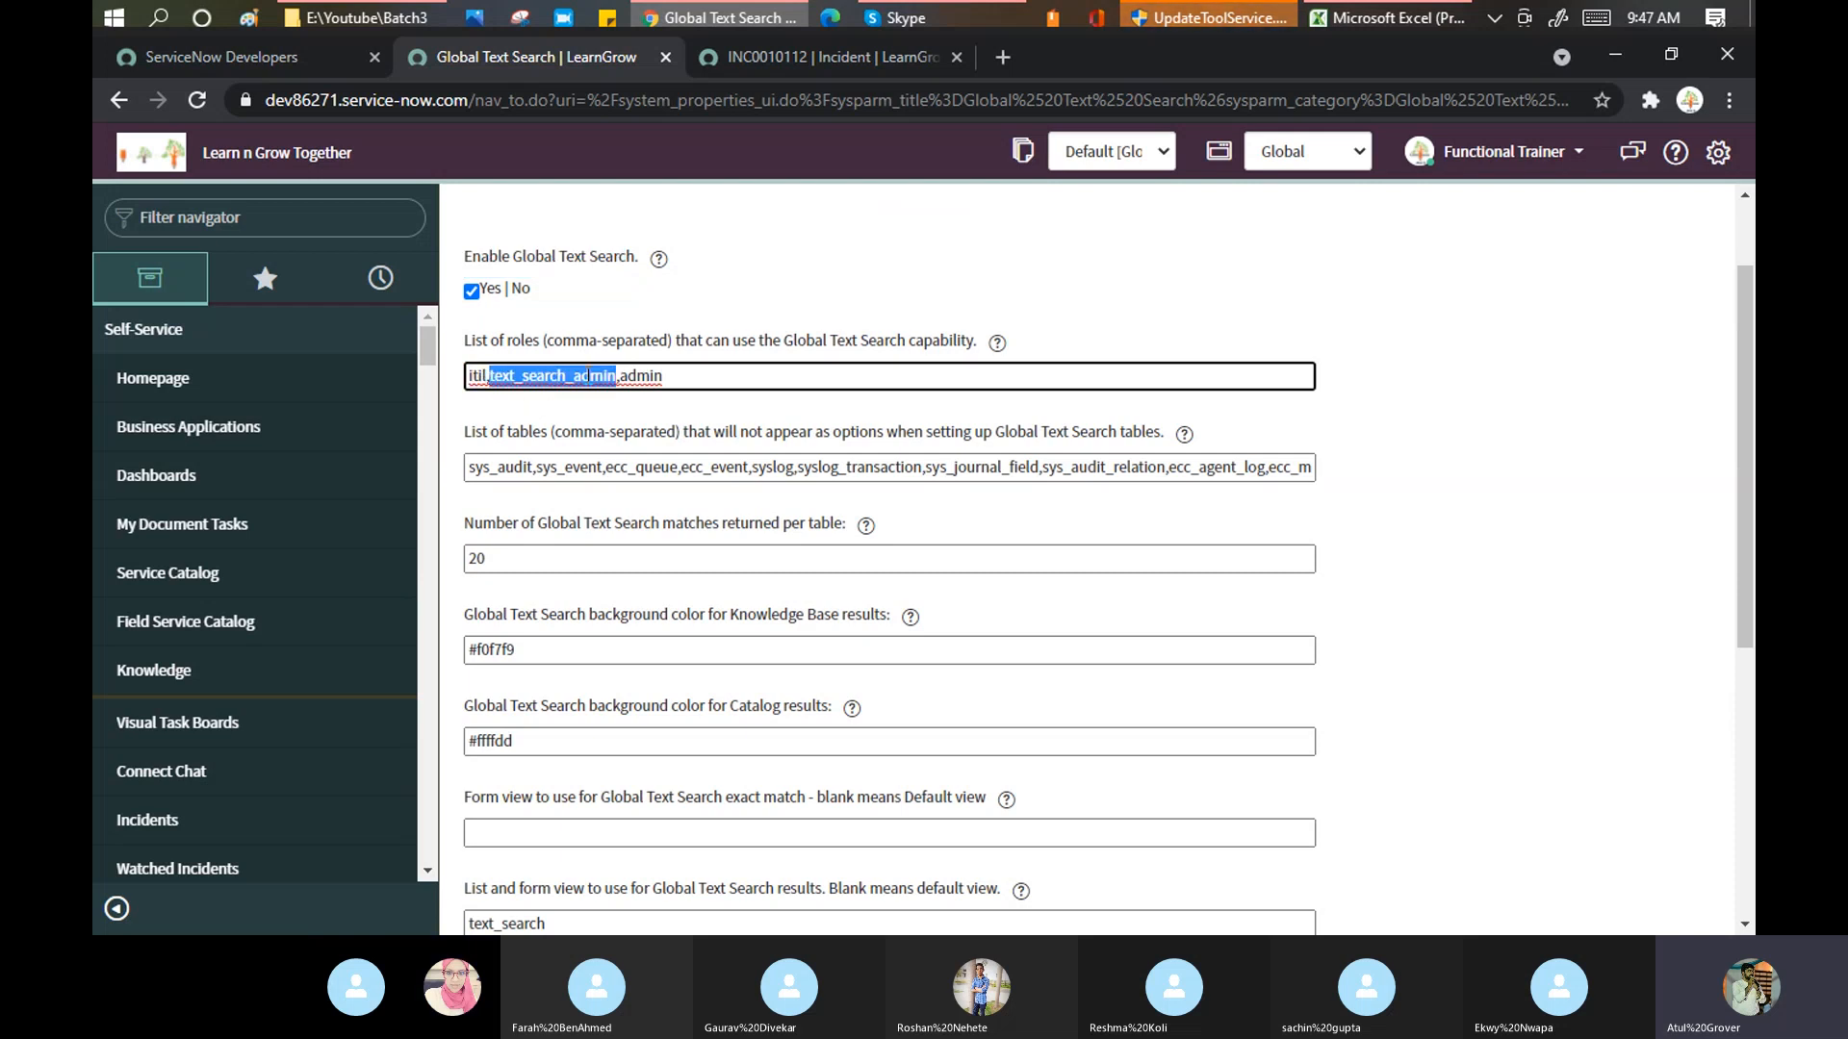
double_click(640, 375)
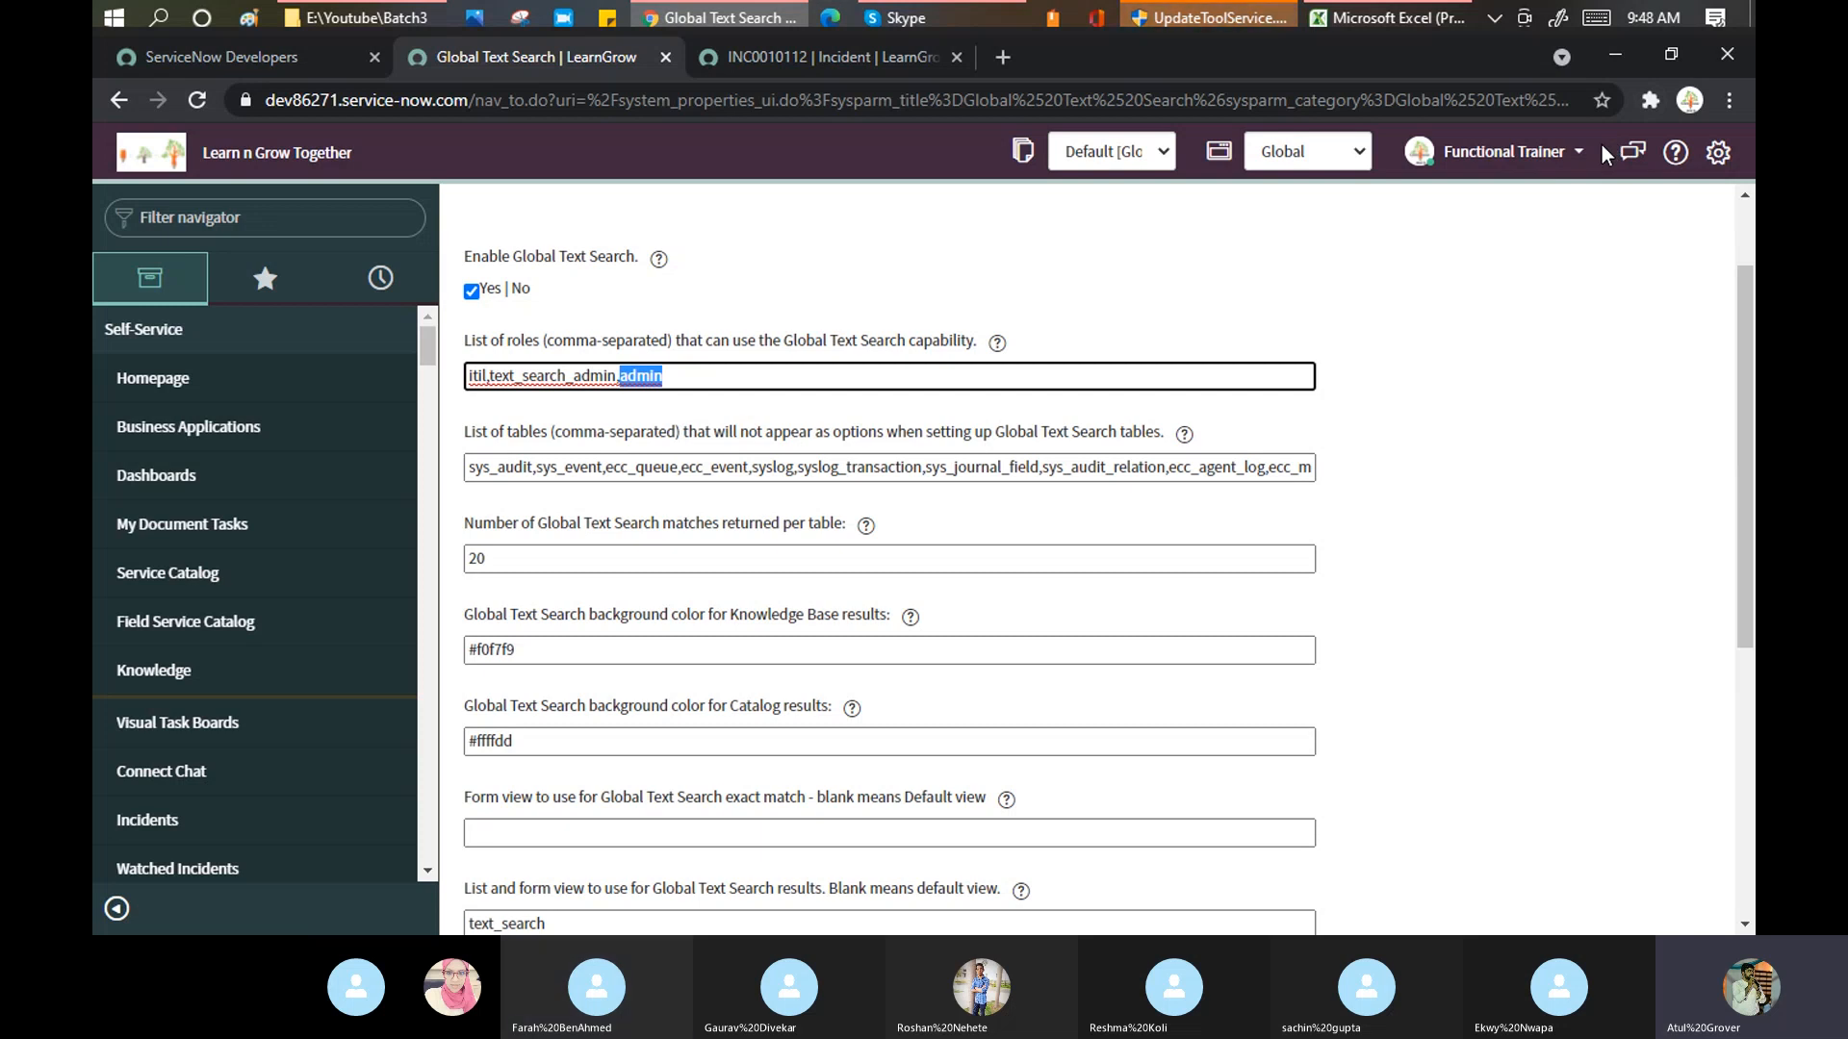
double_click(476, 558)
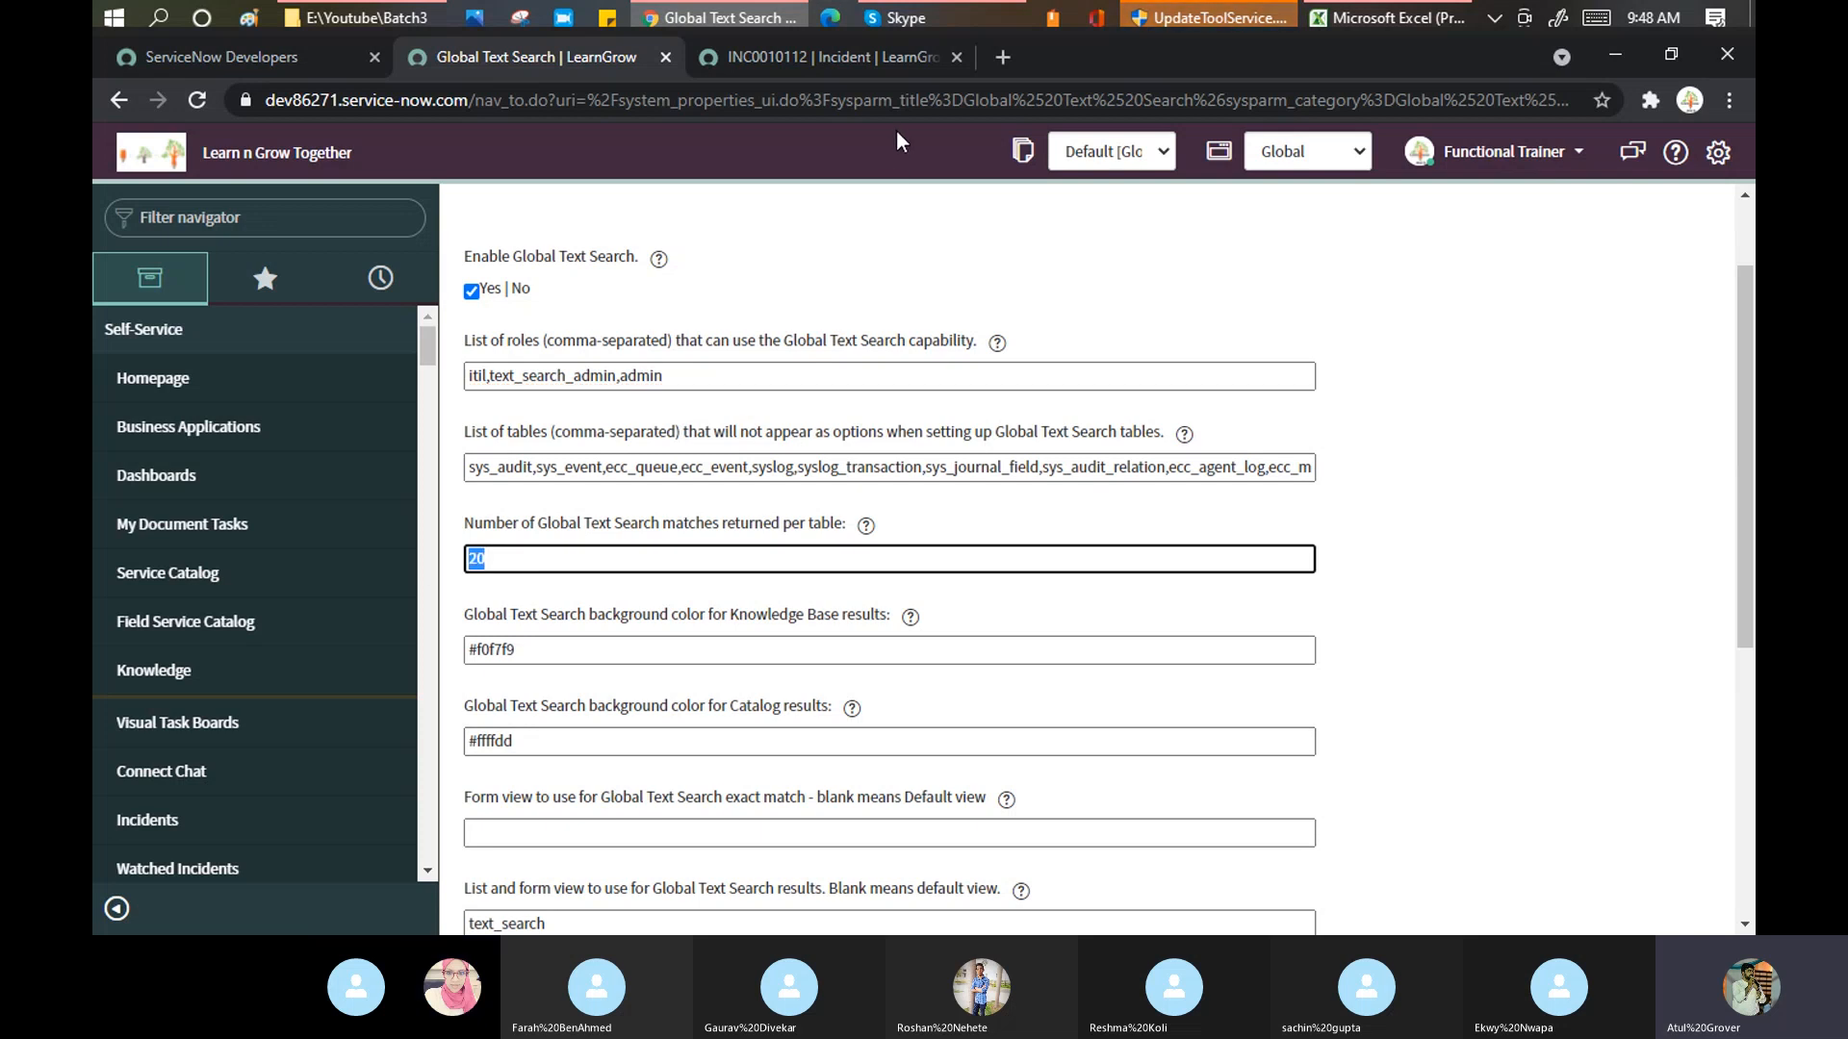
scroll(1588, 279, "up", 2)
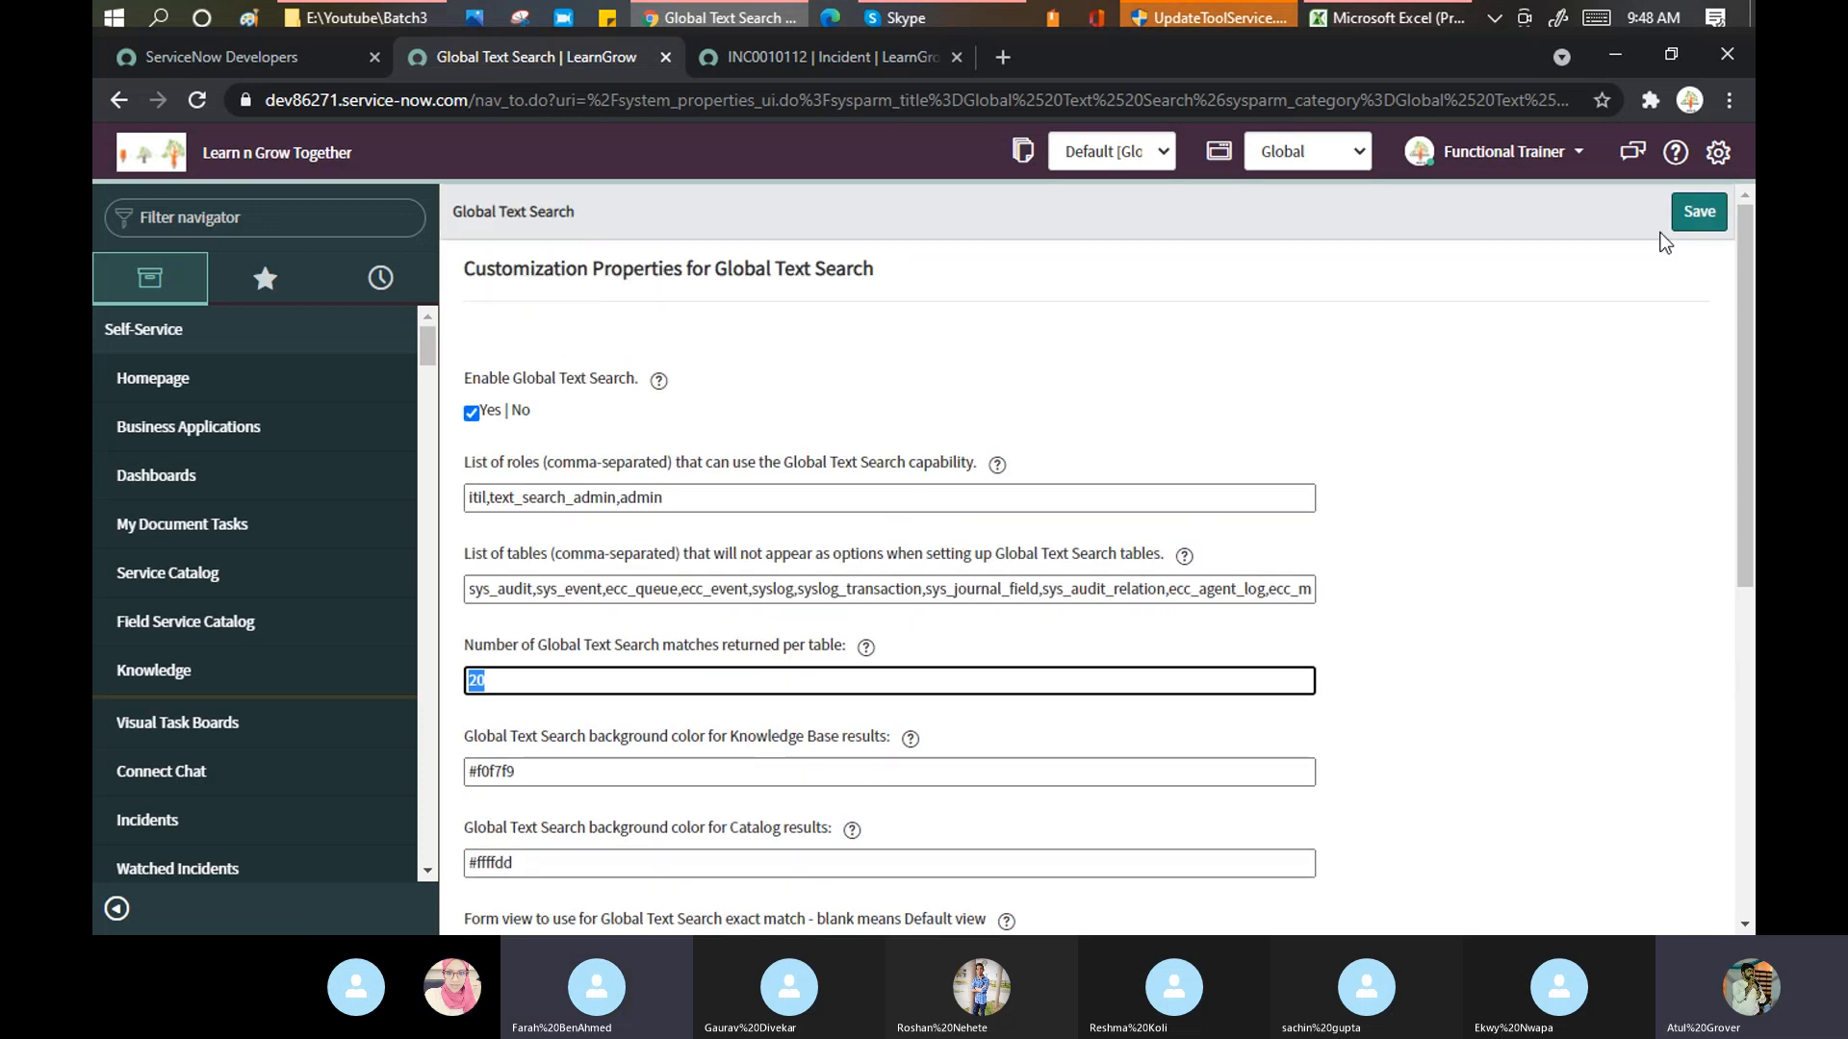
left_click(1700, 220)
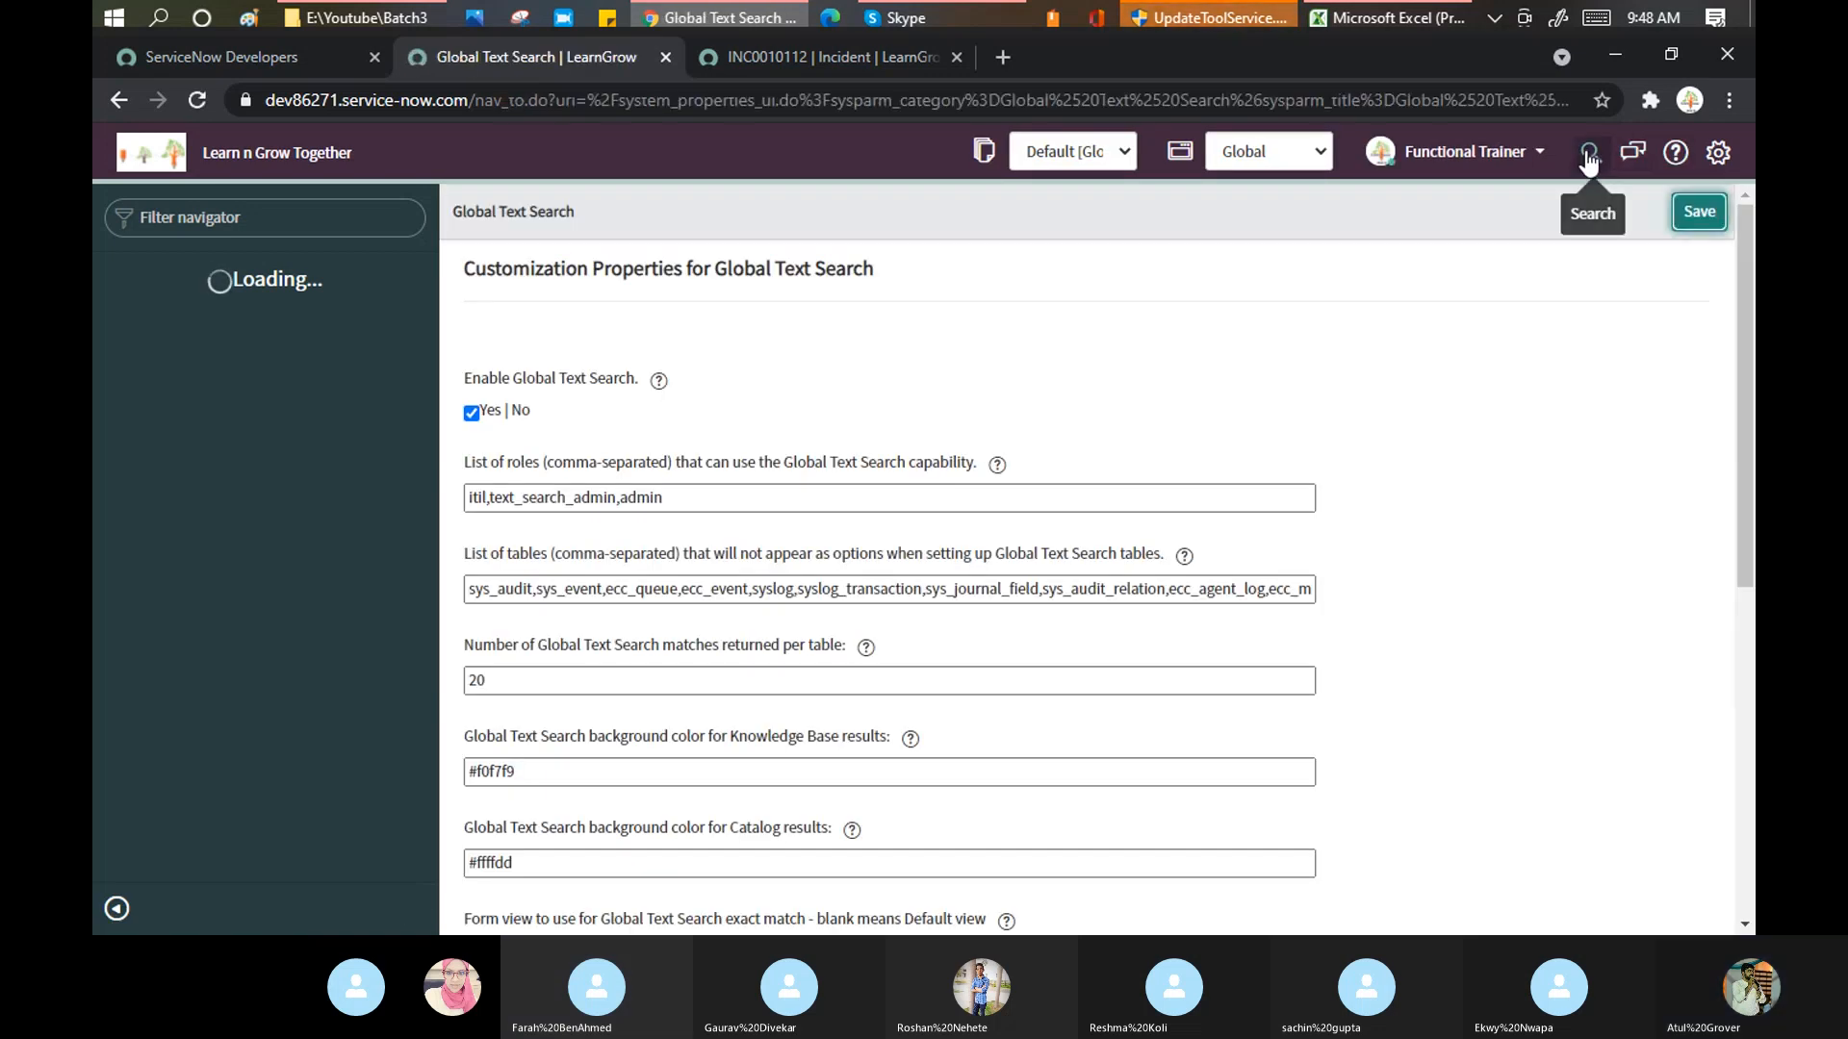
- Run a global search for "Test" and examine the matches listed under Incidents, Changes and Change Tasks
left_click(1589, 156)
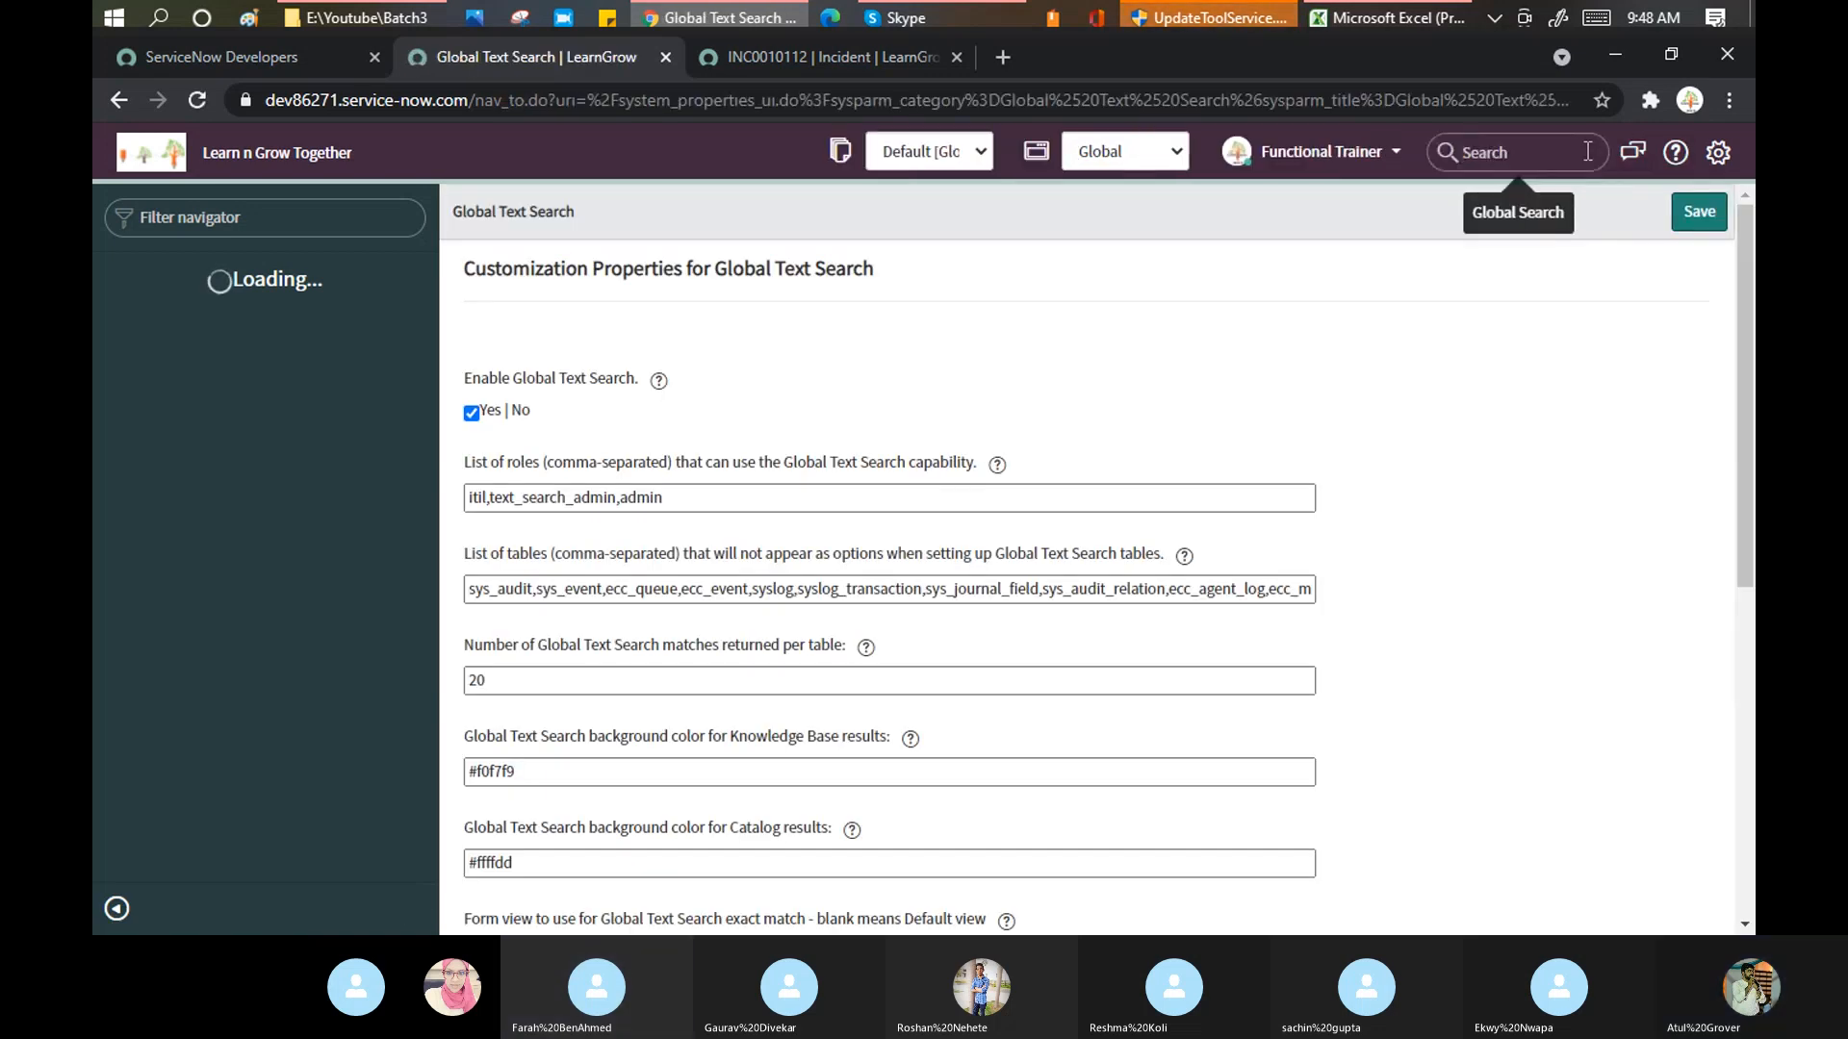
type("Test")
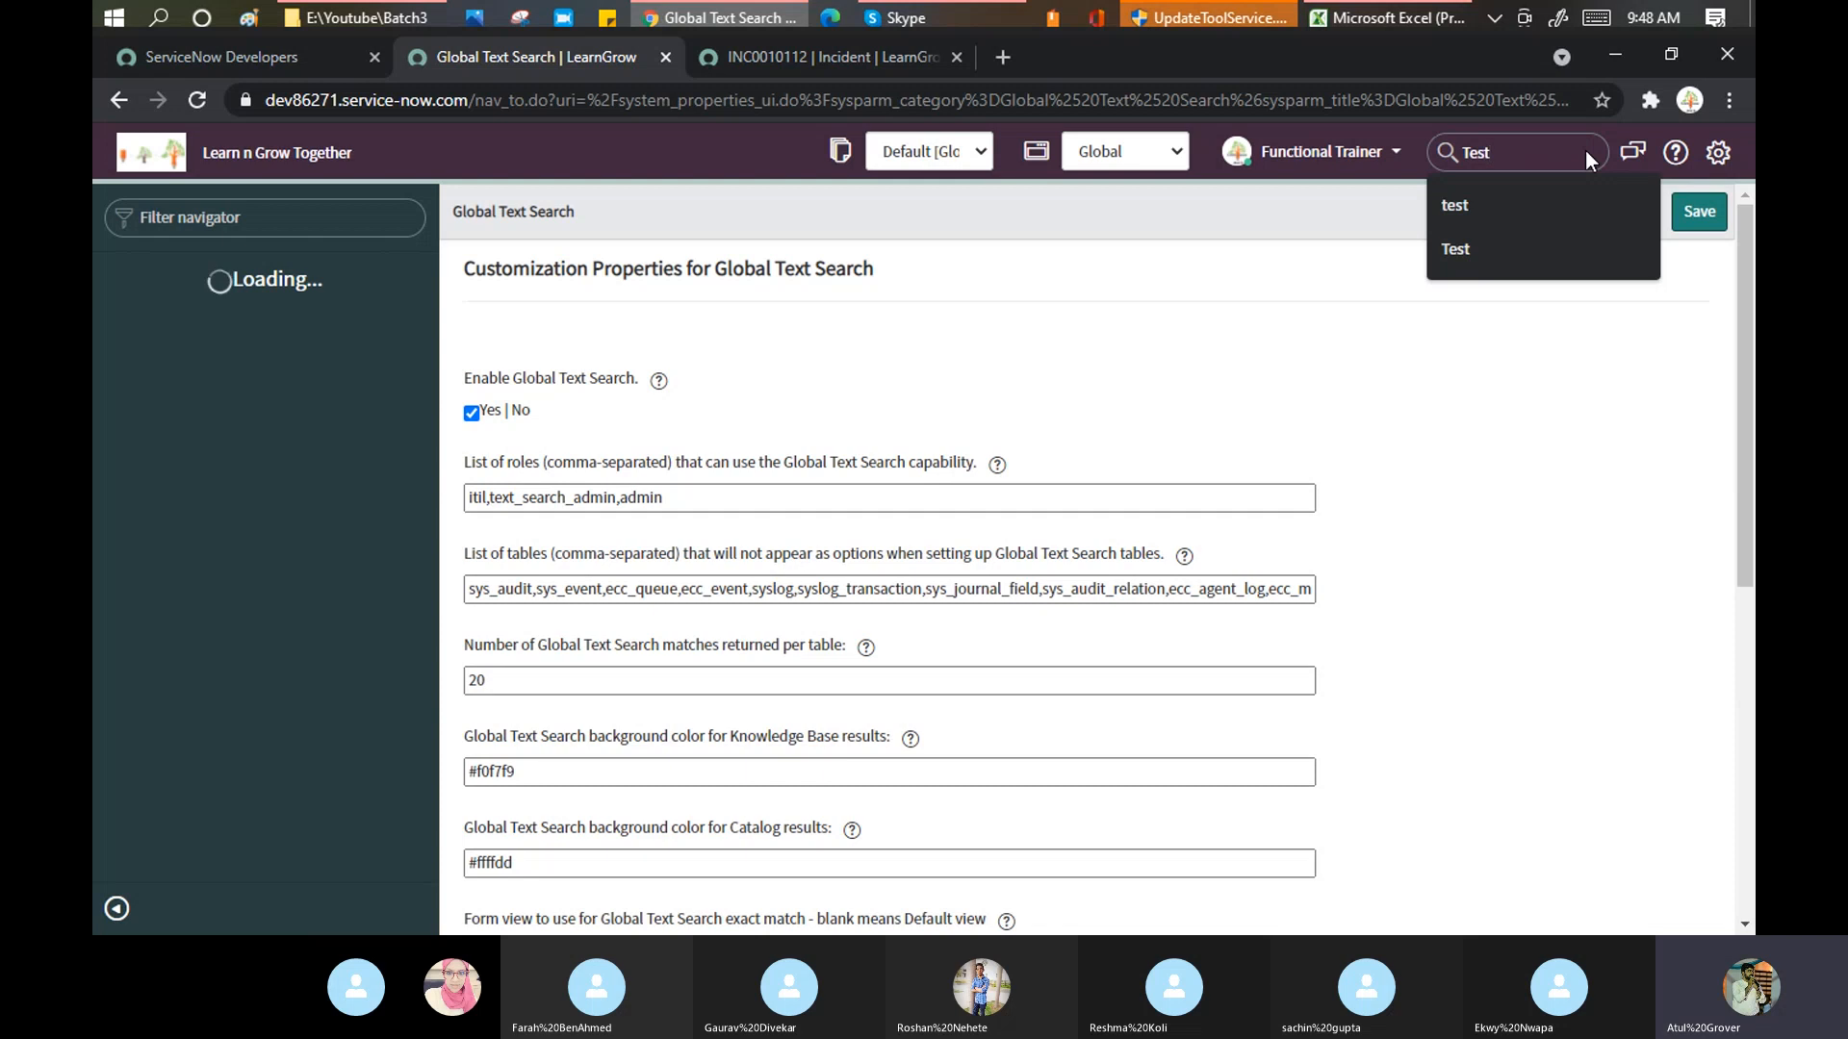
key("Return")
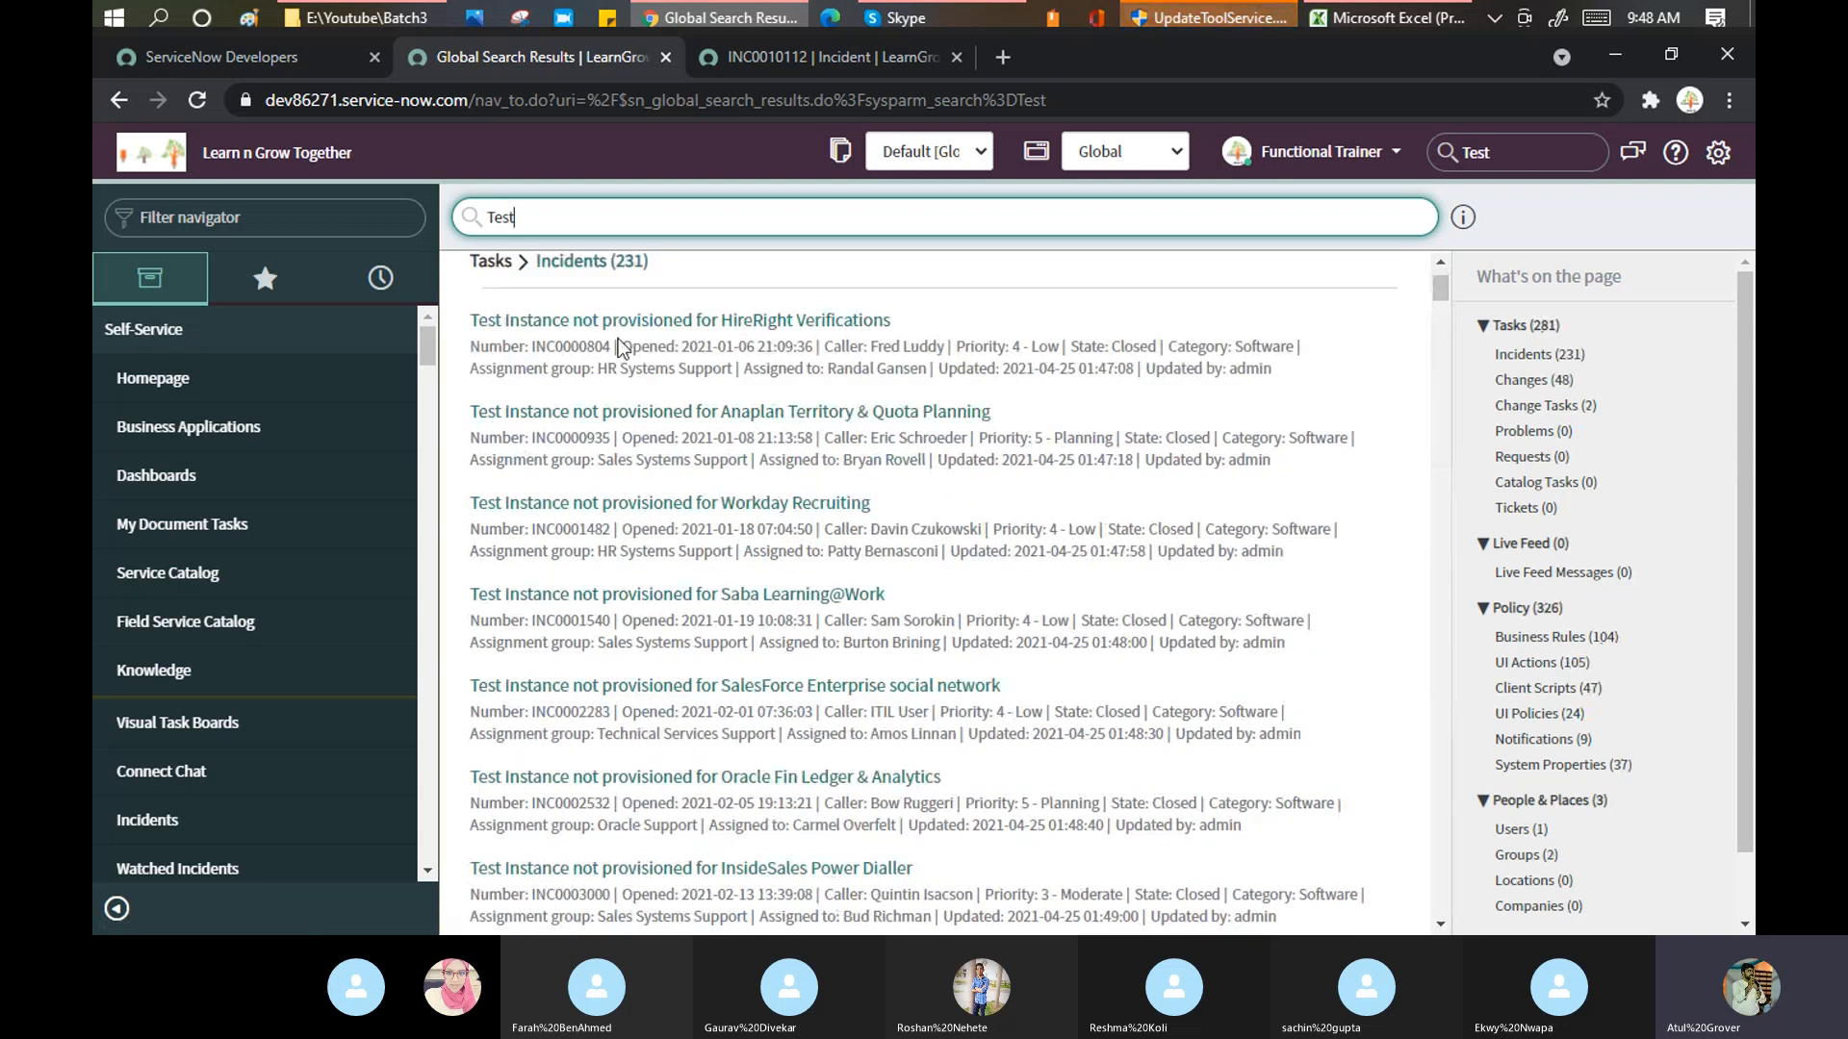
scroll(621, 356, "down", 8)
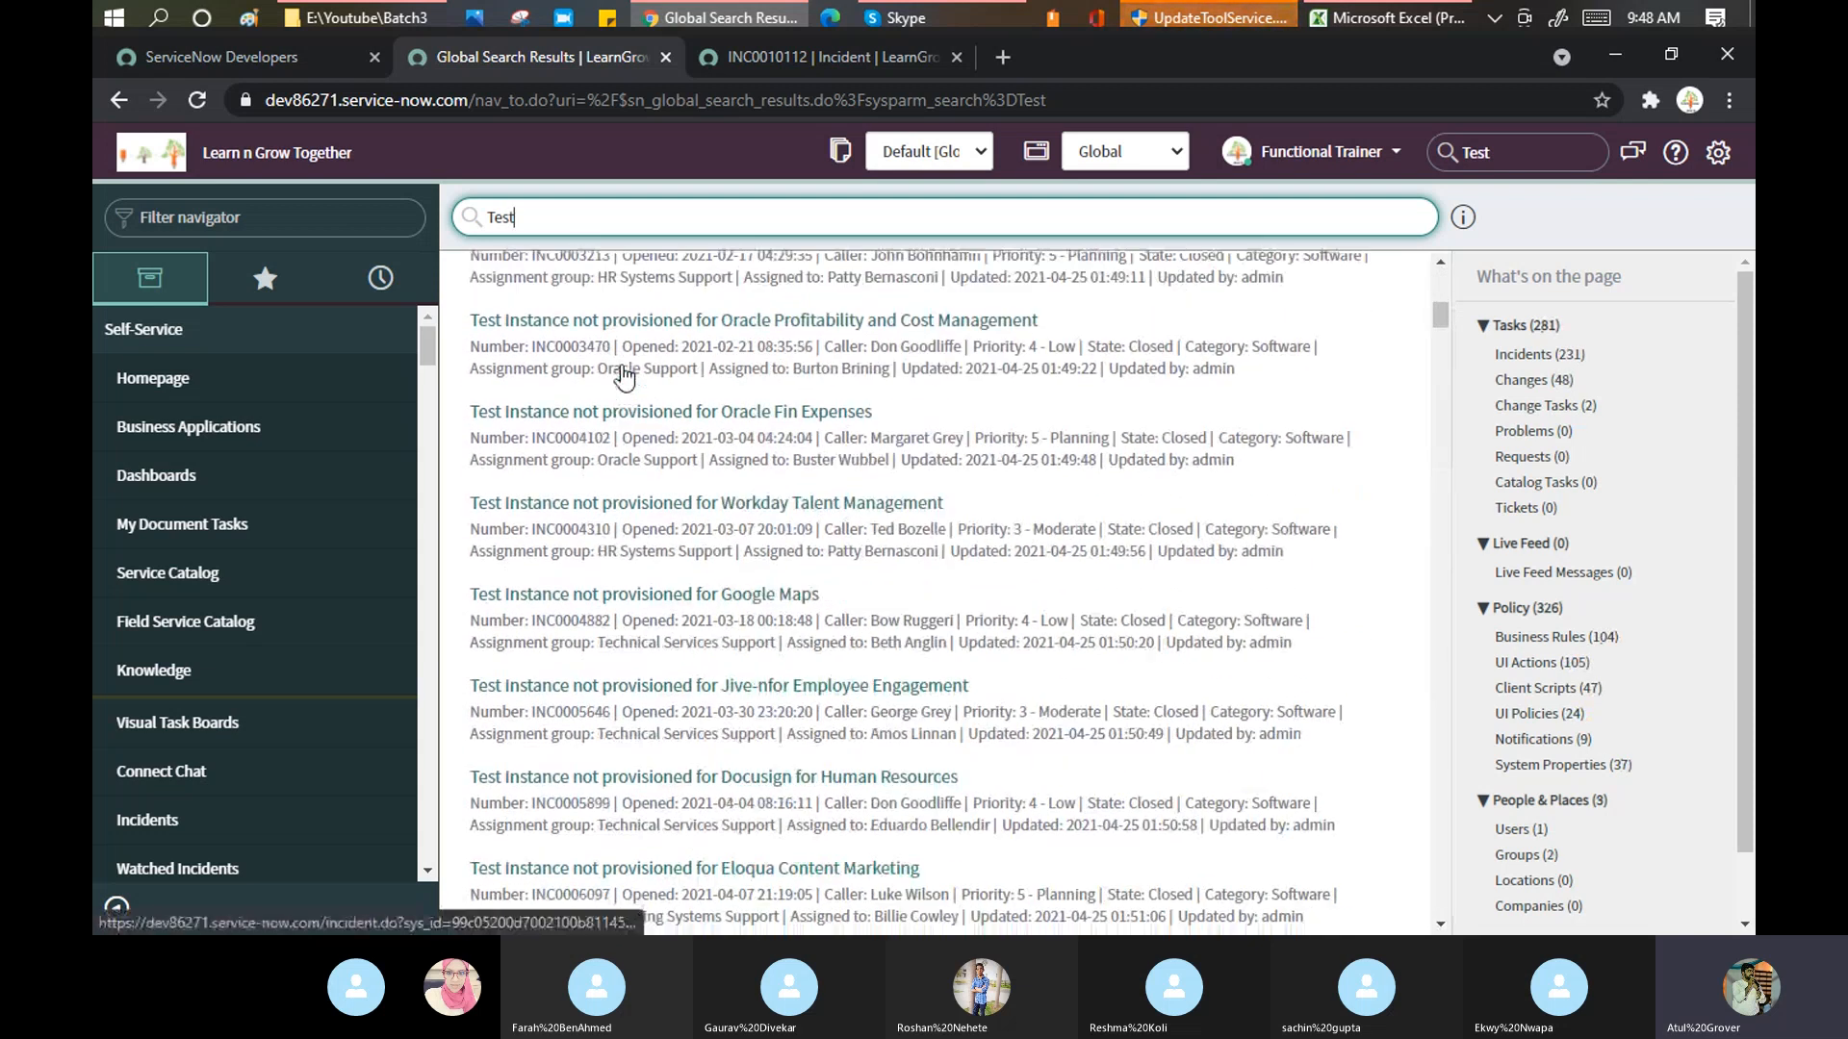
scroll(624, 377, "down", 15)
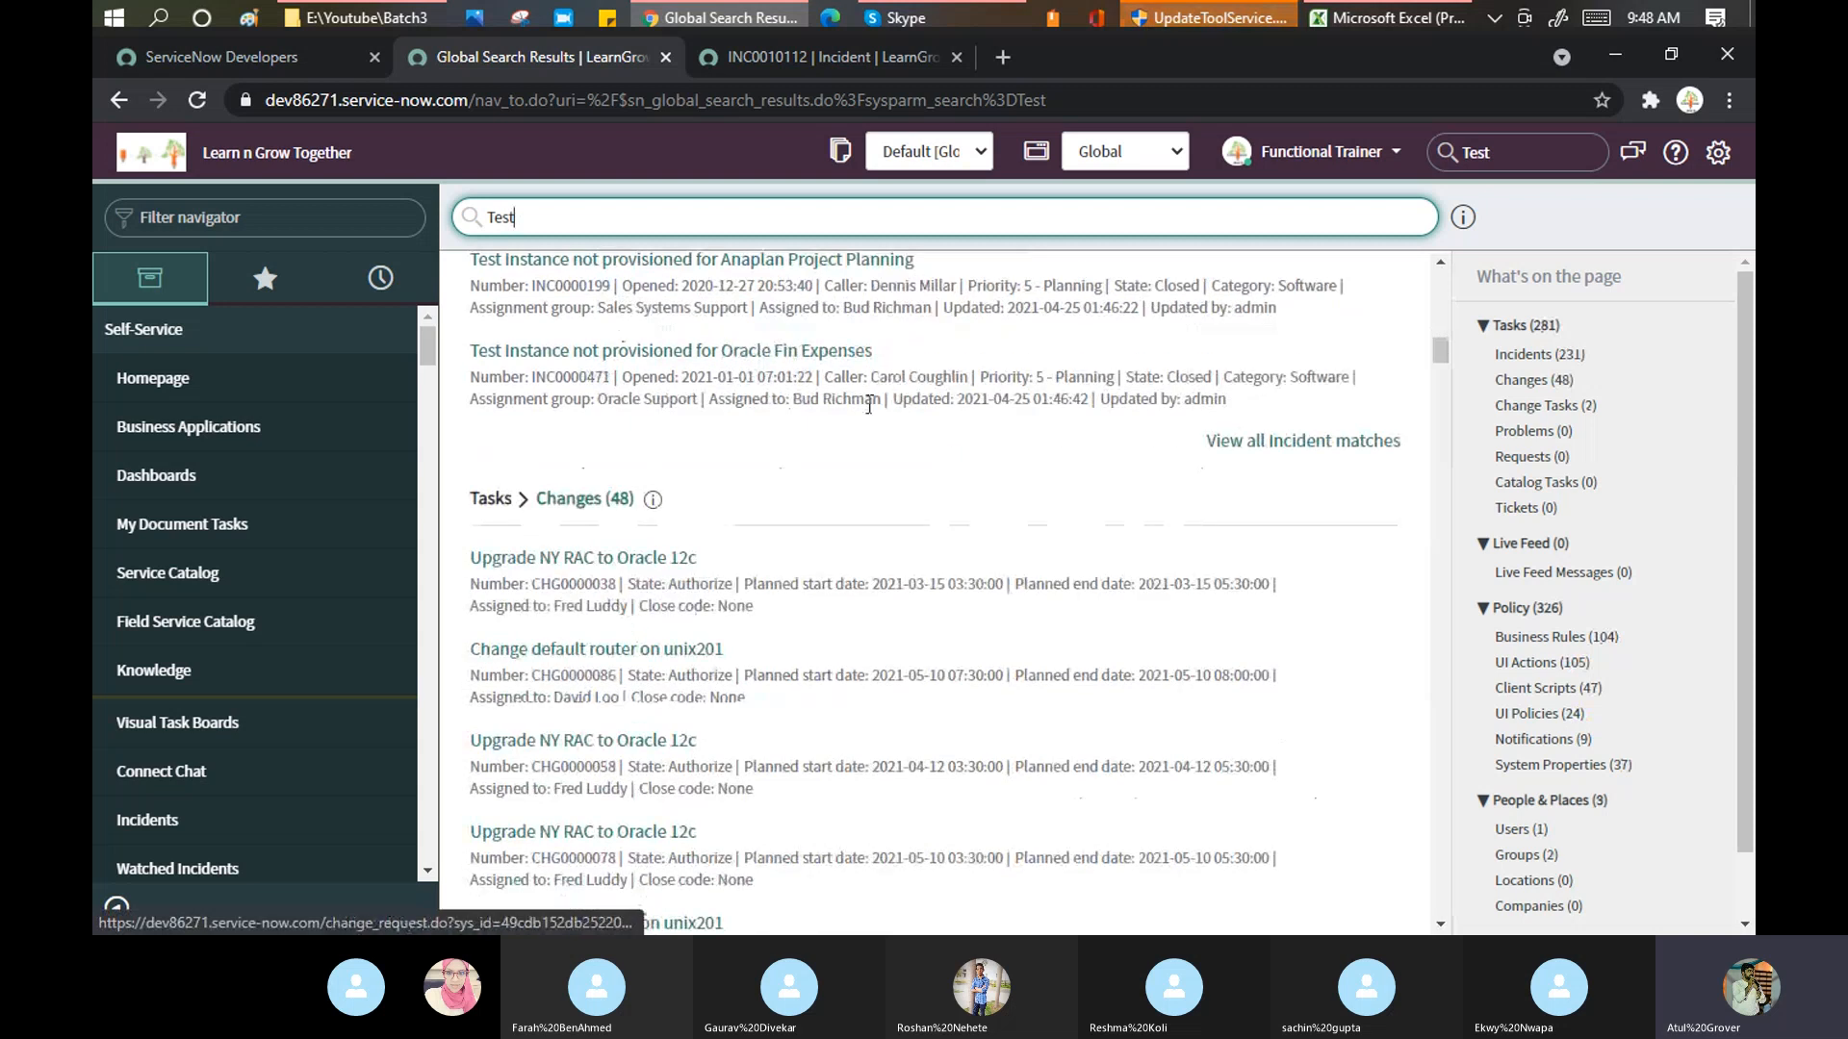
scroll(639, 575, "down", 8)
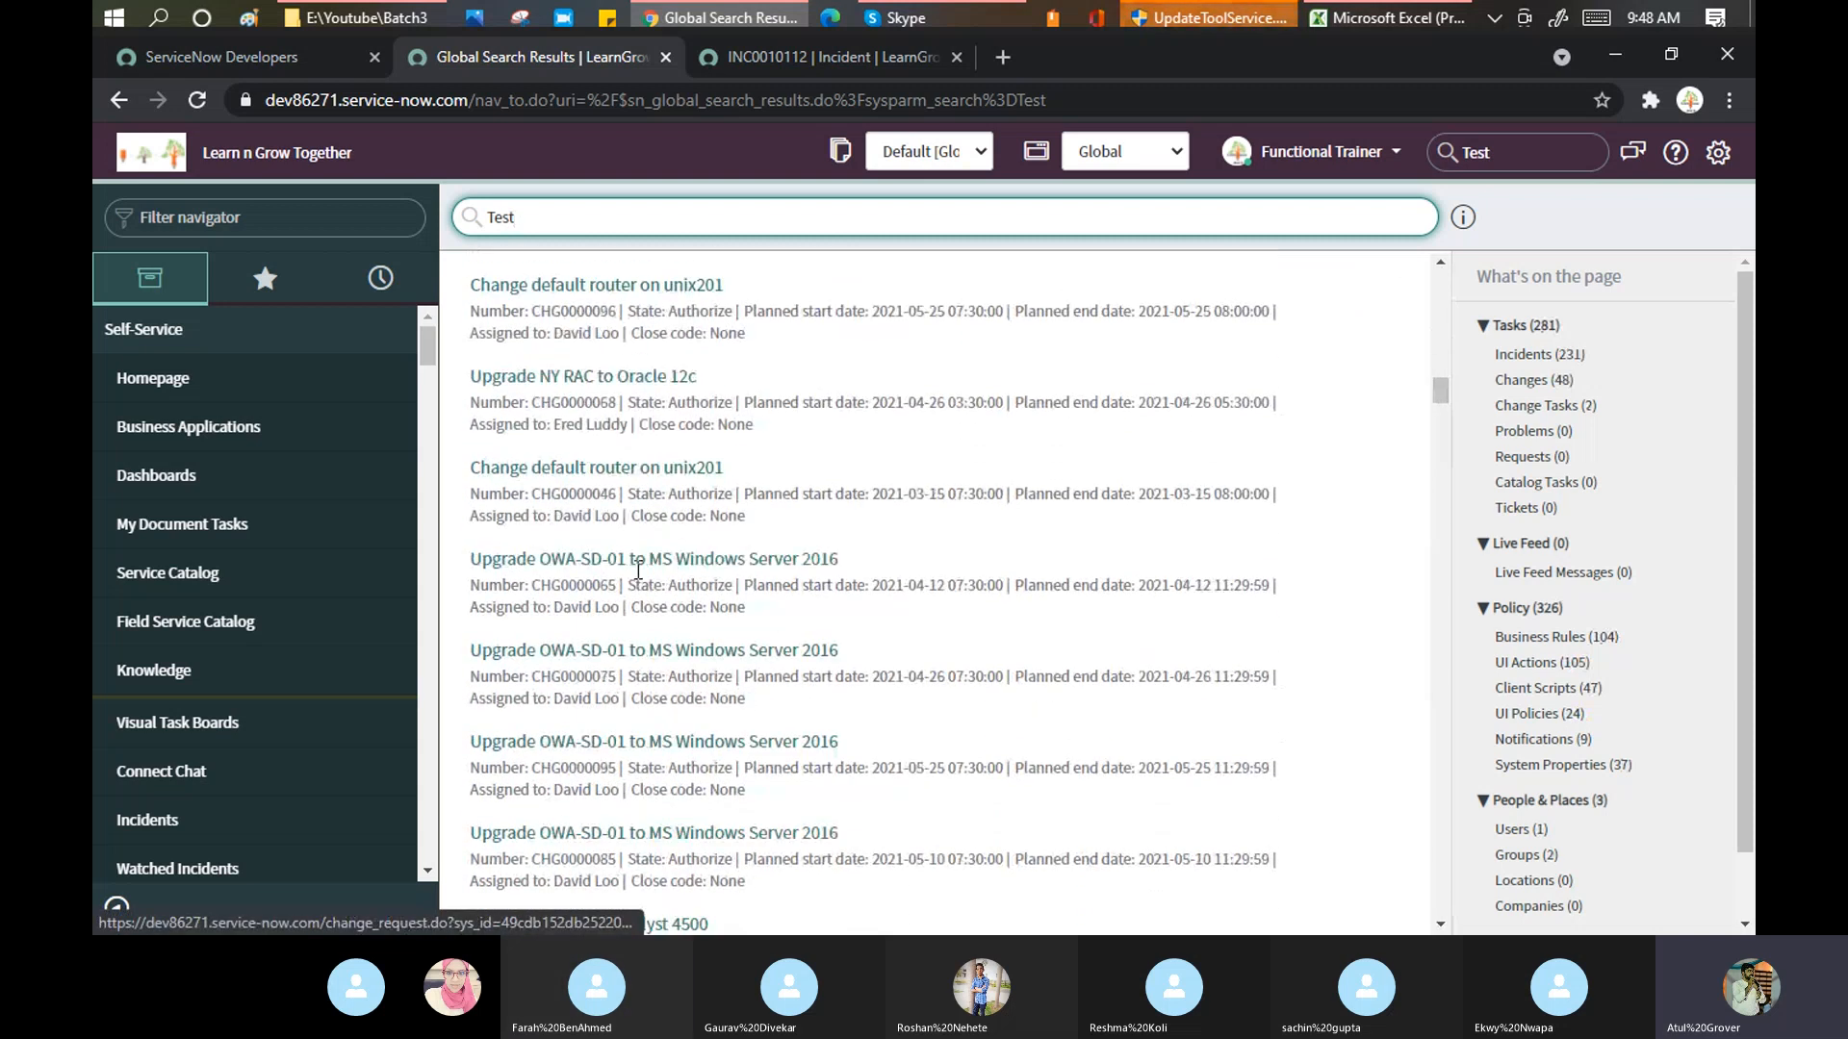
scroll(637, 570, "down", 8)
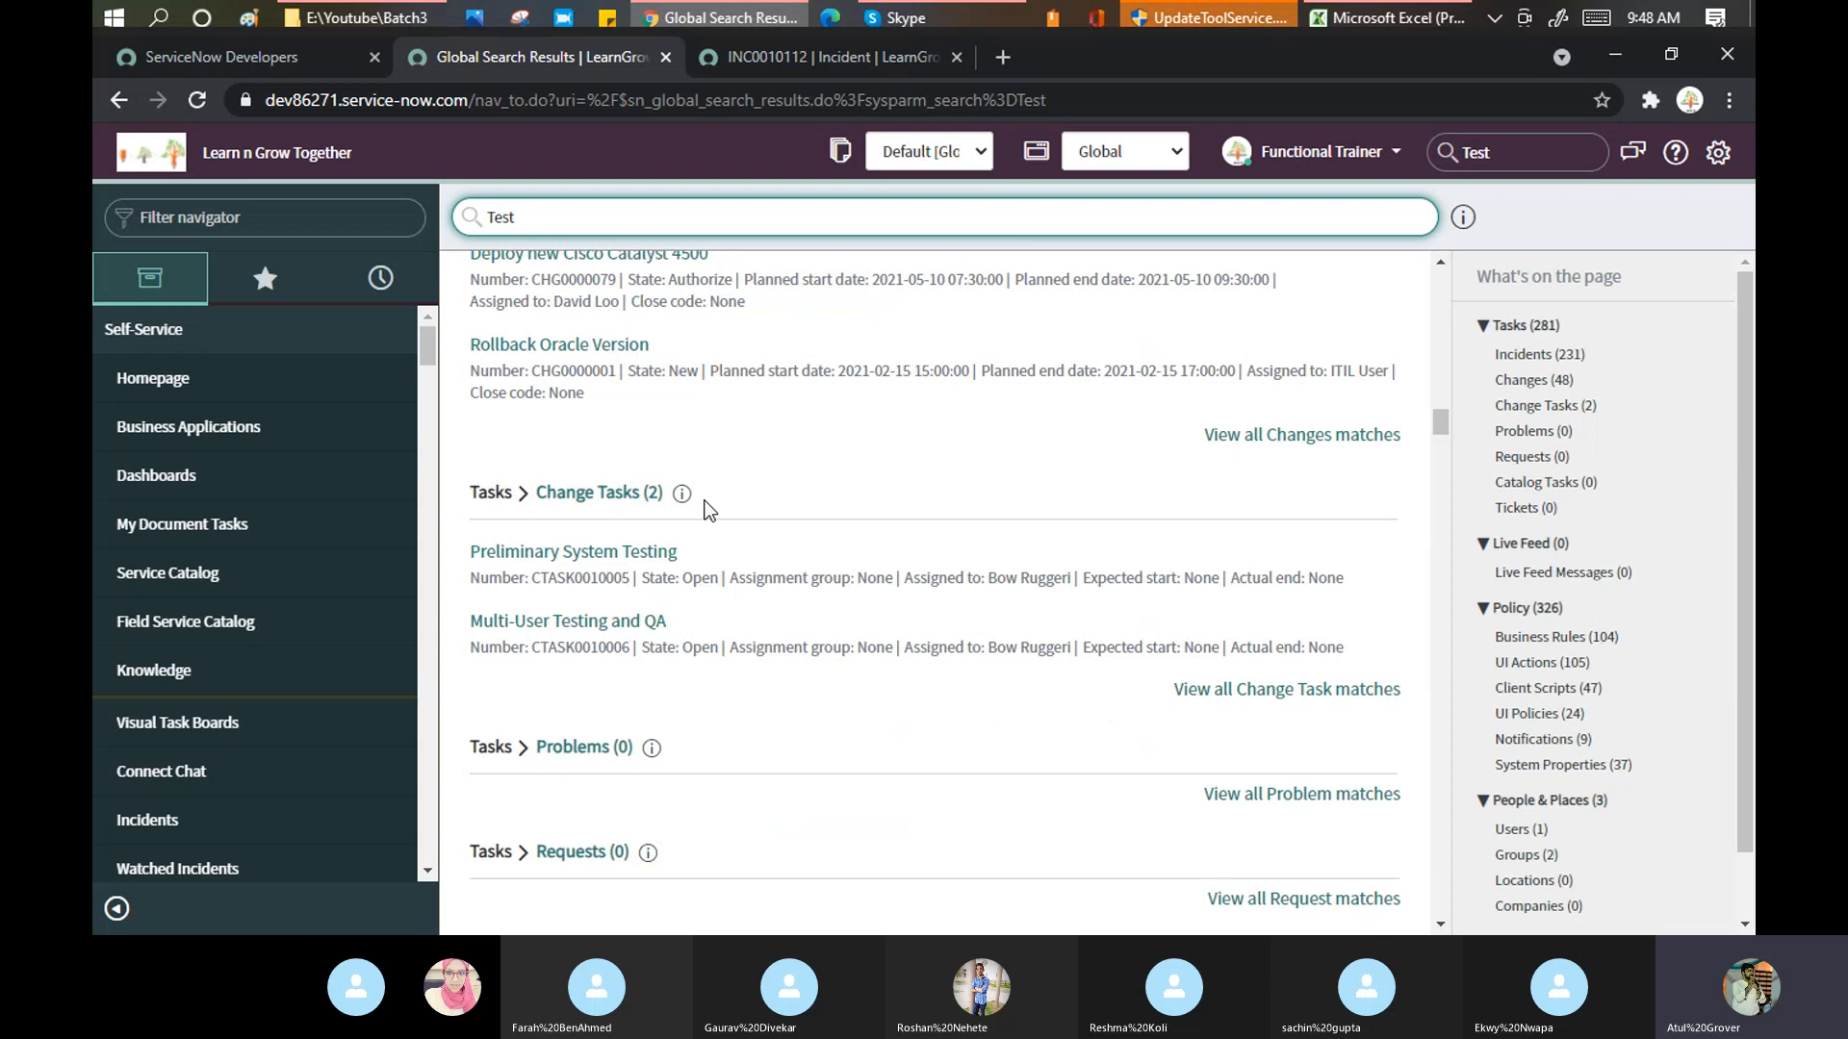
scroll(197, 539, "down", 3)
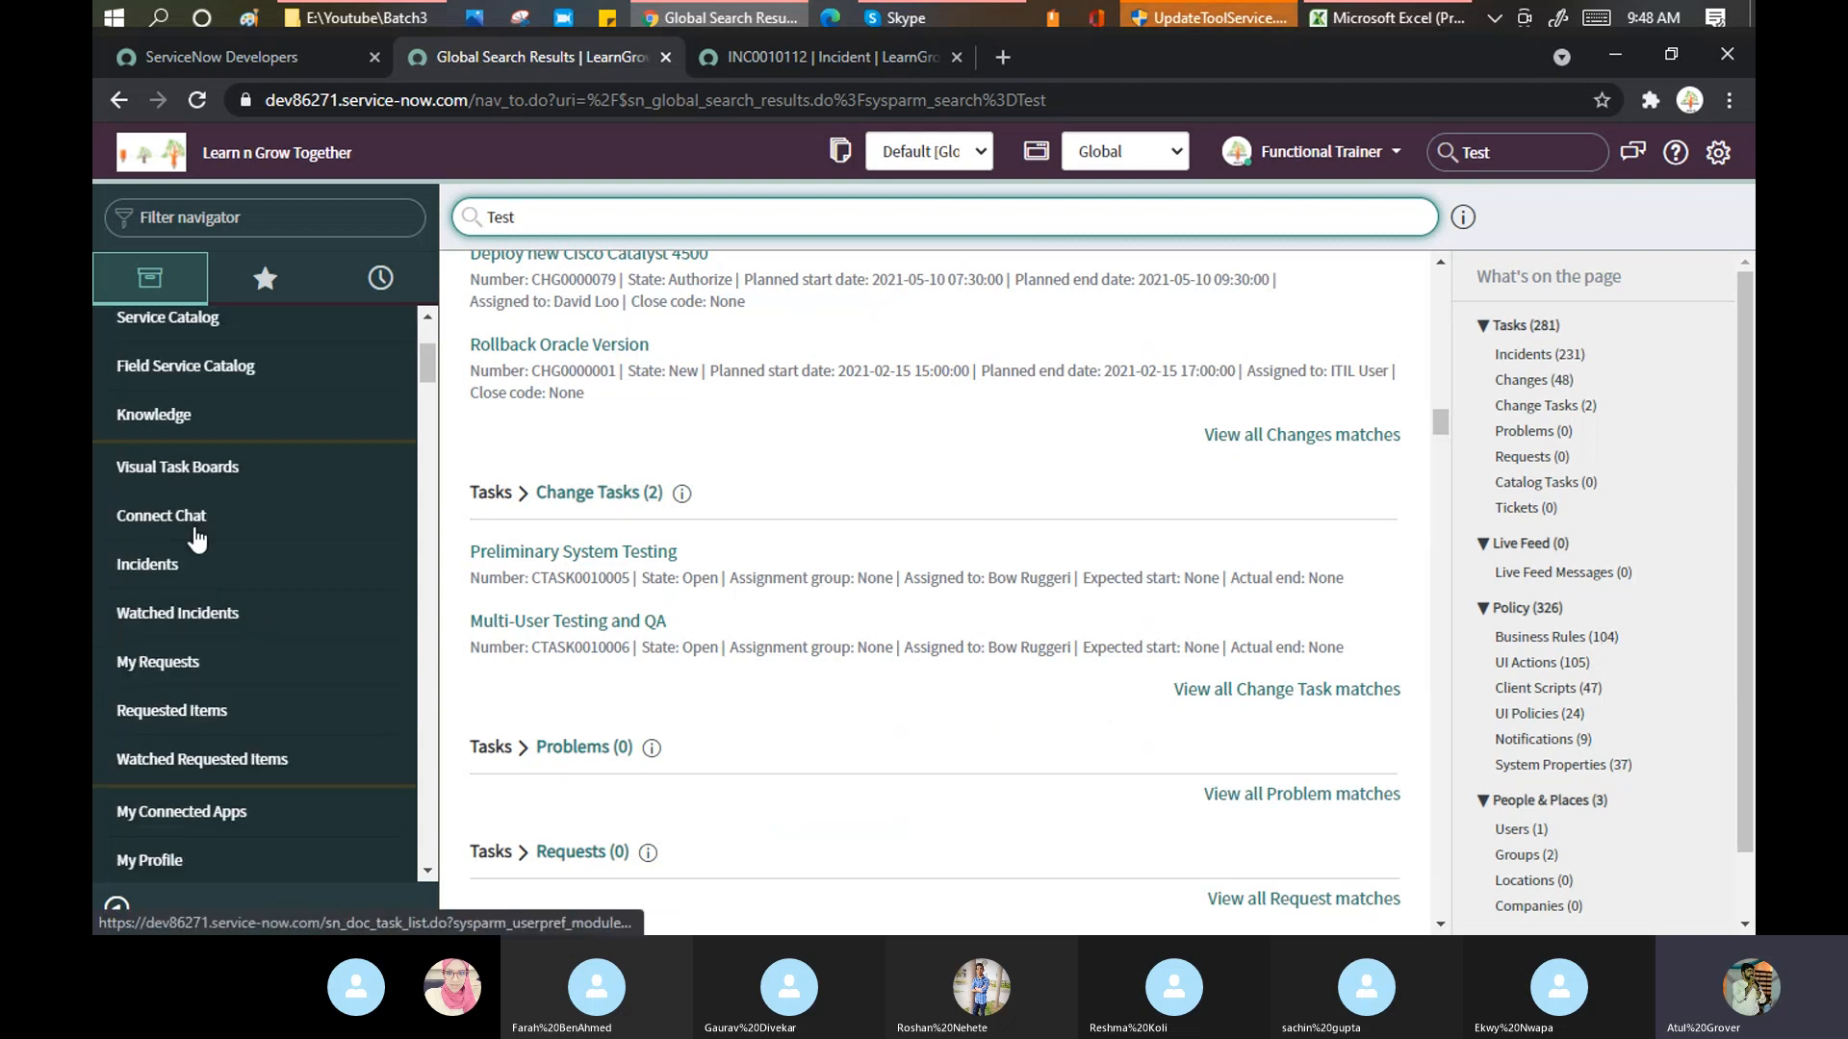
- Open the Global Text Search properties, set the number of matches returned per table to 5 and save
scroll(195, 537, "down", 2)
scroll(195, 535, "up", 5)
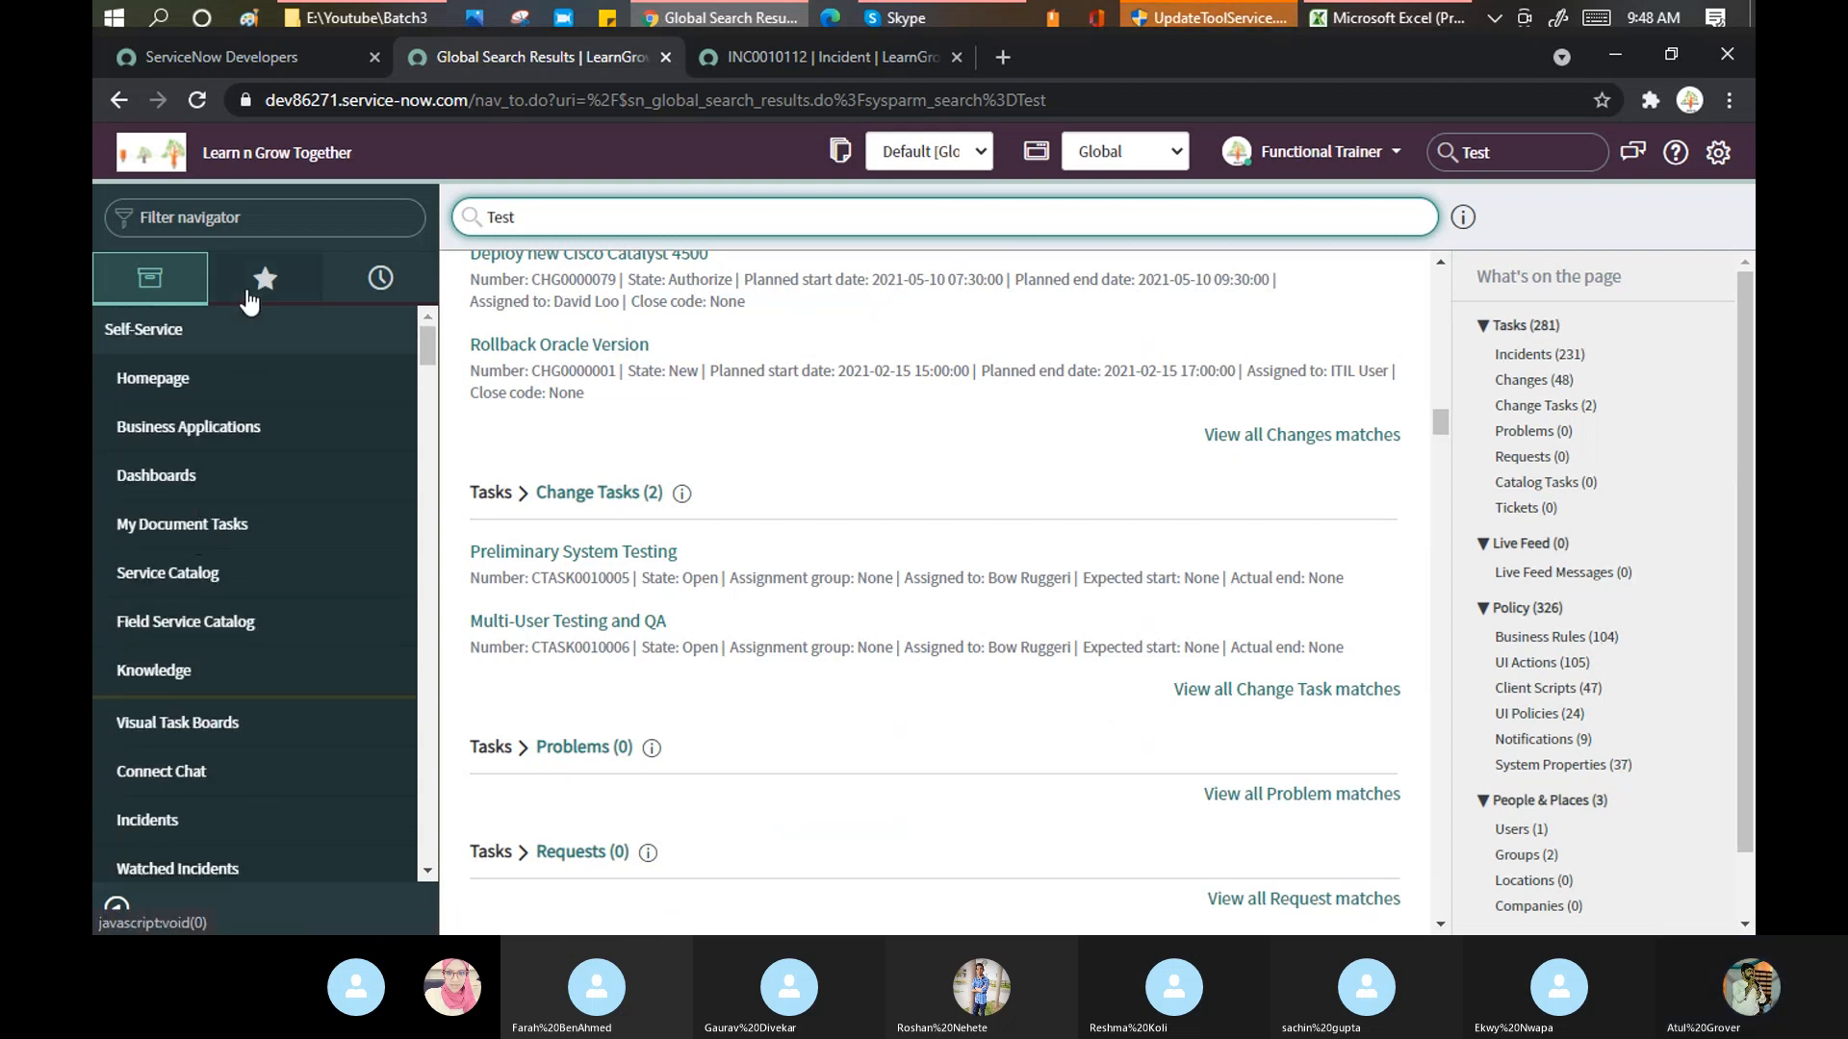
left_click(265, 214)
type("g")
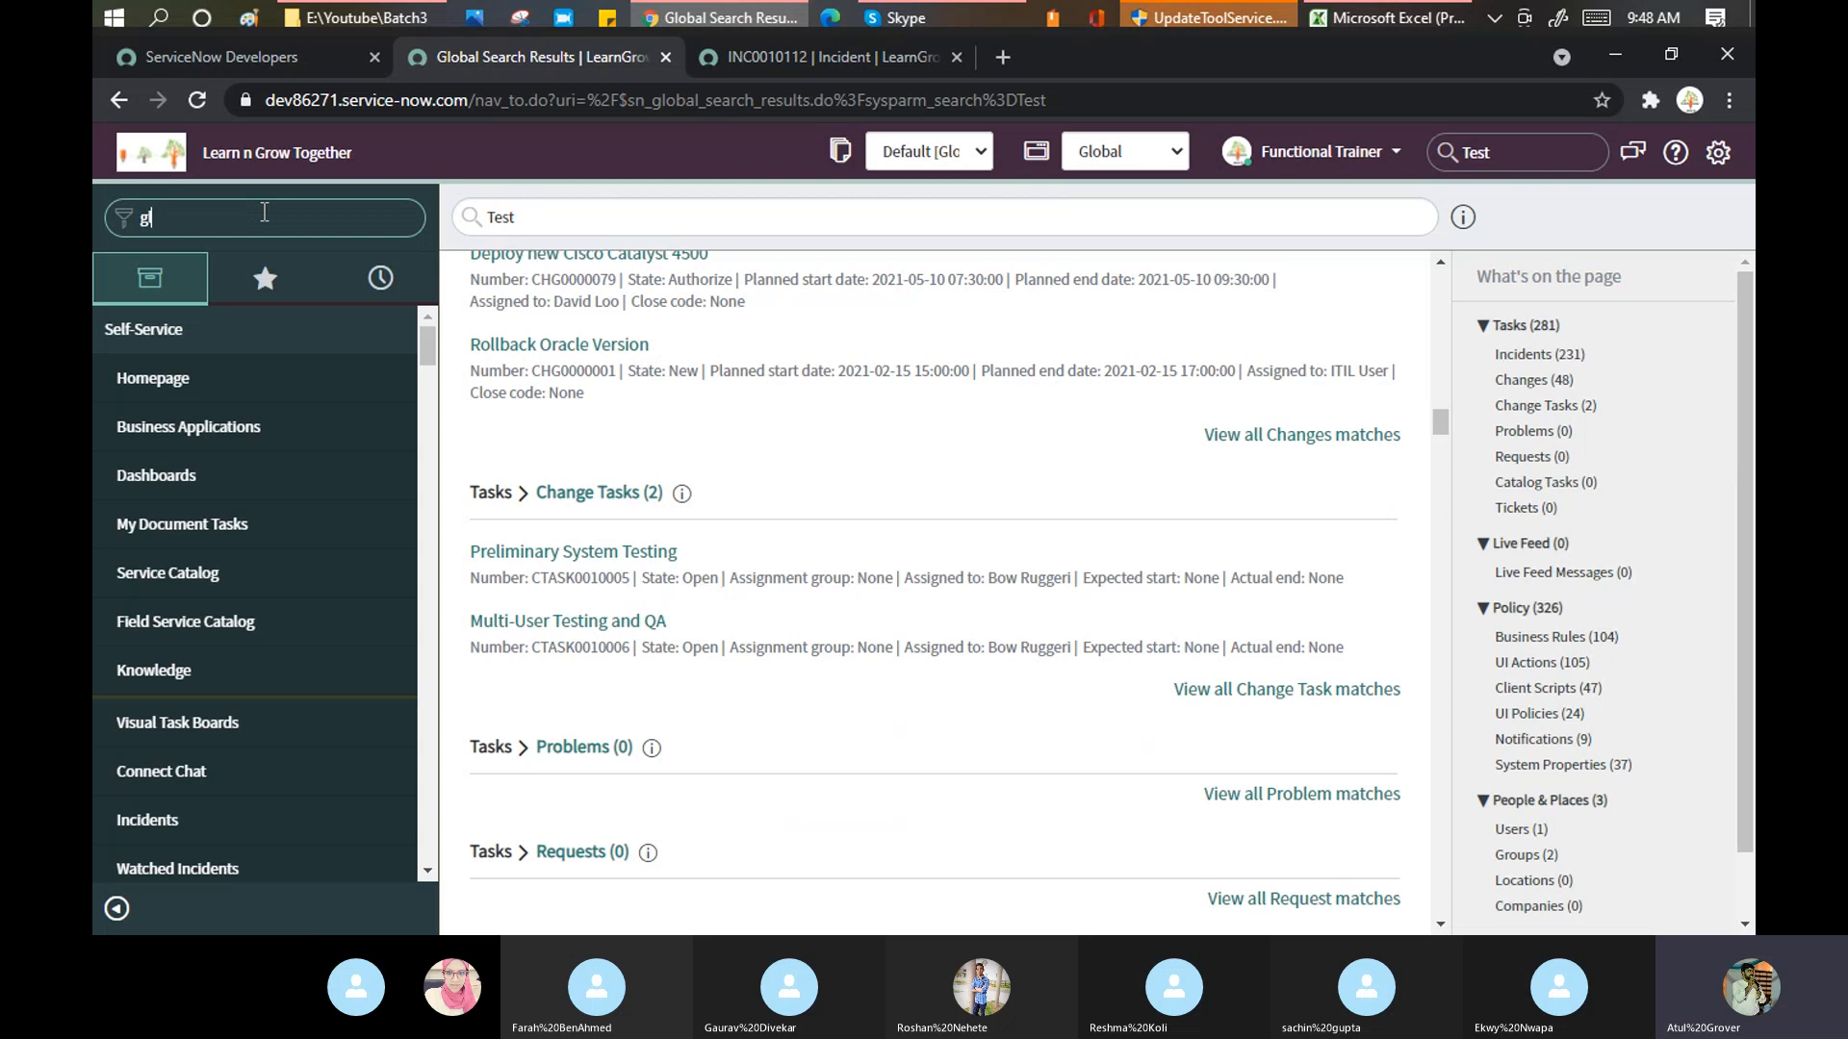
type("lobal")
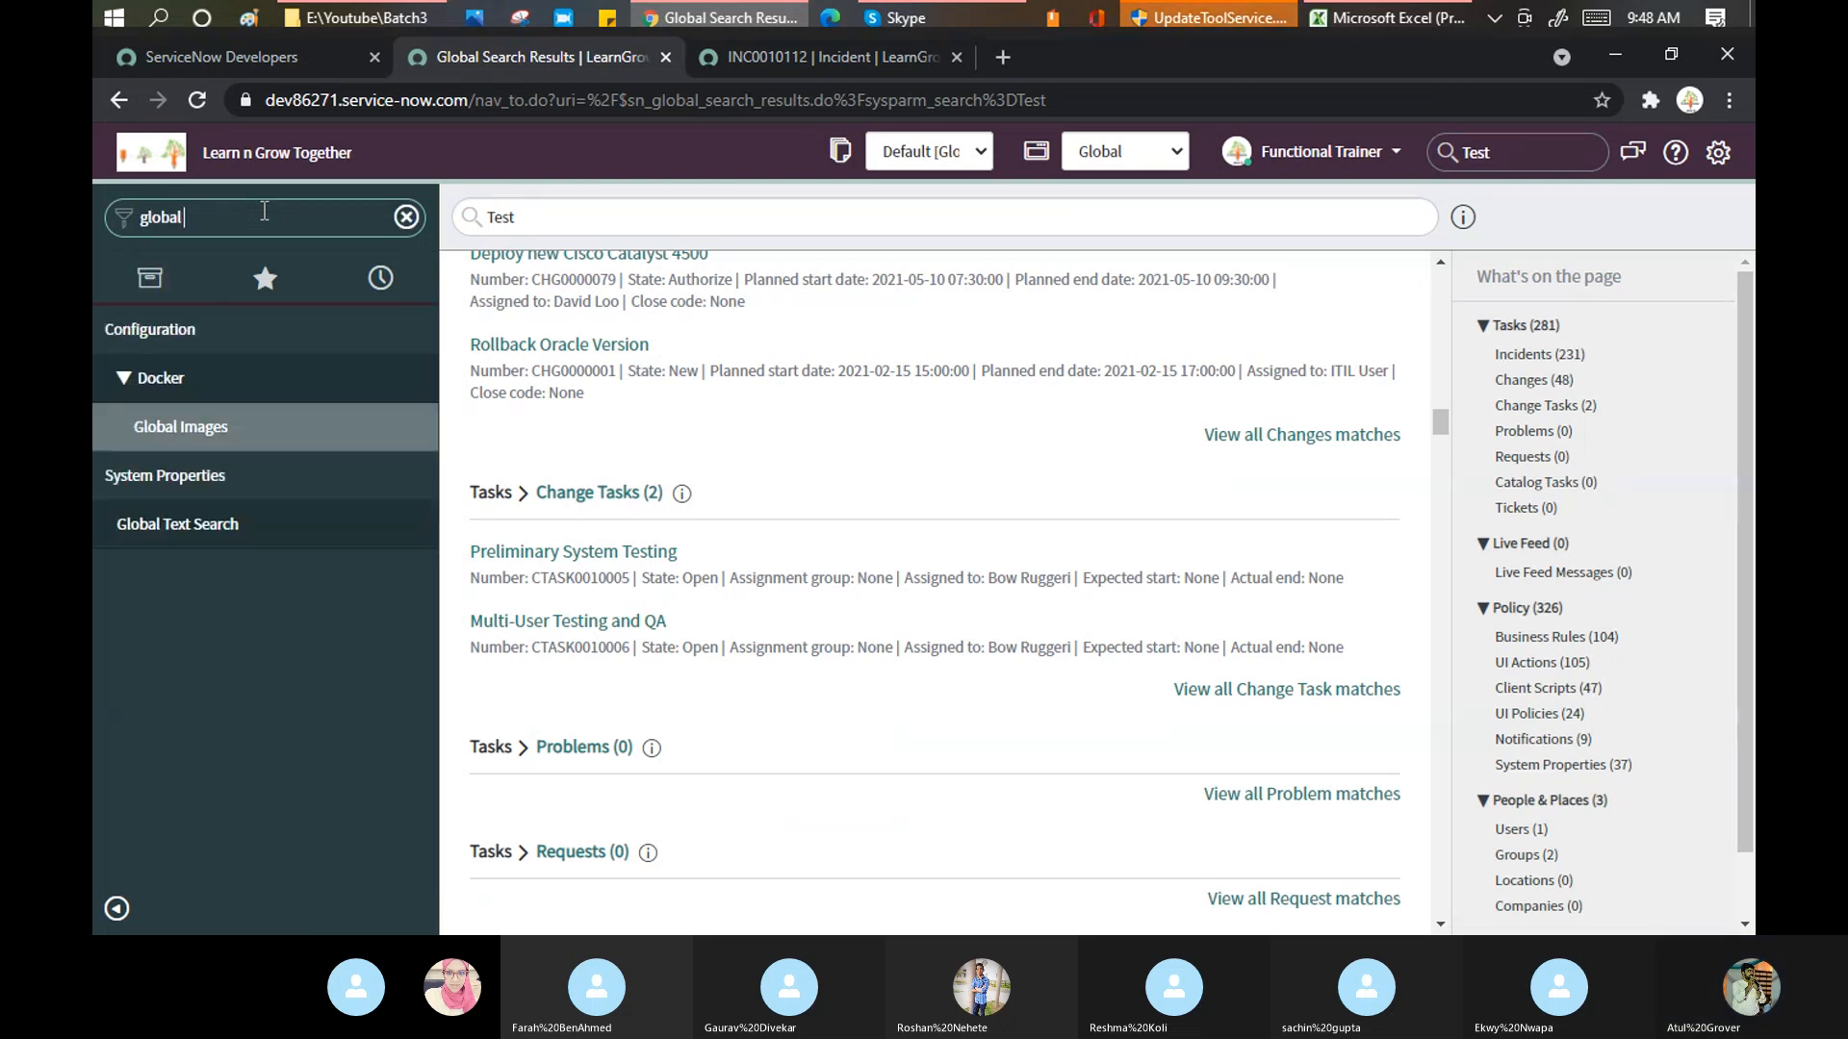
left_click(192, 528)
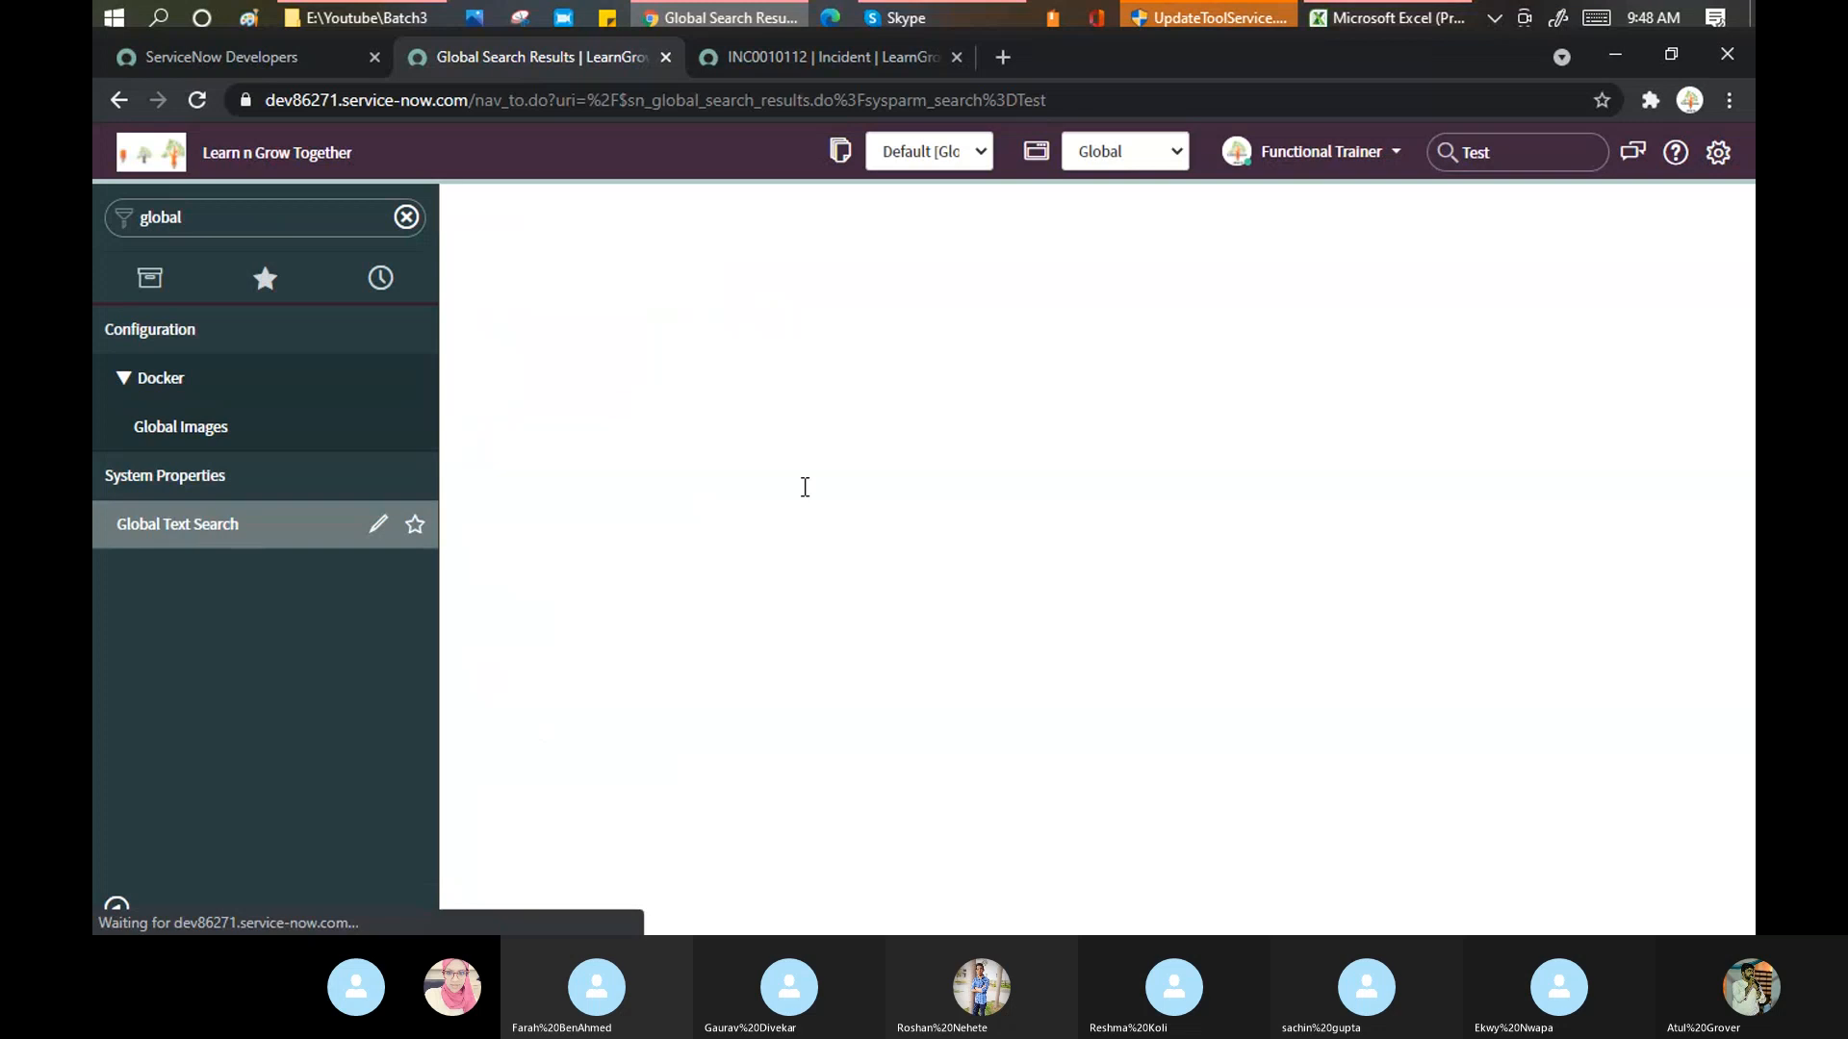
left_click(496, 680)
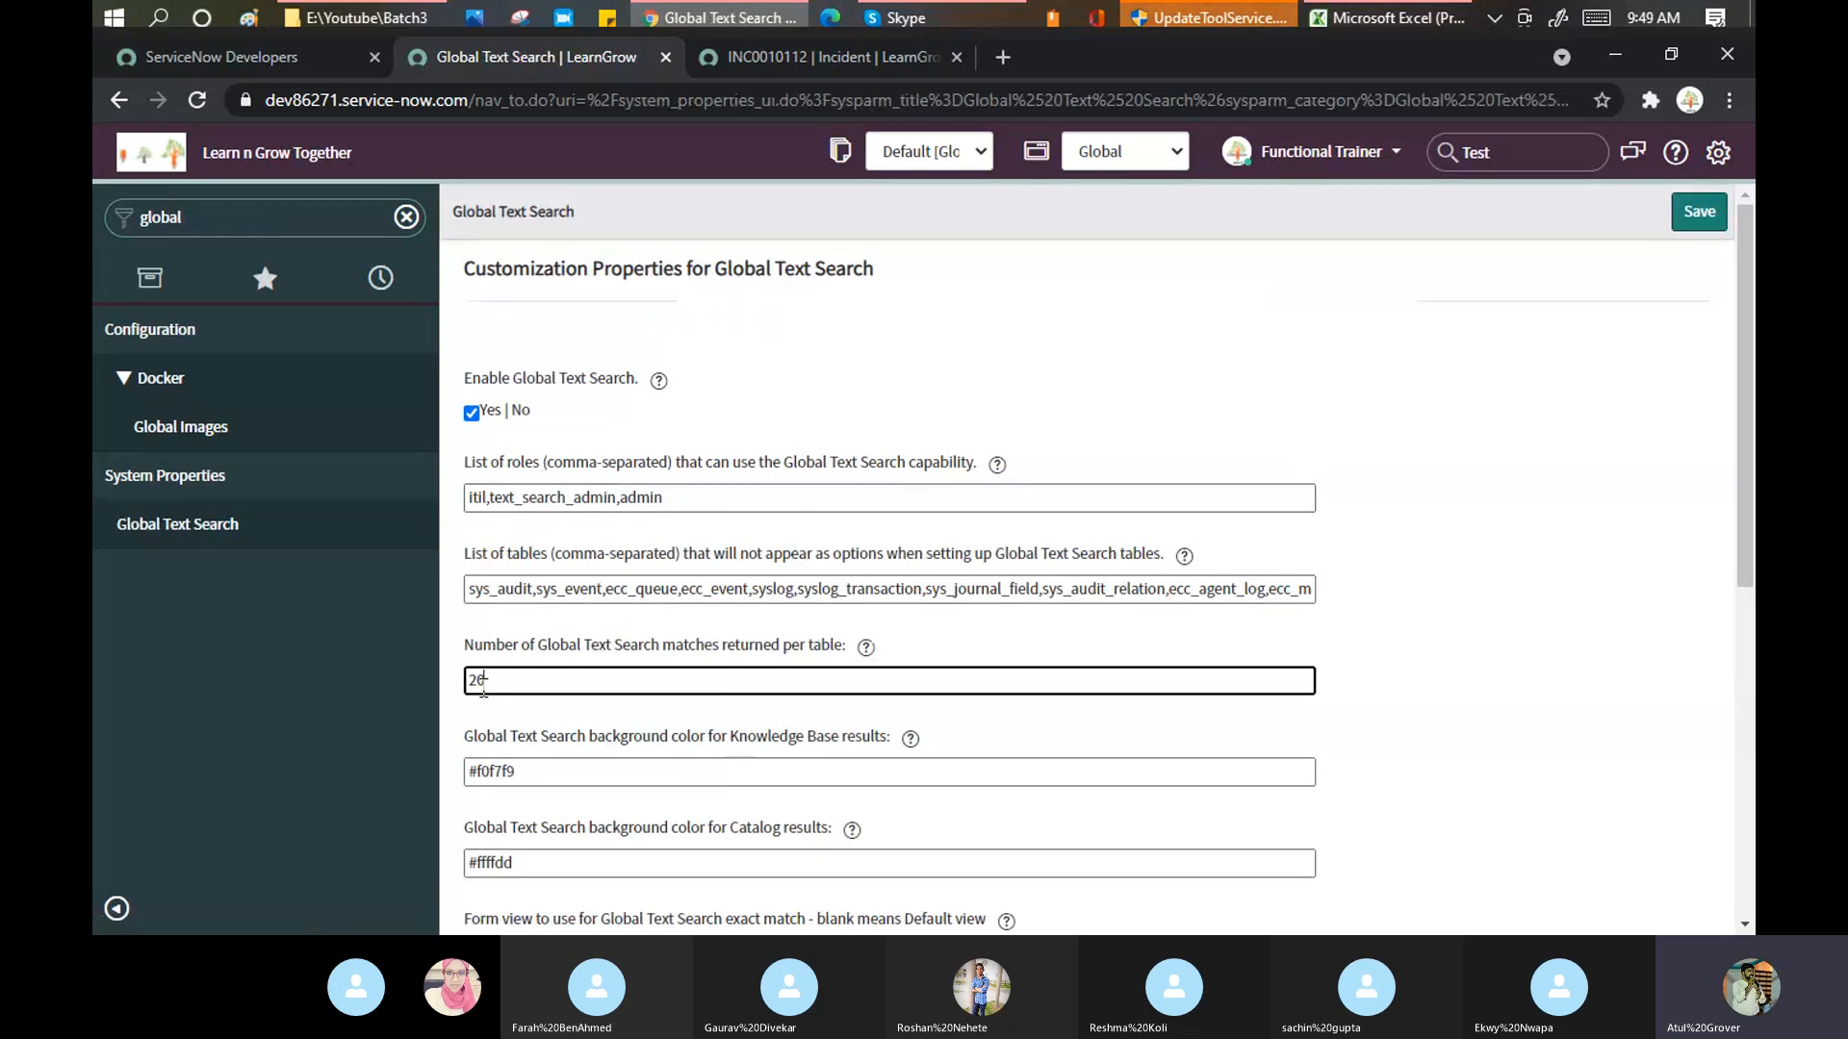
double_click(475, 680)
type("5")
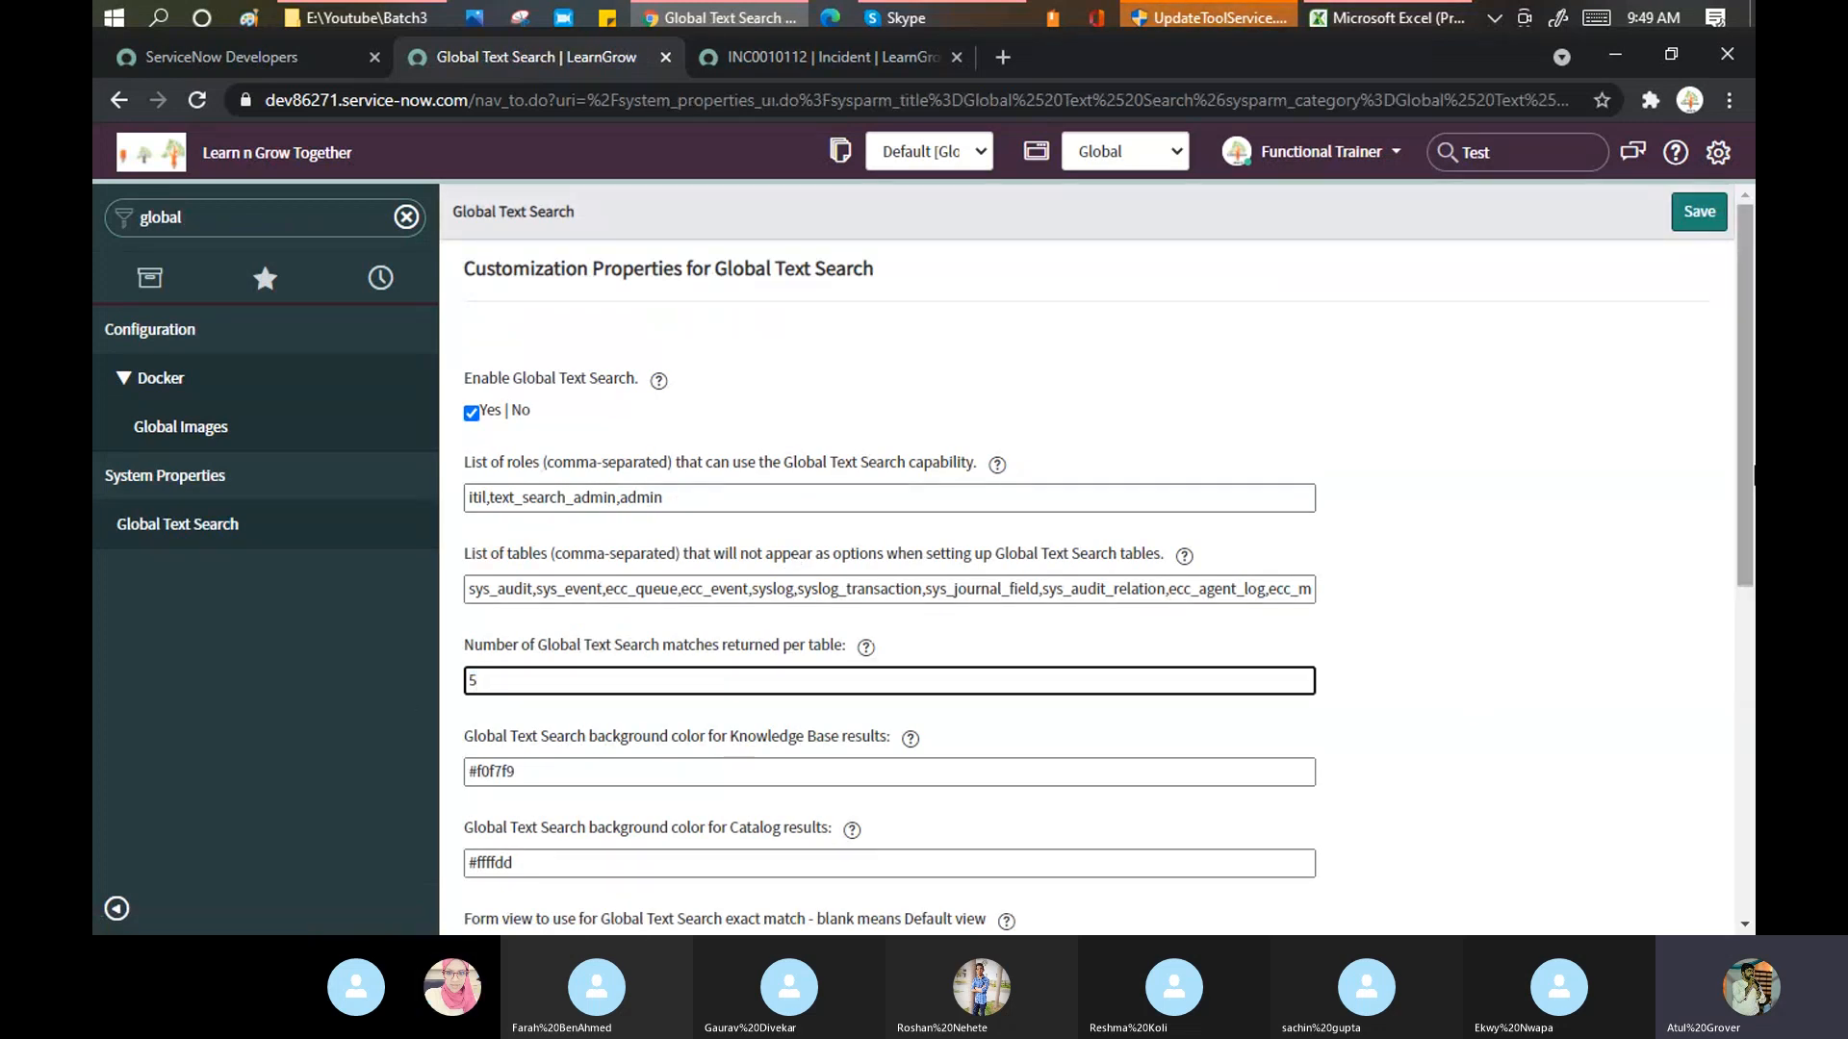
left_click(1680, 219)
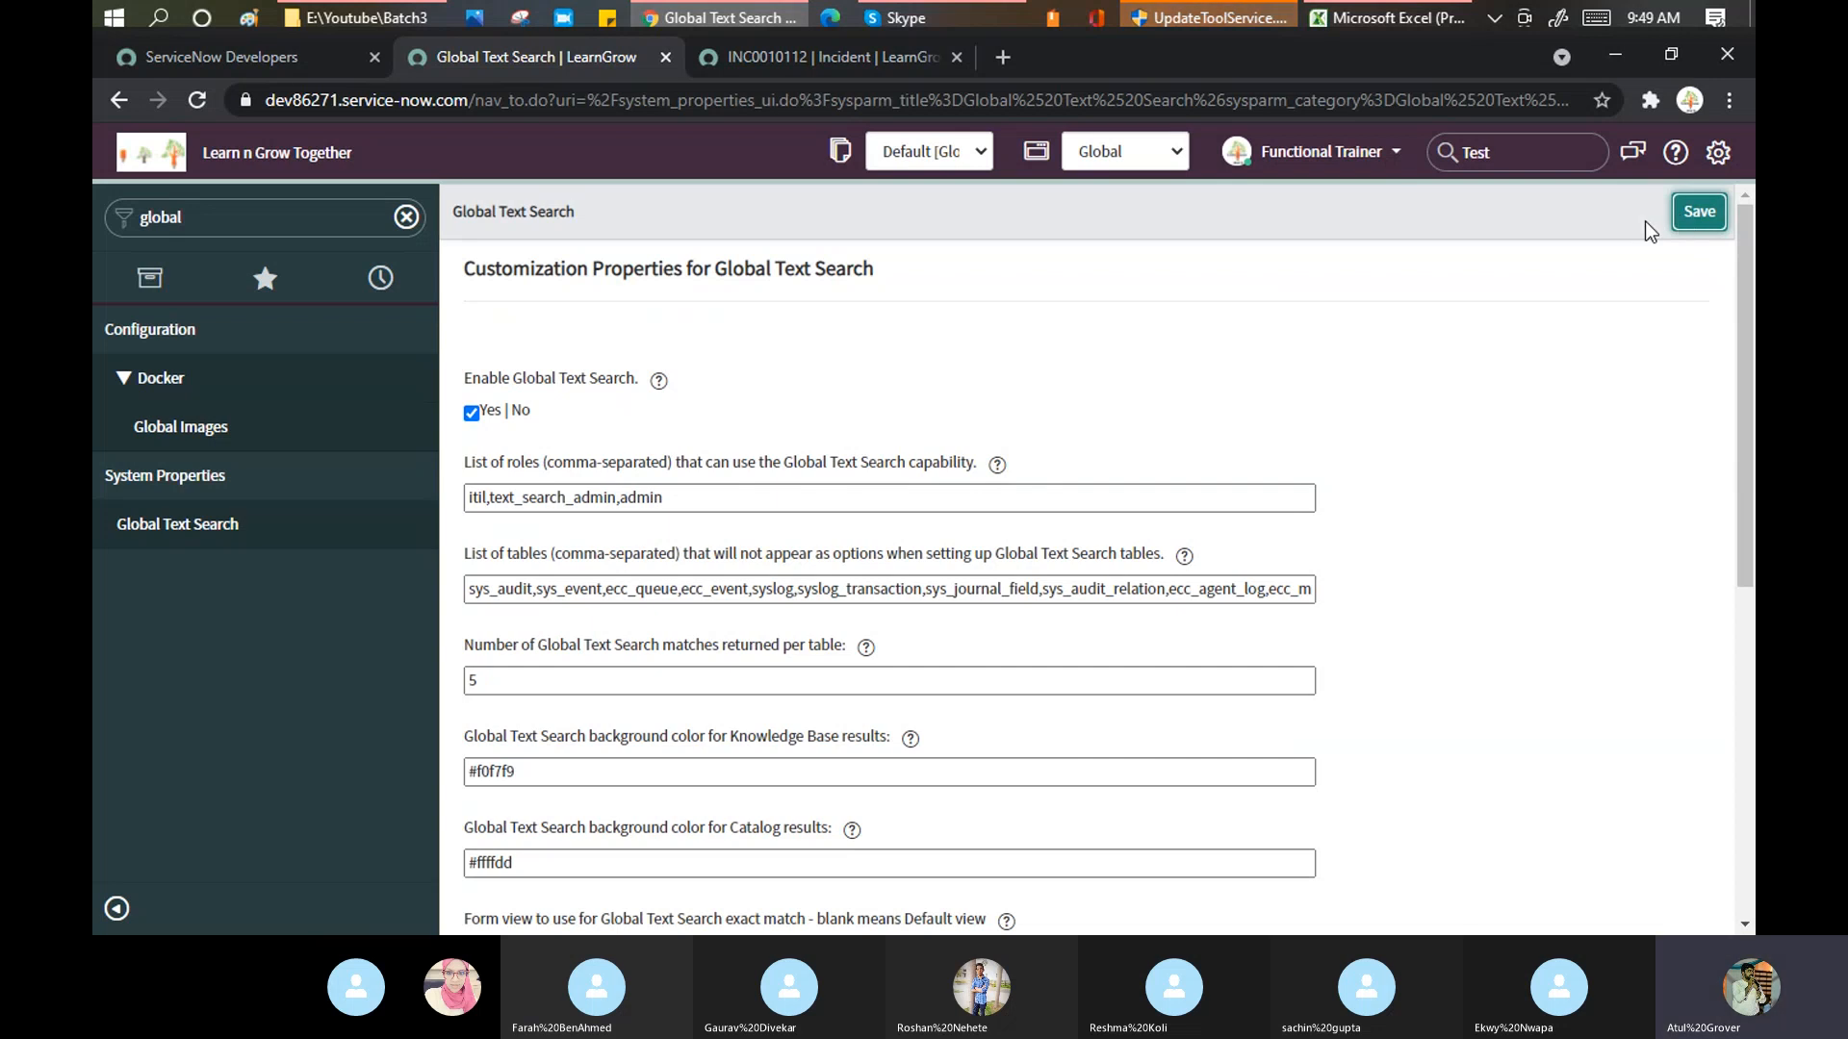
- Run a global search for "Test" and check how many matches are listed under Incidents
left_click(1506, 158)
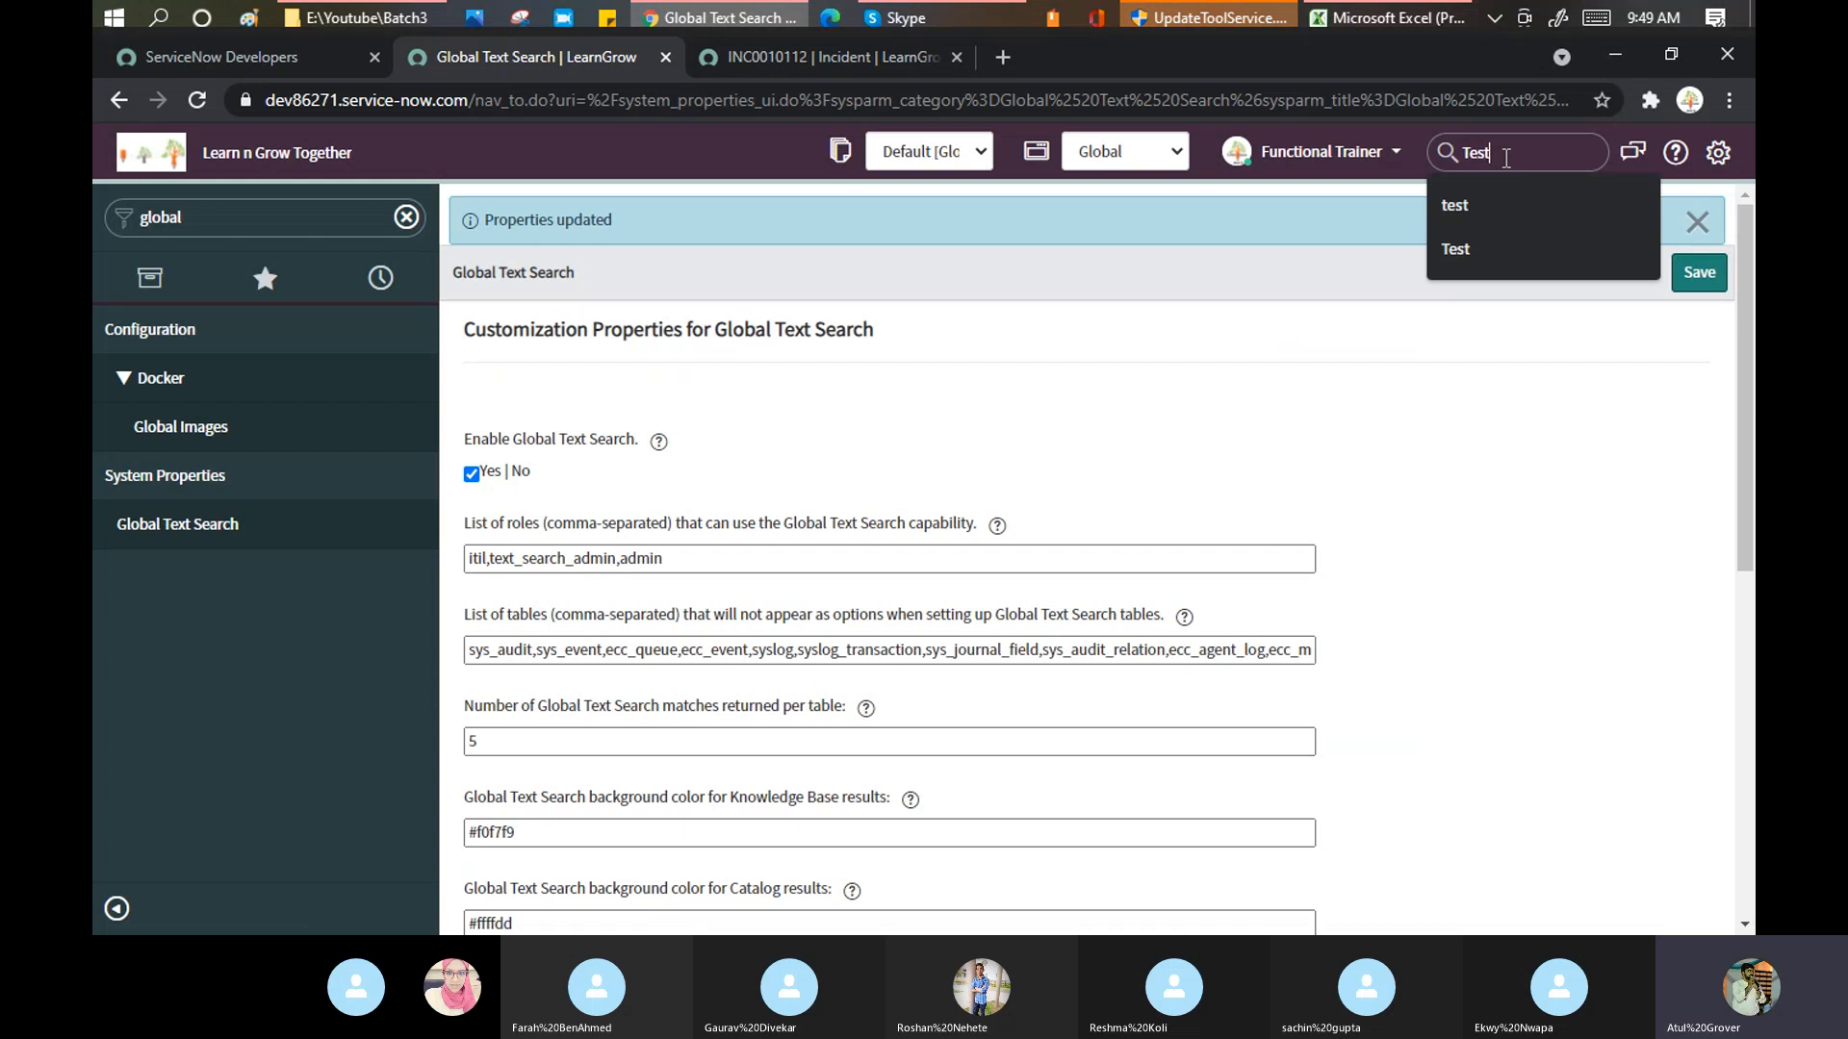
key("Return")
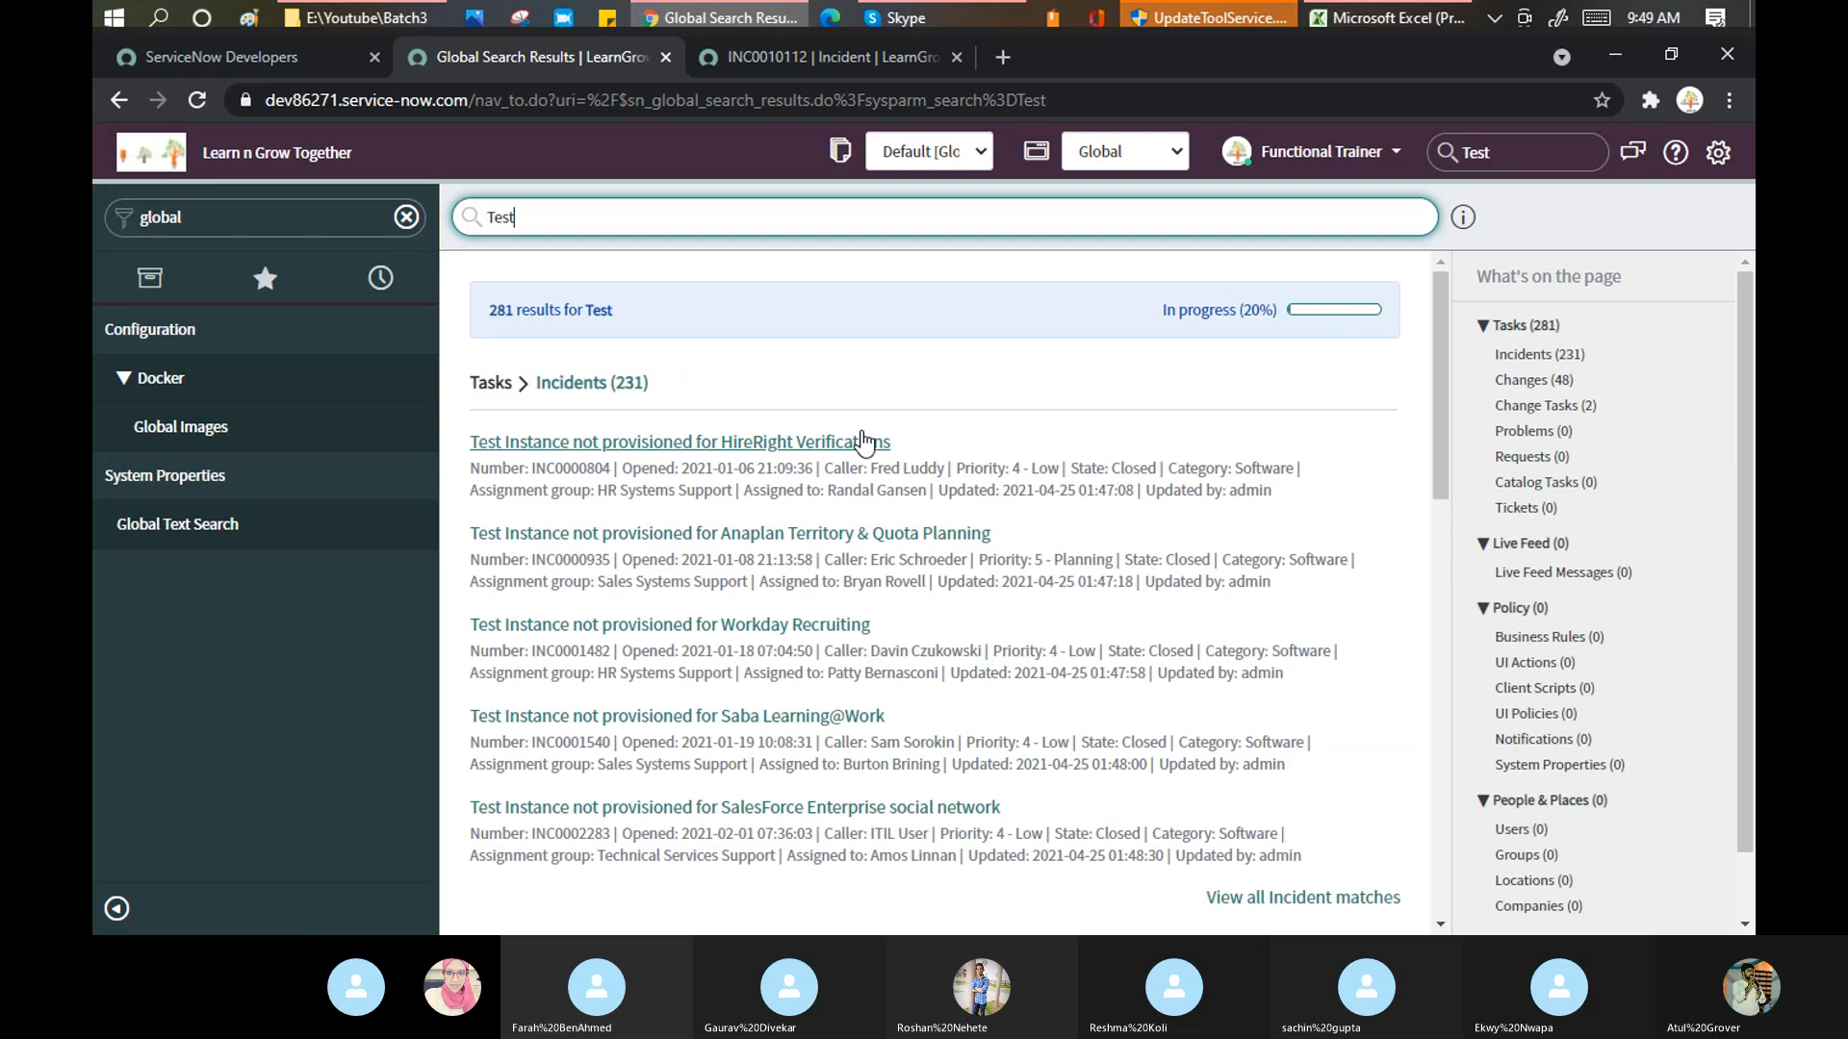
scroll(866, 433, "down", 3)
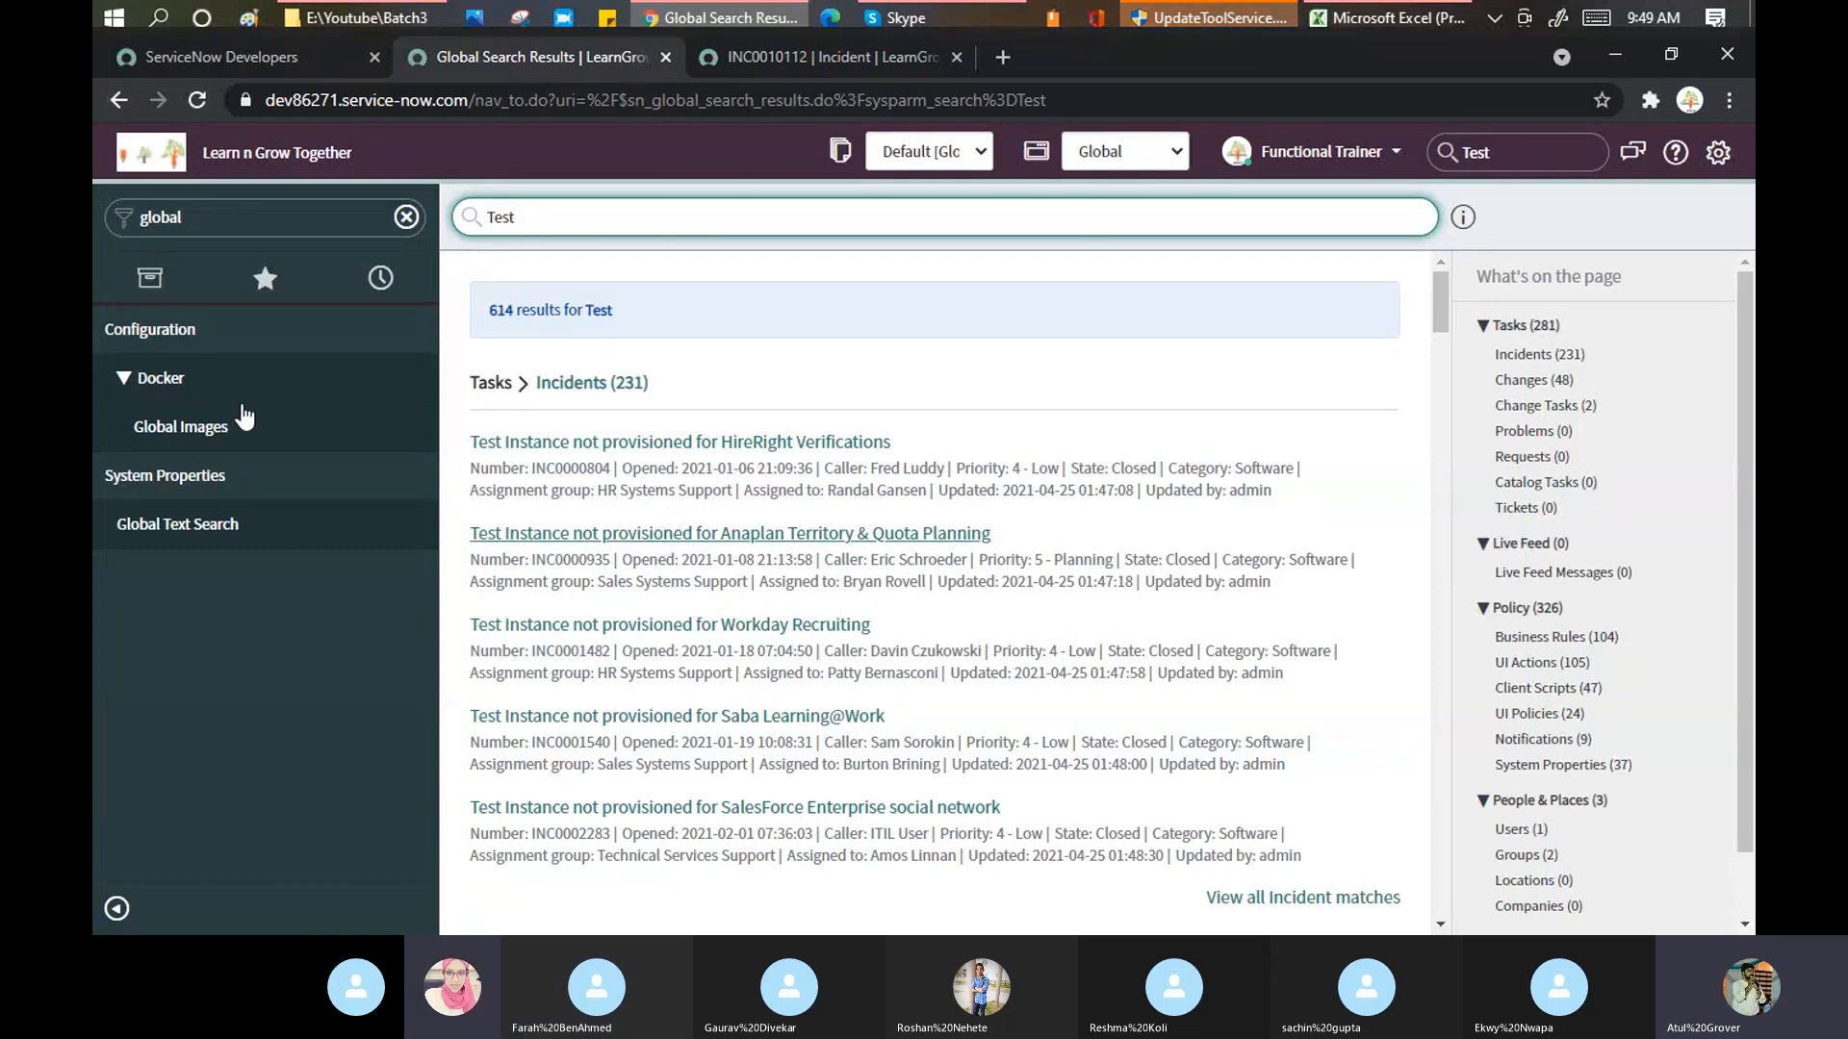
- Filter the navigator by "system pro" and look through the modules listed under System Properties
double_click(234, 215)
type("sy")
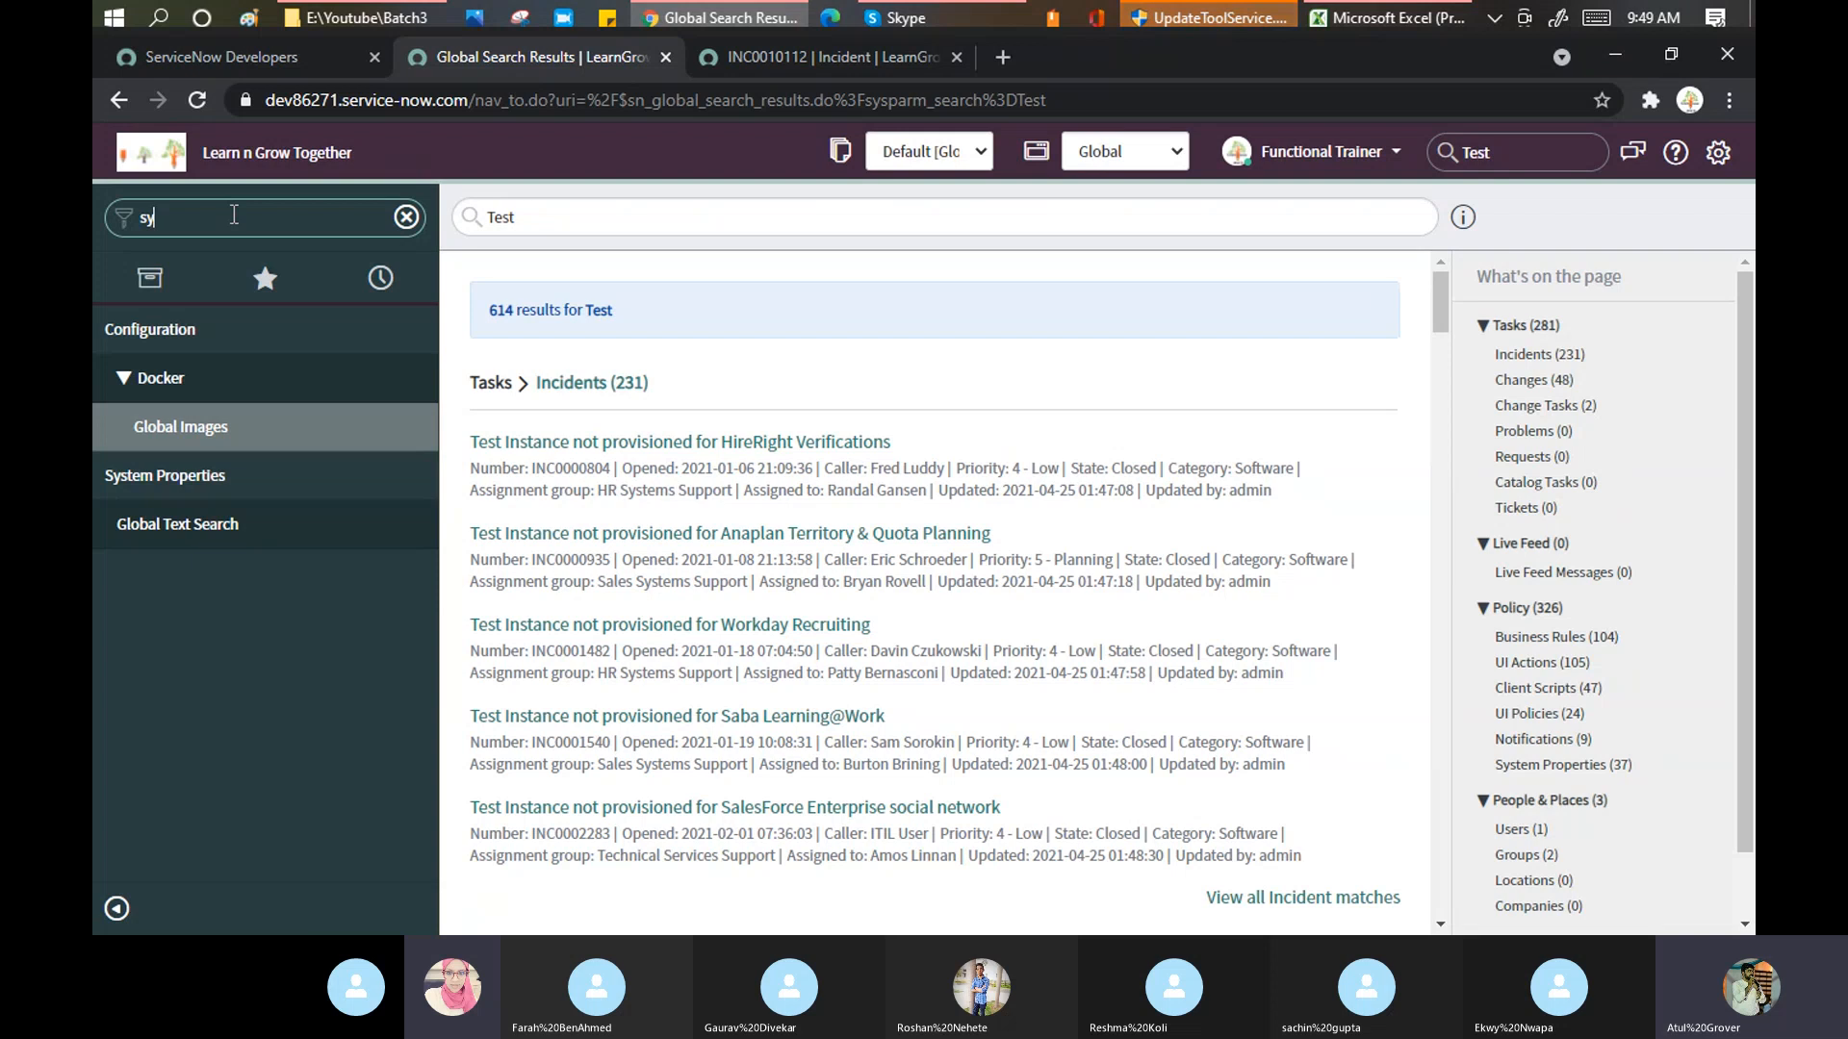
type("stem pro")
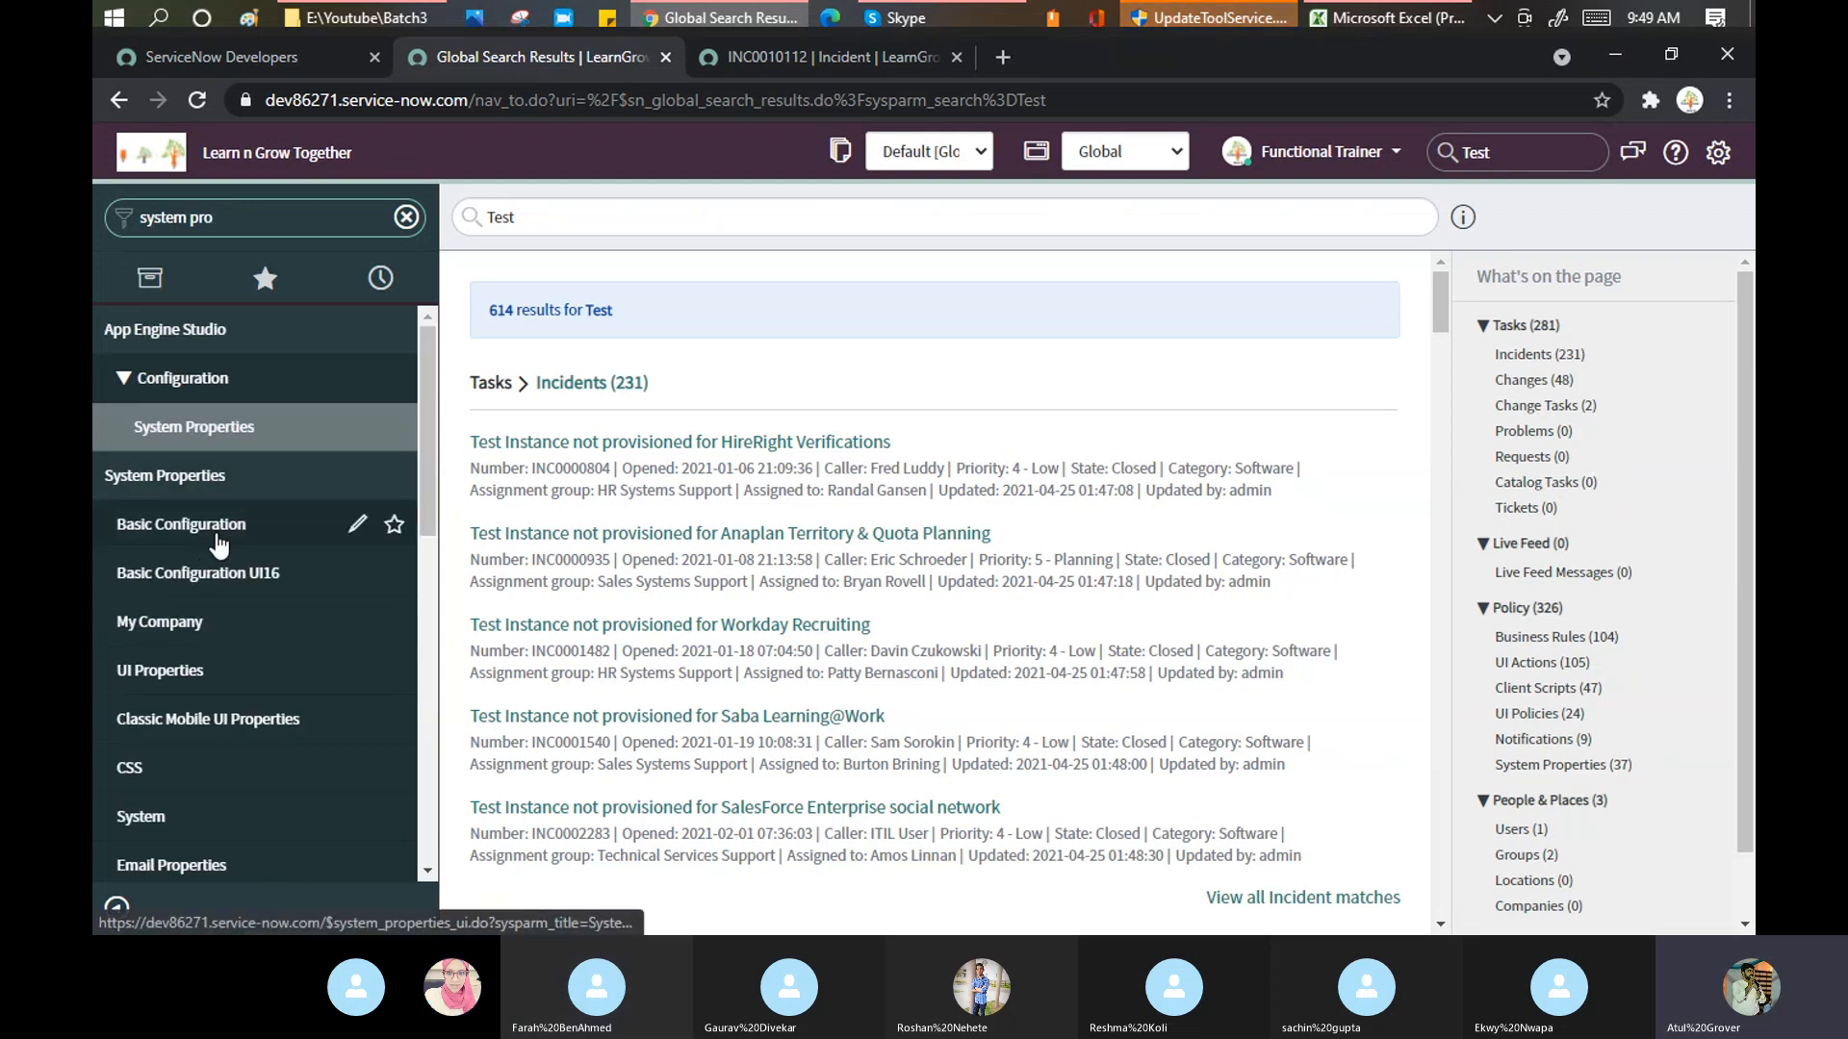
scroll(217, 545, "down", 6)
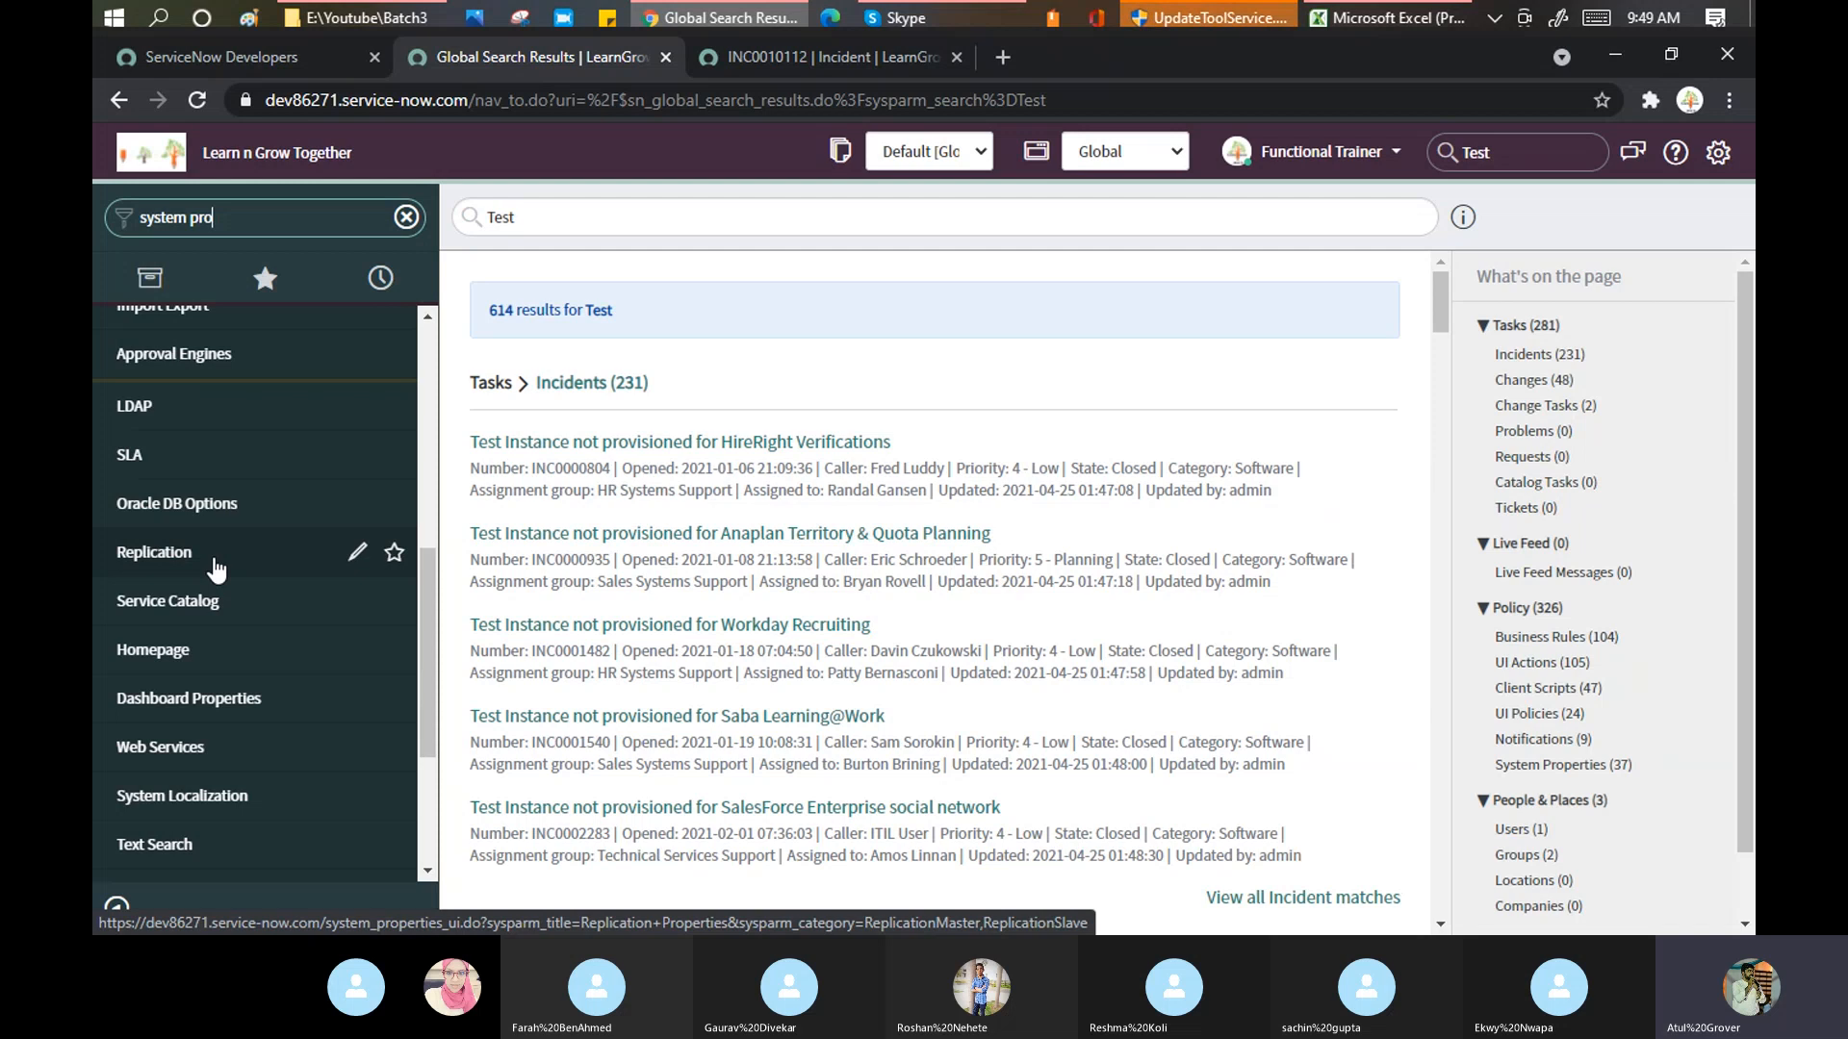
scroll(212, 572, "down", 3)
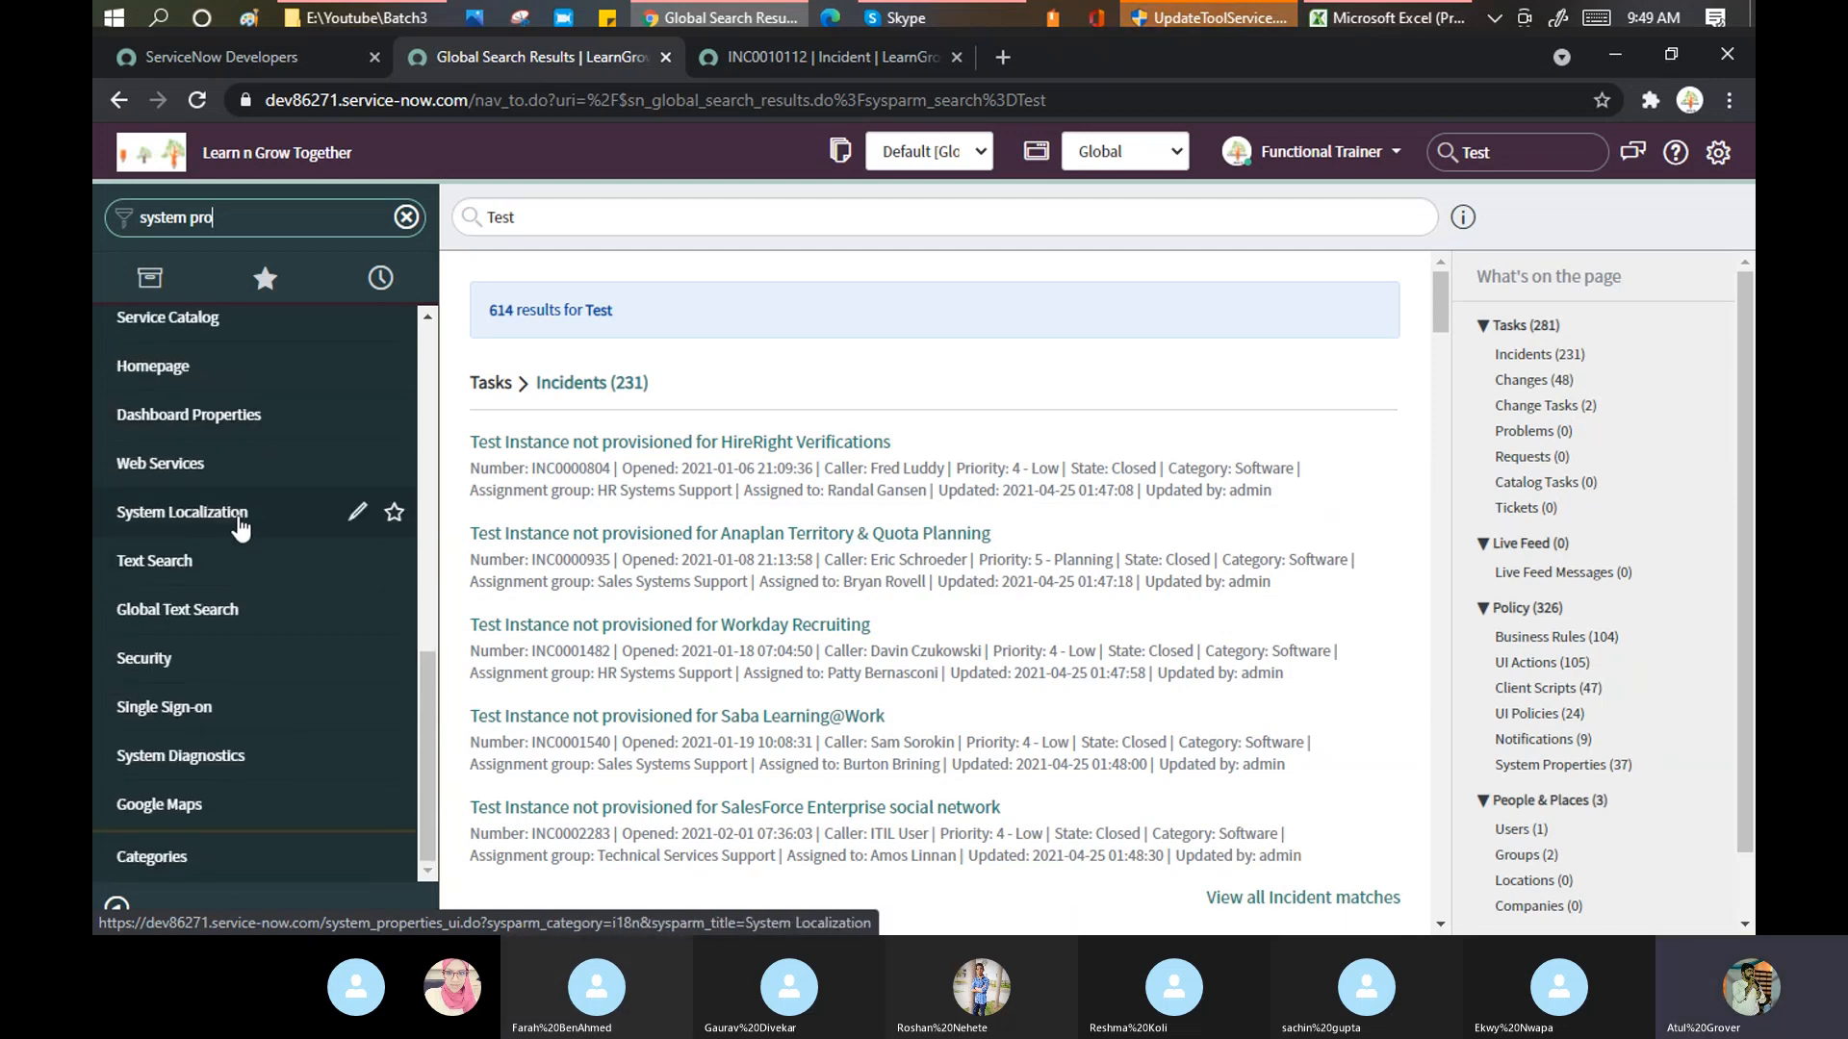
scroll(226, 534, "up", 4)
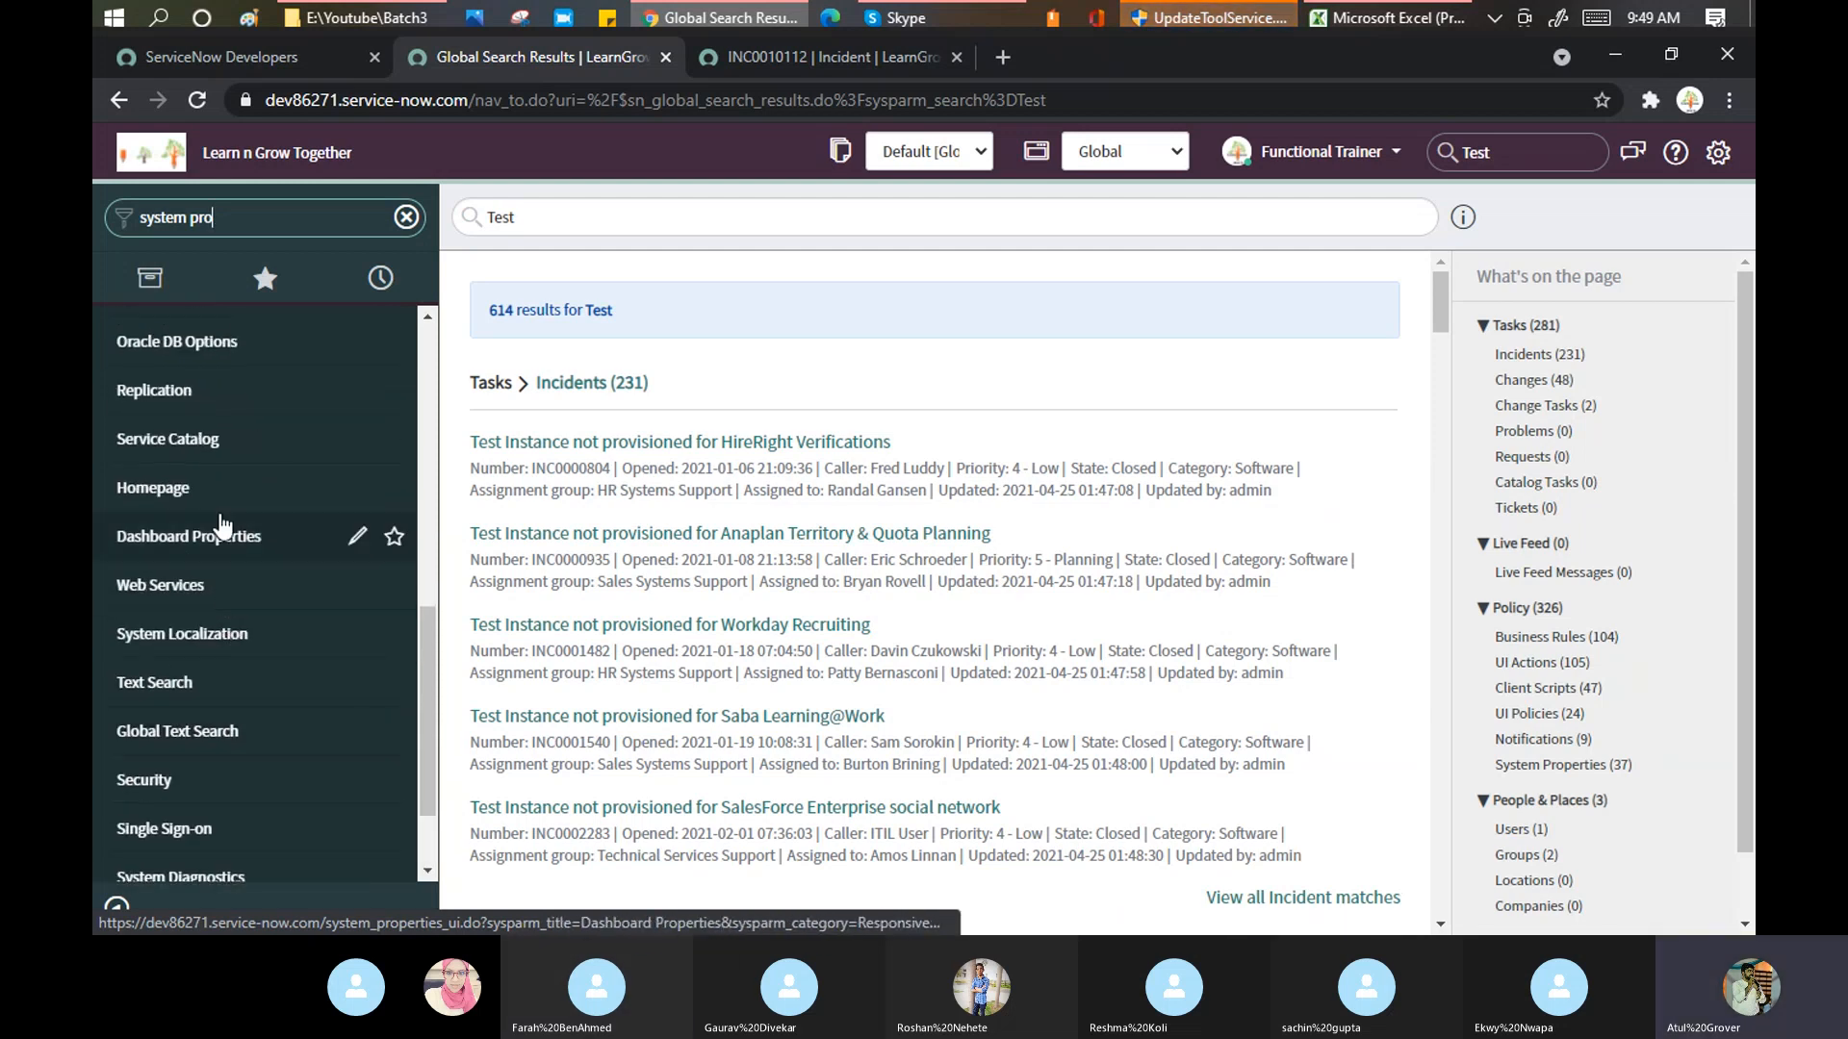
scroll(221, 528, "up", 1)
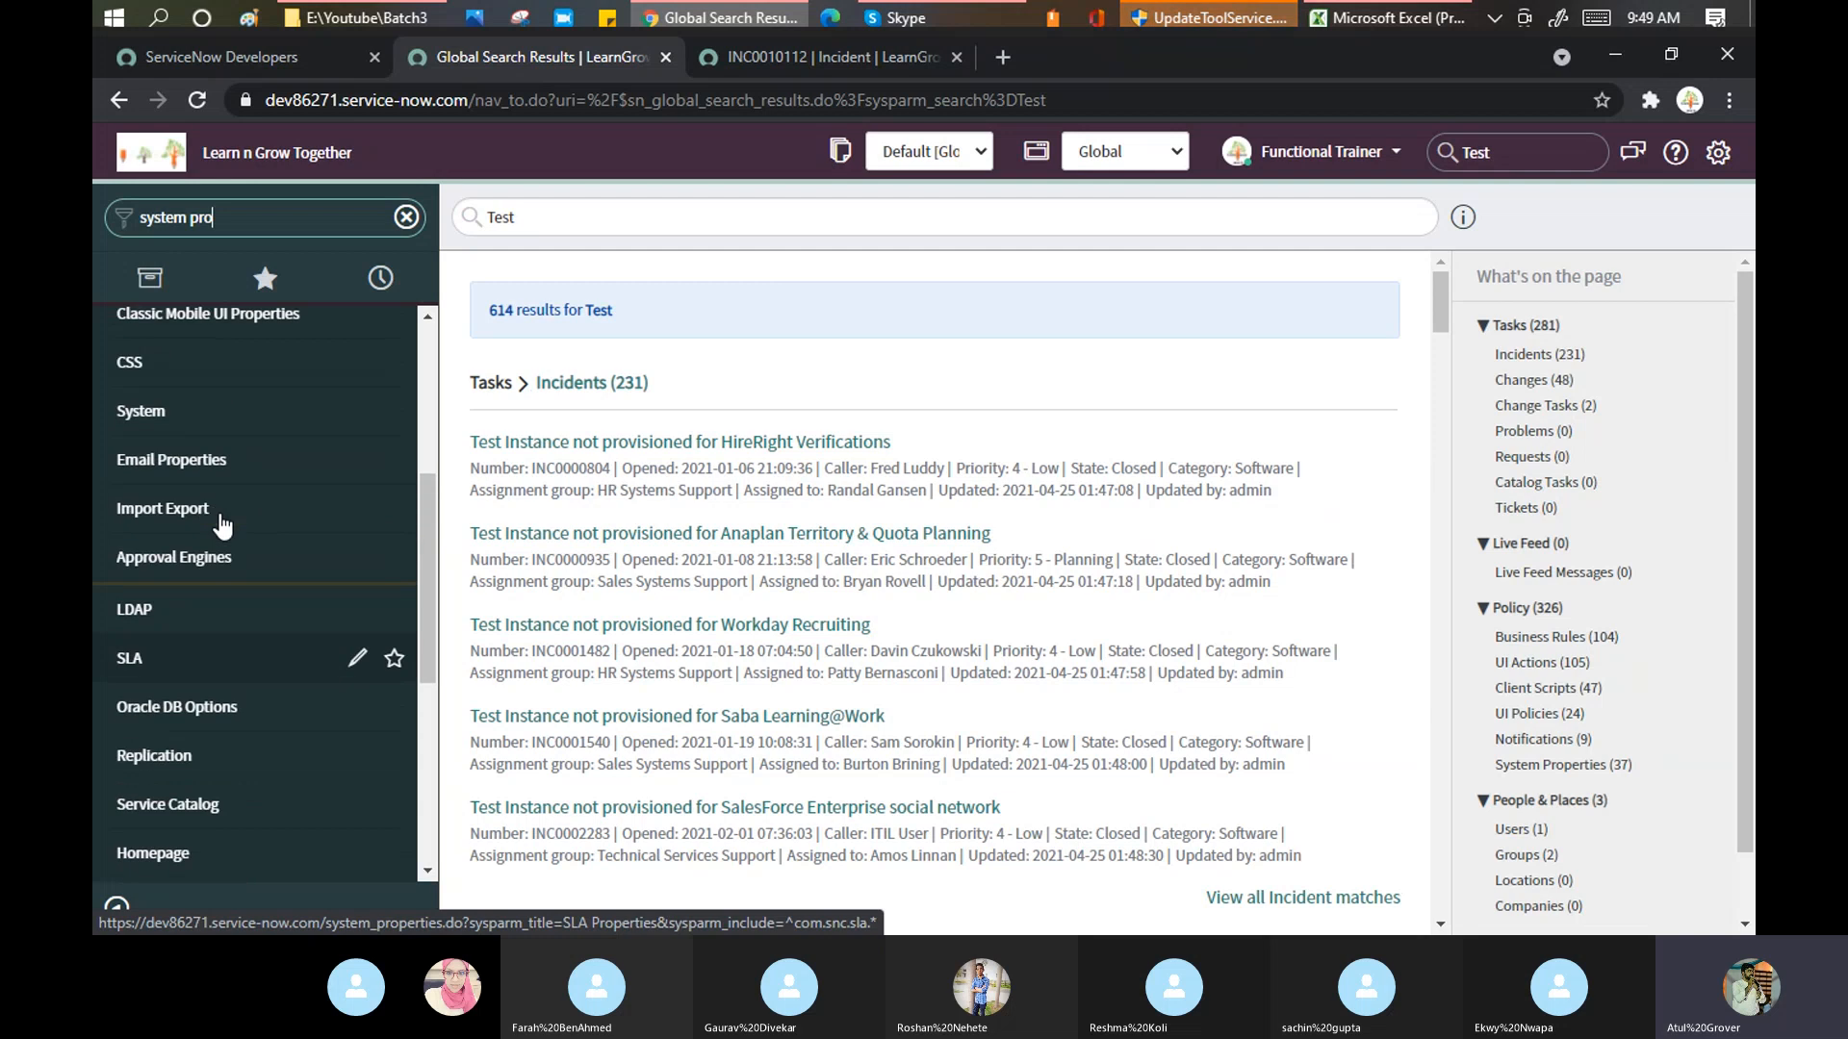
- Open the SLA properties with the navigator collapsed and review settings from business fields to the SLA engine version
left_click(128, 662)
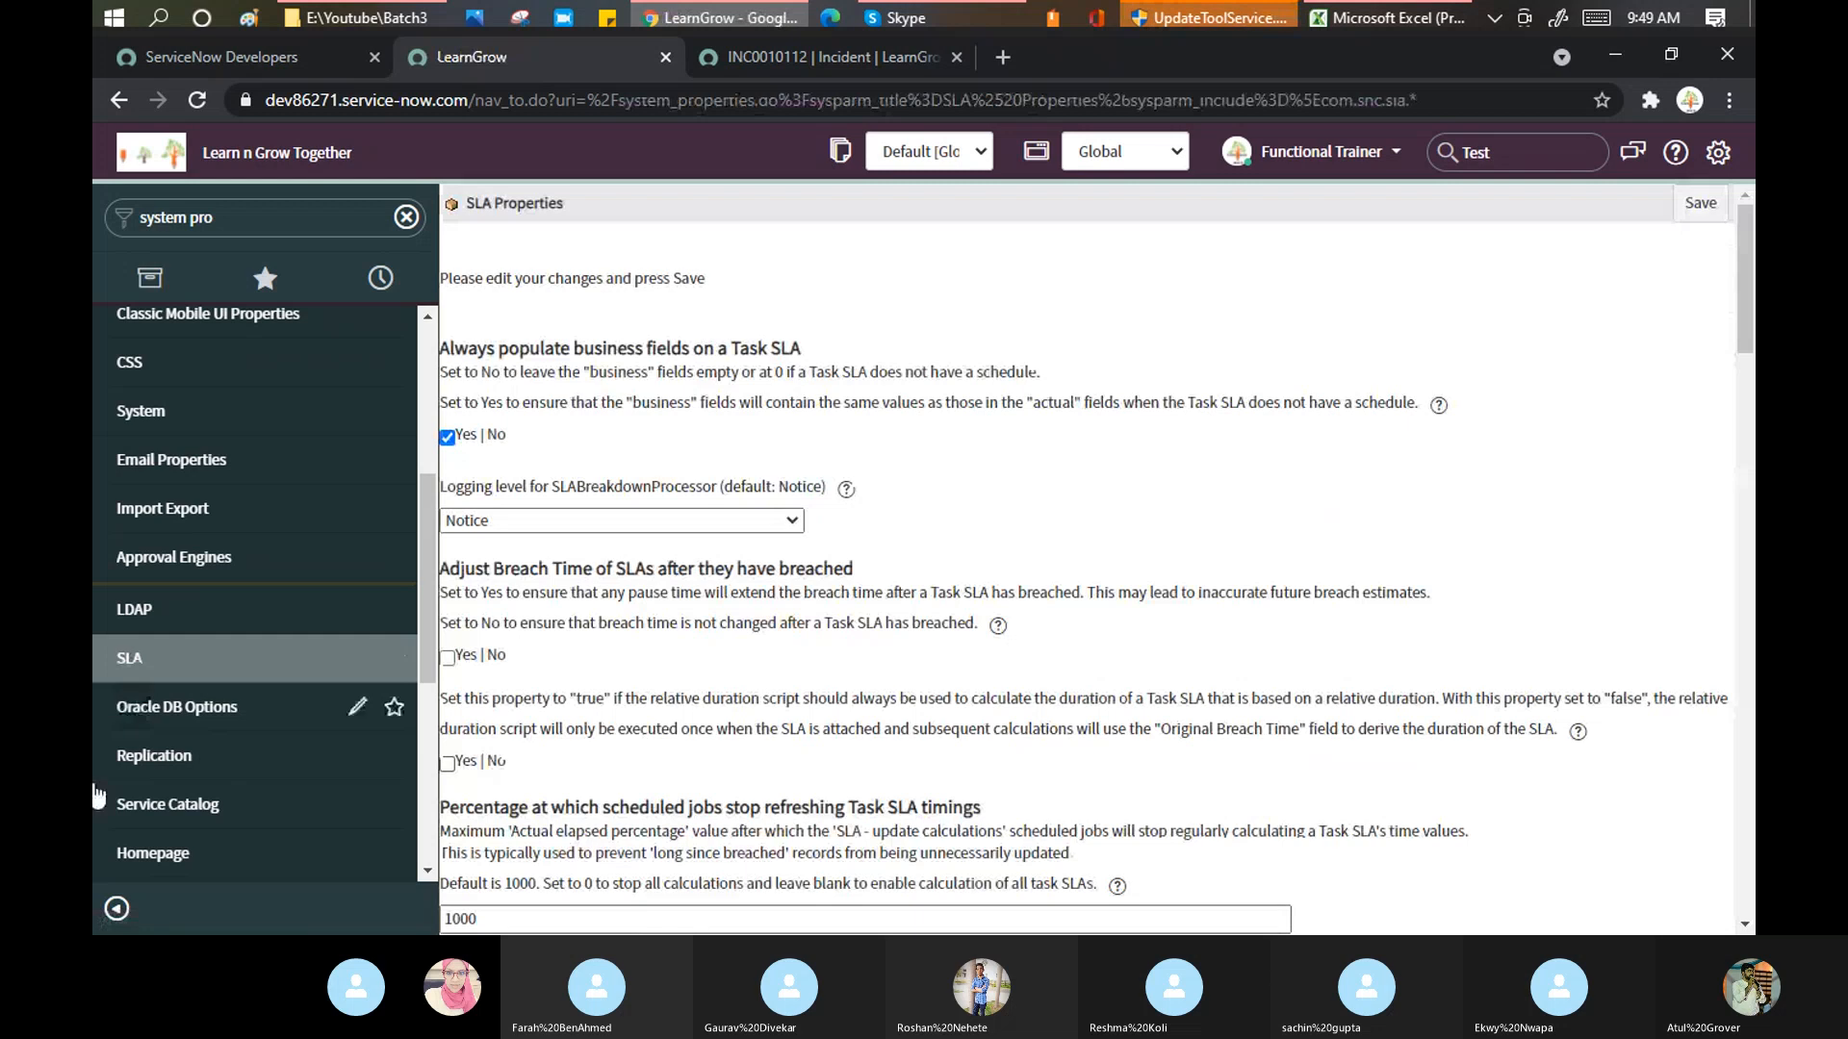
left_click(117, 908)
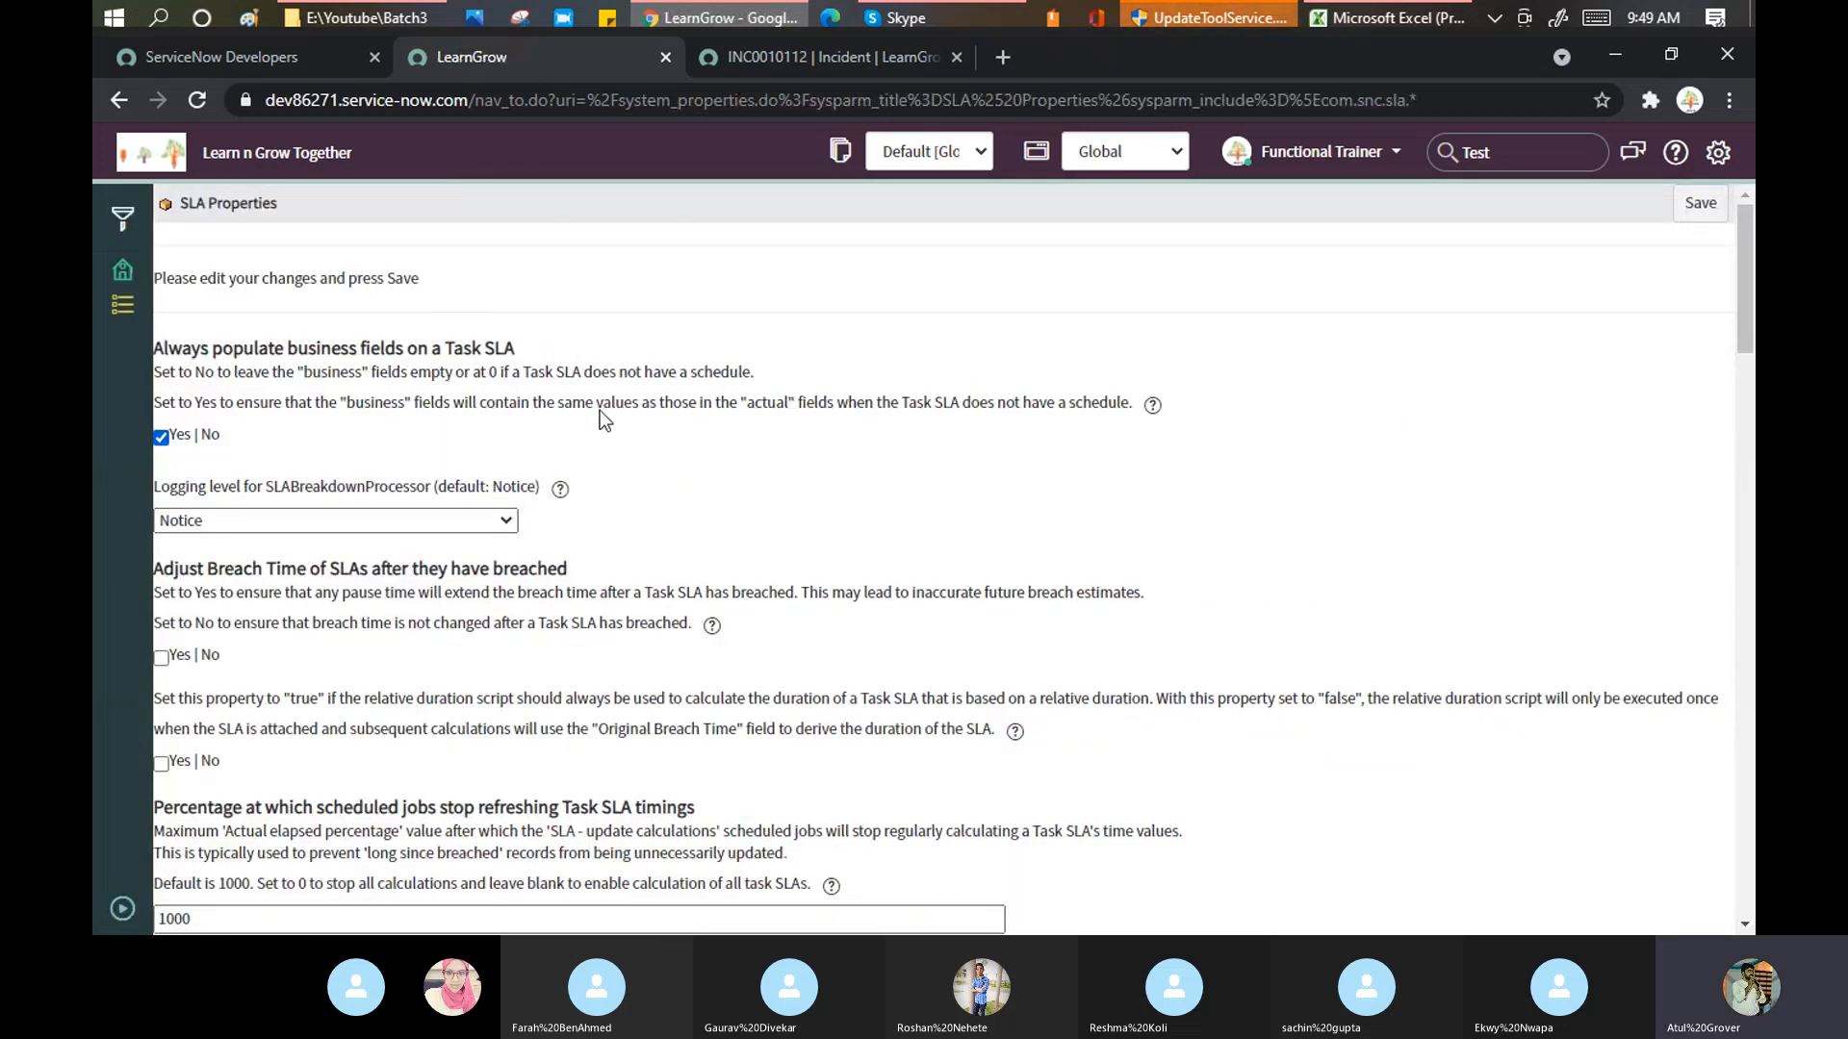
scroll(591, 472, "down", 7)
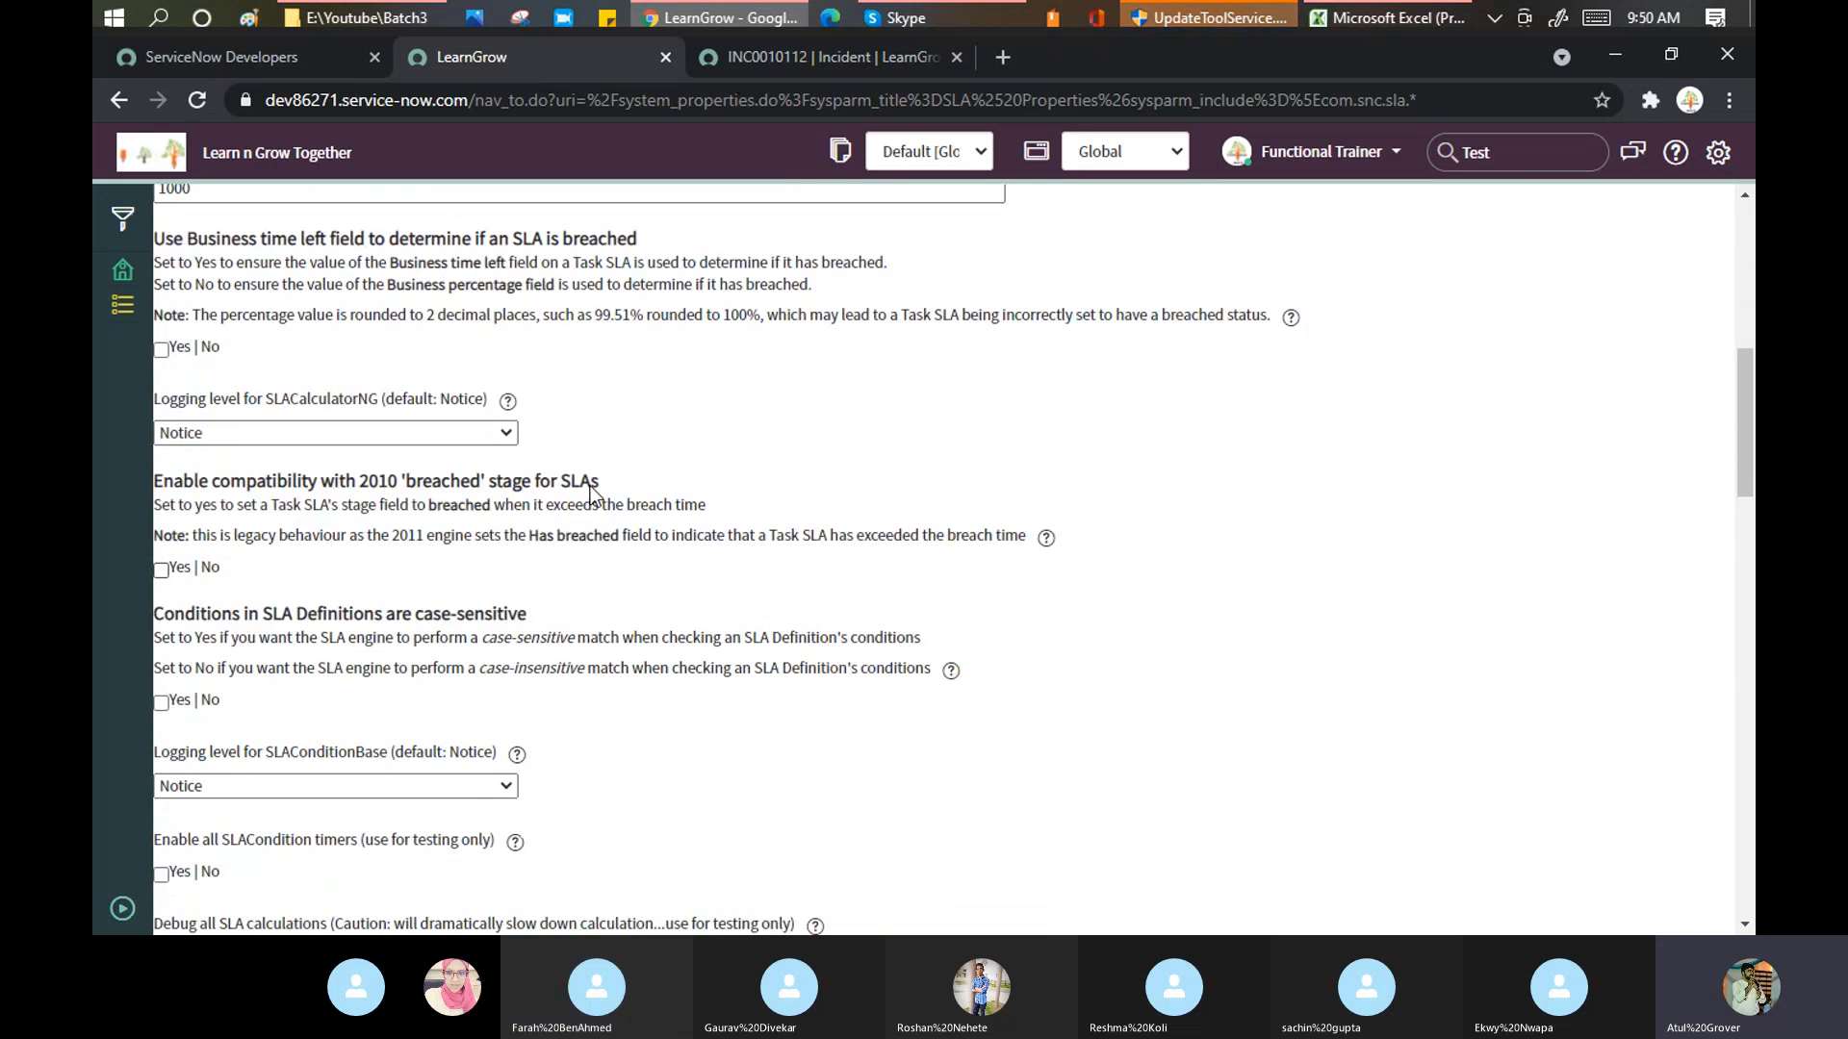
scroll(592, 494, "down", 7)
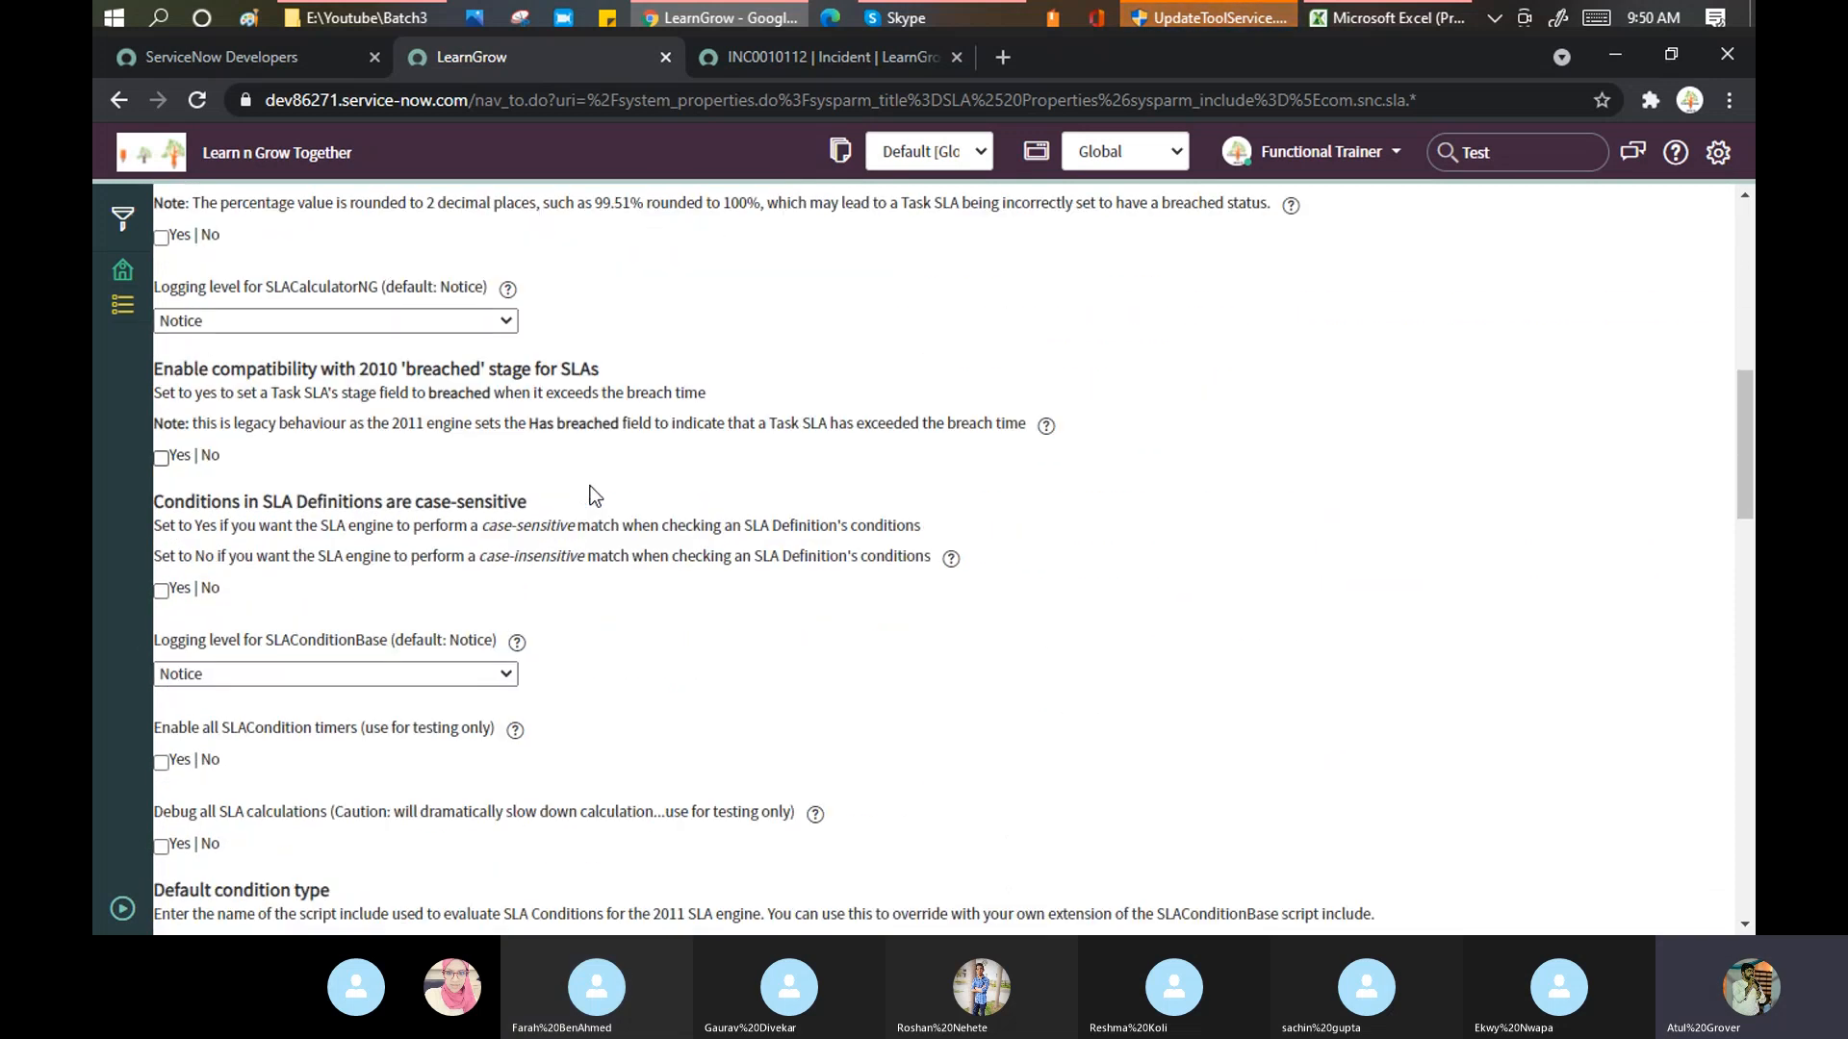
scroll(592, 494, "down", 3)
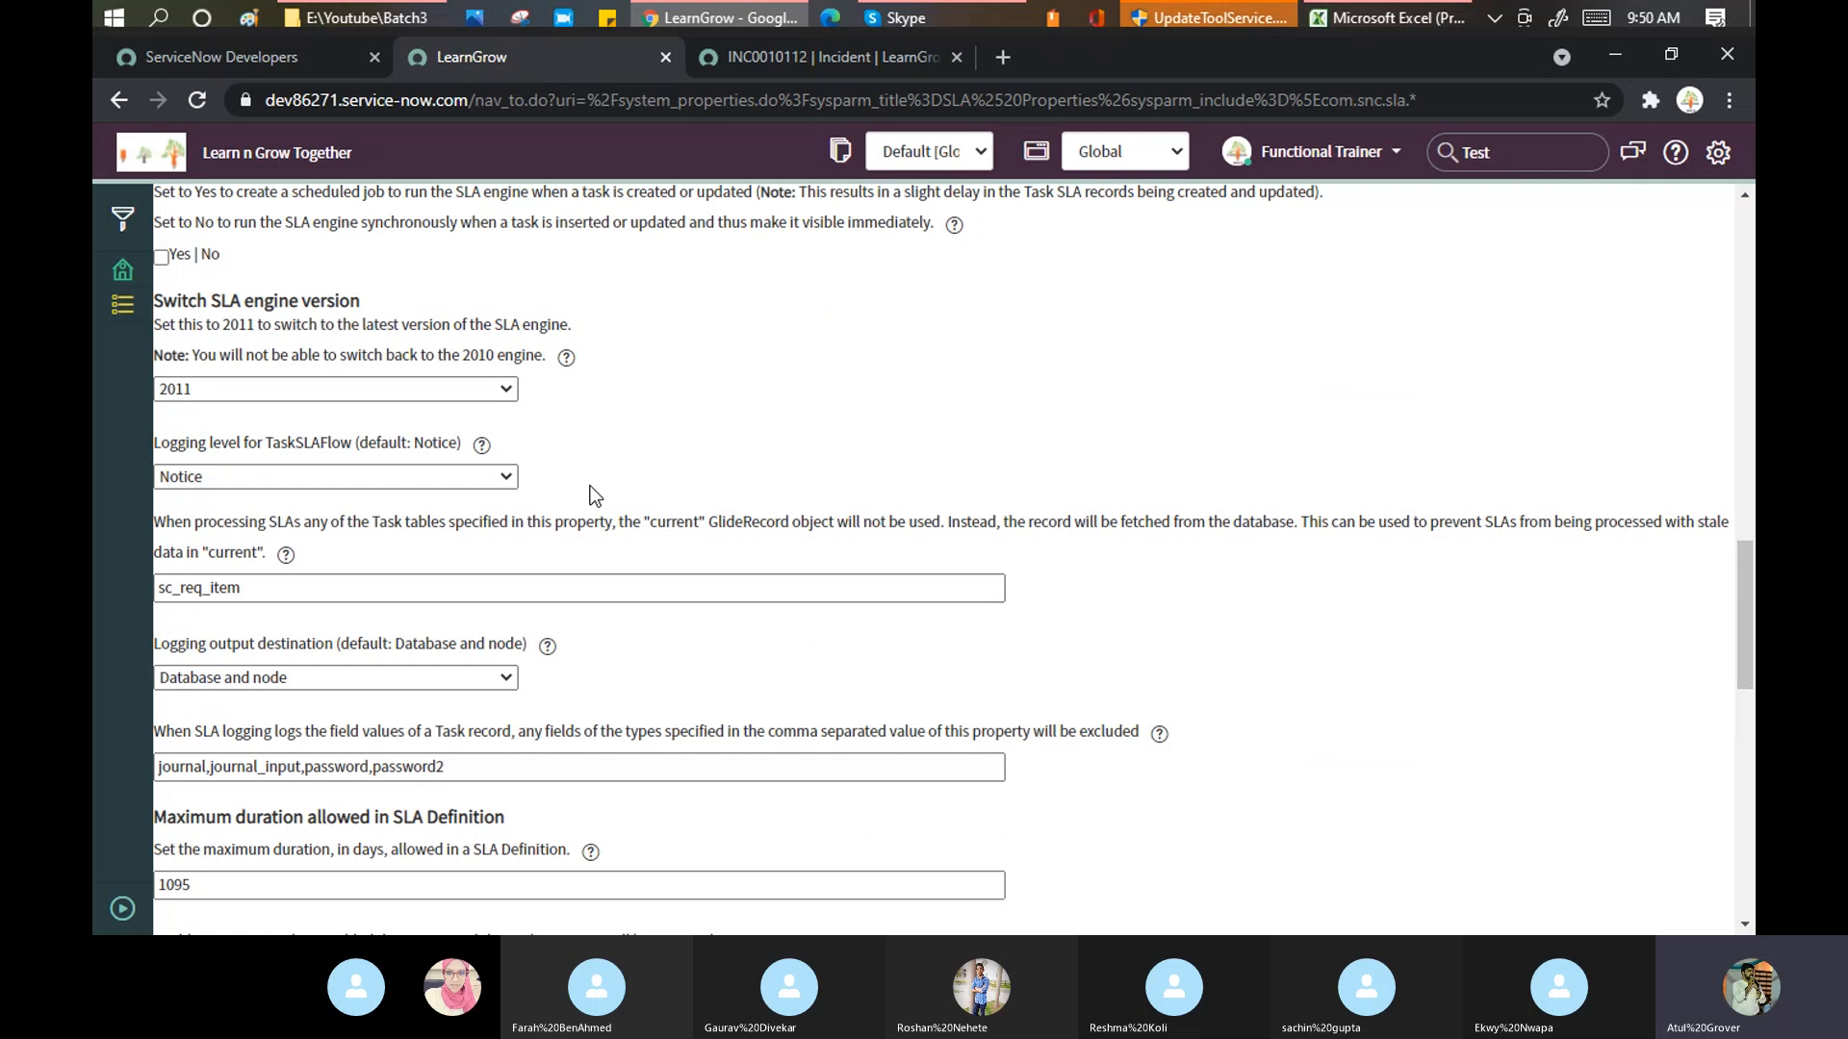
- Filter the navigator by "properties" and browse the application property modules down to Incident, Problem and Change
left_click(123, 908)
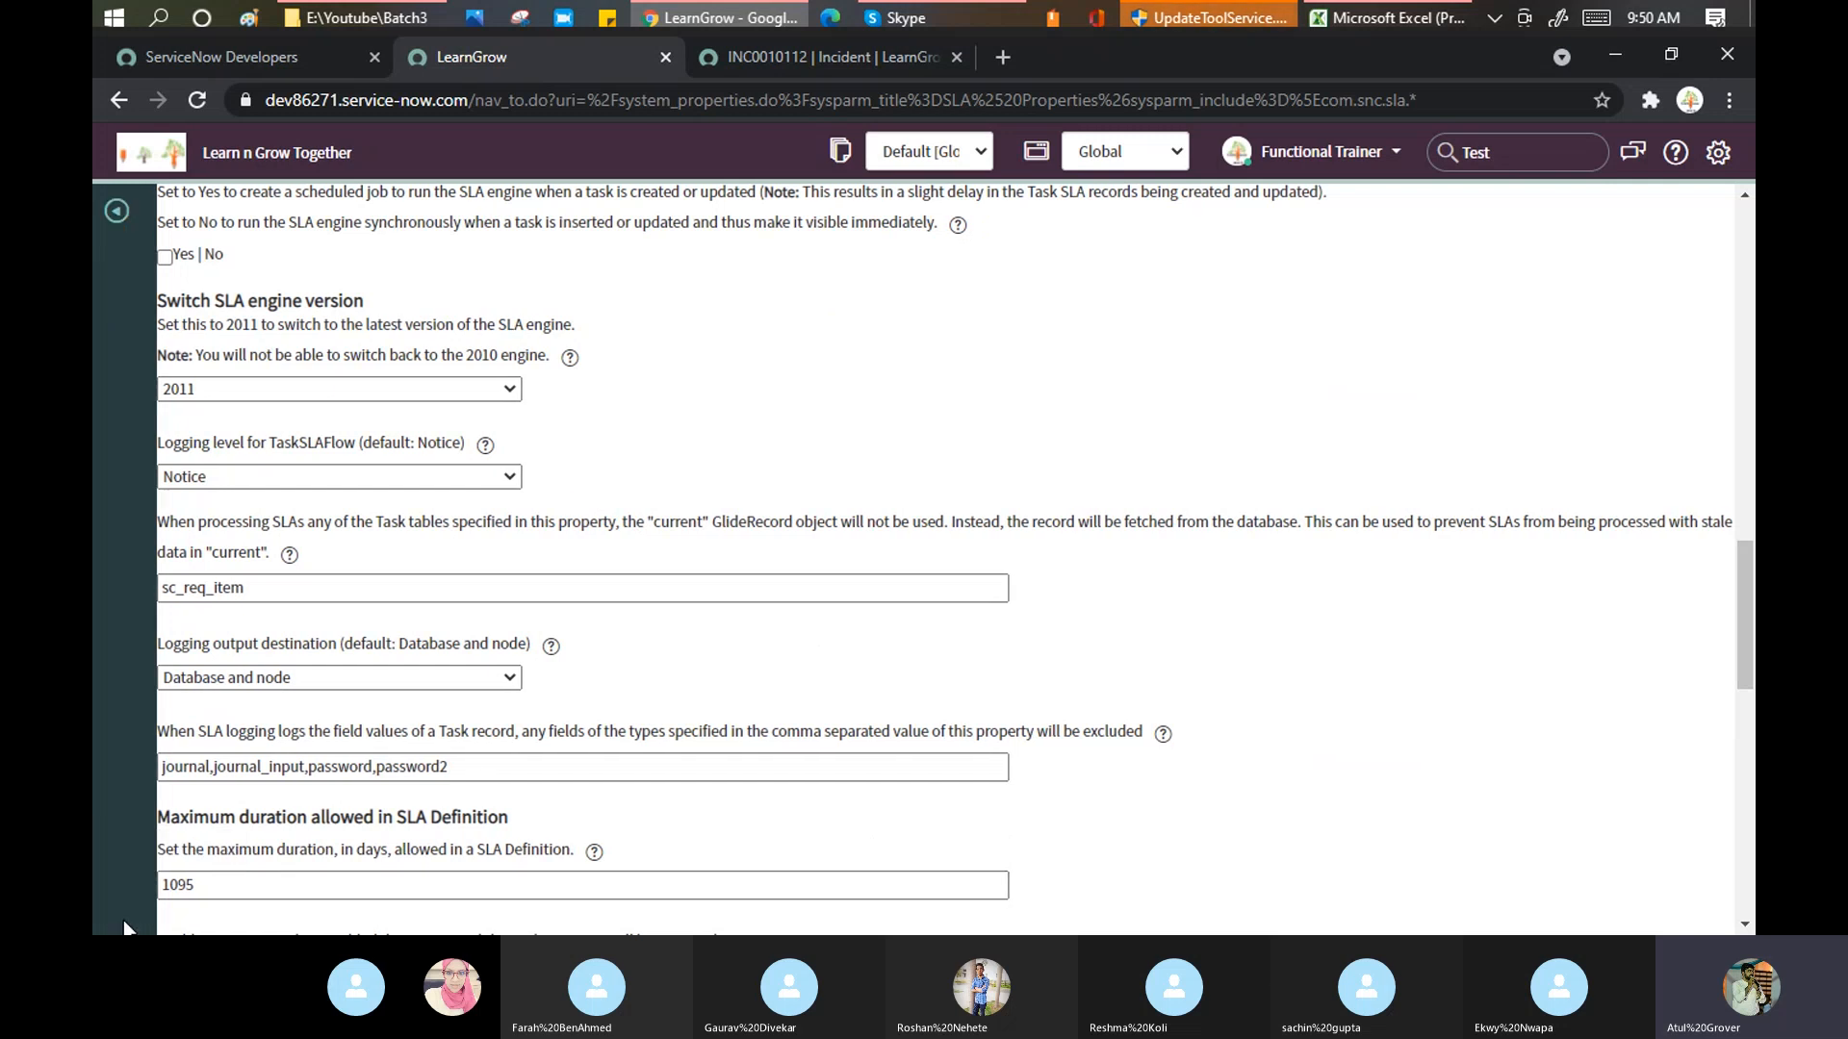
left_click(117, 211)
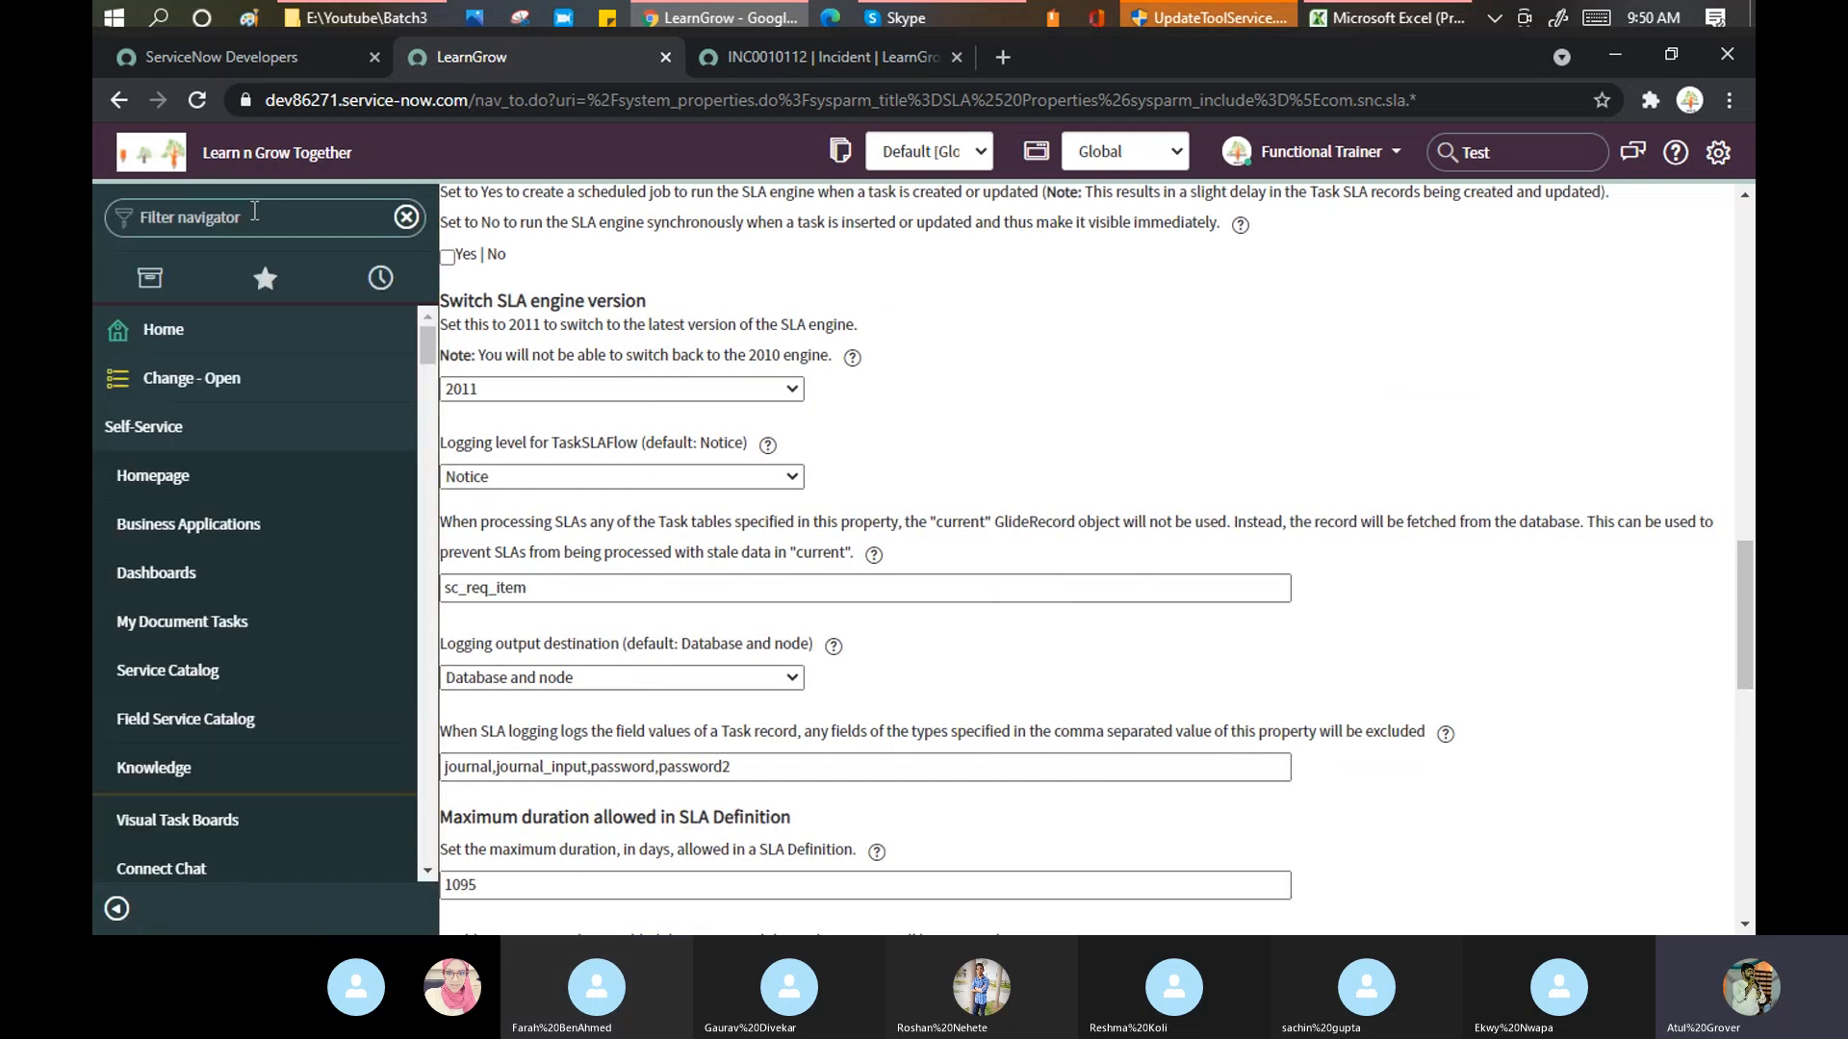
type("proper")
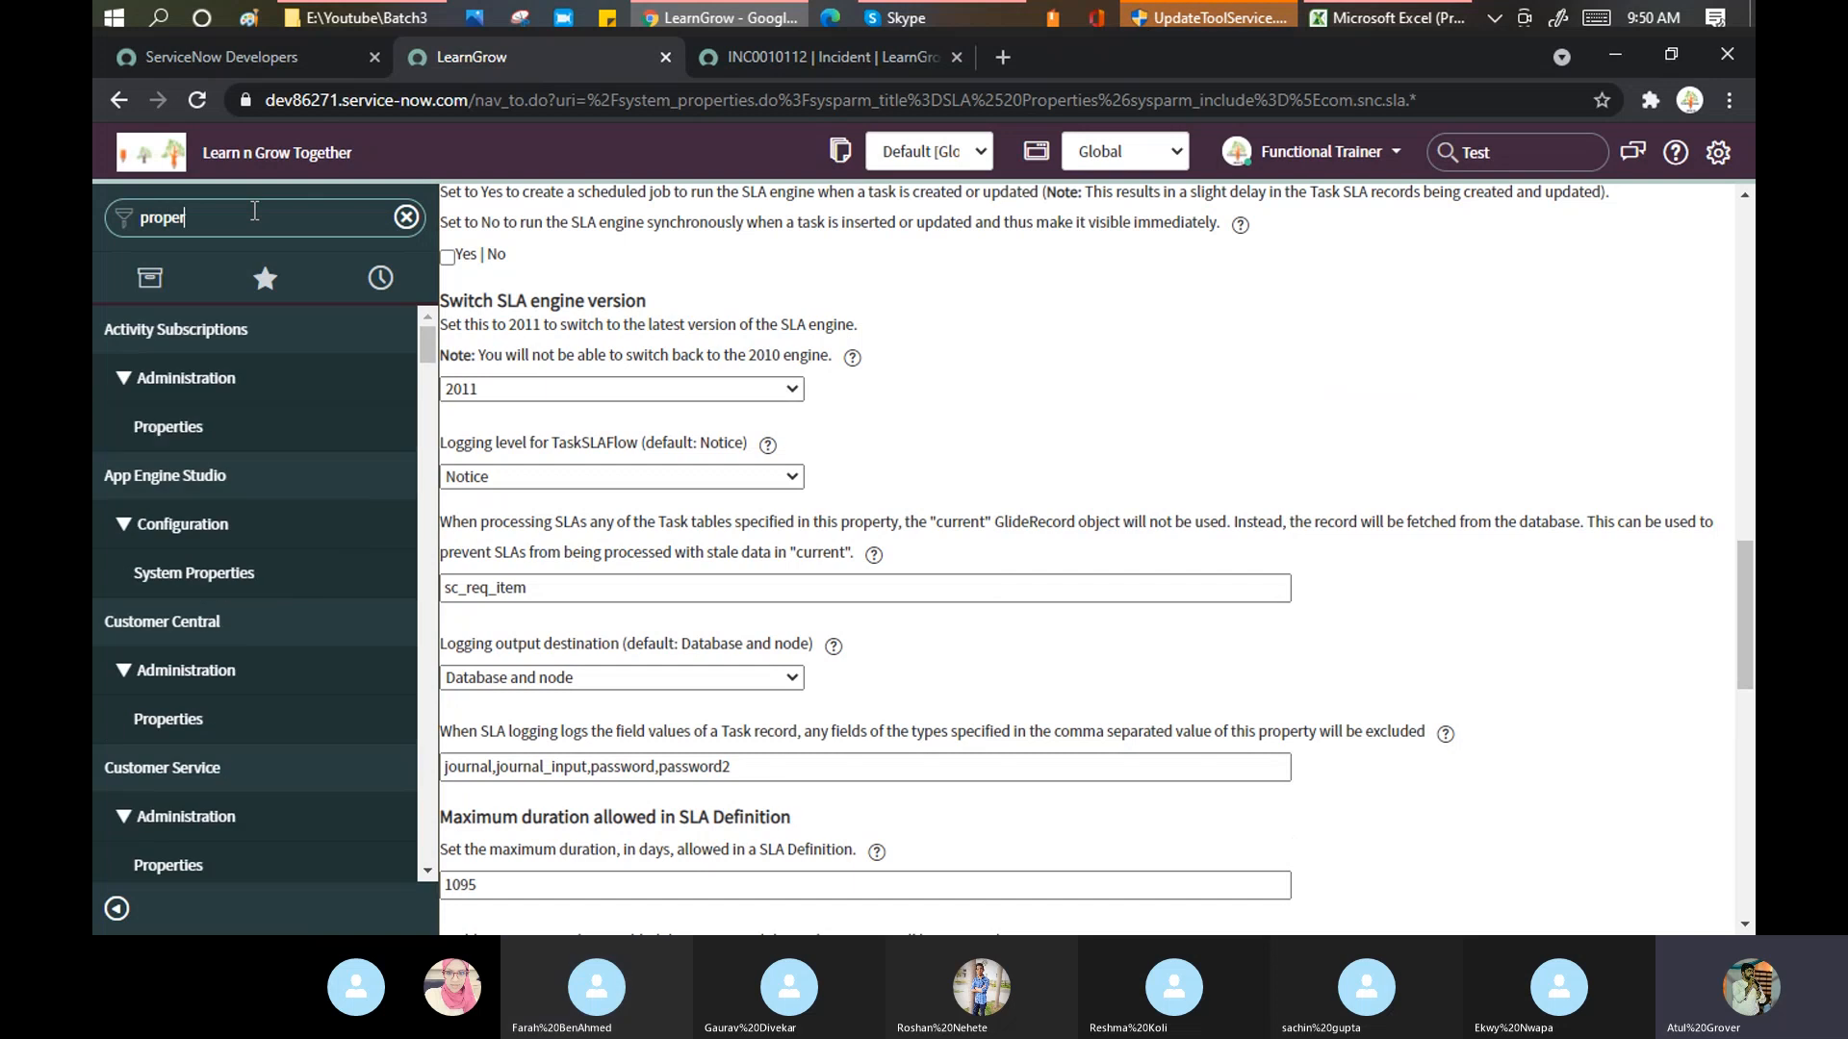
type("ties")
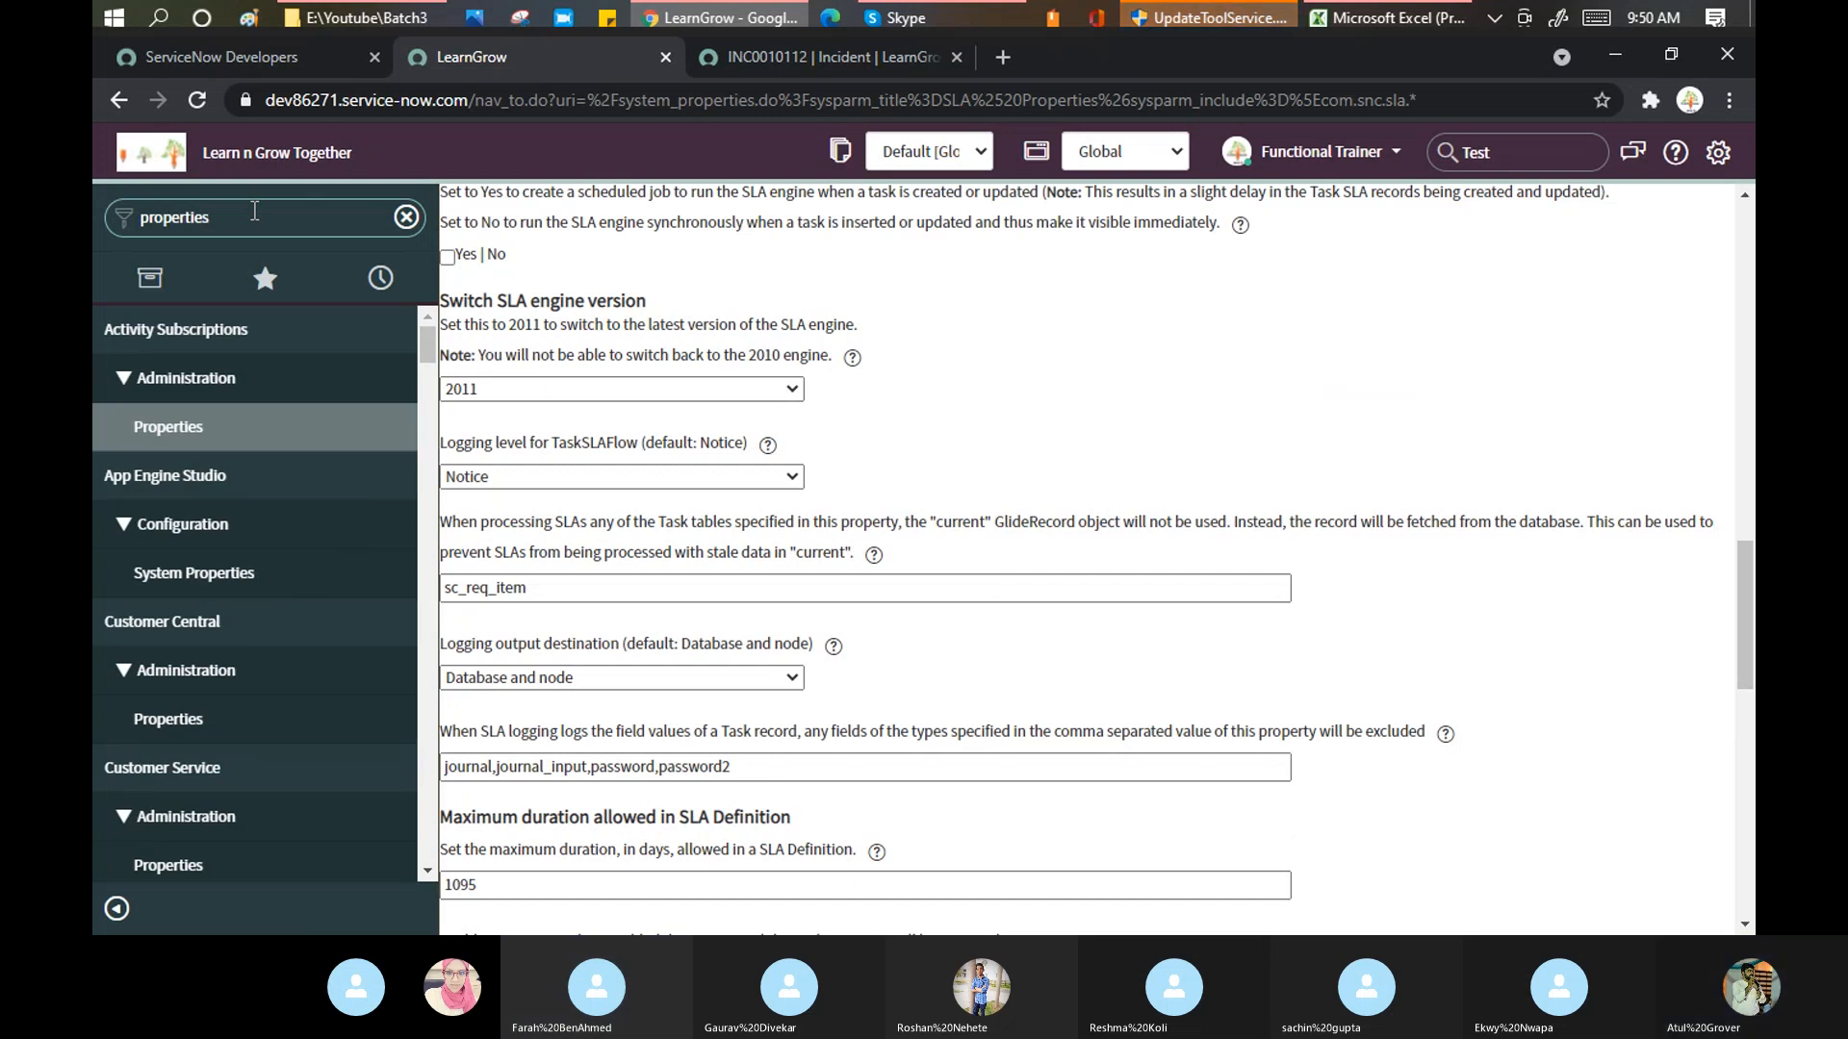
scroll(266, 472, "down", 1)
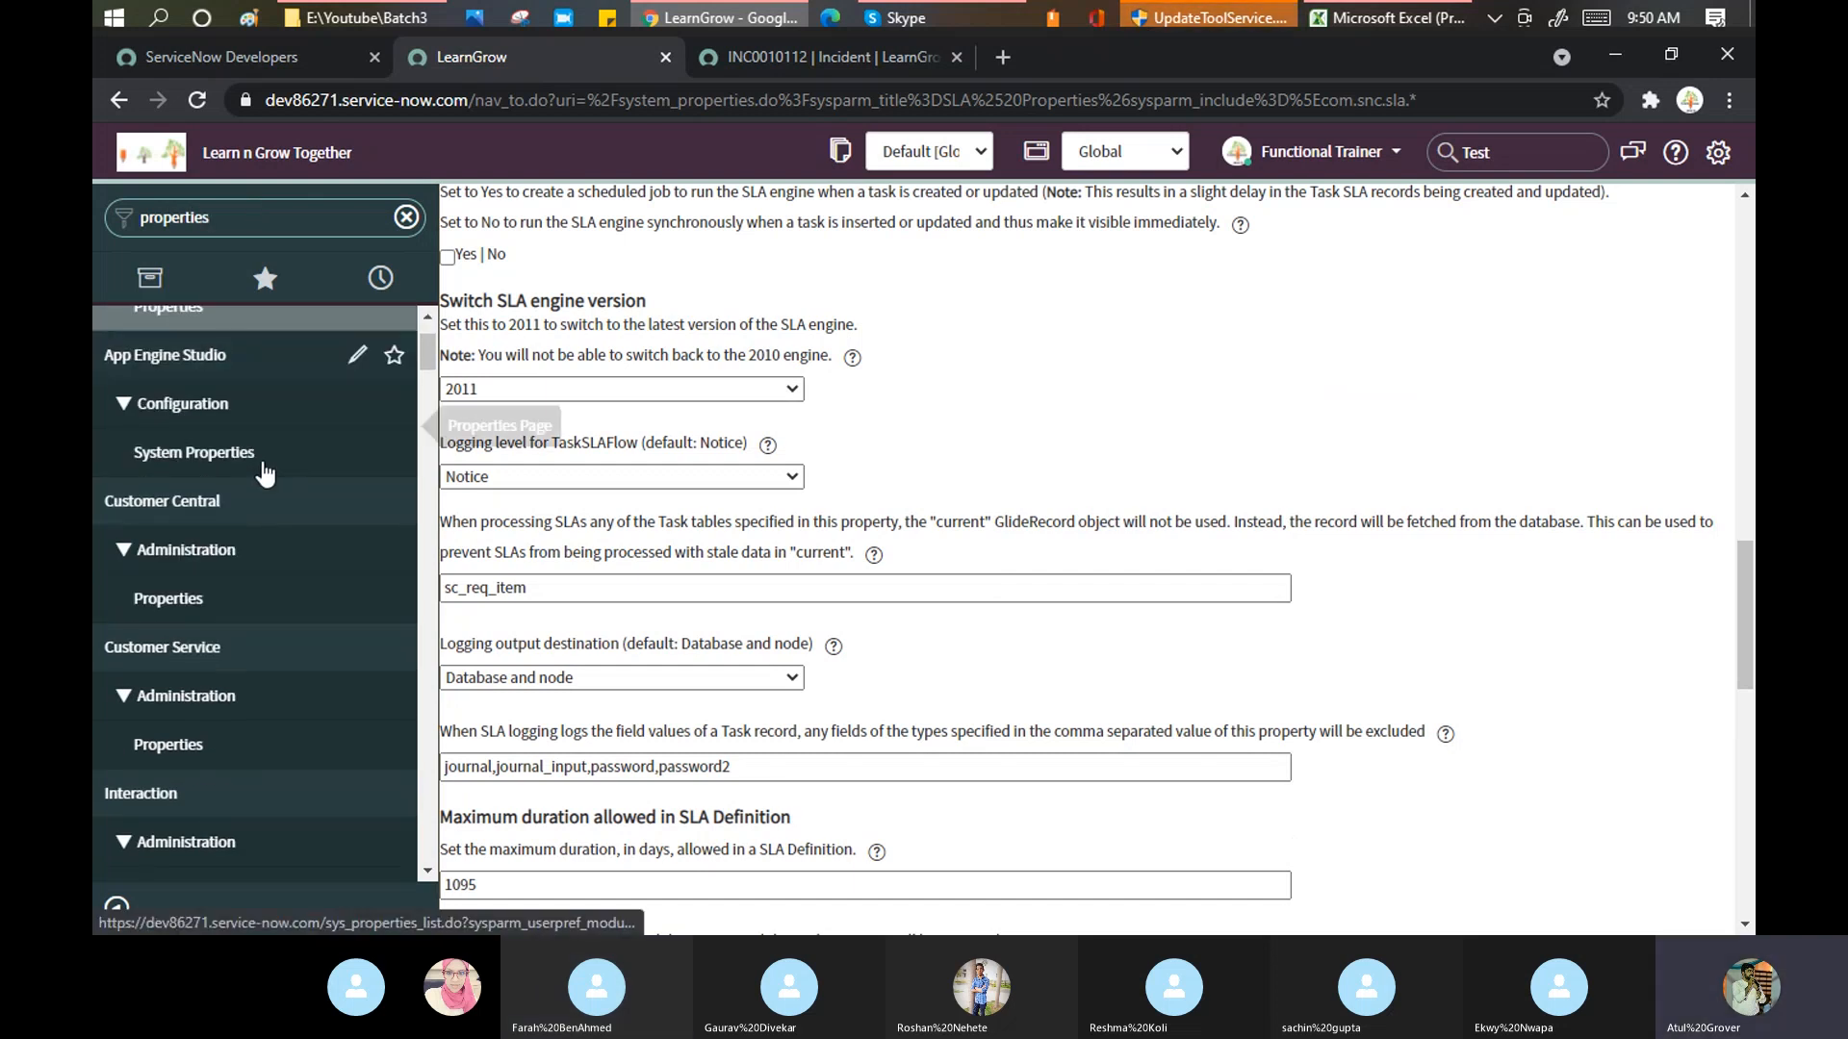
scroll(265, 472, "down", 4)
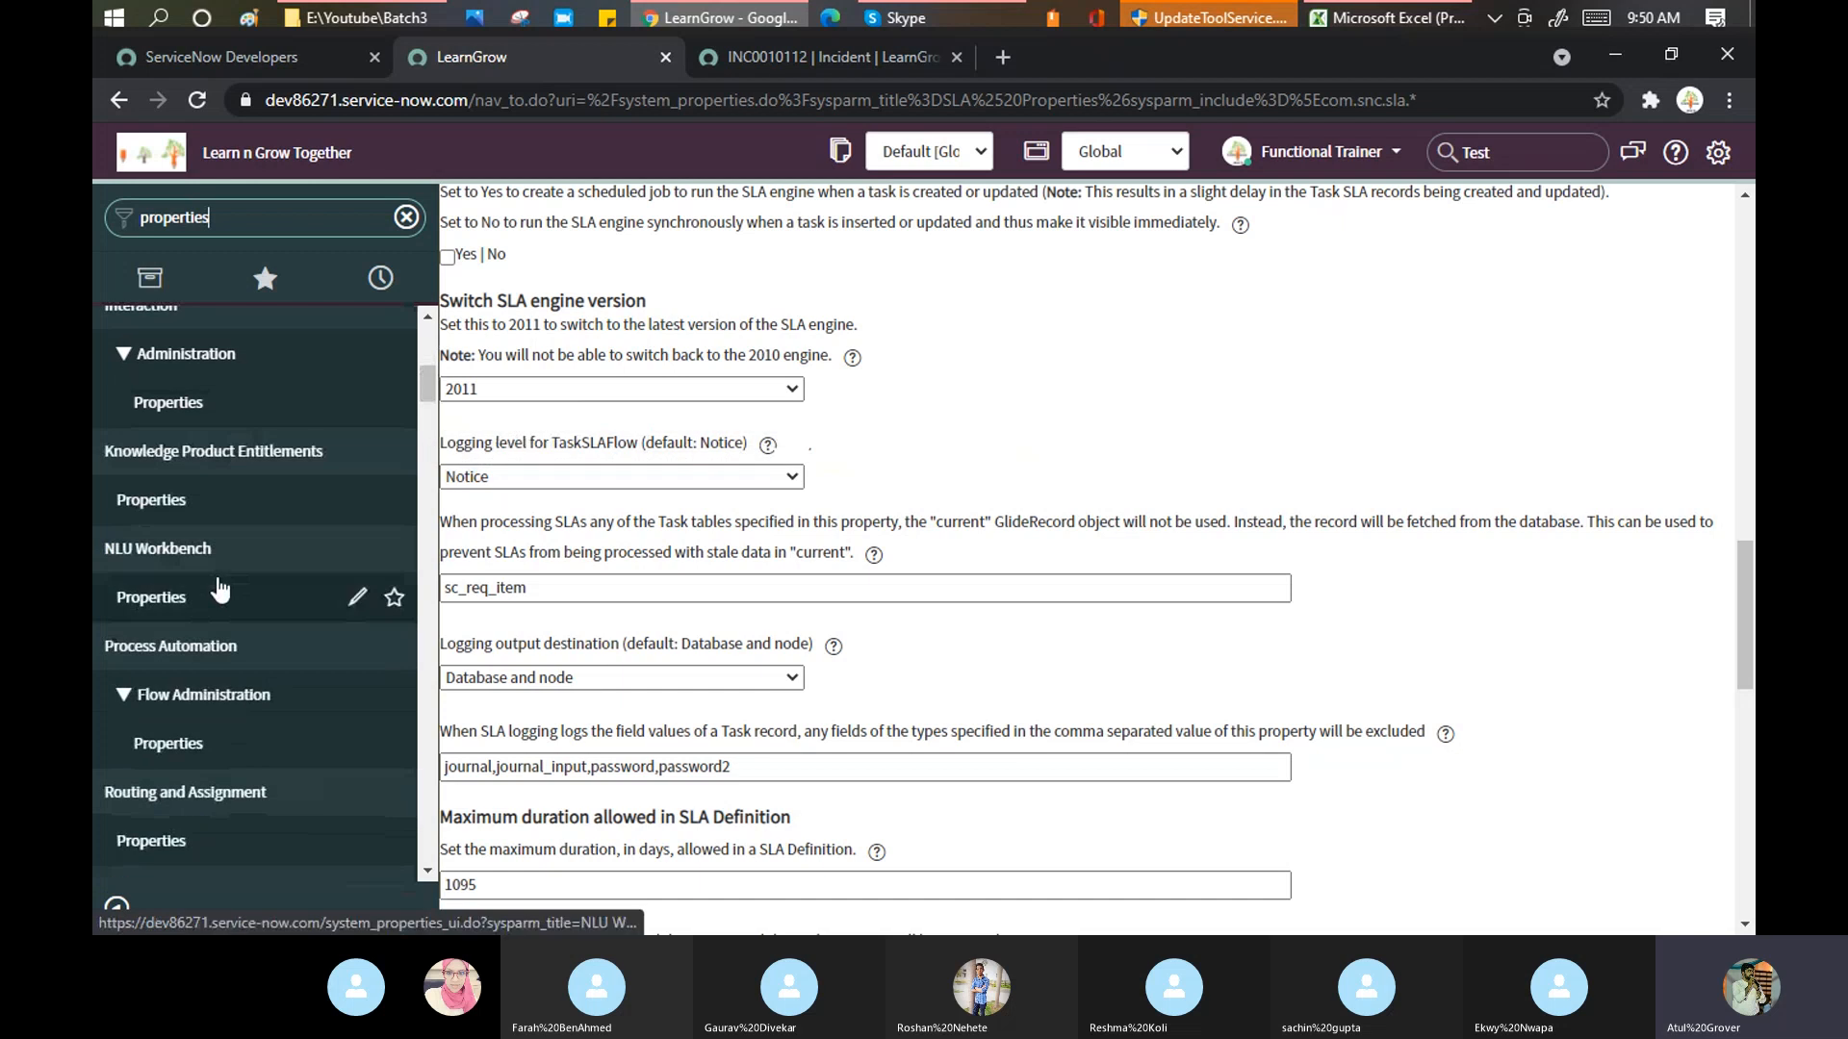
scroll(220, 590, "down", 6)
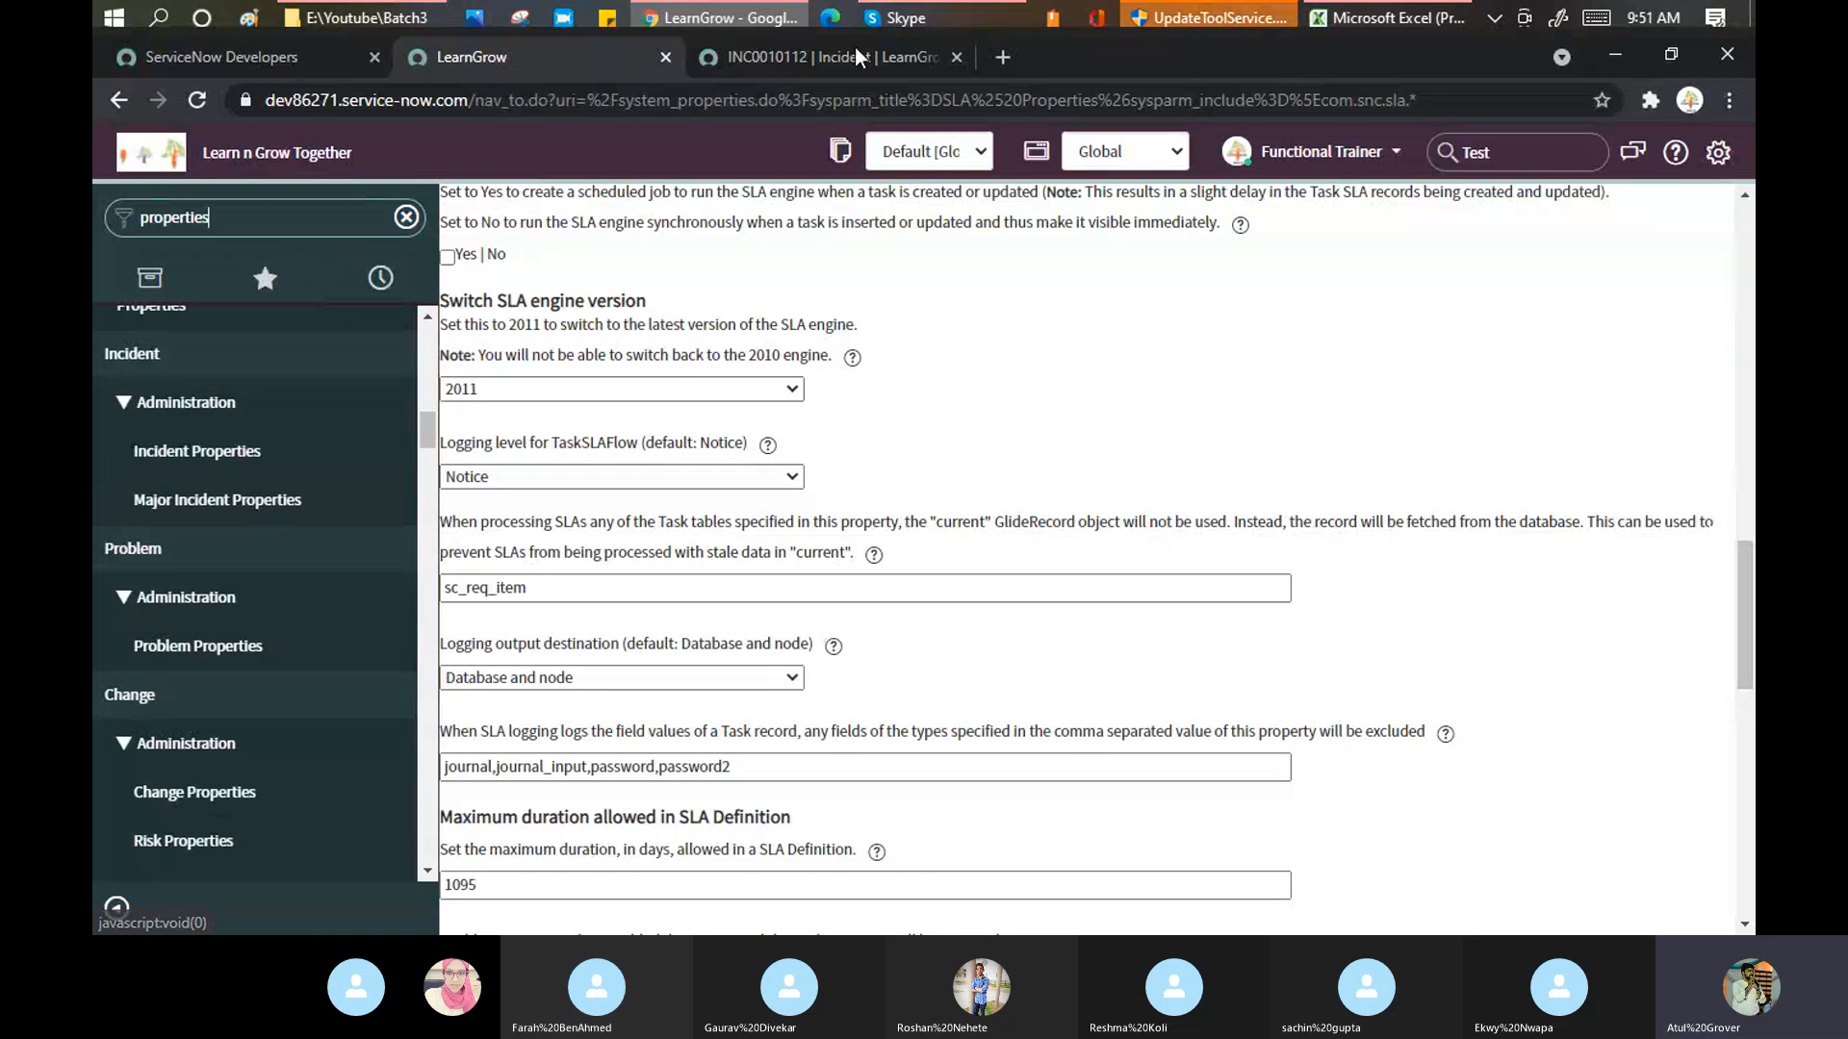
- Switch to the Excel training workbook and copy the green formatting of row 7 to System Properties on the Agenda sheet
left_click(1378, 11)
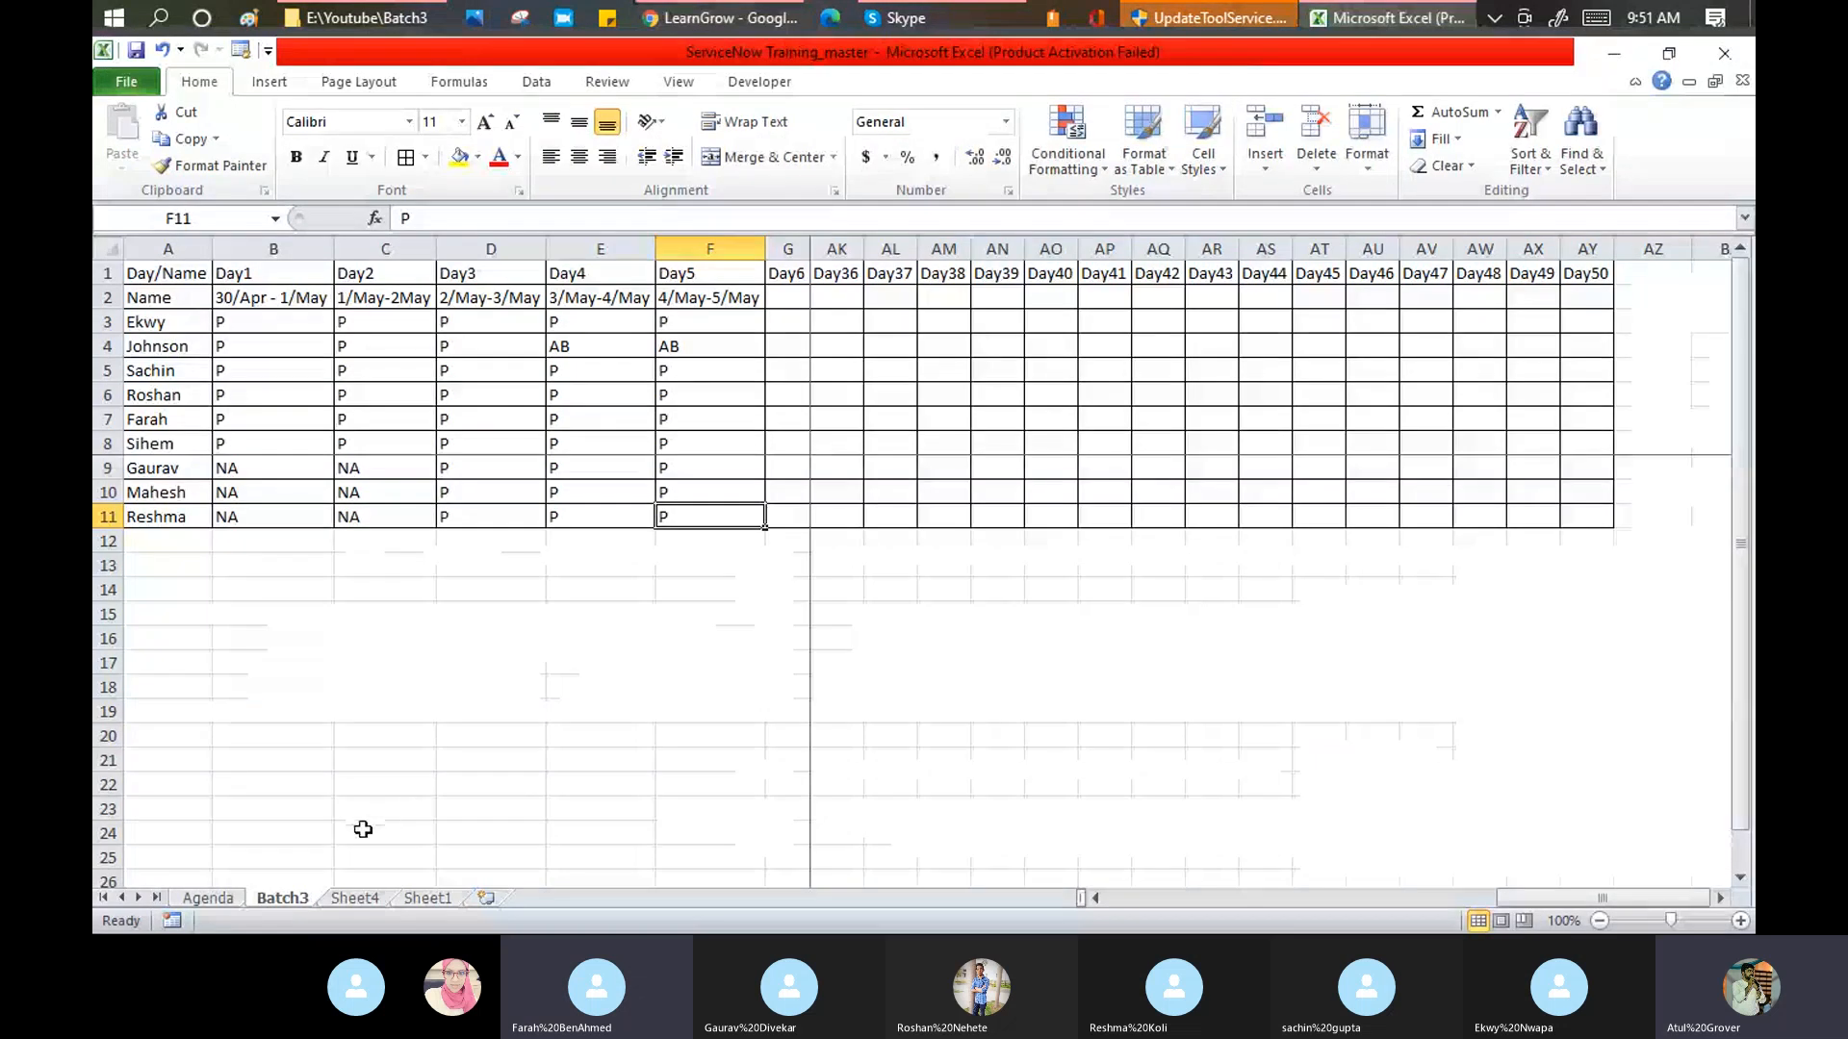
left_click(233, 895)
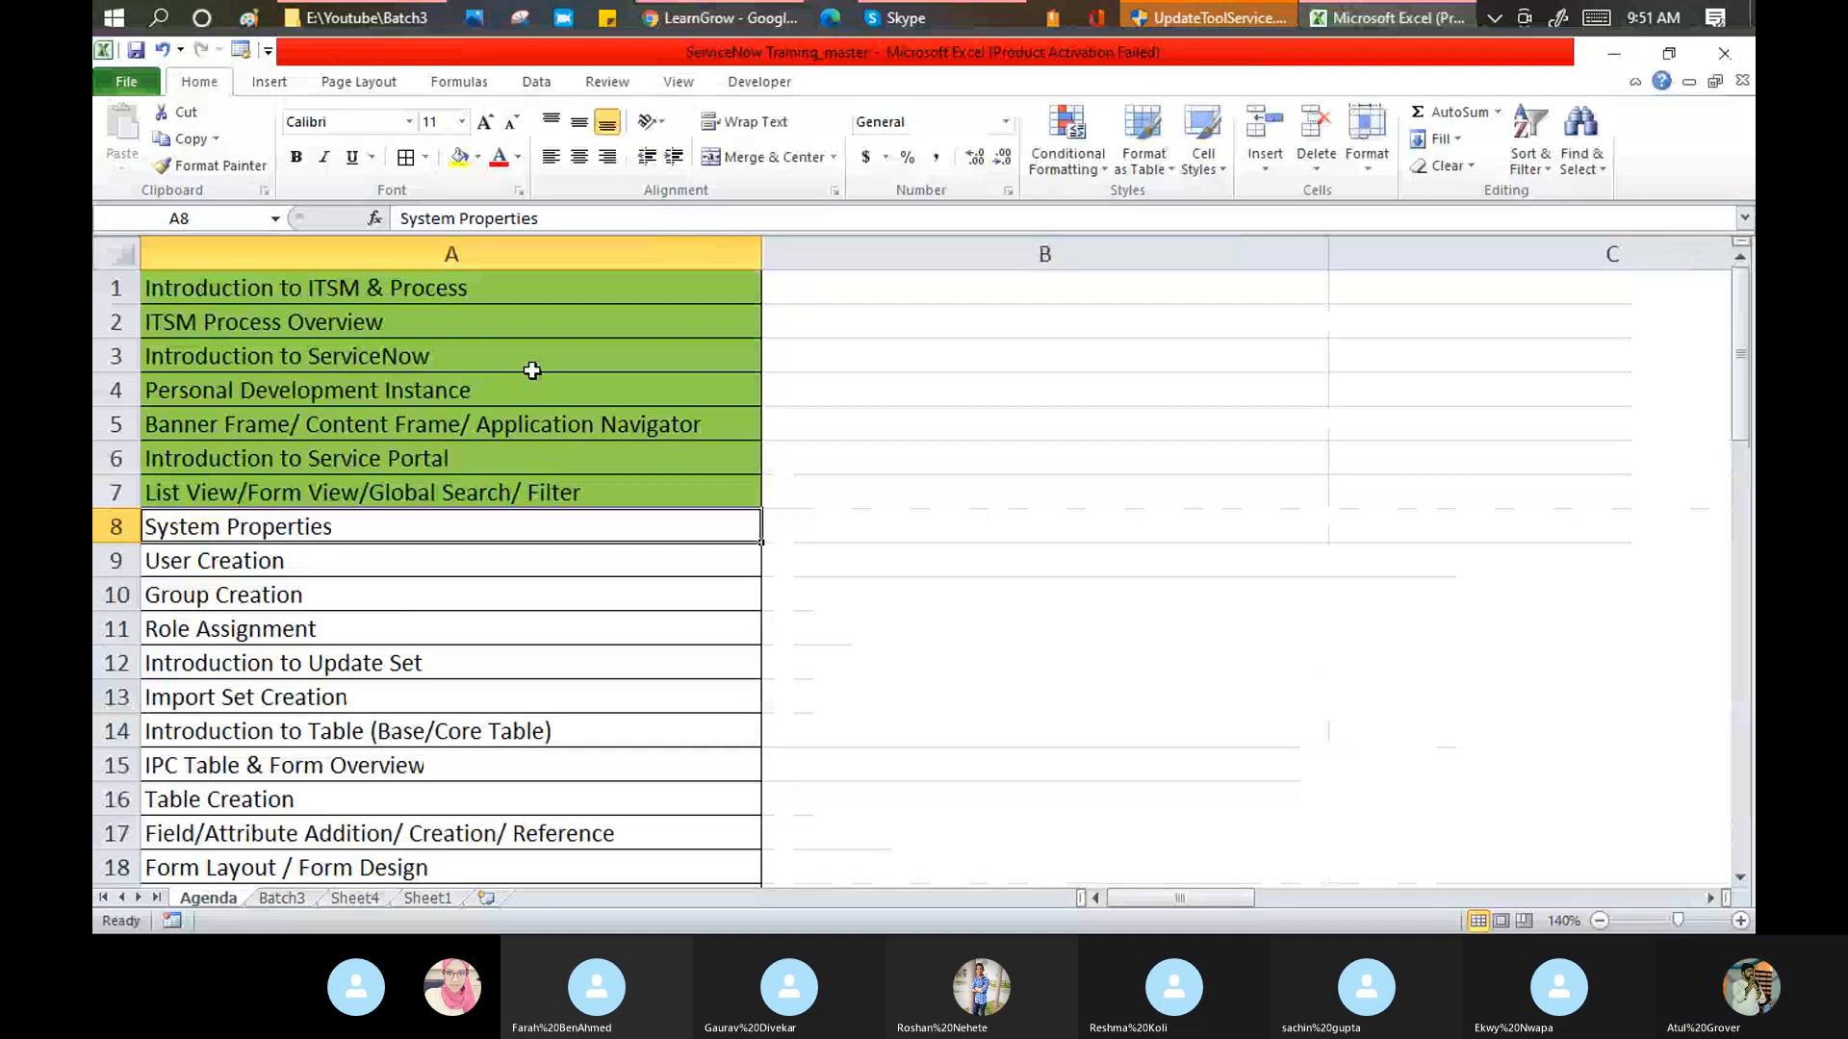
left_click(446, 492)
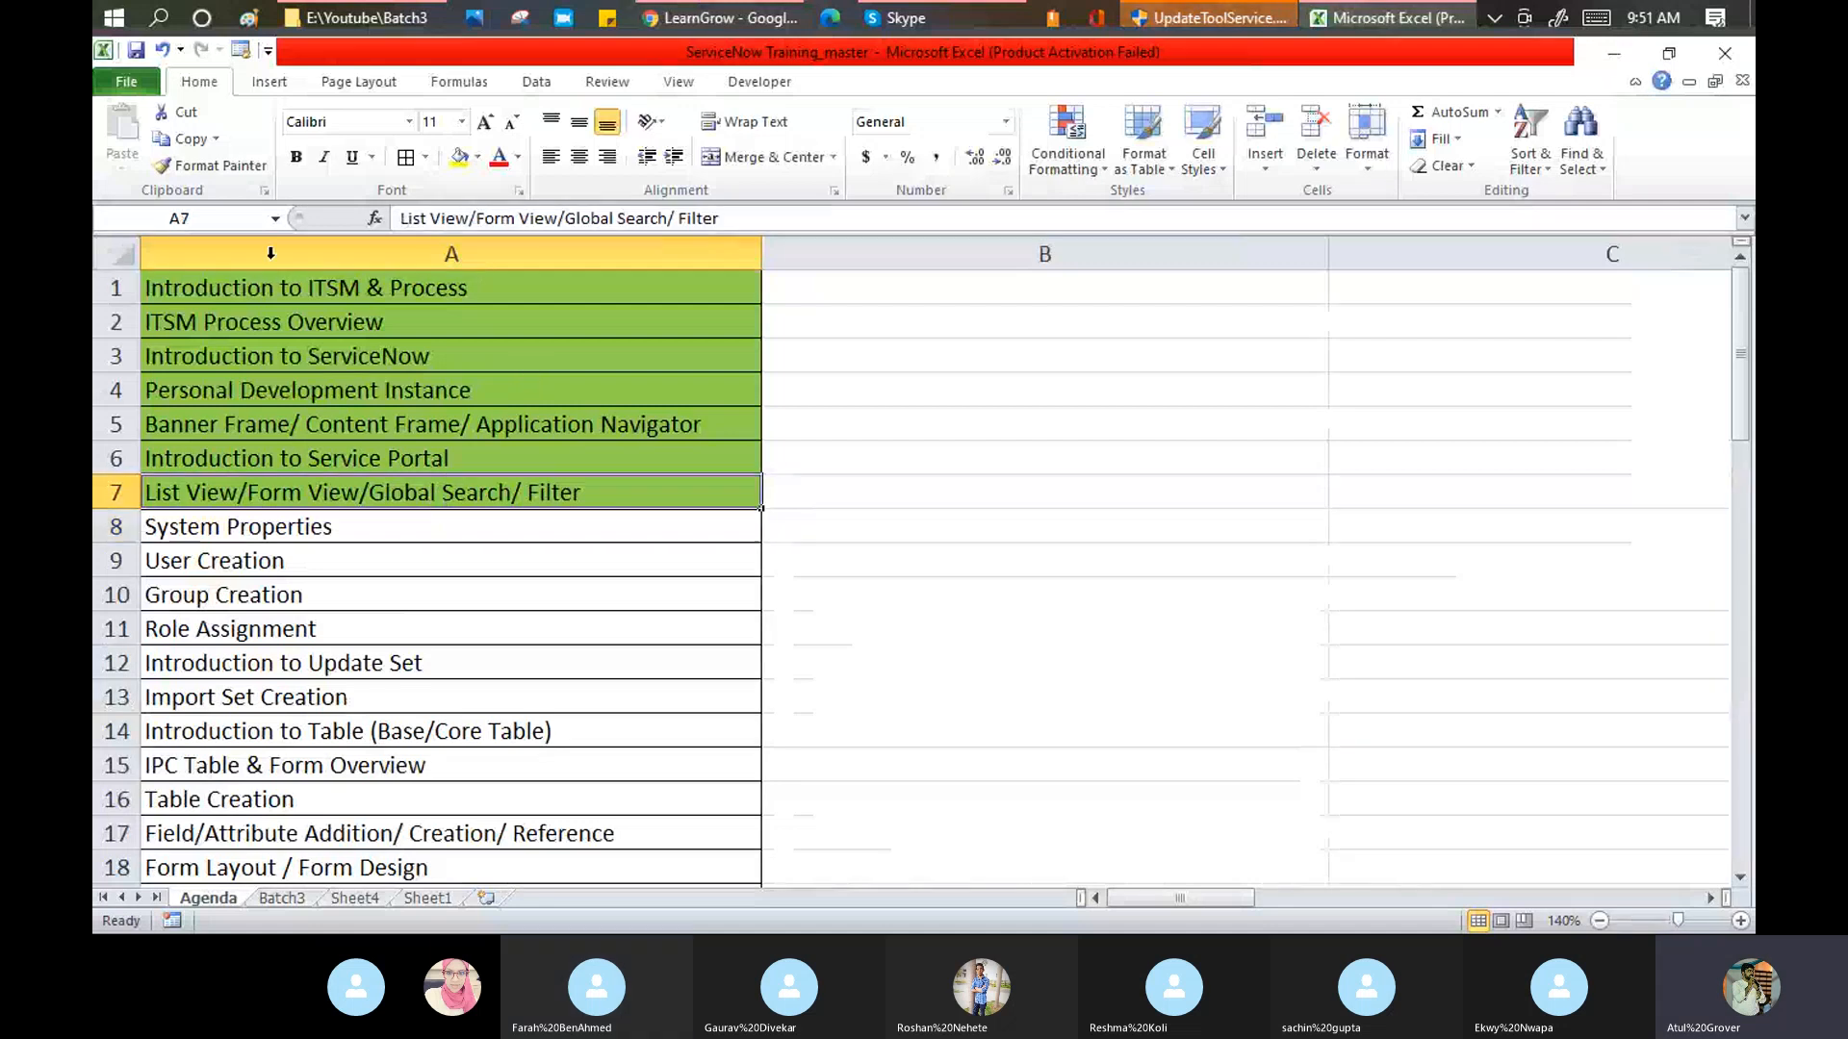
left_click(210, 165)
left_click(257, 520)
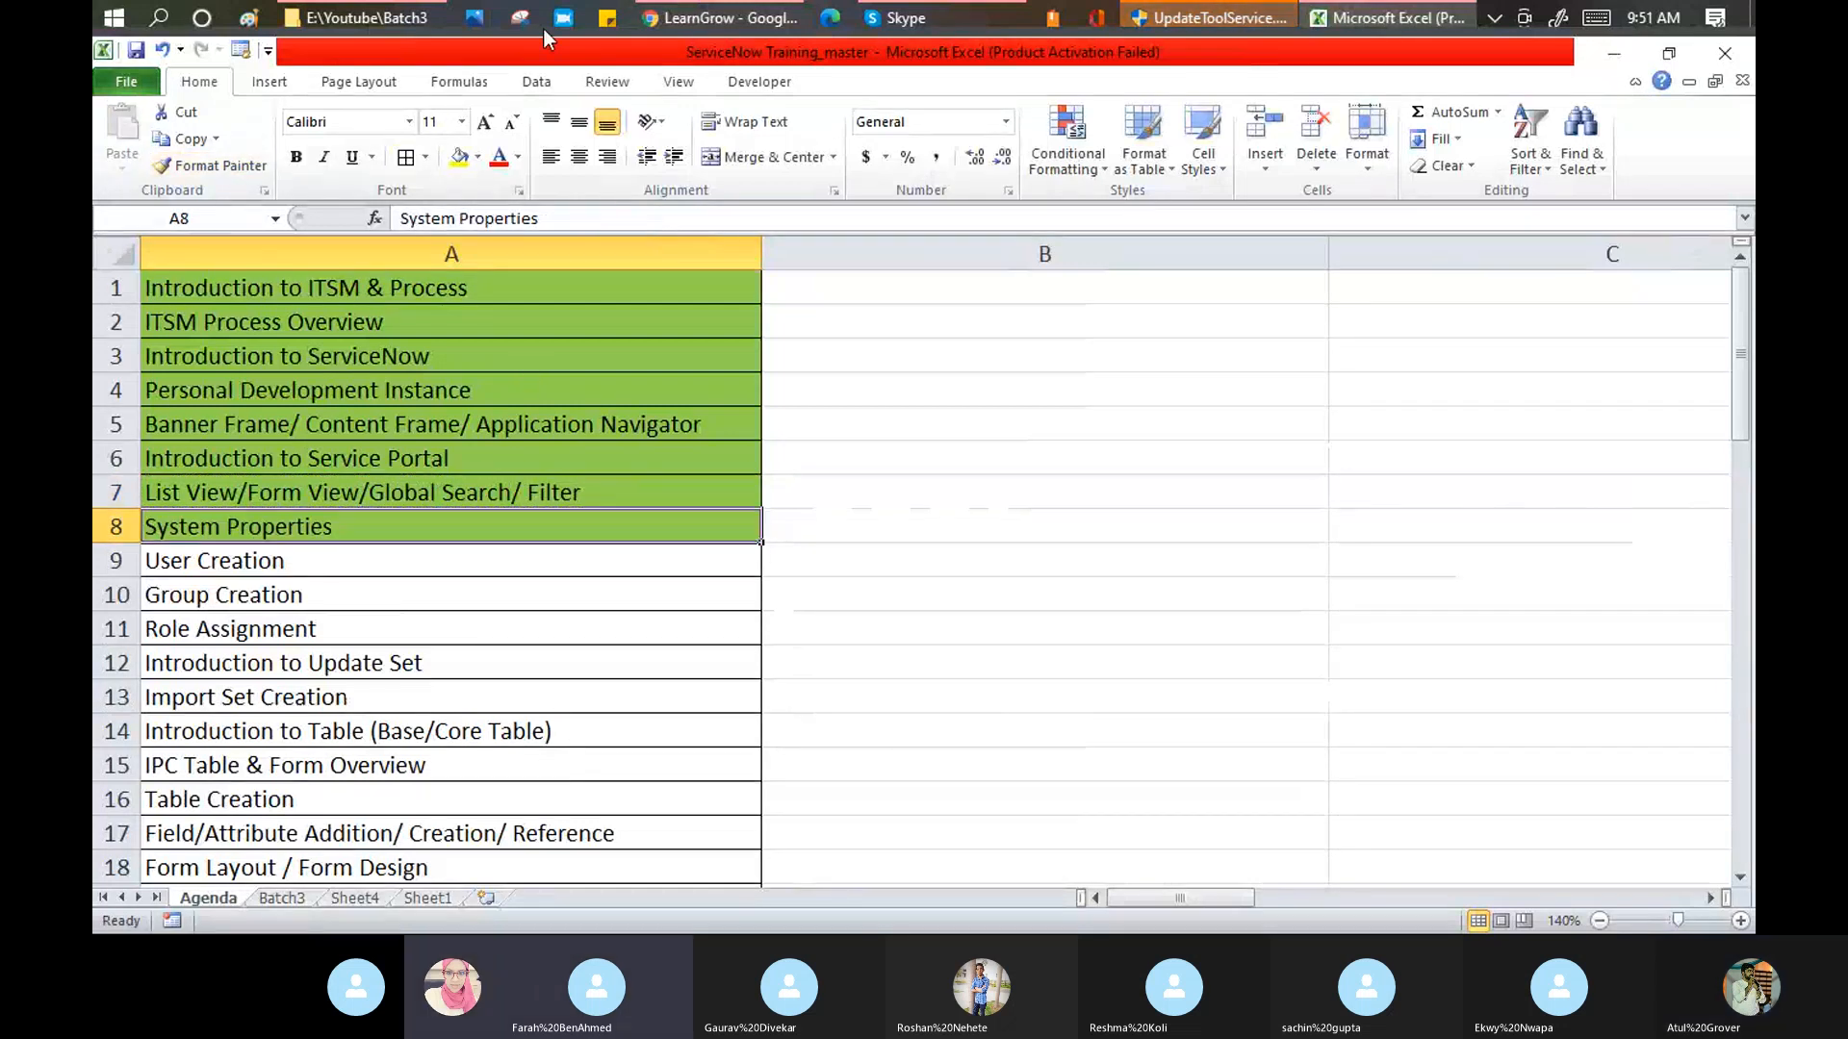
- Check the Training Batch 3 call in Skype and return to the Agenda sheet in Excel
left_click(939, 16)
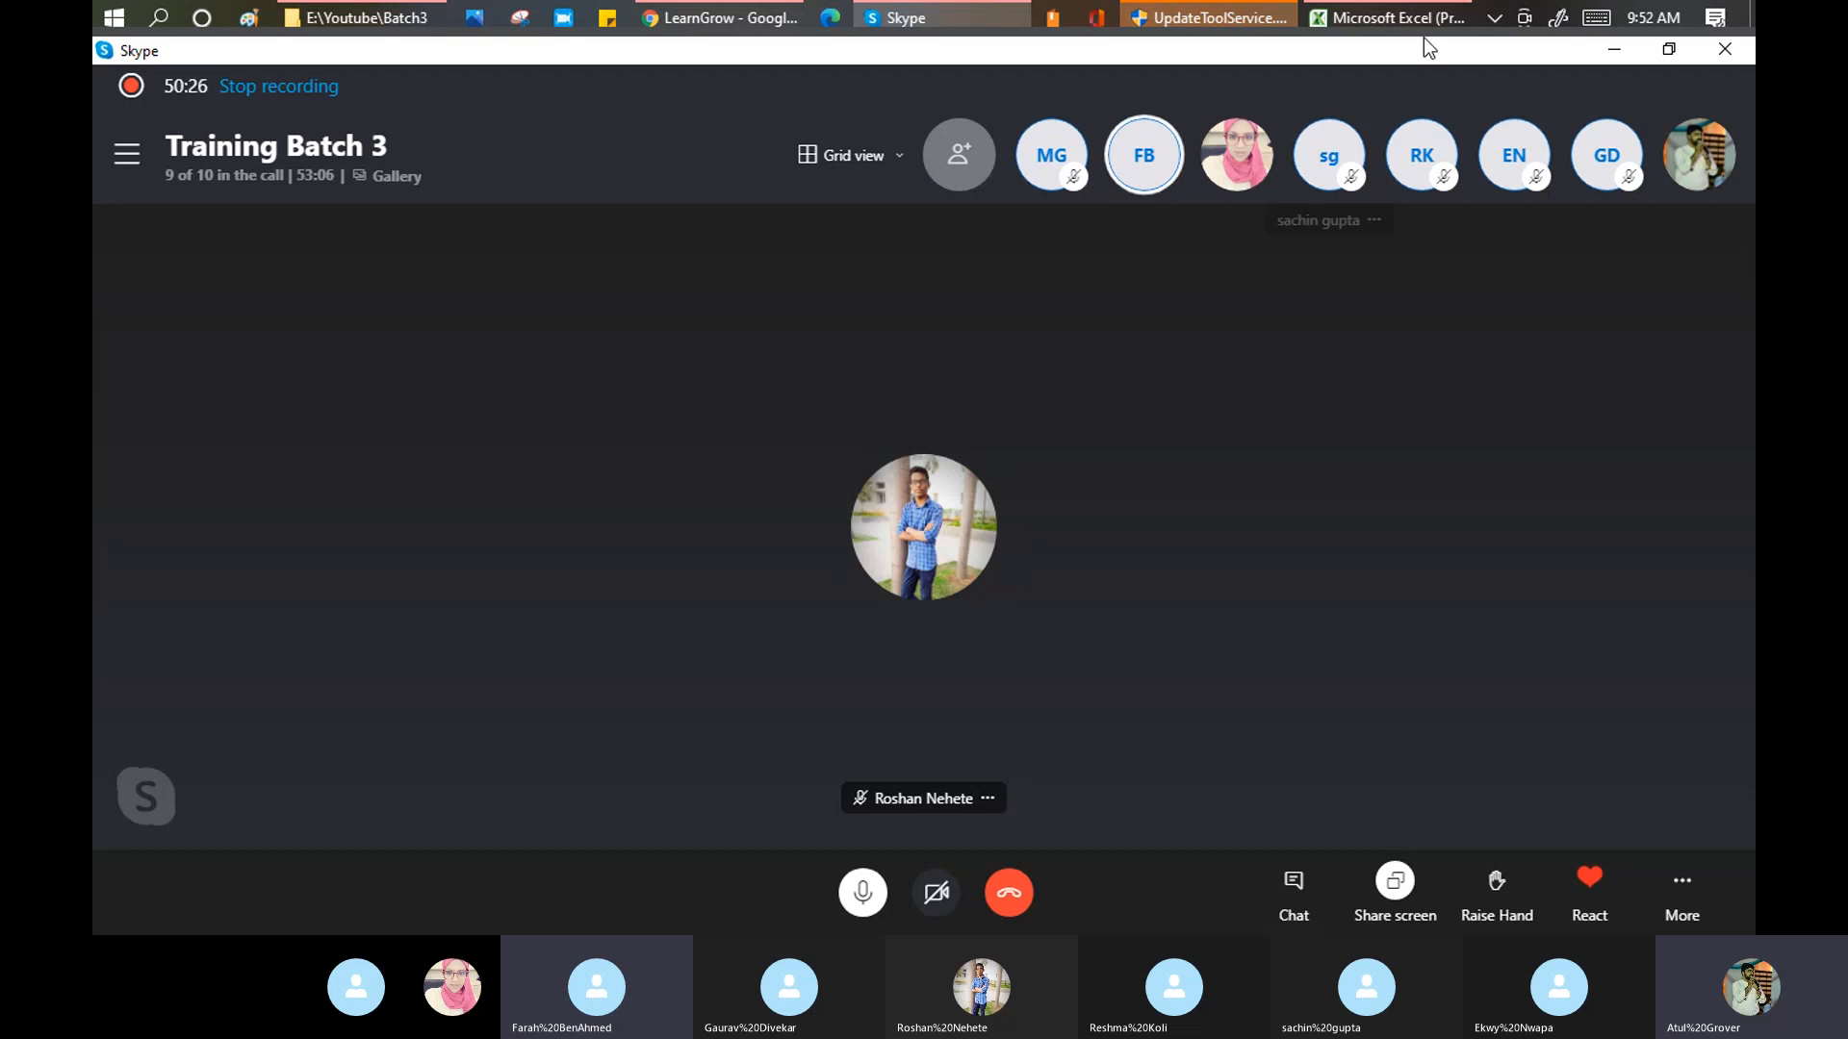
mouse_move(1415, 18)
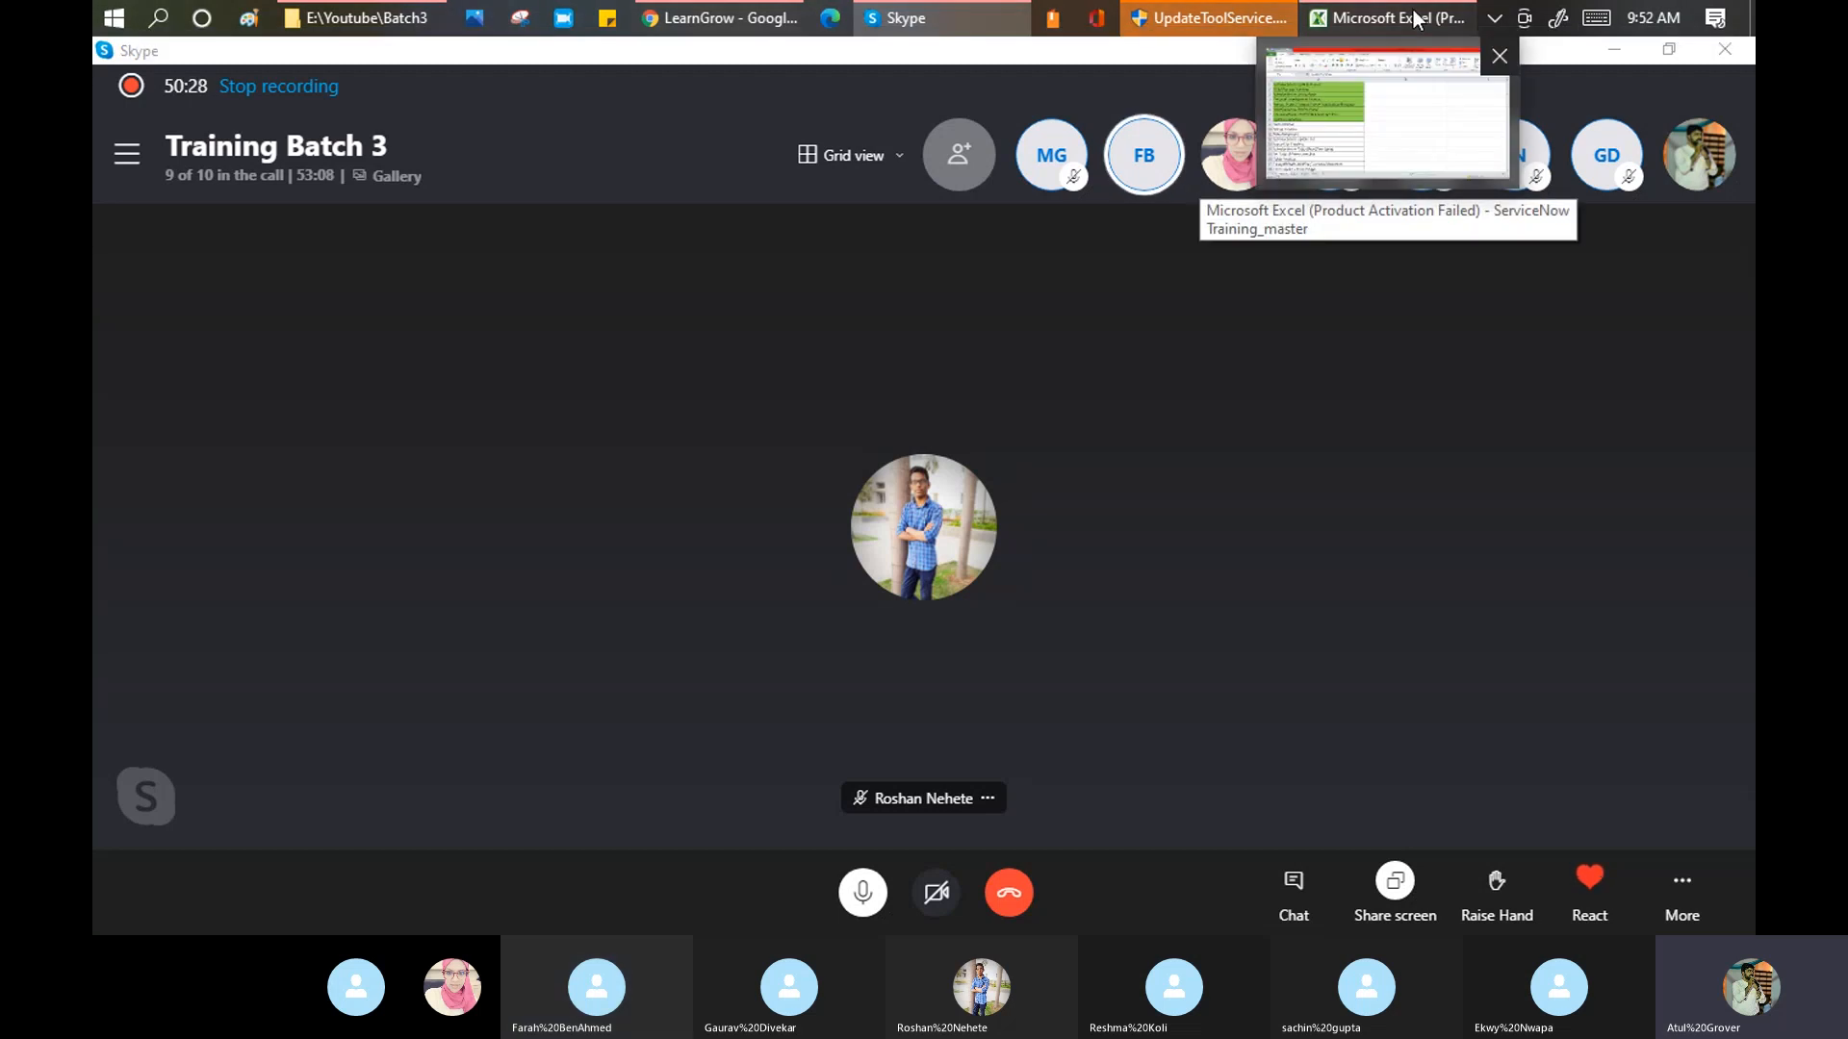
left_click(1415, 17)
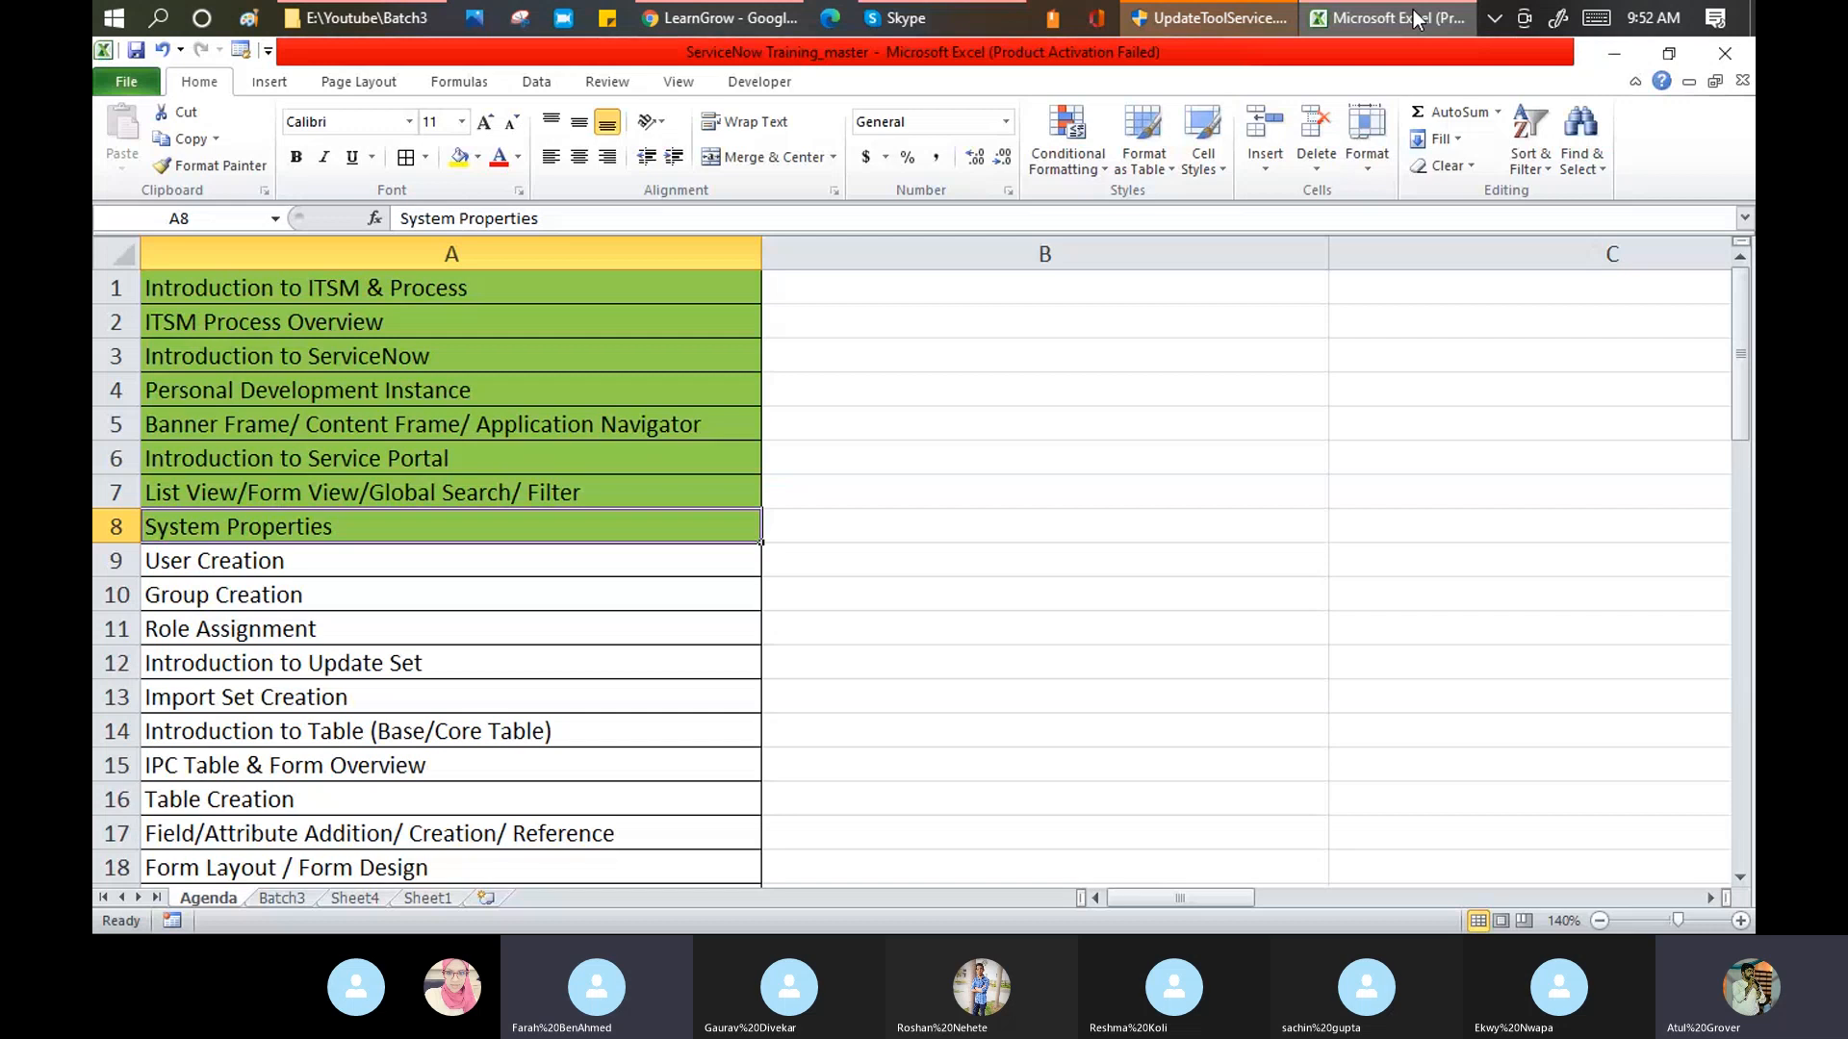
- Select the User Creation, Group Creation and Role Assignment topics on the Agenda sheet and switch to Chrome
left_click_drag(303, 566, 292, 623)
left_click(300, 563)
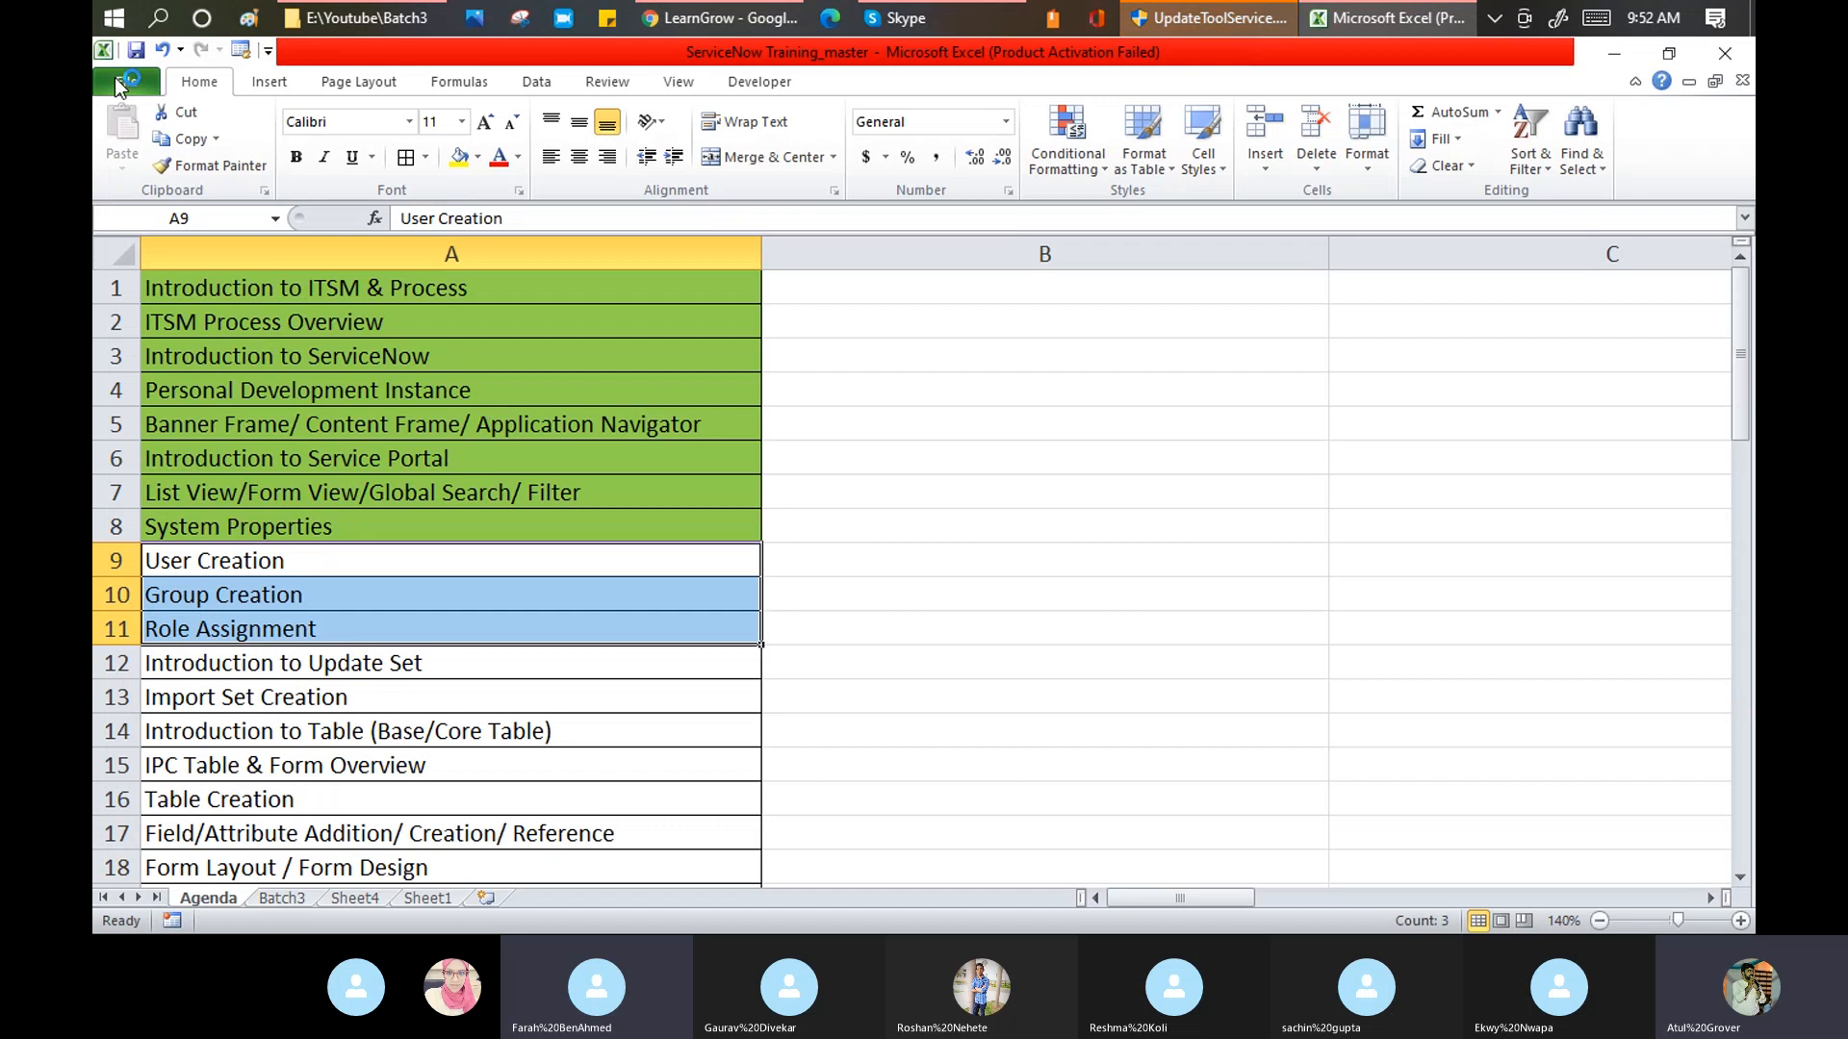
left_click(760, 19)
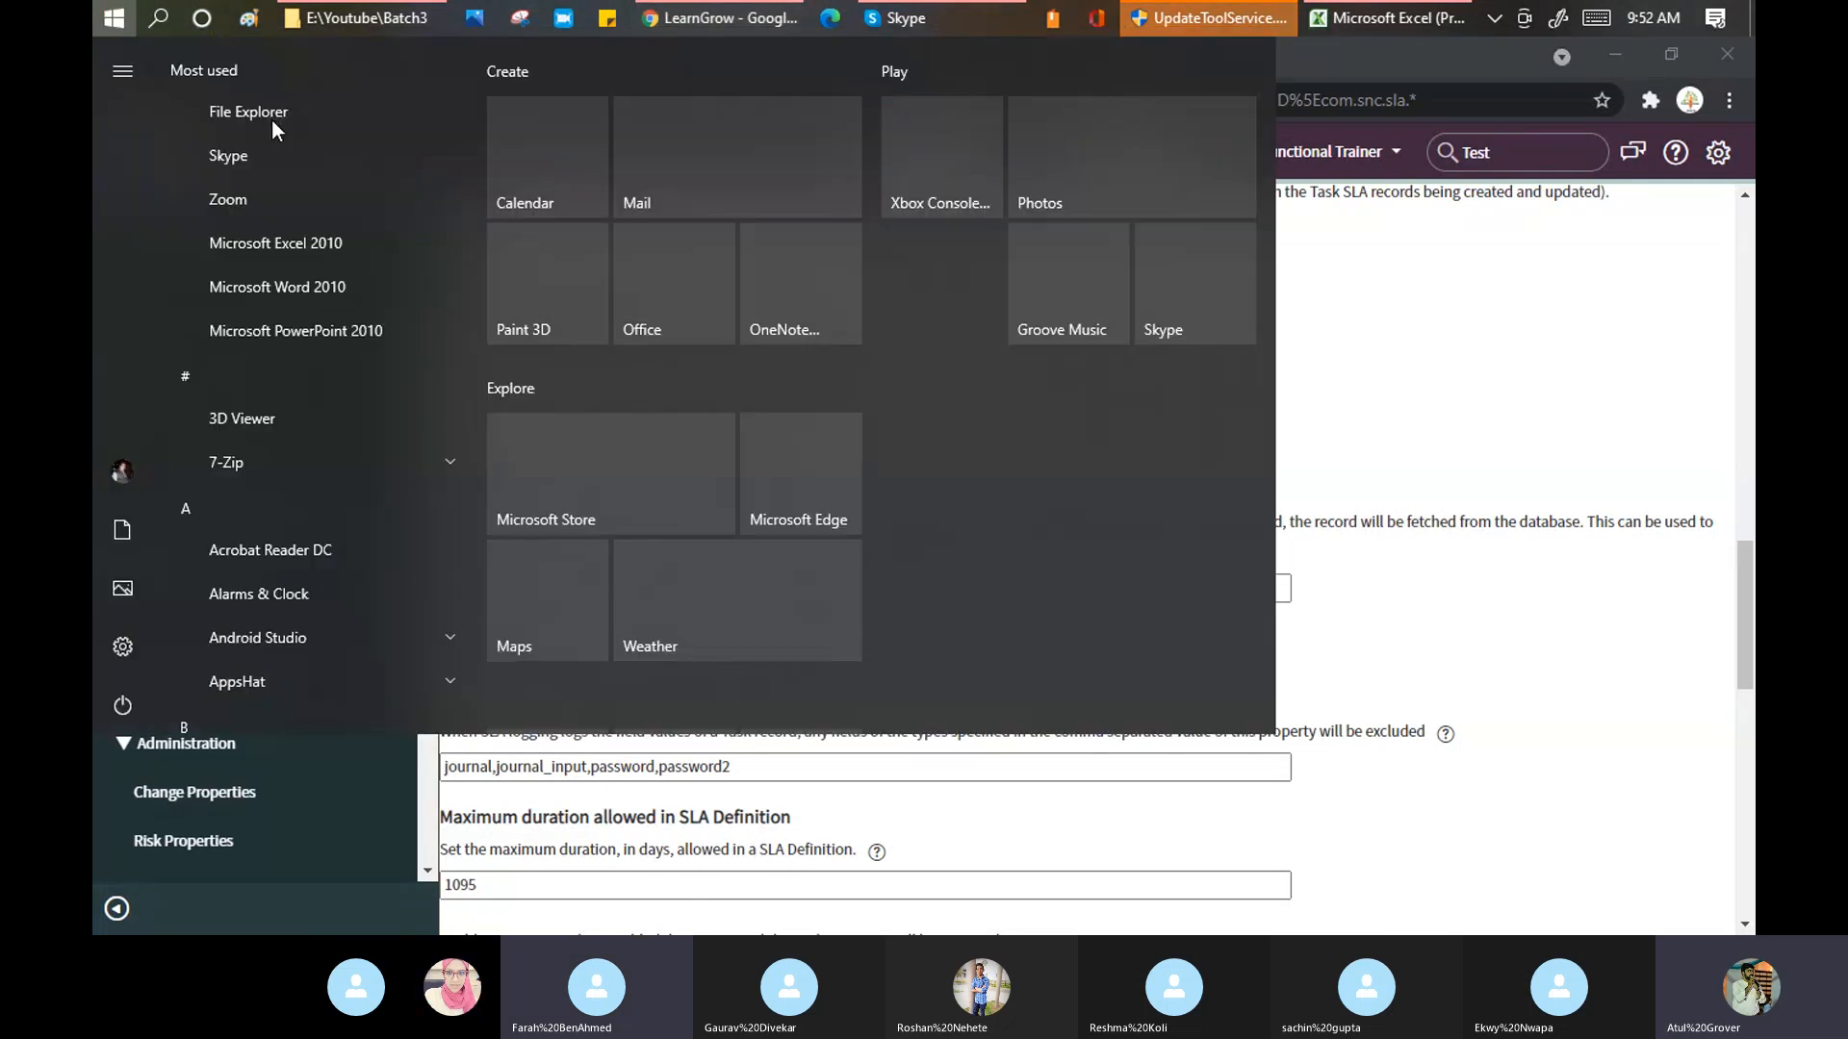
- Open a blank document in Word and write "User ---- Role -" at font size 36
left_click(285, 287)
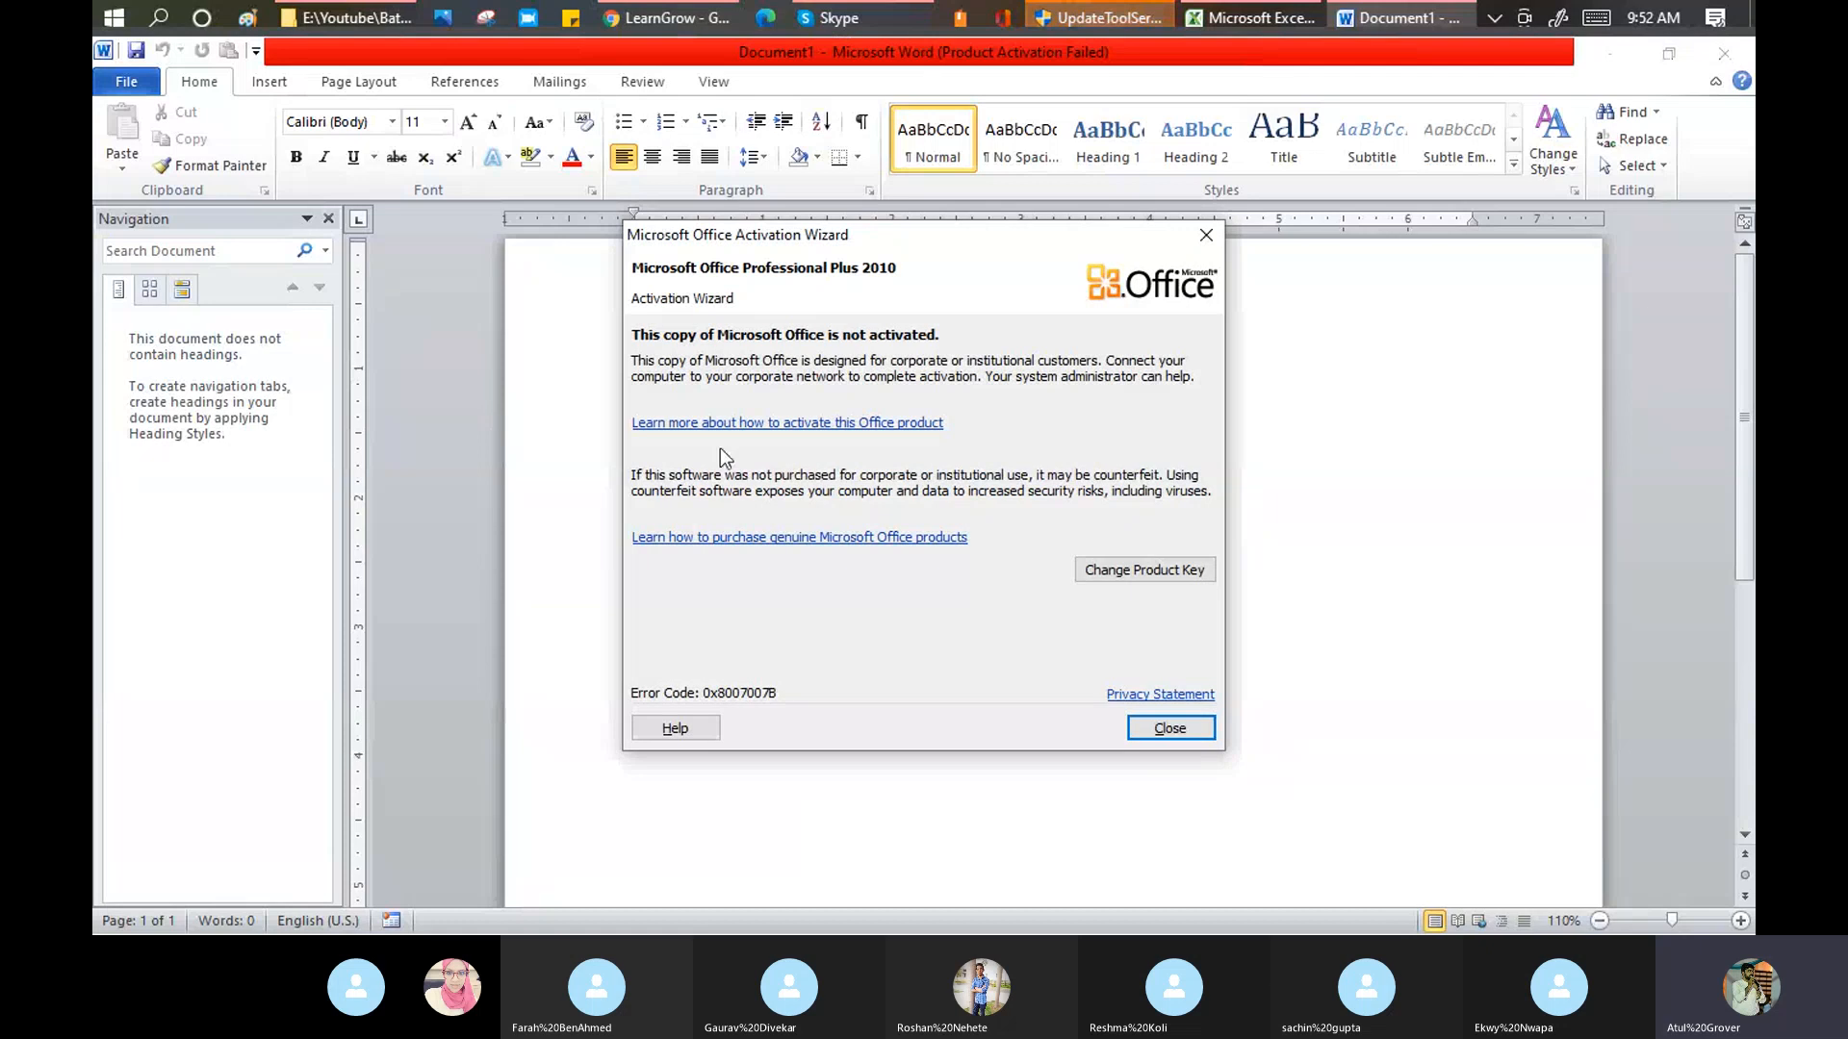
left_click(1193, 735)
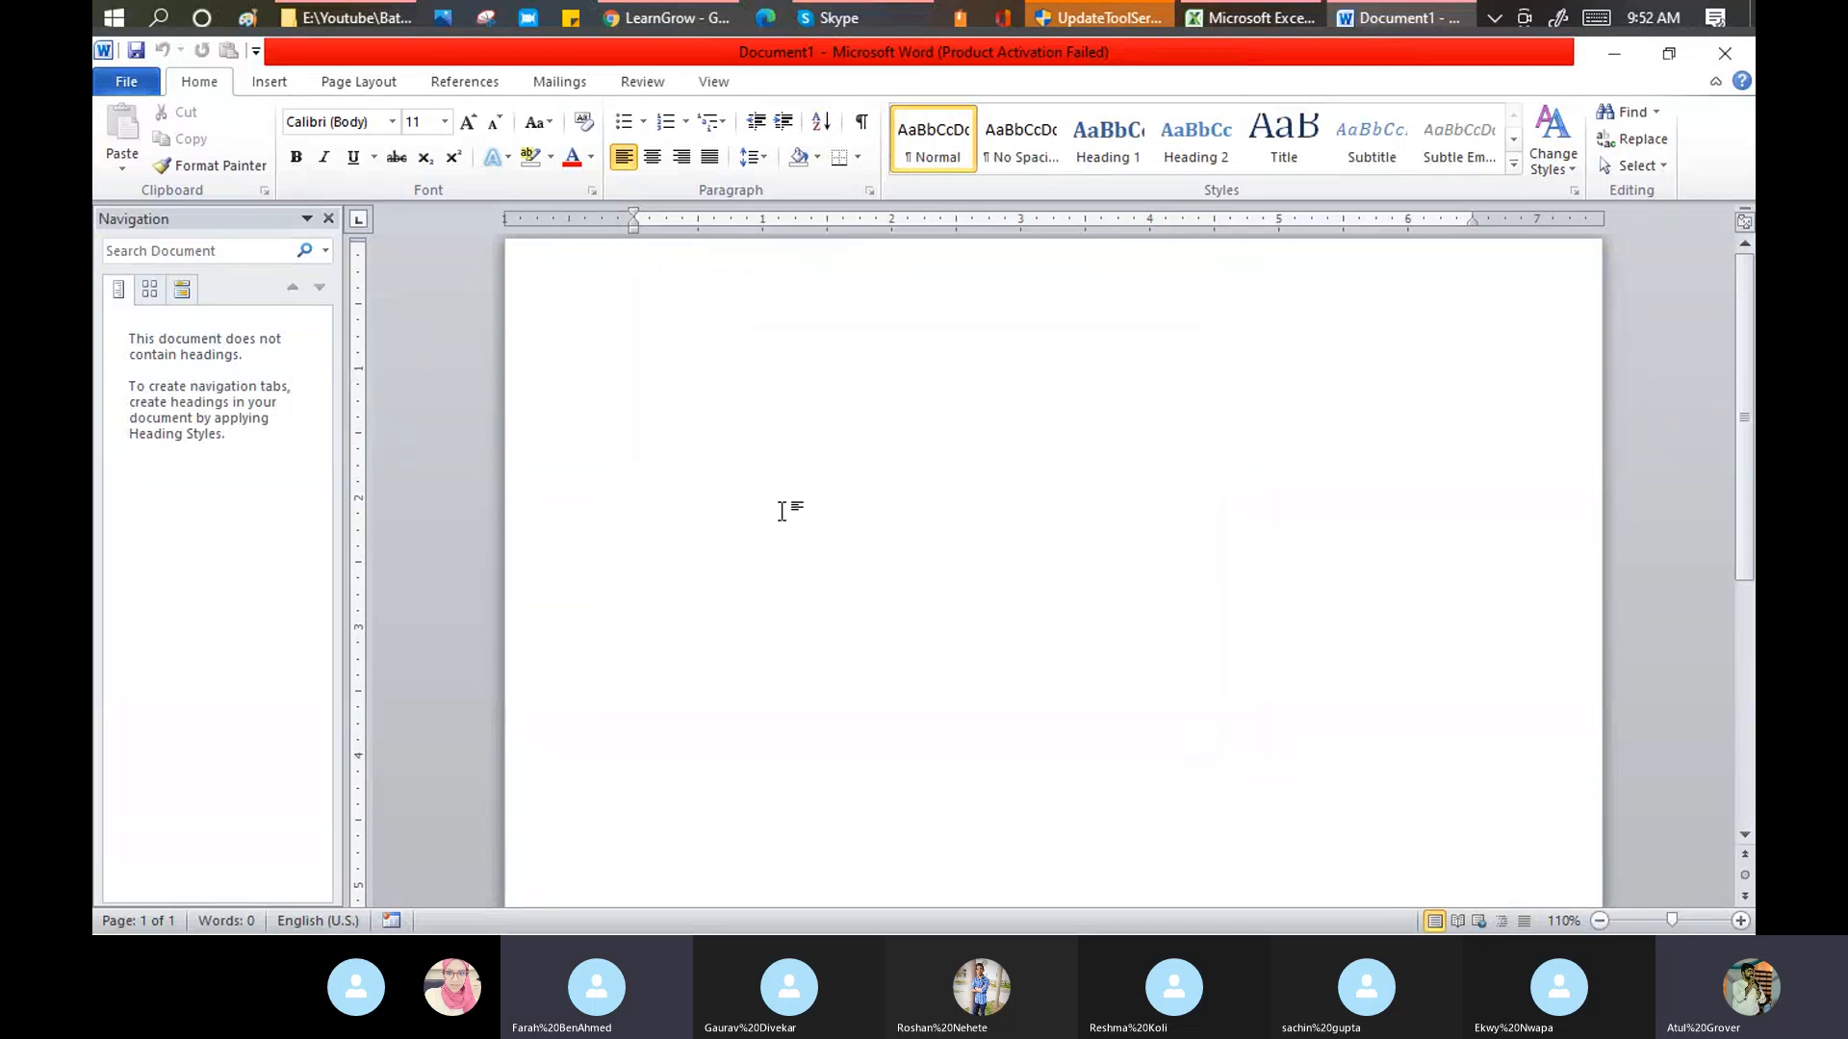
left_click(443, 123)
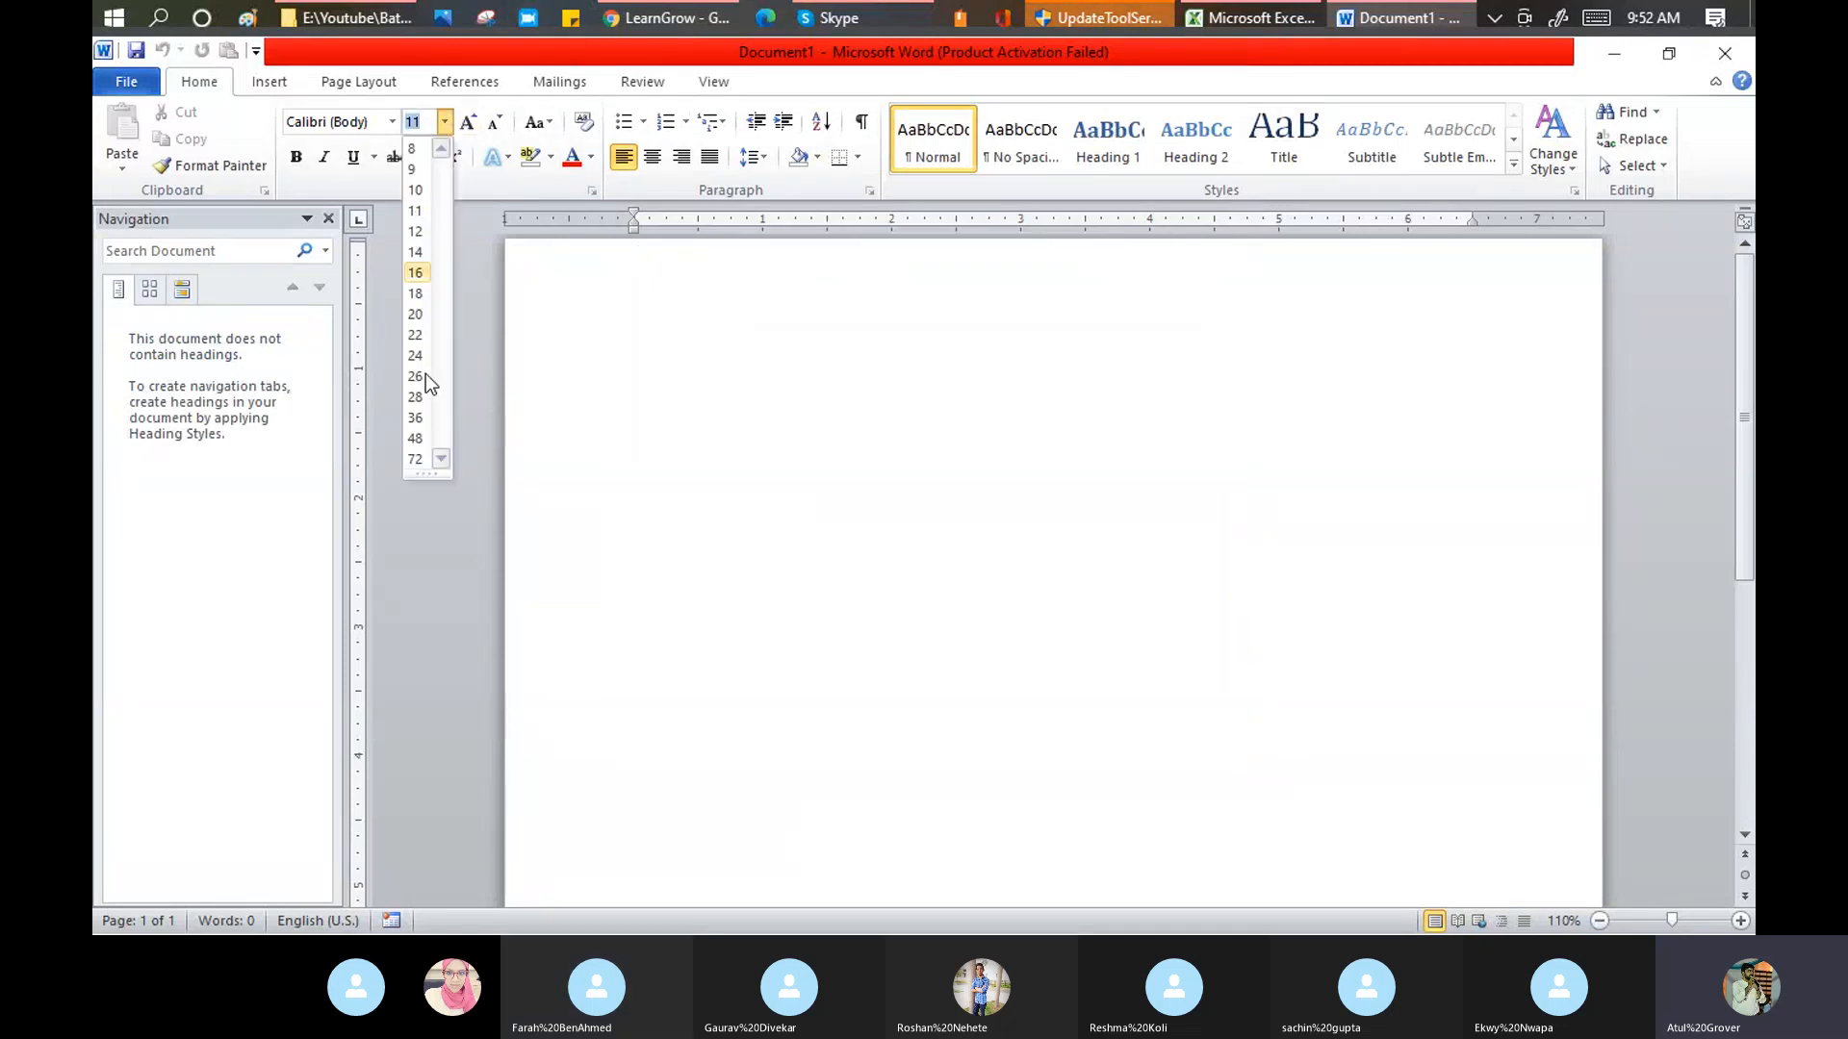
left_click(420, 418)
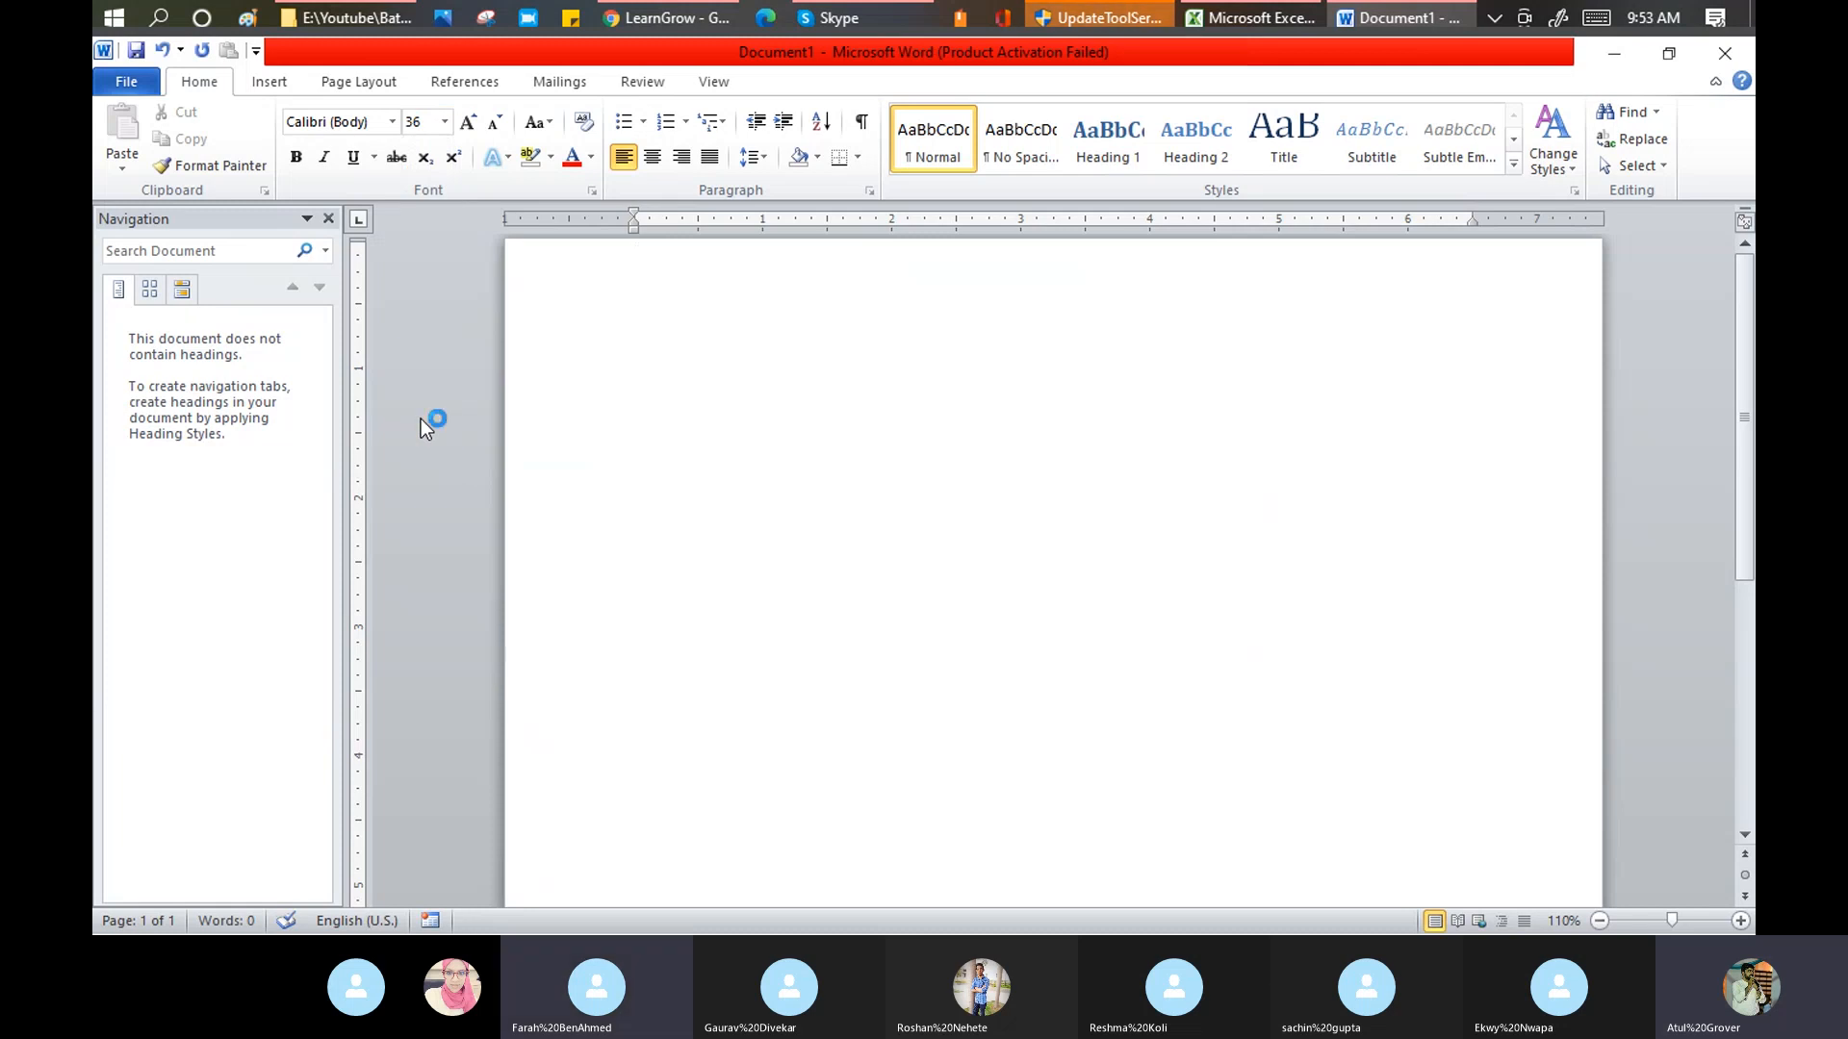
type("User")
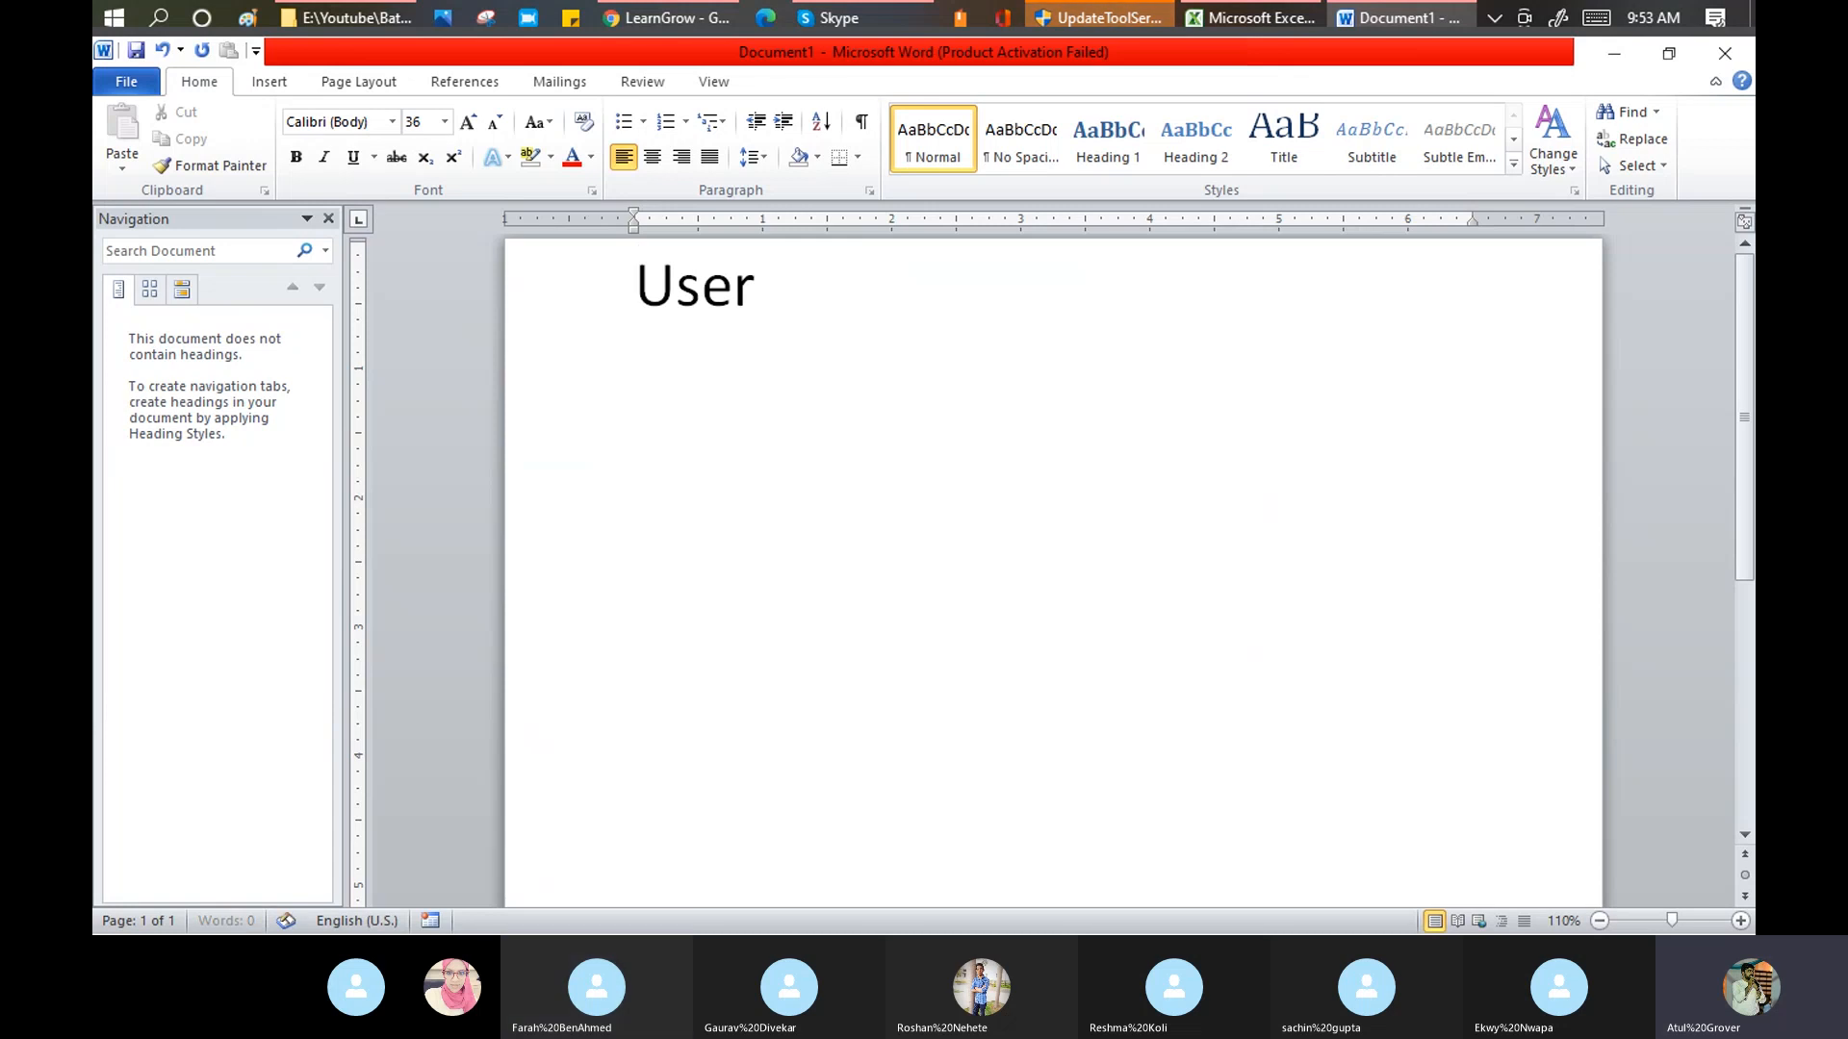
type("   ---- Role -")
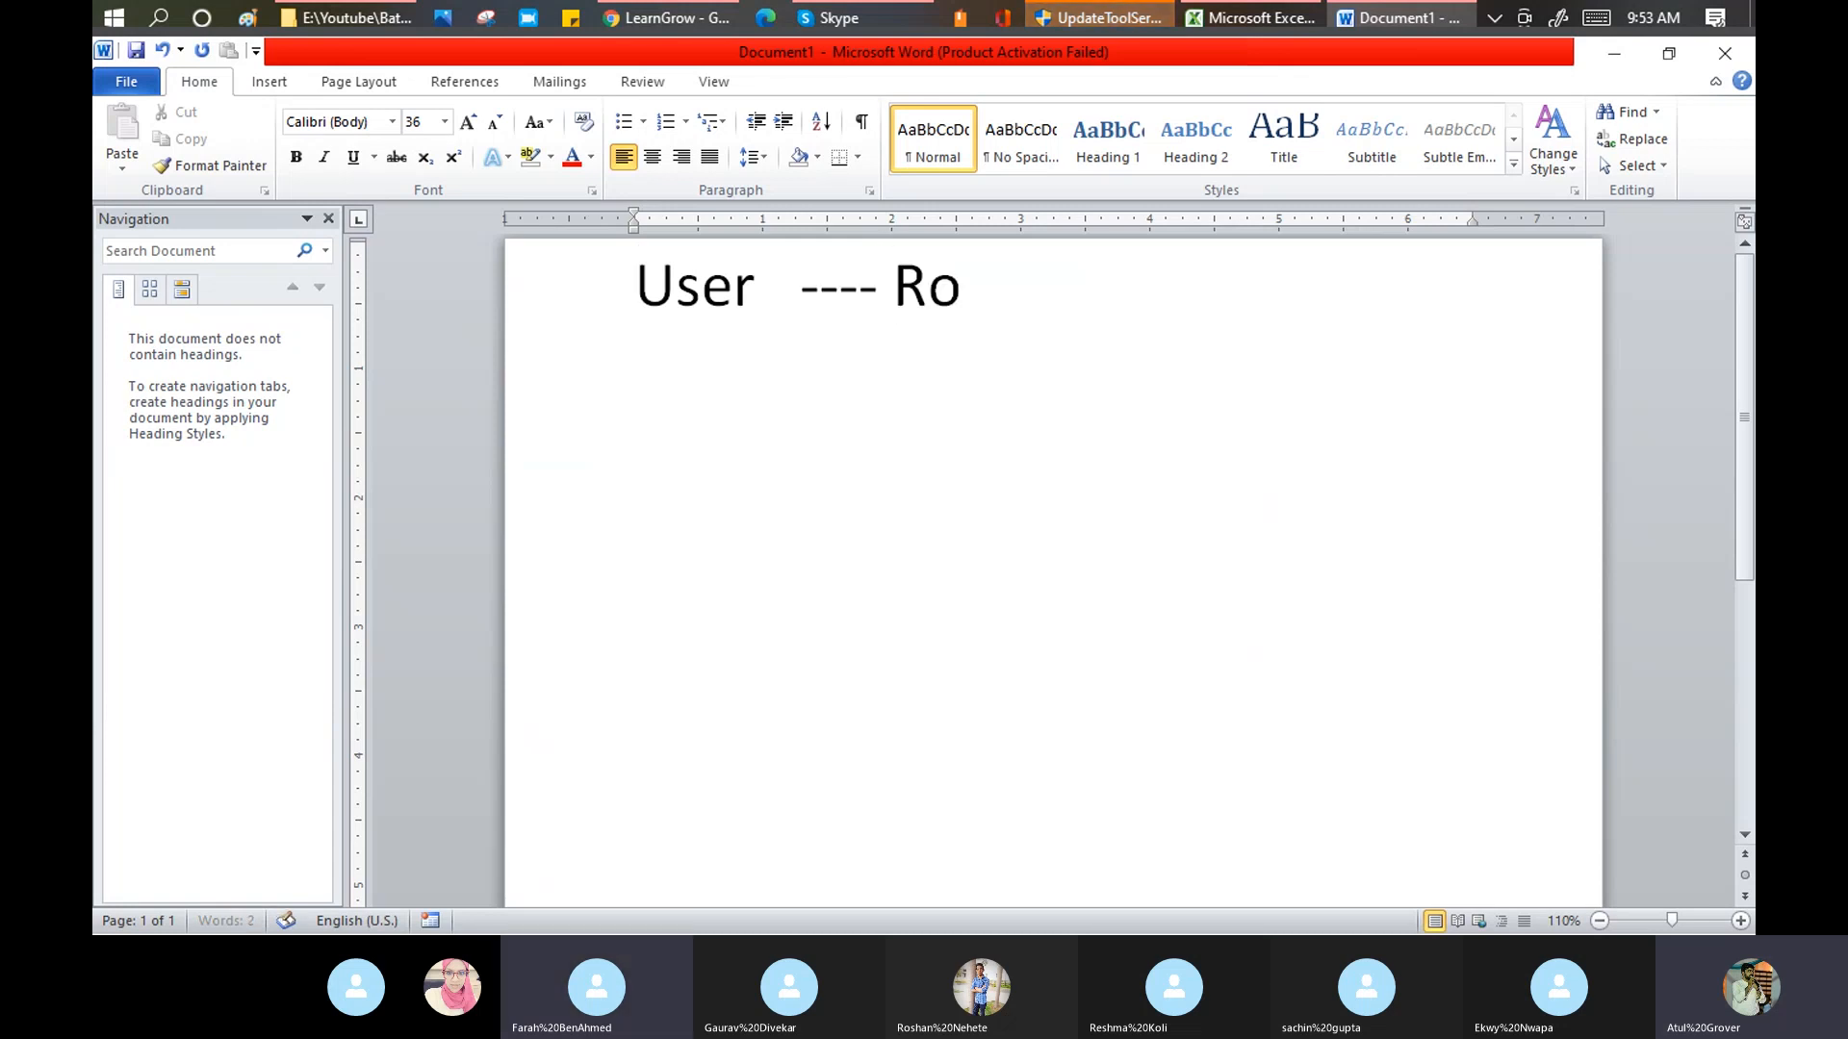
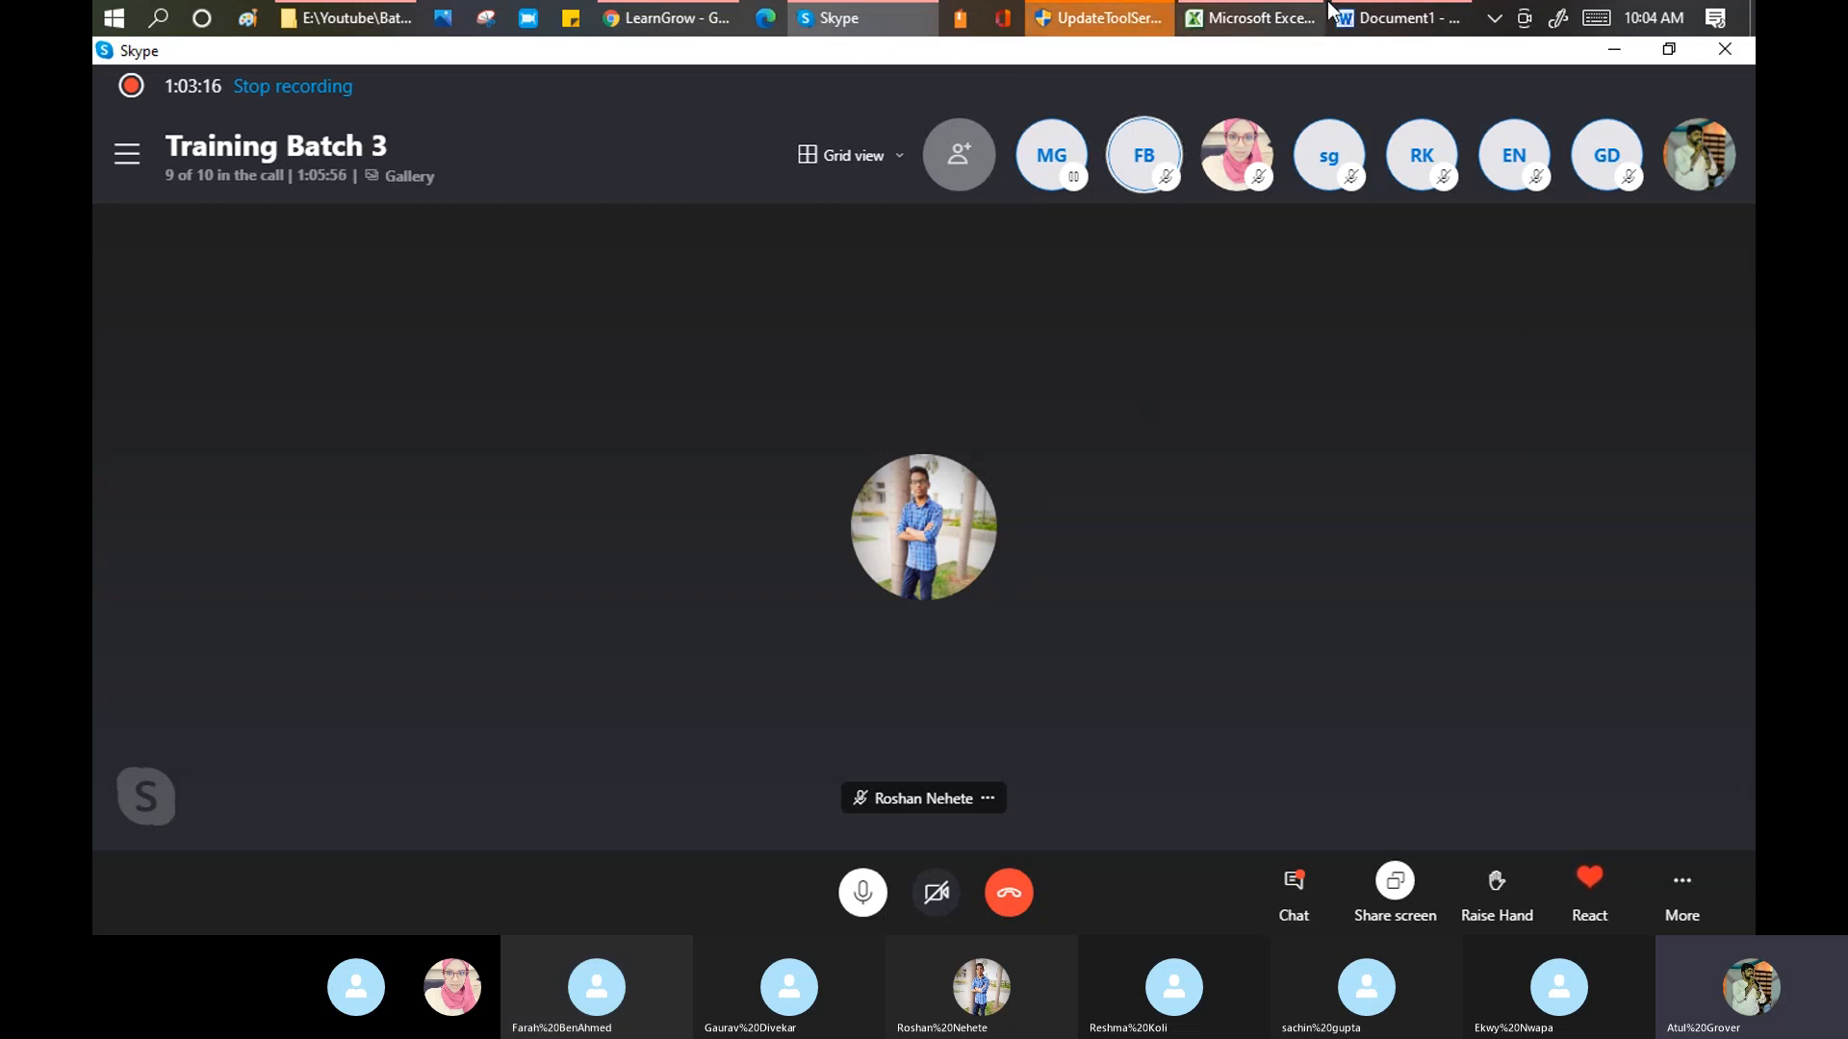
- Switch to the Word document, highlight "Give role to Group" in the outline, and check the Skype call
left_click(1362, 20)
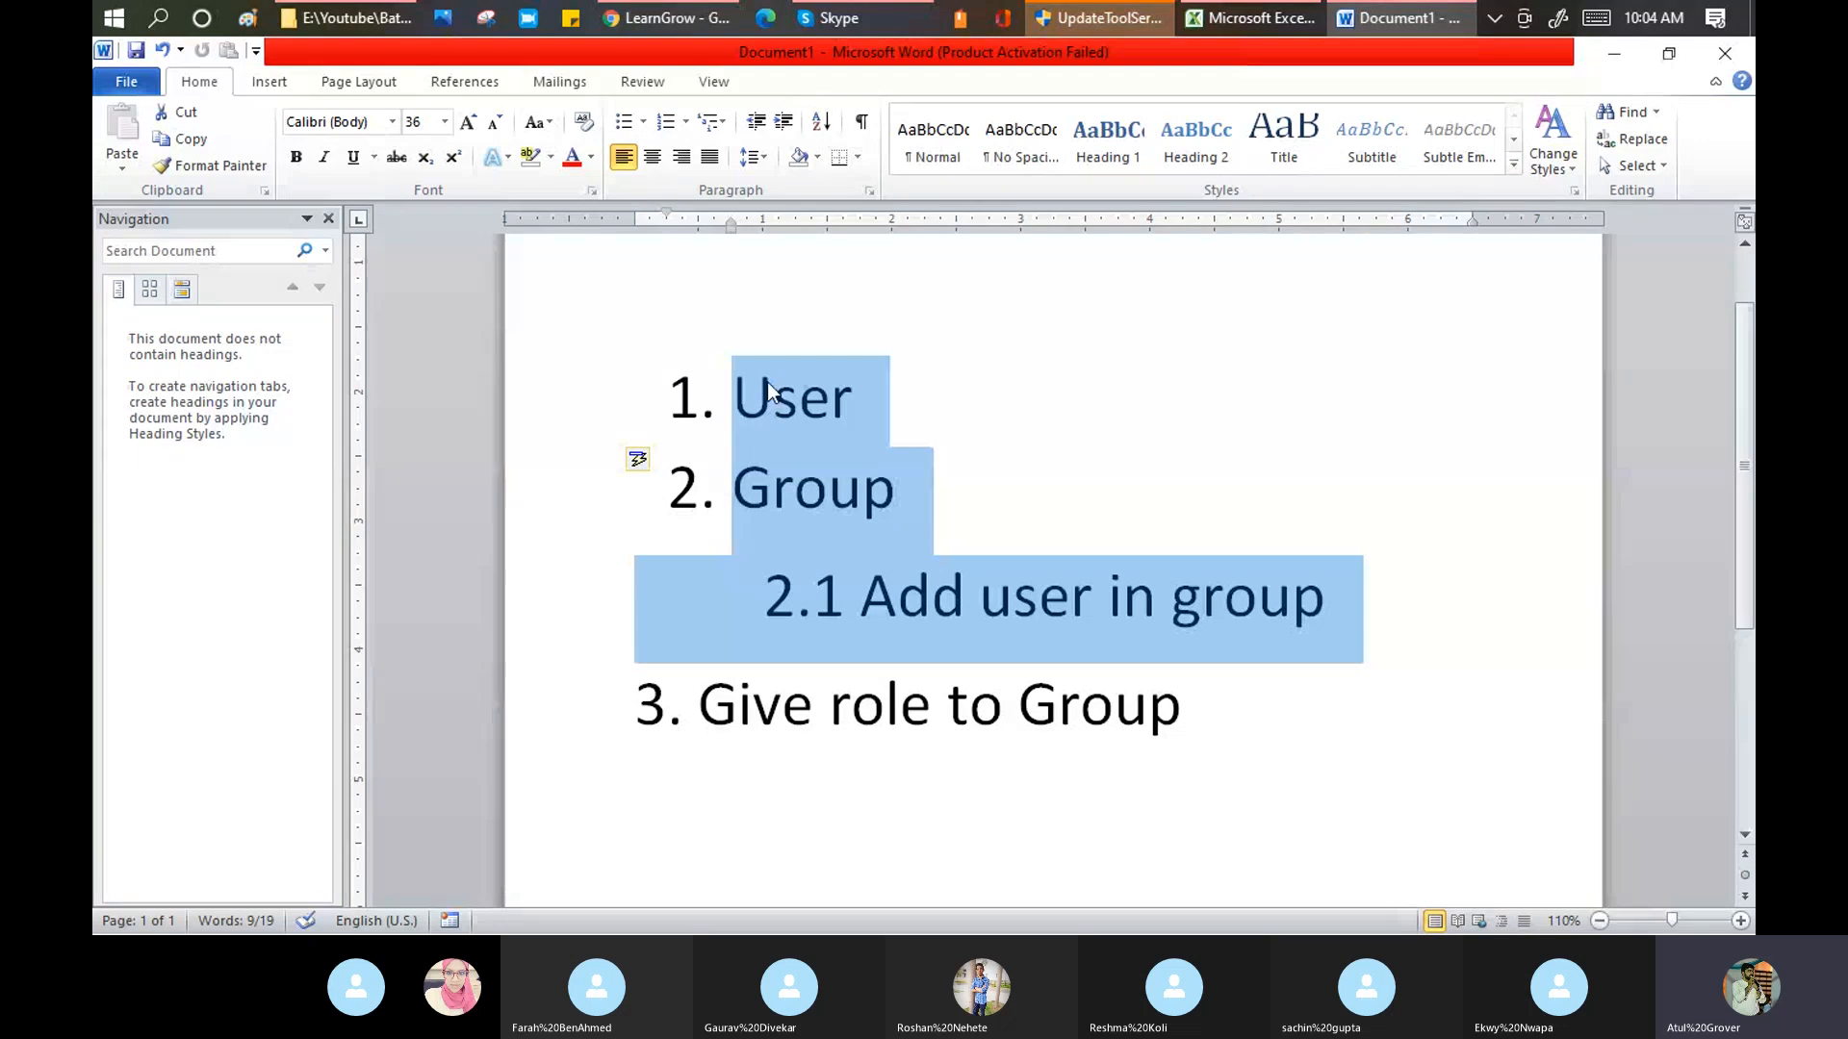
left_click(794, 491)
left_click(700, 698)
left_click_drag(715, 691, 1239, 751)
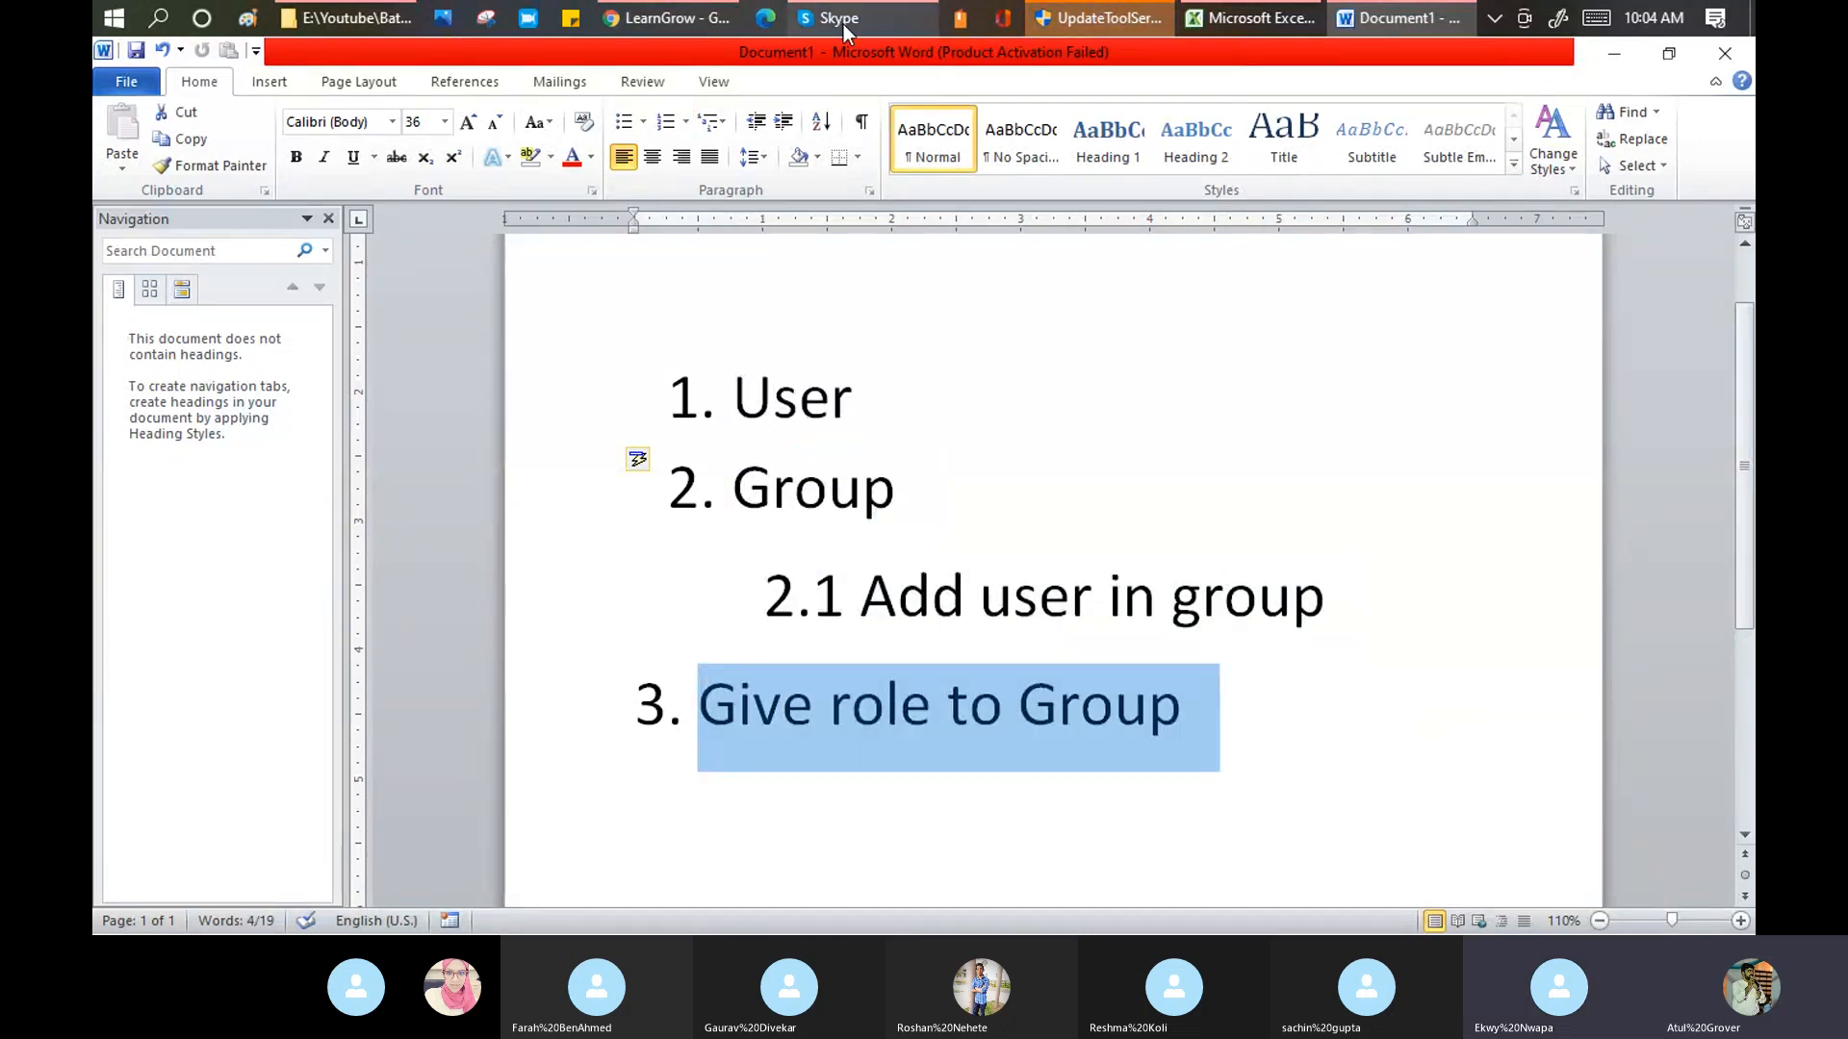
mouse_move(843, 25)
left_click(845, 146)
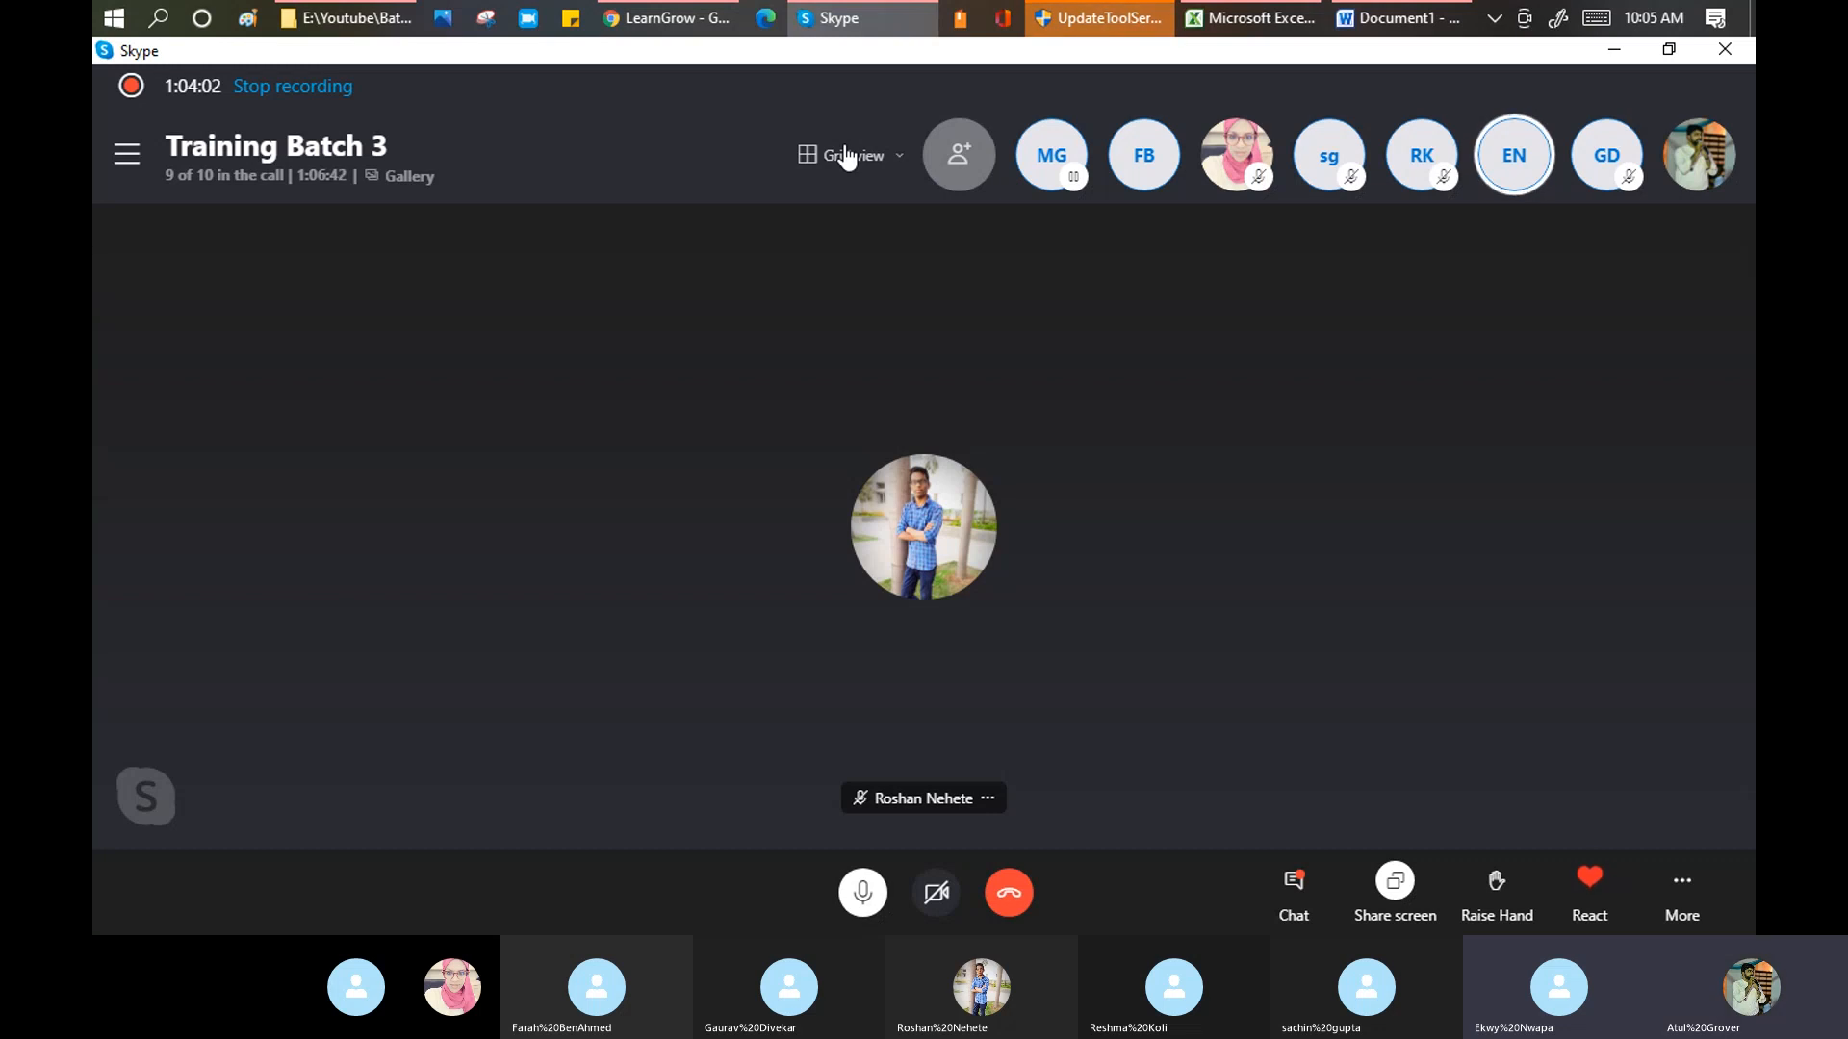
- Switch to ServiceNow in Chrome and open the logged-in user's profile in the Default view
left_click(670, 21)
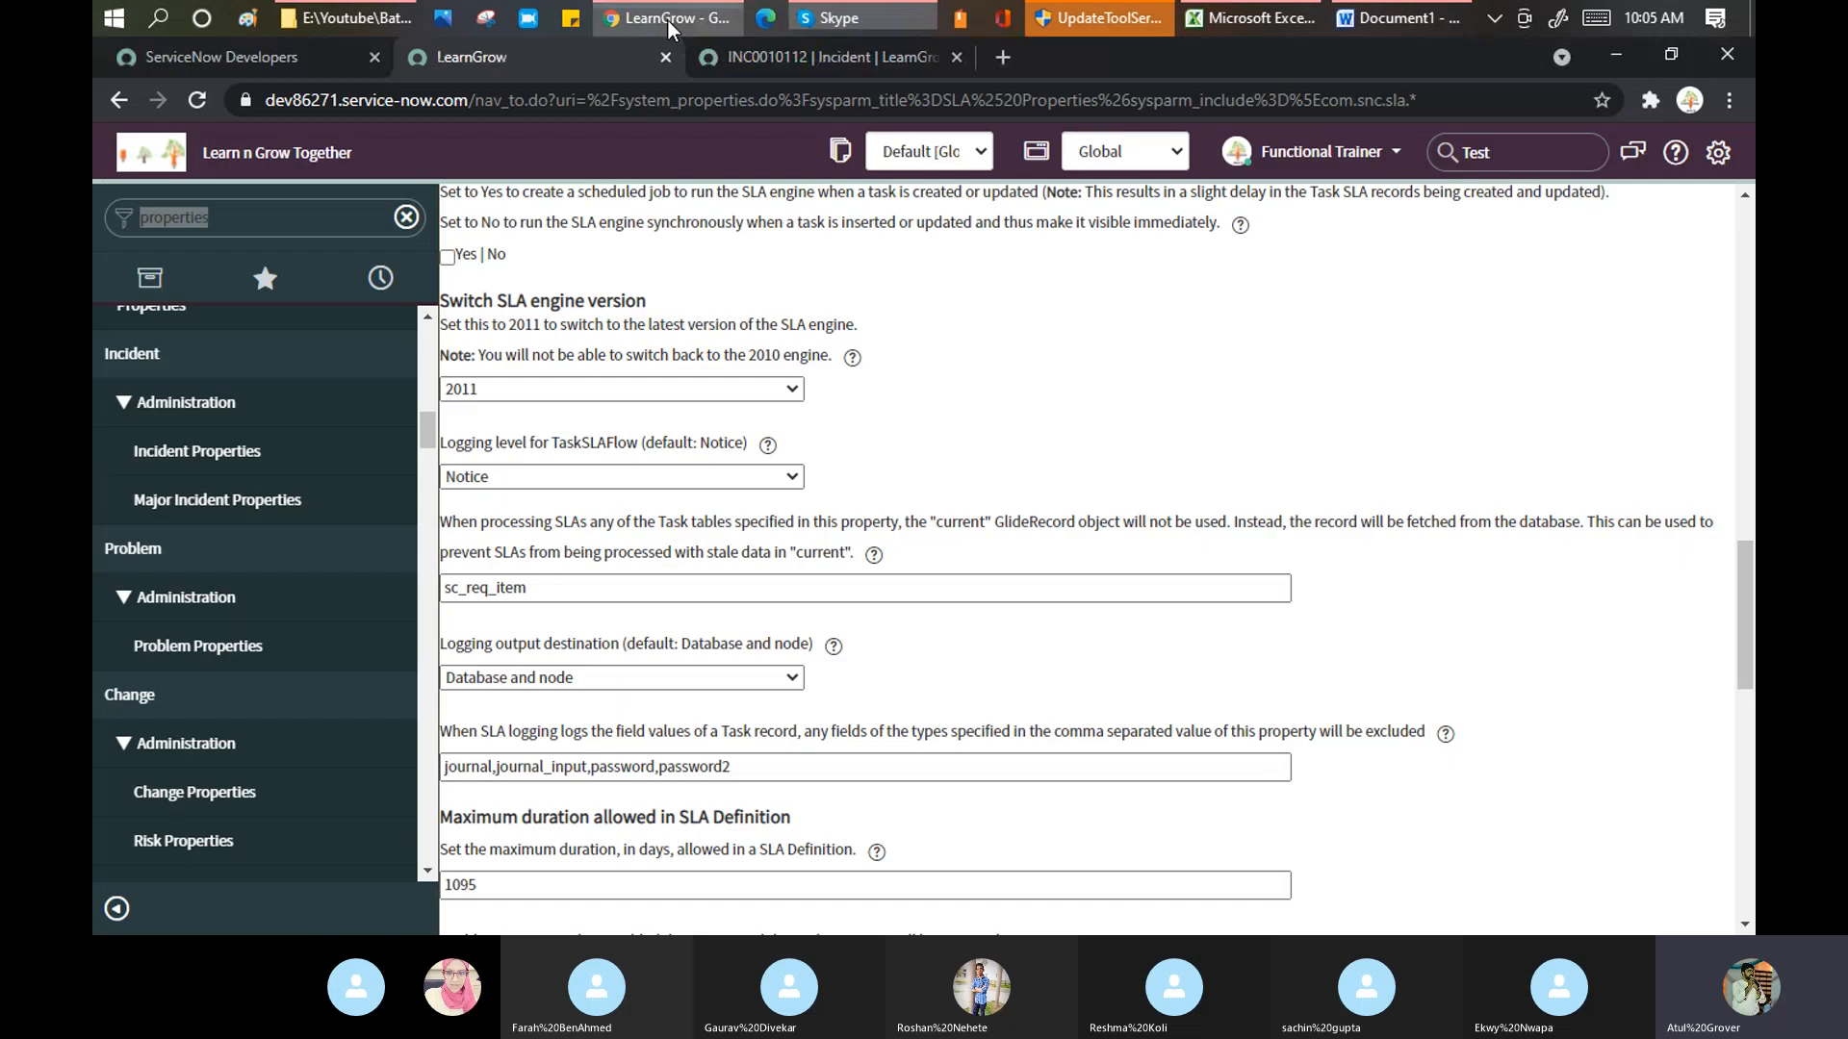
left_click(1369, 178)
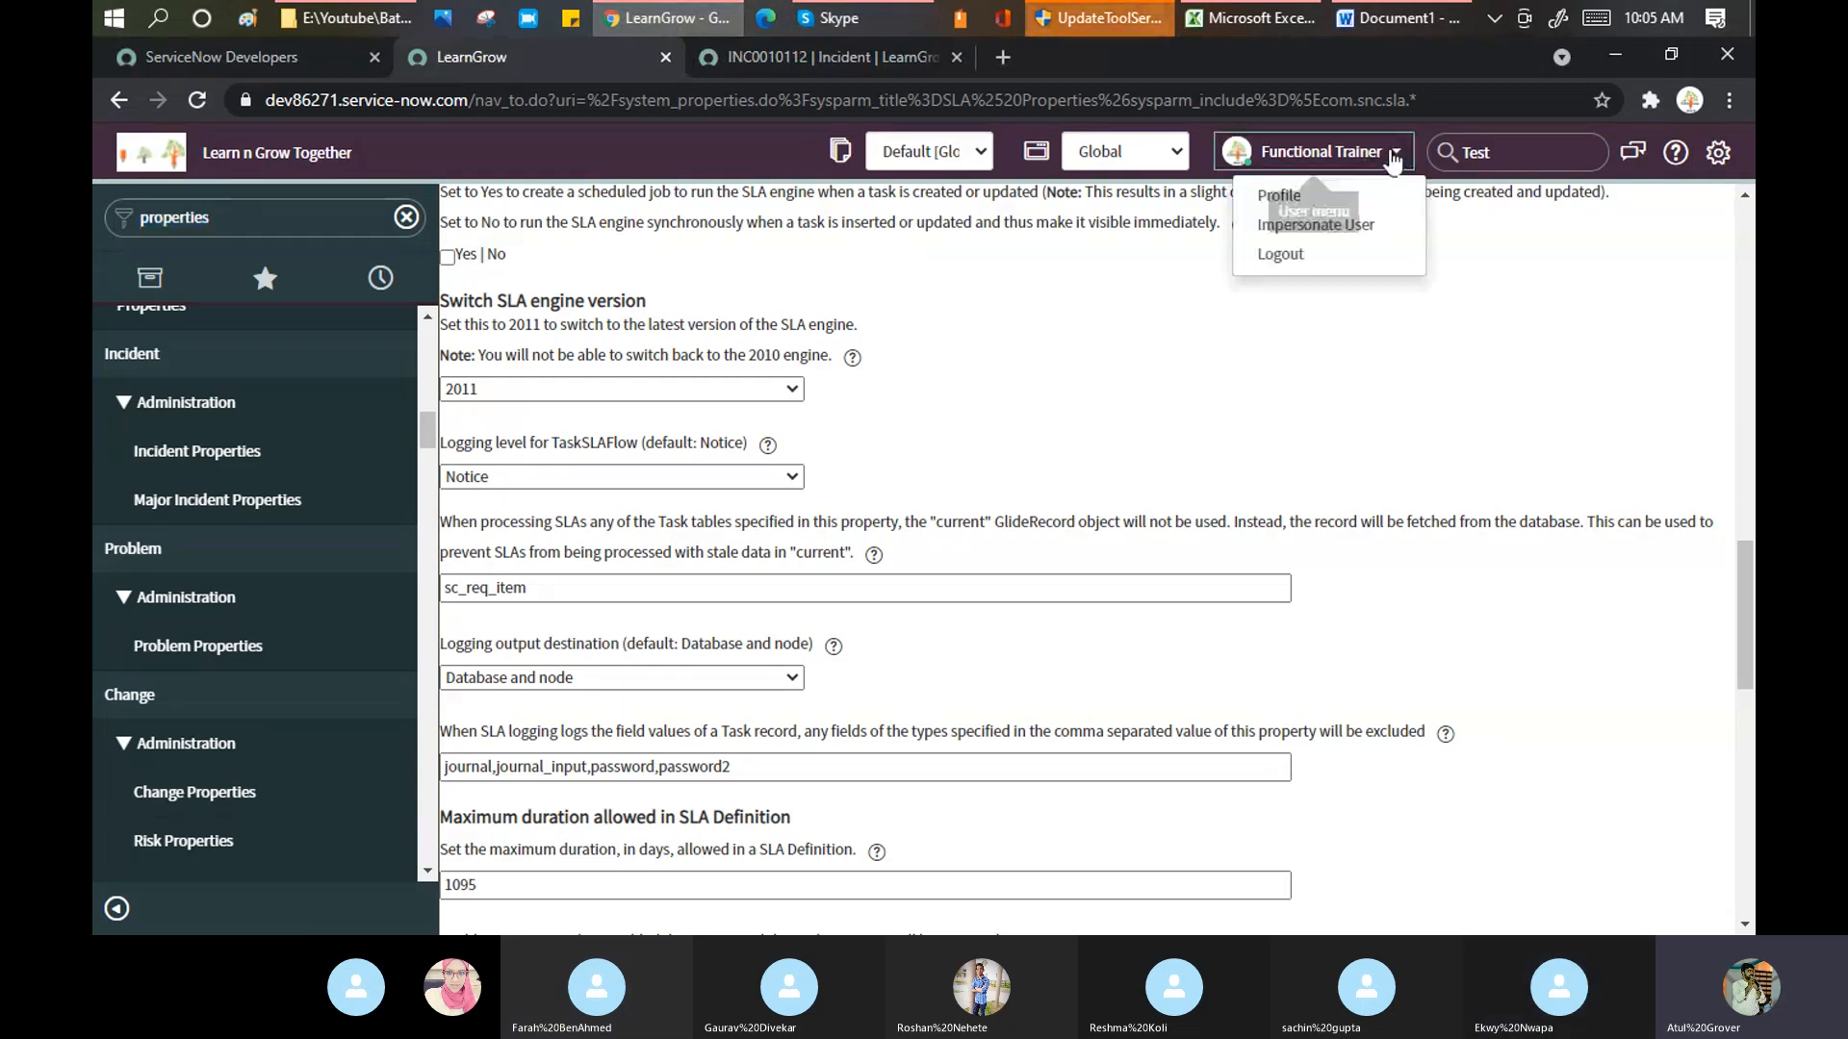
left_click(1277, 195)
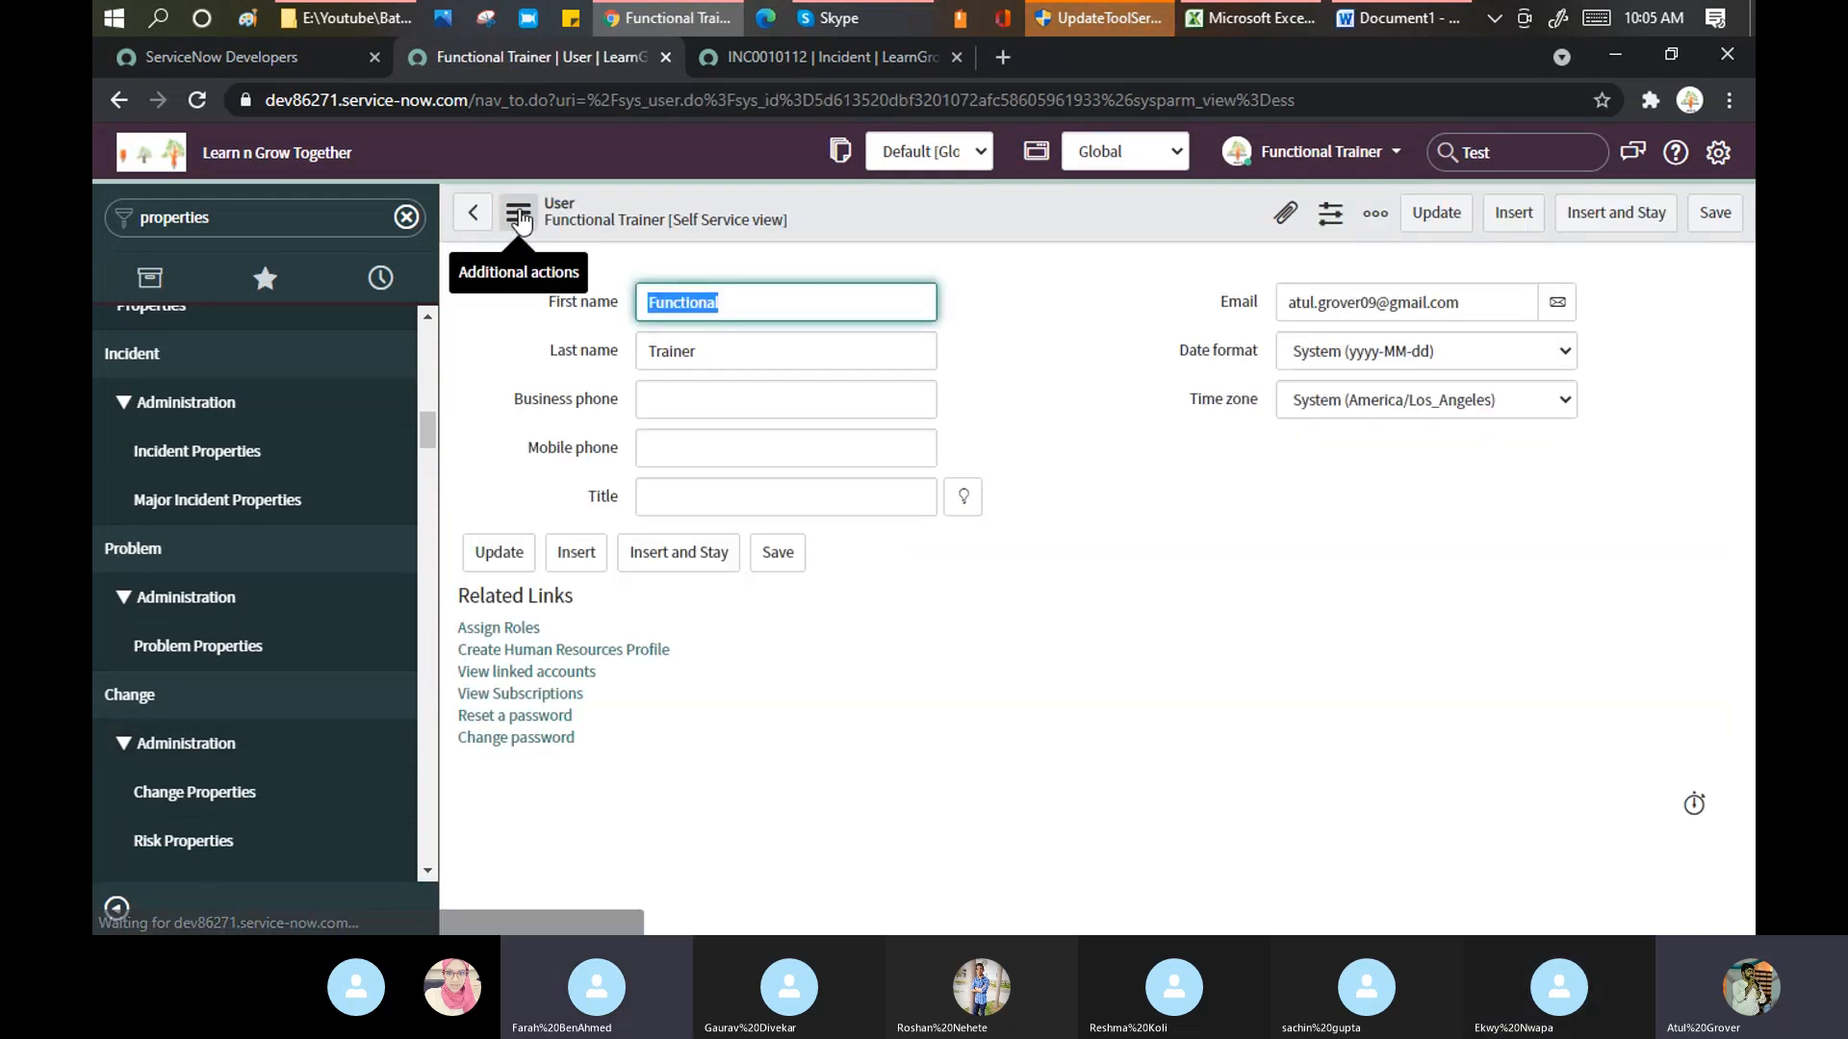
left_click(519, 215)
mouse_move(633, 392)
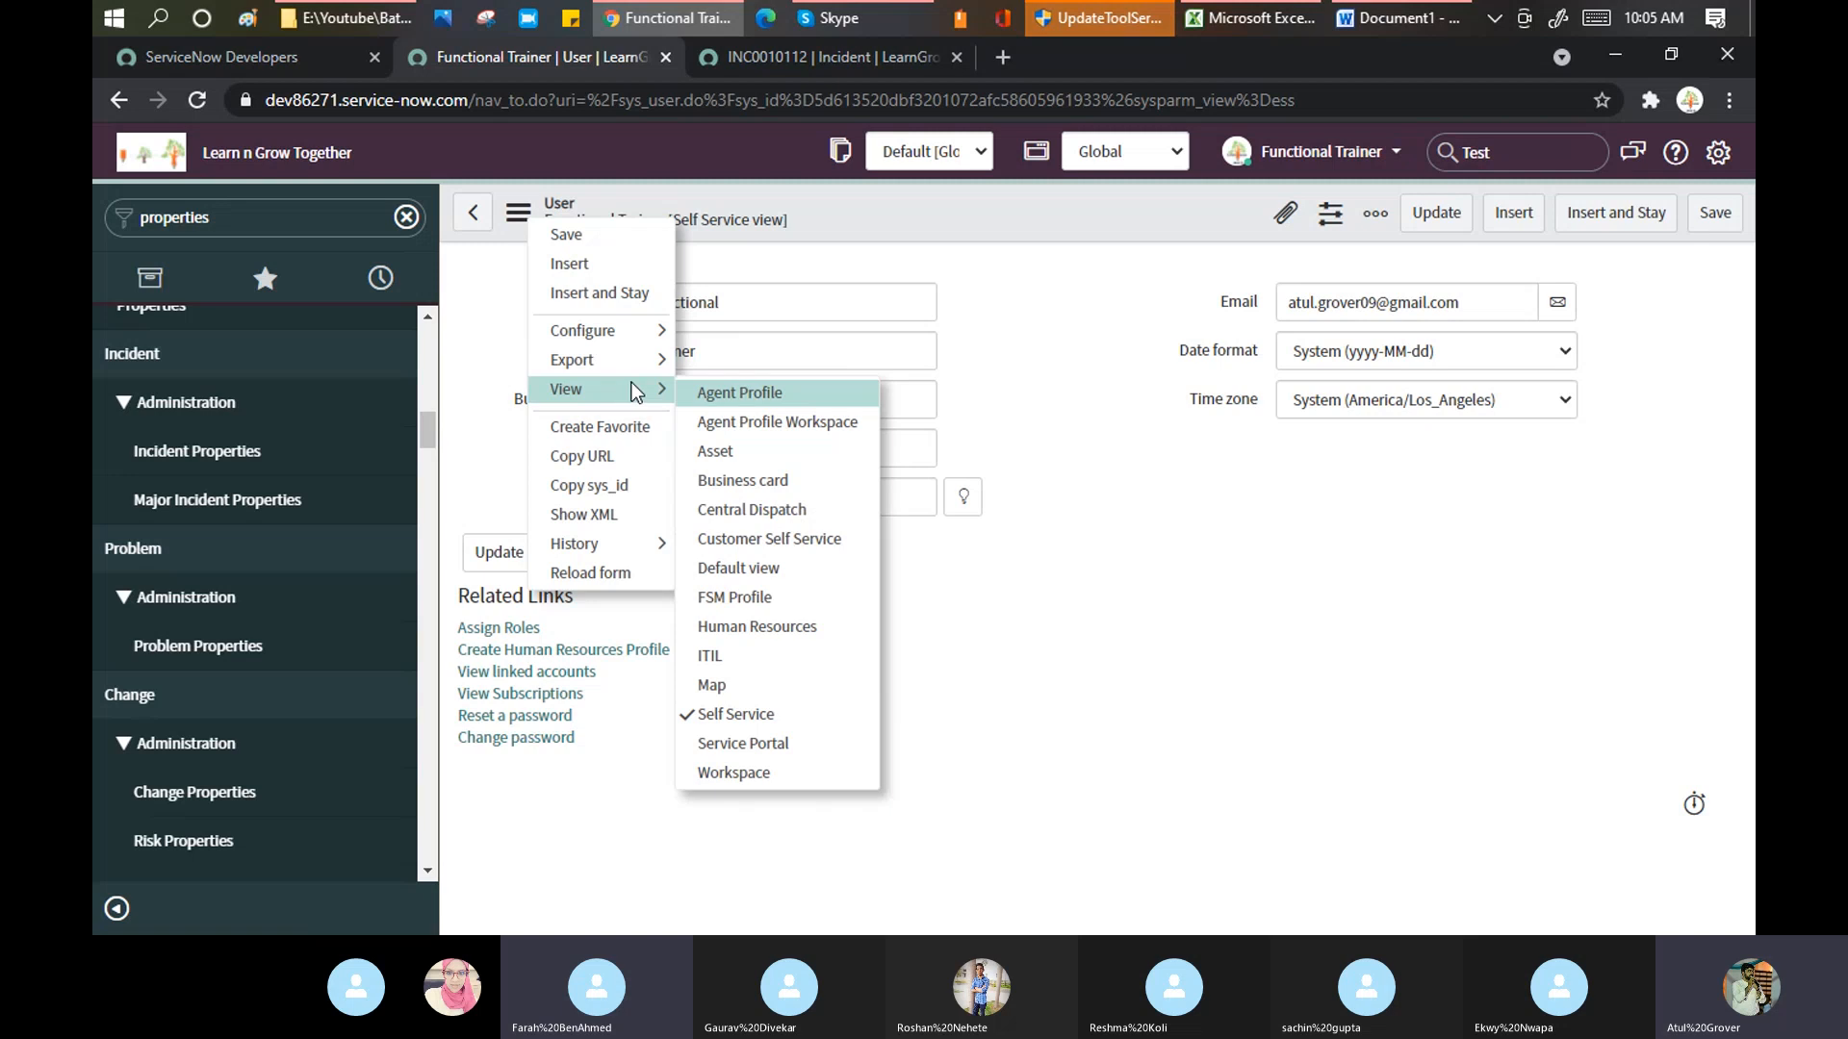
left_click(760, 572)
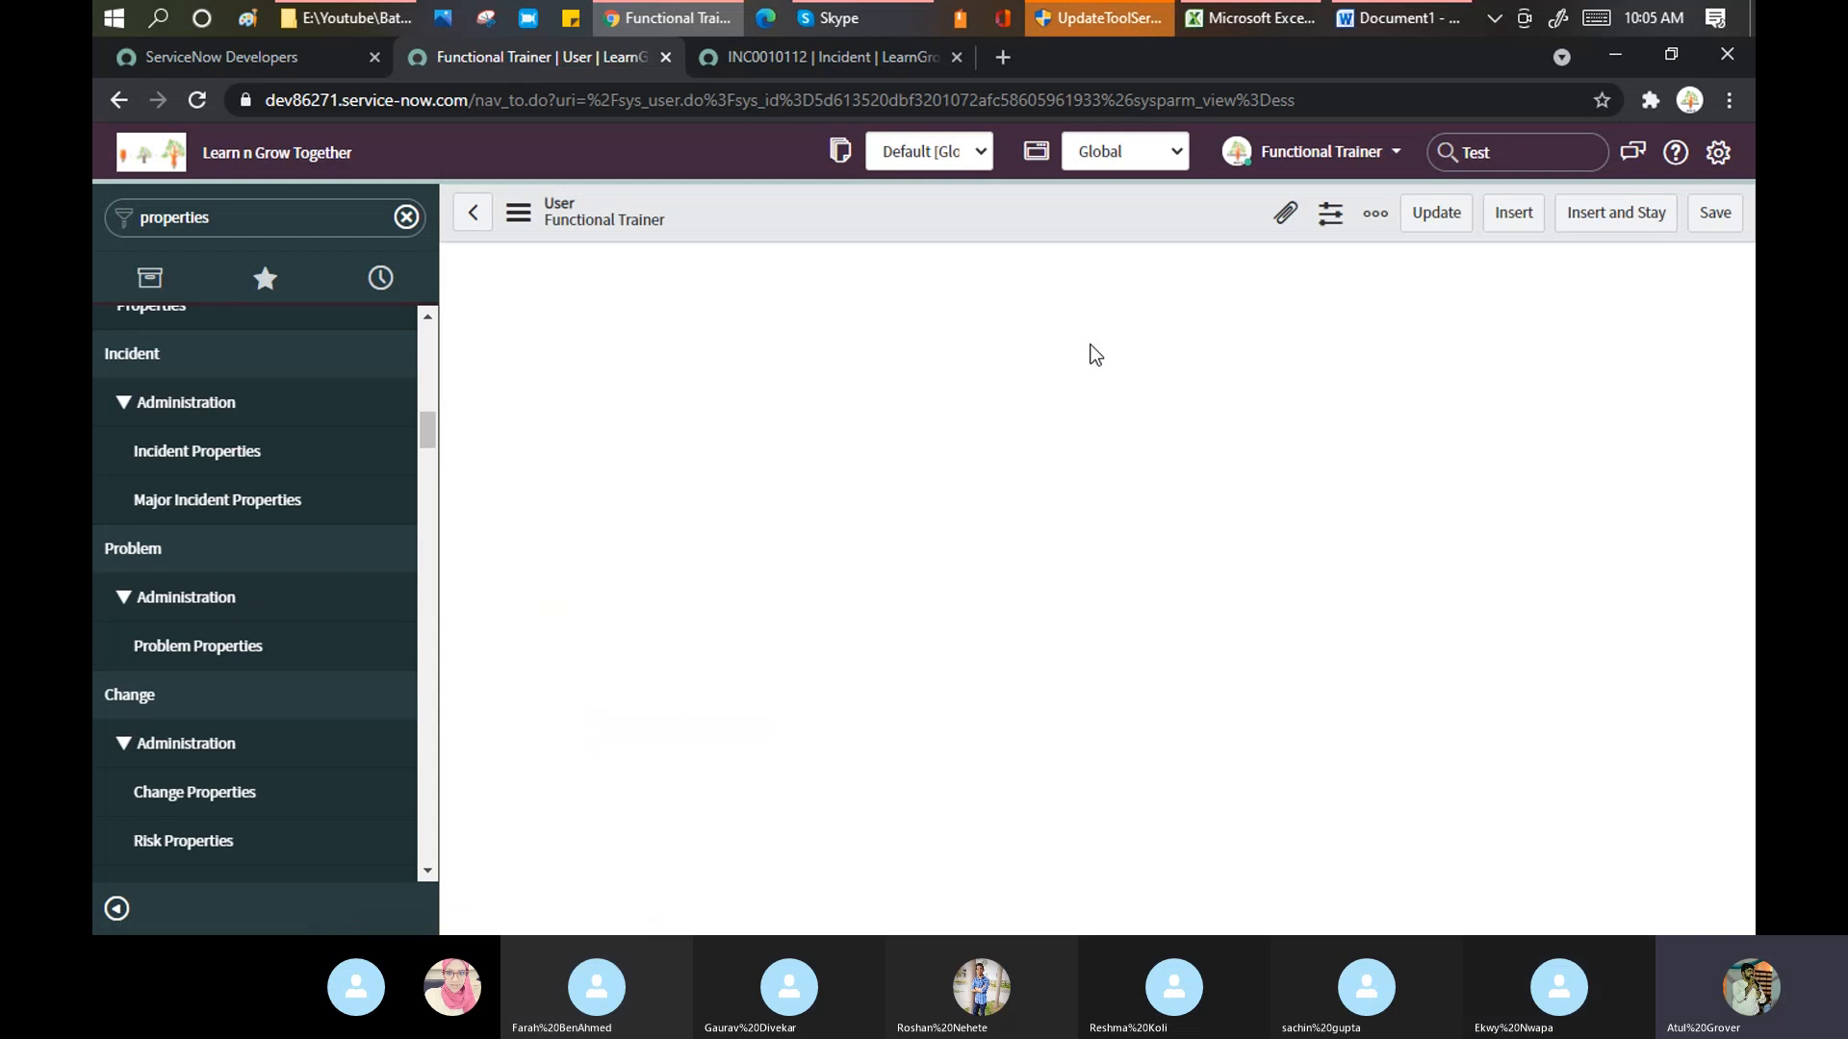
- Examine the logged-in user's assigned roles in the profile's Roles related list
scroll(1092, 356, "down", 8)
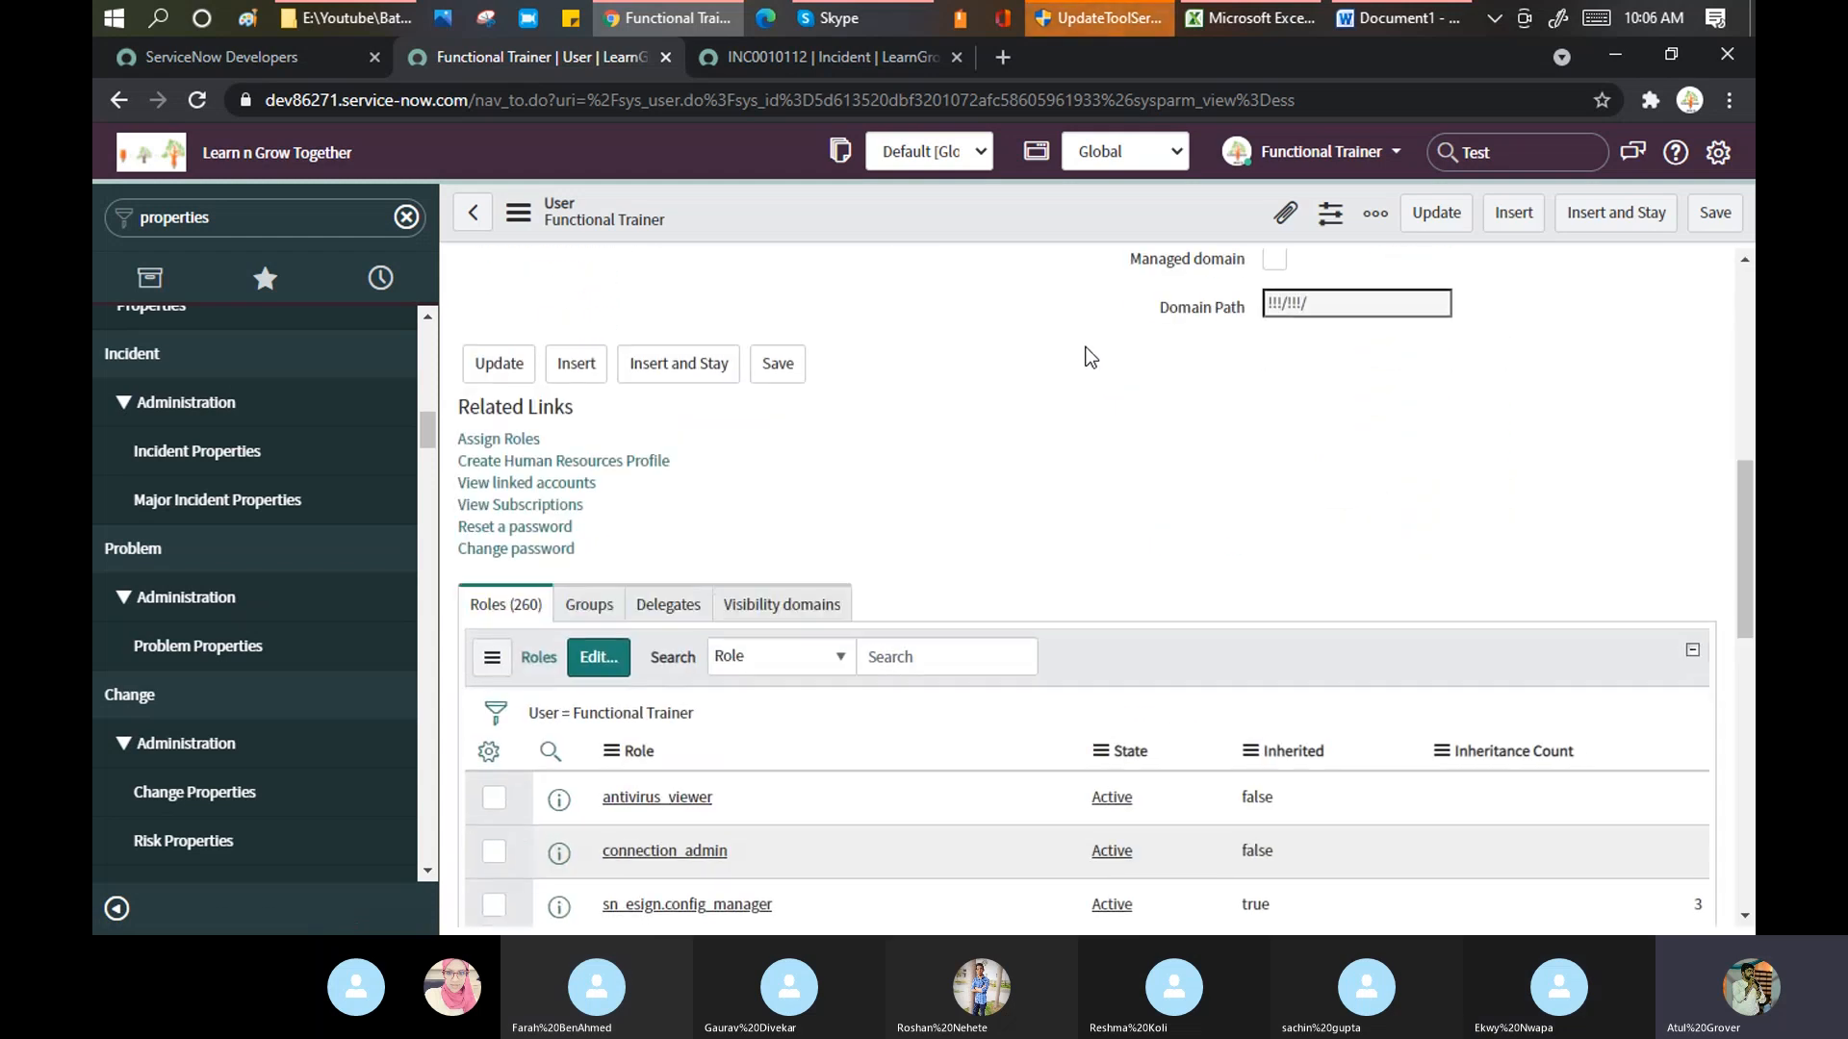
scroll(581, 483, "up", 4)
scroll(585, 487, "down", 6)
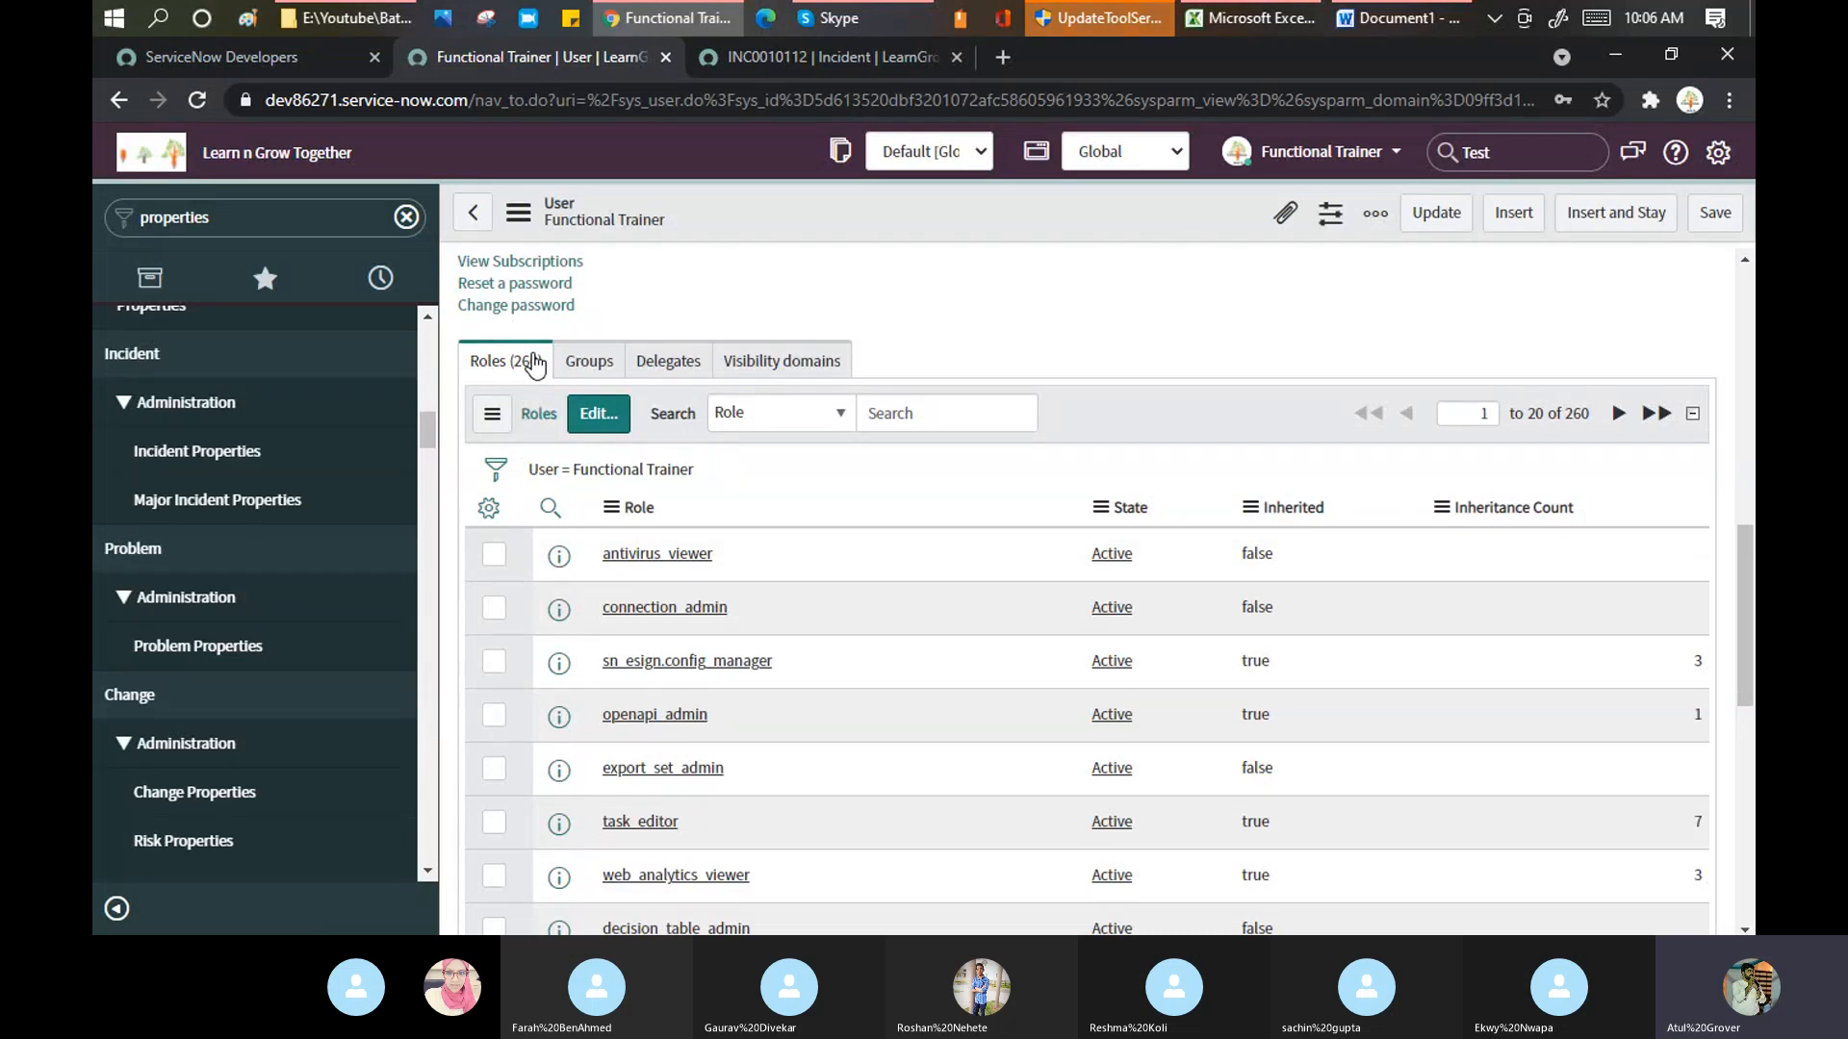
scroll(1400, 371, "up", 4)
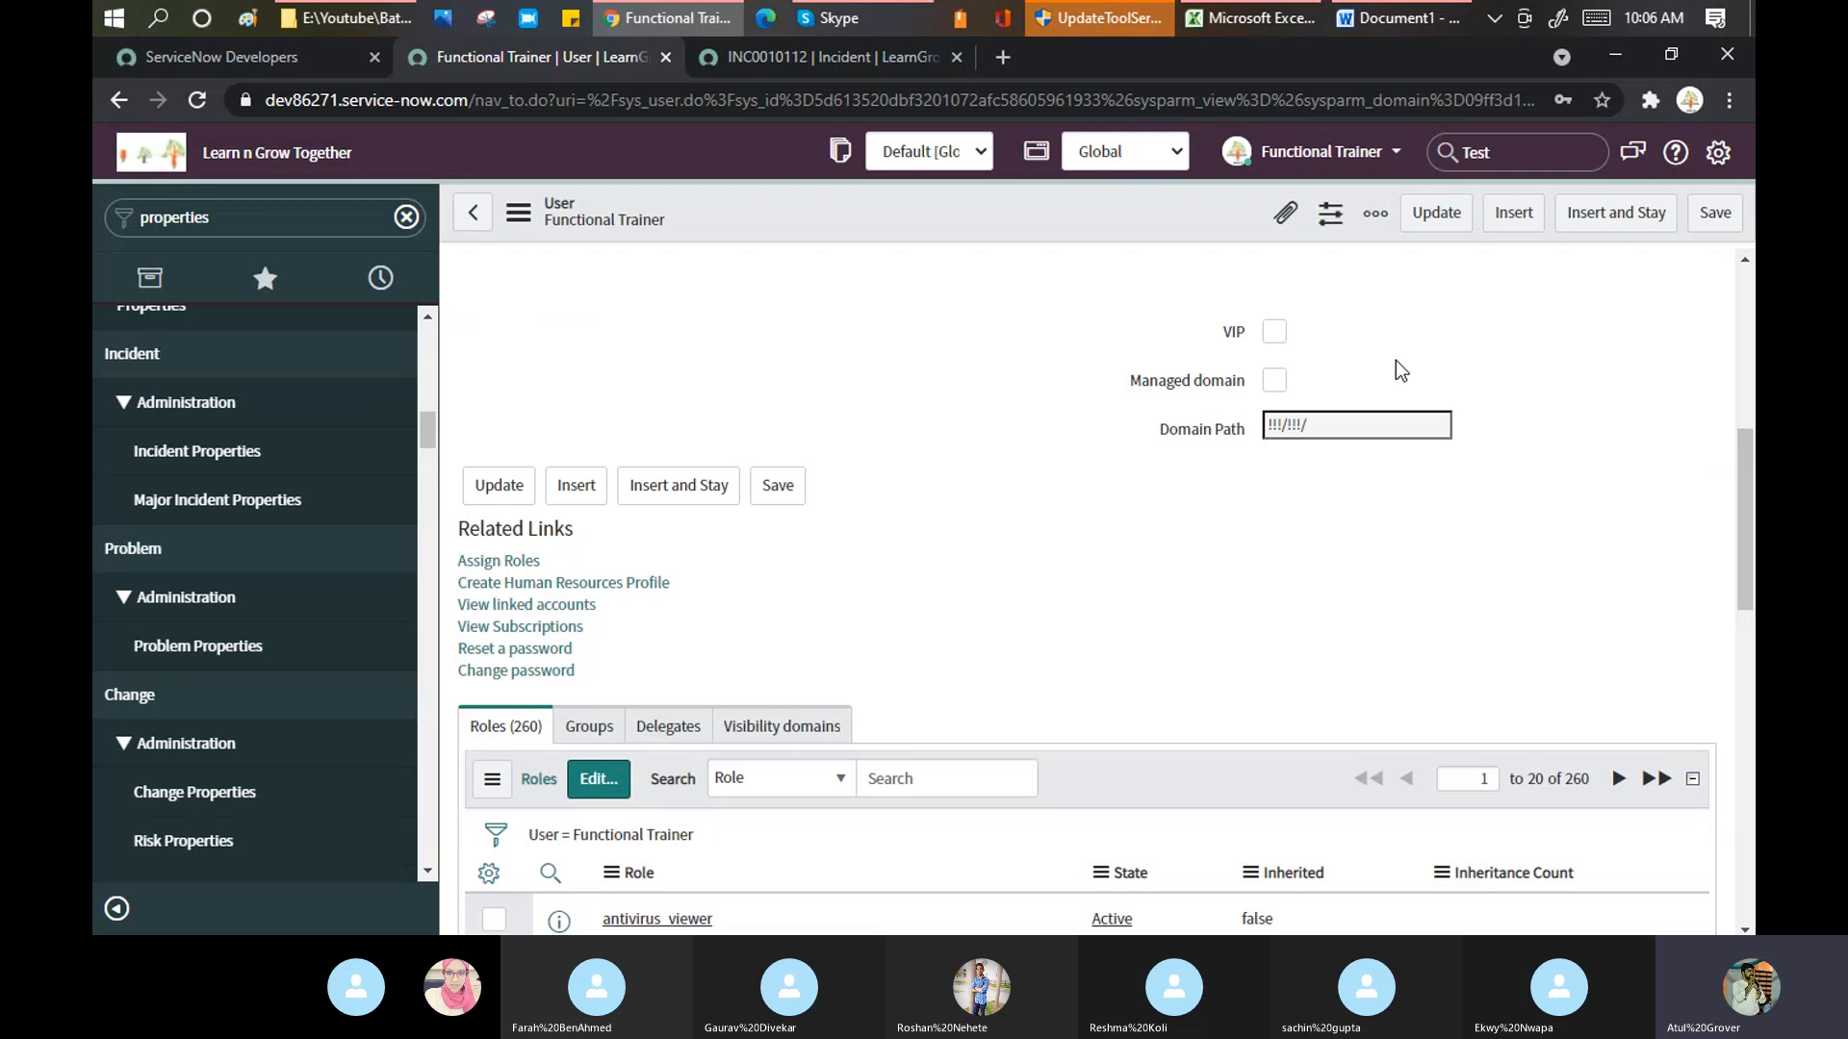
scroll(1395, 372, "down", 4)
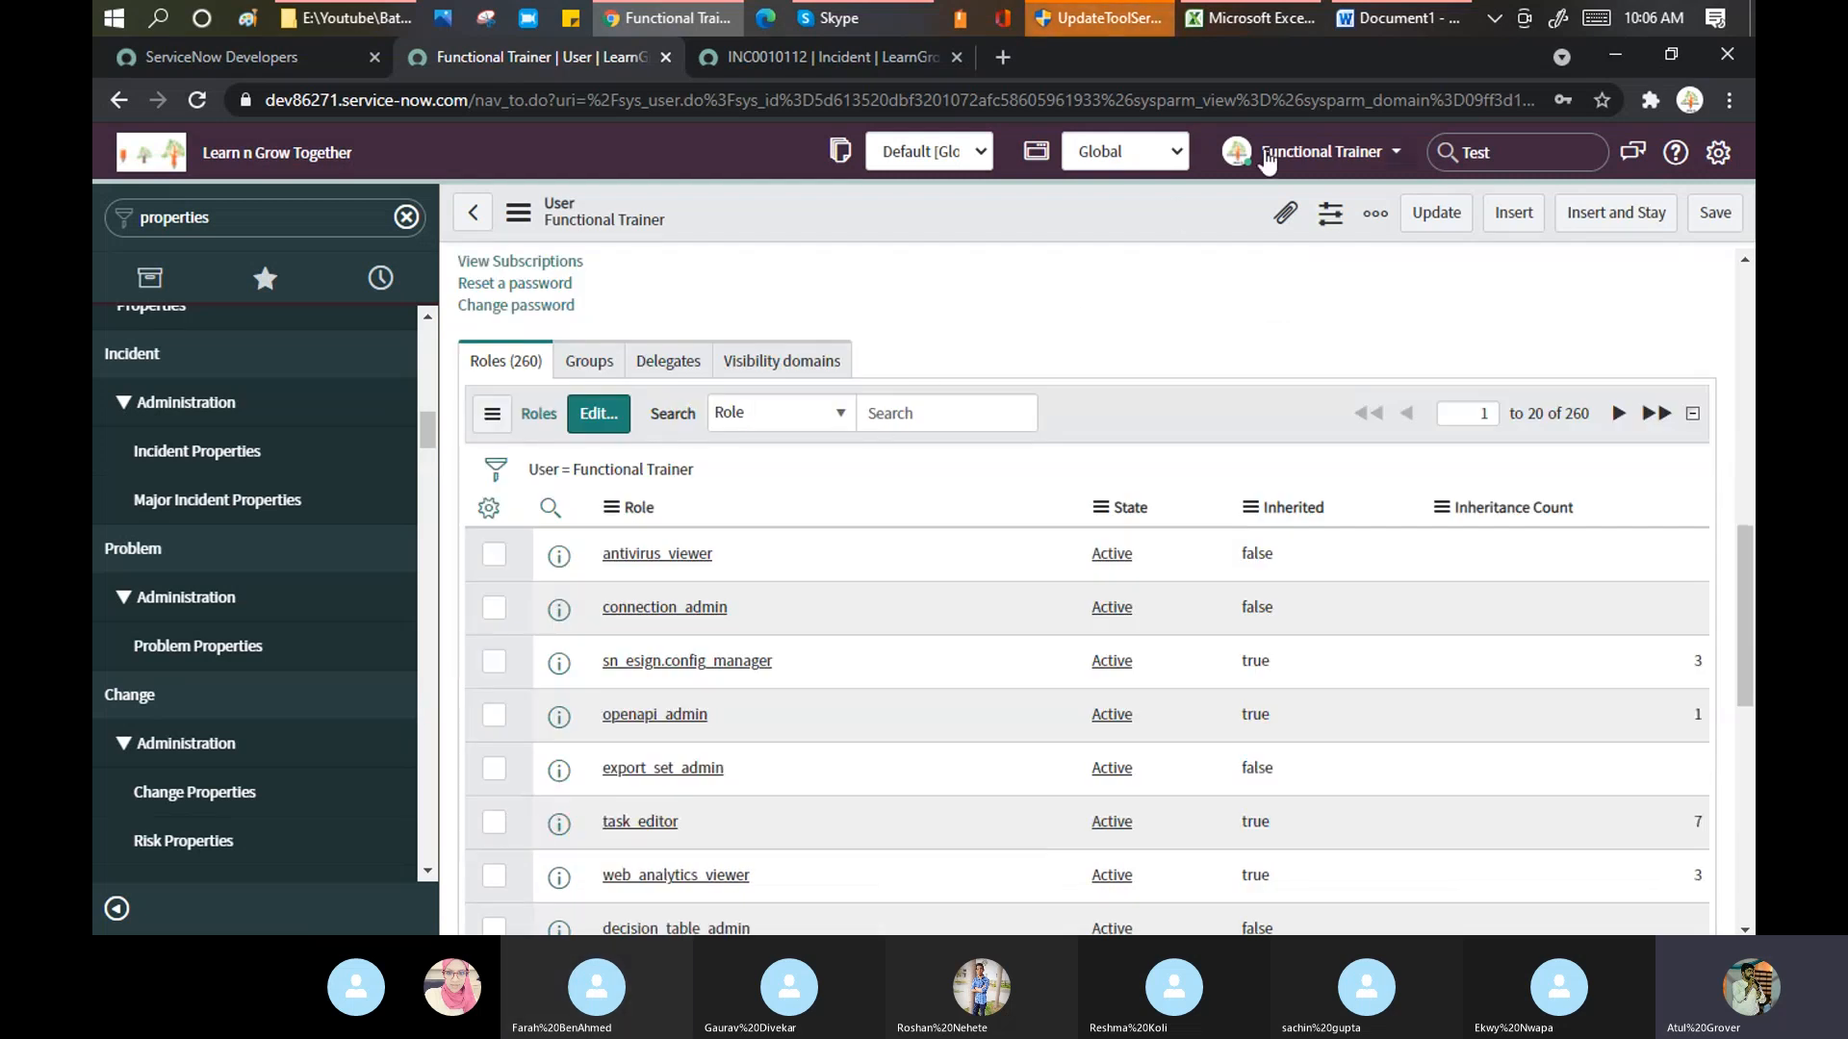
- Filter the application navigator by "user a" and open the Users list under User Administration
left_click(227, 222)
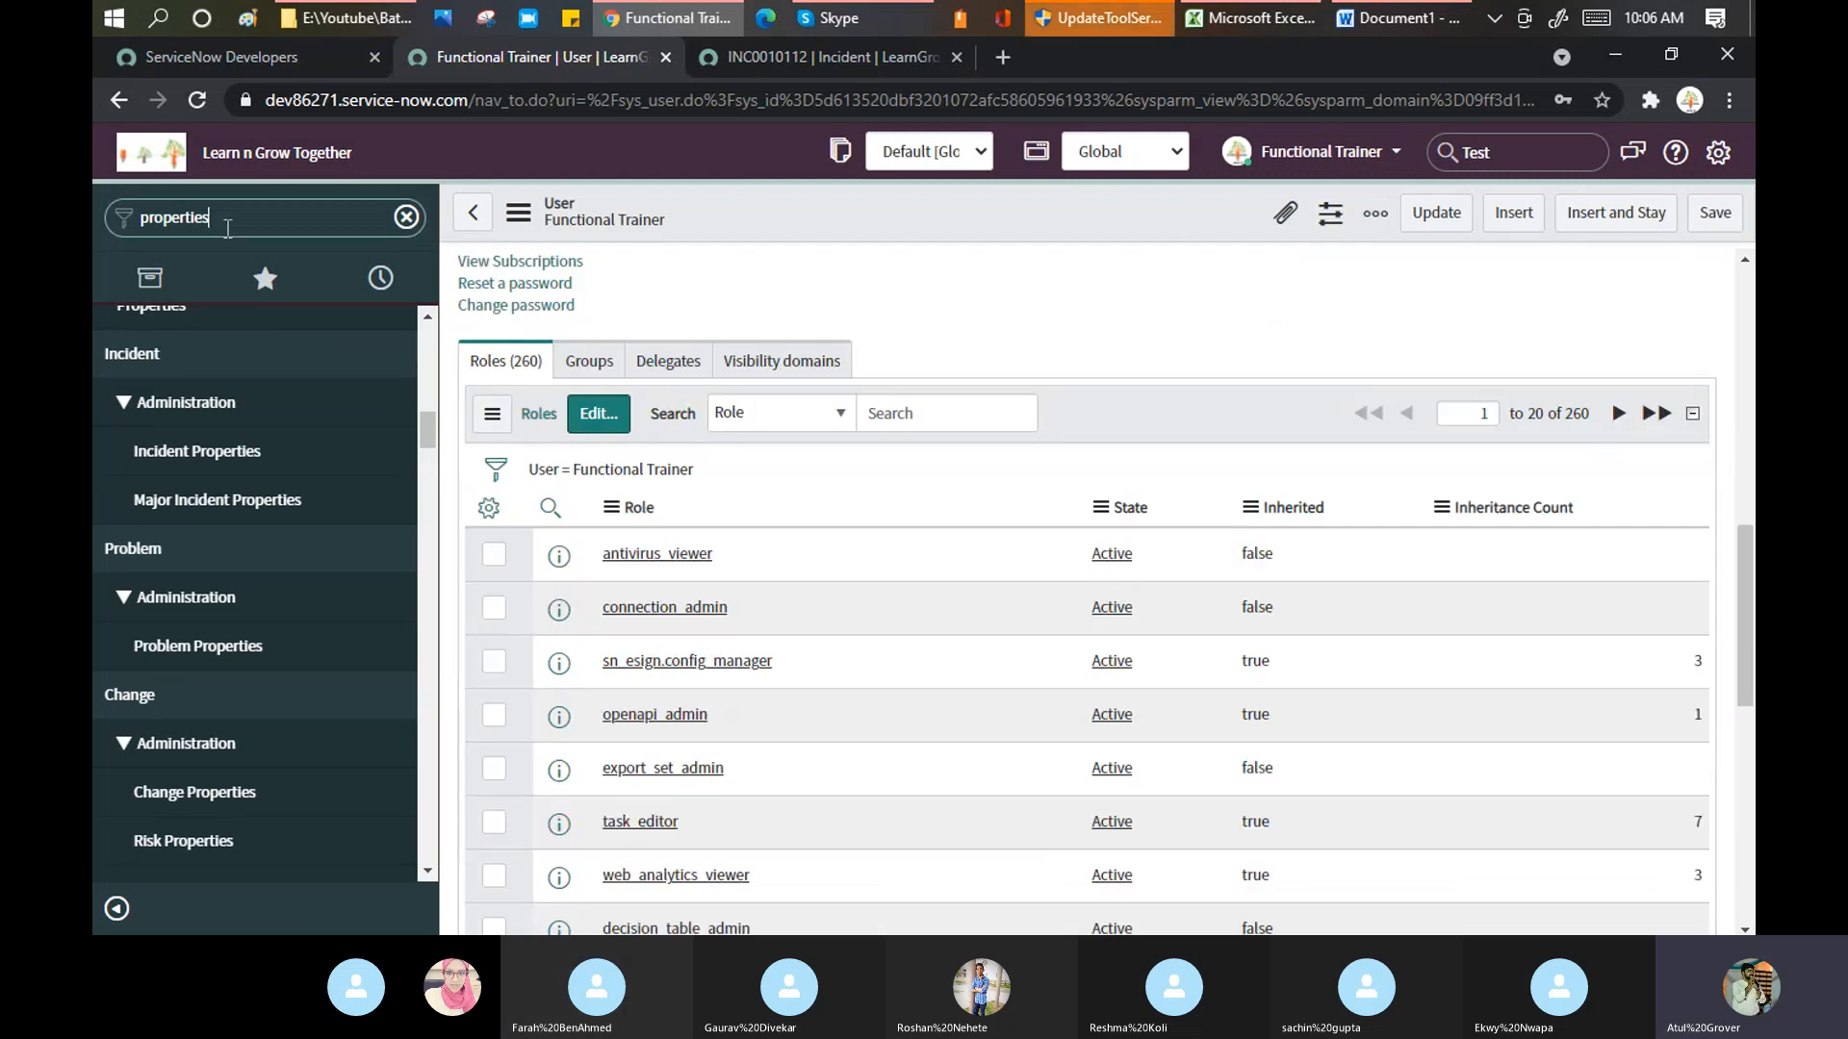
key("BackSpace")
key("BackSpace")
key("BackSpace")
key("BackSpace")
key("BackSpace")
key("BackSpace")
key("BackSpace")
key("BackSpace")
key("BackSpace")
type("usrr a")
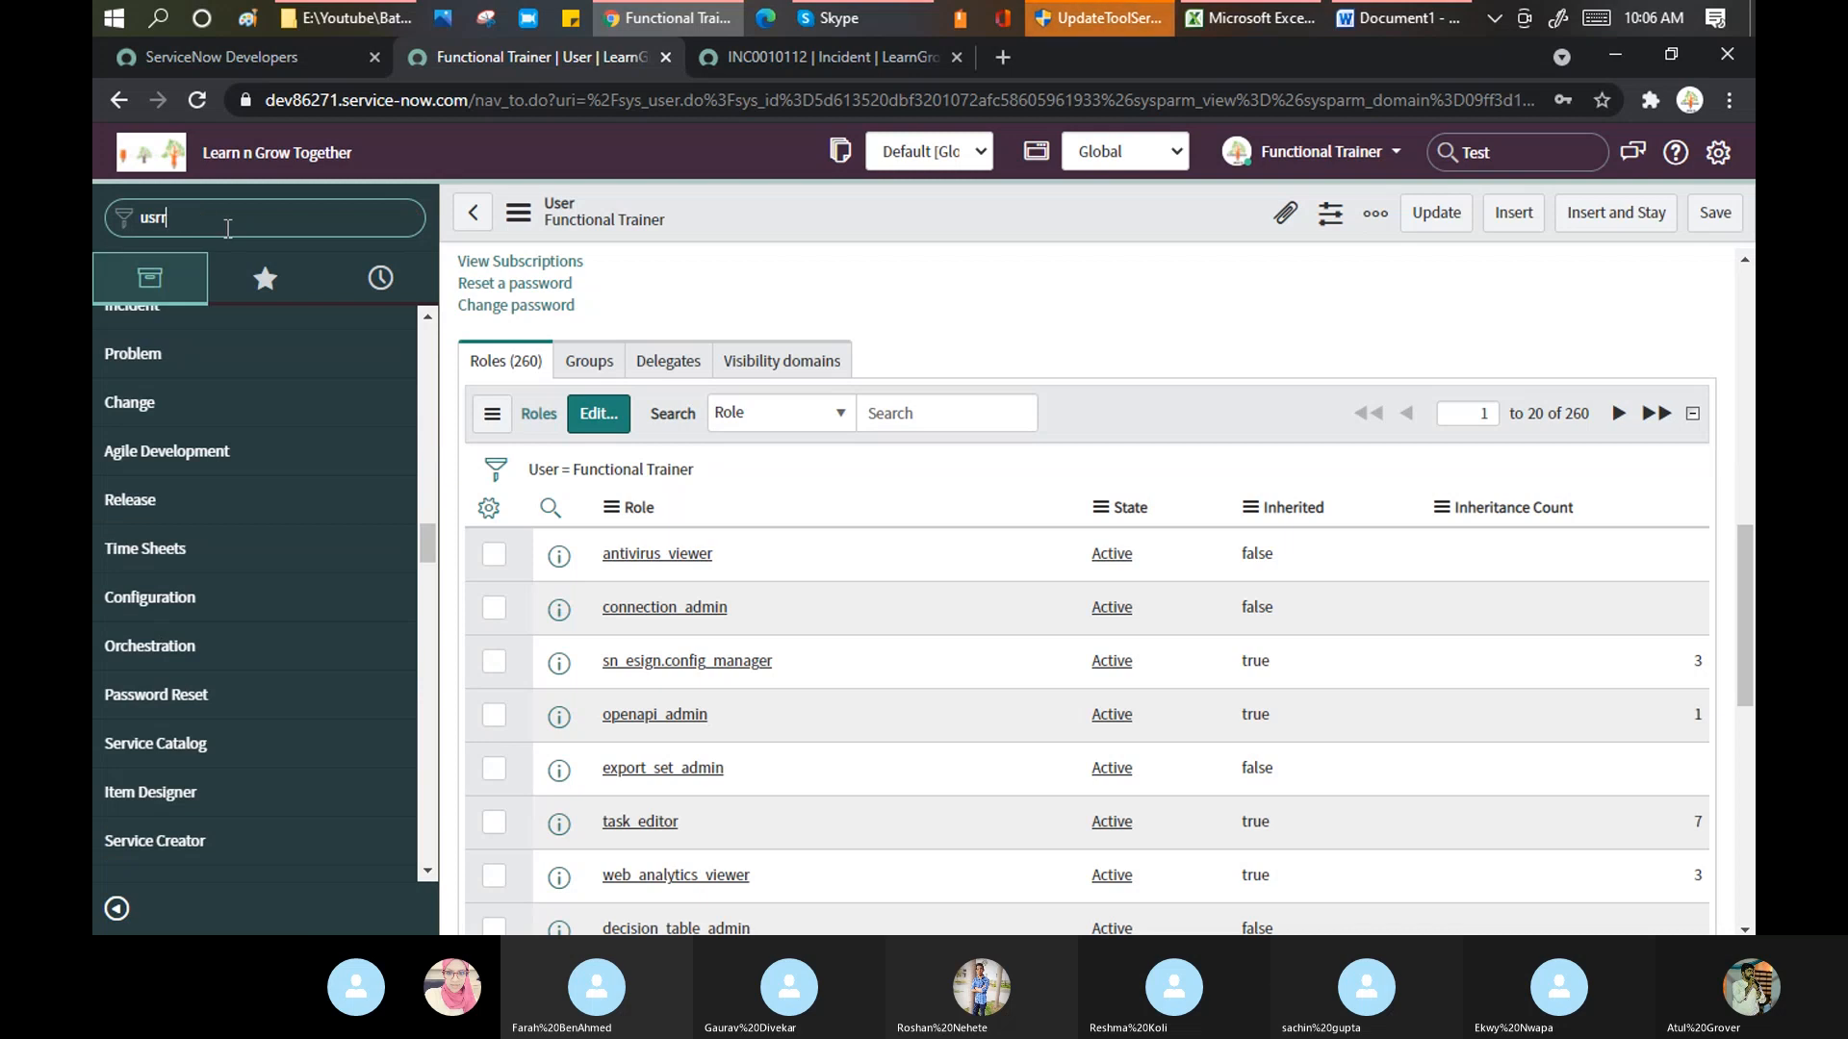
key("BackSpace")
key("BackSpace")
key("BackSpace")
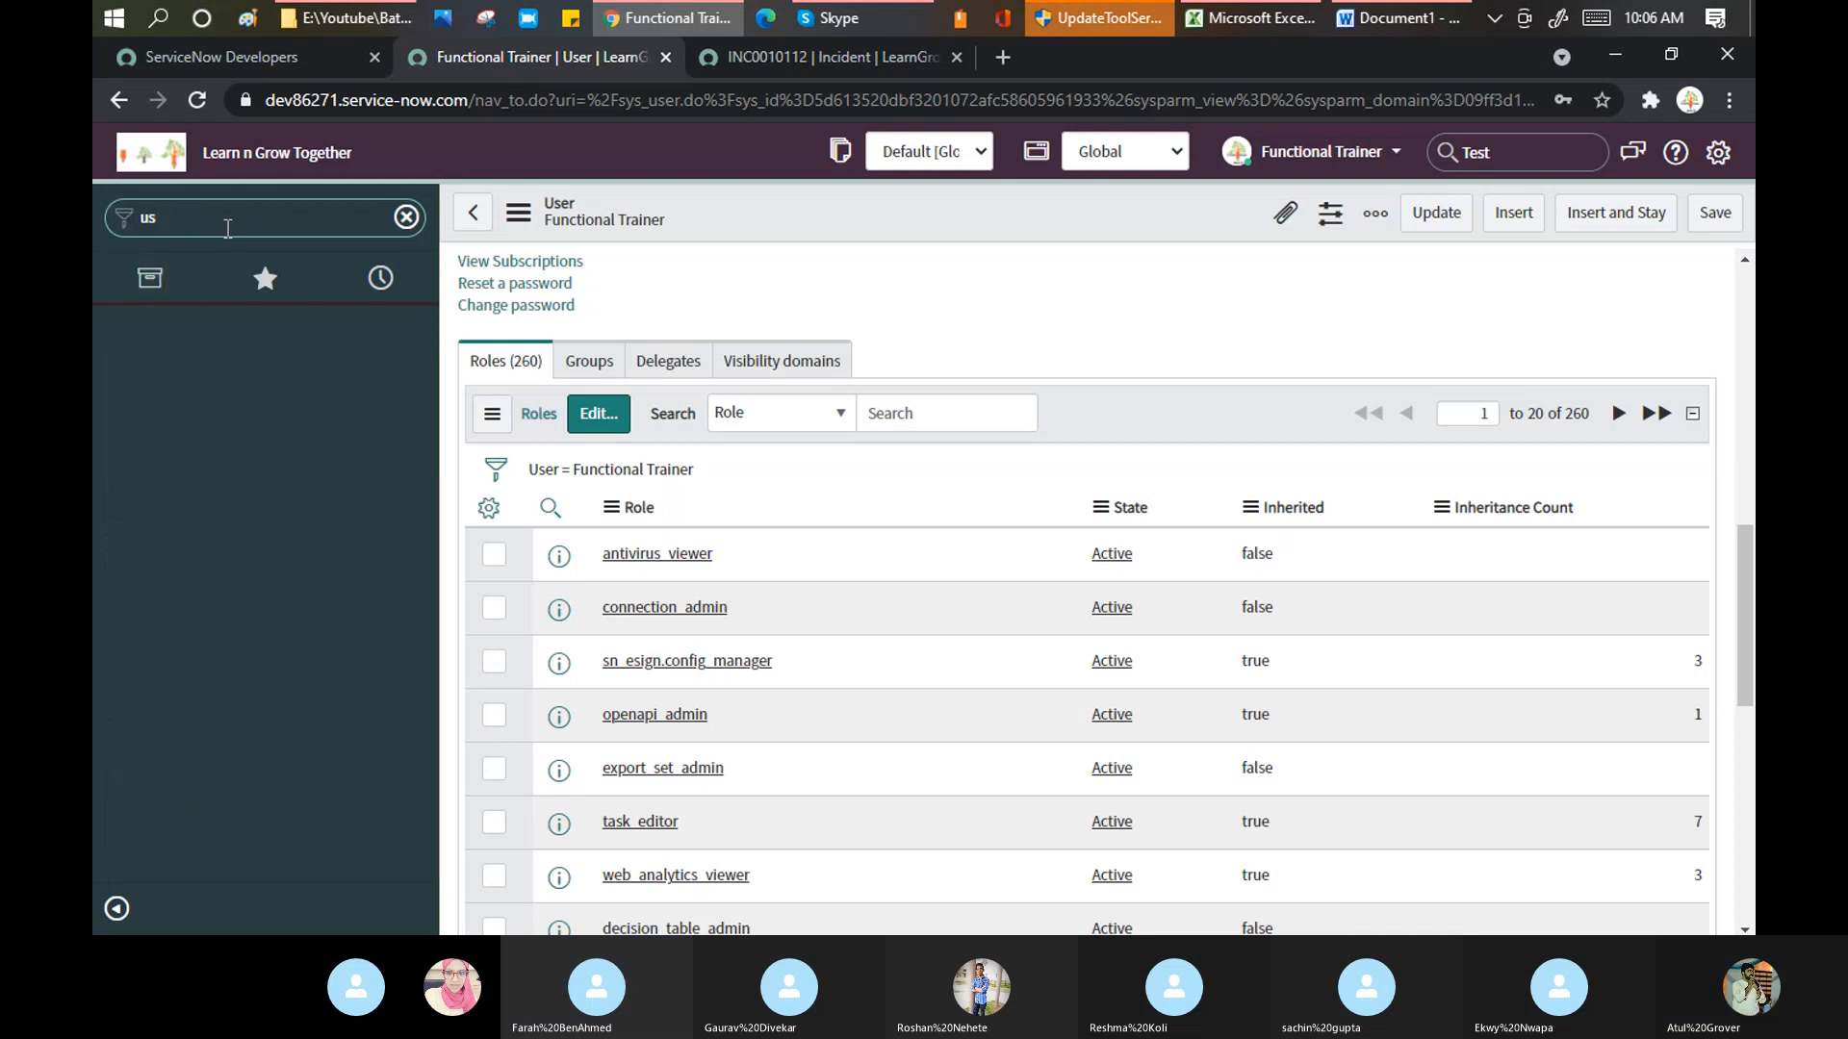
type("r a")
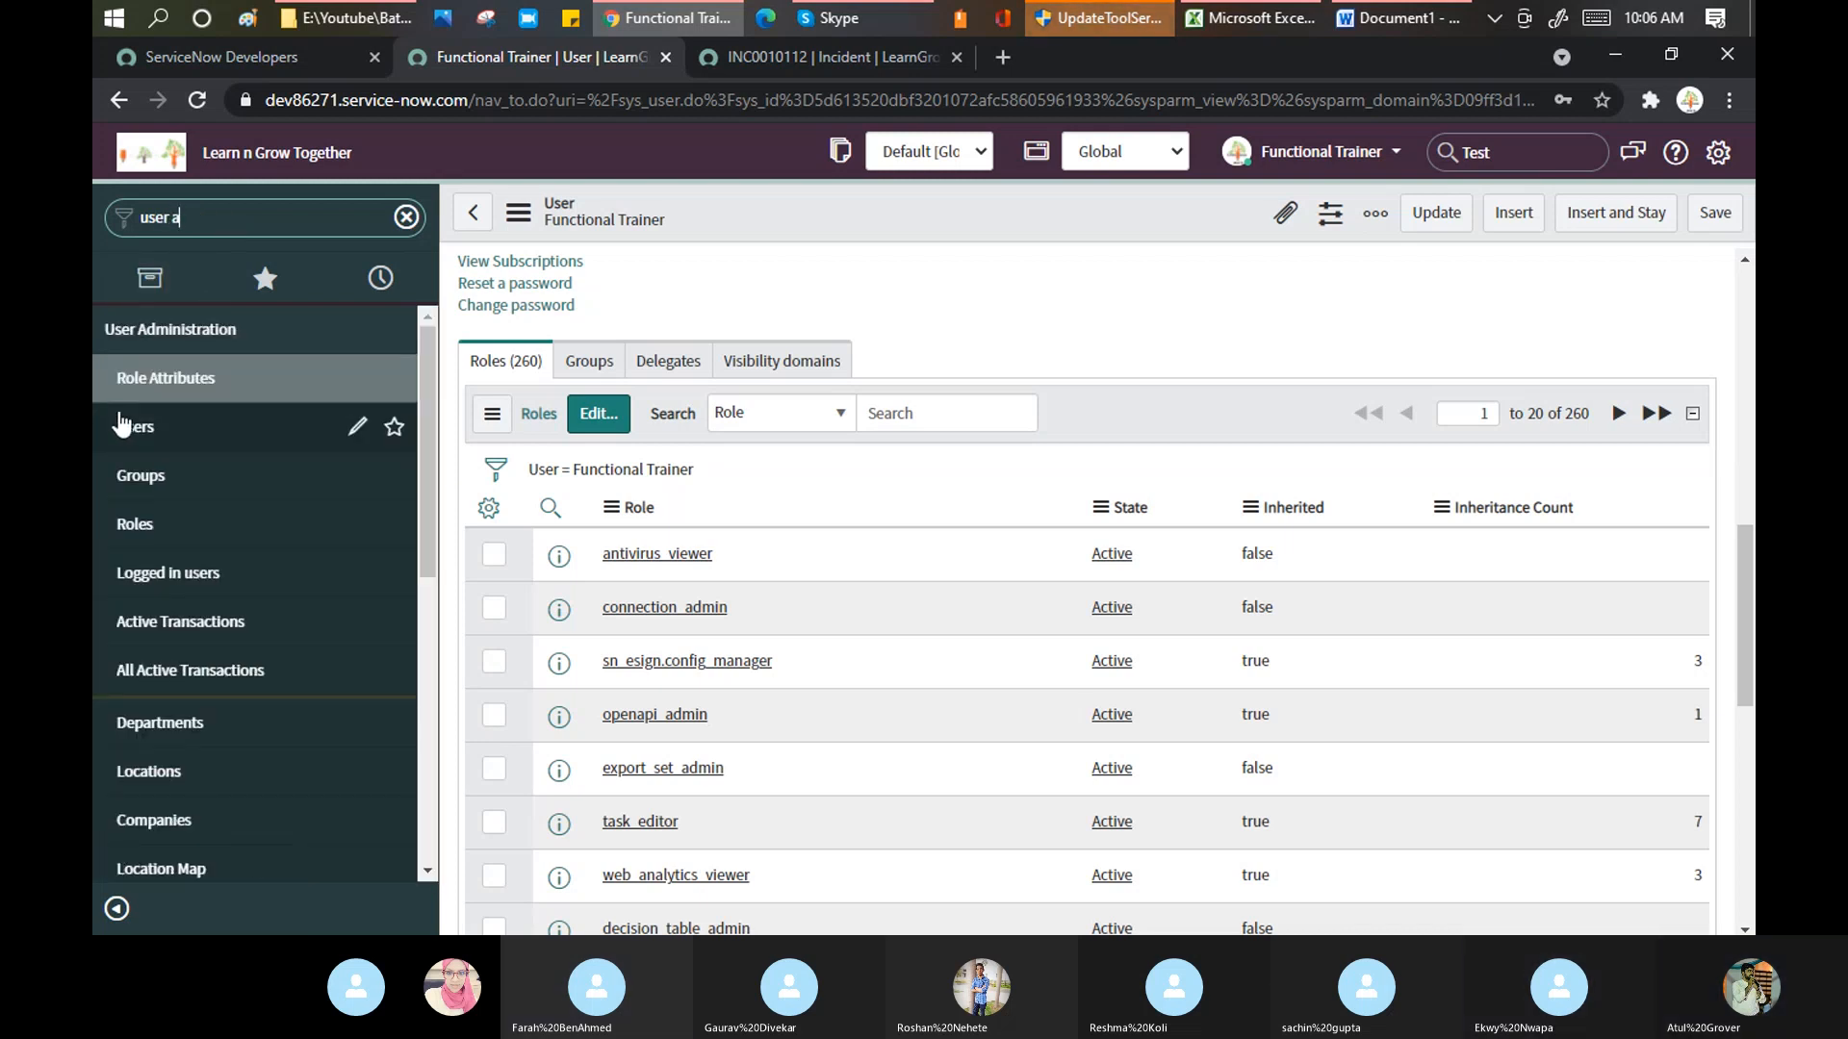
left_click(125, 425)
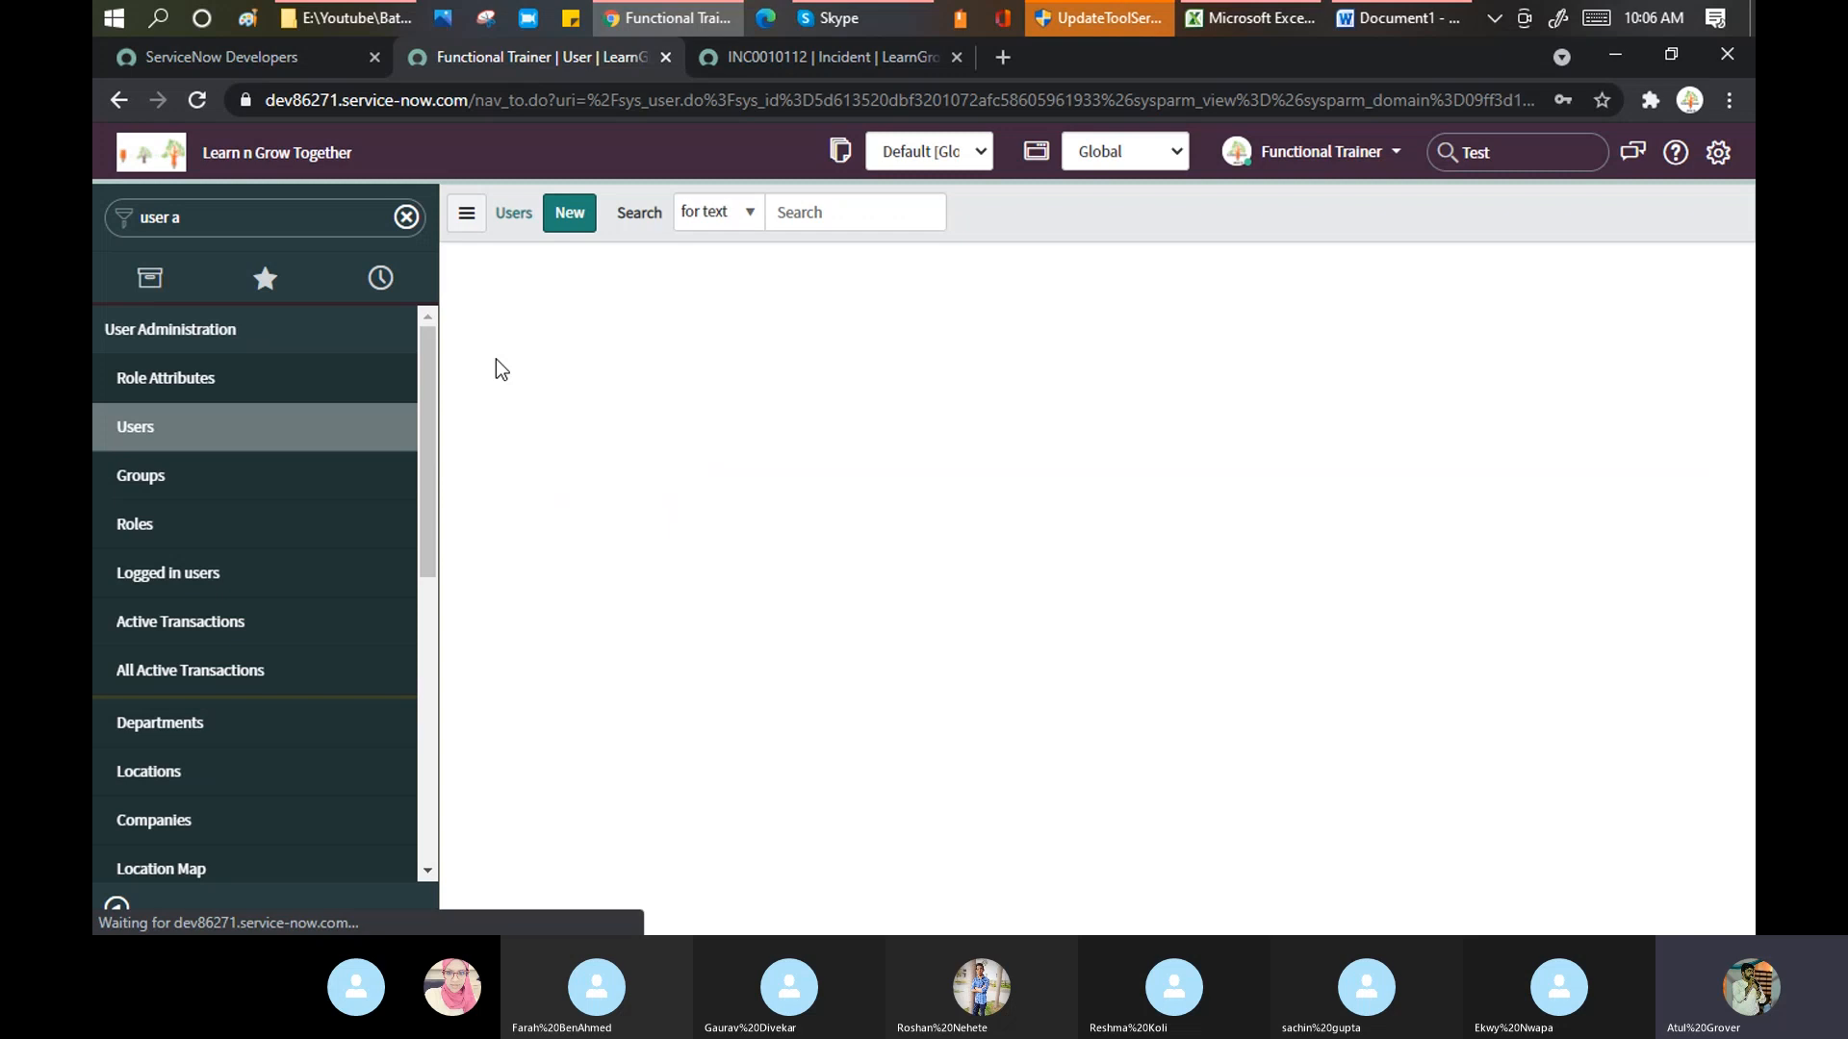
- Filter the Users list by a trainee's user ID and open the matching user record
left_click(624, 348)
type("farah")
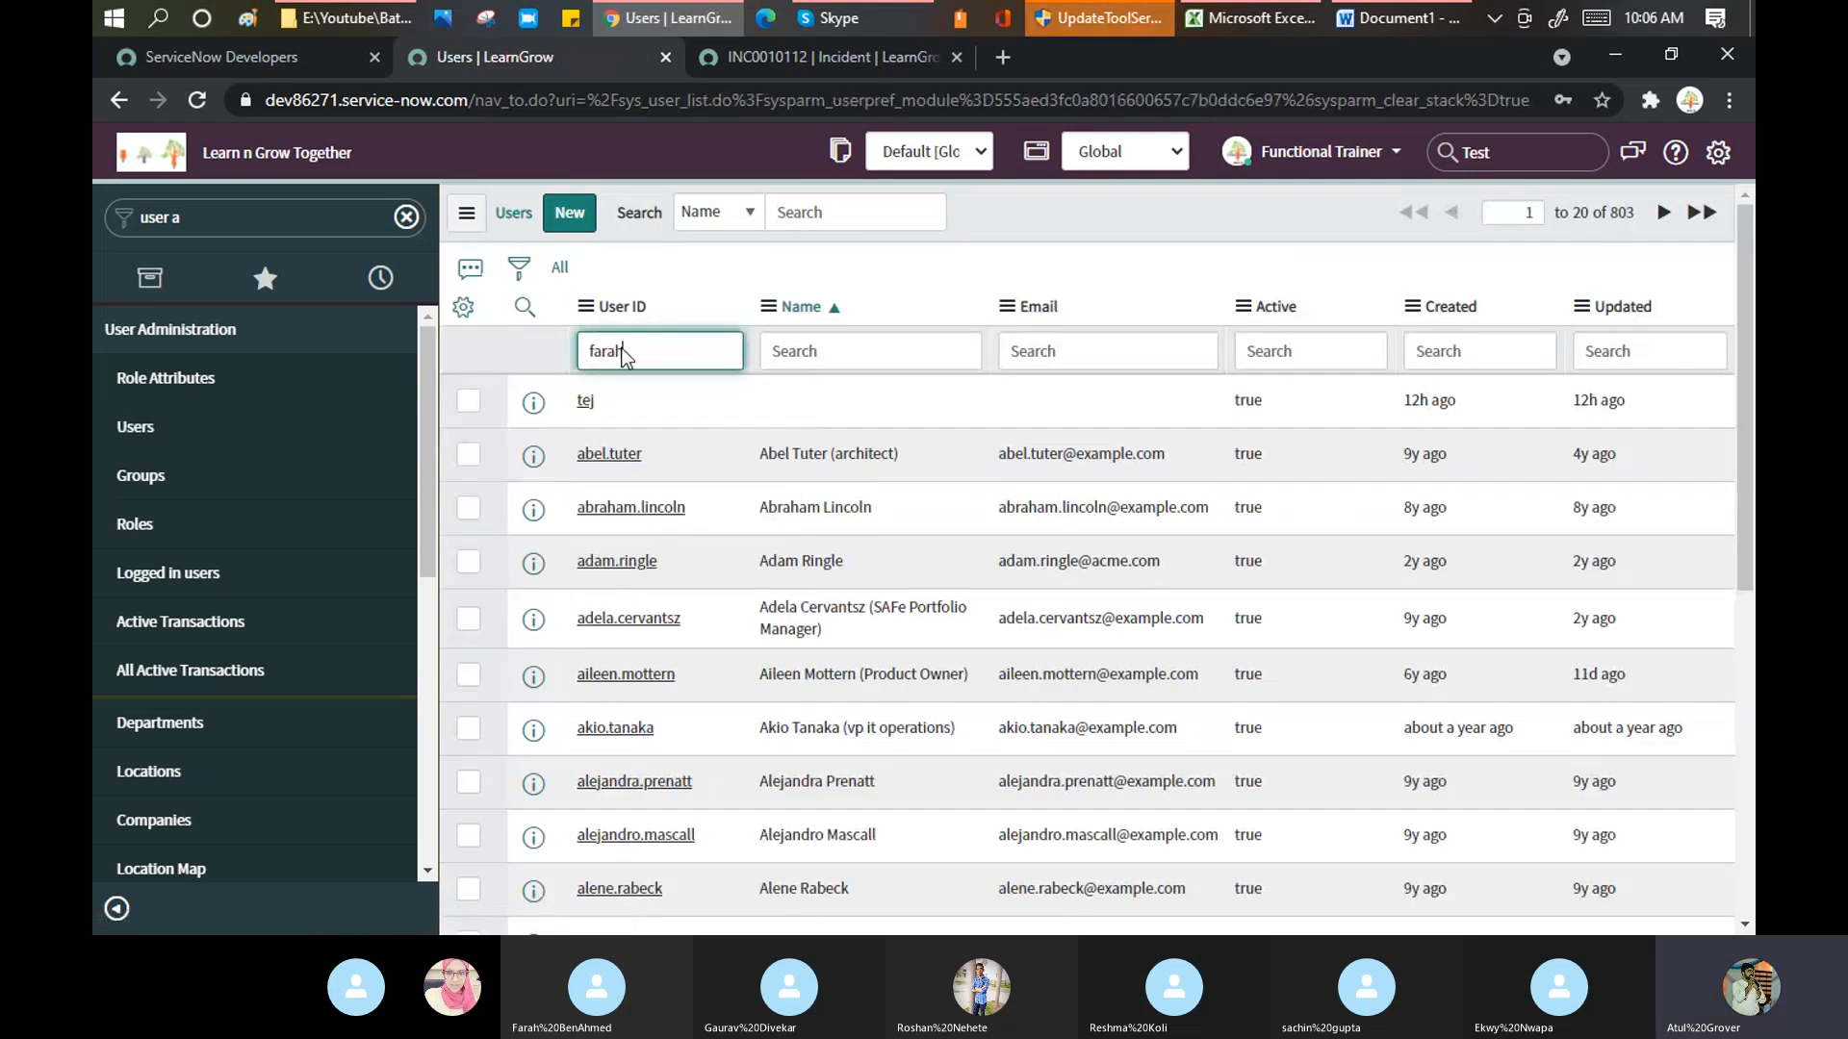
key("Return")
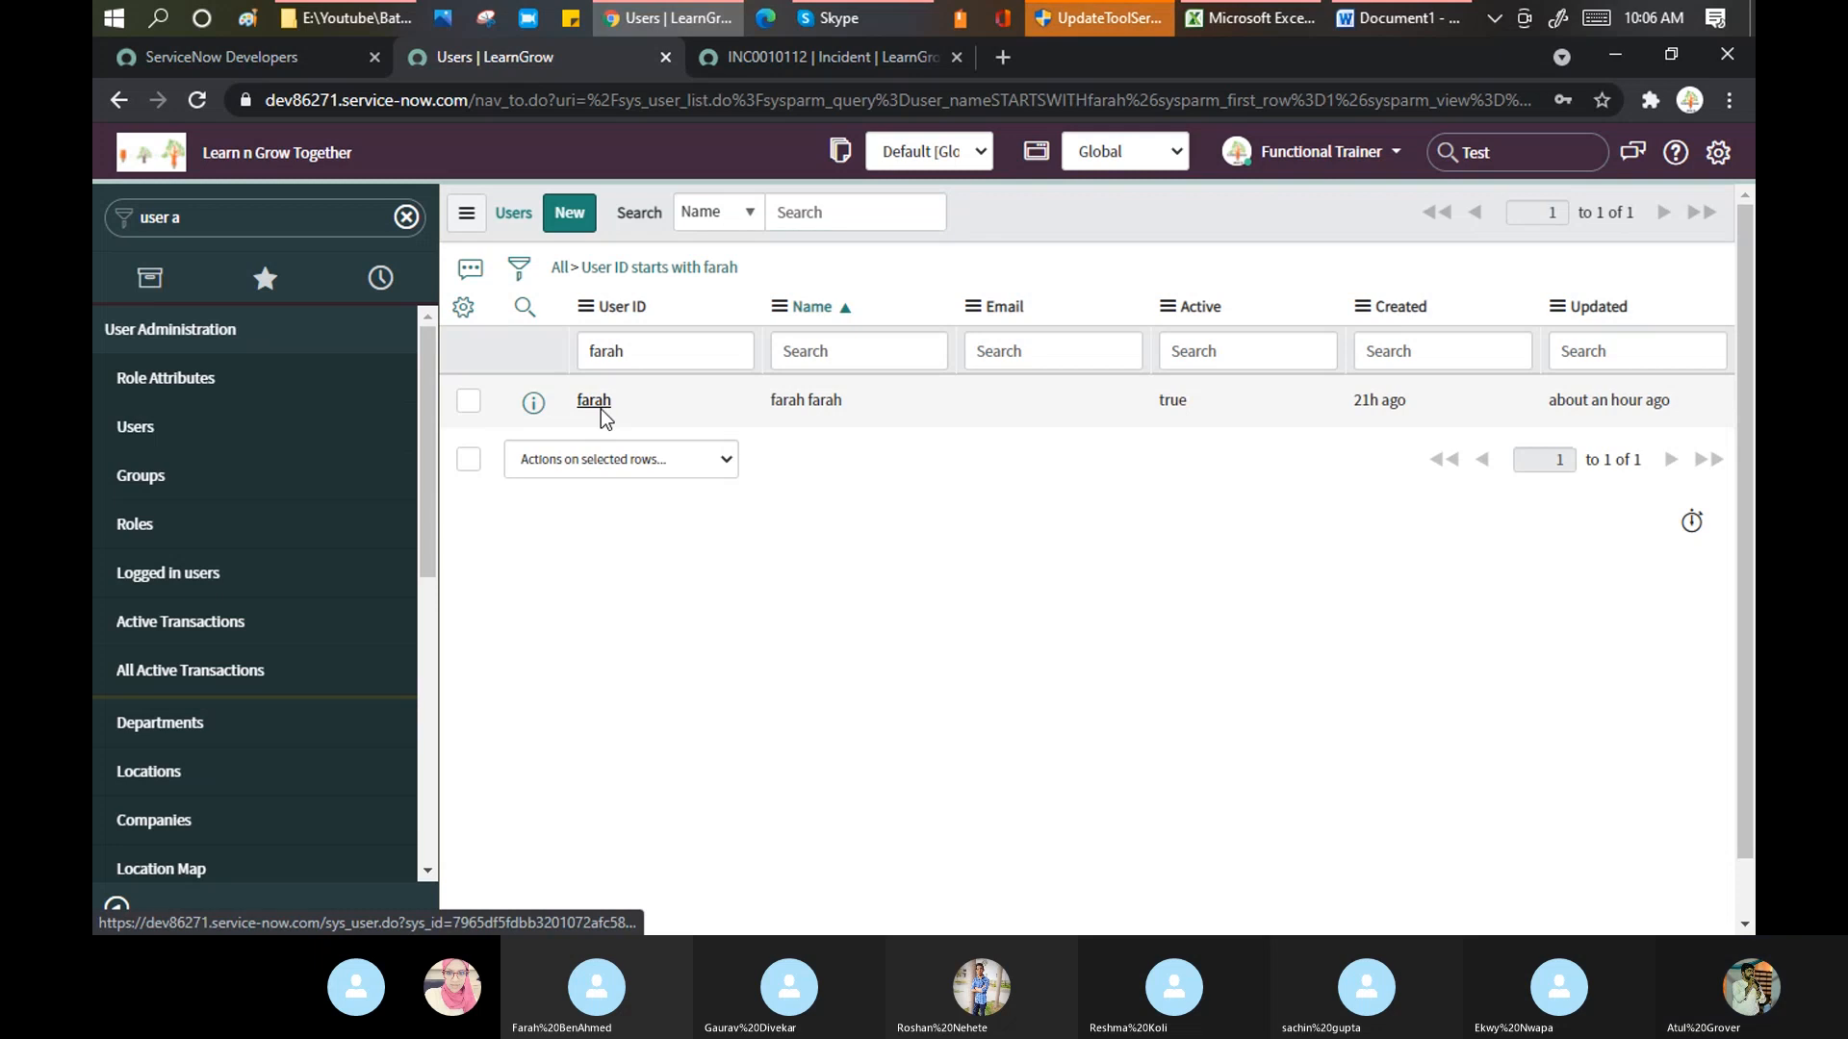
left_click(599, 407)
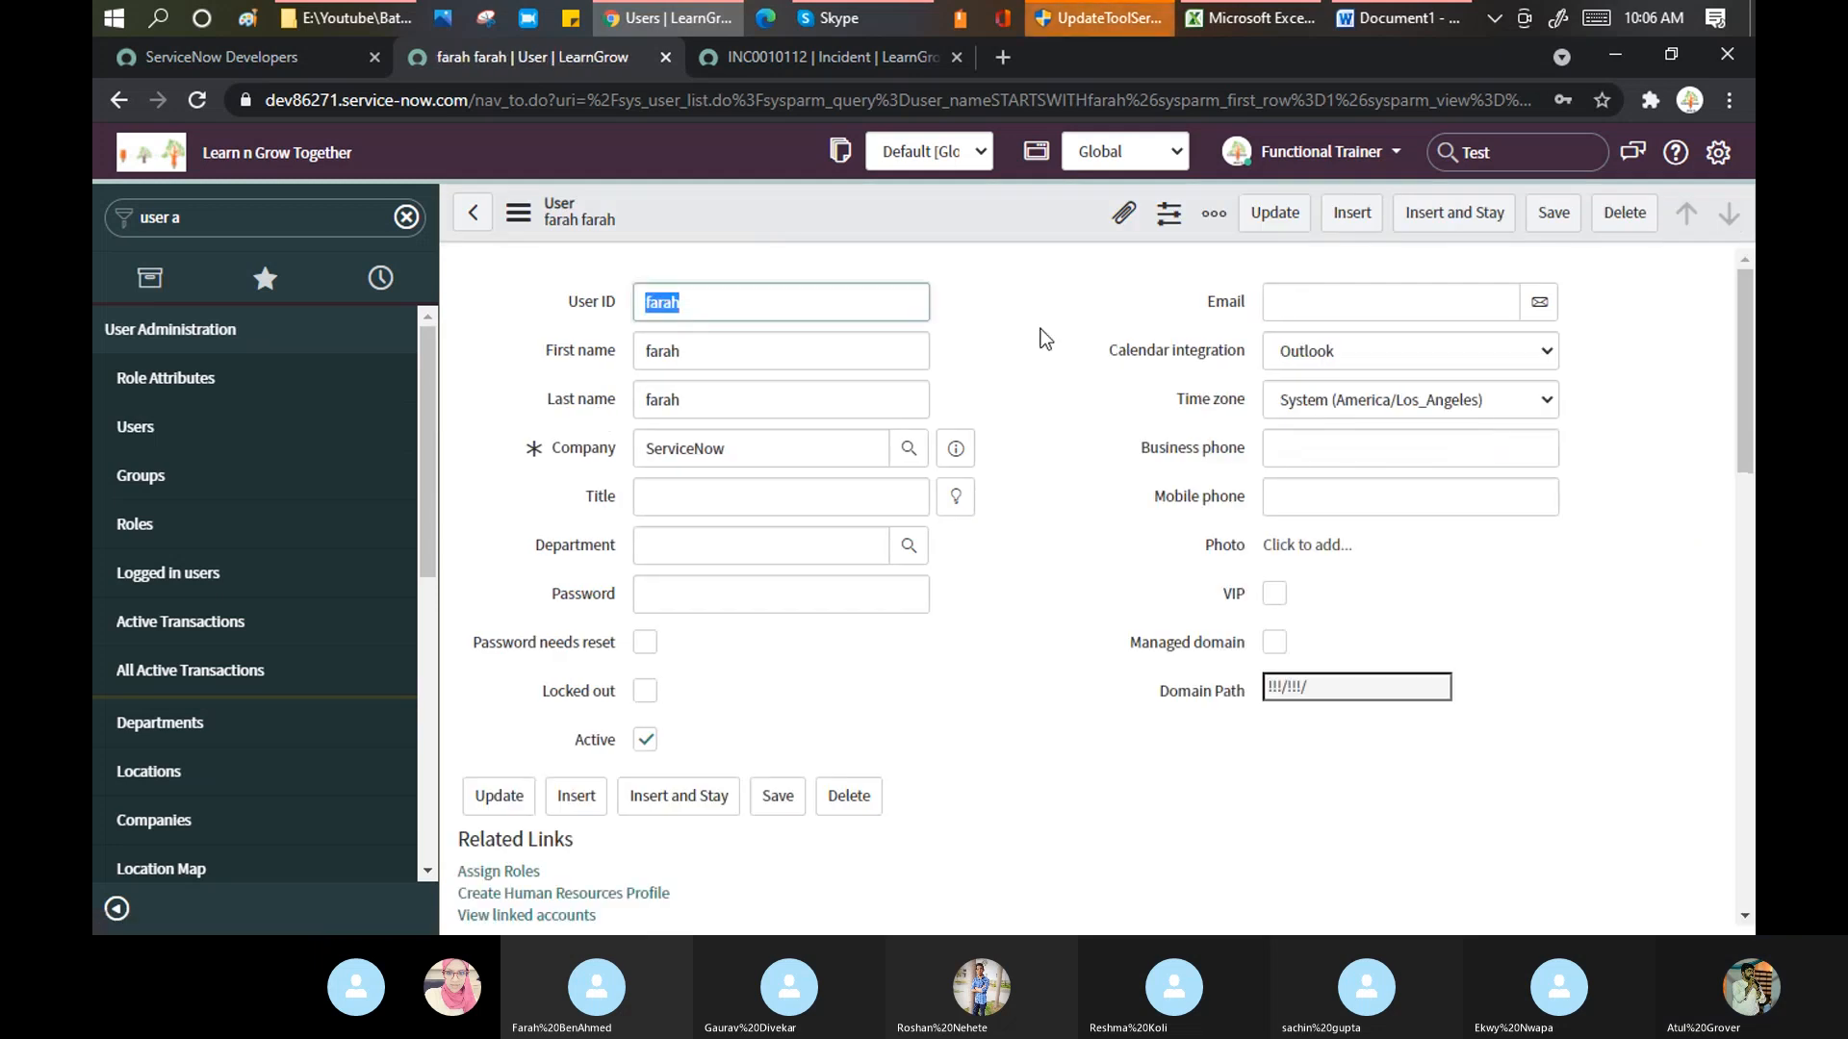
- Go to the trainee's group memberships and open the Batch_3 group record
scroll(1039, 338, "down", 6)
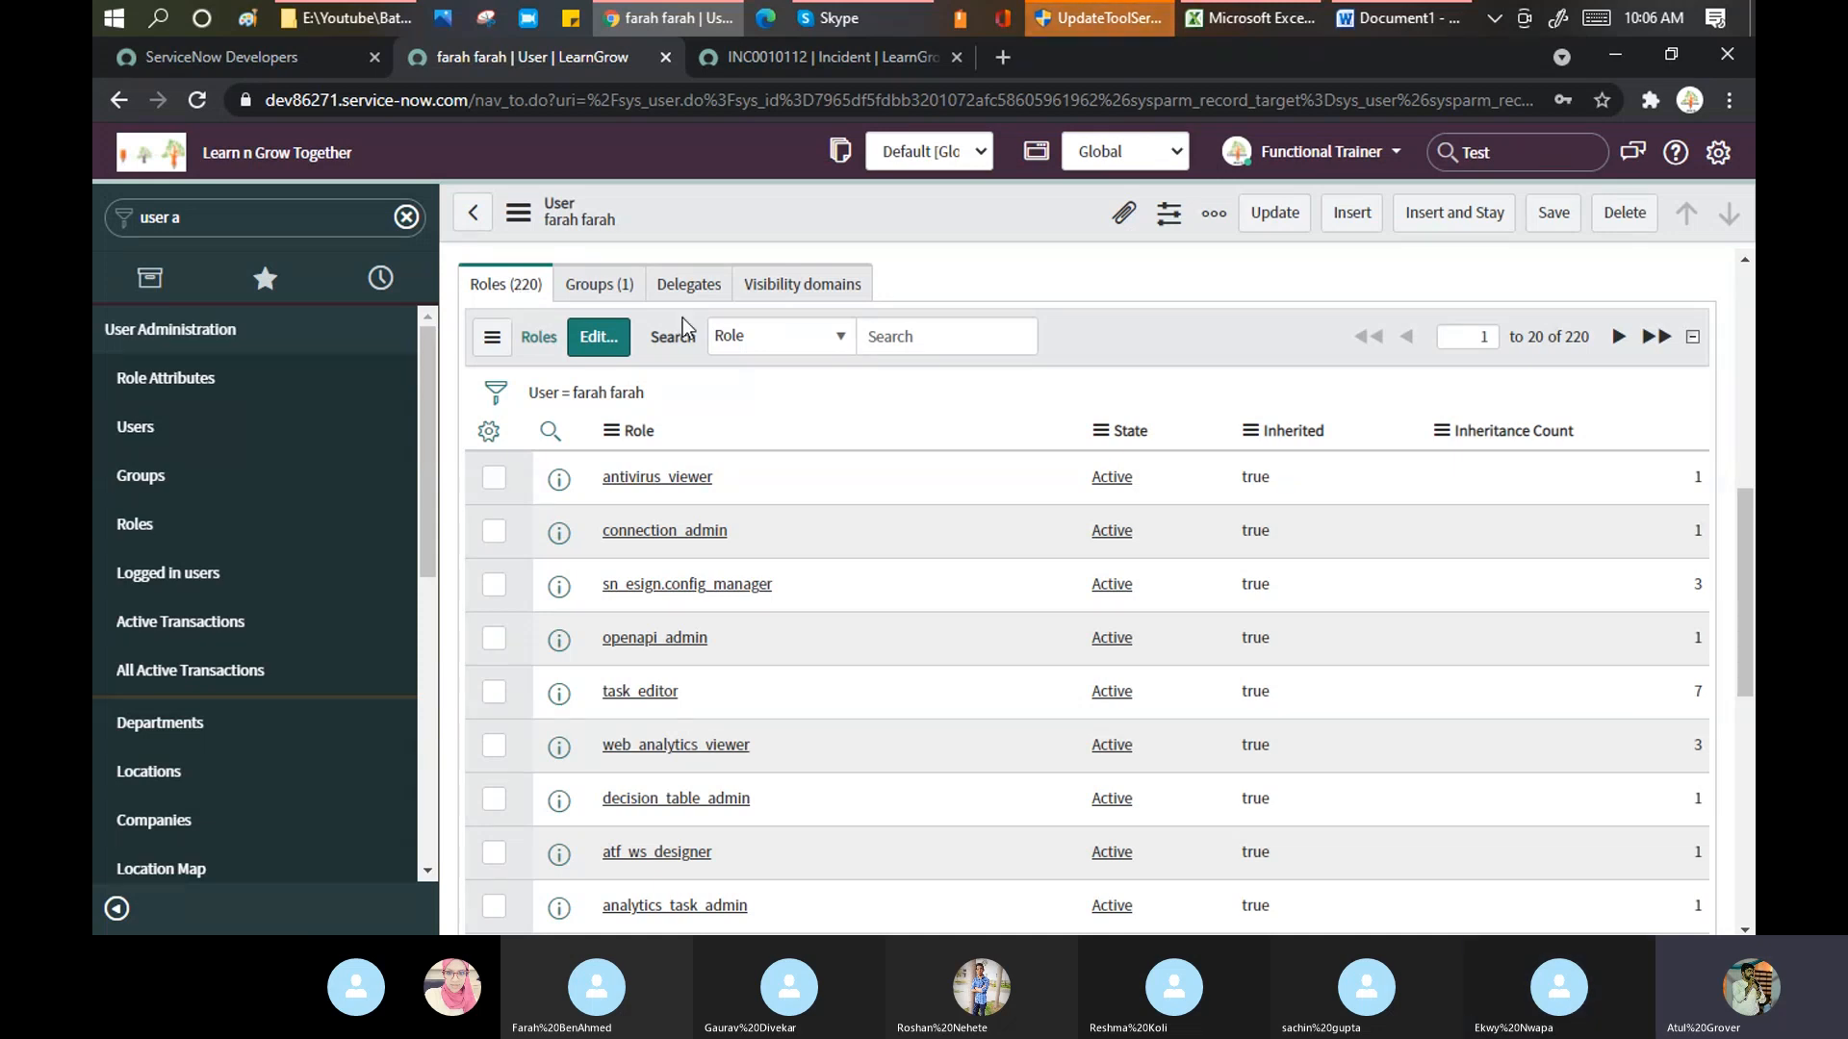
left_click(596, 288)
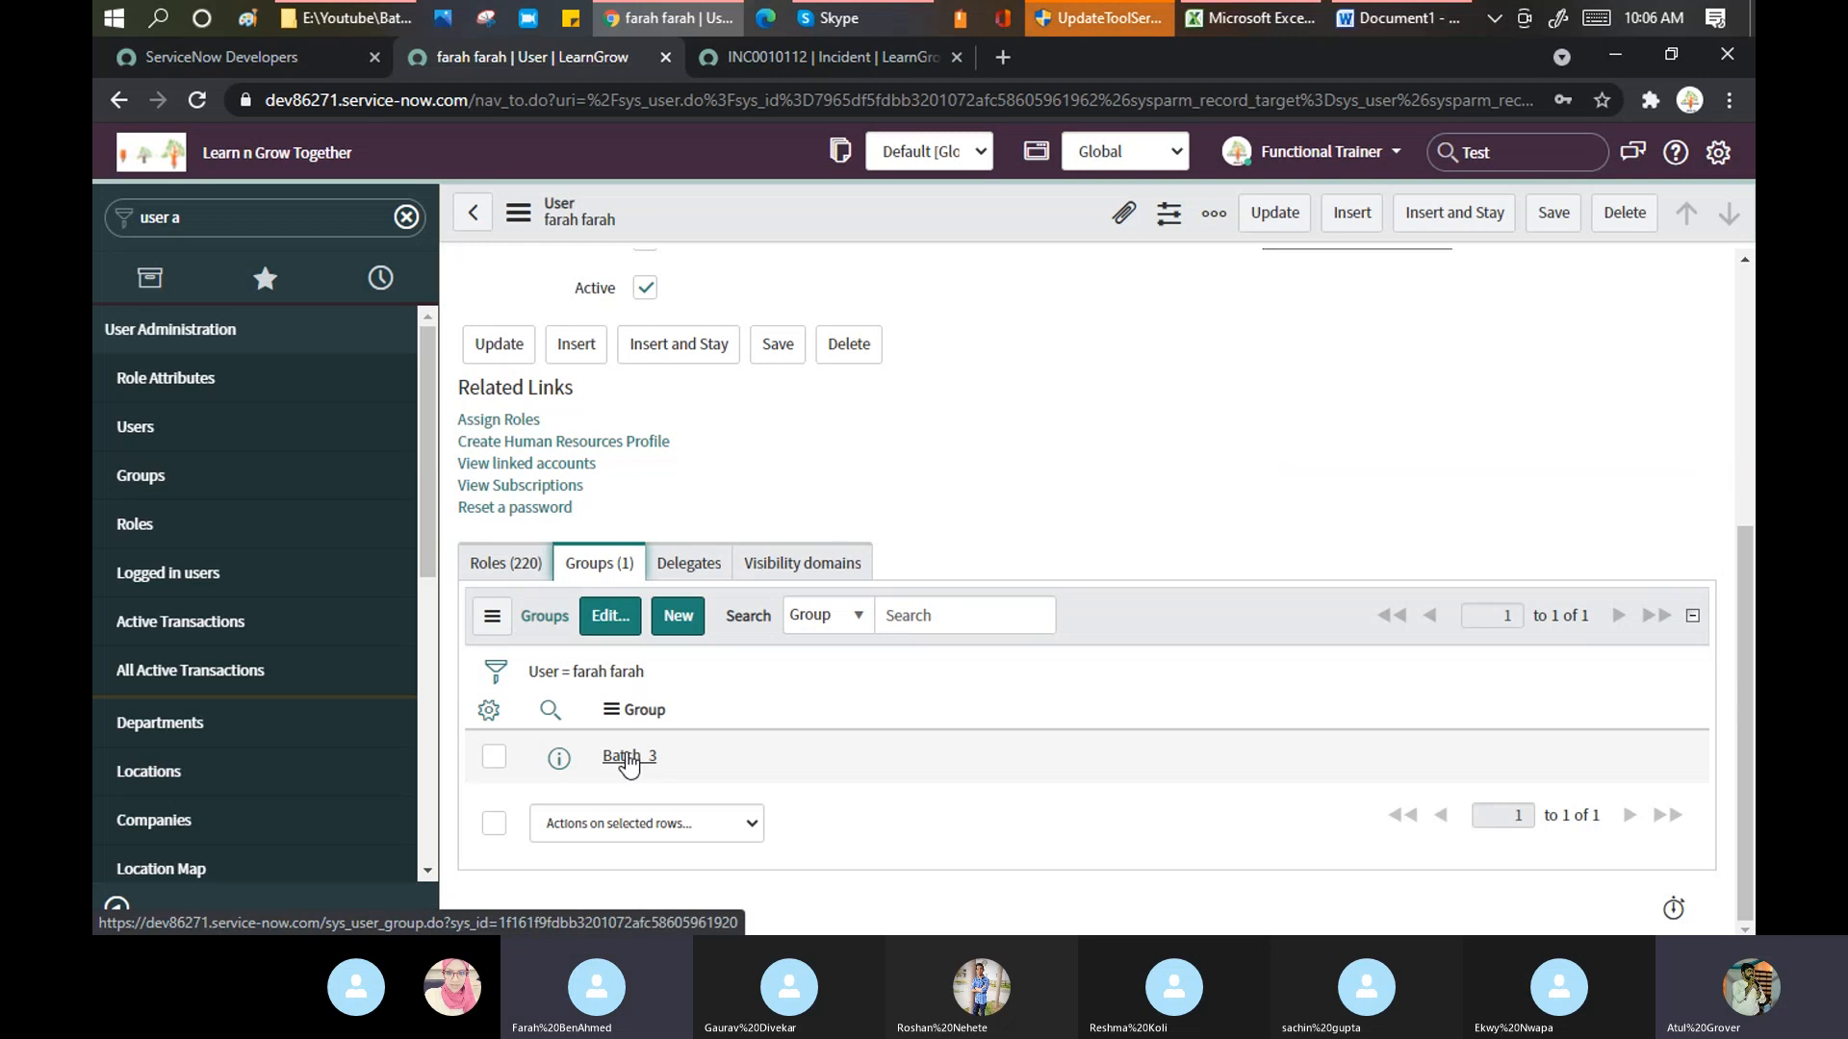
left_click(627, 757)
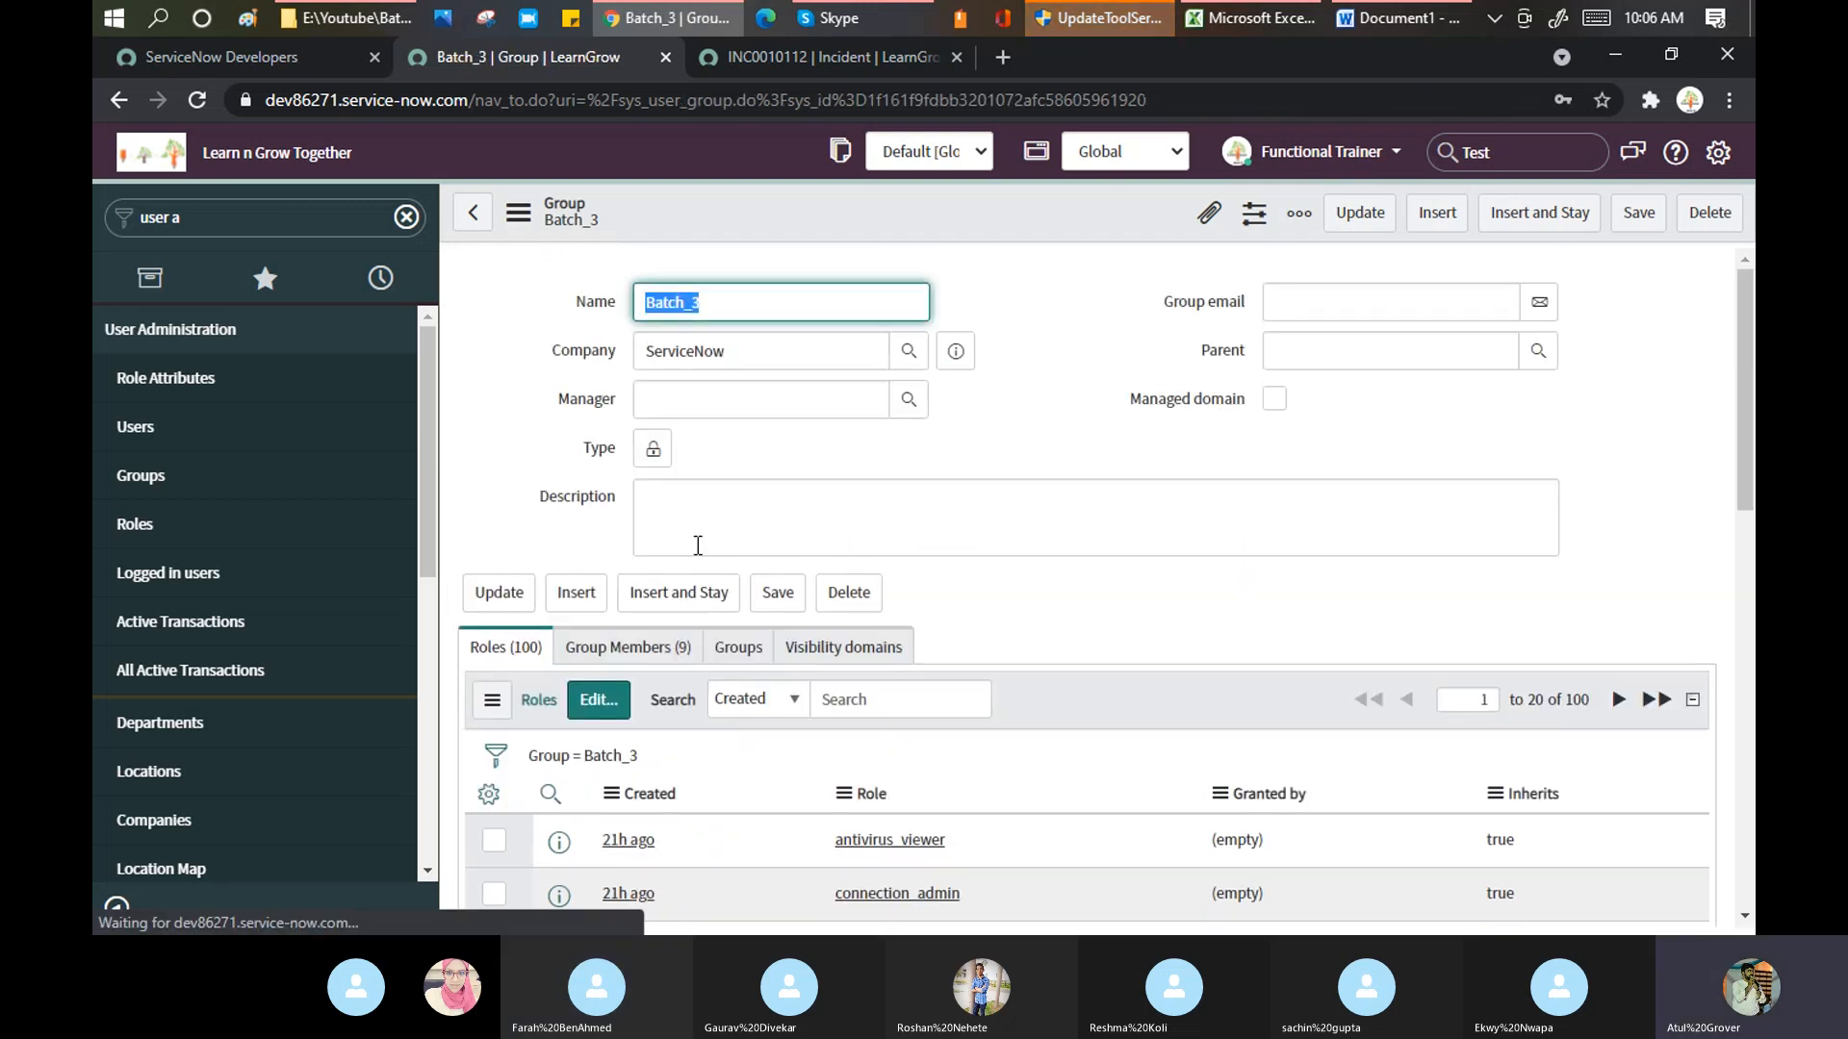
- Review the roles and the group members assigned to the Batch_3 group
scroll(698, 546, "down", 1)
left_click(626, 530)
scroll(695, 550, "down", 1)
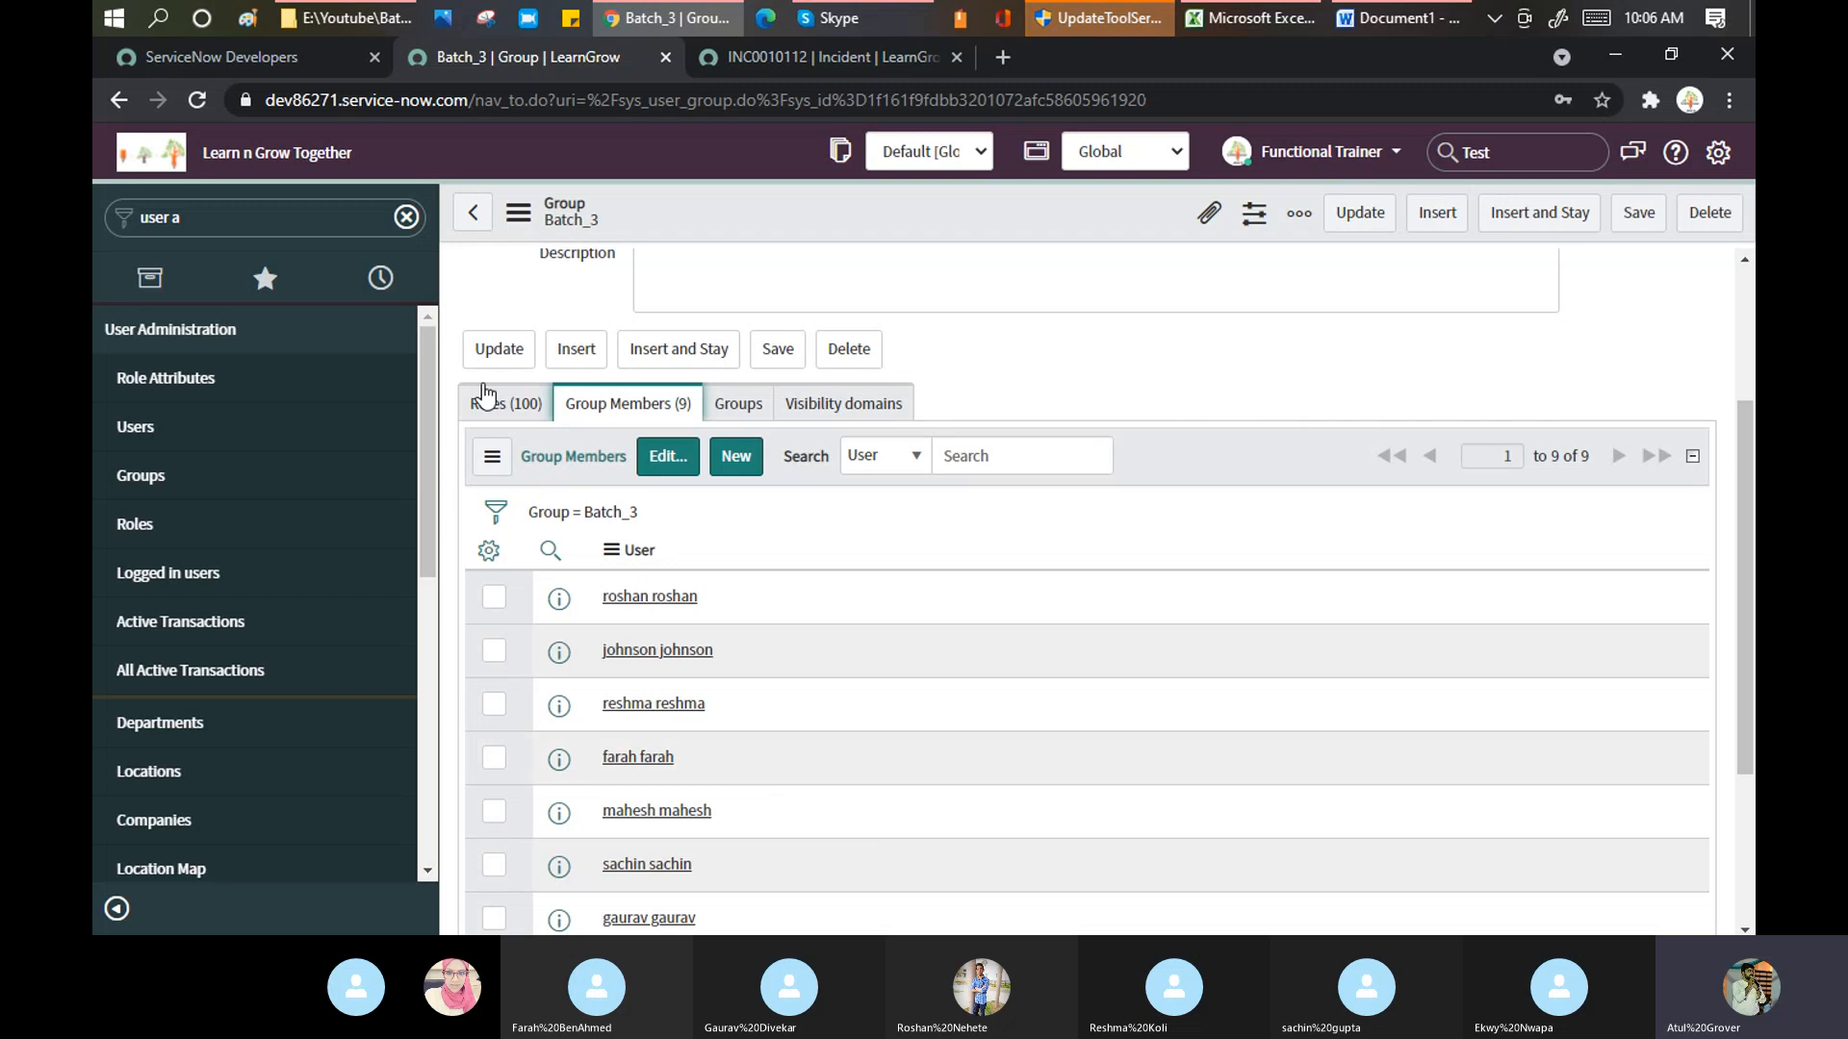
left_click(491, 405)
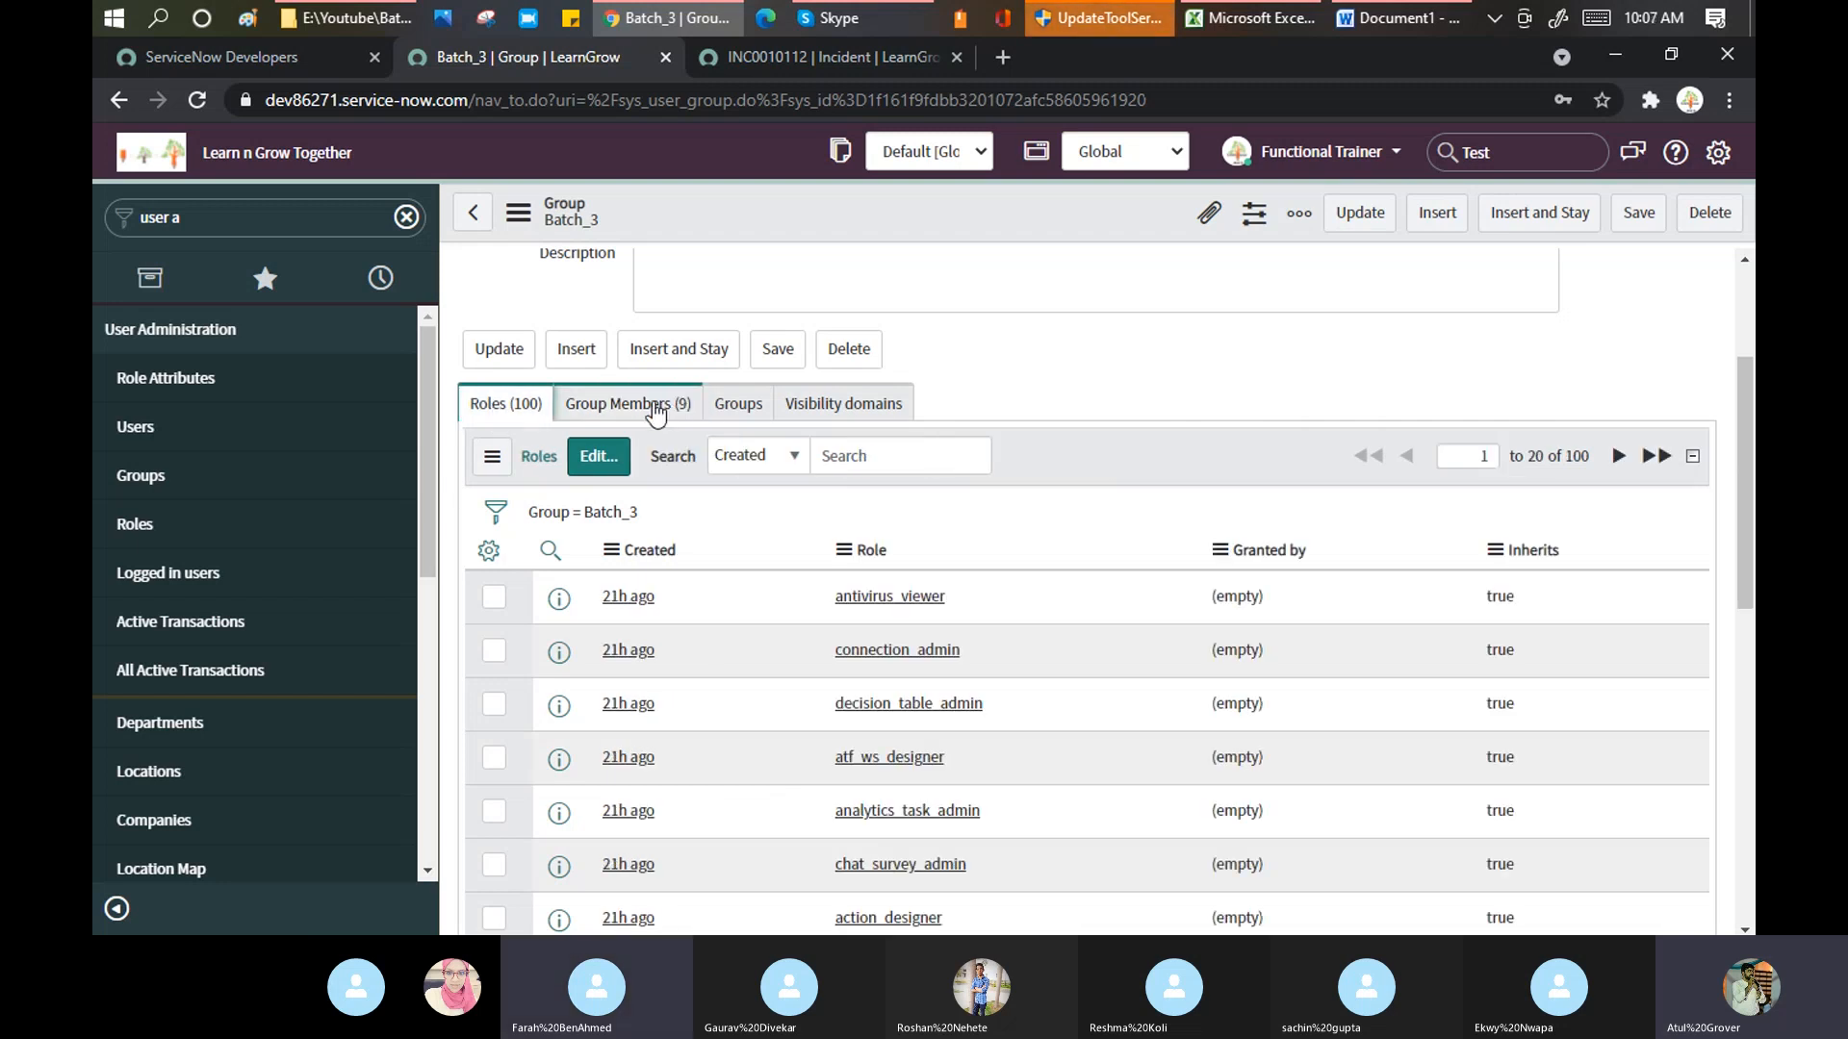
left_click(647, 407)
scroll(940, 640, "down", 3)
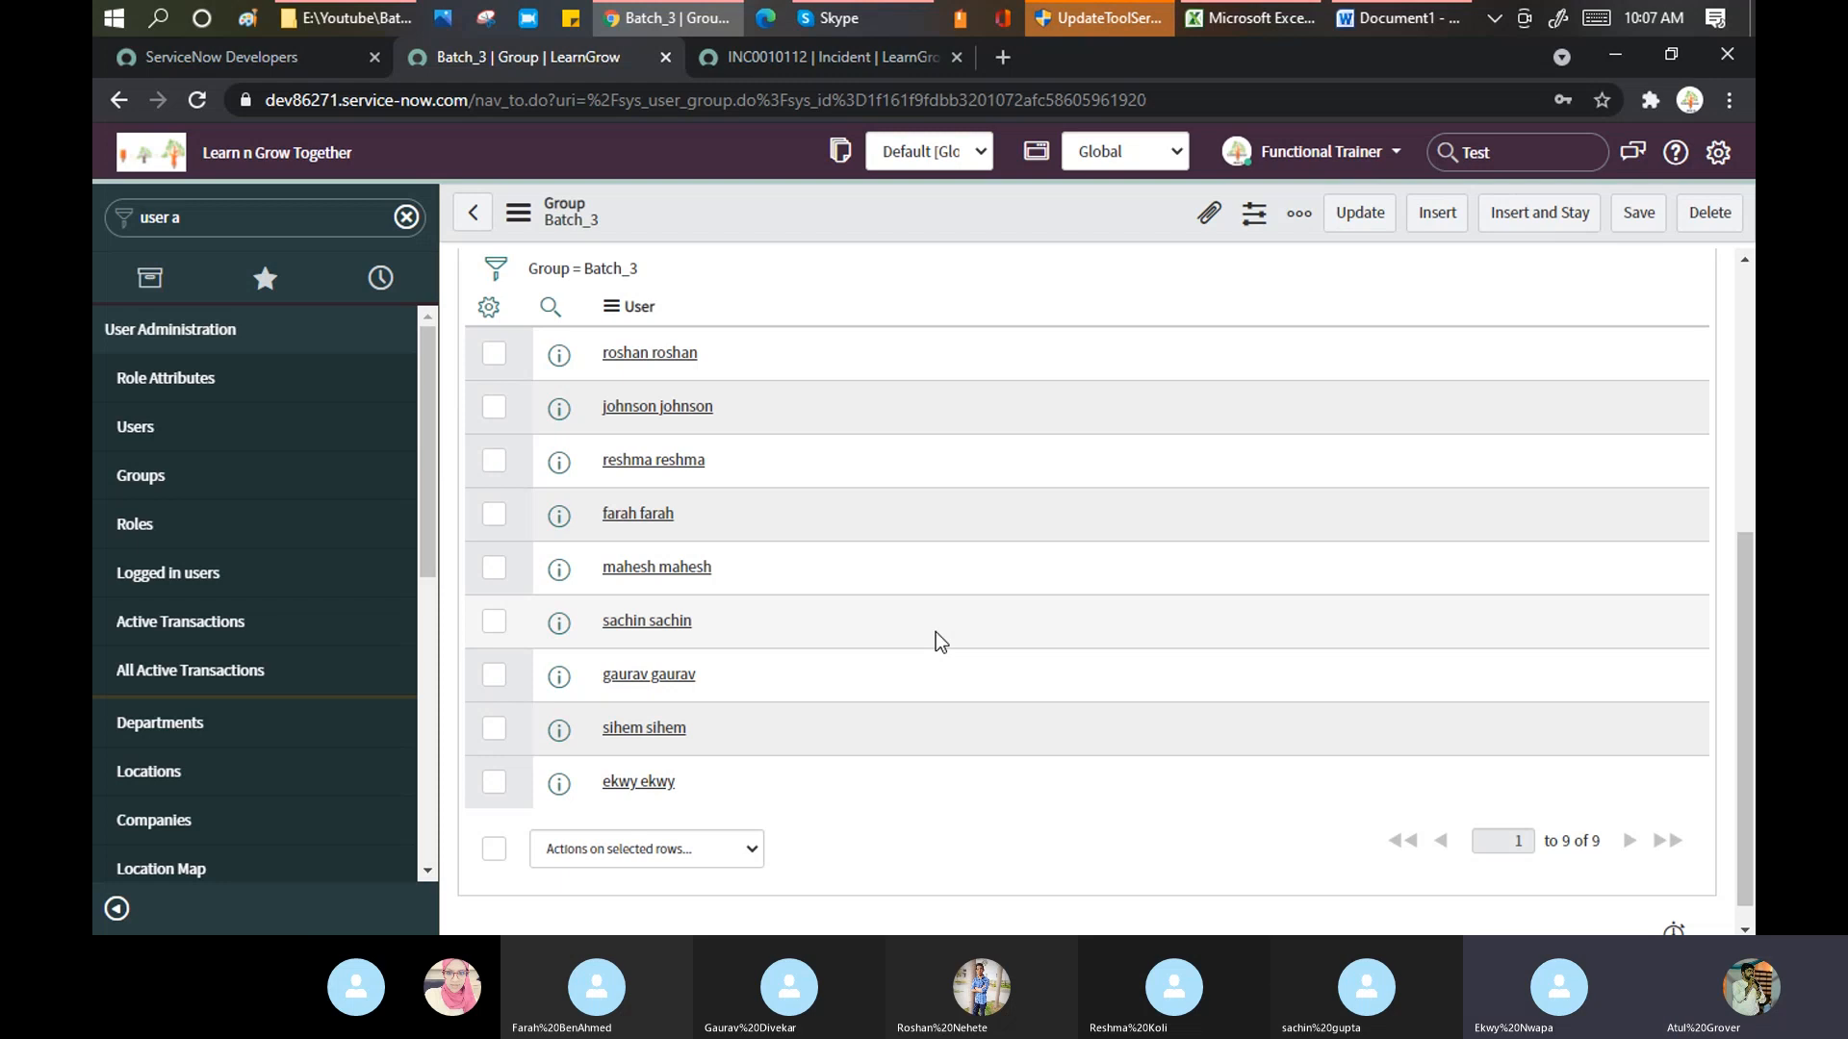
scroll(939, 639, "up", 6)
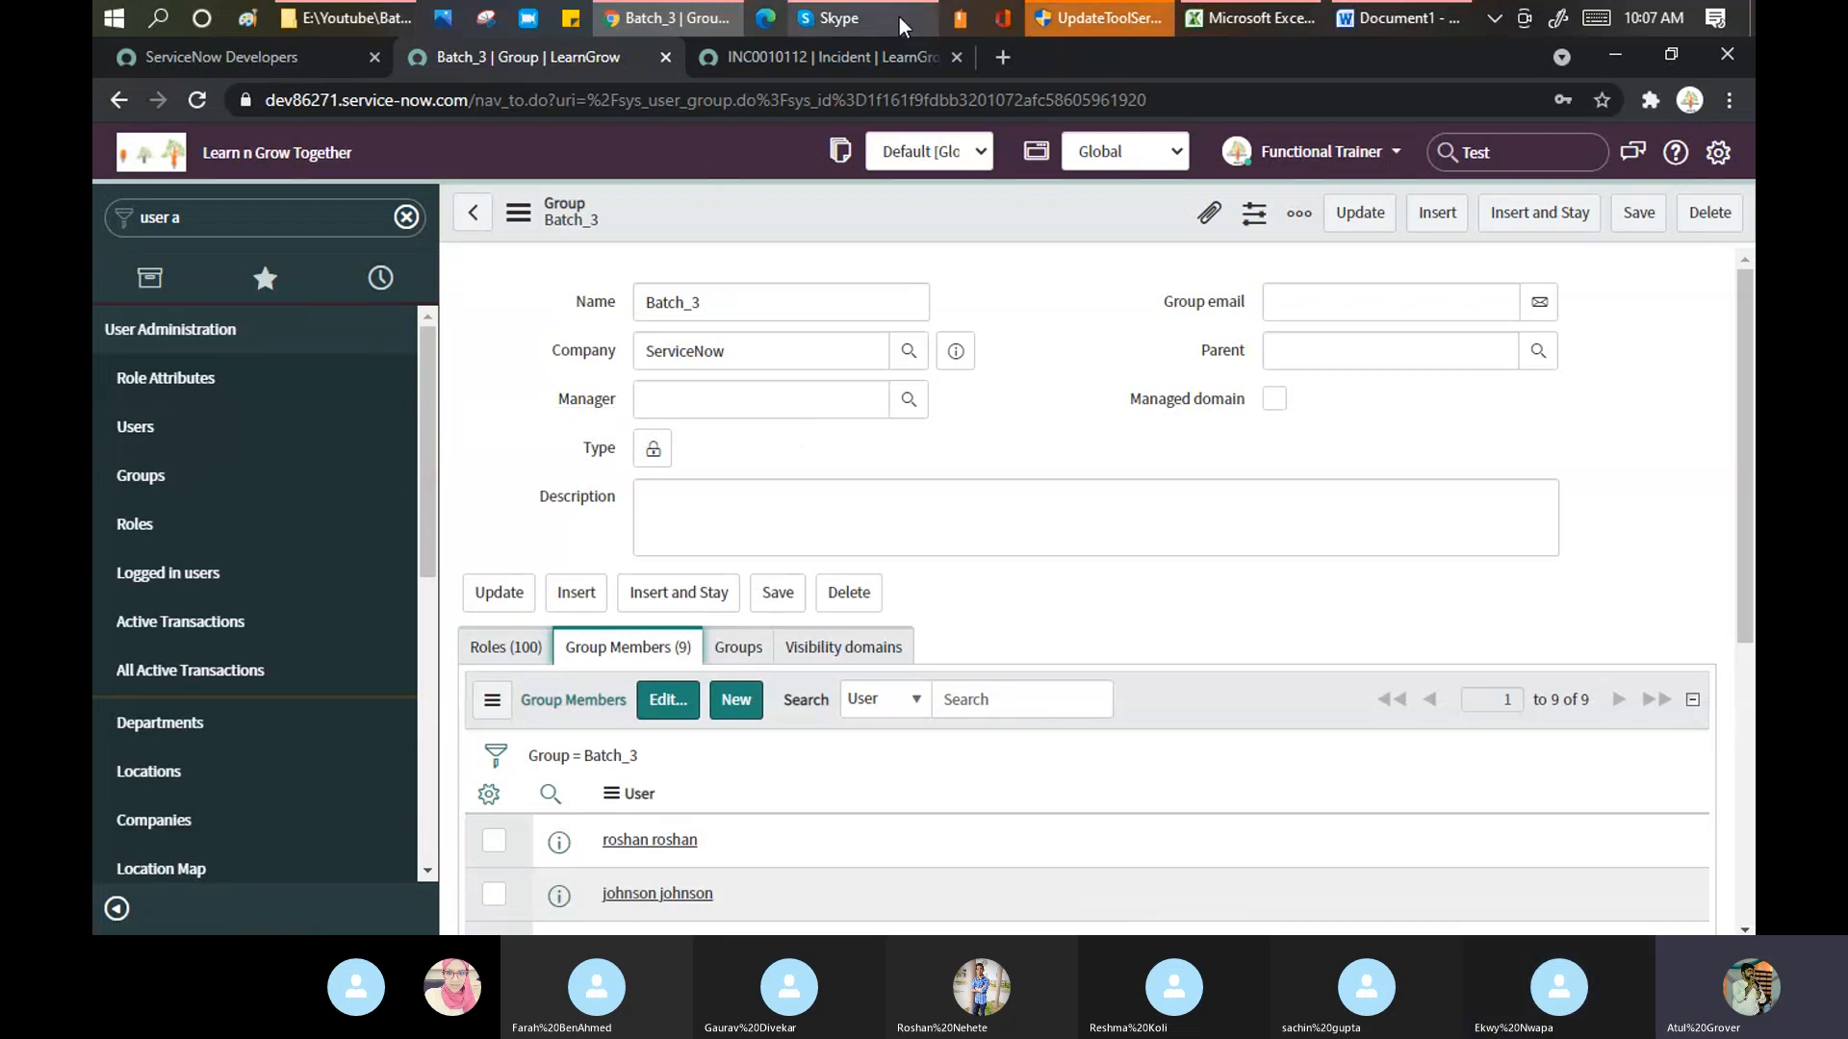
- Switch to the Training Batch 3 call in Skype and open the extra call options containing Stop recording
mouse_move(843, 13)
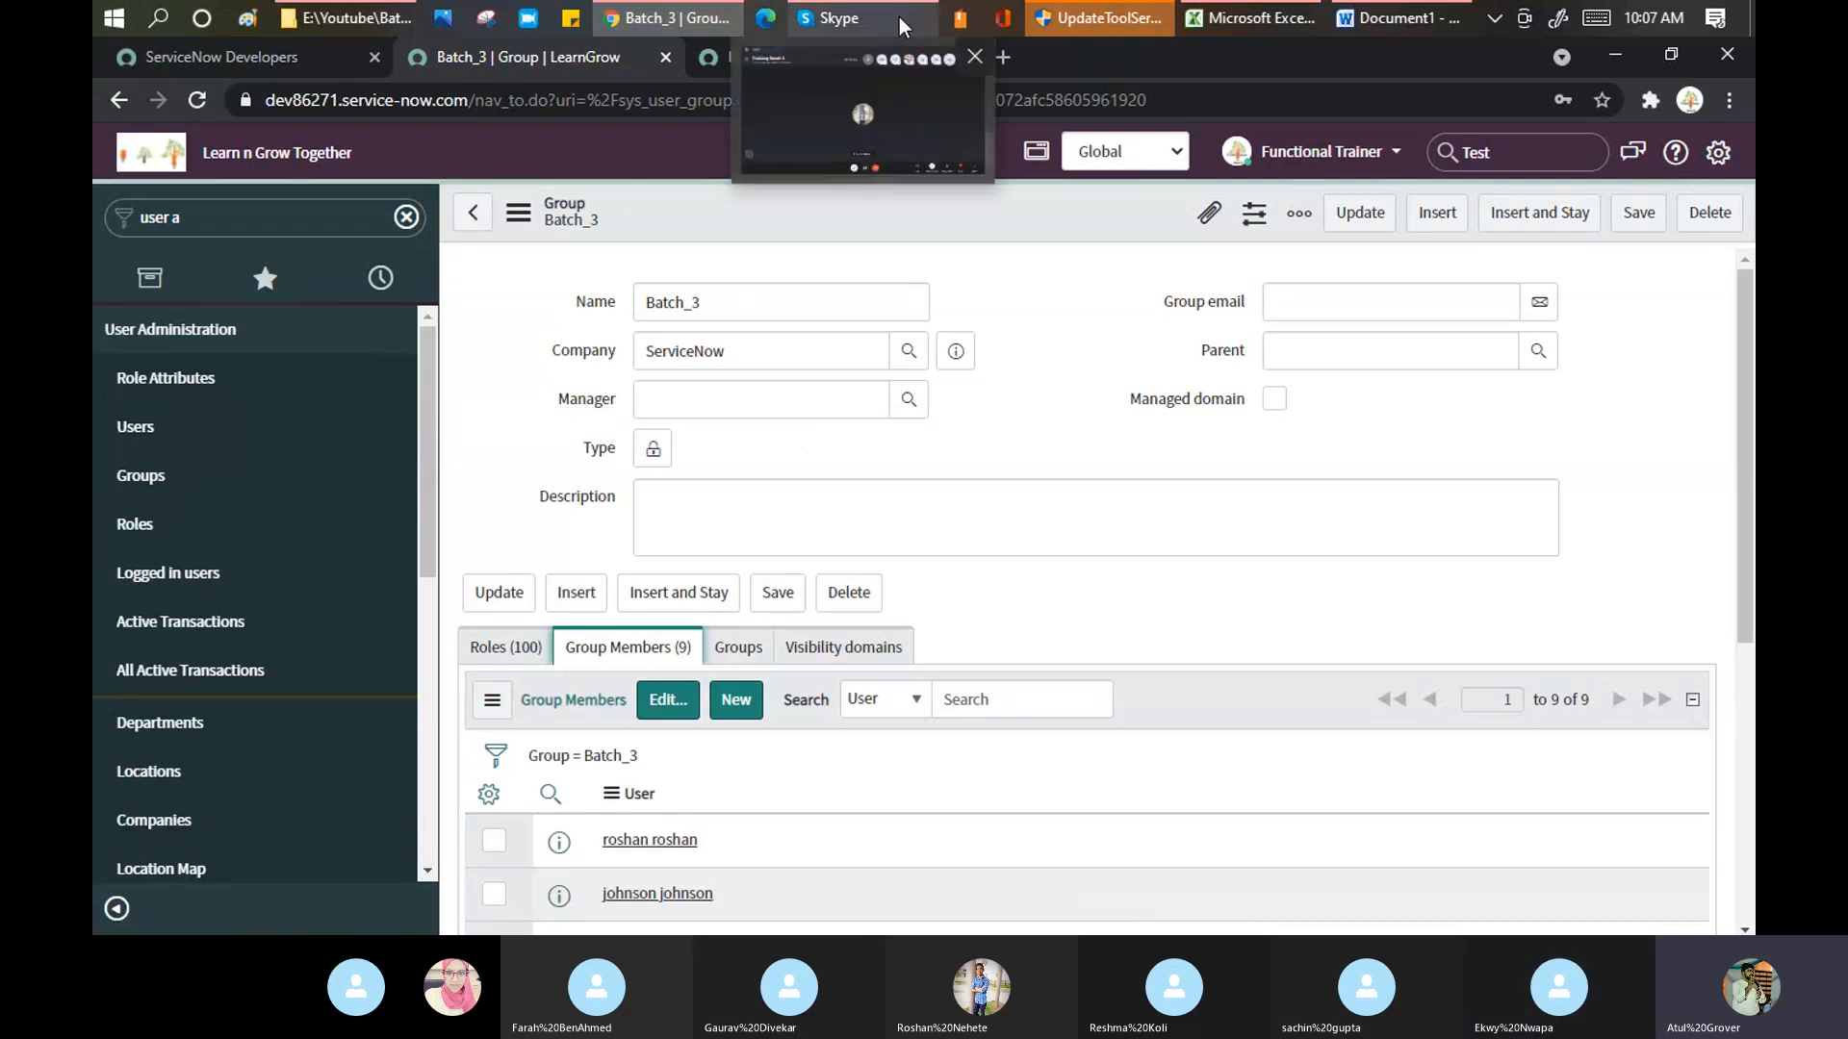
left_click(843, 13)
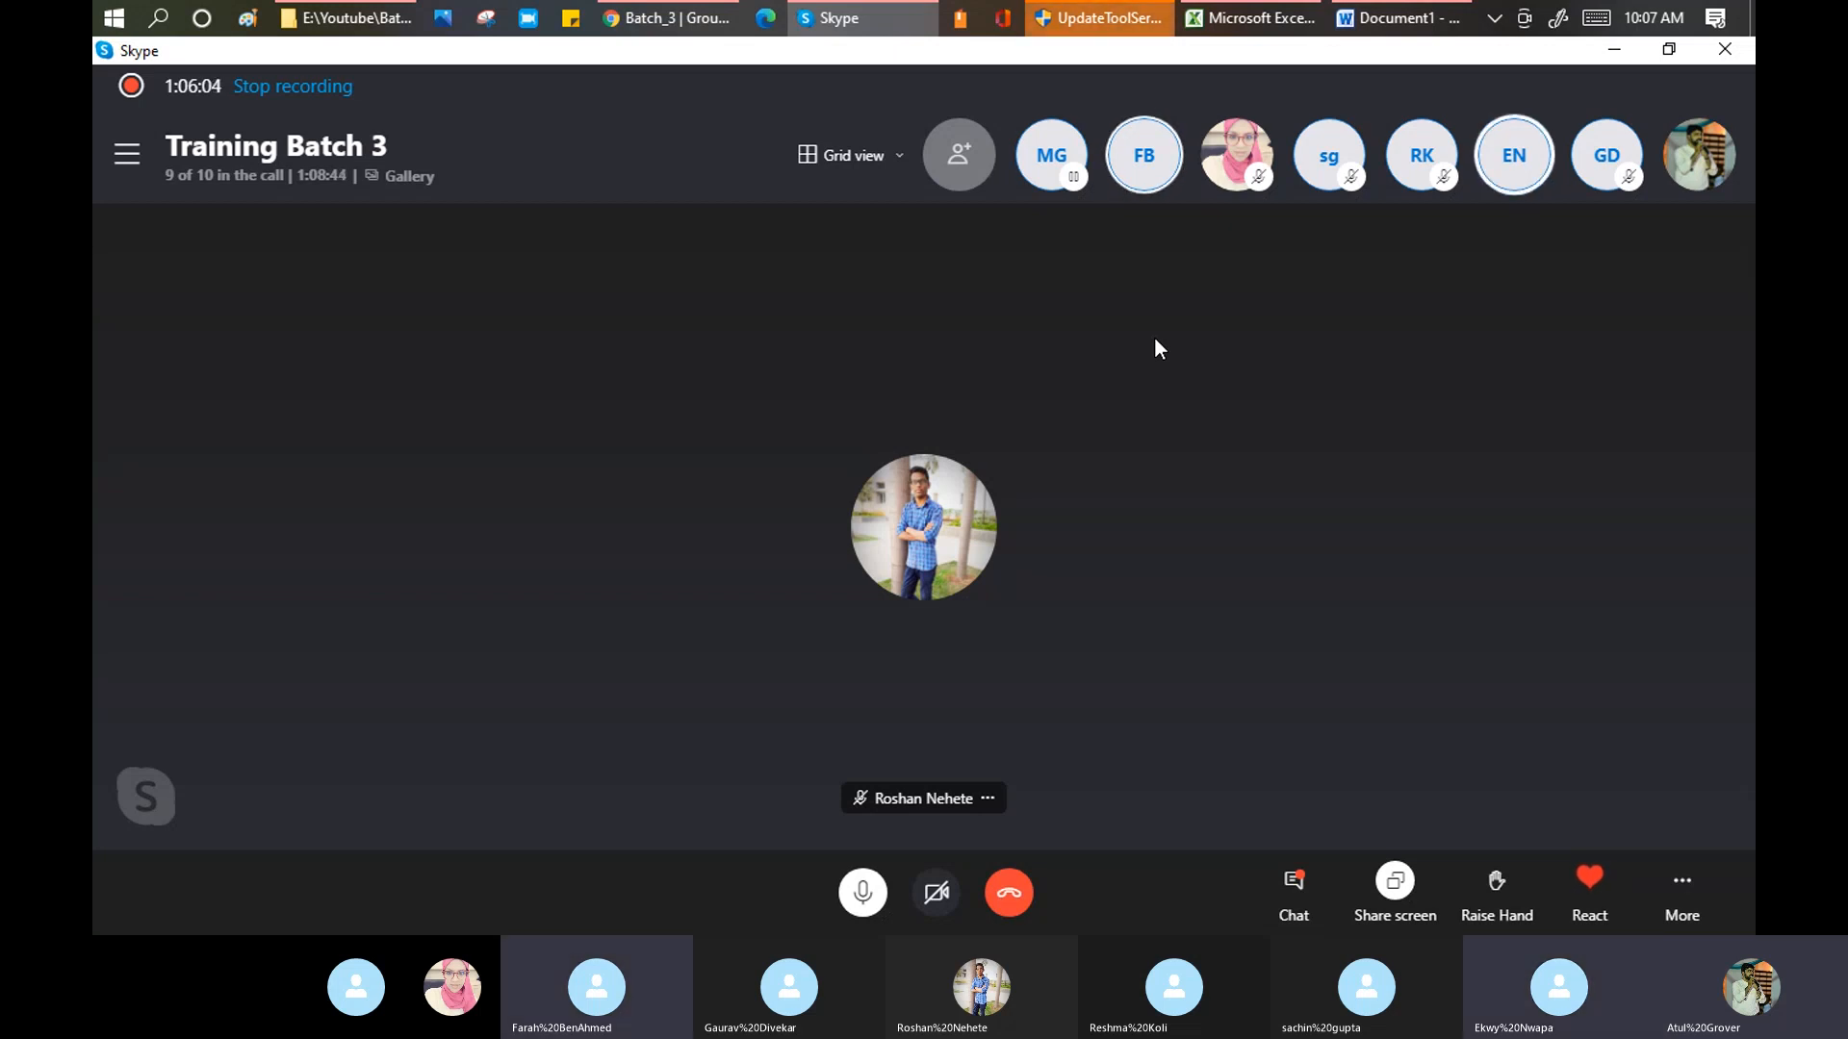
left_click(1680, 880)
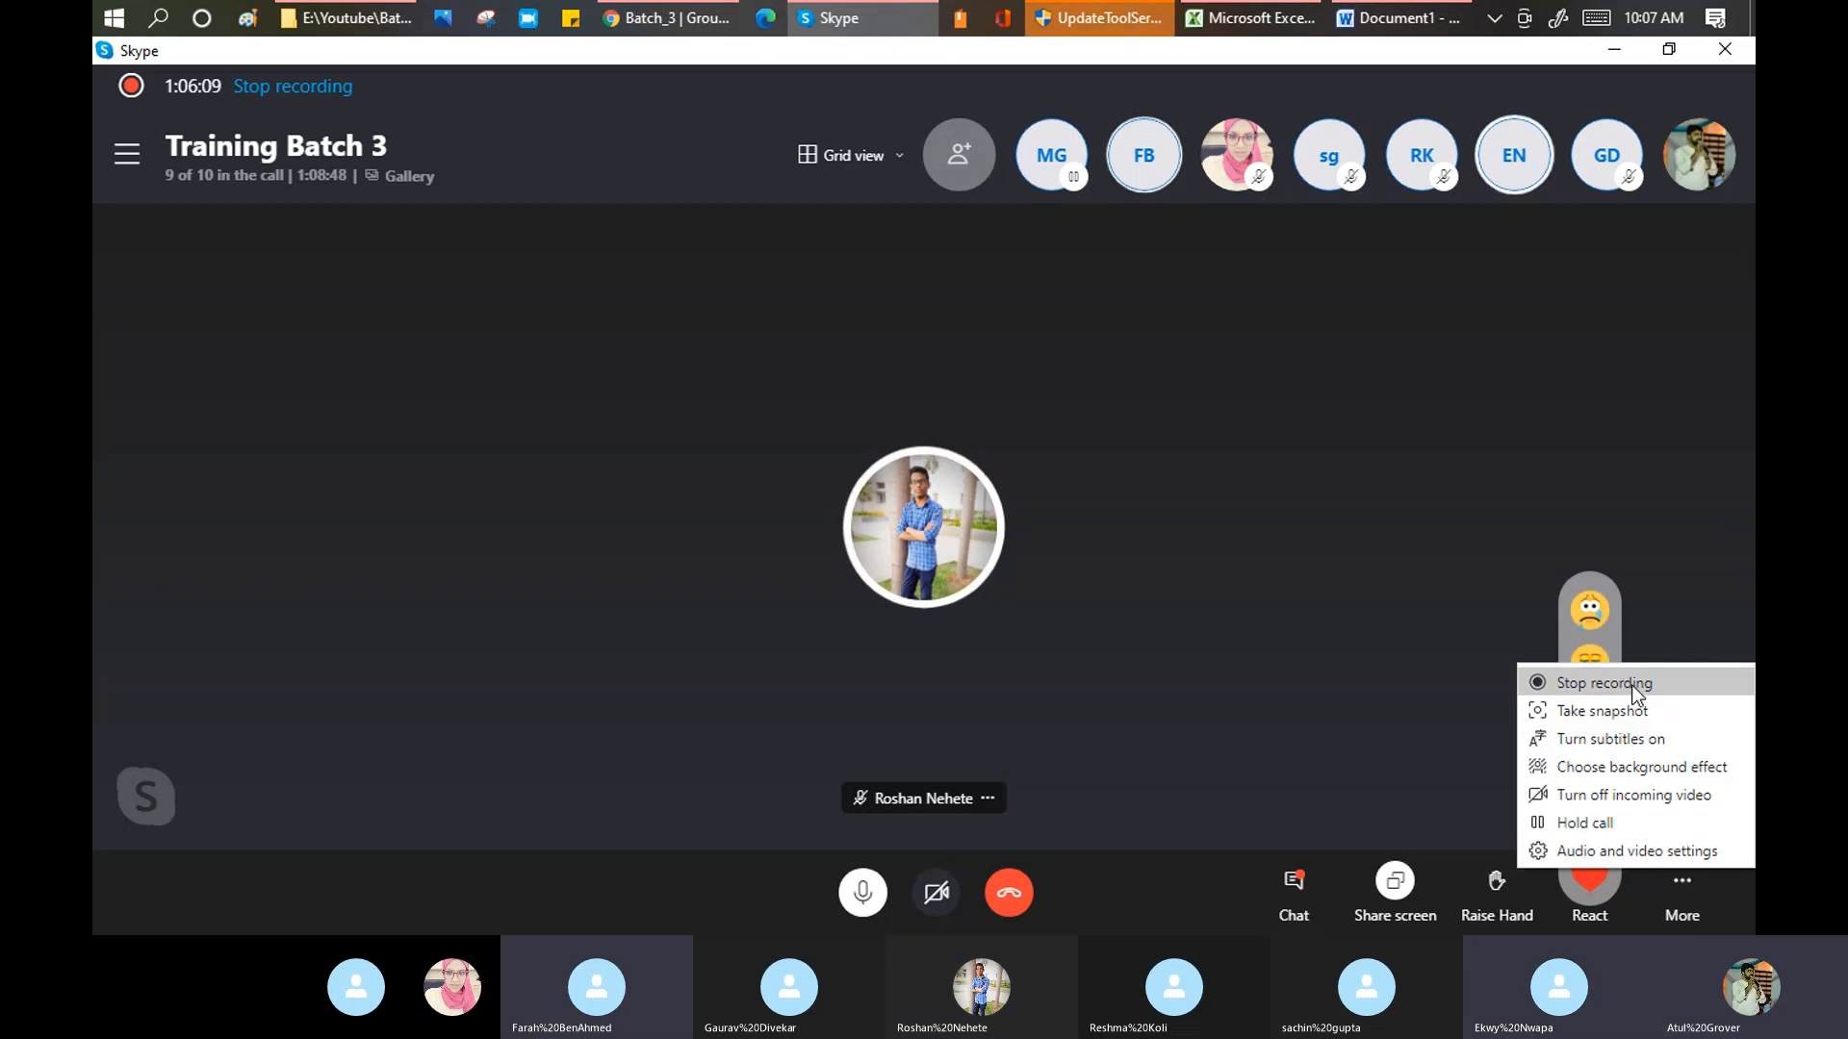